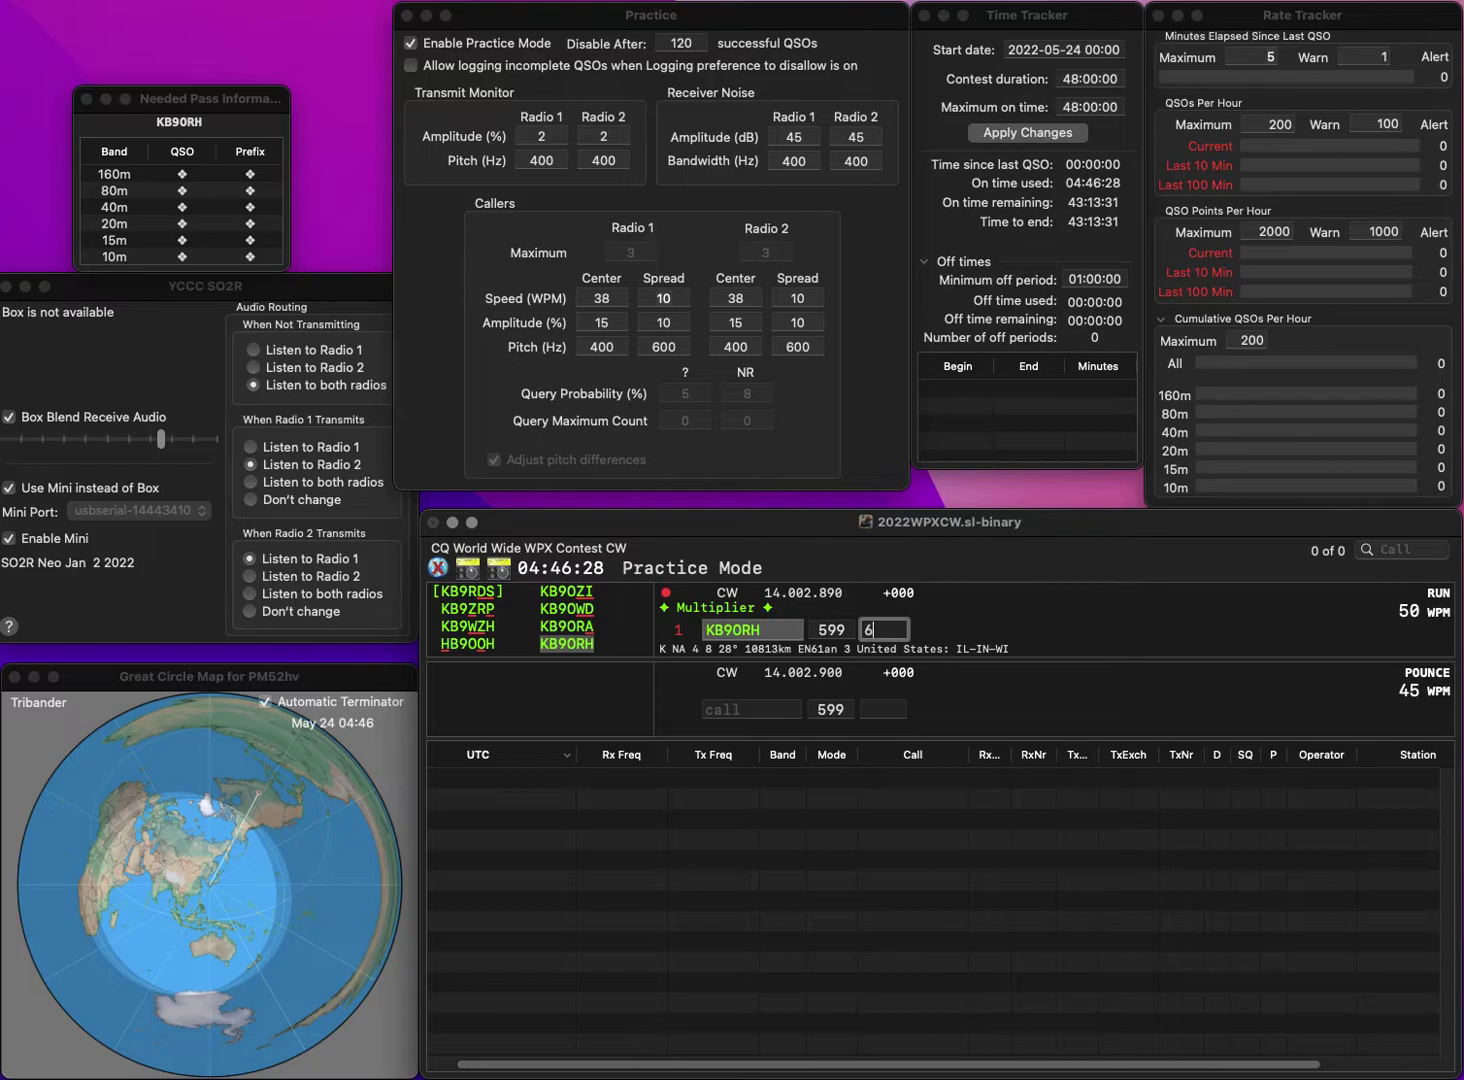
{"action": "type", "text": "0"}
{"action": "key", "text": "Return"}
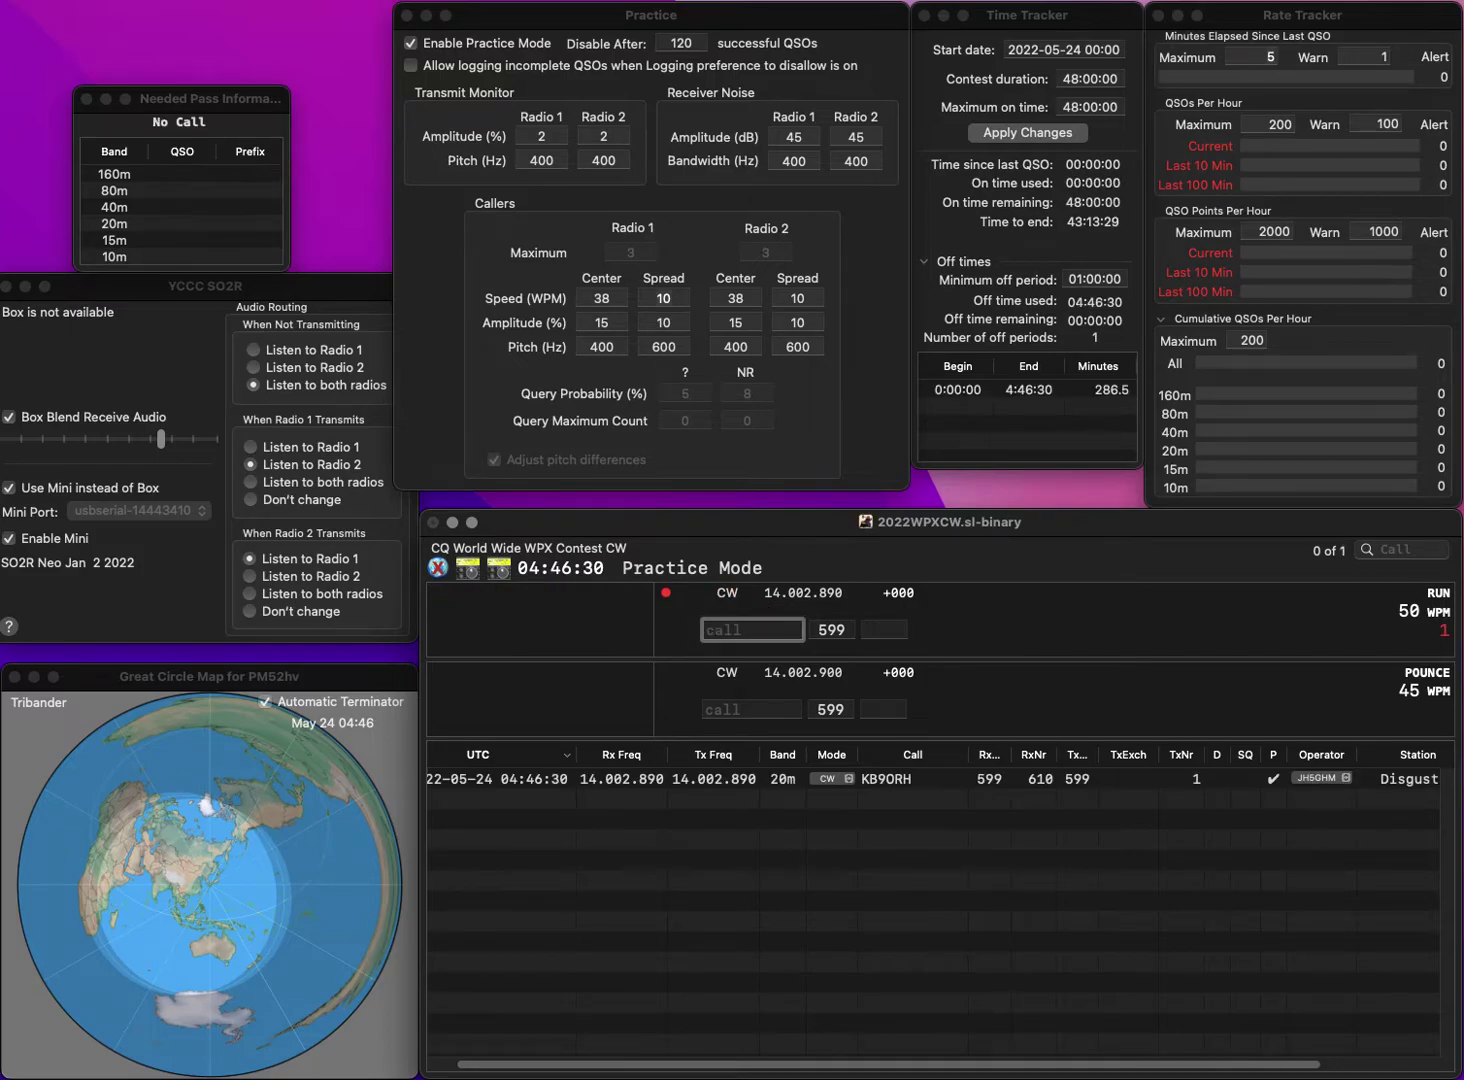
{"action": "type", "text": "OH3"}
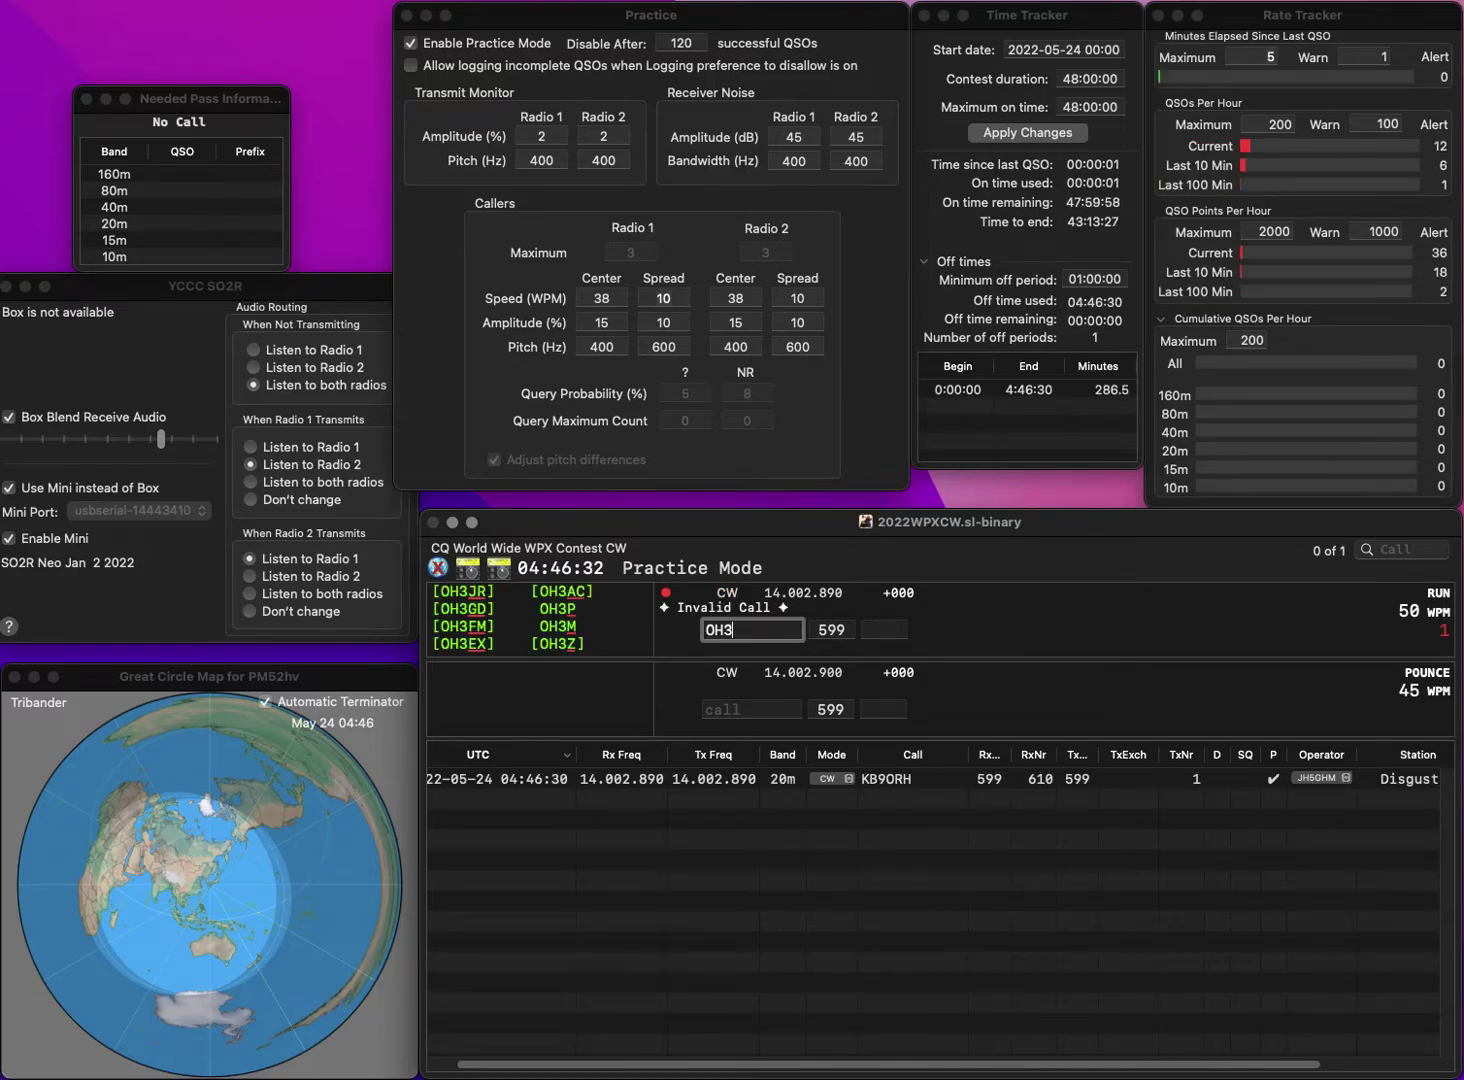
{"action": "type", "text": "BKL"}
{"action": "key", "text": "Return"}
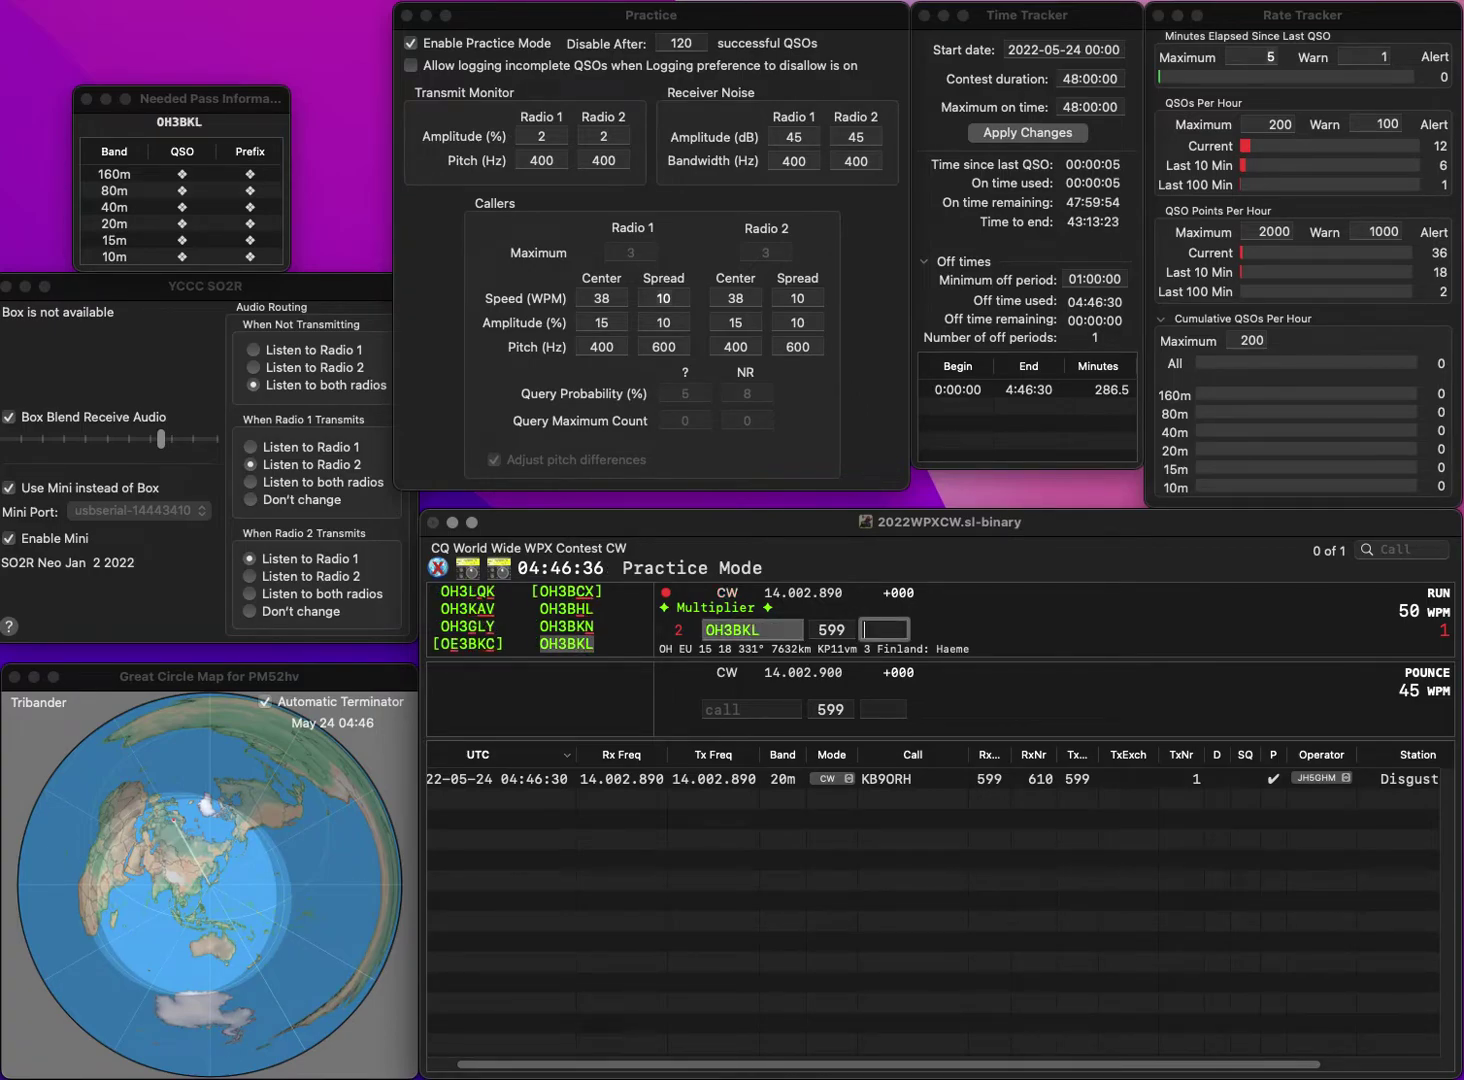
{"action": "type", "text": "587"}
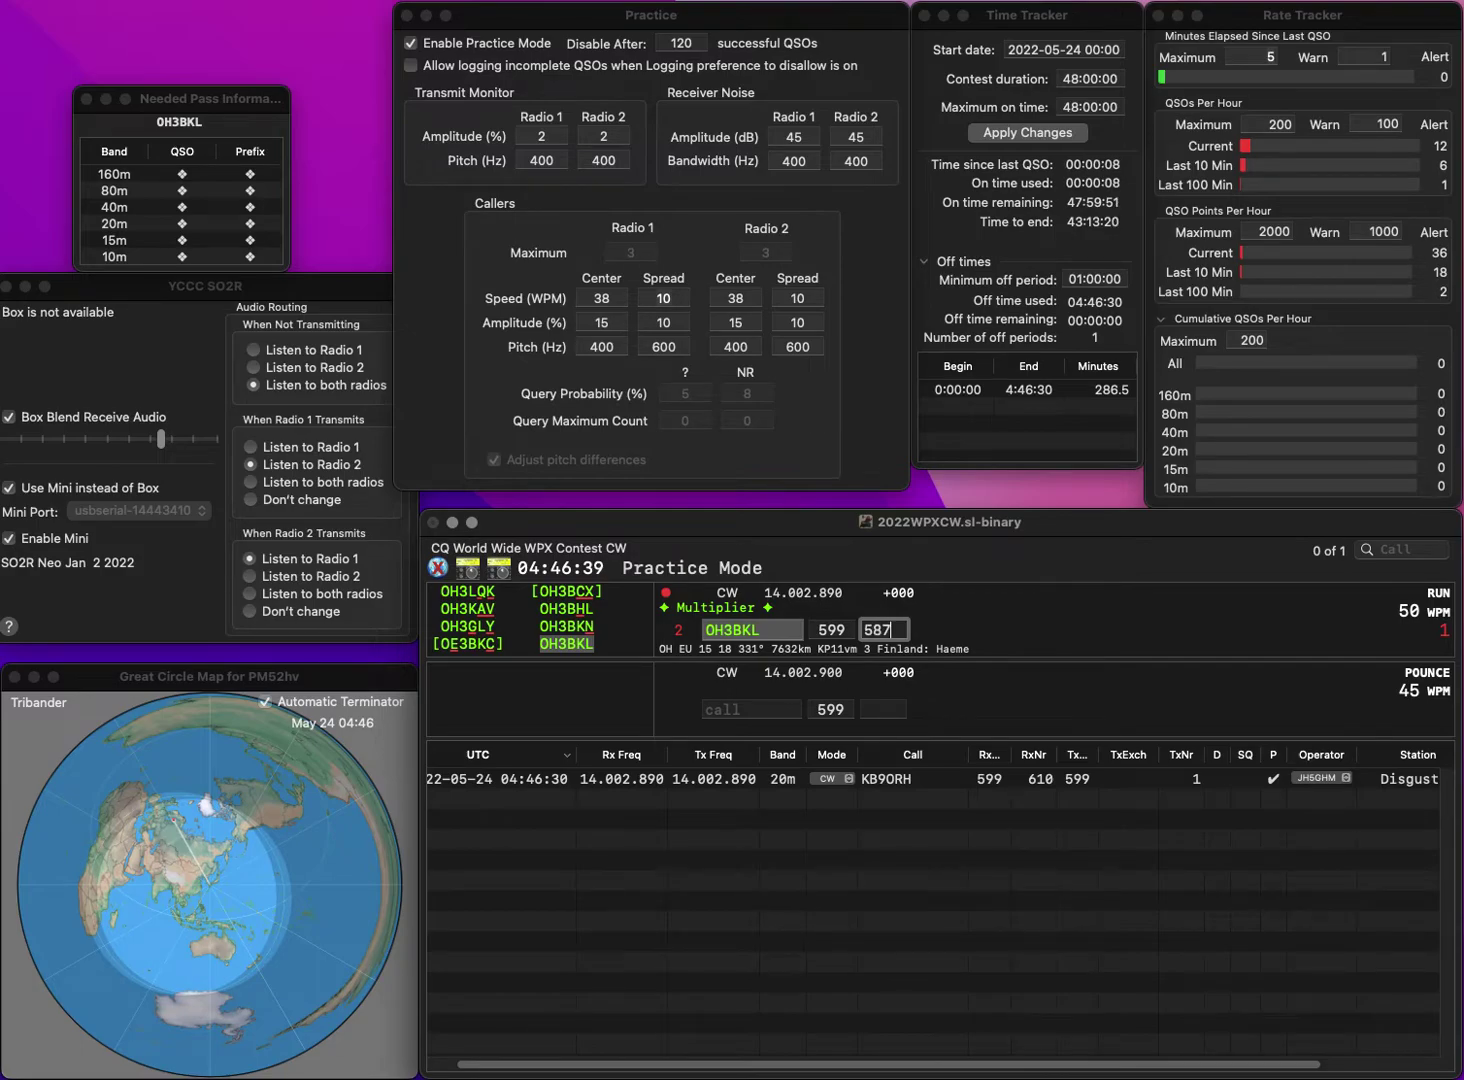
{"action": "key", "text": "Return"}
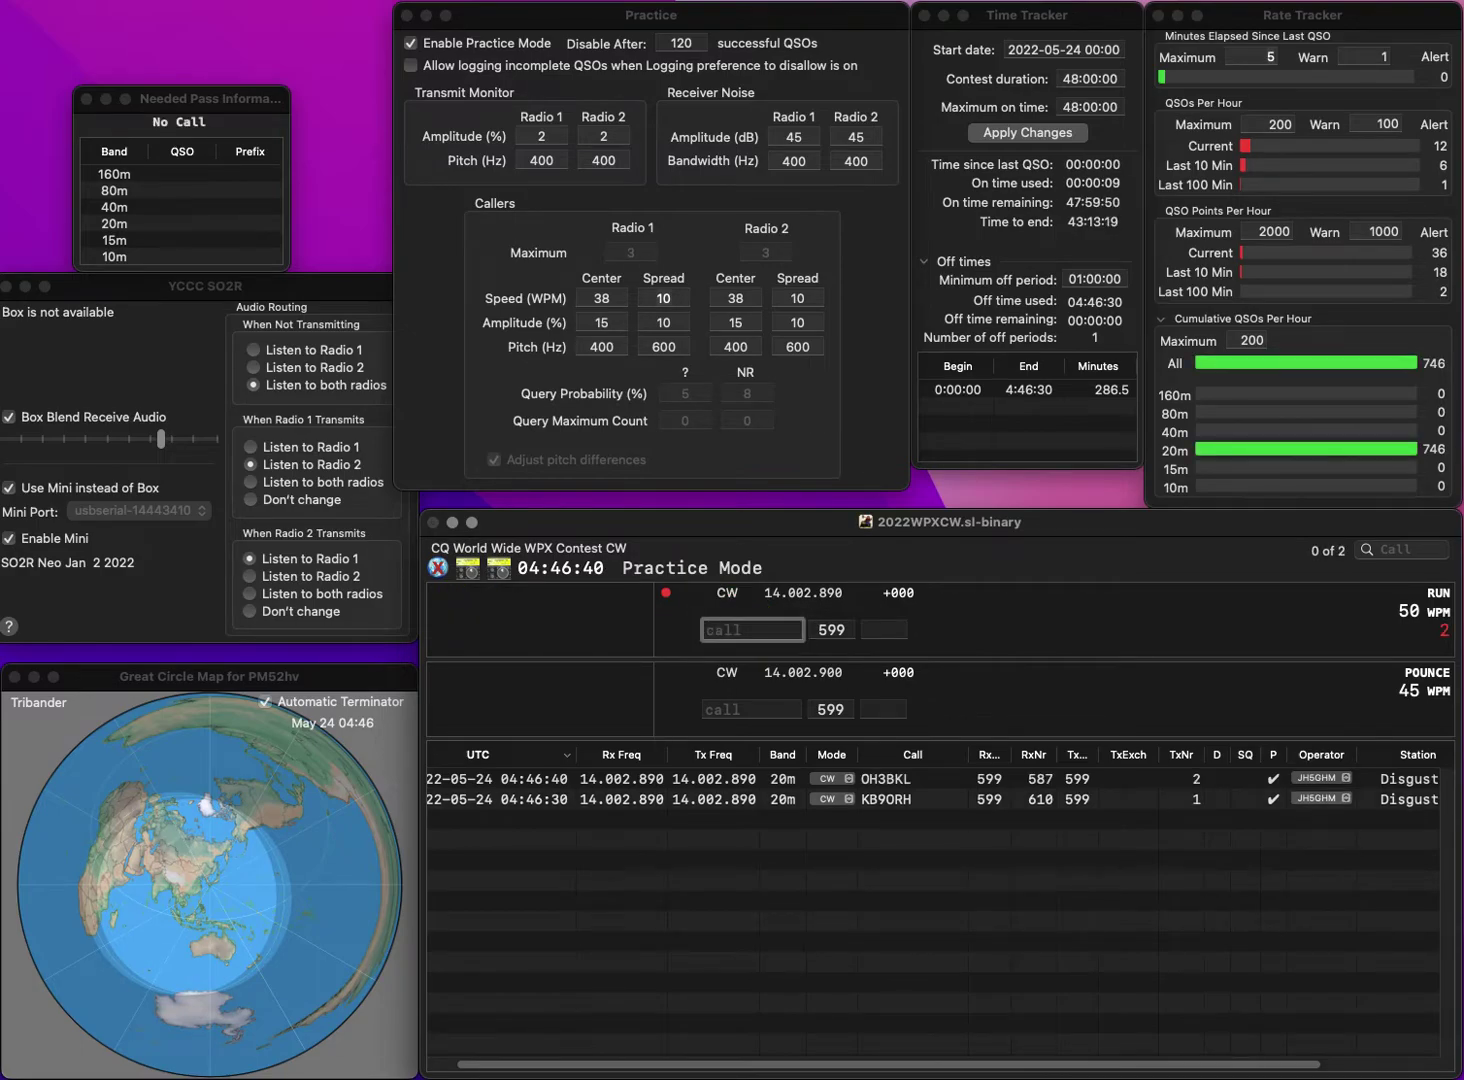
- Log a contact with G3XSD on the run radio with received number 764
{"action": "type", "text": "G3XSD"}
{"action": "key", "text": "Return"}
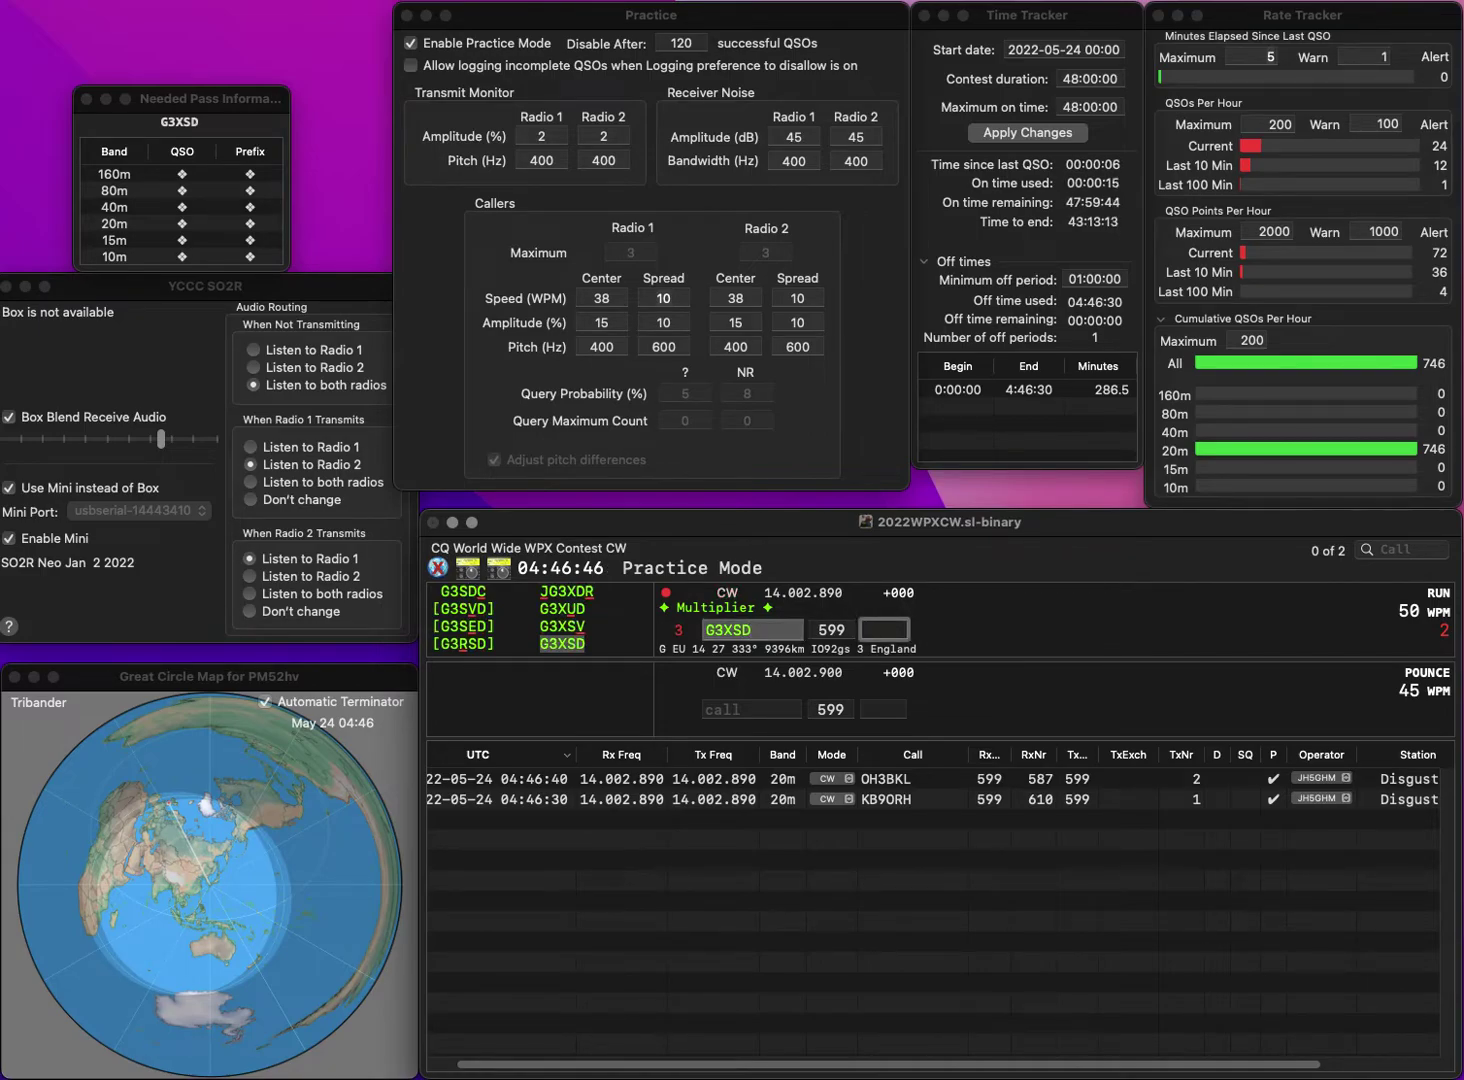
{"action": "type", "text": "764"}
{"action": "key", "text": "Return"}
{"action": "type", "text": "DU9CZ"}
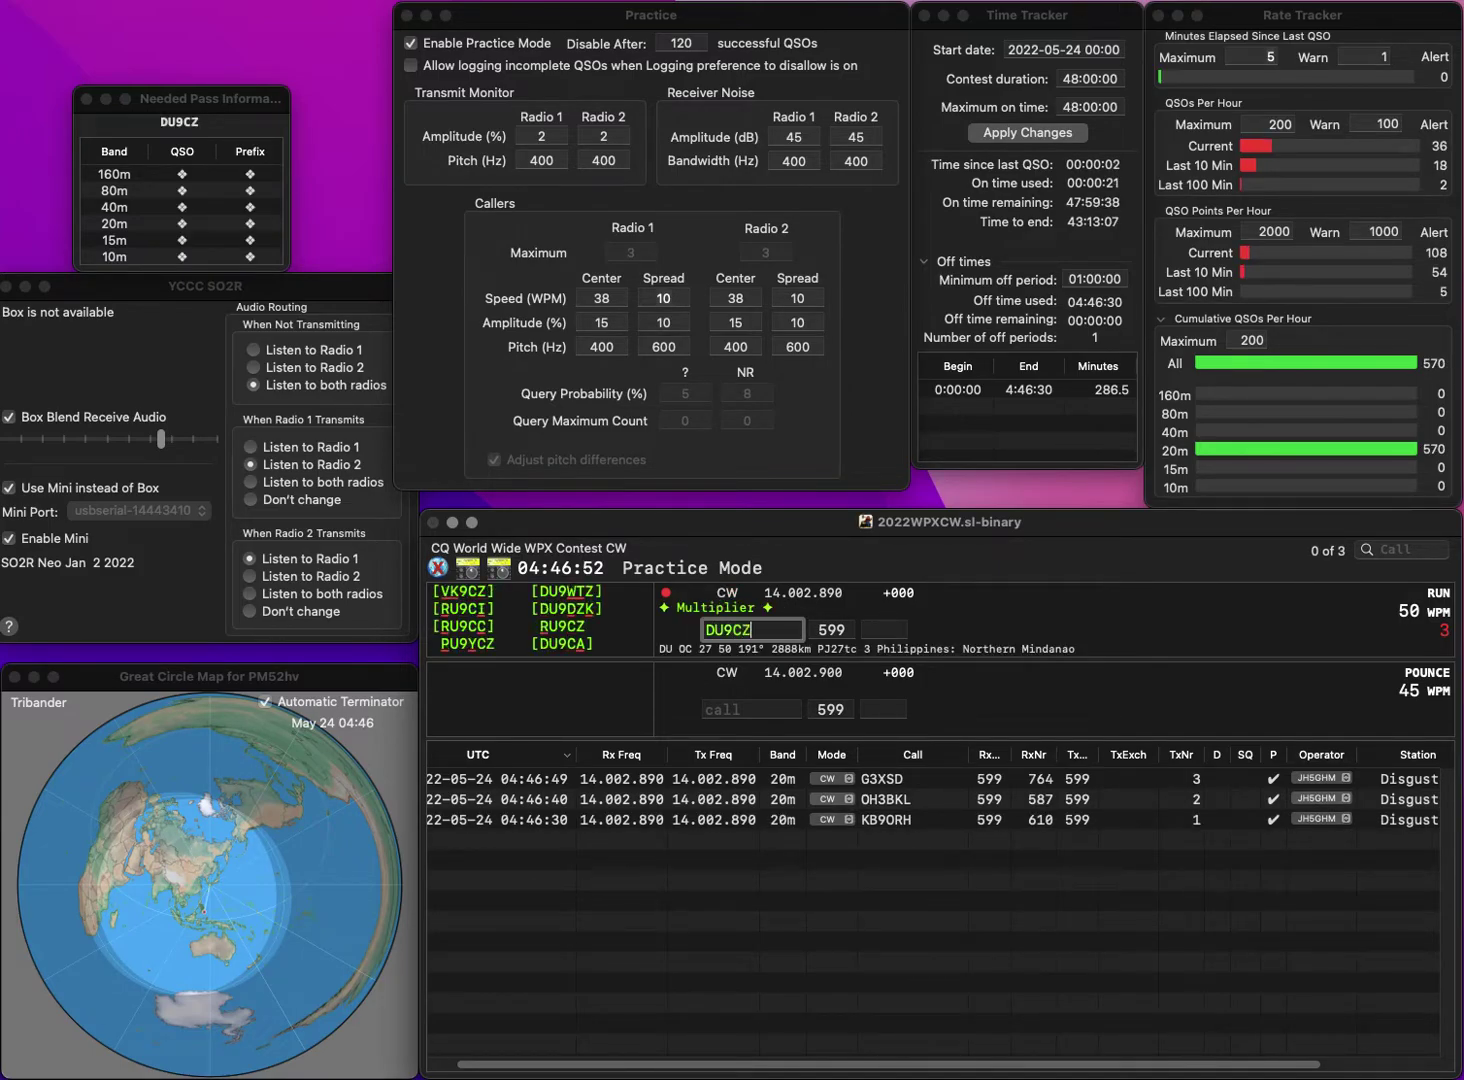
{"action": "key", "text": "Home"}
{"action": "key", "text": "Delete"}
{"action": "type", "text": "R"}
{"action": "key", "text": "space"}
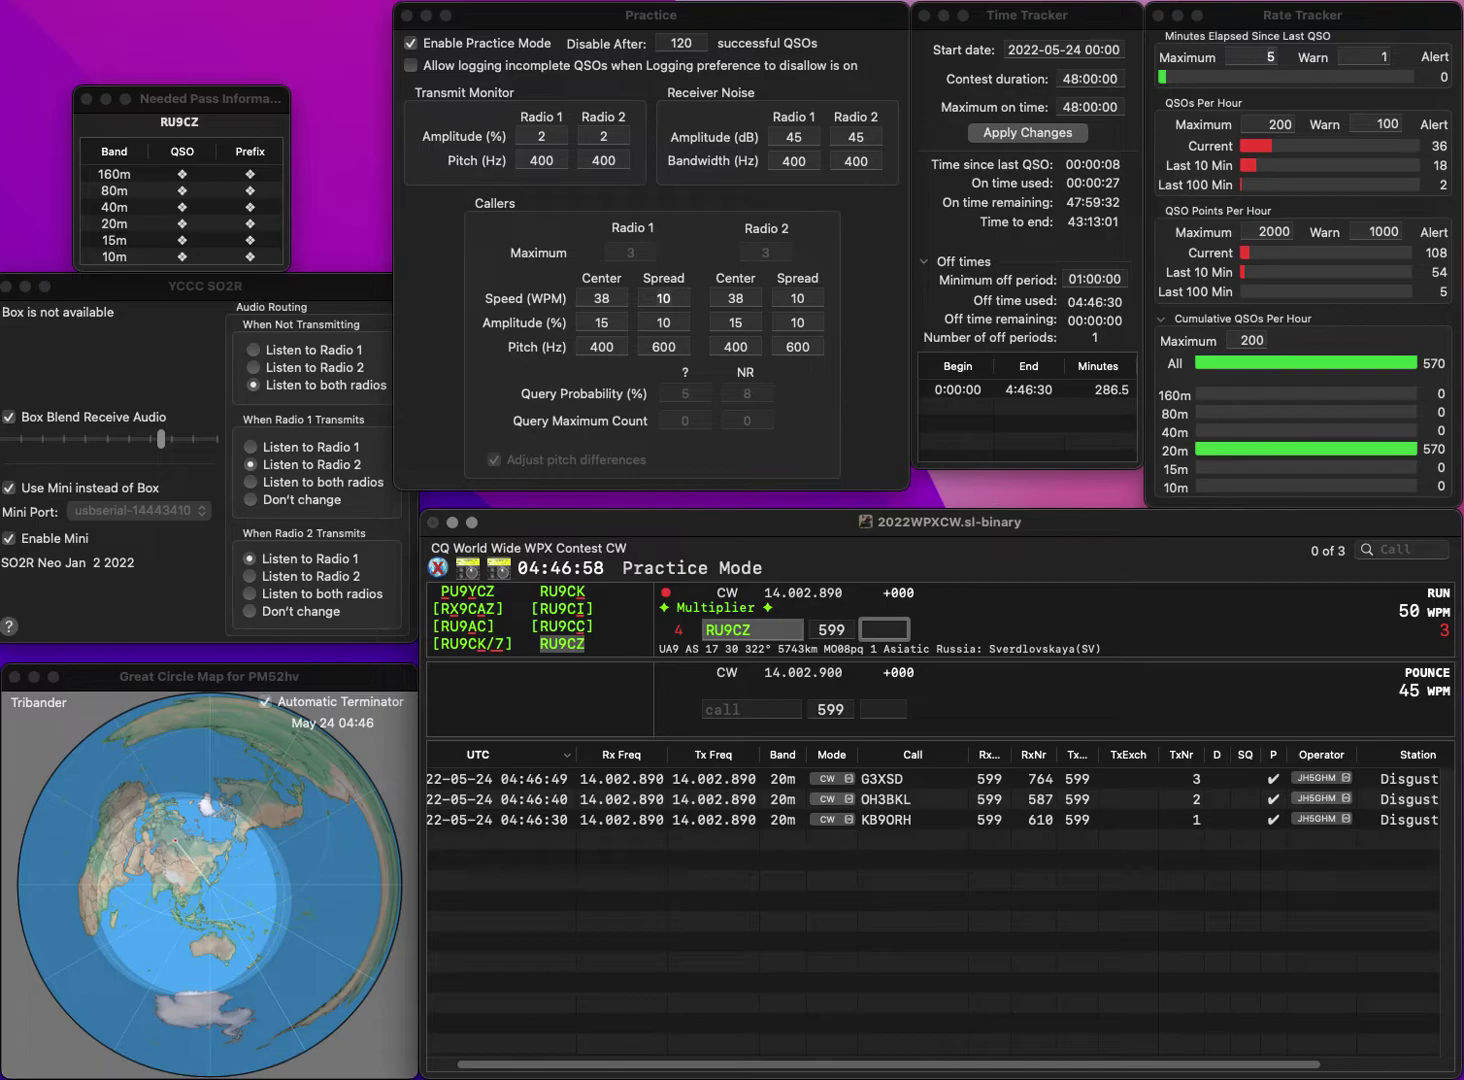
{"action": "type", "text": "718"}
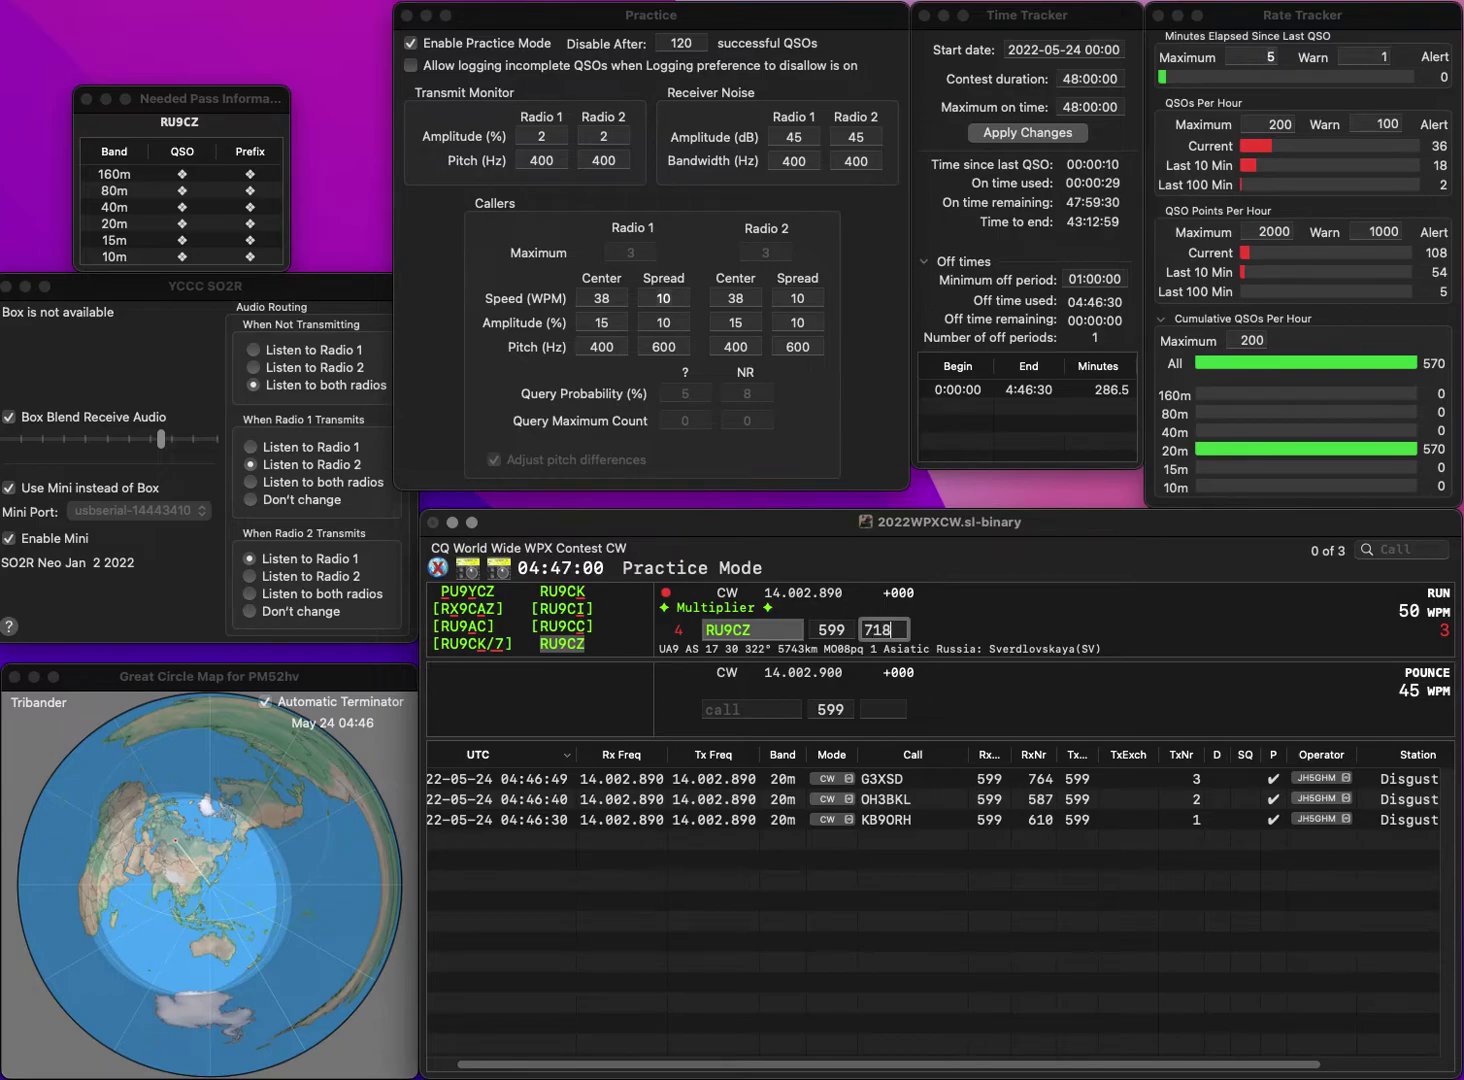
{"action": "key", "text": "Return"}
- Build the call LZ4DJ from the partly copied suffix DJ and log the run contact with received number 815
{"action": "type", "text": "P"}
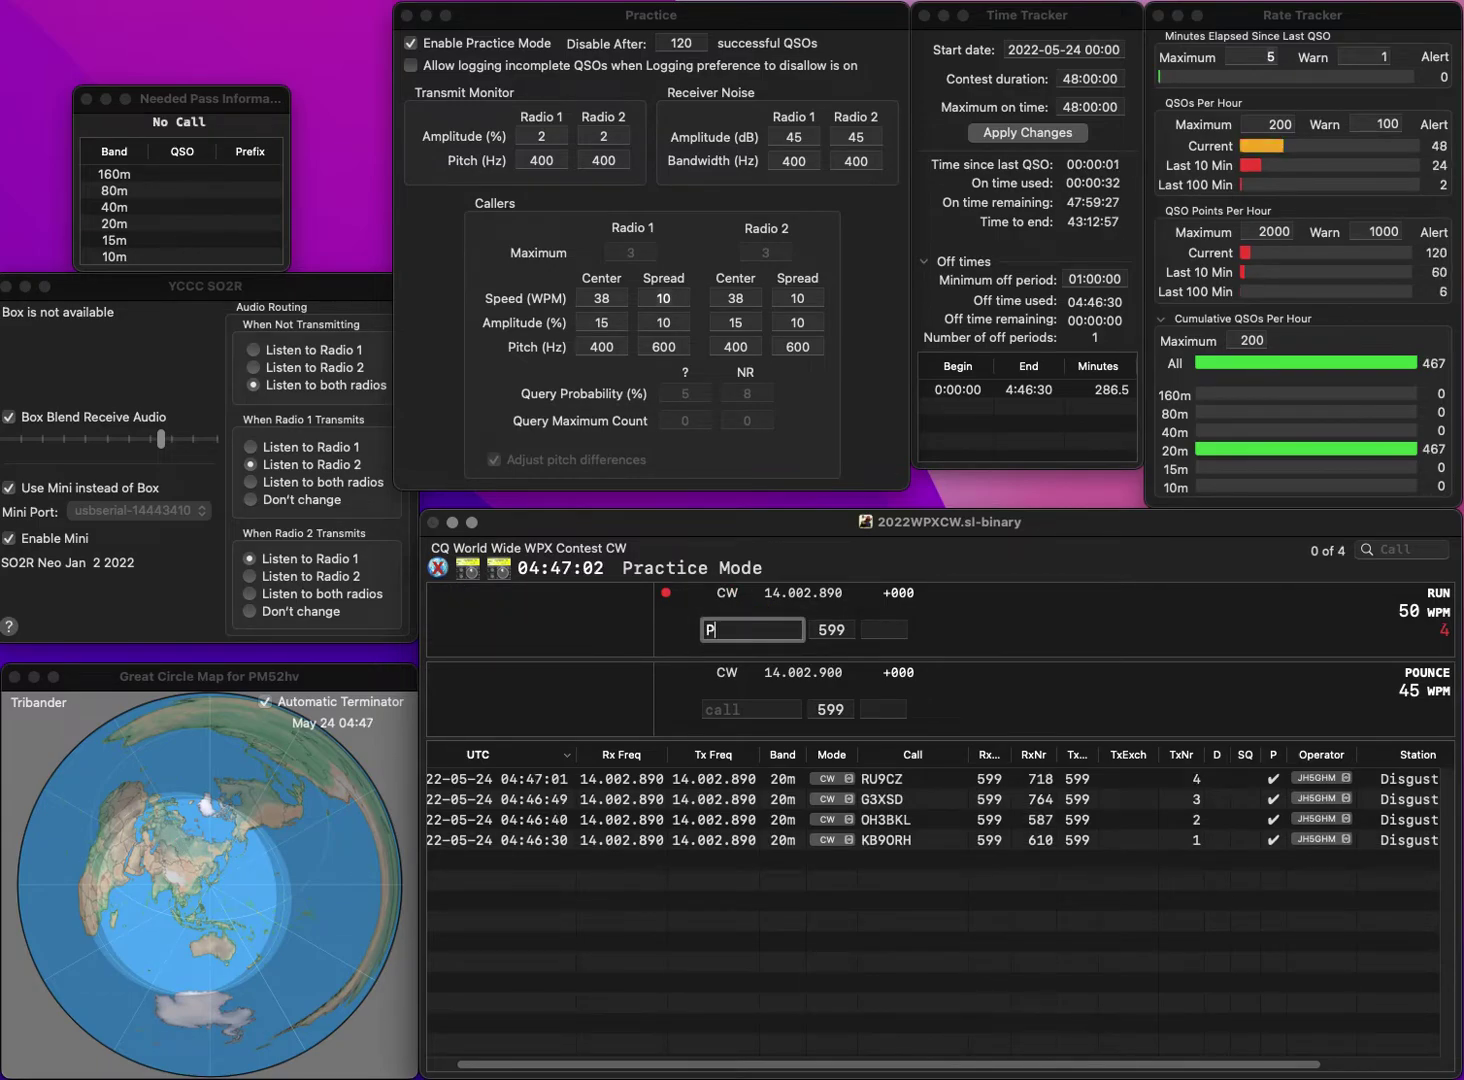
{"action": "type", "text": "D"}
{"action": "key", "text": "Return"}
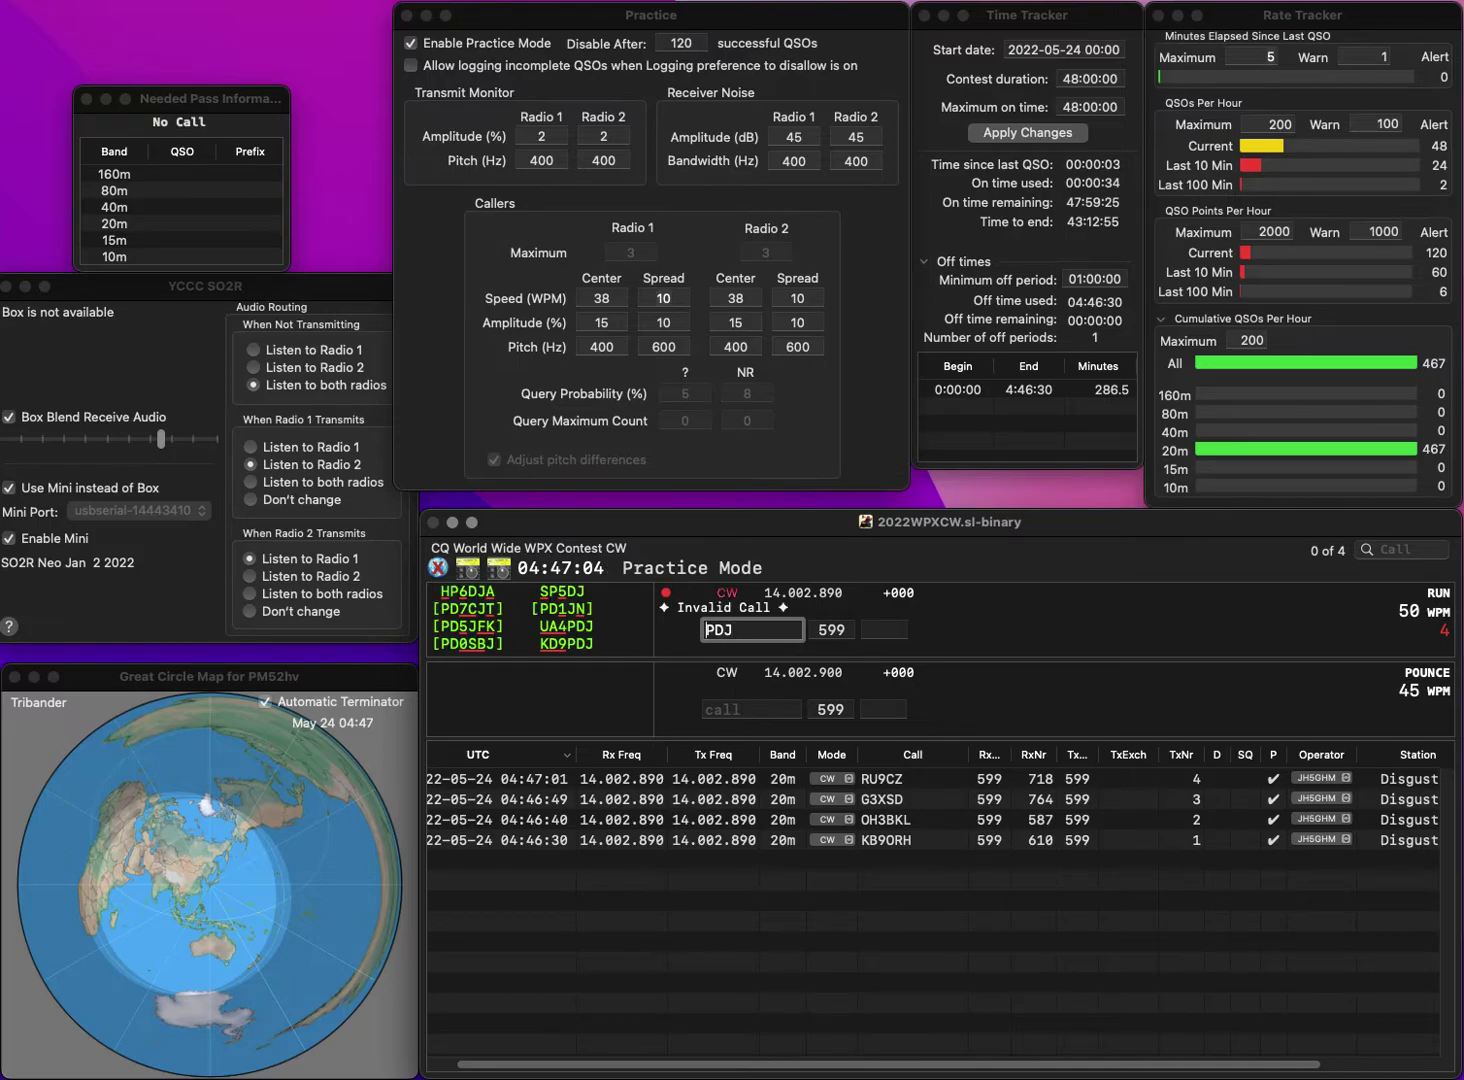
{"action": "key", "text": "BackSpace"}
{"action": "key", "text": "BackSpace"}
{"action": "type", "text": "DJ"}
{"action": "key", "text": "Up"}
{"action": "type", "text": "LZ4"}
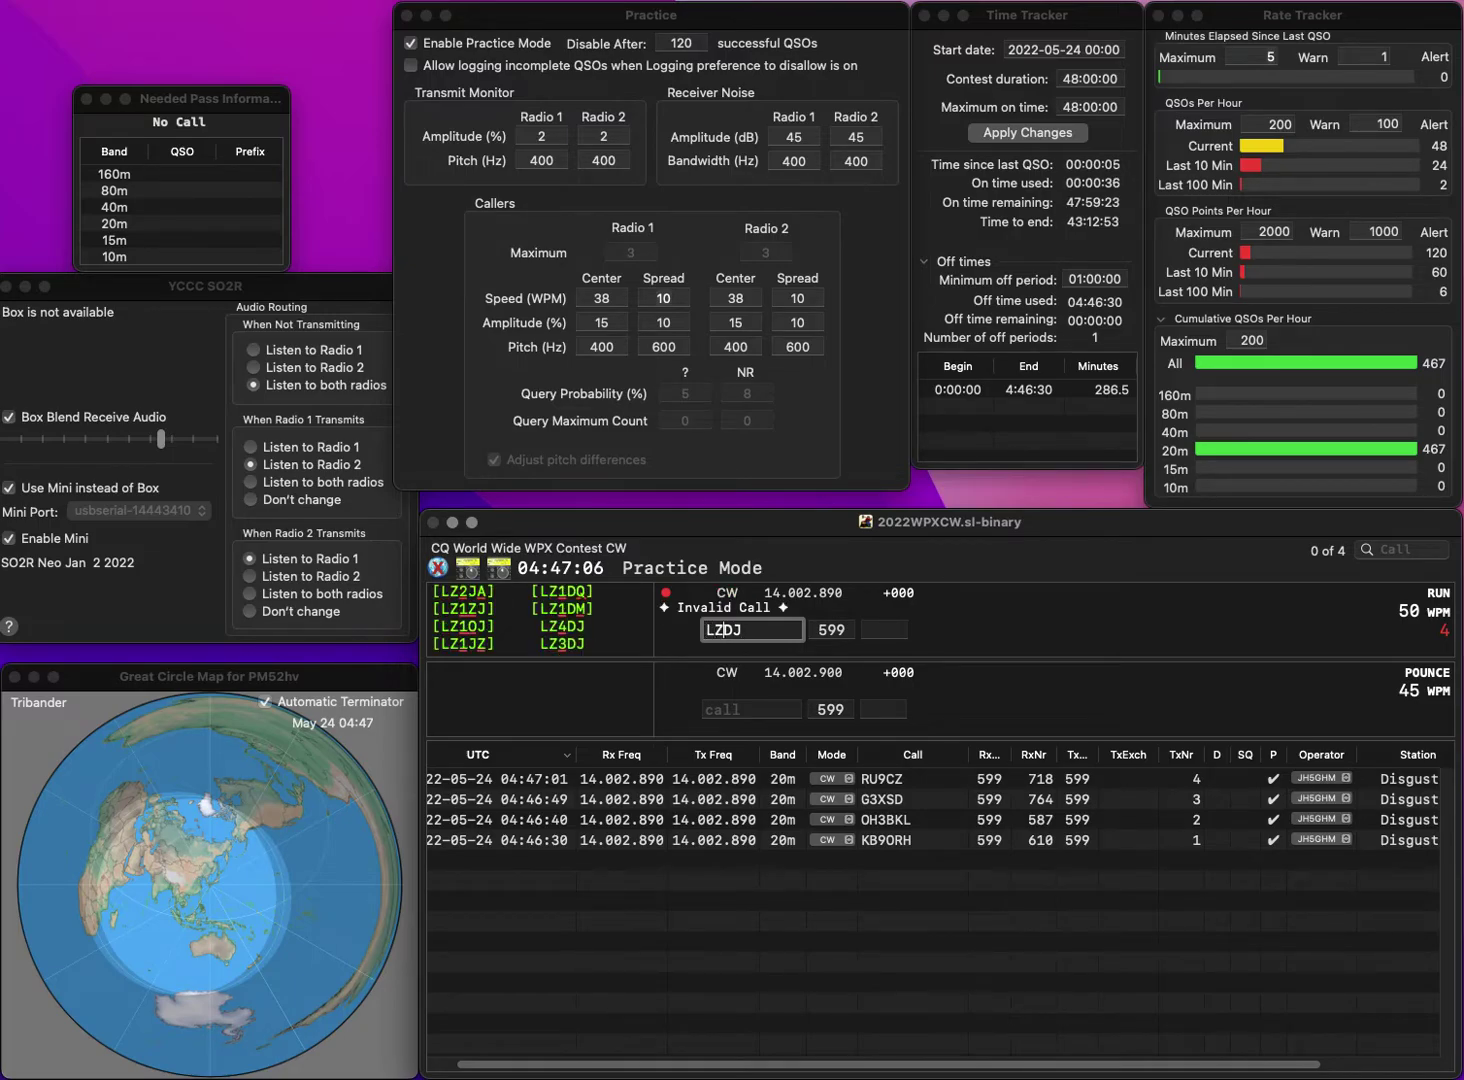
{"action": "left_click", "coordinate": [884, 629]}
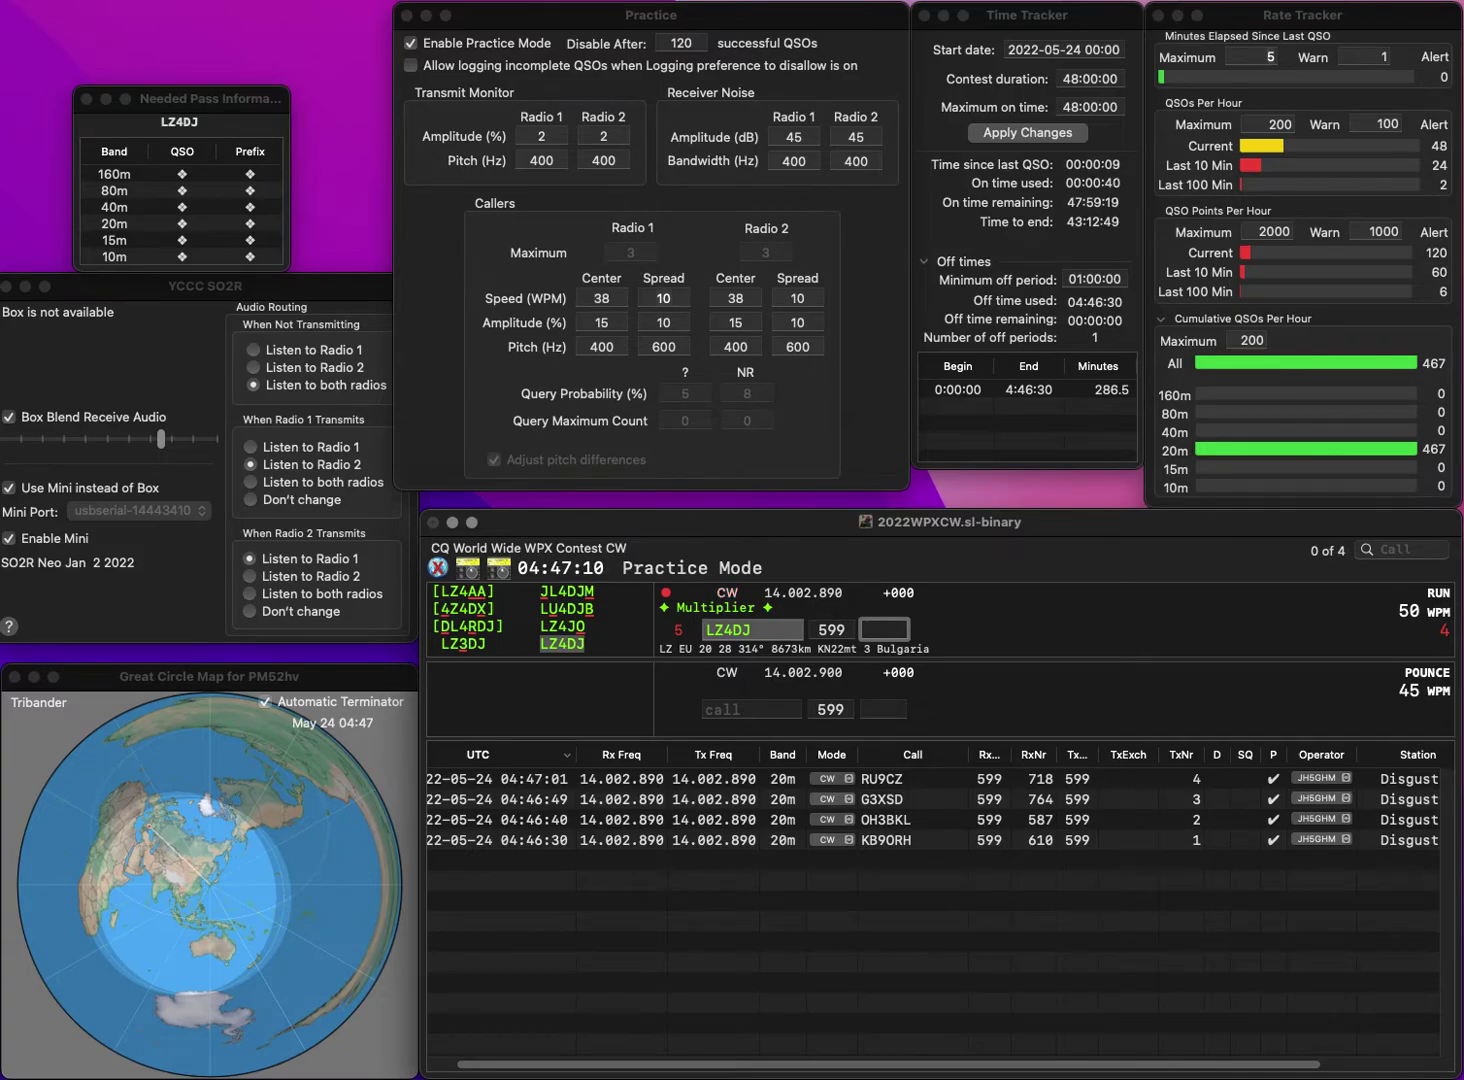
{"action": "type", "text": "815"}
{"action": "key", "text": "Return"}
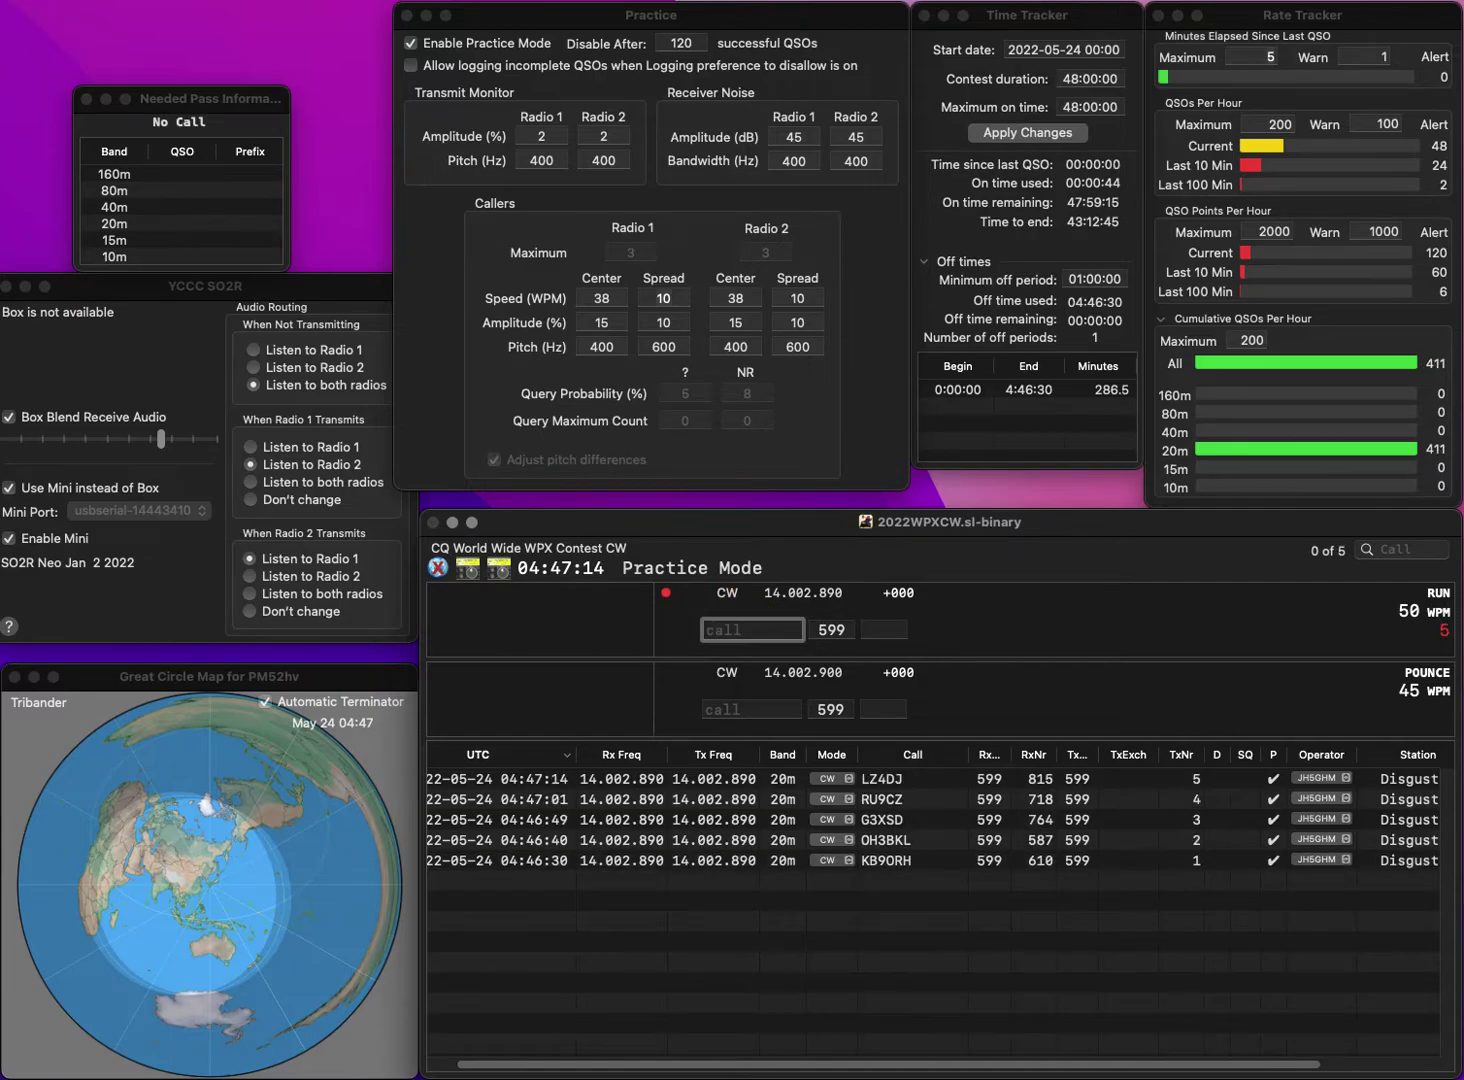
{"action": "type", "text": "YD2"}
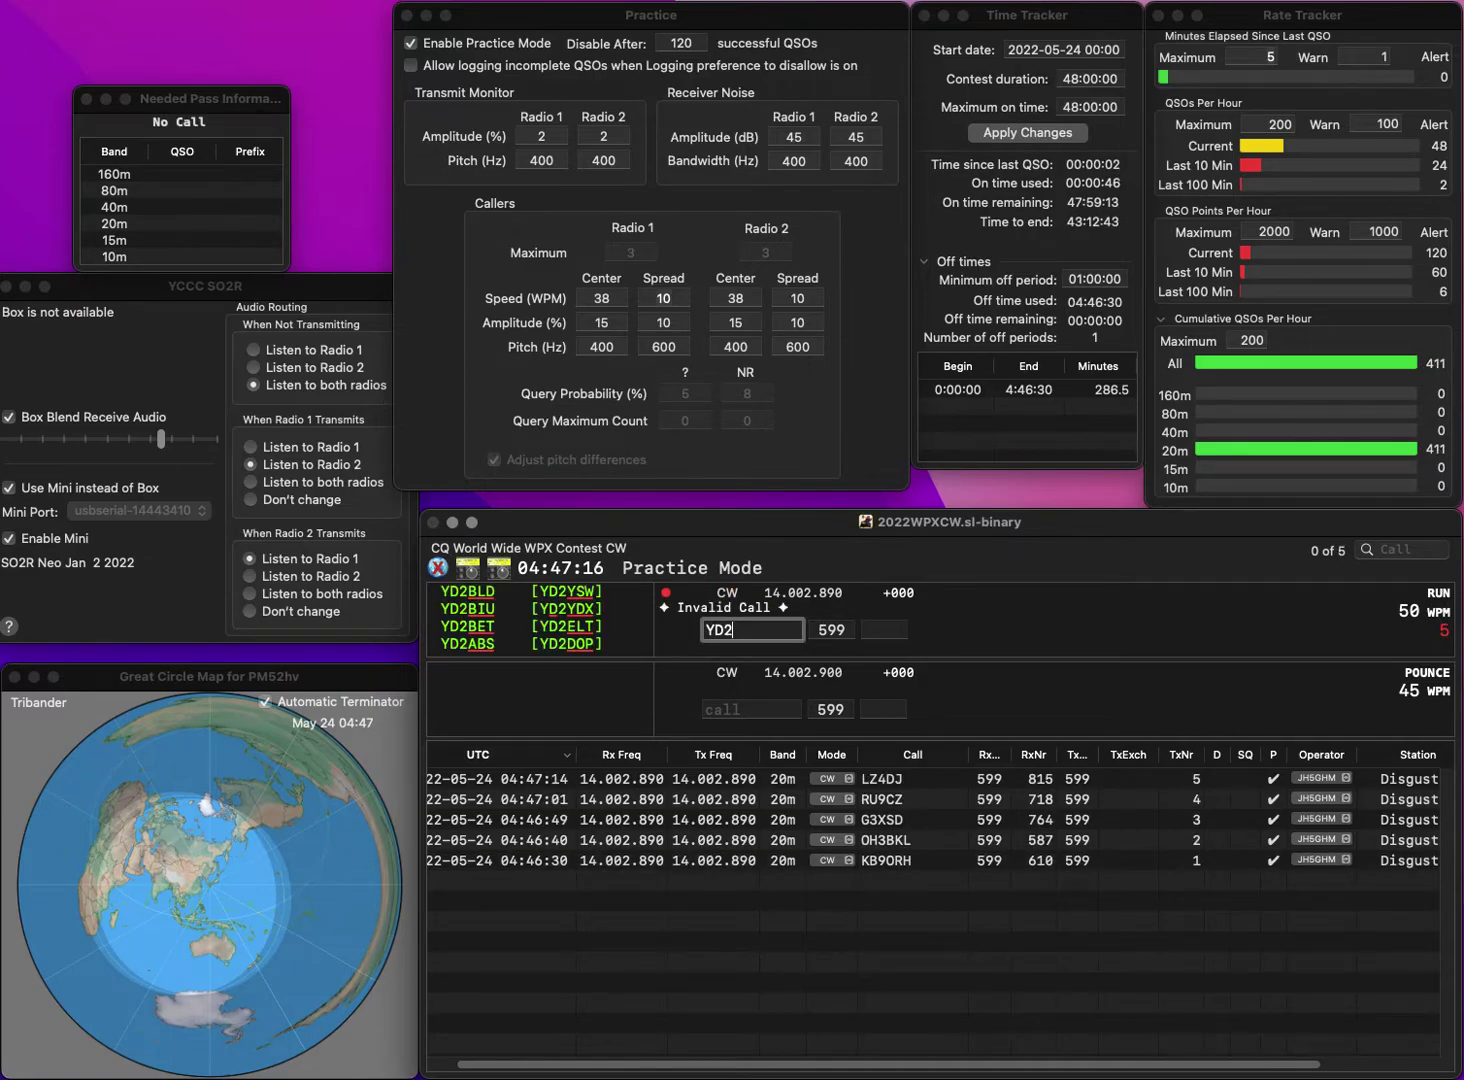
{"action": "type", "text": "BPJ"}
{"action": "key", "text": "Left"}
{"action": "key", "text": "Left"}
{"action": "key", "text": "Left"}
{"action": "key", "text": "Left"}
{"action": "key", "text": "BackSpace"}
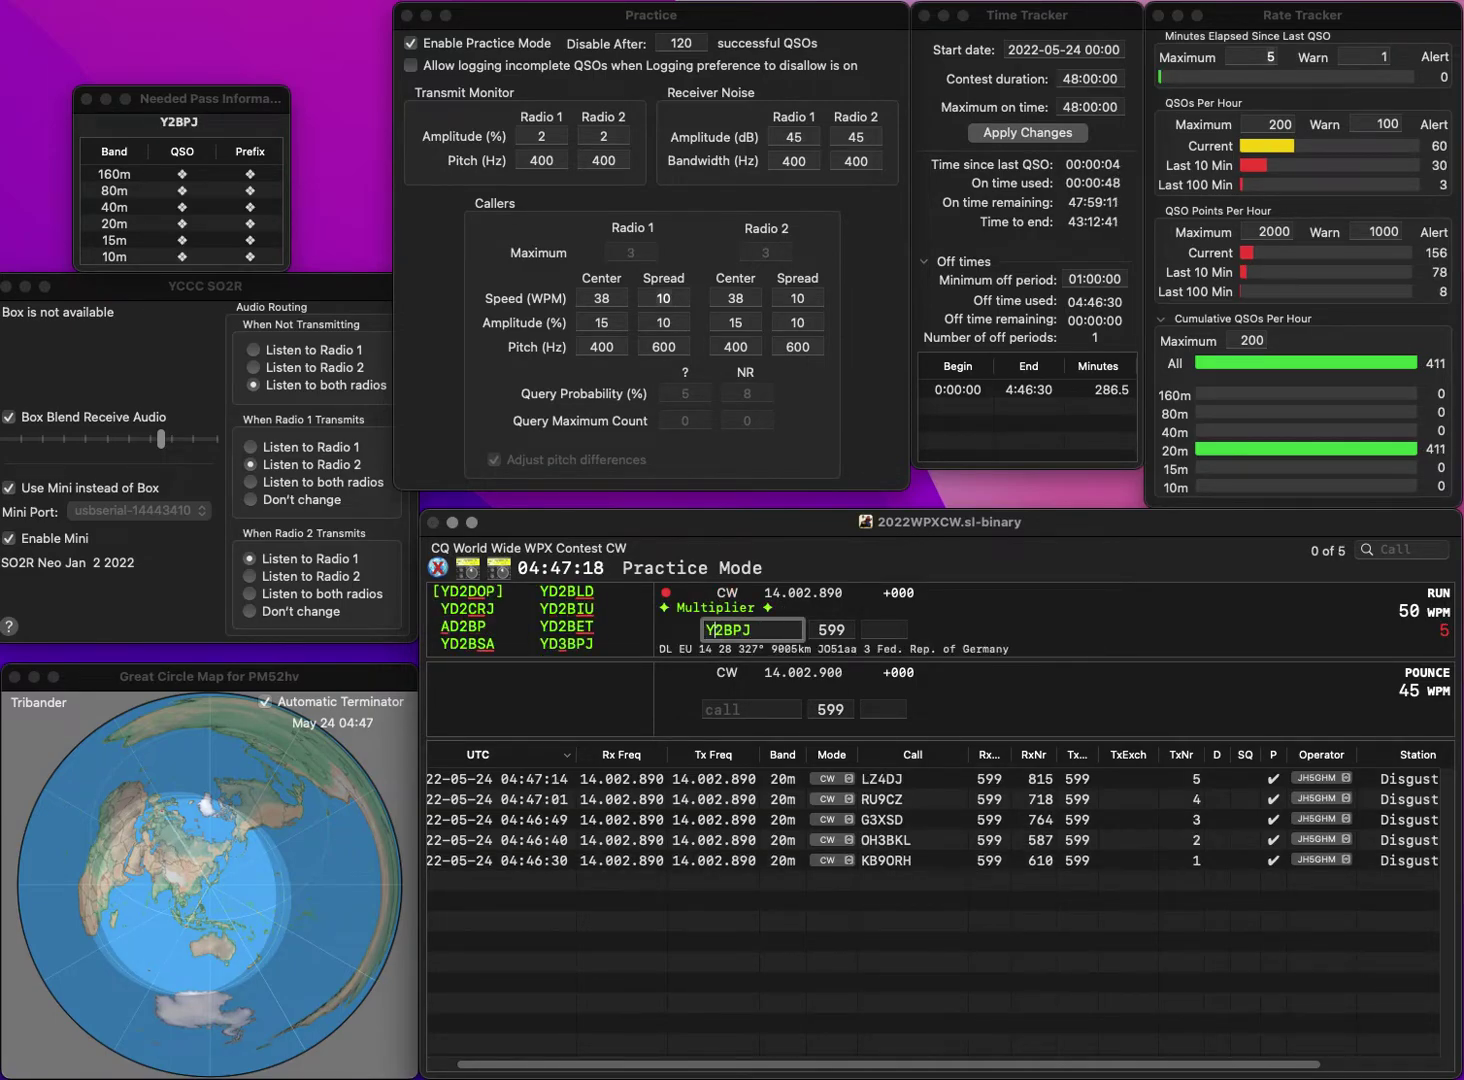
{"action": "type", "text": "B"}
{"action": "key", "text": "Delete"}
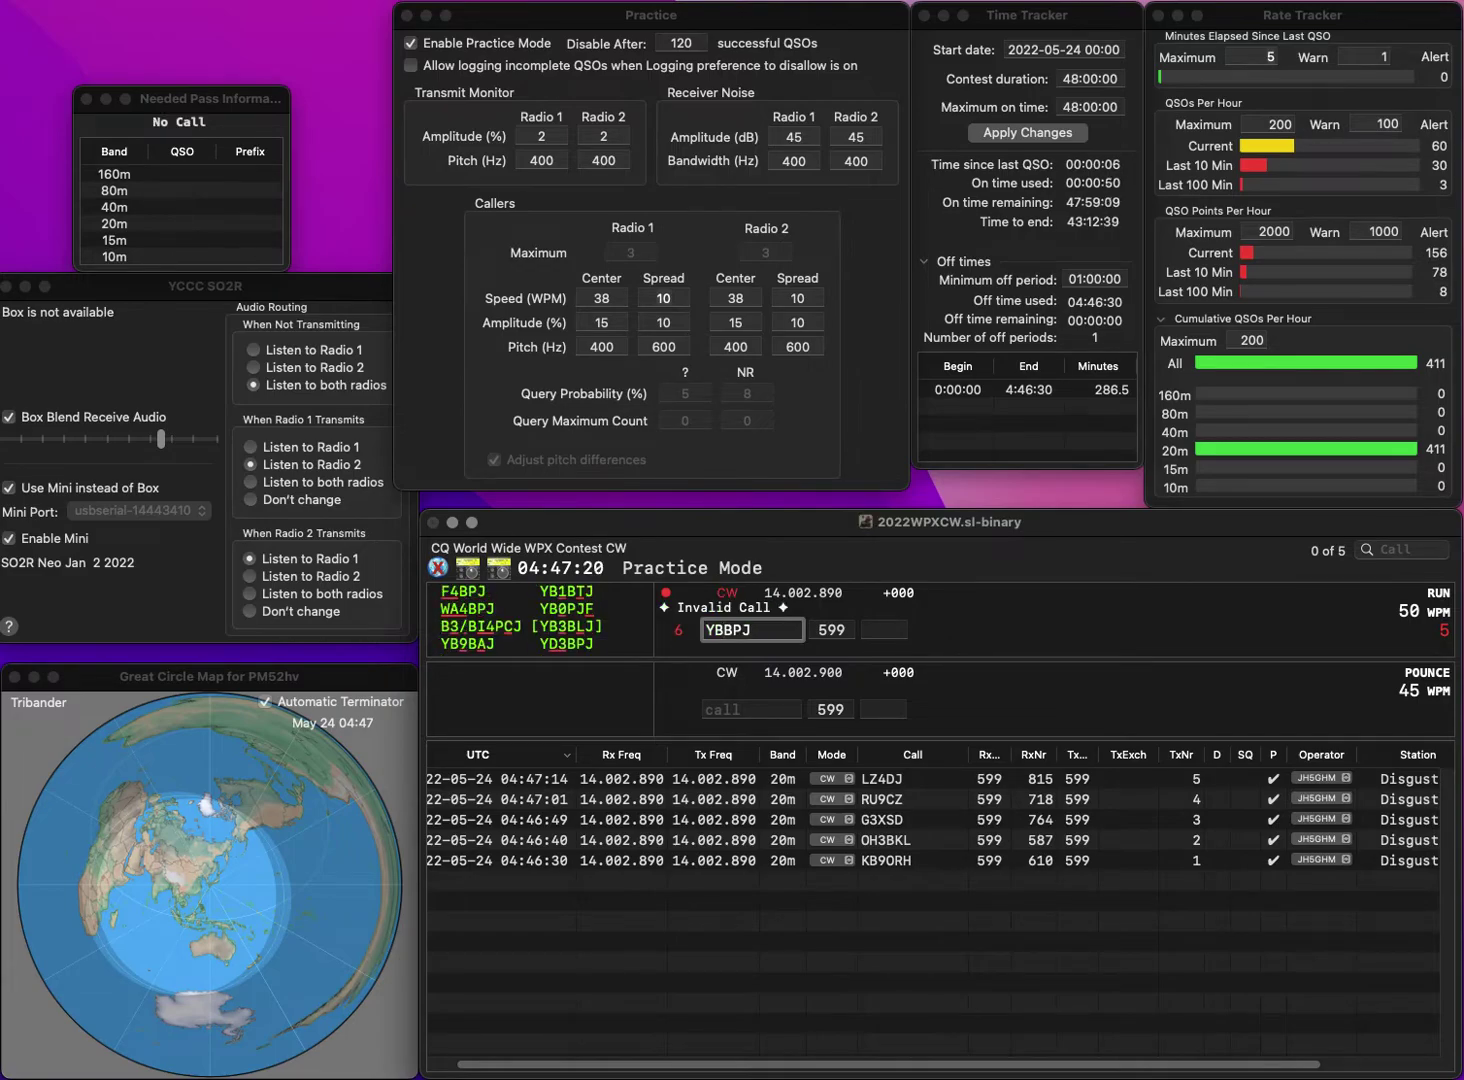
{"action": "key", "text": "BackSpace"}
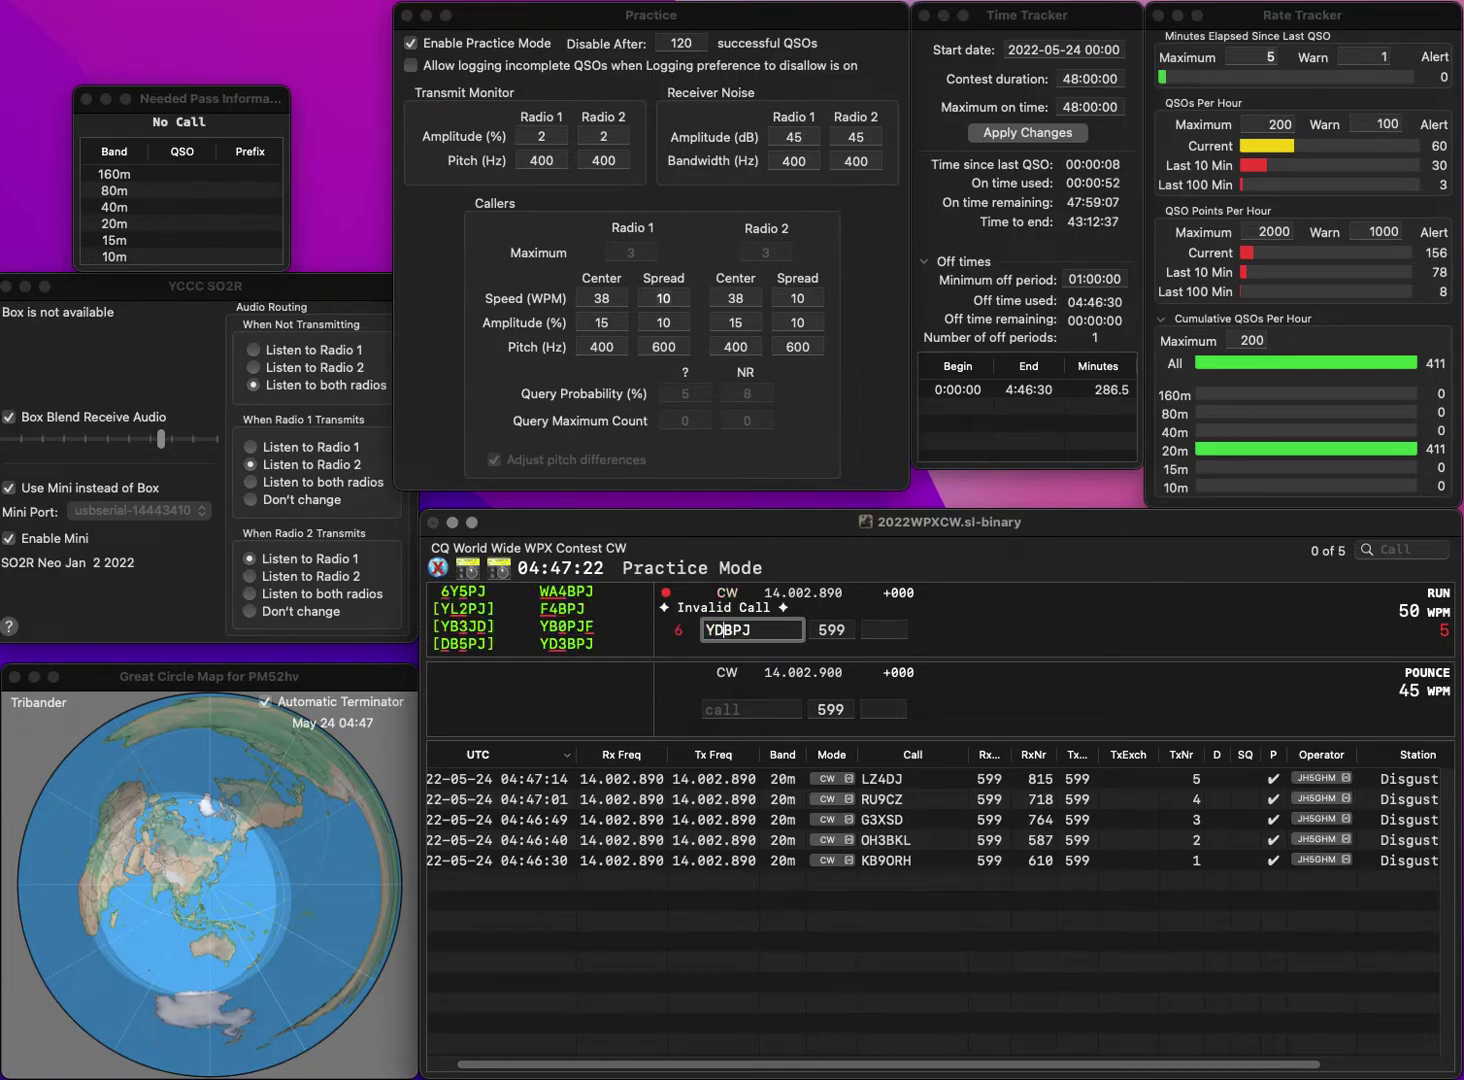
{"action": "type", "text": "D3"}
{"action": "key", "text": "space"}
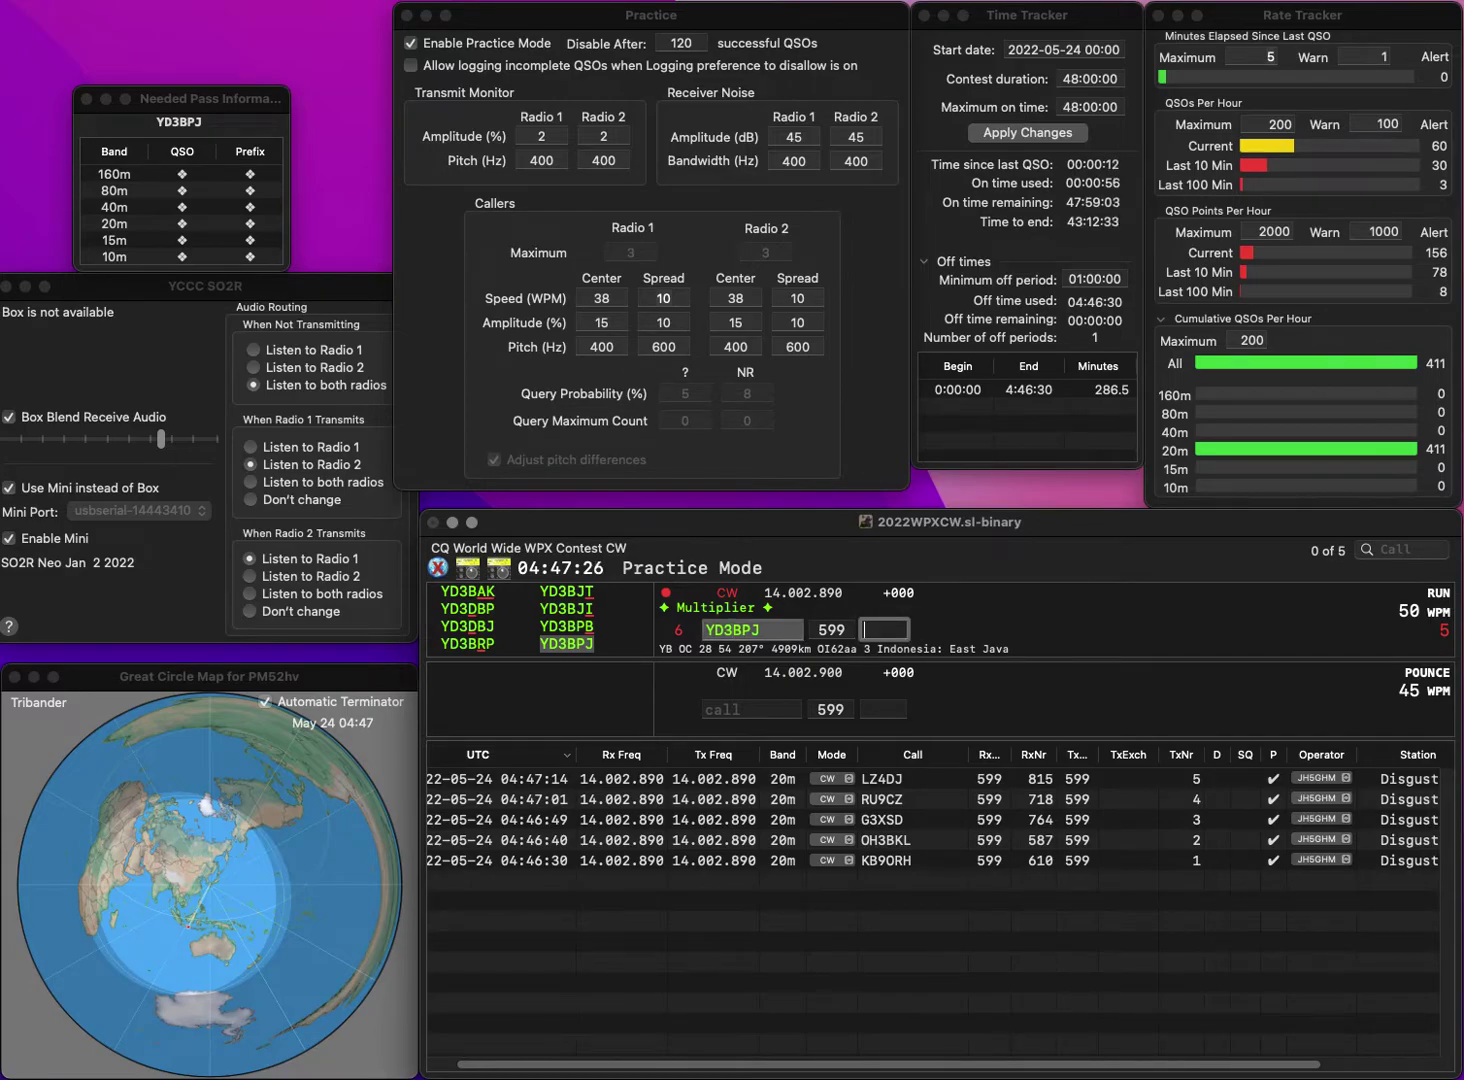
{"action": "type", "text": "931"}
{"action": "key", "text": "Return"}
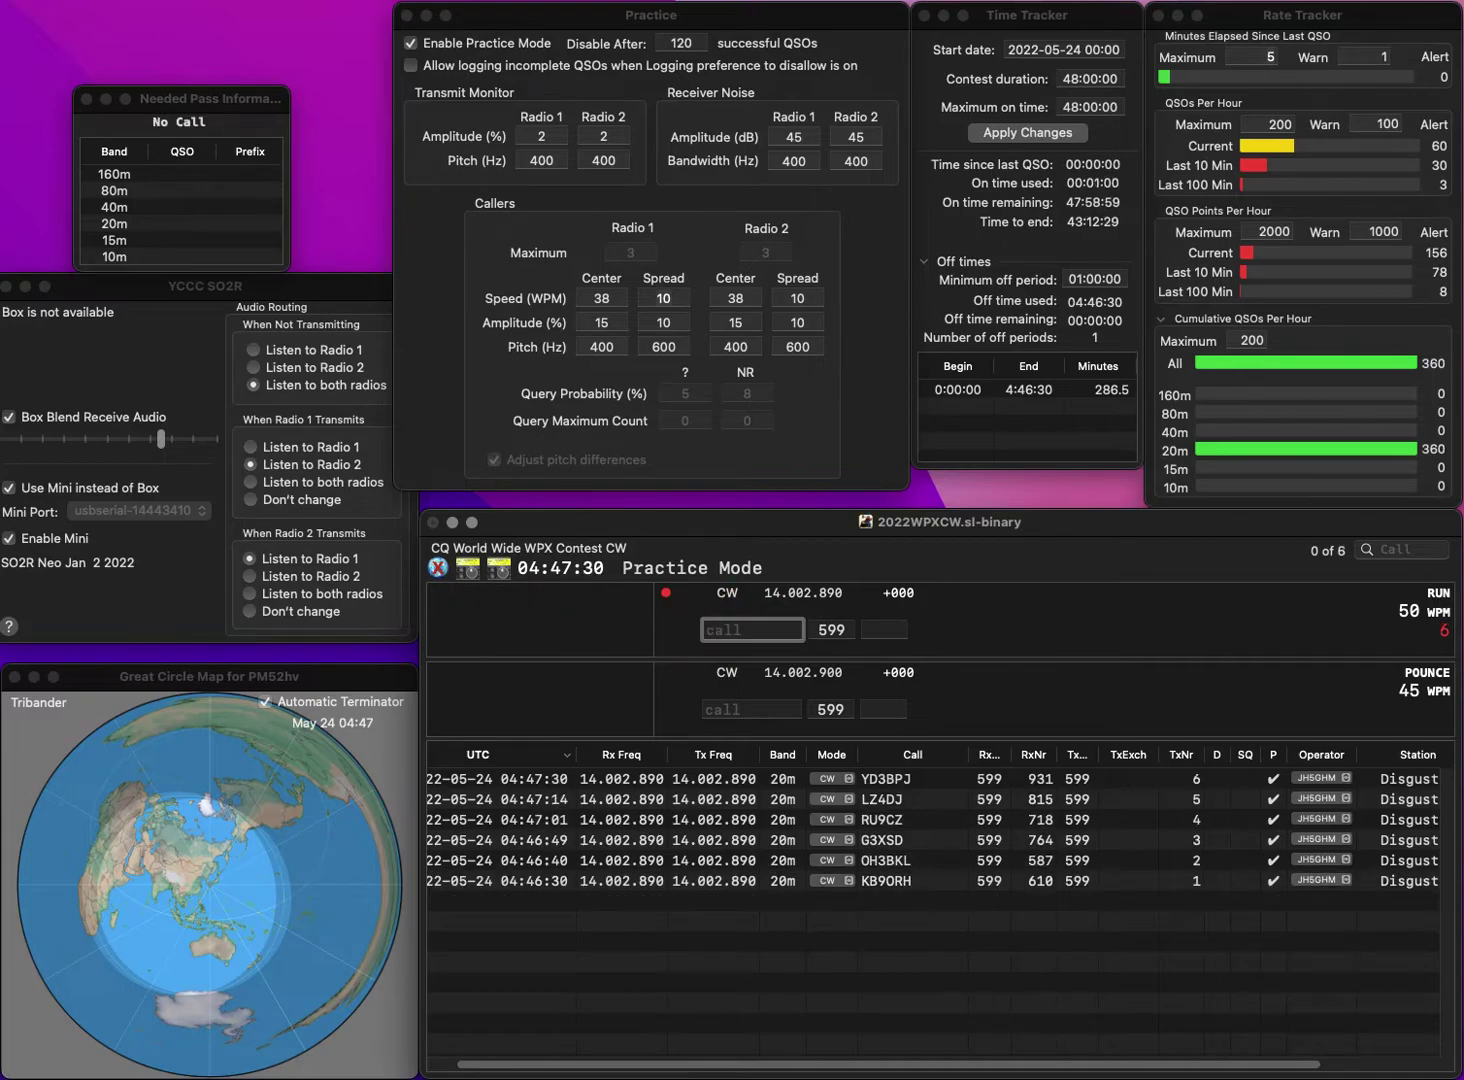
{"action": "type", "text": "WB3"}
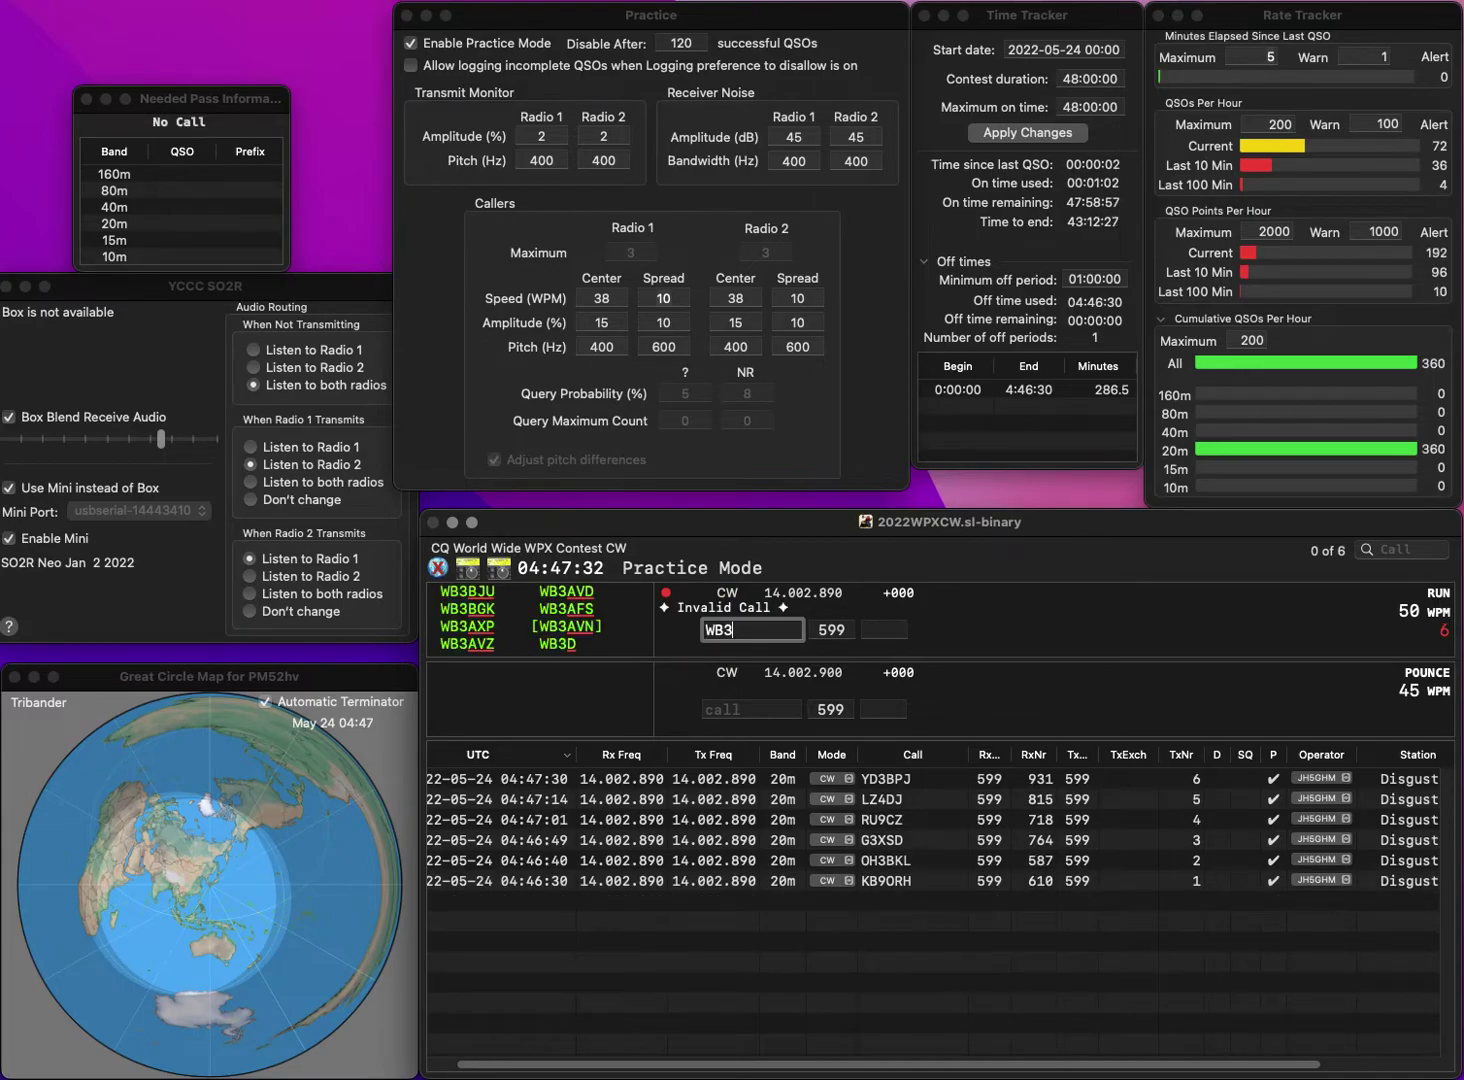
{"action": "type", "text": "AFS"}
{"action": "key", "text": "Return"}
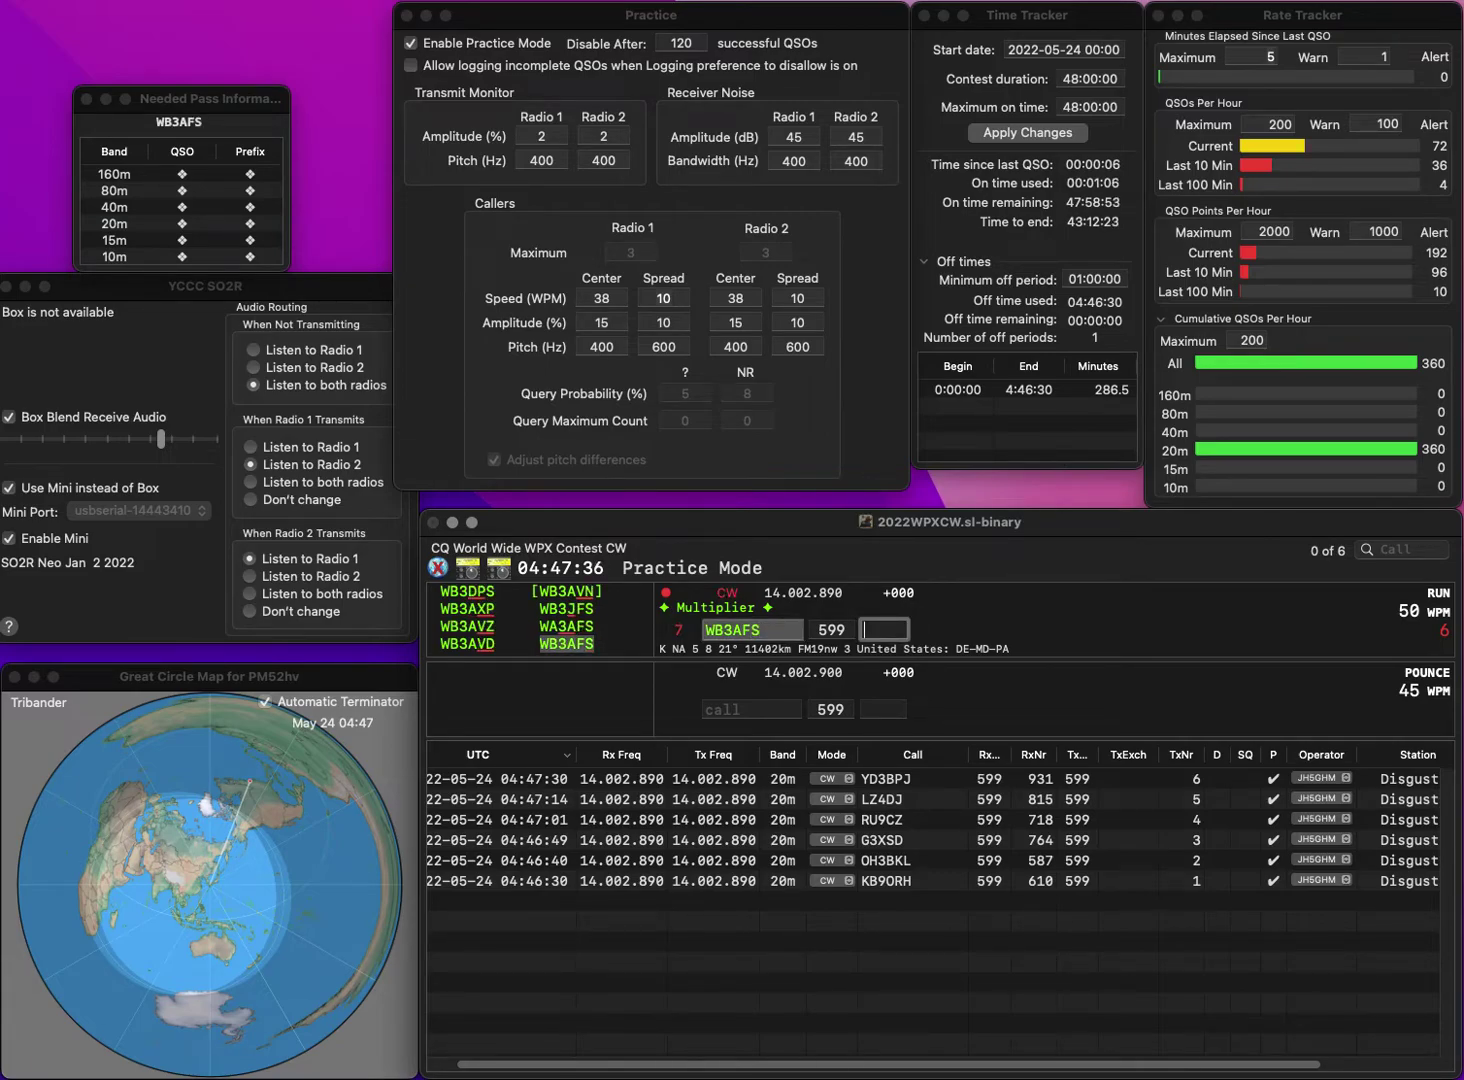
{"action": "type", "text": "959"}
{"action": "key", "text": "Return"}
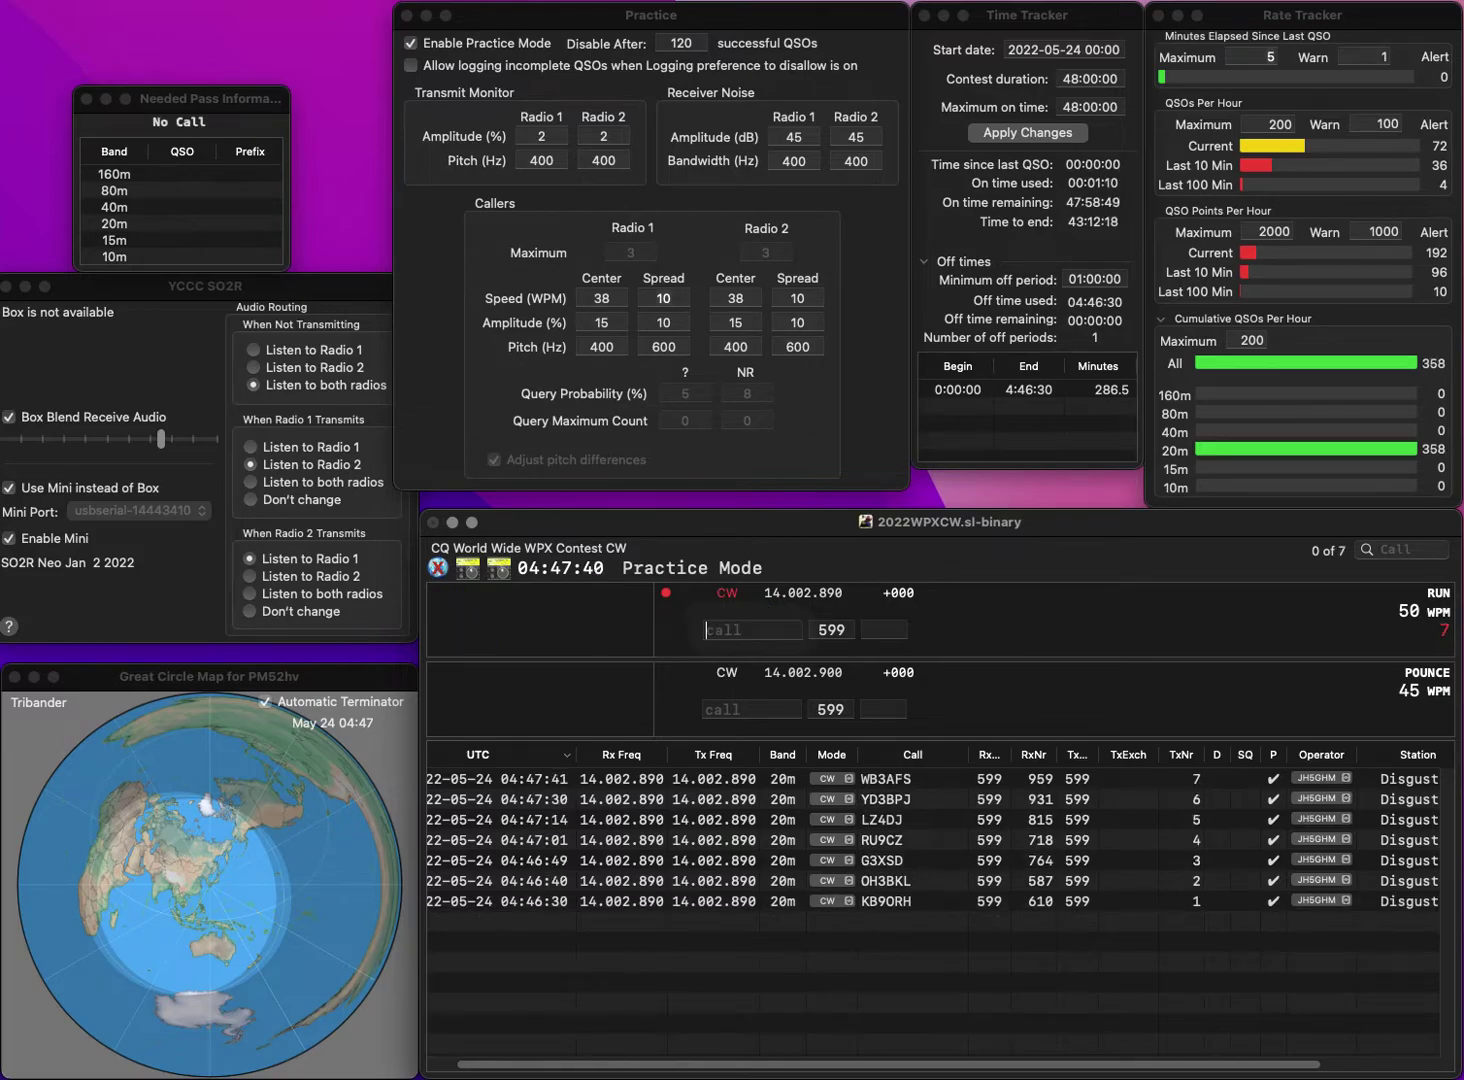
{"action": "type", "text": "G"}
{"action": "key", "text": "BackSpace"}
{"action": "type", "text": "ON"}
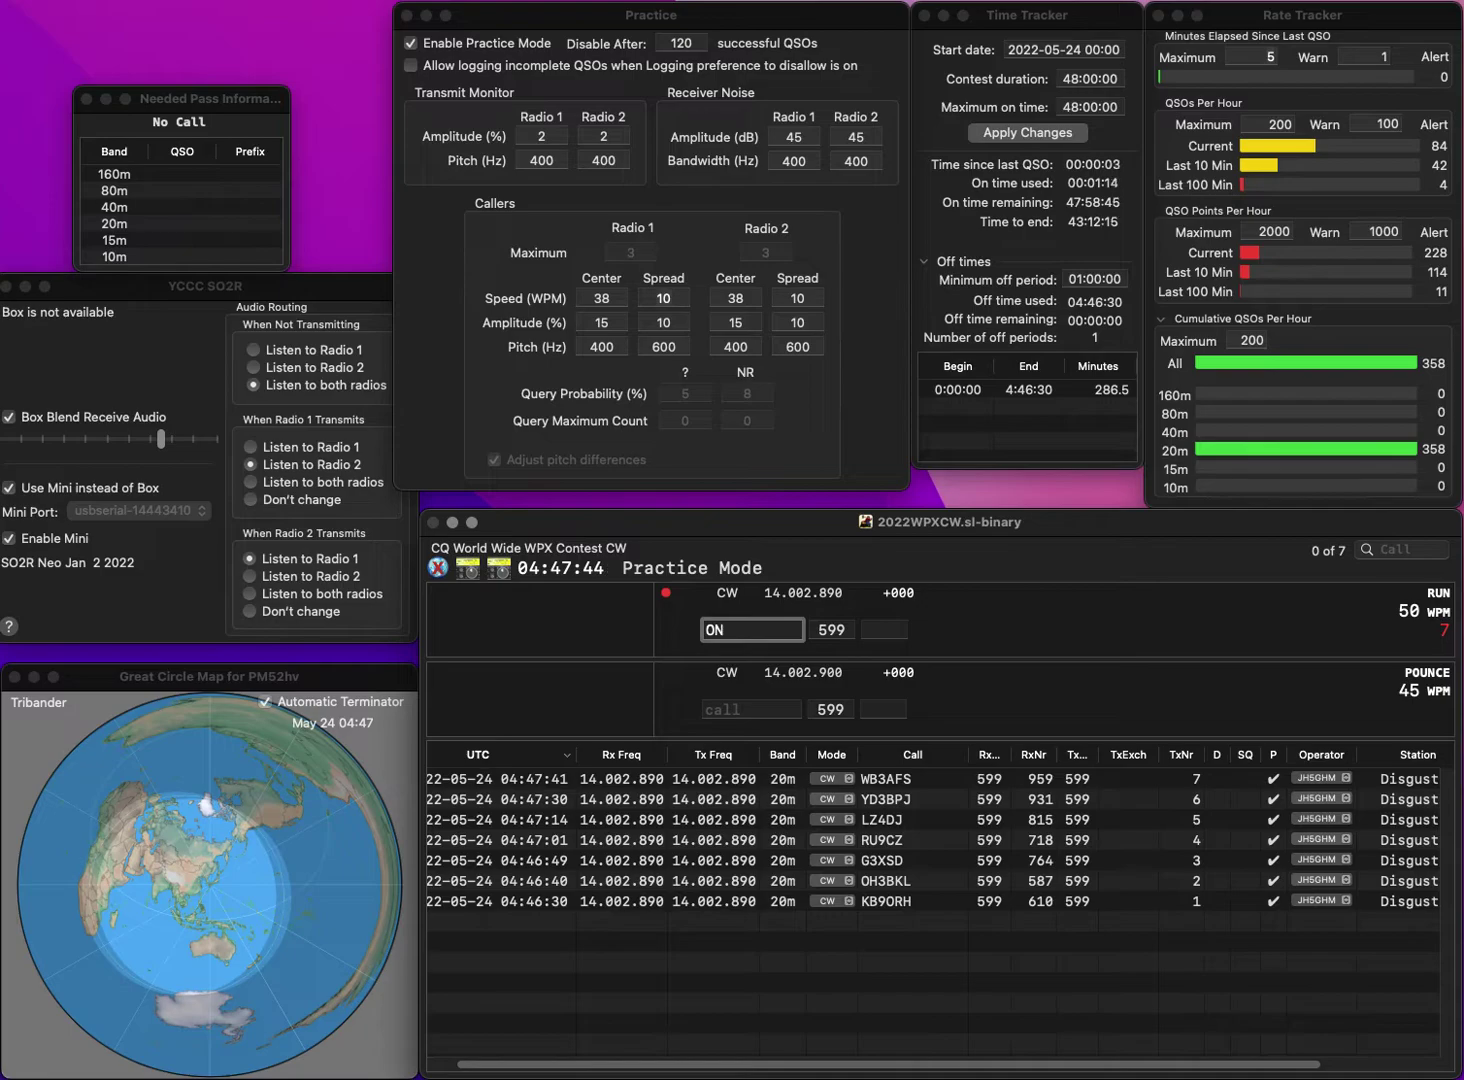
{"action": "type", "text": "5L"}
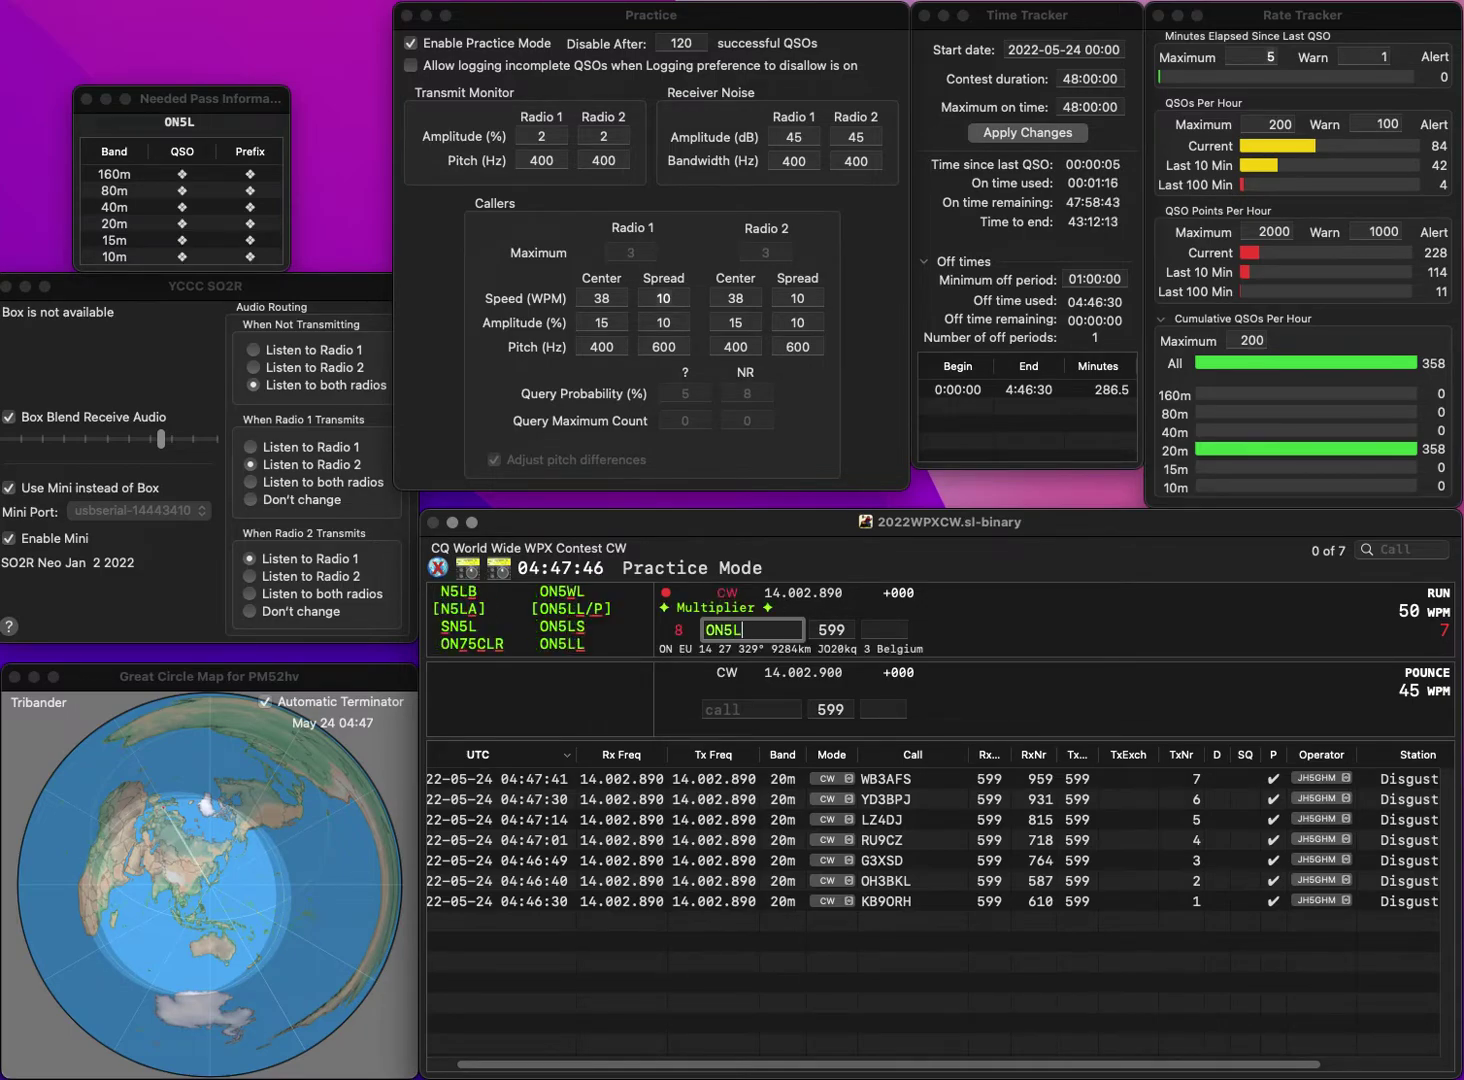
{"action": "type", "text": "S"}
{"action": "key", "text": "space"}
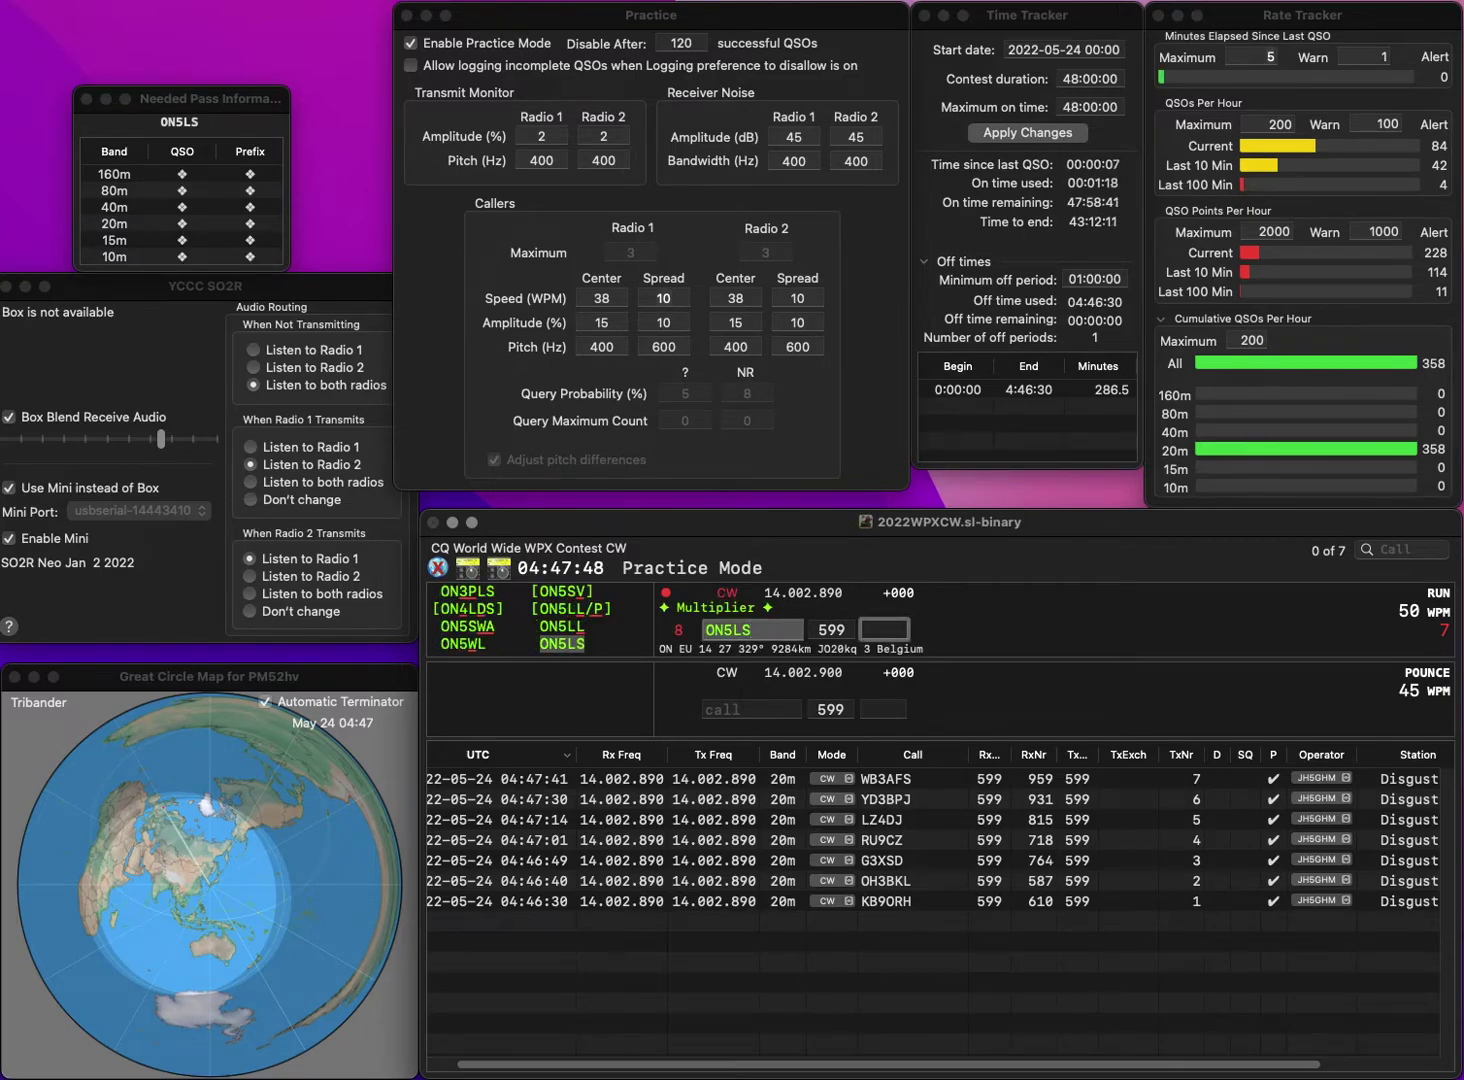
{"action": "type", "text": "342"}
{"action": "key", "text": "Return"}
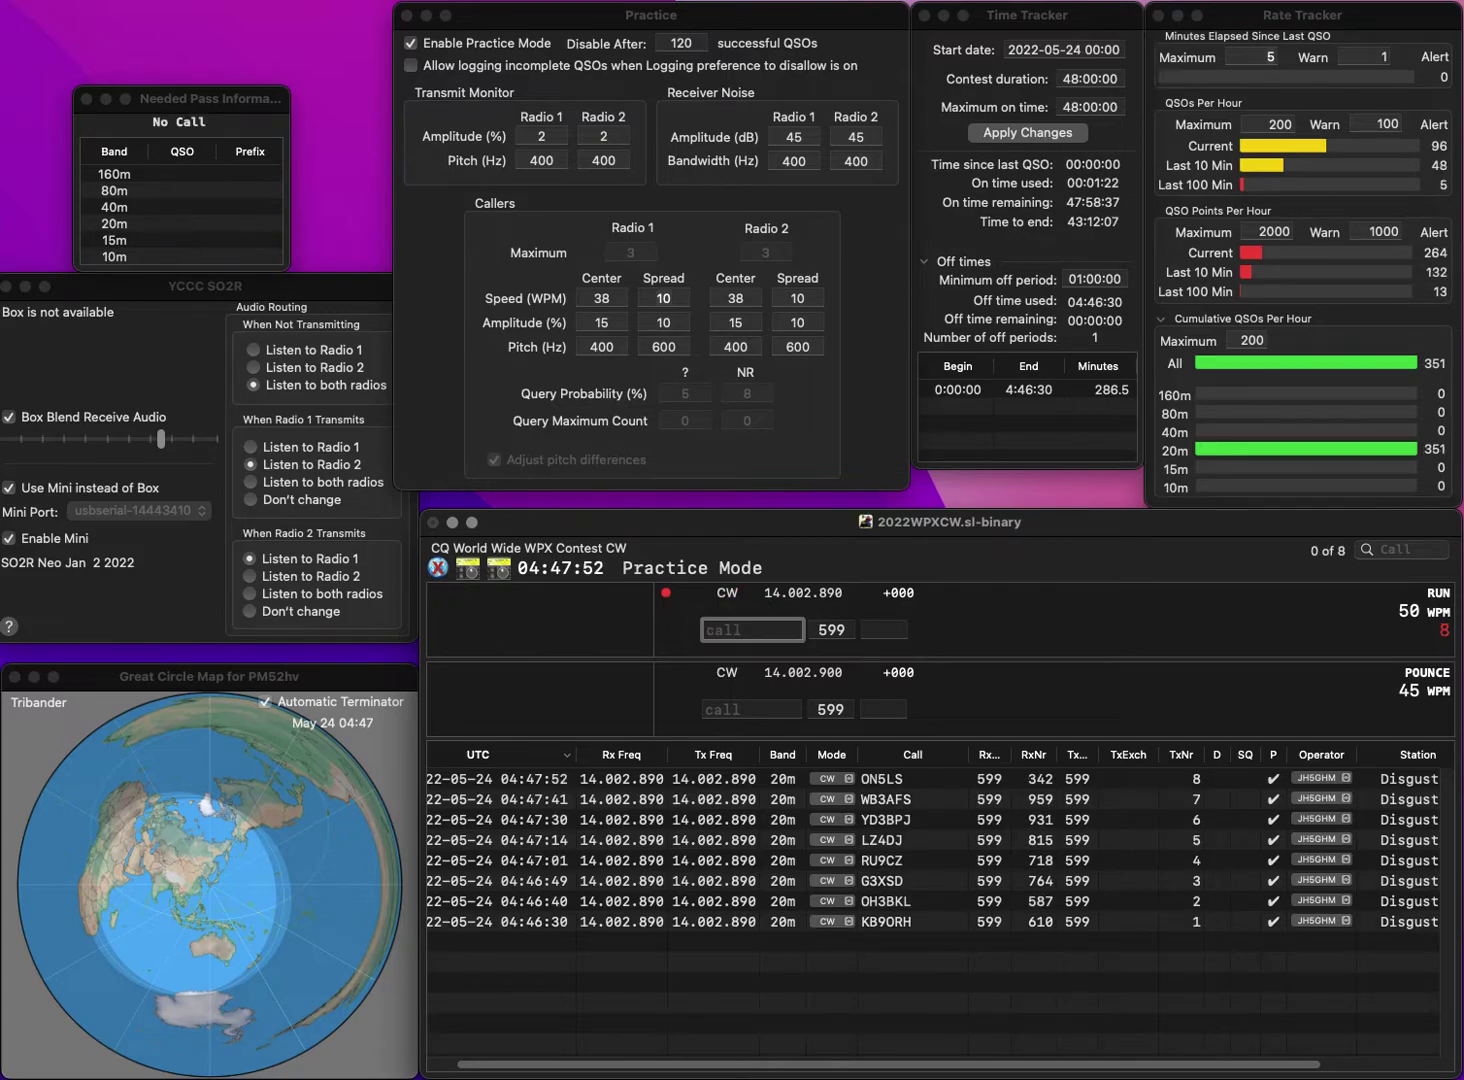
{"action": "type", "text": "KC3RRF"}
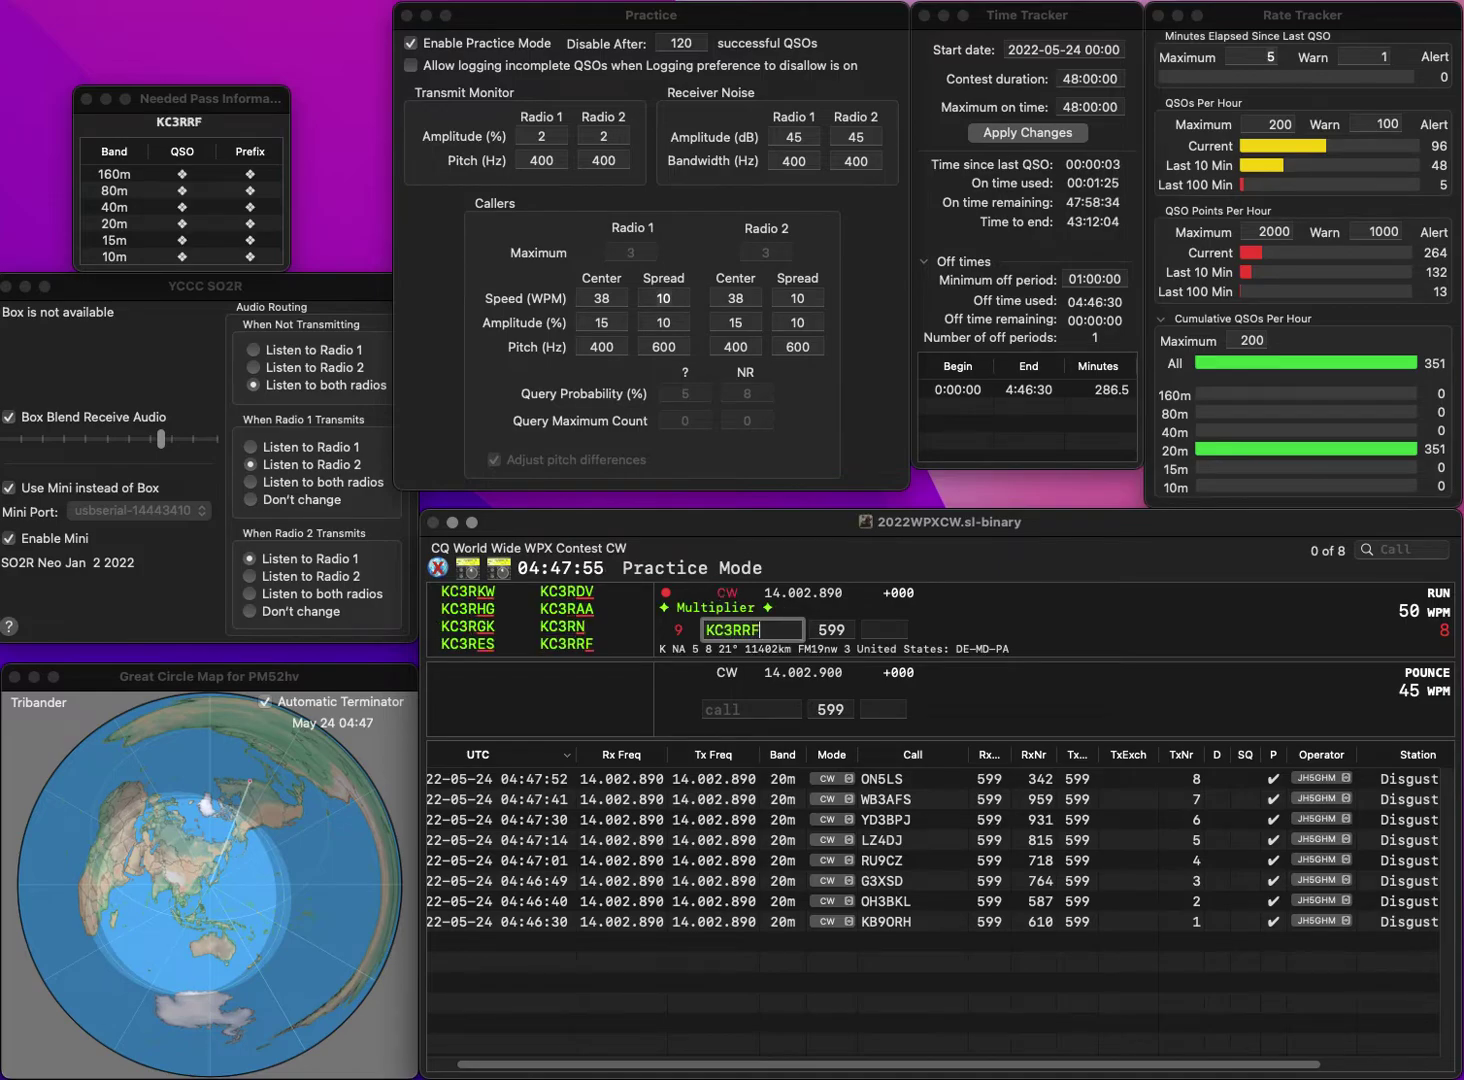
{"action": "key", "text": "Return"}
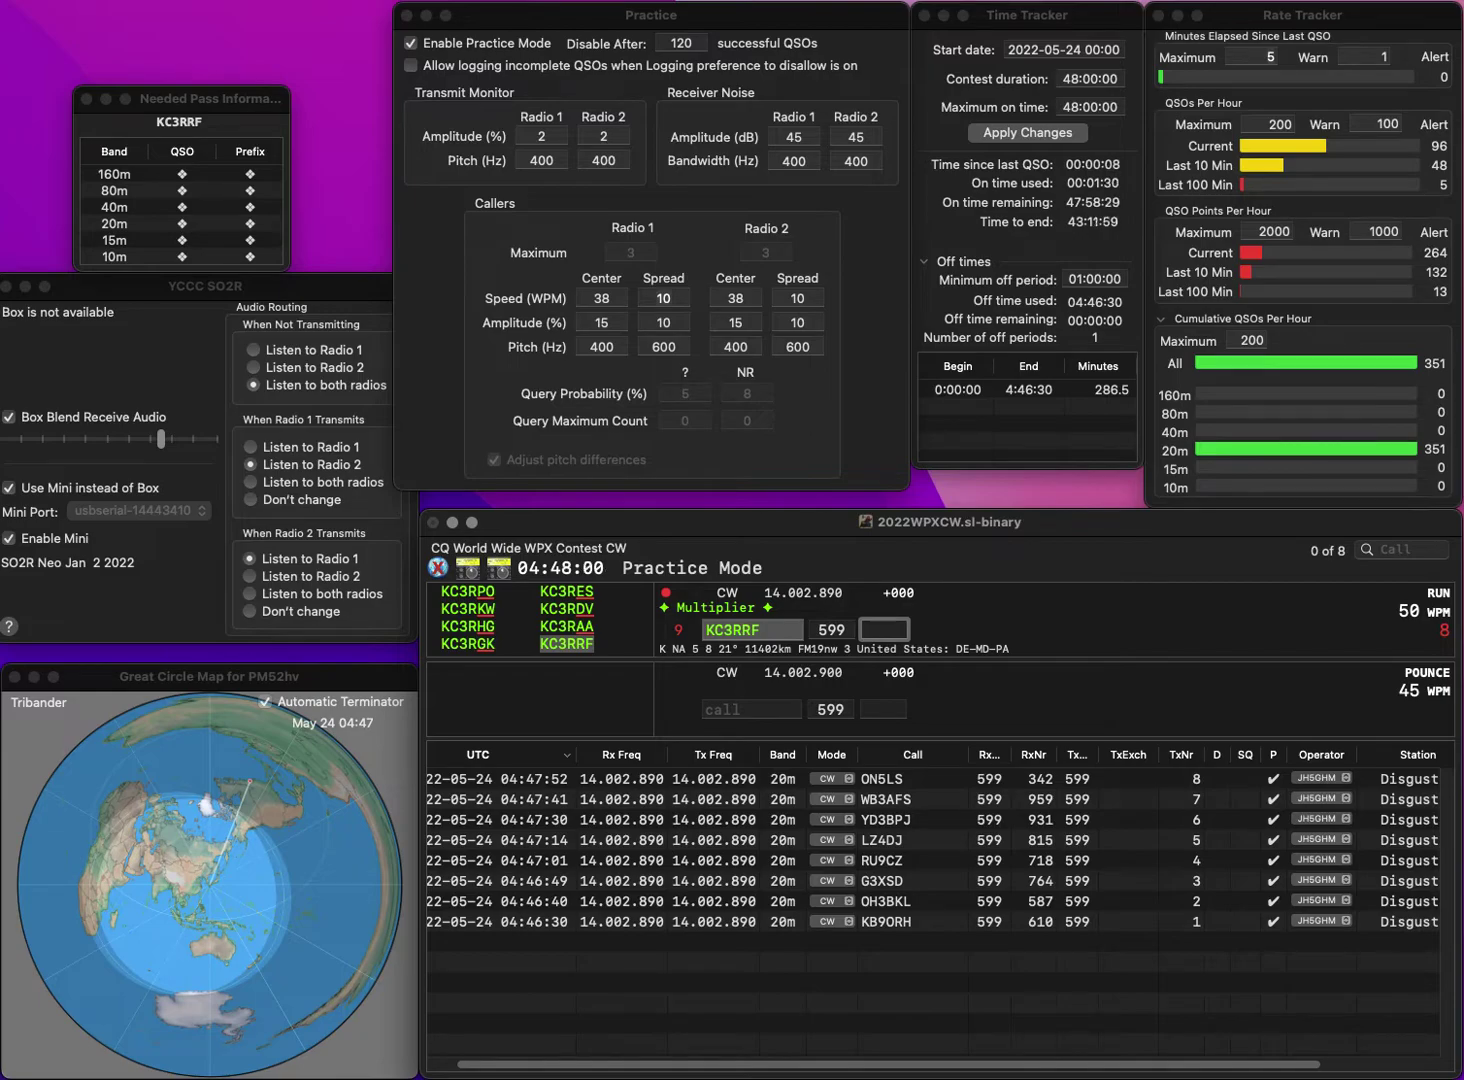
{"action": "type", "text": "74"}
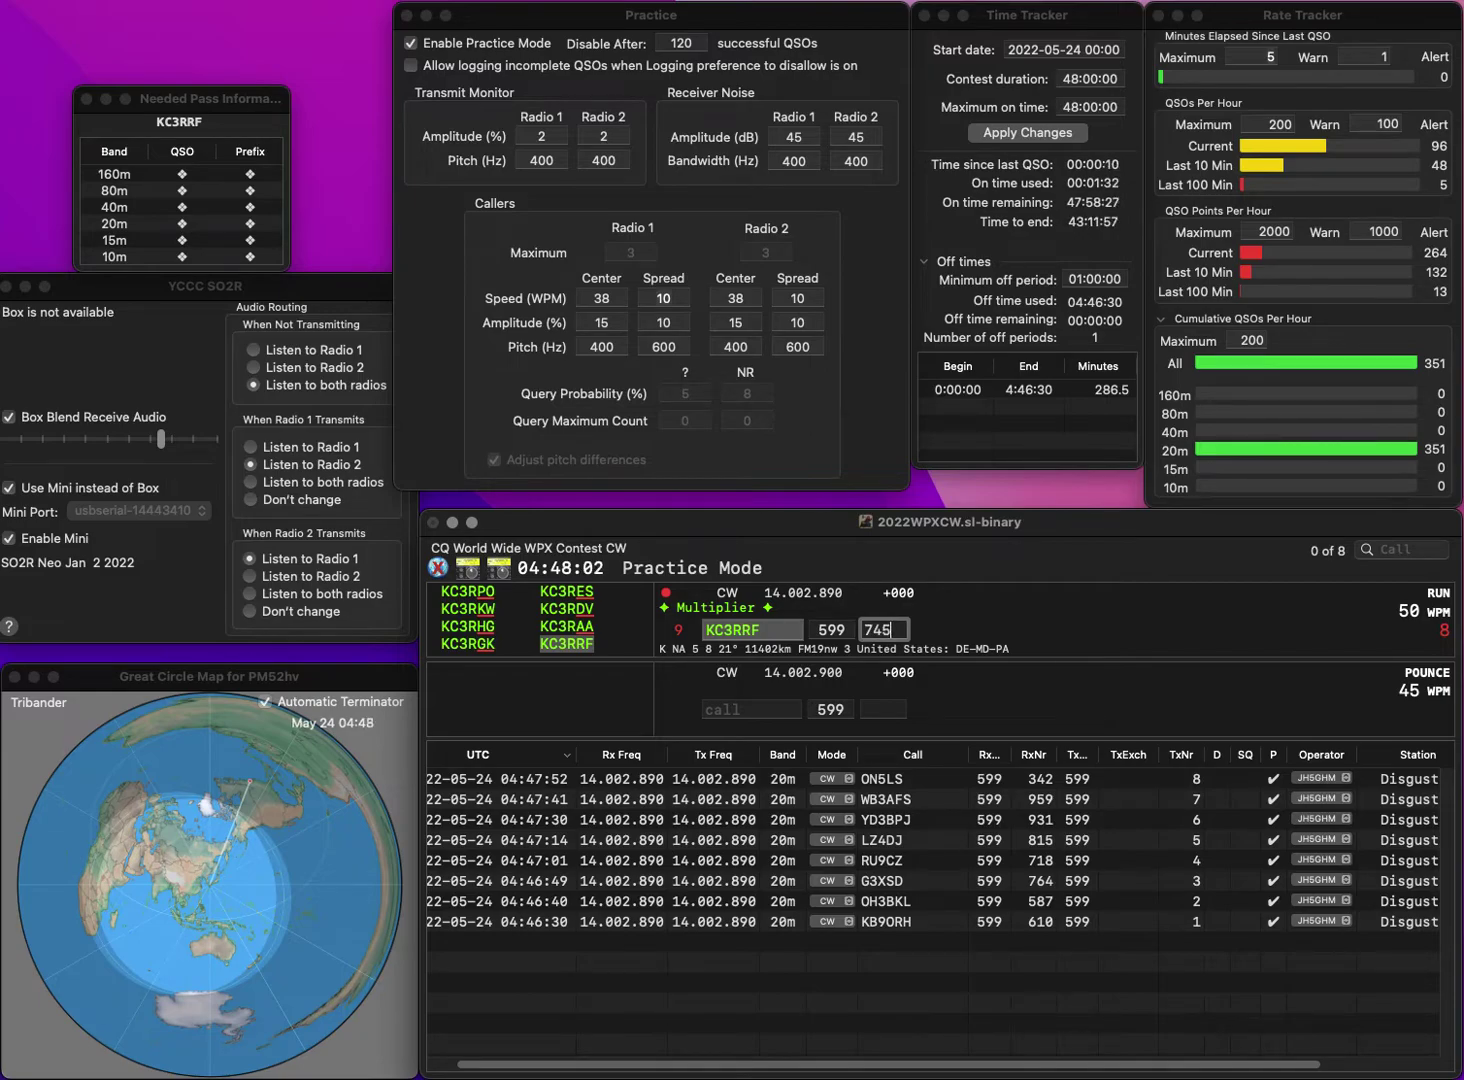
{"action": "type", "text": "5"}
{"action": "key", "text": "Return"}
{"action": "type", "text": "WB"}
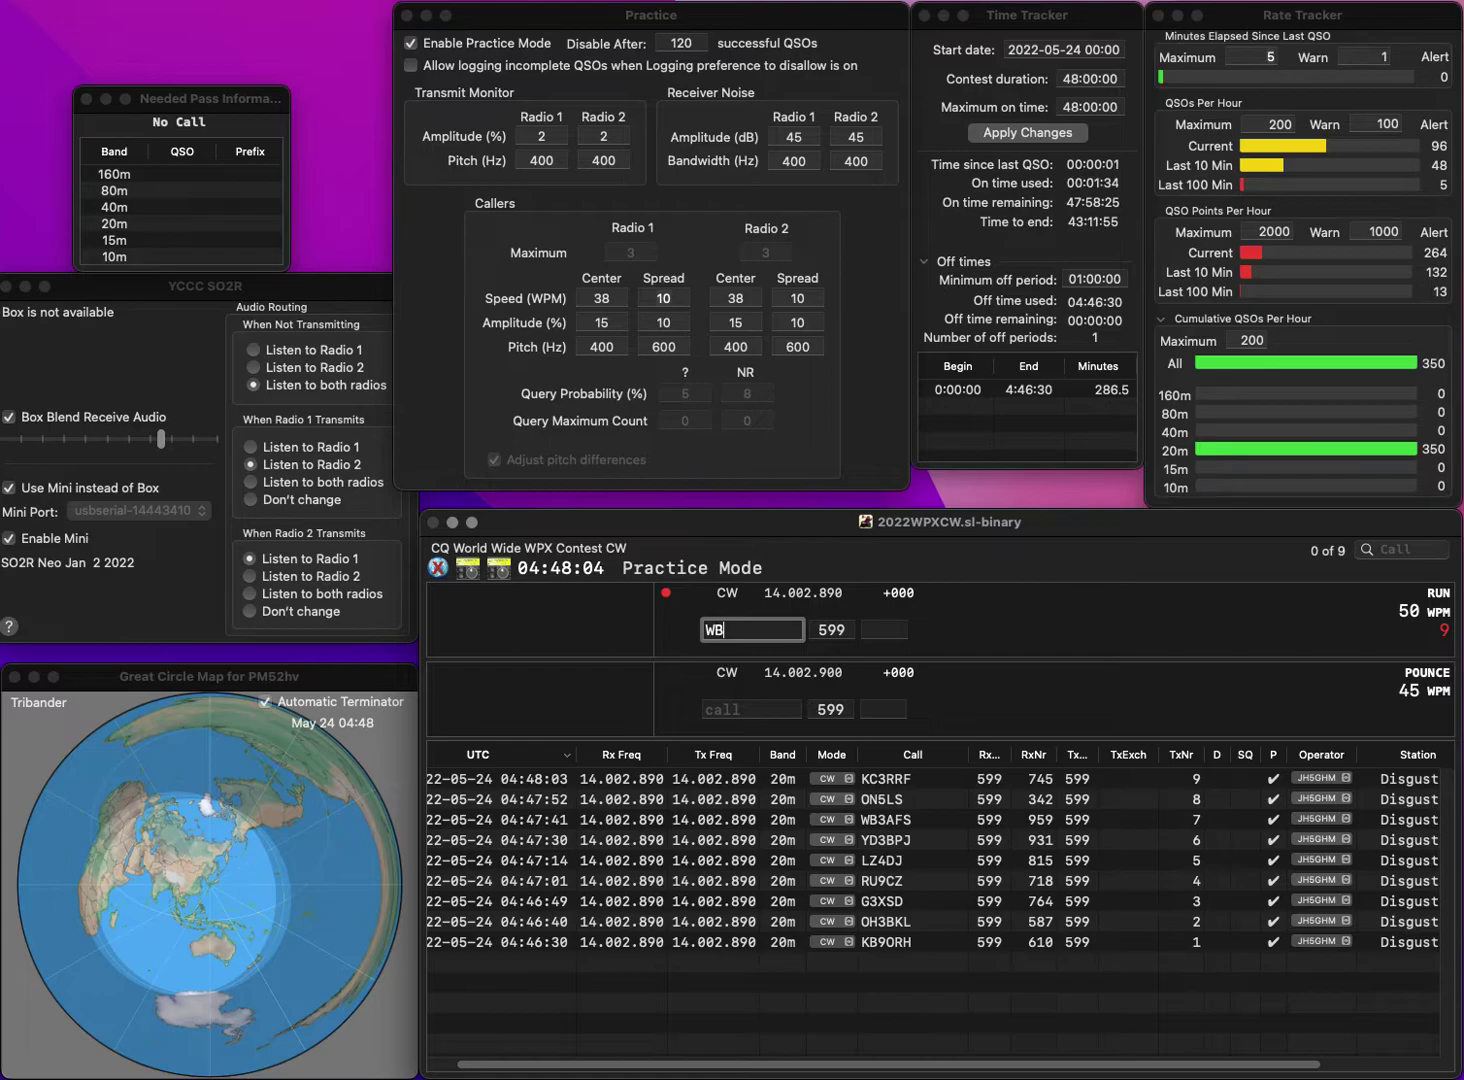
{"action": "type", "text": "8C"}
{"action": "key", "text": "BackSpace"}
{"action": "key", "text": "BackSpace"}
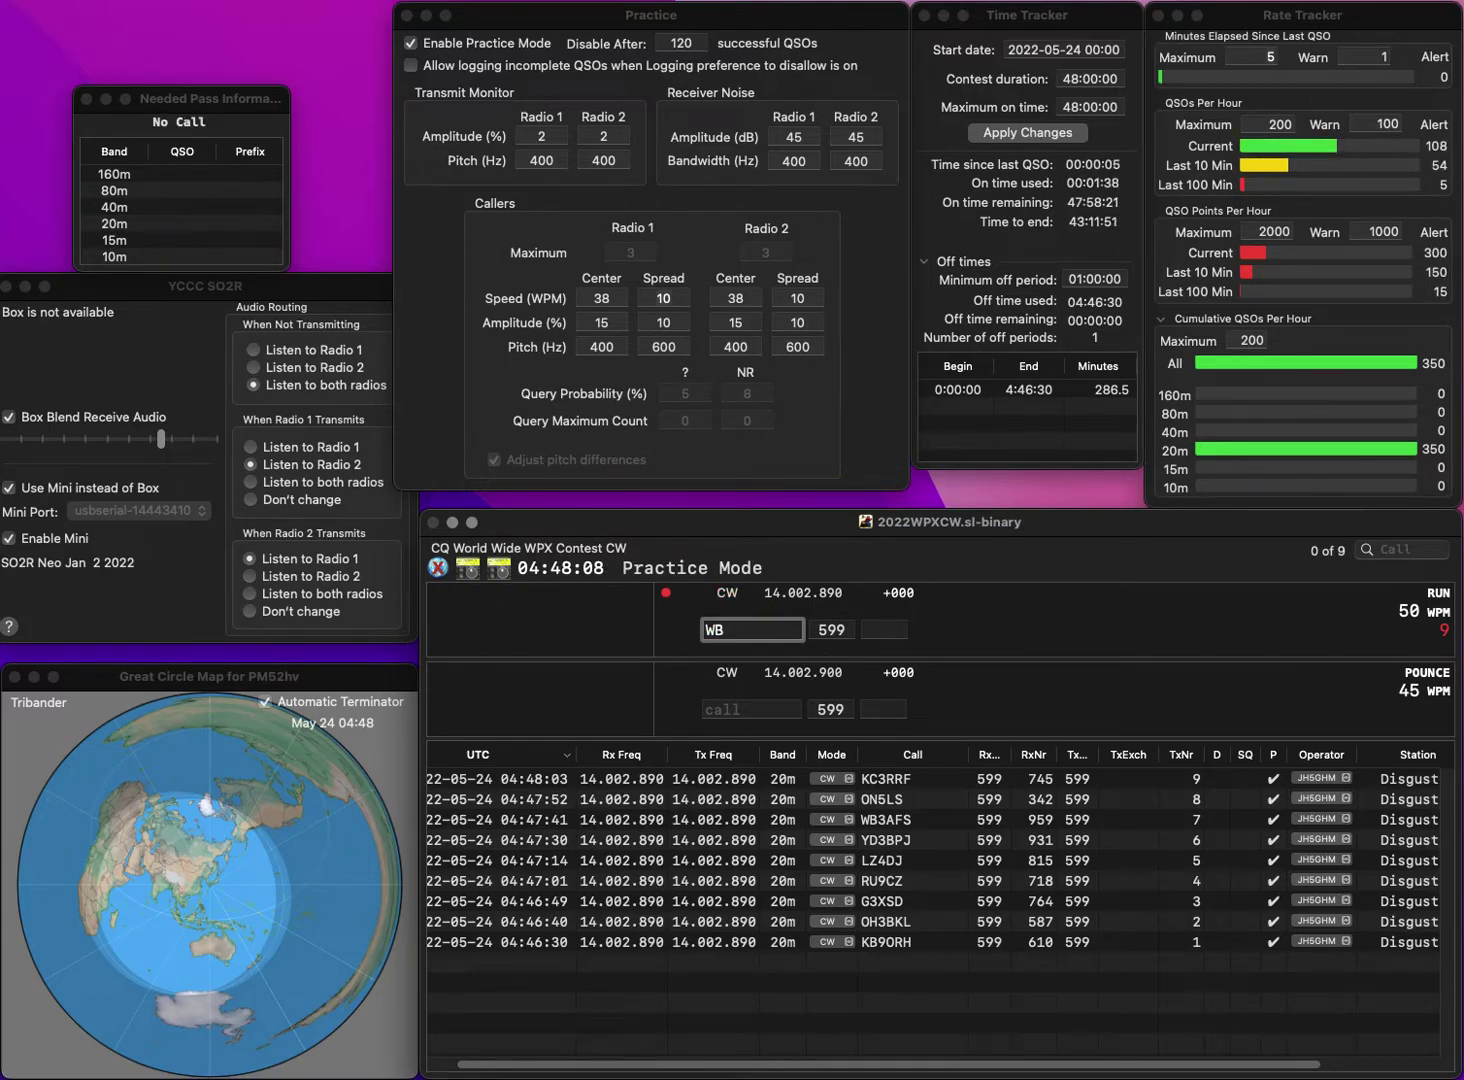
{"action": "type", "text": "9SCQ"}
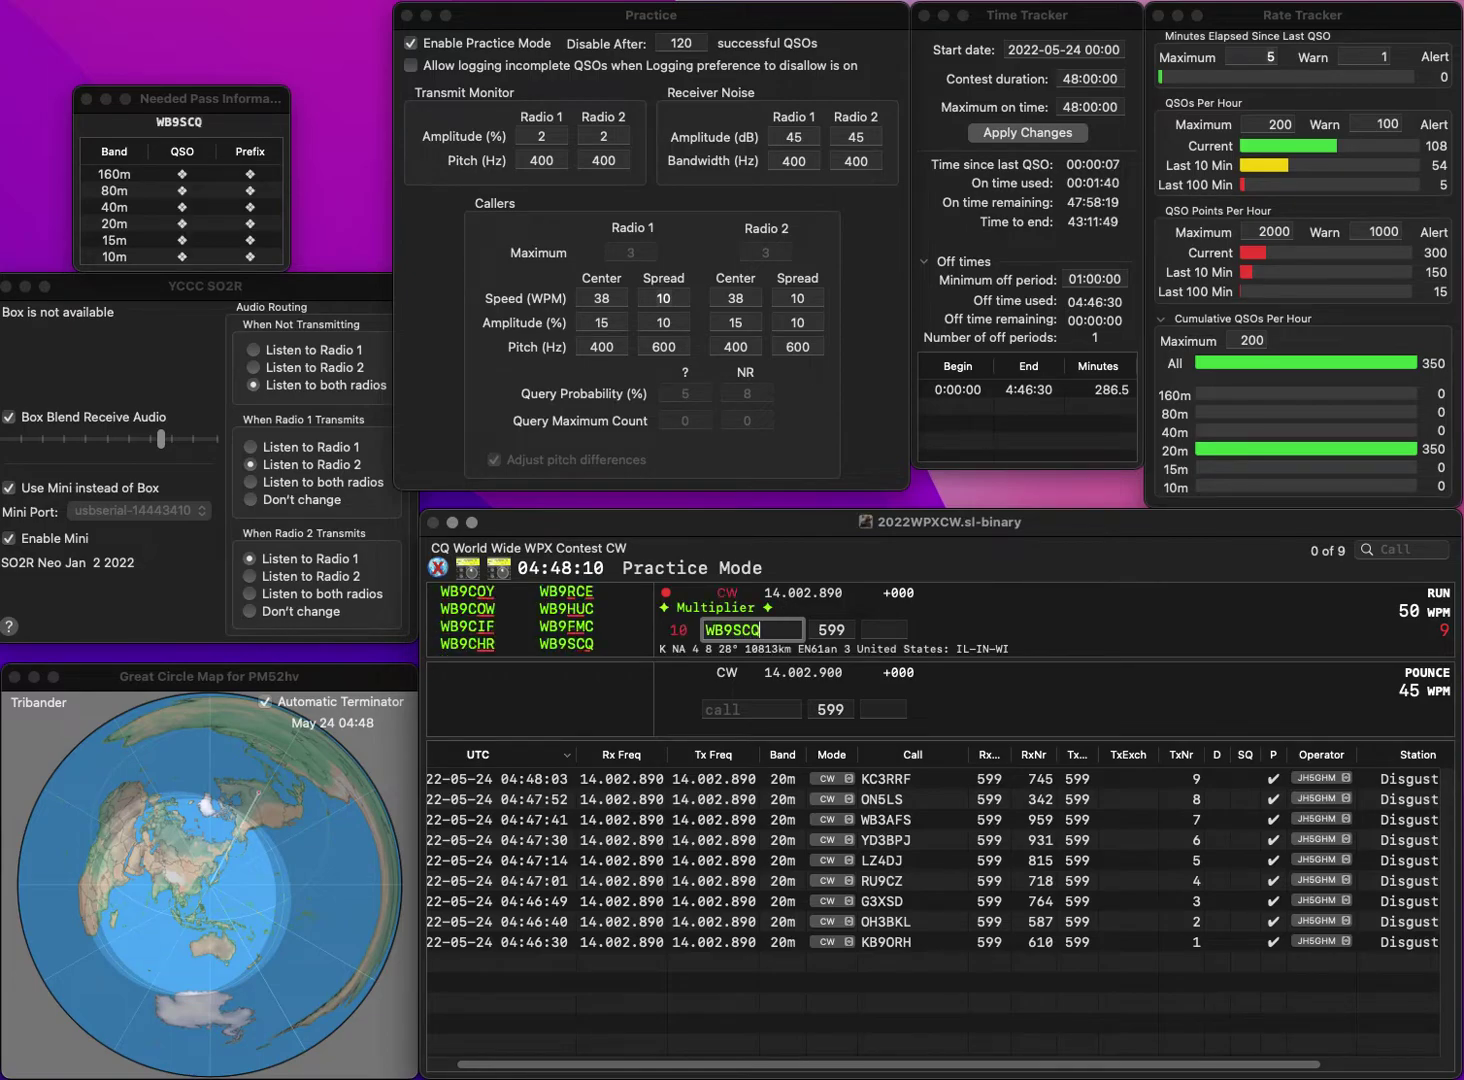
{"action": "key", "text": "Return"}
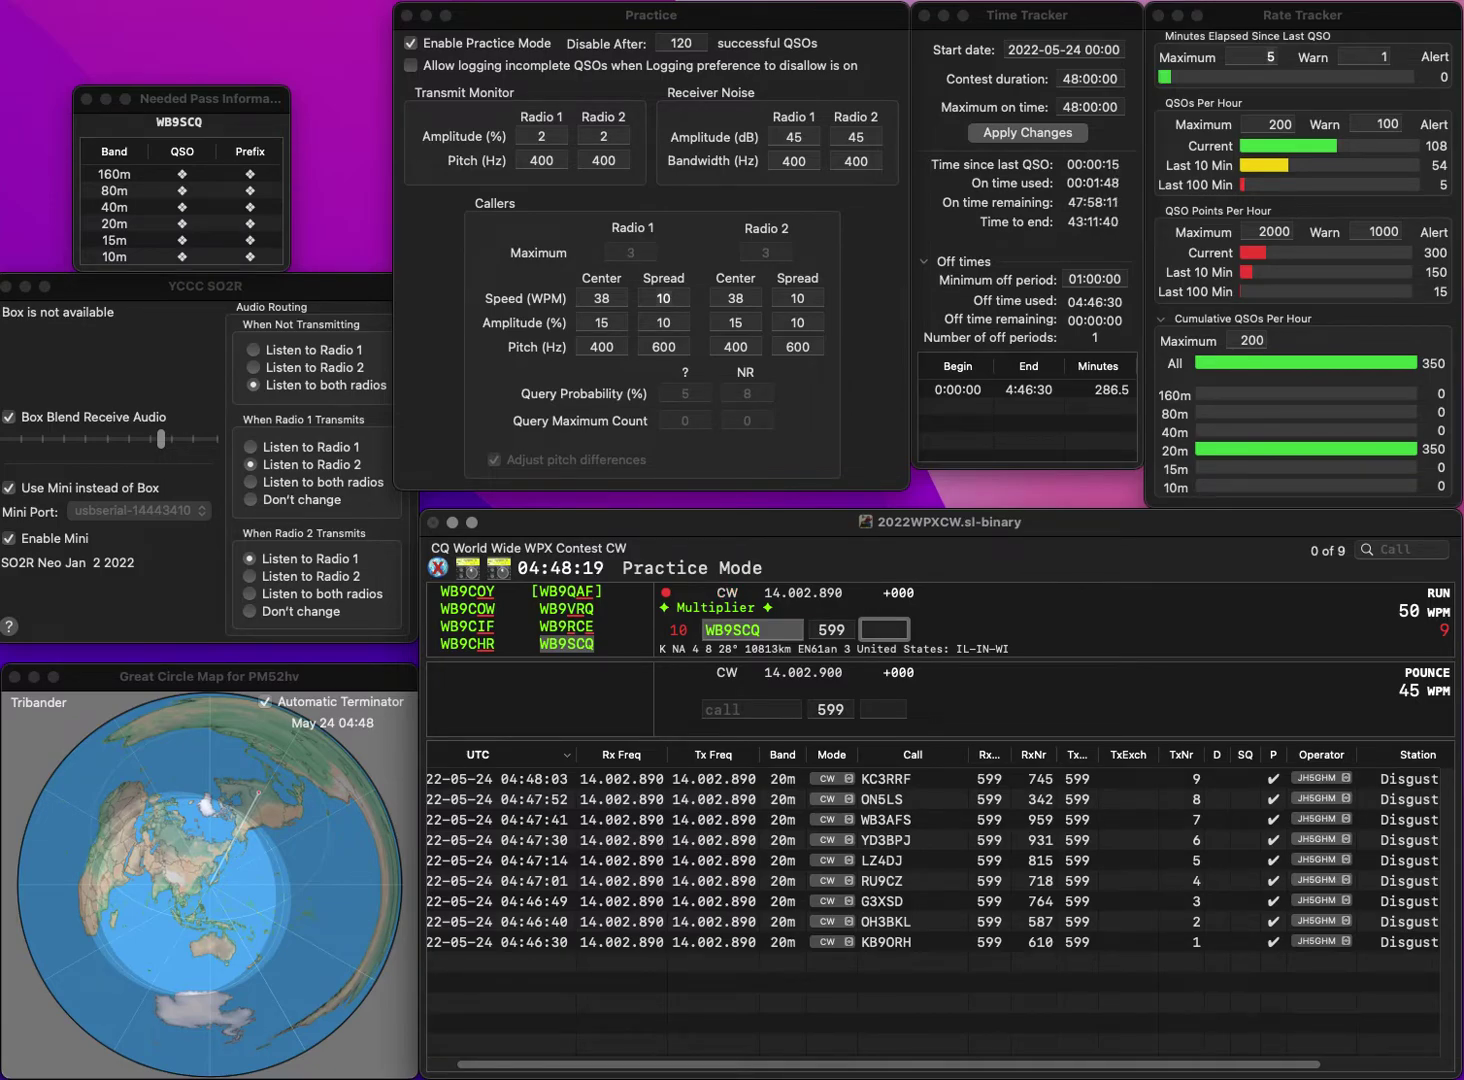
{"action": "type", "text": "01"}
{"action": "key", "text": "Return"}
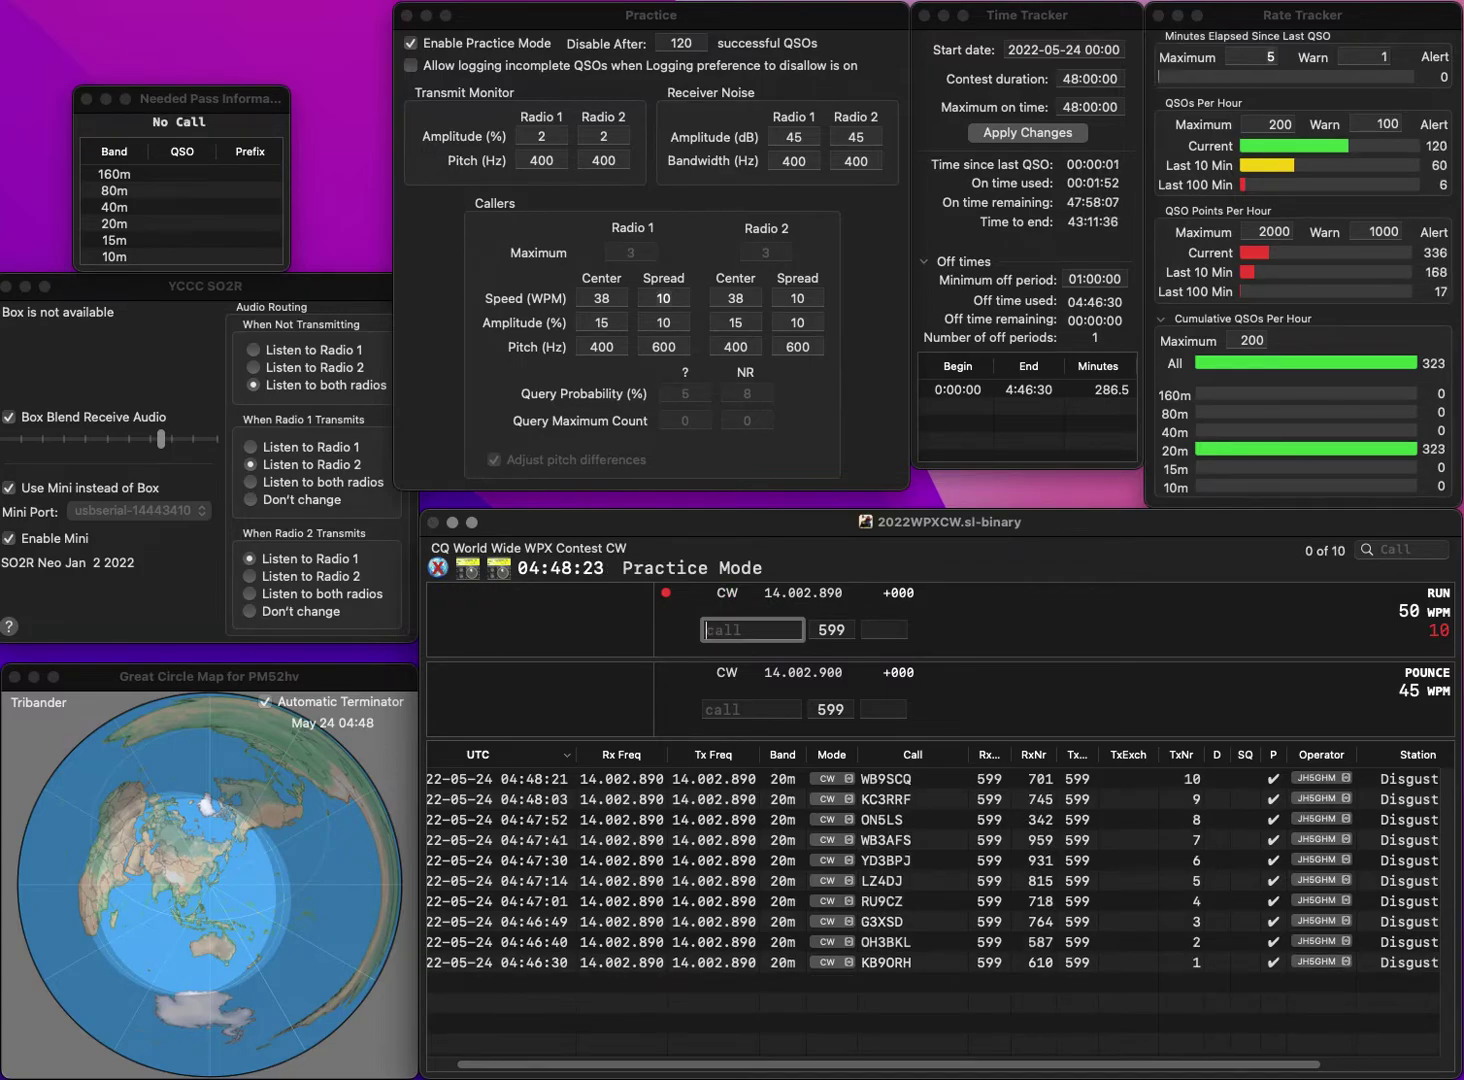
{"action": "type", "text": "OCWY"}
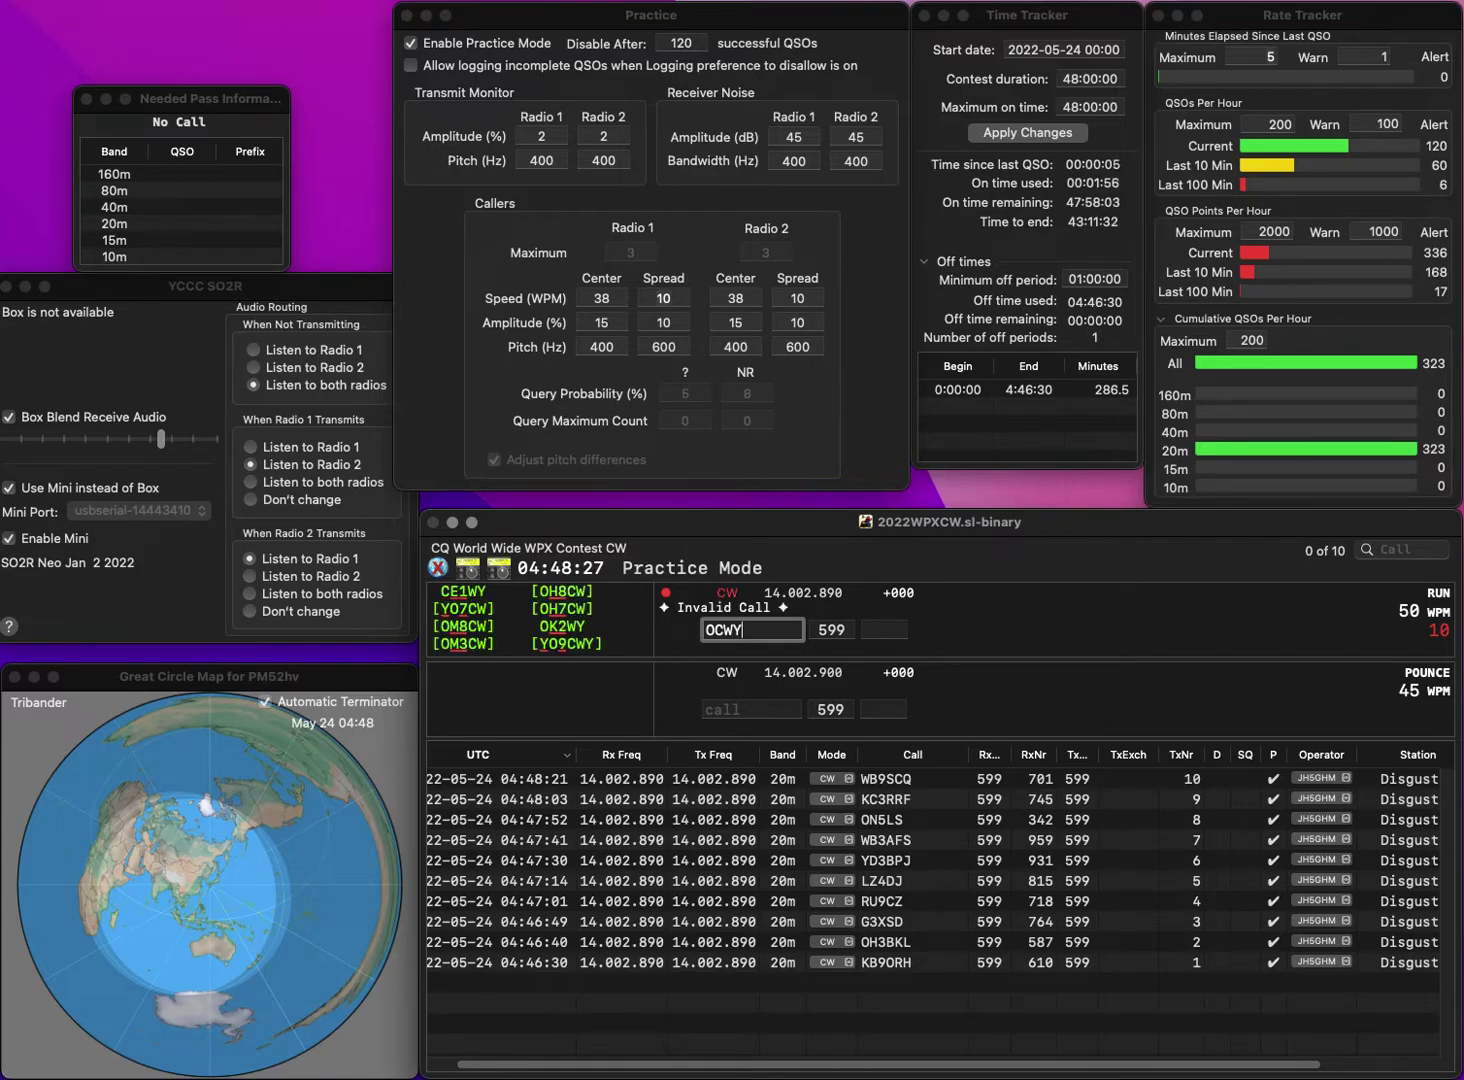
{"action": "key", "text": "BackSpace"}
{"action": "key", "text": "BackSpace"}
{"action": "key", "text": "BackSpace"}
{"action": "key", "text": "BackSpace"}
{"action": "type", "text": "2"}
{"action": "key", "text": "BackSpace"}
{"action": "type", "text": "OM8"}
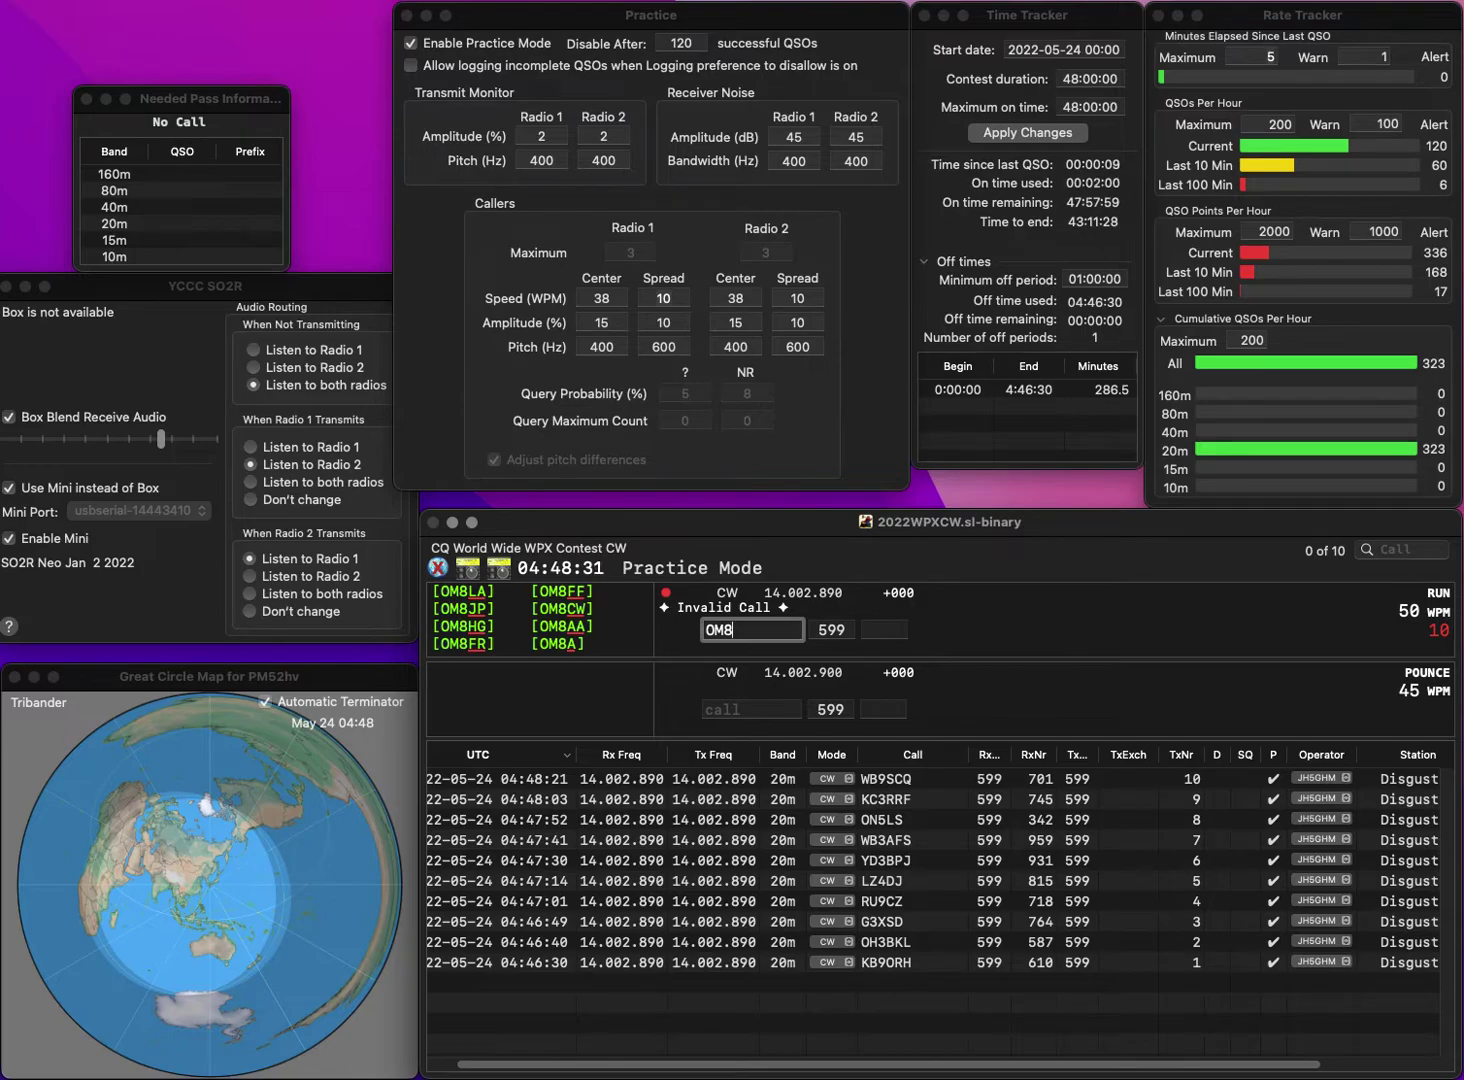
{"action": "type", "text": "CW"}
{"action": "key", "text": "space"}
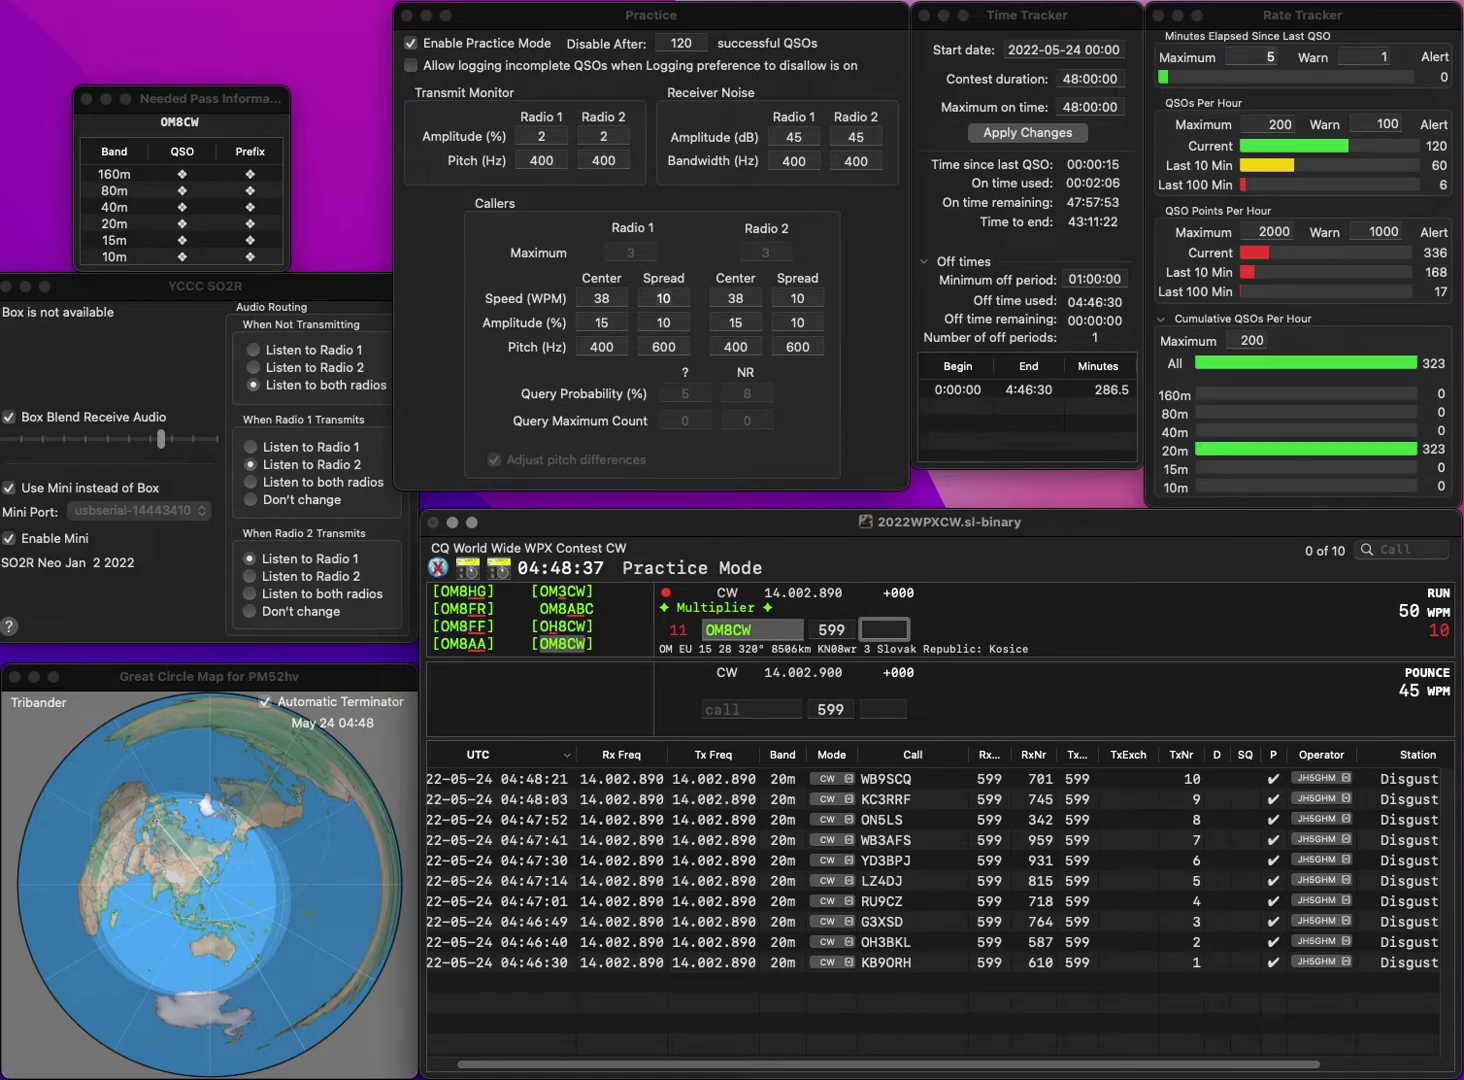
{"action": "type", "text": "935"}
{"action": "key", "text": "Return"}
- Log a contact with 2Q0YAY on the run radio with received number 550
{"action": "type", "text": "2Q0YAY"}
{"action": "key", "text": "Return"}
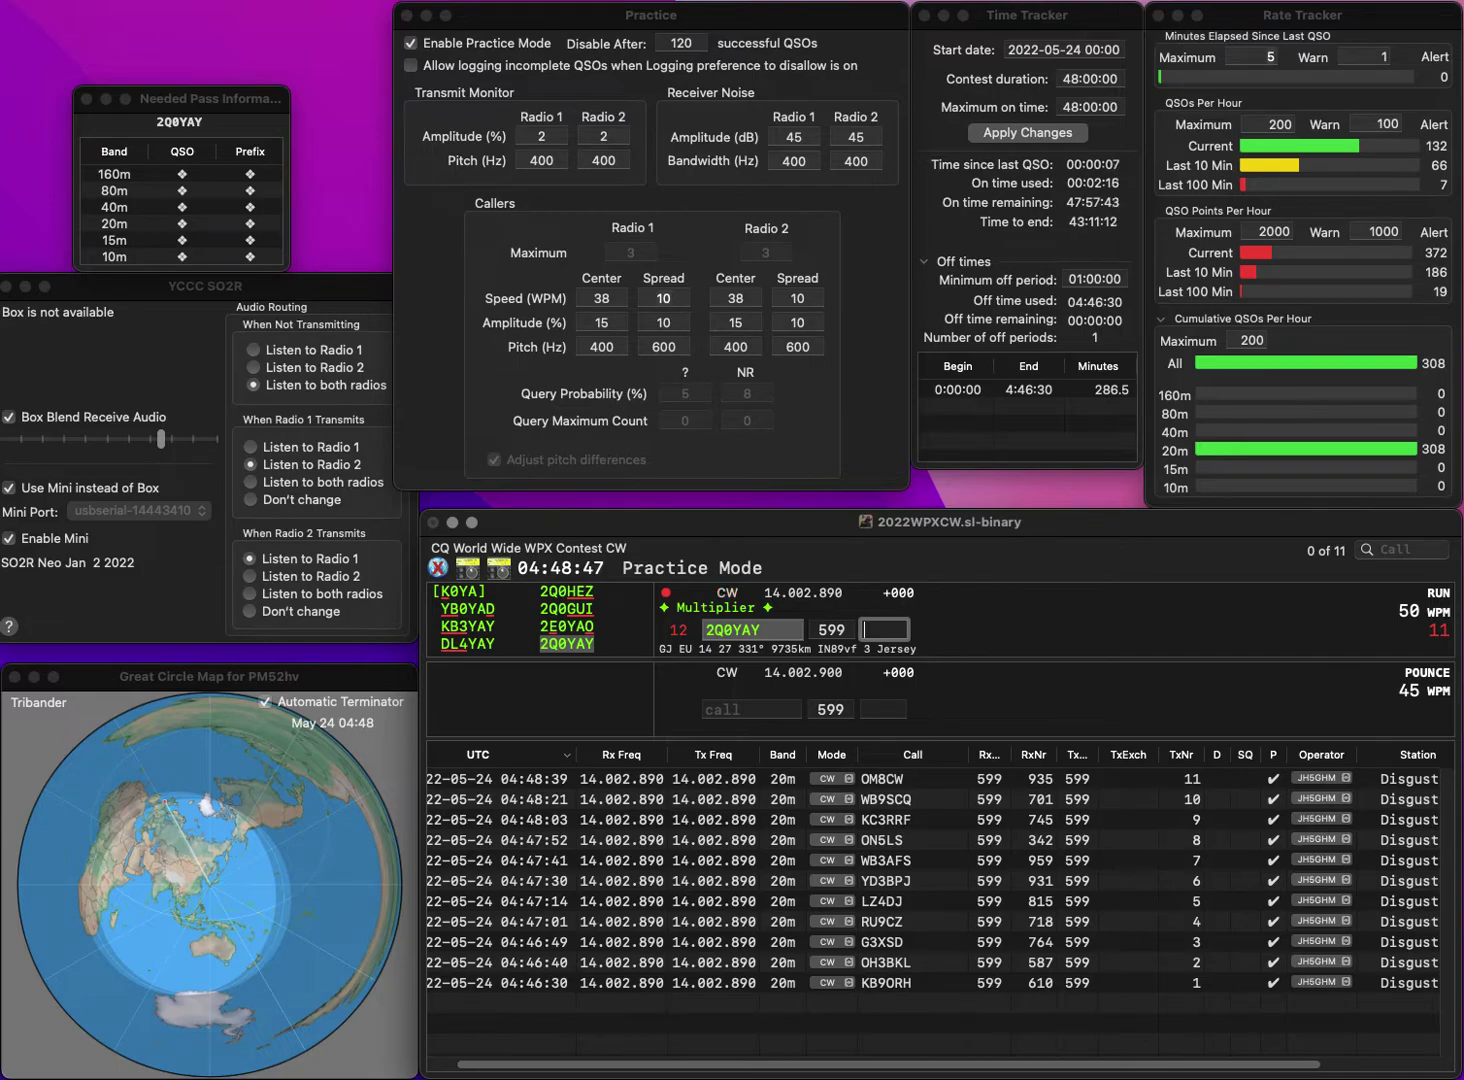
{"action": "type", "text": "550"}
{"action": "key", "text": "Return"}
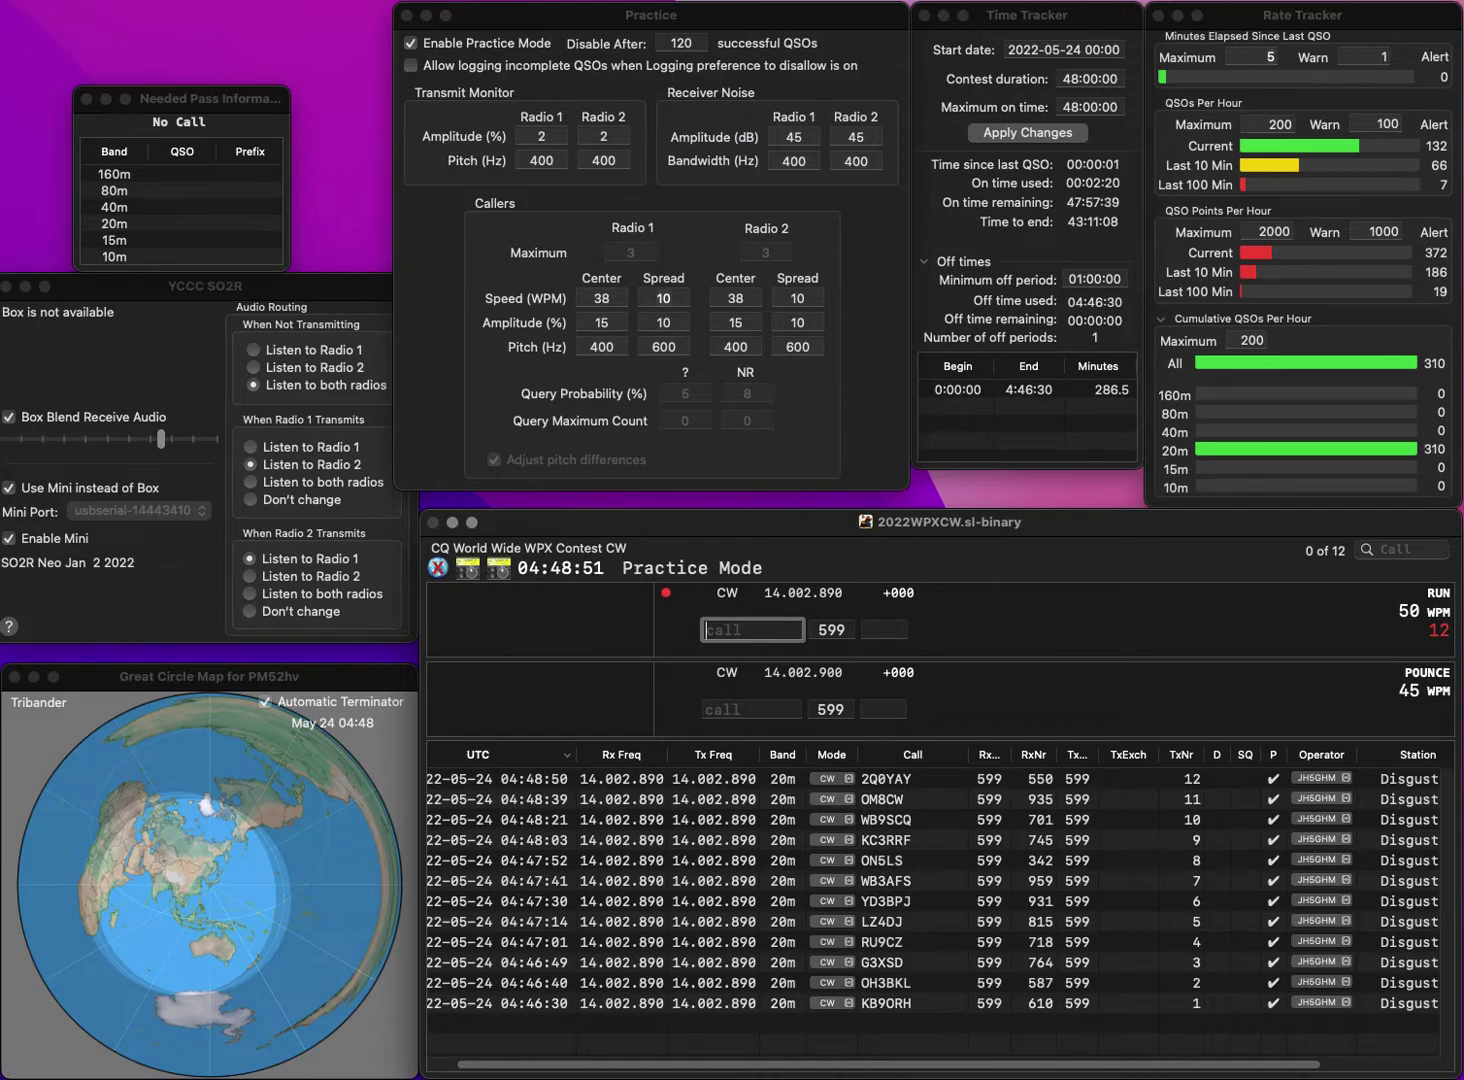
- Log a contact with TM1CCA on the run radio with received number 927
{"action": "type", "text": "TM2CCA"}
{"action": "key", "text": "BackSpace"}
{"action": "type", "text": "1"}
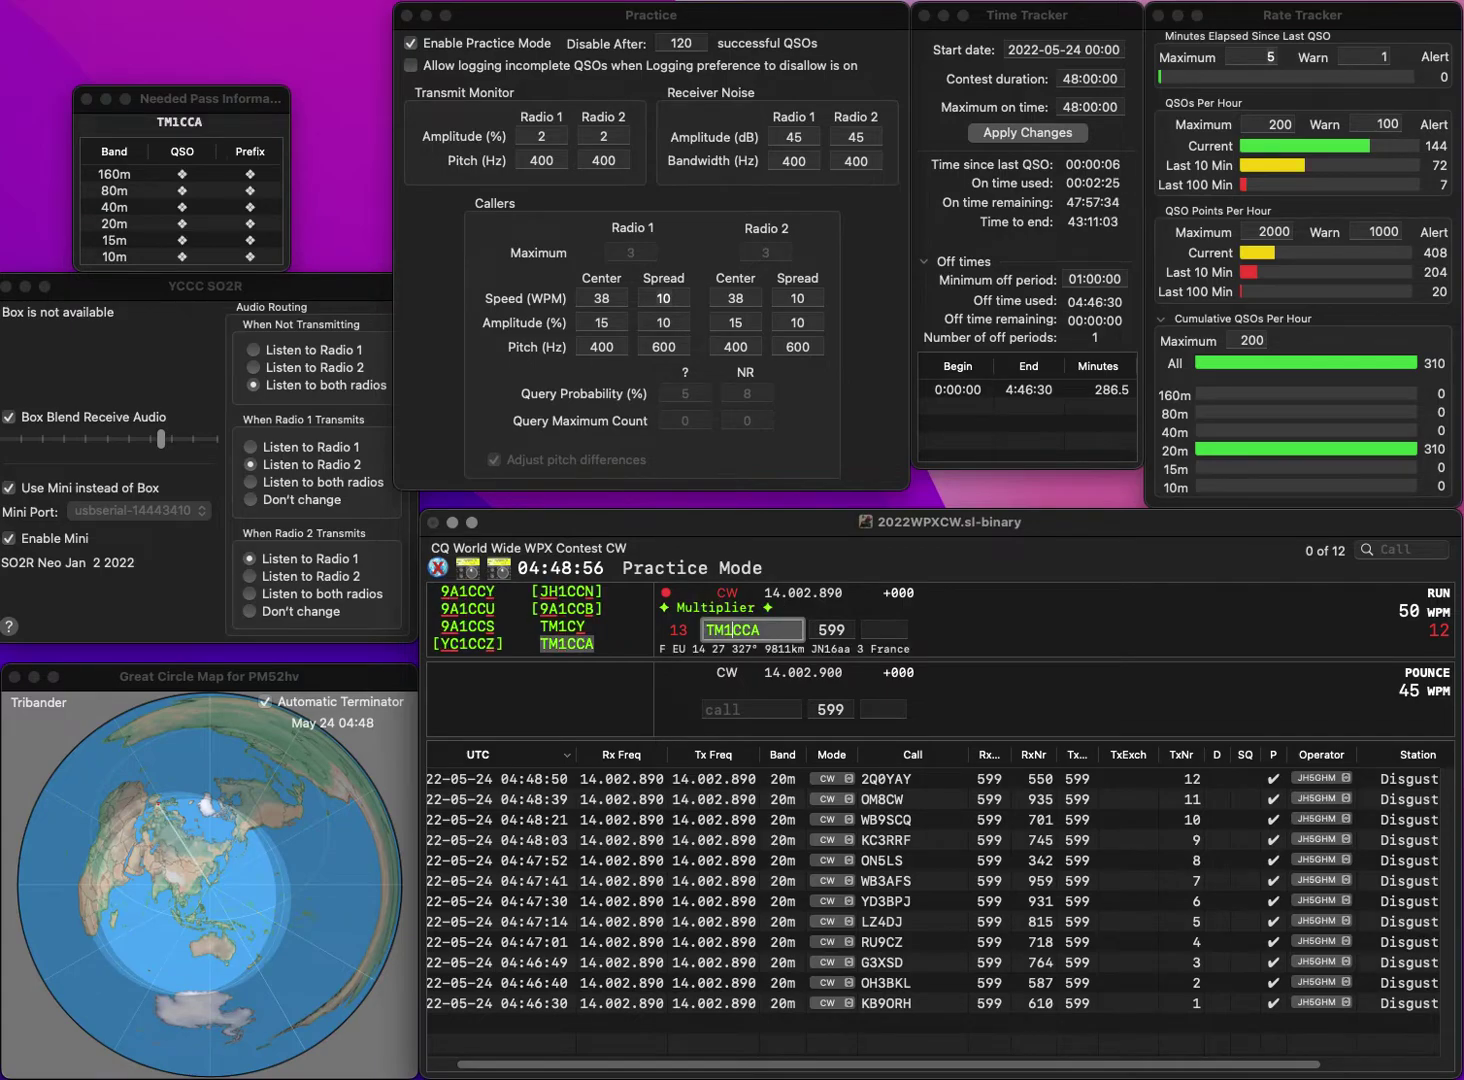
{"action": "key", "text": "Tab"}
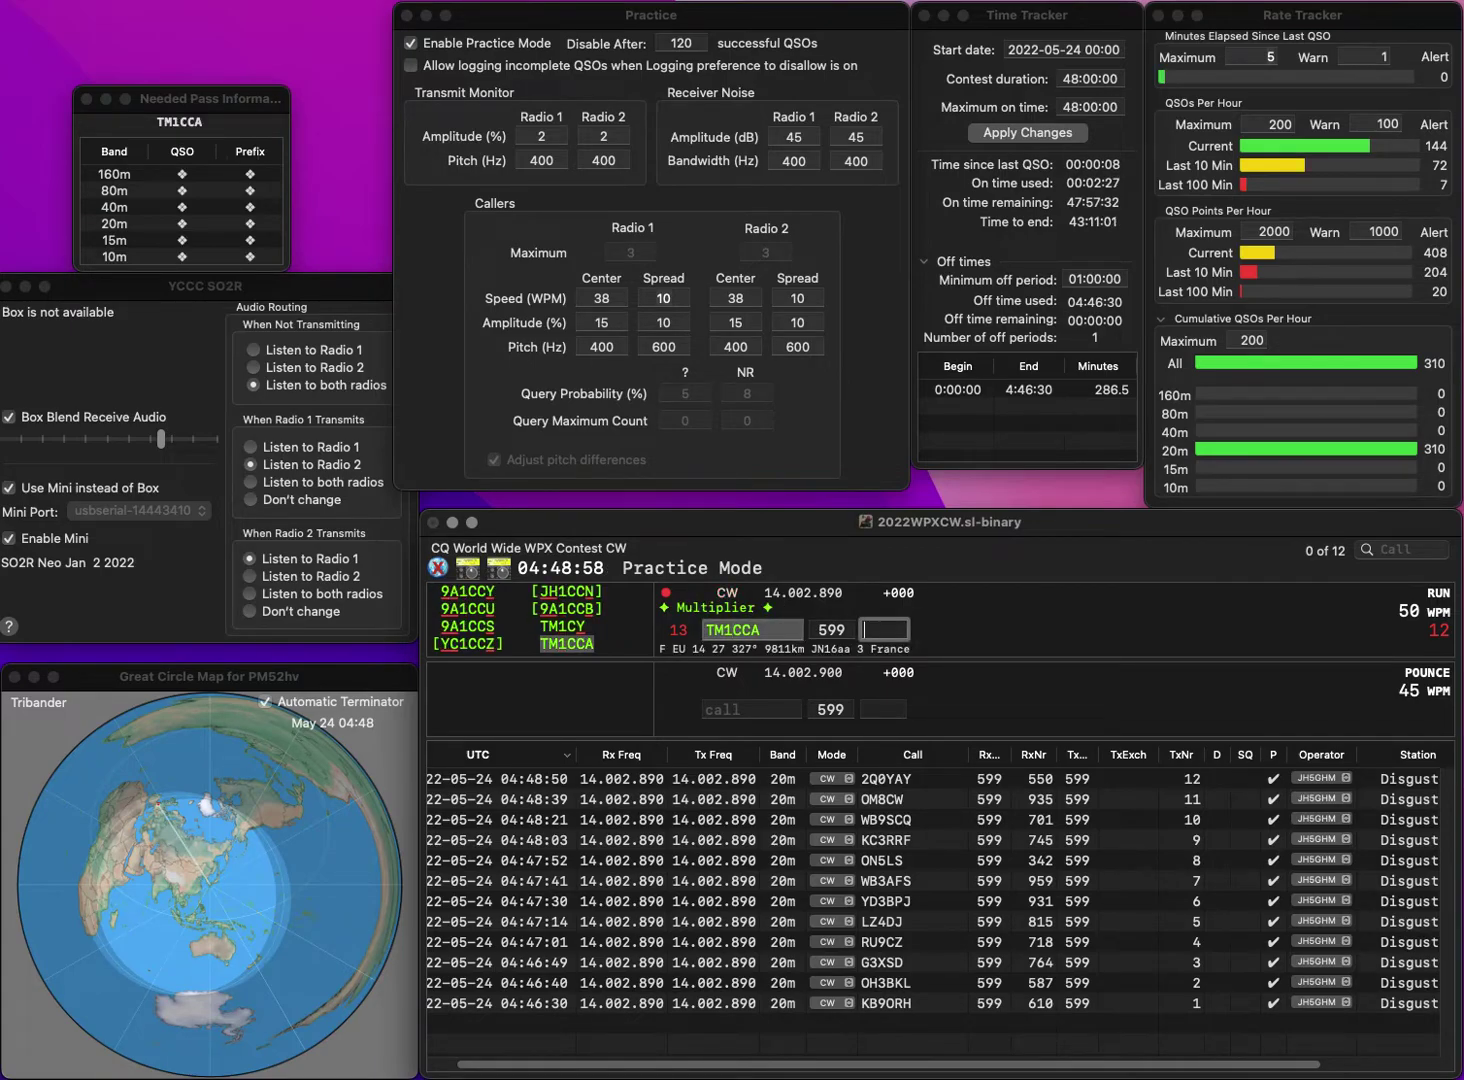
{"action": "type", "text": "927"}
{"action": "key", "text": "Return"}
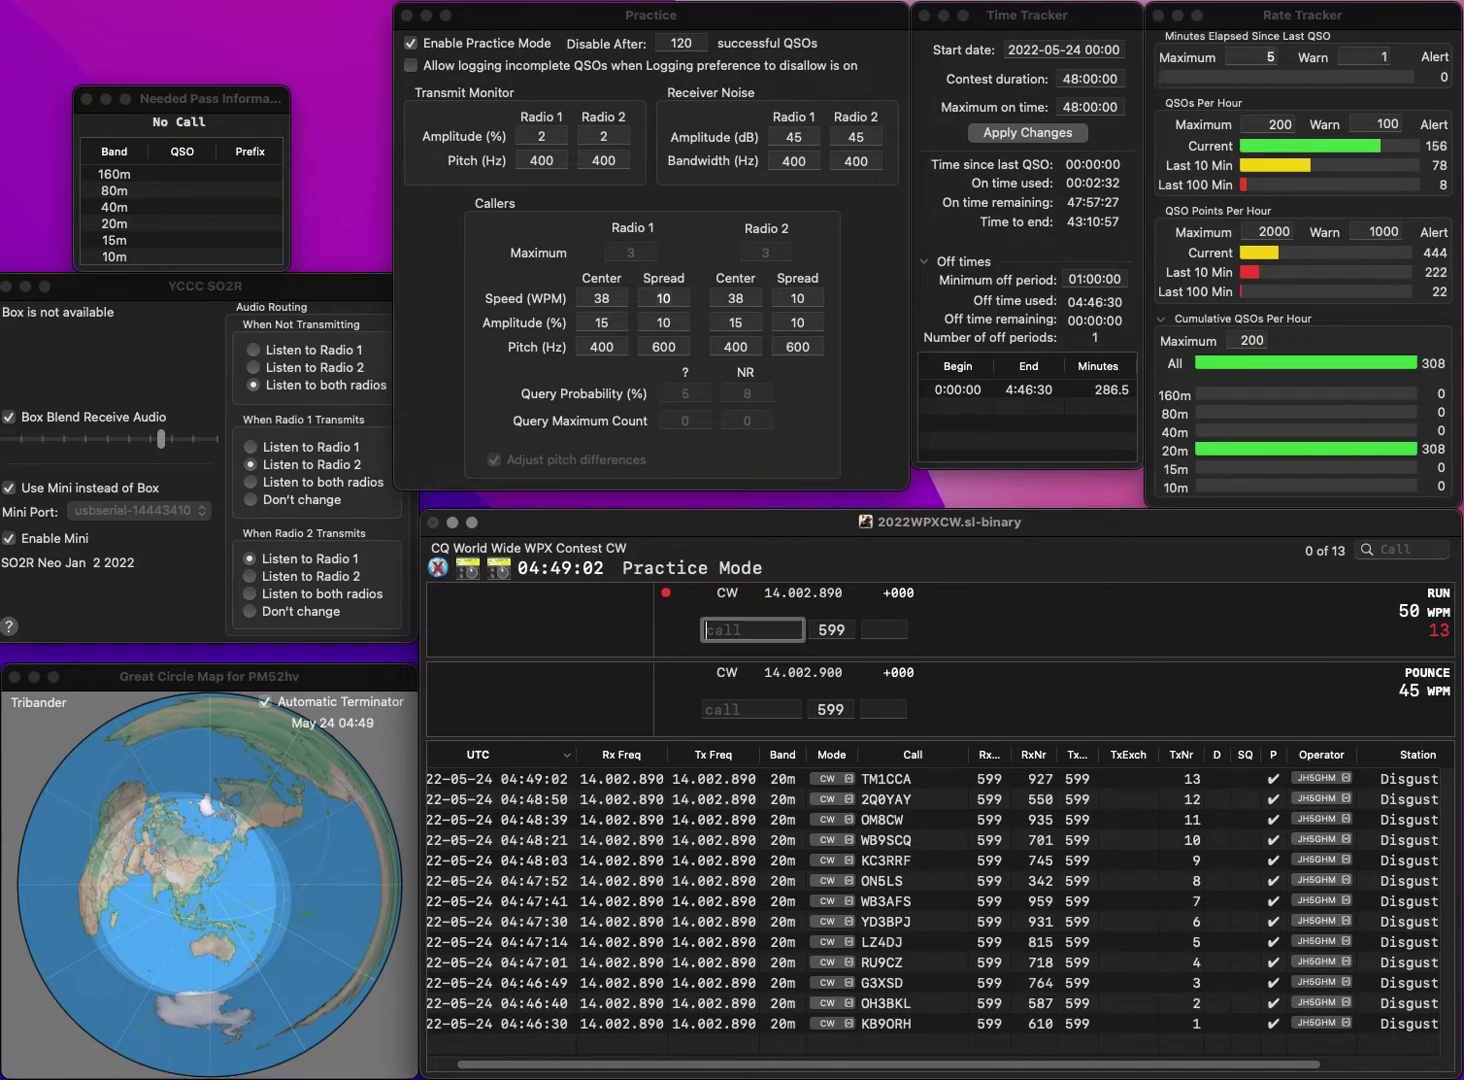
{"action": "type", "text": "DL8OH"}
{"action": "key", "text": "Tab"}
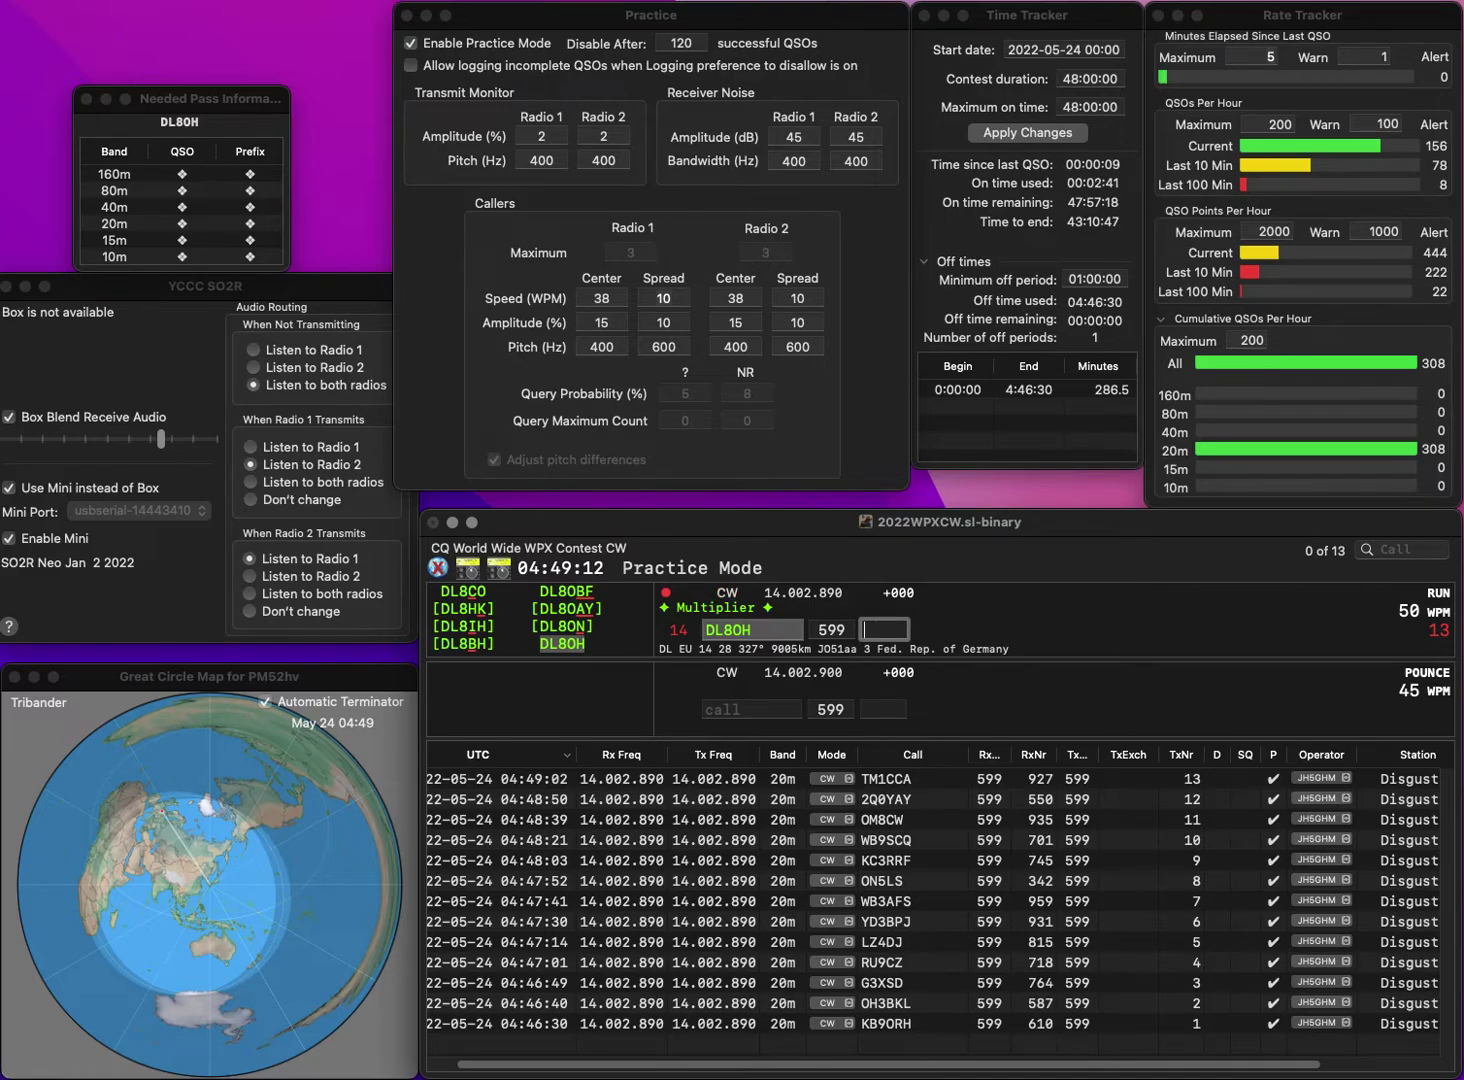
{"action": "type", "text": "81"}
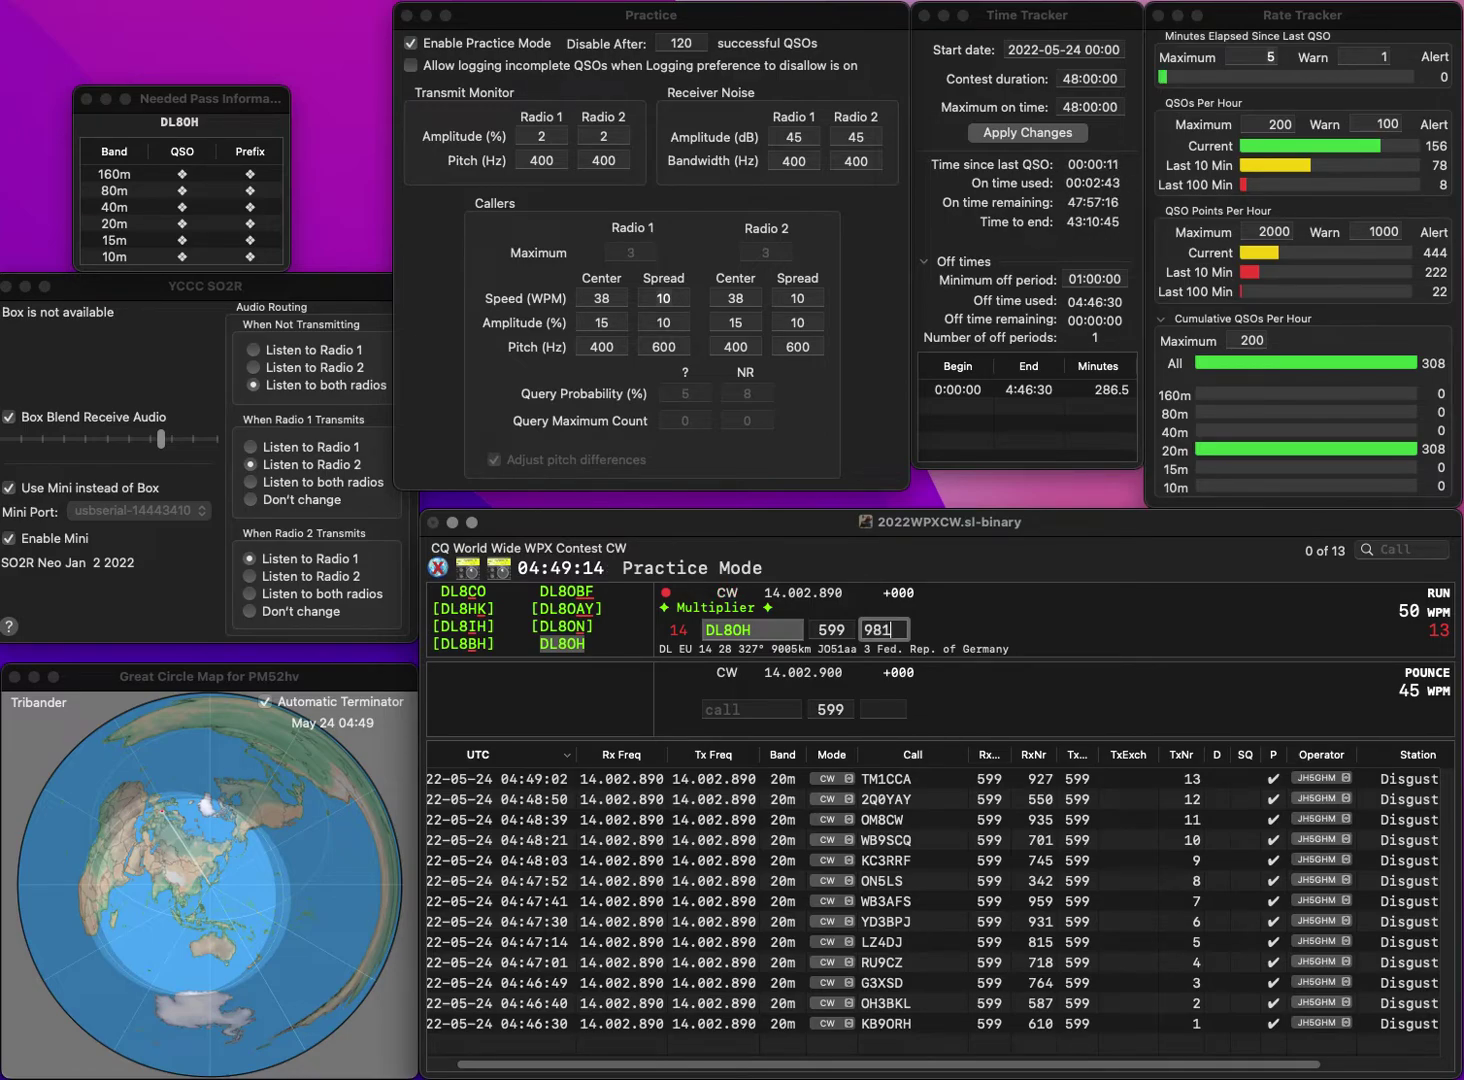
{"action": "key", "text": "Return"}
{"action": "type", "text": "UR7EU"}
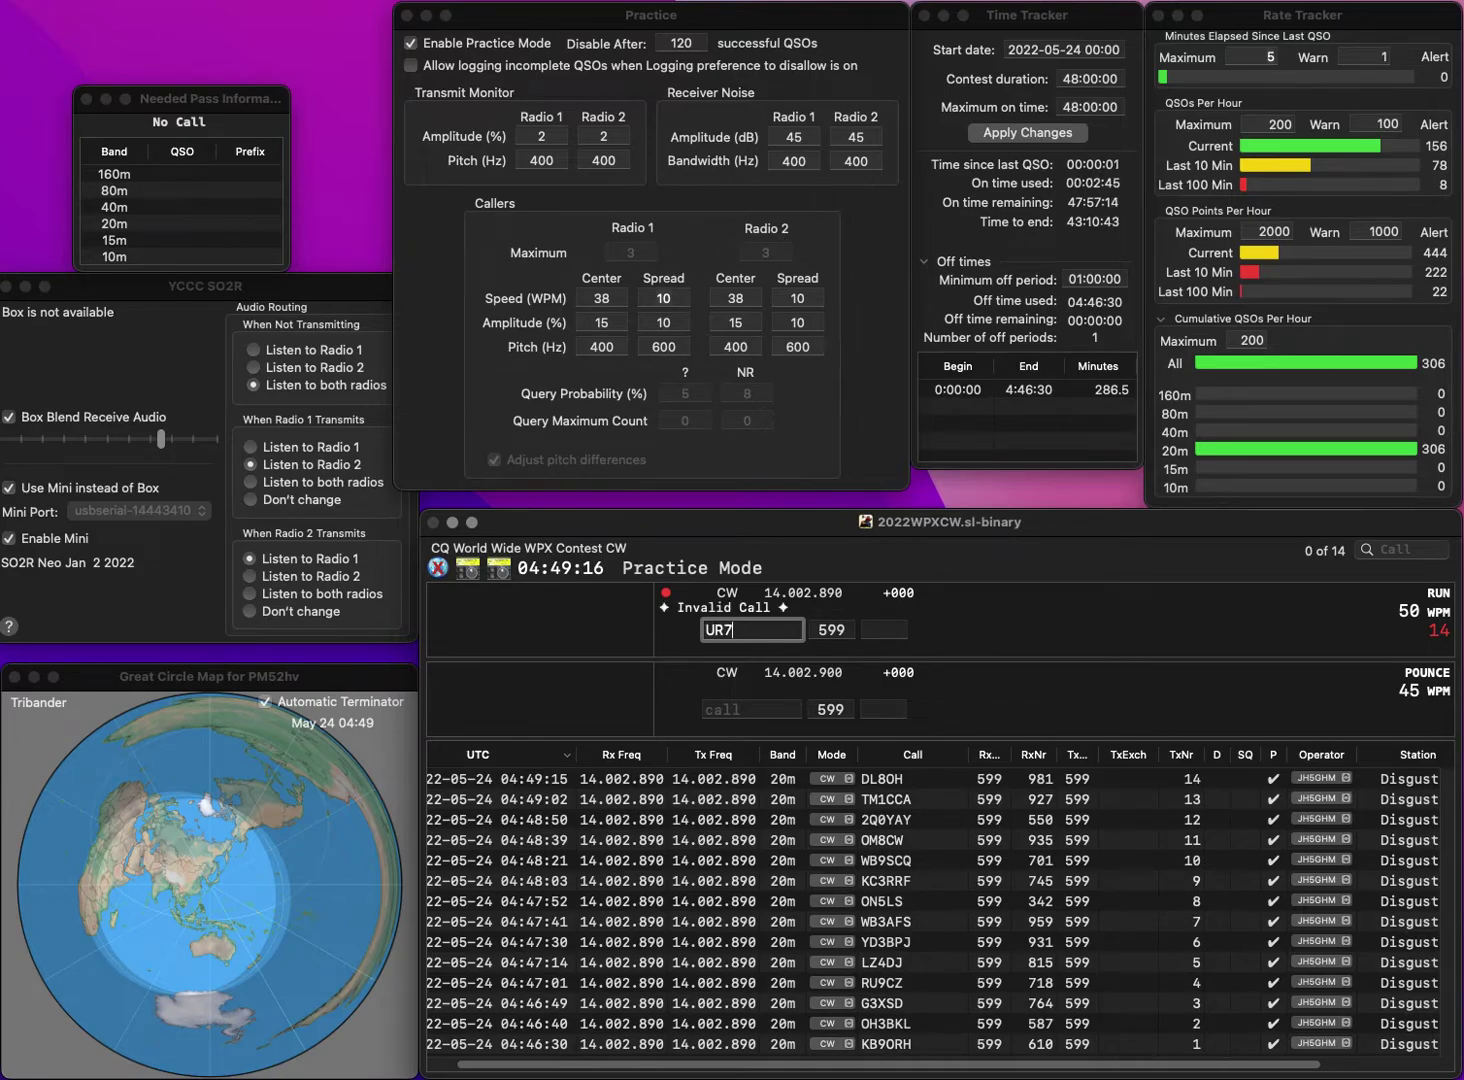
{"action": "key", "text": "Return"}
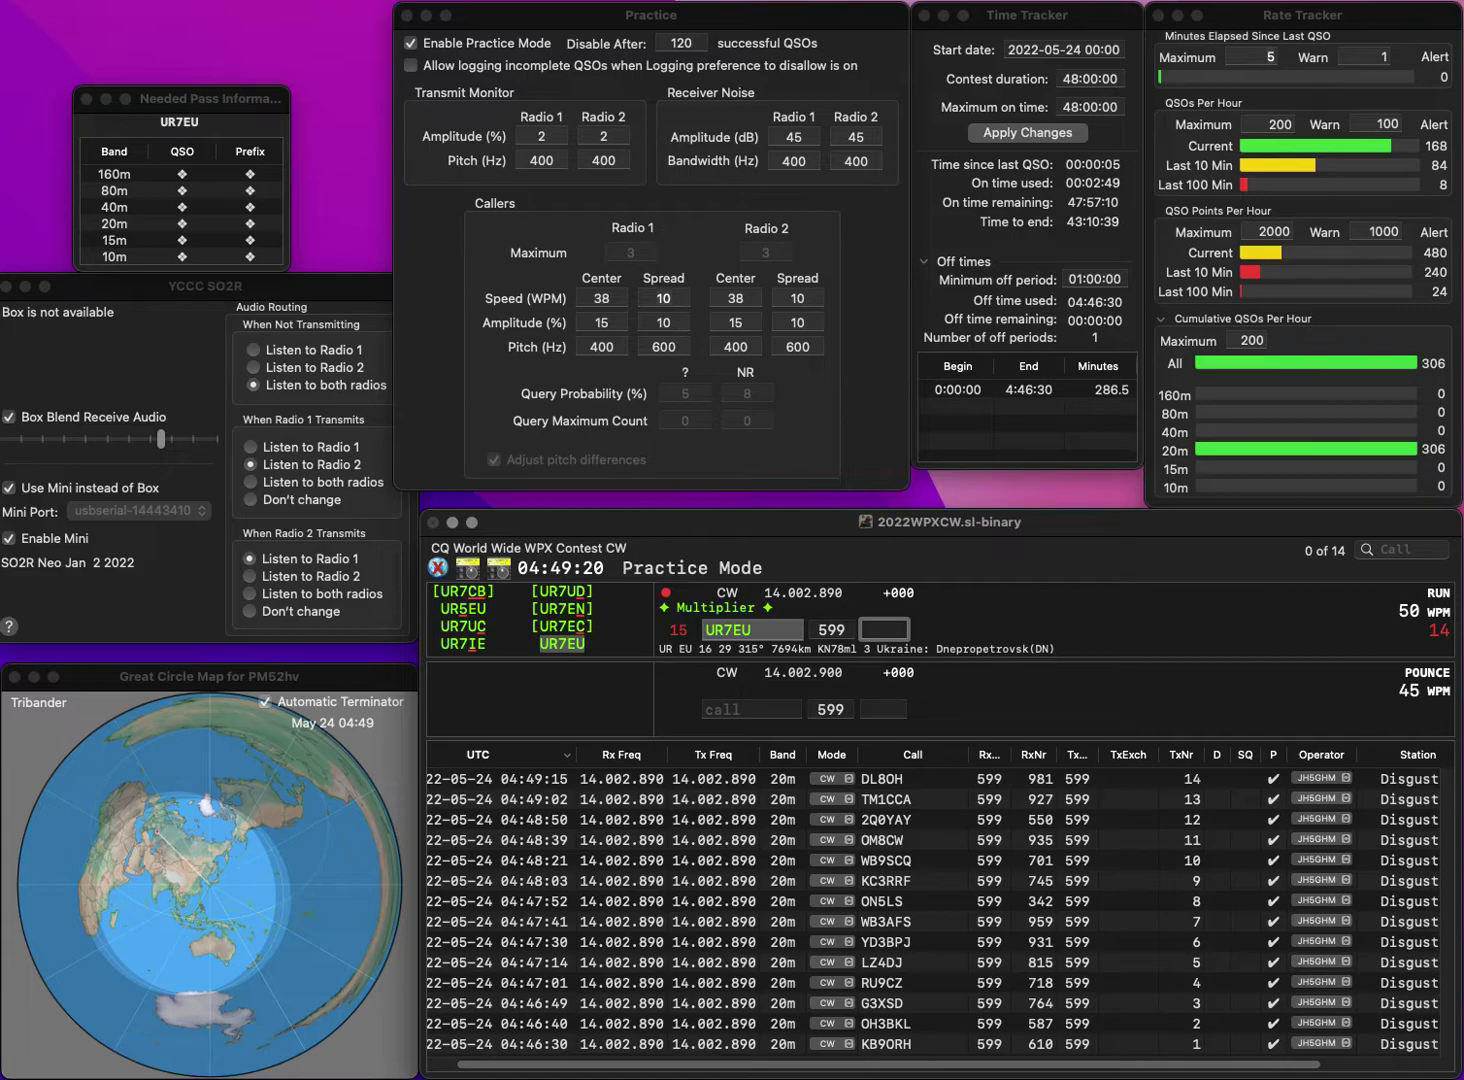
{"action": "type", "text": "798"}
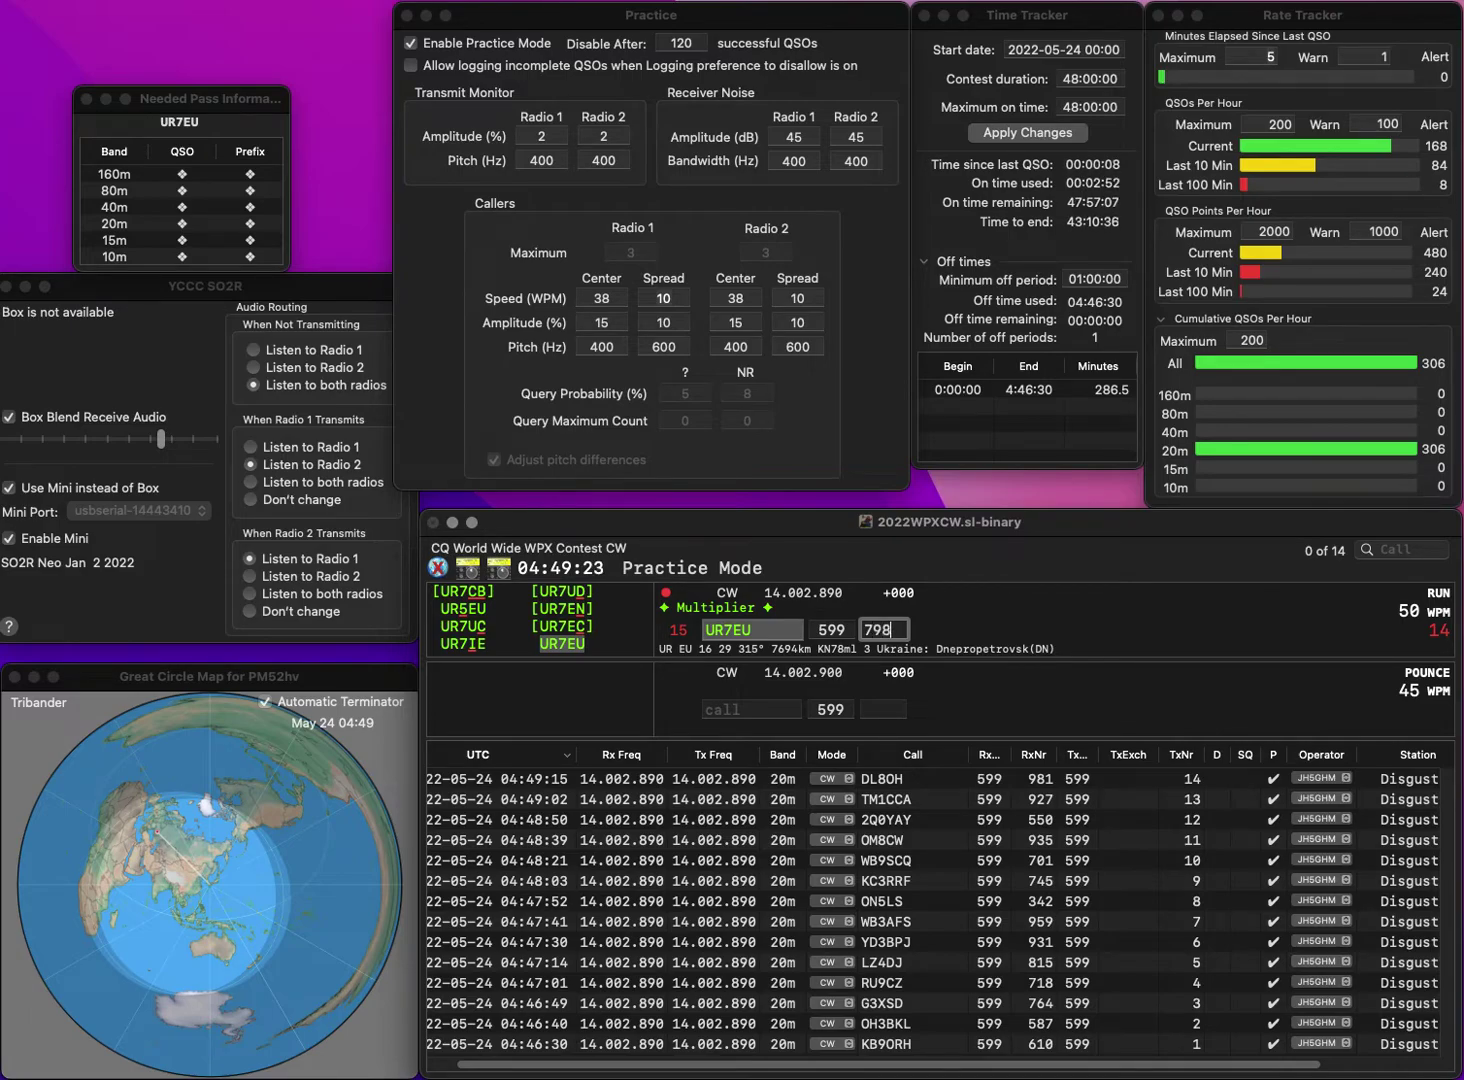
{"action": "key", "text": "Return"}
{"action": "type", "text": "YC3FLC"}
{"action": "key", "text": "Return"}
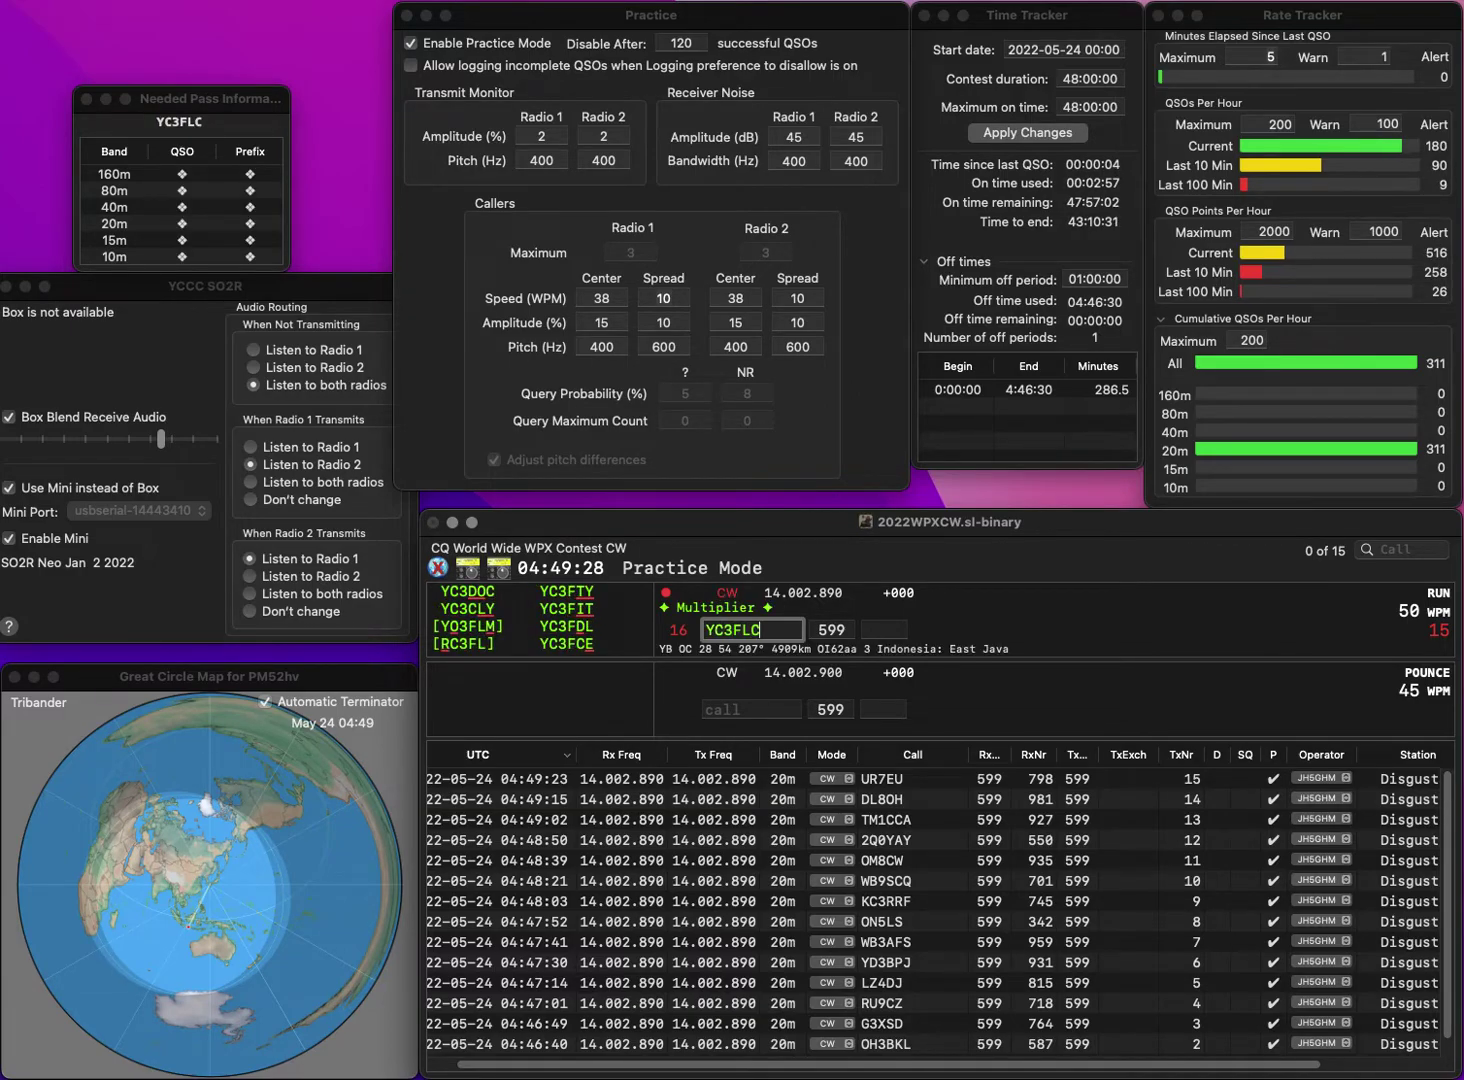
{"action": "left_click", "coordinate": [733, 630]}
{"action": "key", "text": "Left"}
{"action": "key", "text": "BackSpace"}
{"action": "type", "text": "B"}
{"action": "left_click", "coordinate": [884, 629]}
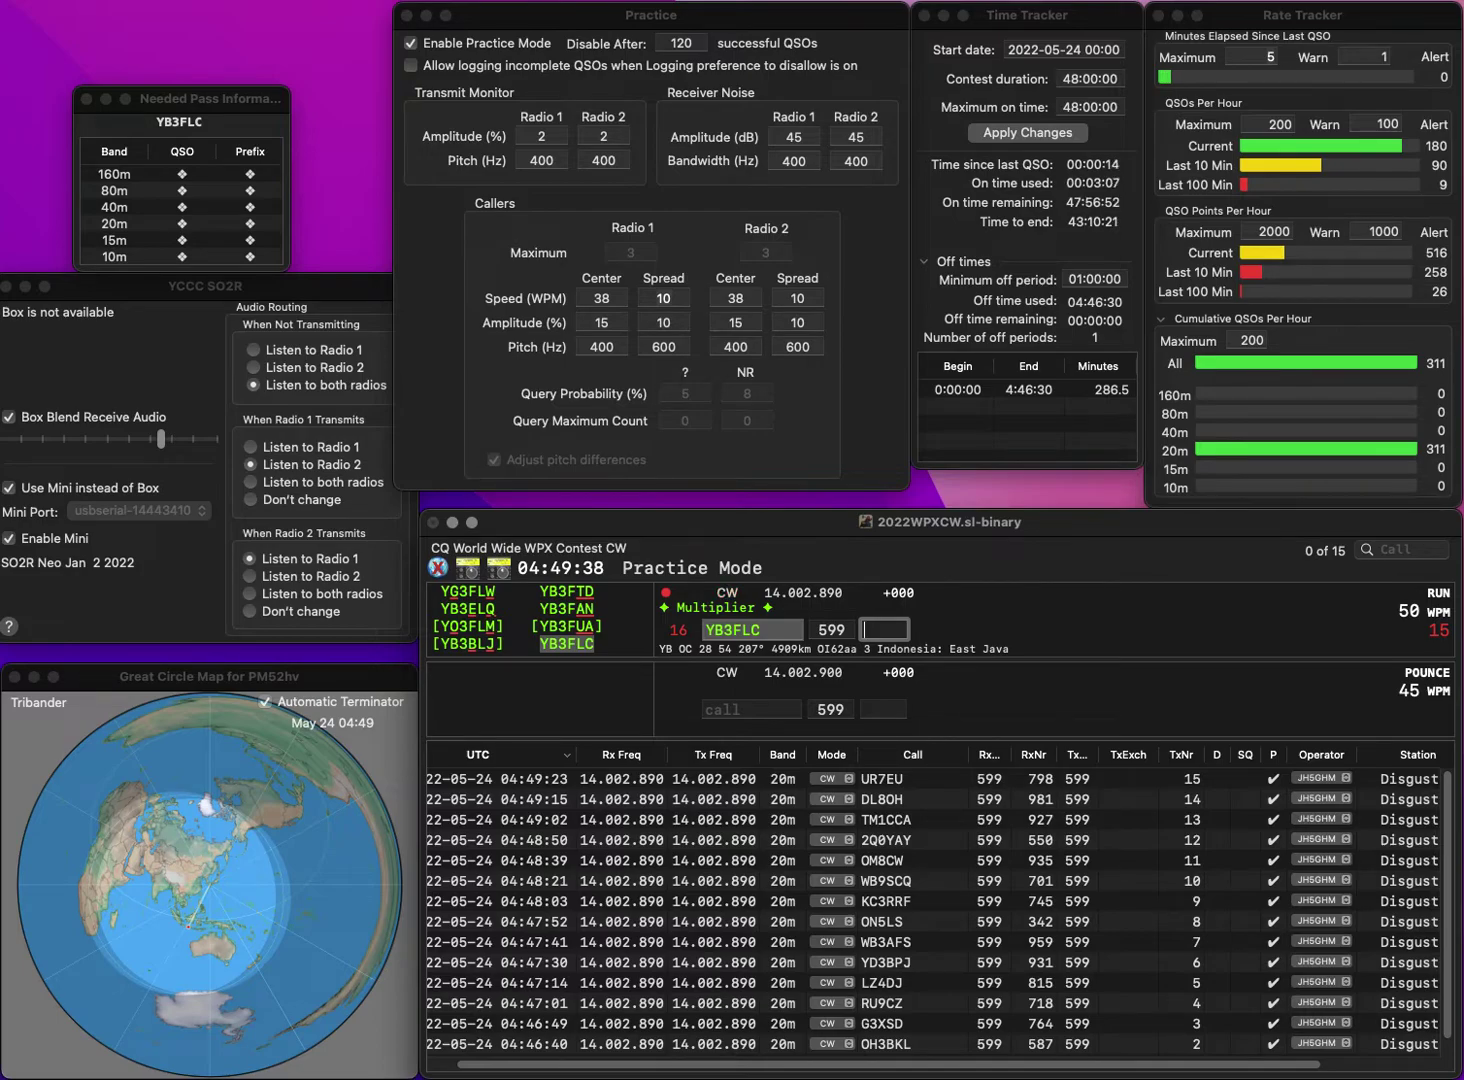
{"action": "type", "text": "81"}
{"action": "key", "text": "Return"}
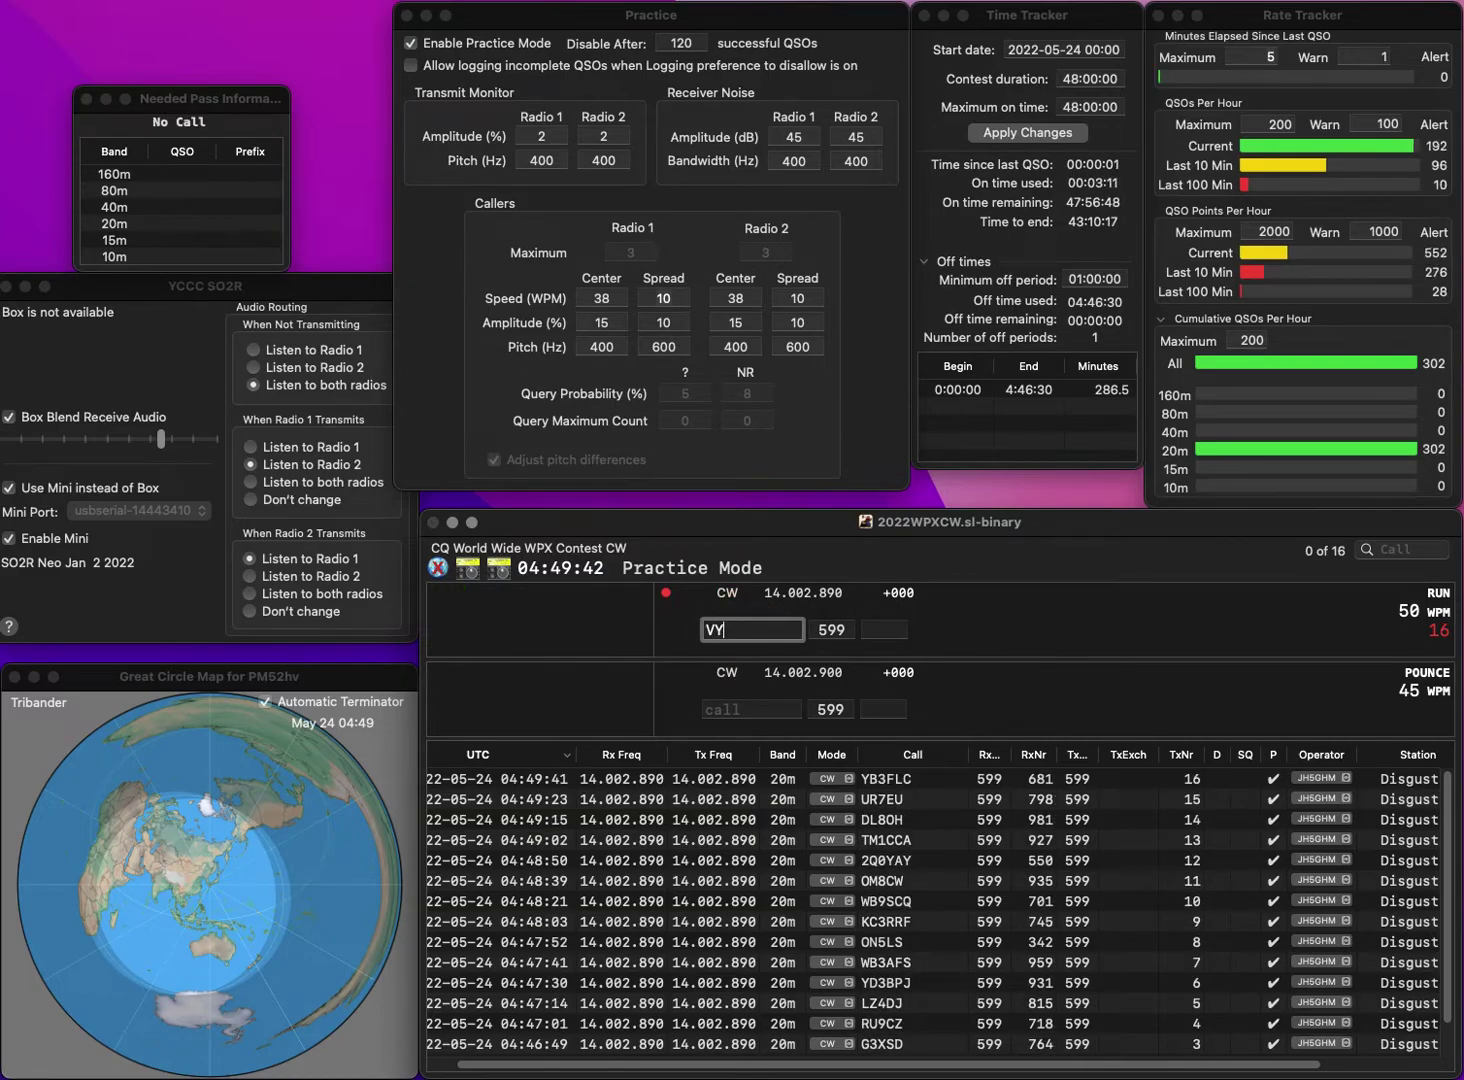
- Log a contact with VY1JA on the run radio with received number 924
{"action": "type", "text": "VY1JA"}
{"action": "key", "text": "space"}
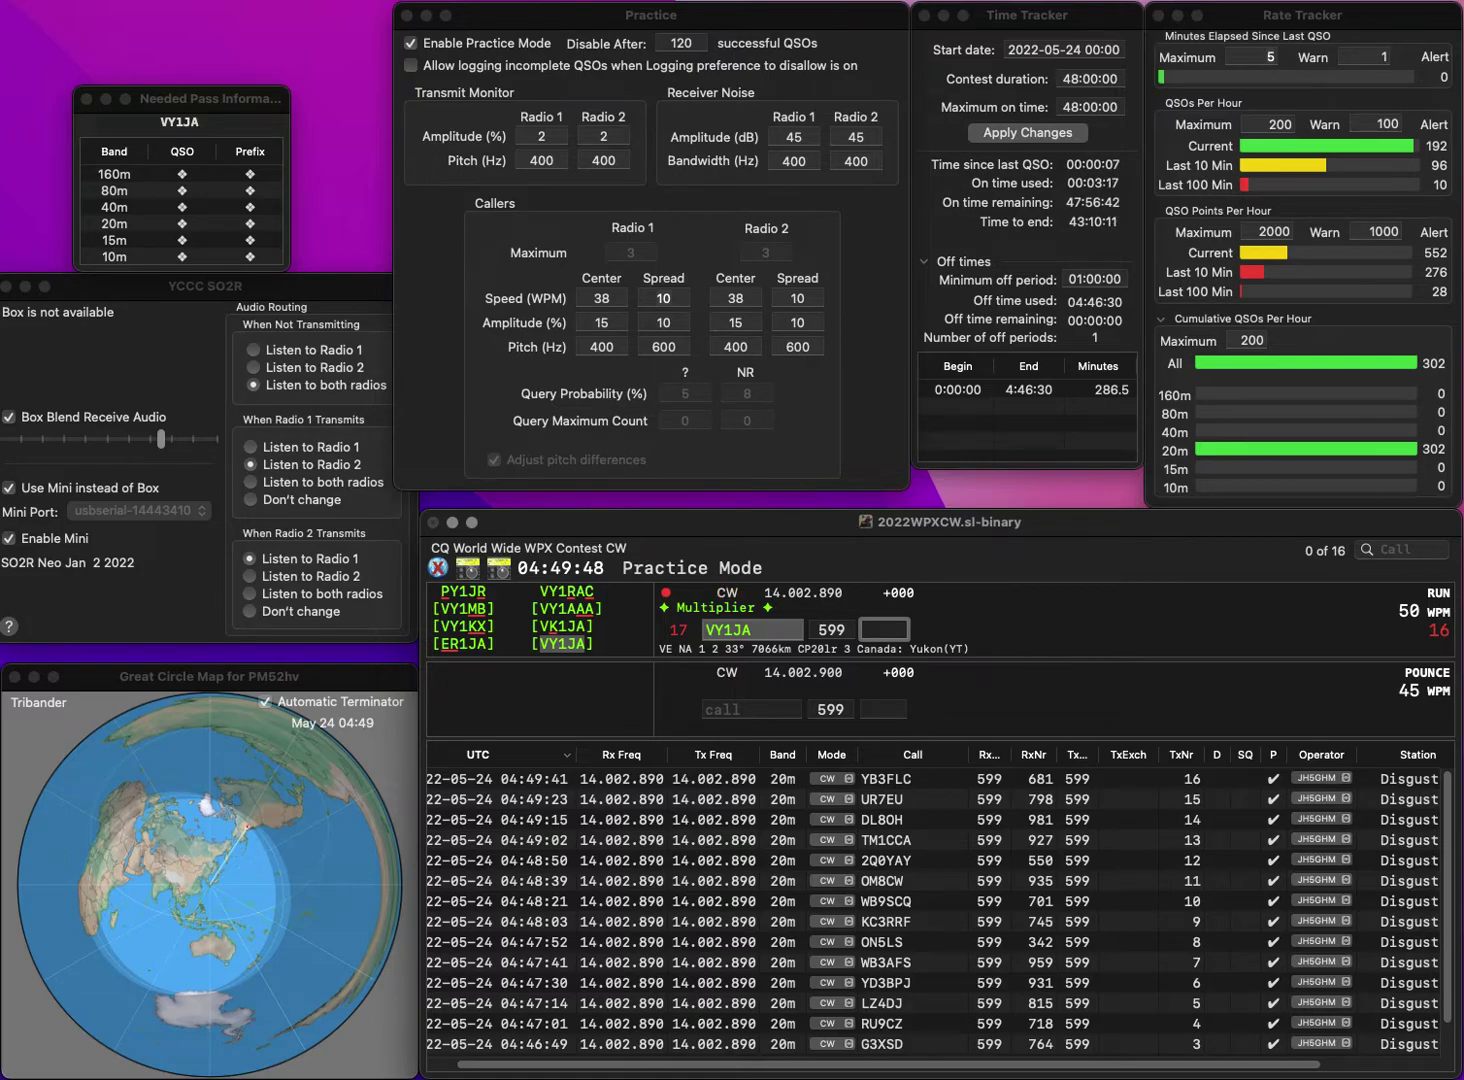
{"action": "type", "text": "924"}
{"action": "key", "text": "Return"}
{"action": "type", "text": "JH6RON"}
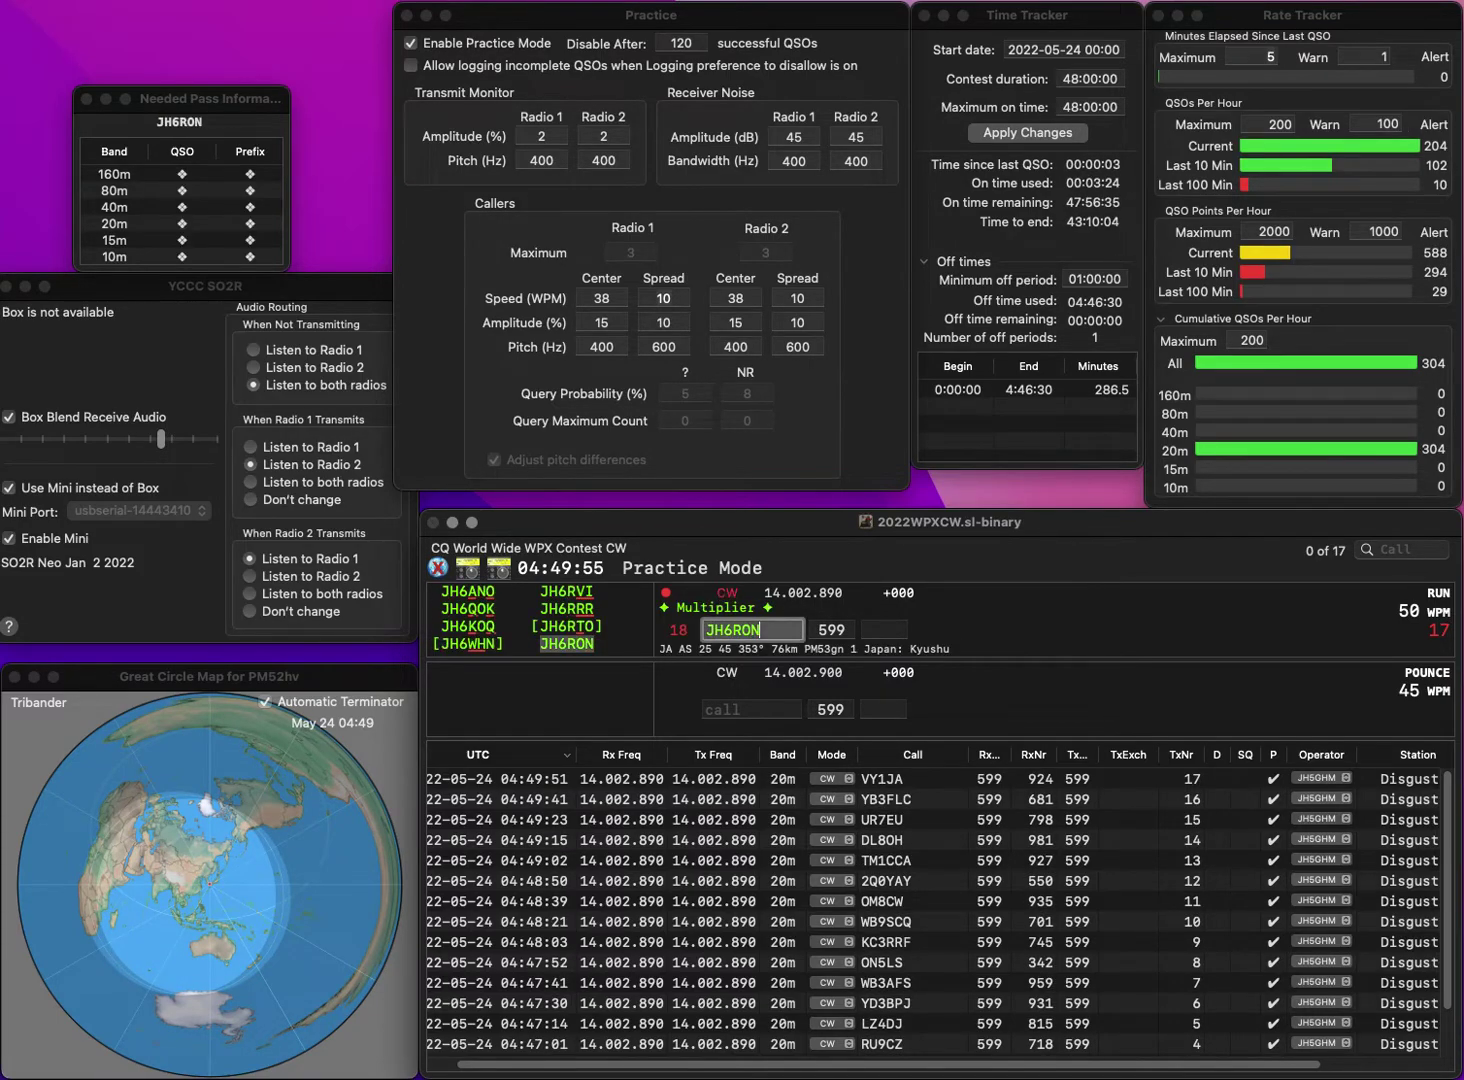
{"action": "key", "text": "Return"}
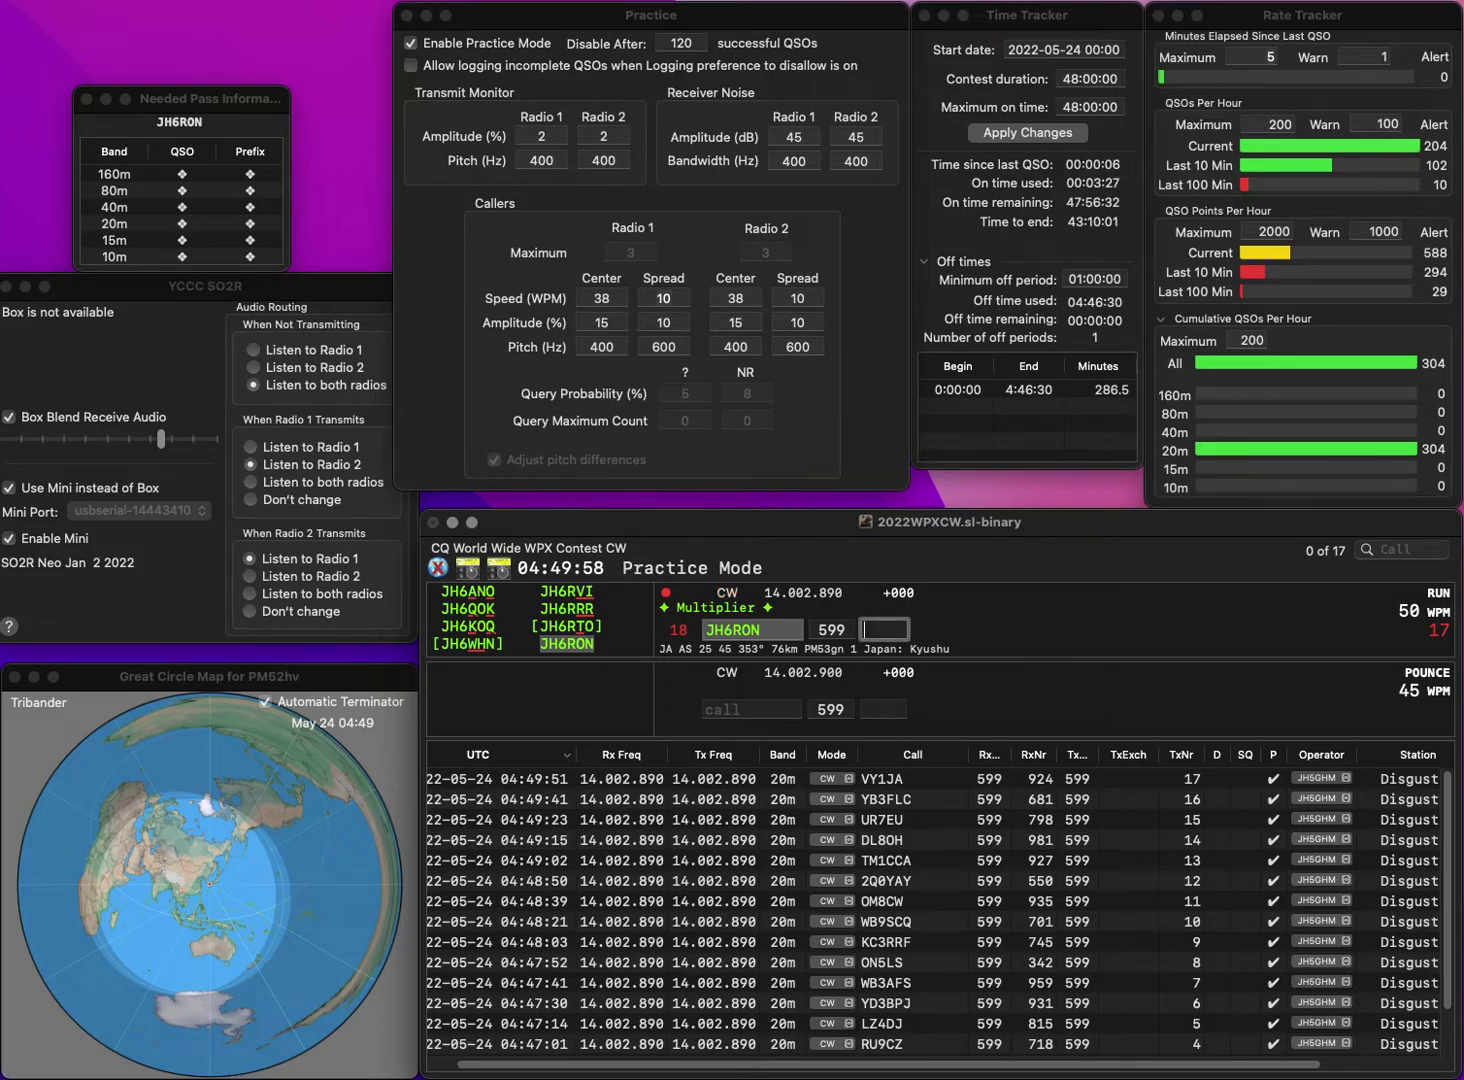
{"action": "type", "text": "173"}
{"action": "key", "text": "Return"}
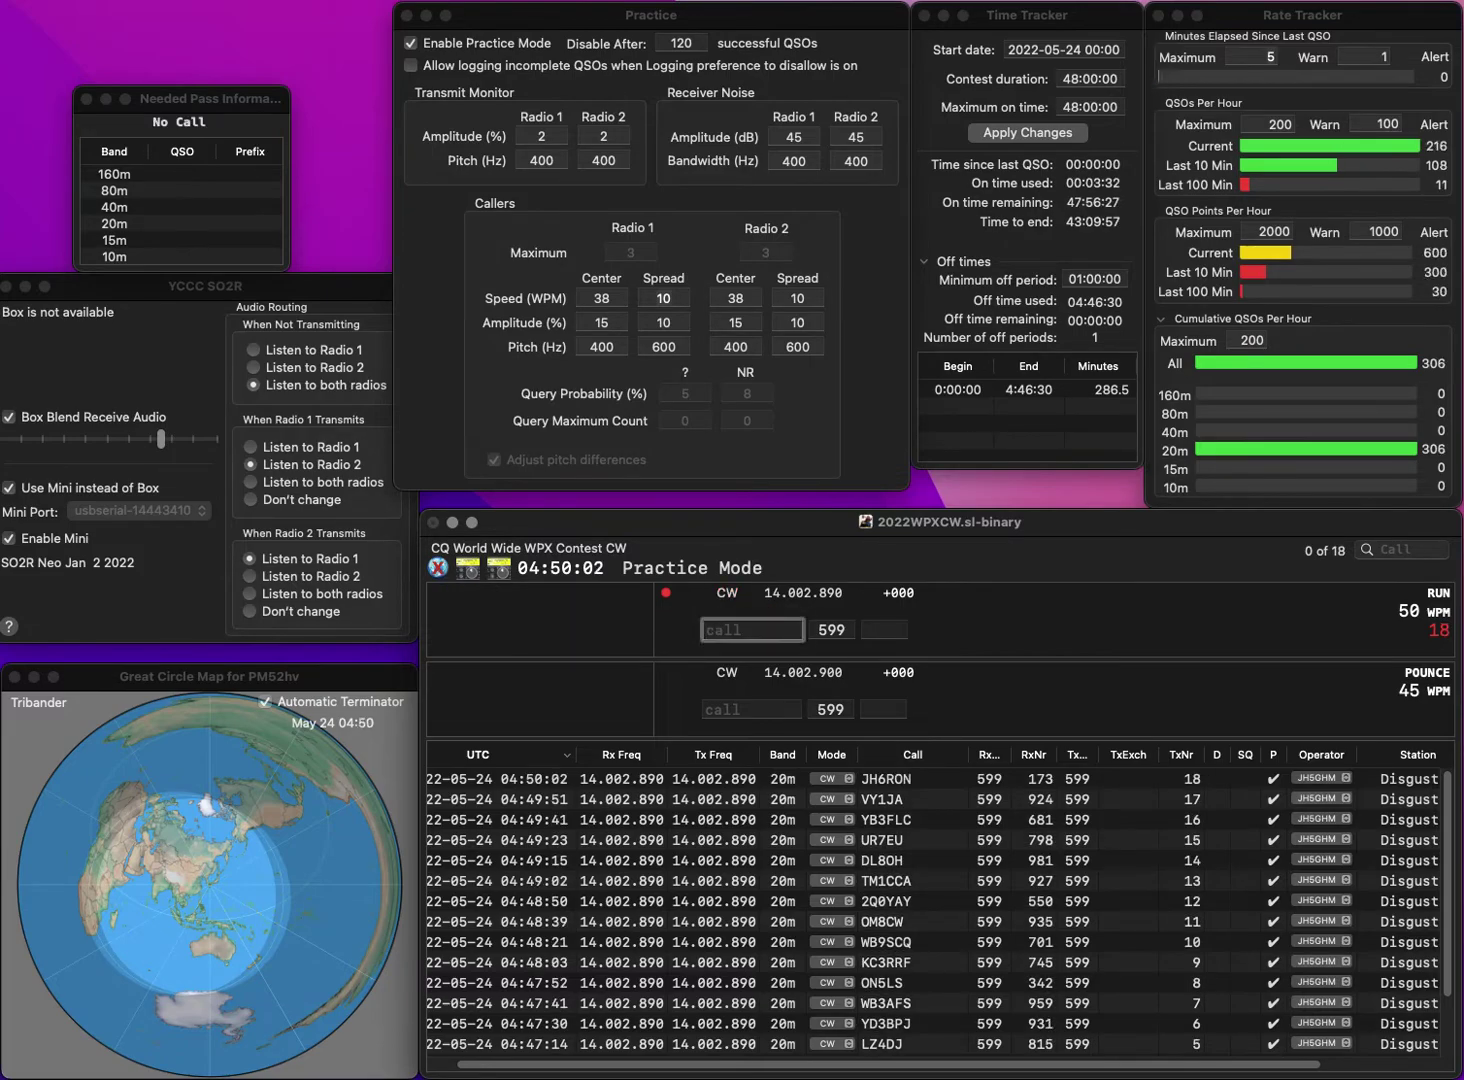
- Log a contact with TF2MSN on the run radio with received number 789
{"action": "type", "text": "TF2MSN"}
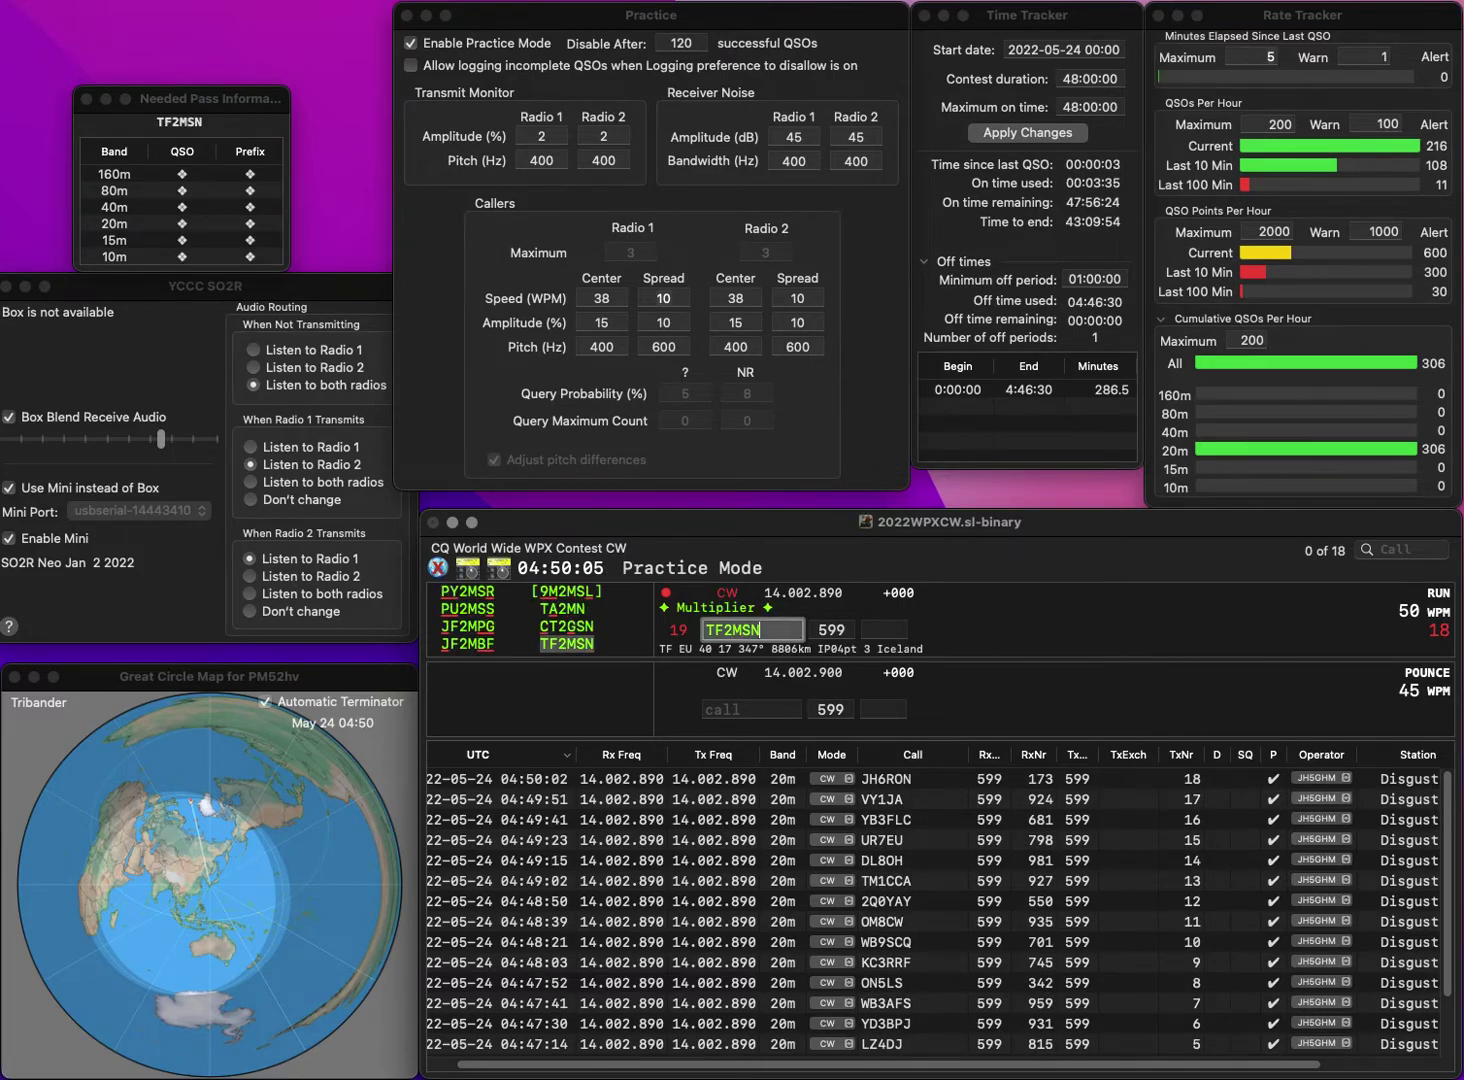
{"action": "key", "text": "space"}
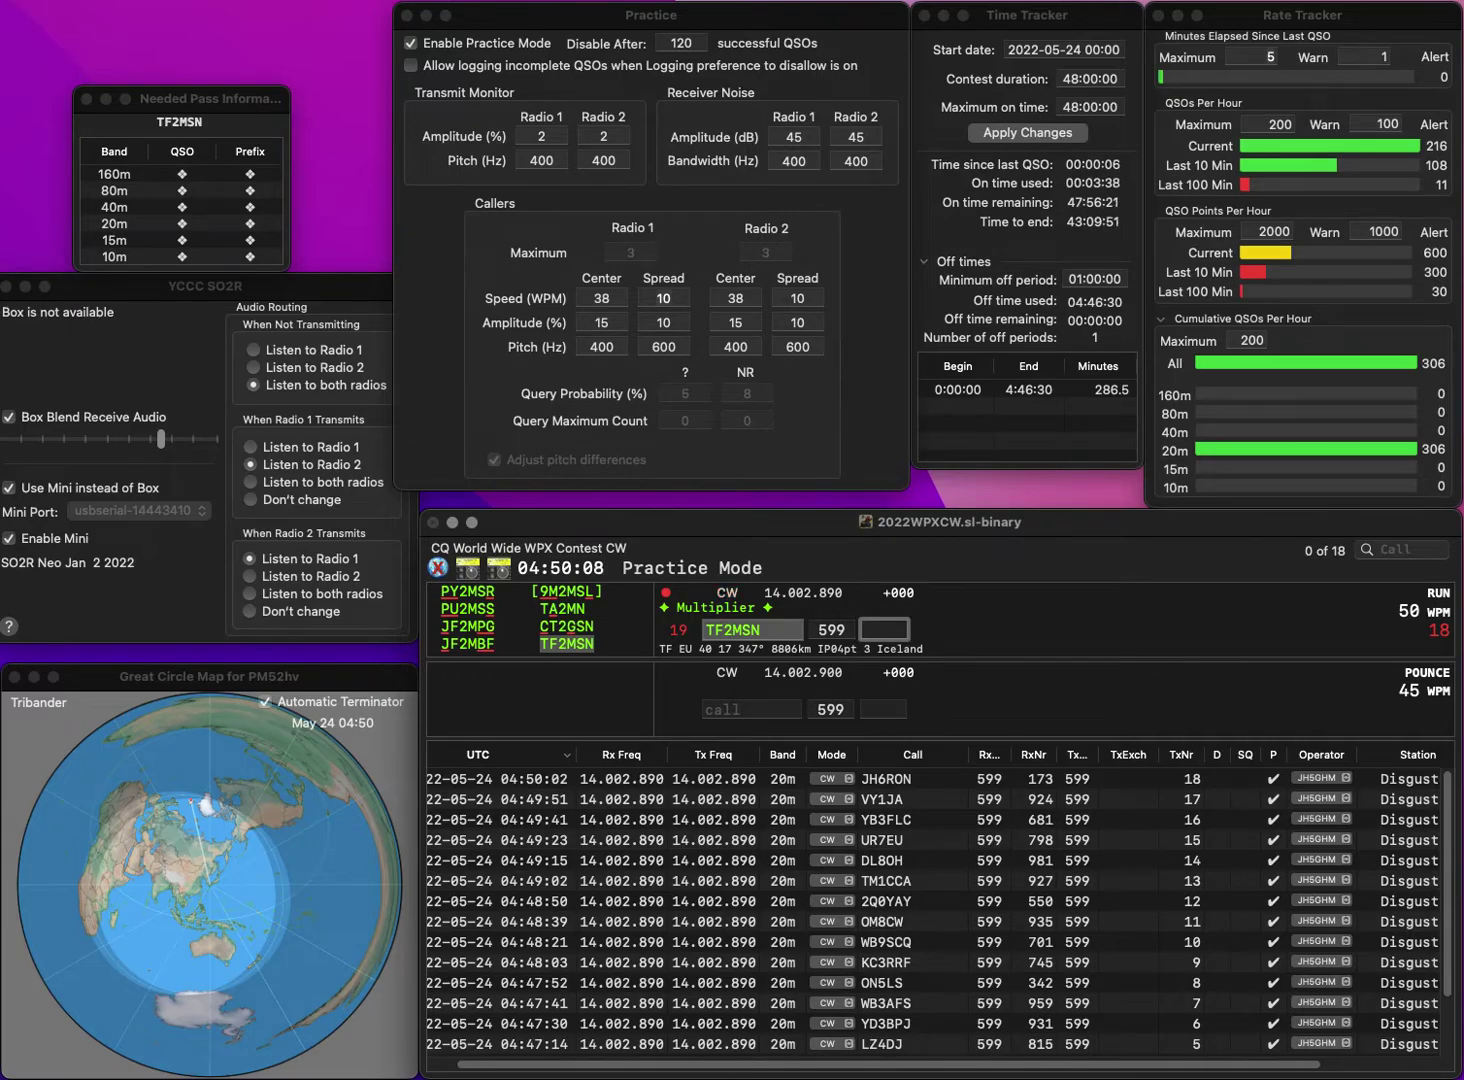
{"action": "type", "text": "789"}
{"action": "key", "text": "Return"}
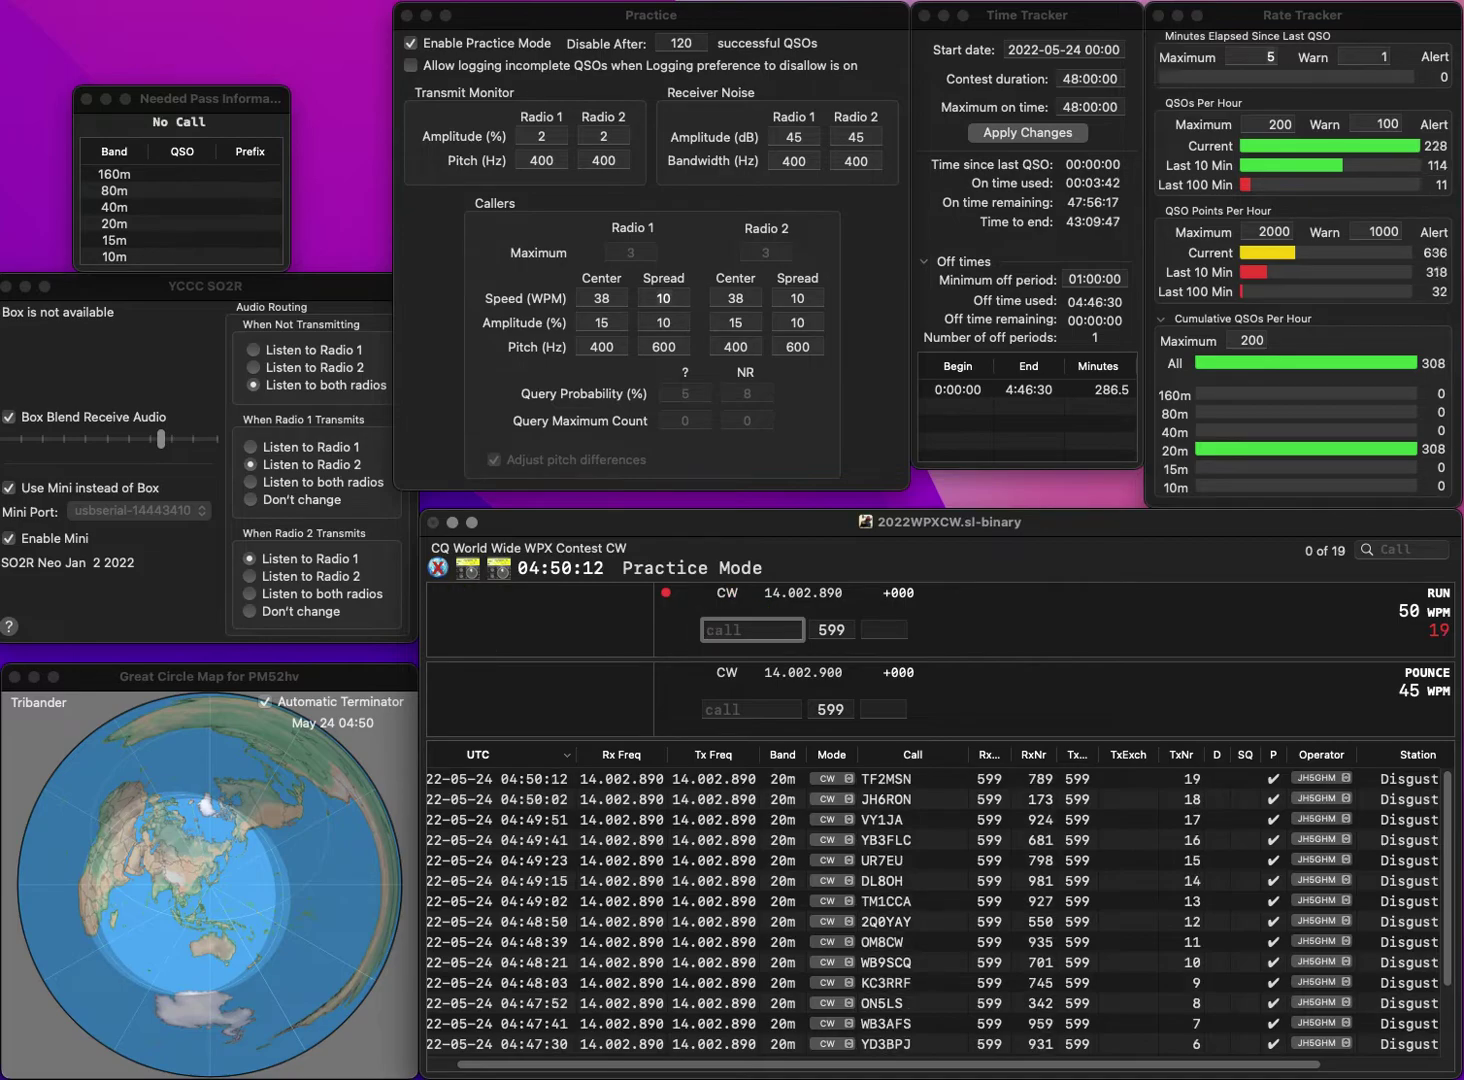
- Enter the partial call 3CGA, complete it to VA3CGA, and log the run radio contact with received number 323
{"action": "type", "text": "3CGA"}
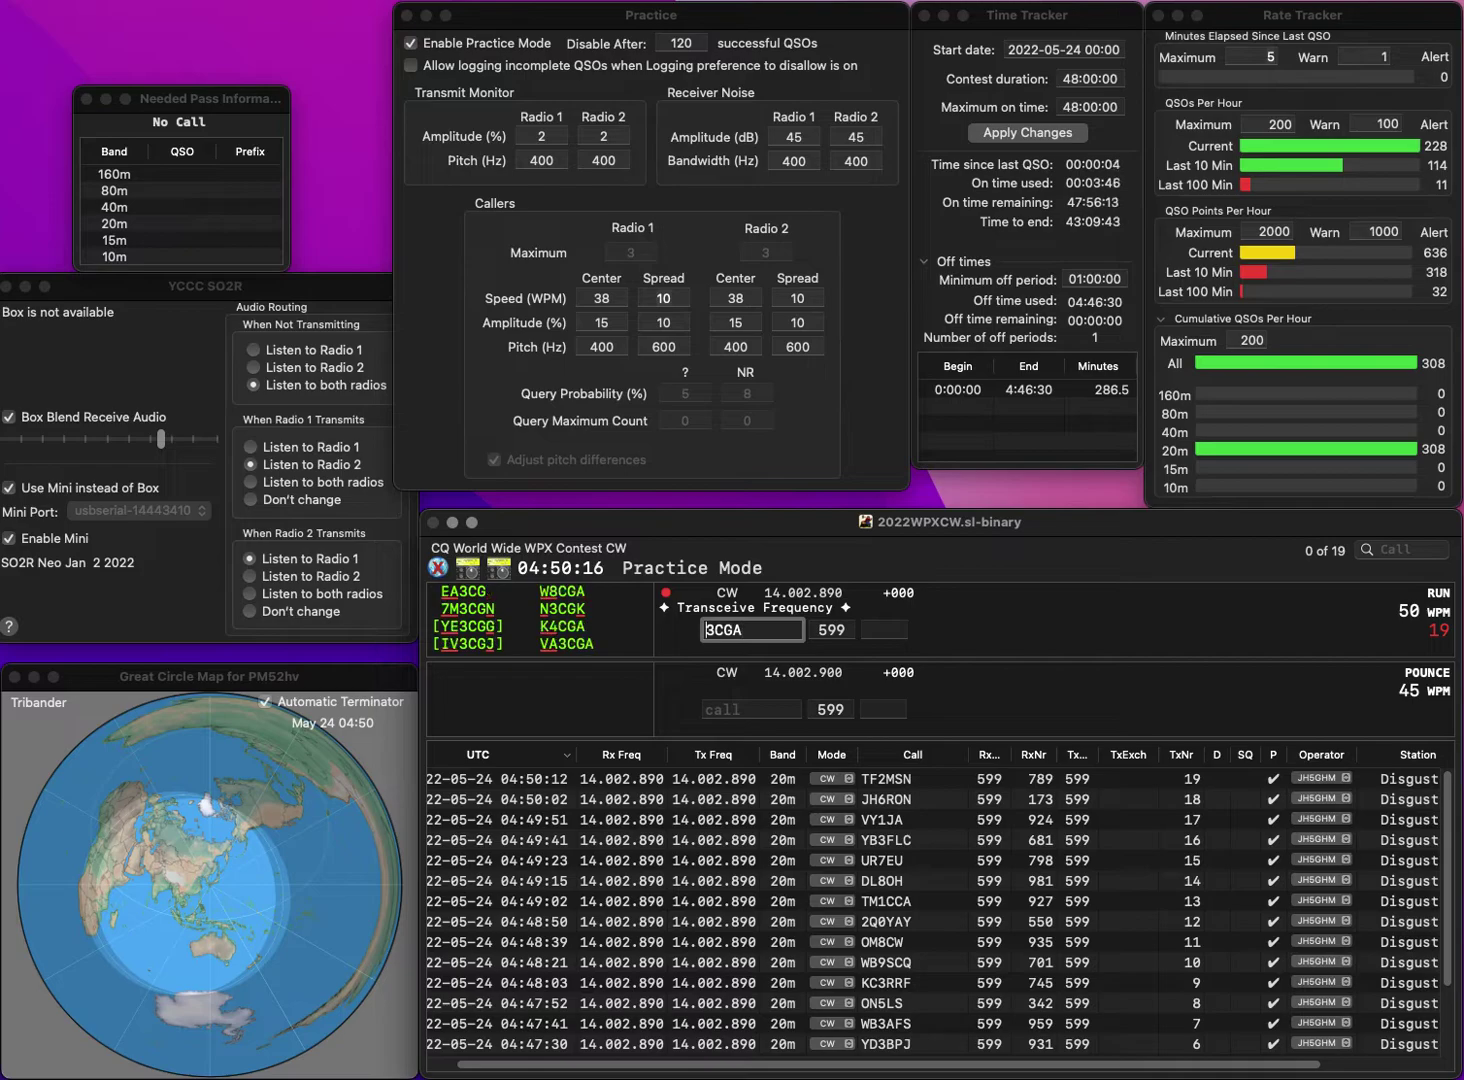
{"action": "key", "text": "Up"}
{"action": "type", "text": "VA"}
{"action": "key", "text": "Tab"}
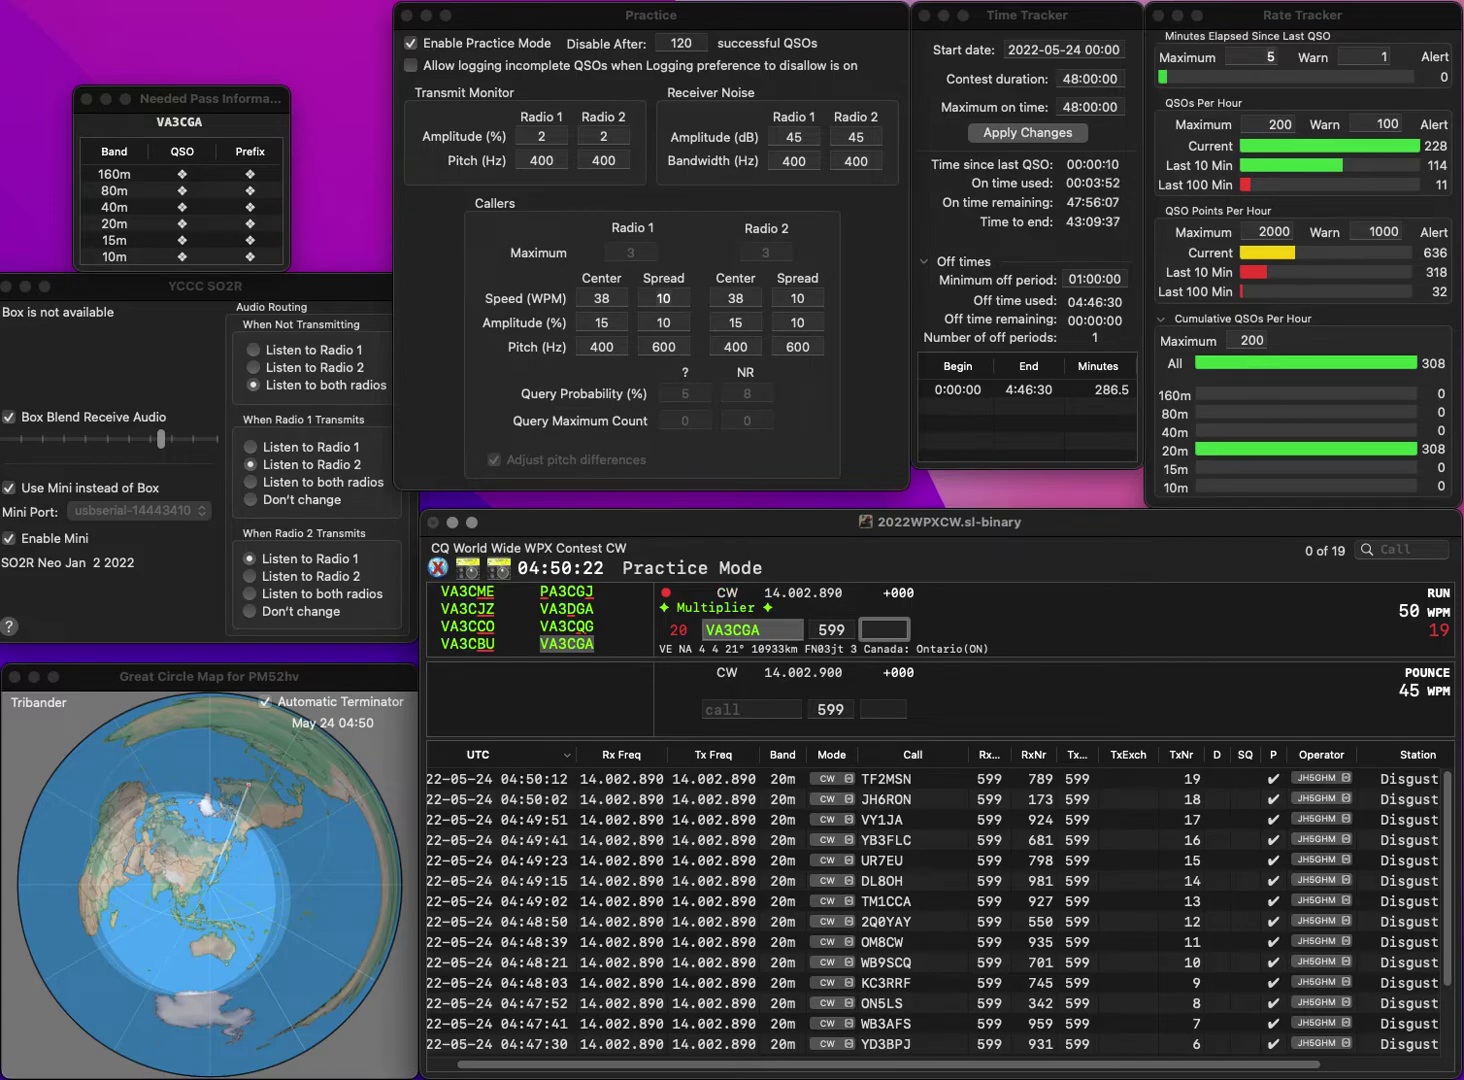
{"action": "type", "text": "323"}
{"action": "key", "text": "Return"}
- Log a contact with F4FNT on the run radio with received number 972
{"action": "type", "text": "F4FNT"}
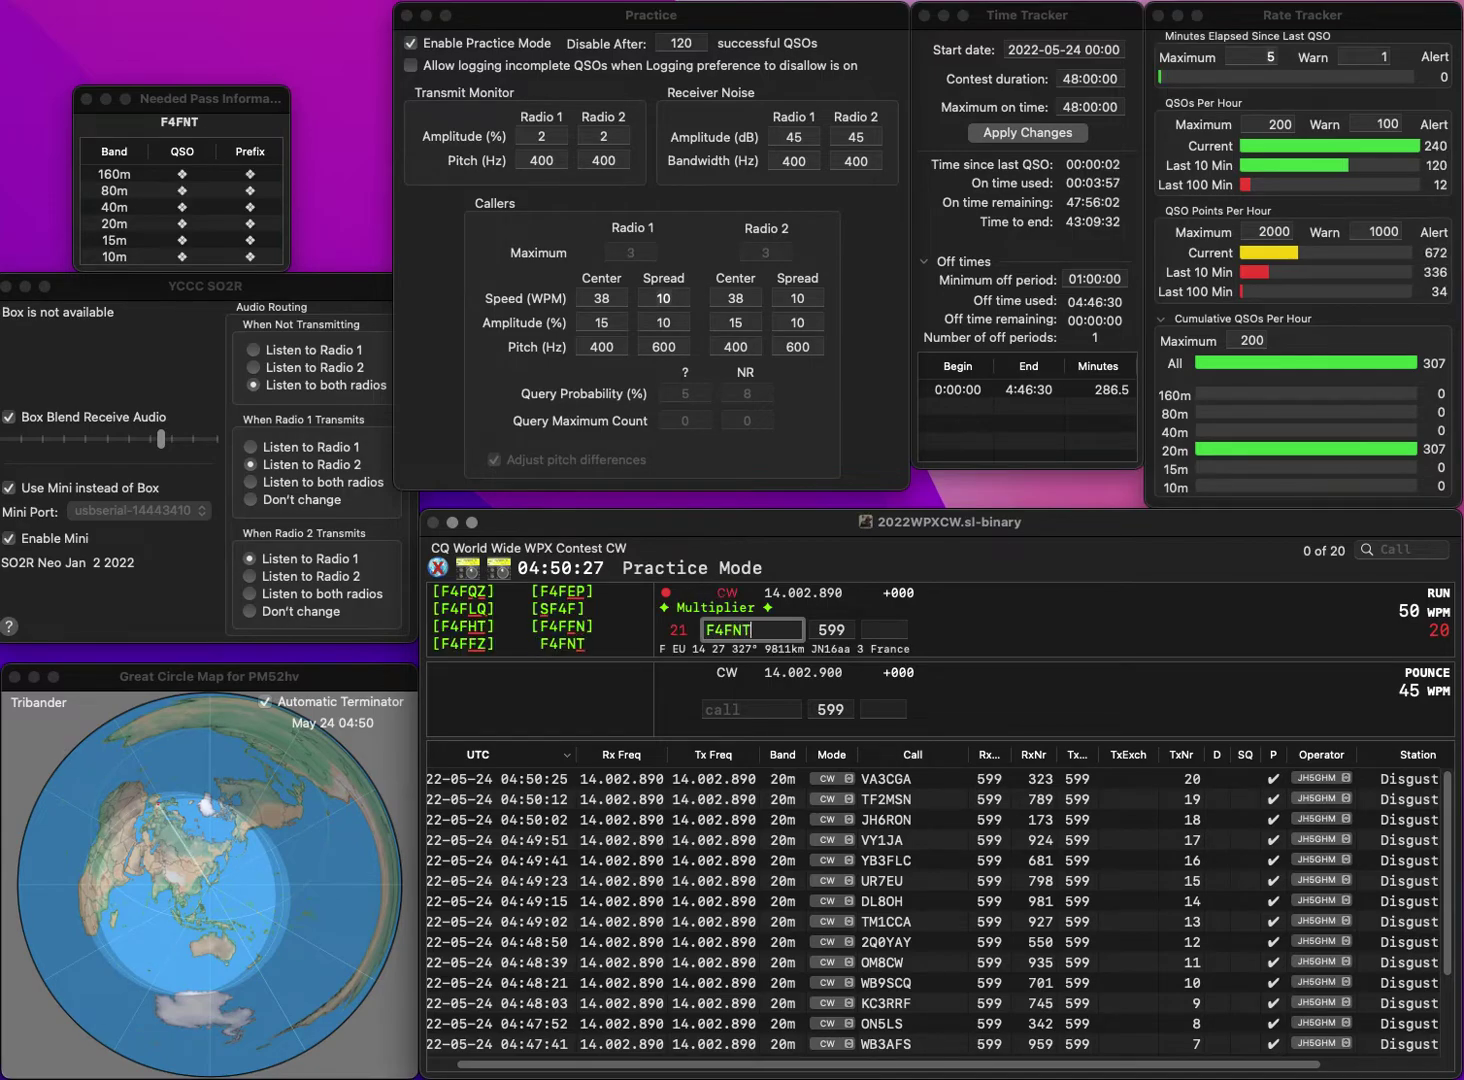
{"action": "key", "text": "Return"}
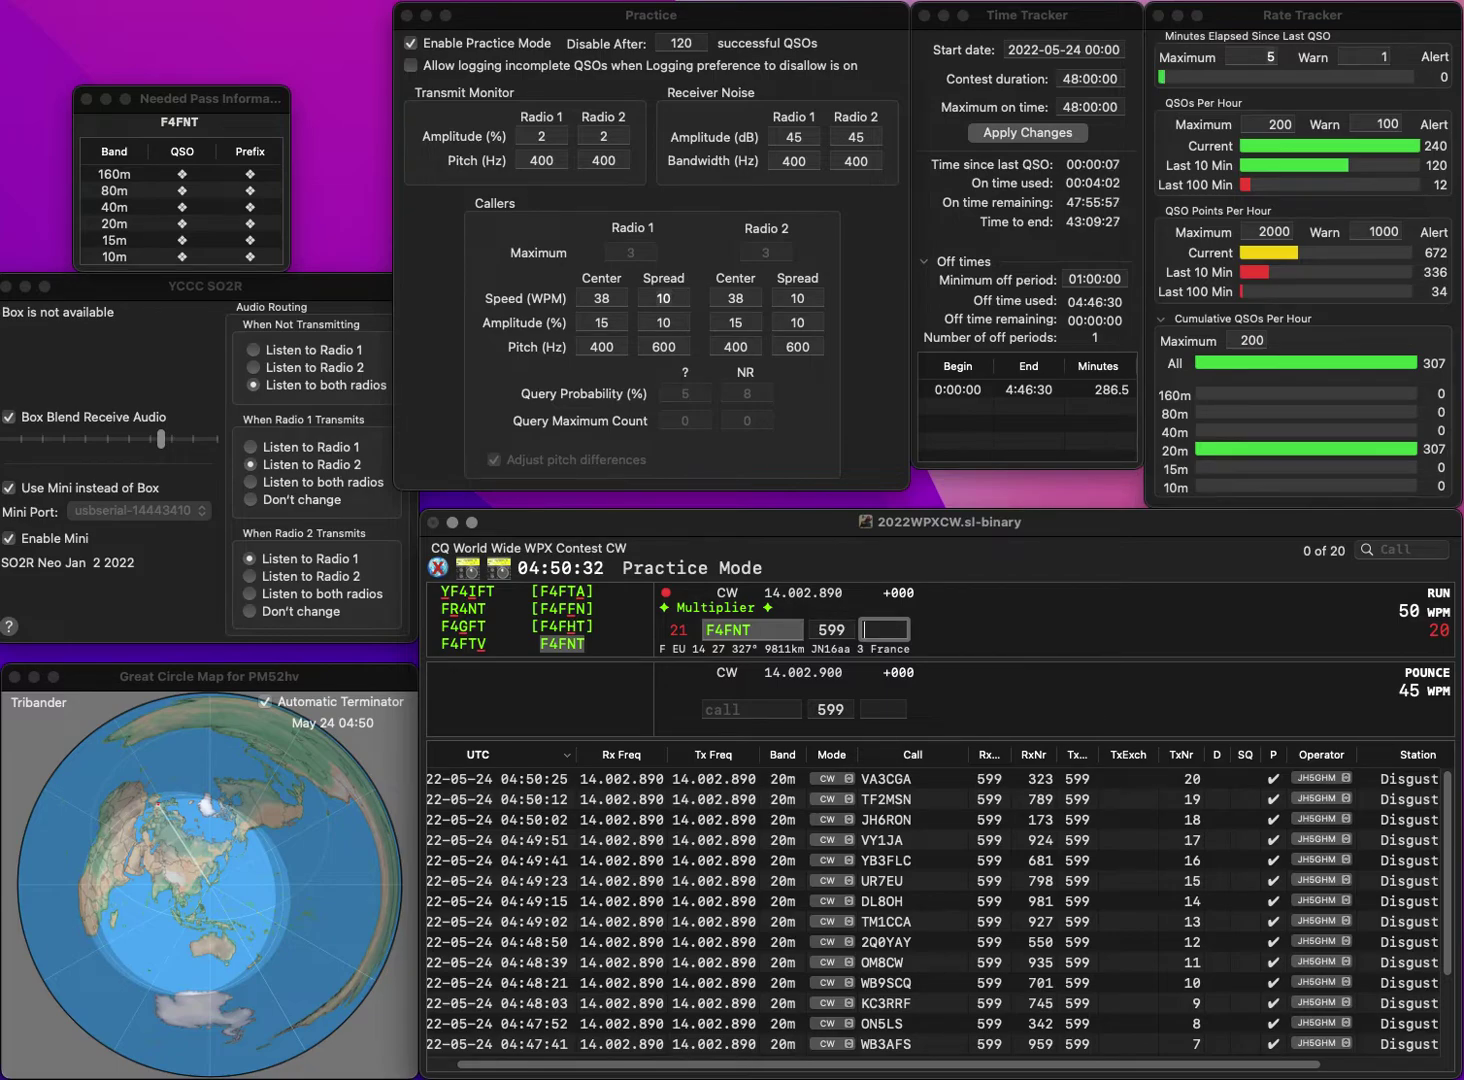
{"action": "type", "text": "72"}
{"action": "key", "text": "Return"}
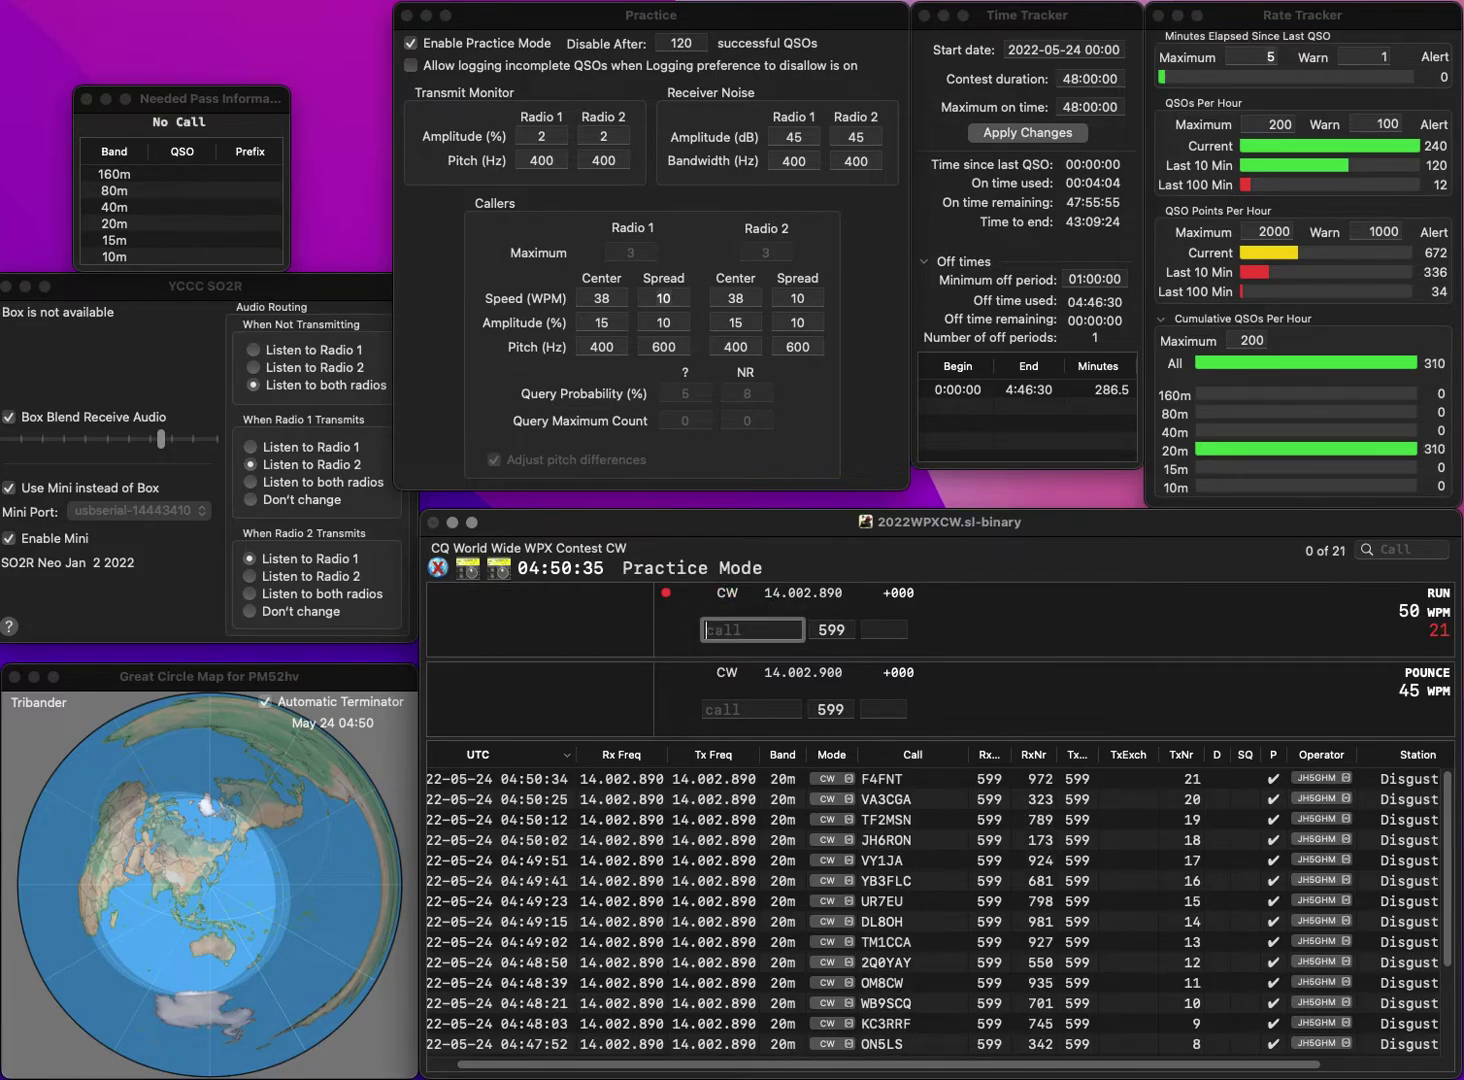
{"action": "type", "text": "VE3EL"}
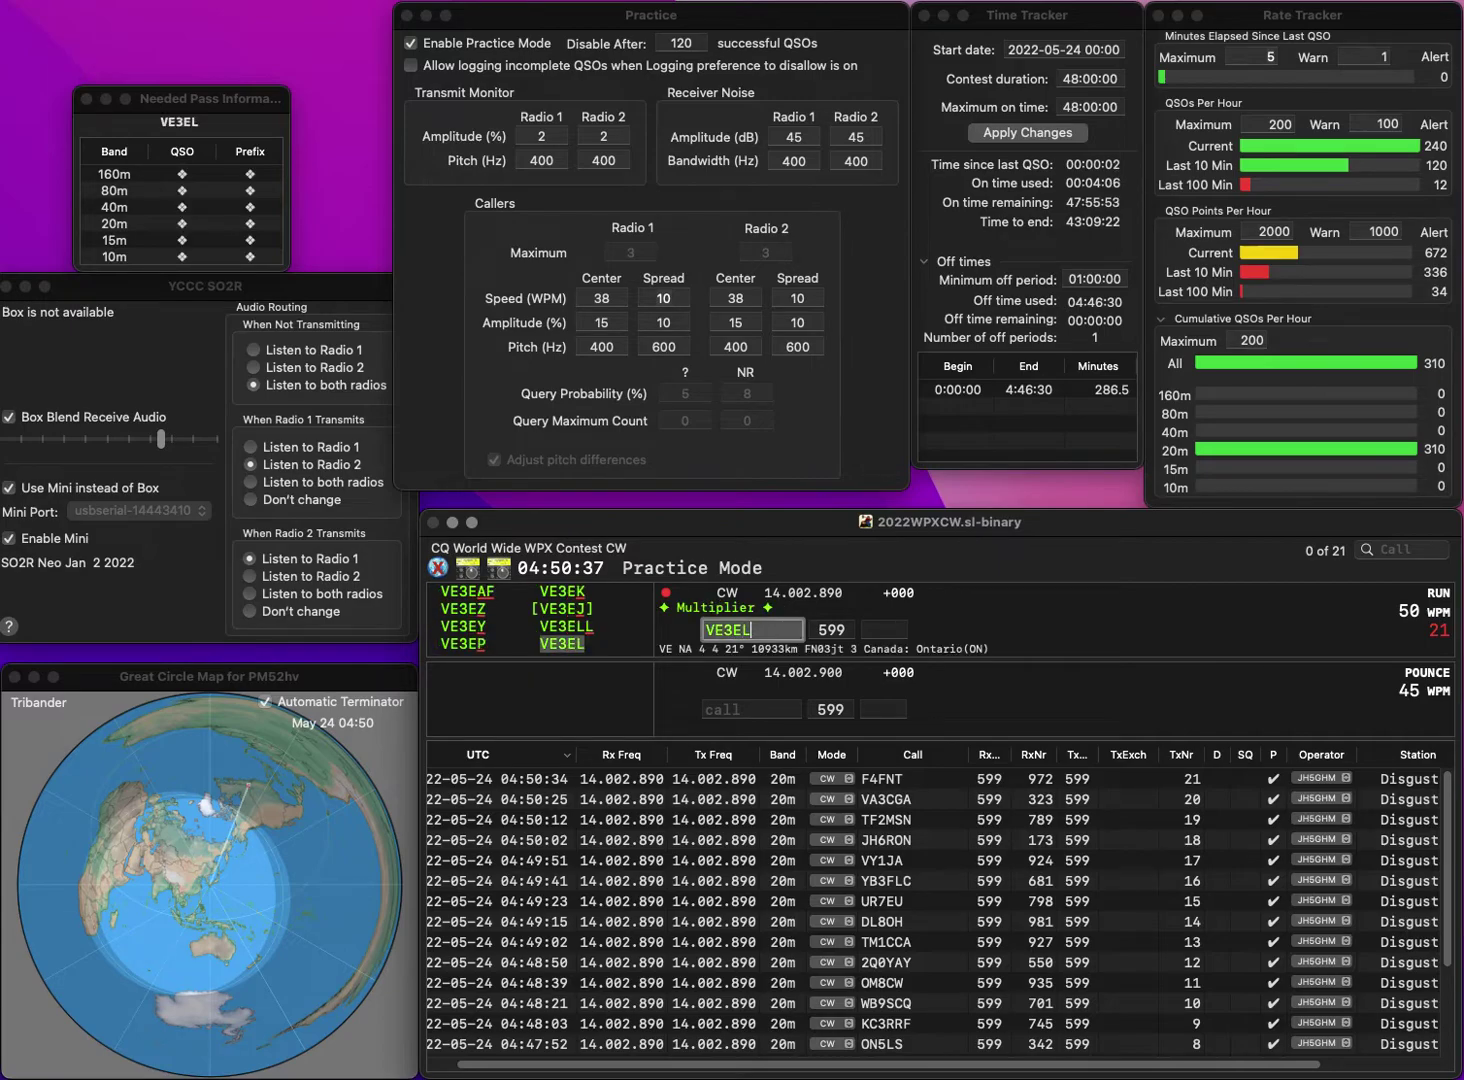
{"action": "key", "text": "Return"}
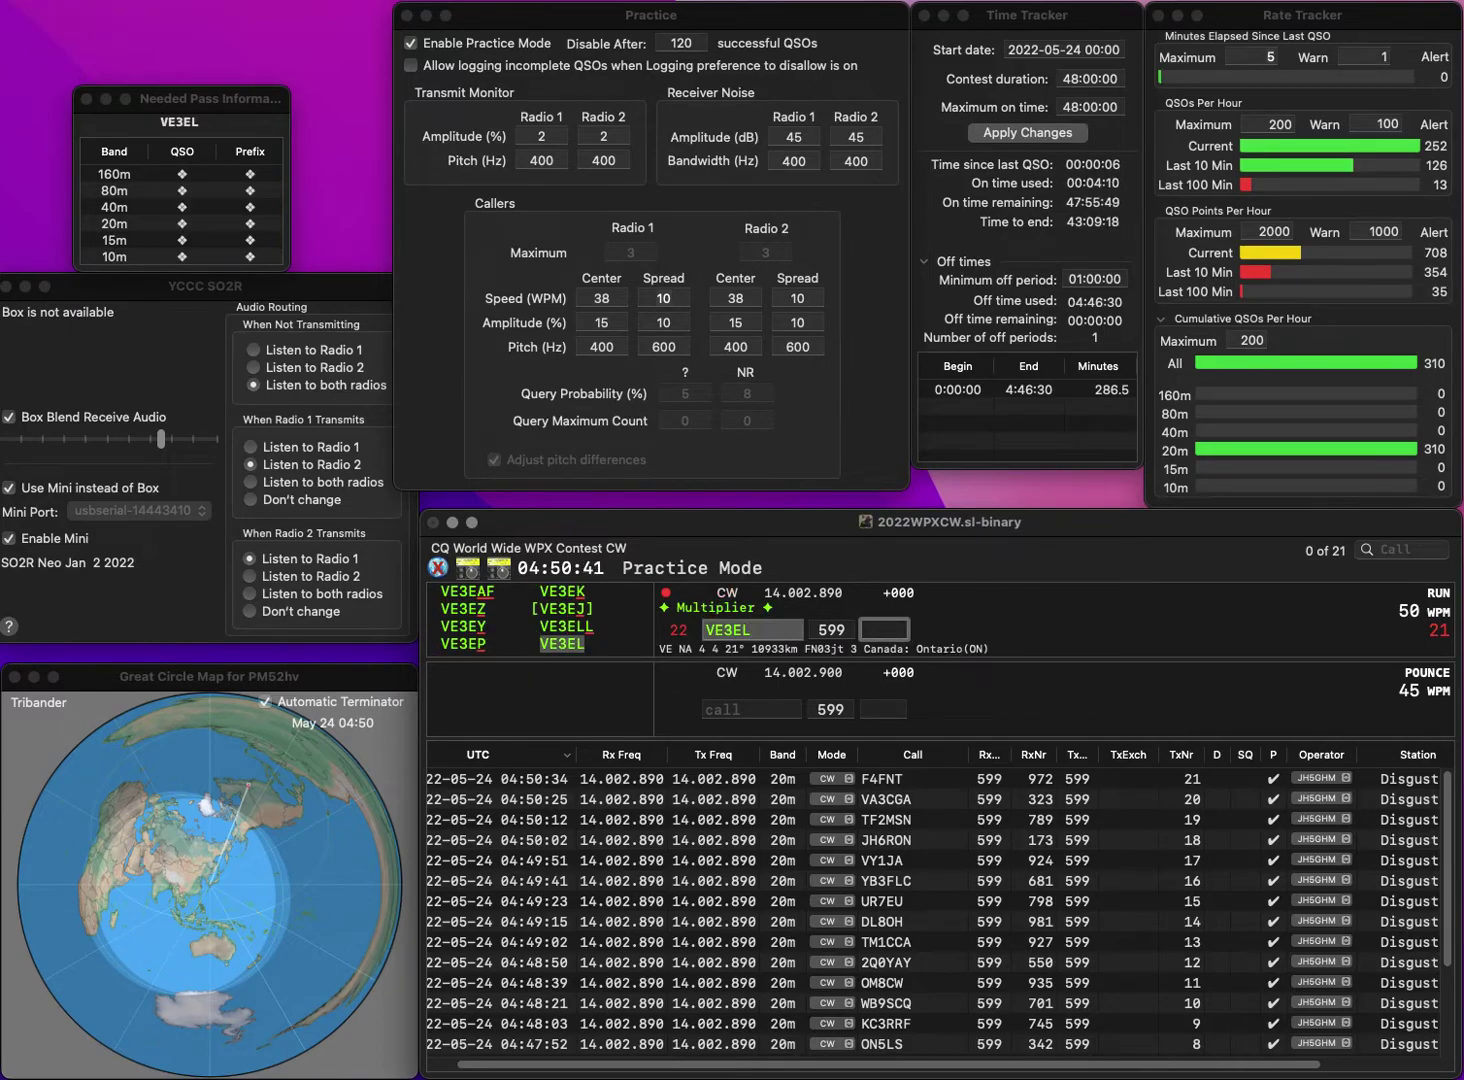
{"action": "type", "text": "666"}
{"action": "key", "text": "Return"}
- Log a contact with W1ALV on the run radio with received number 249
{"action": "type", "text": "W"}
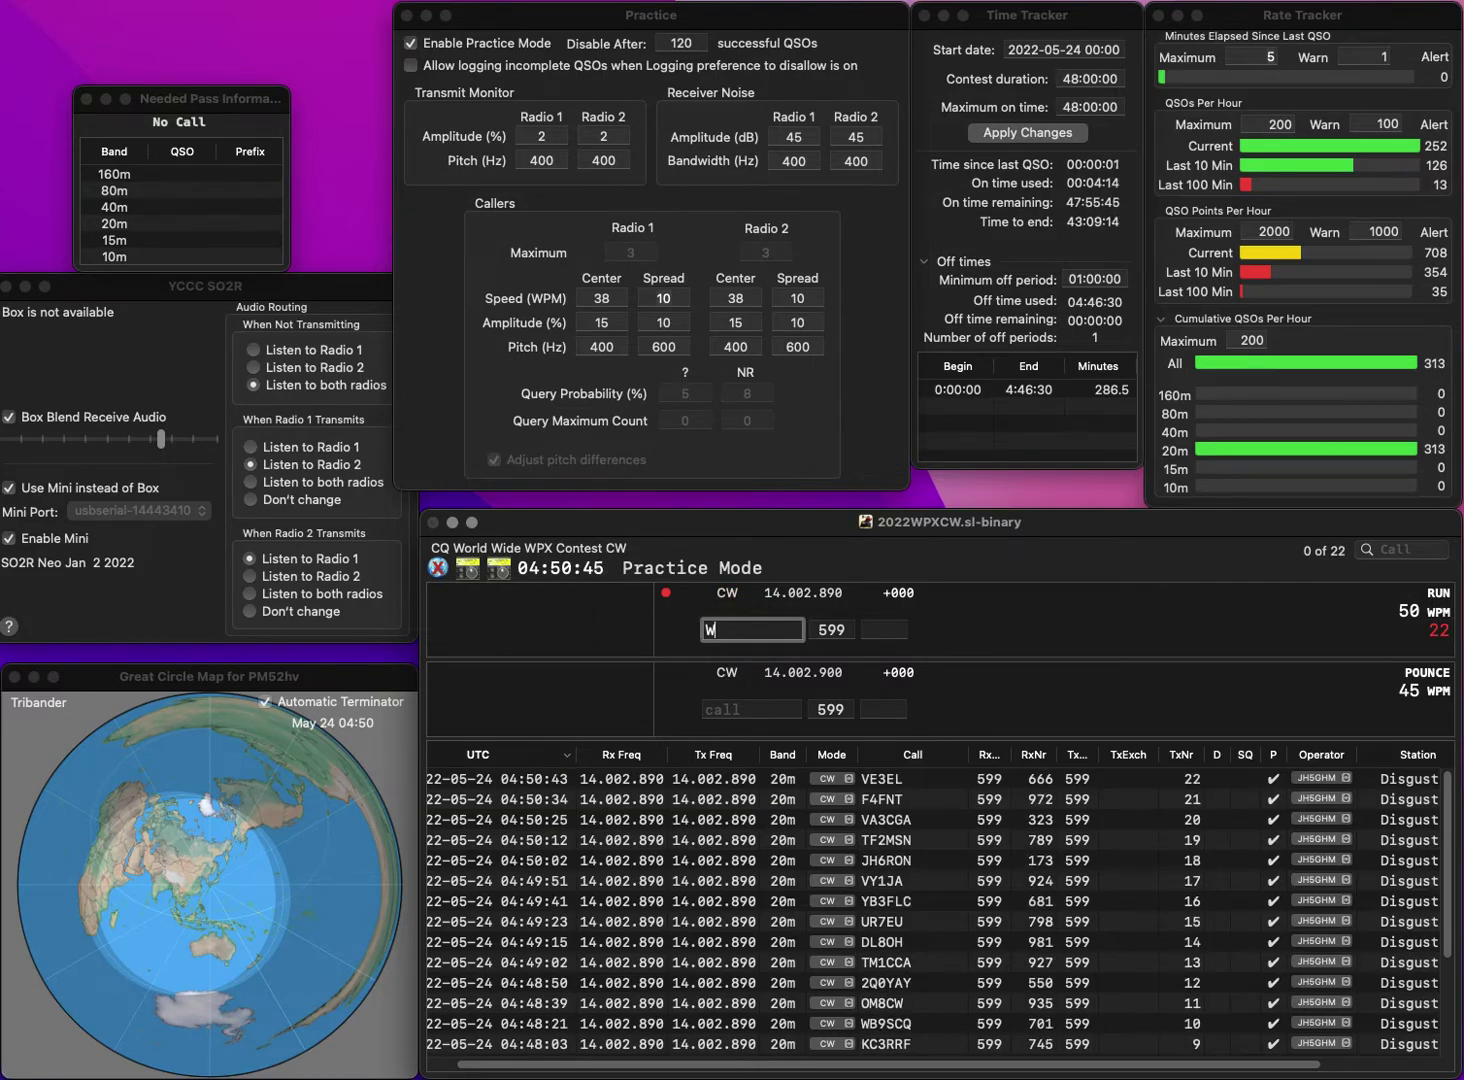
{"action": "type", "text": "1AL"}
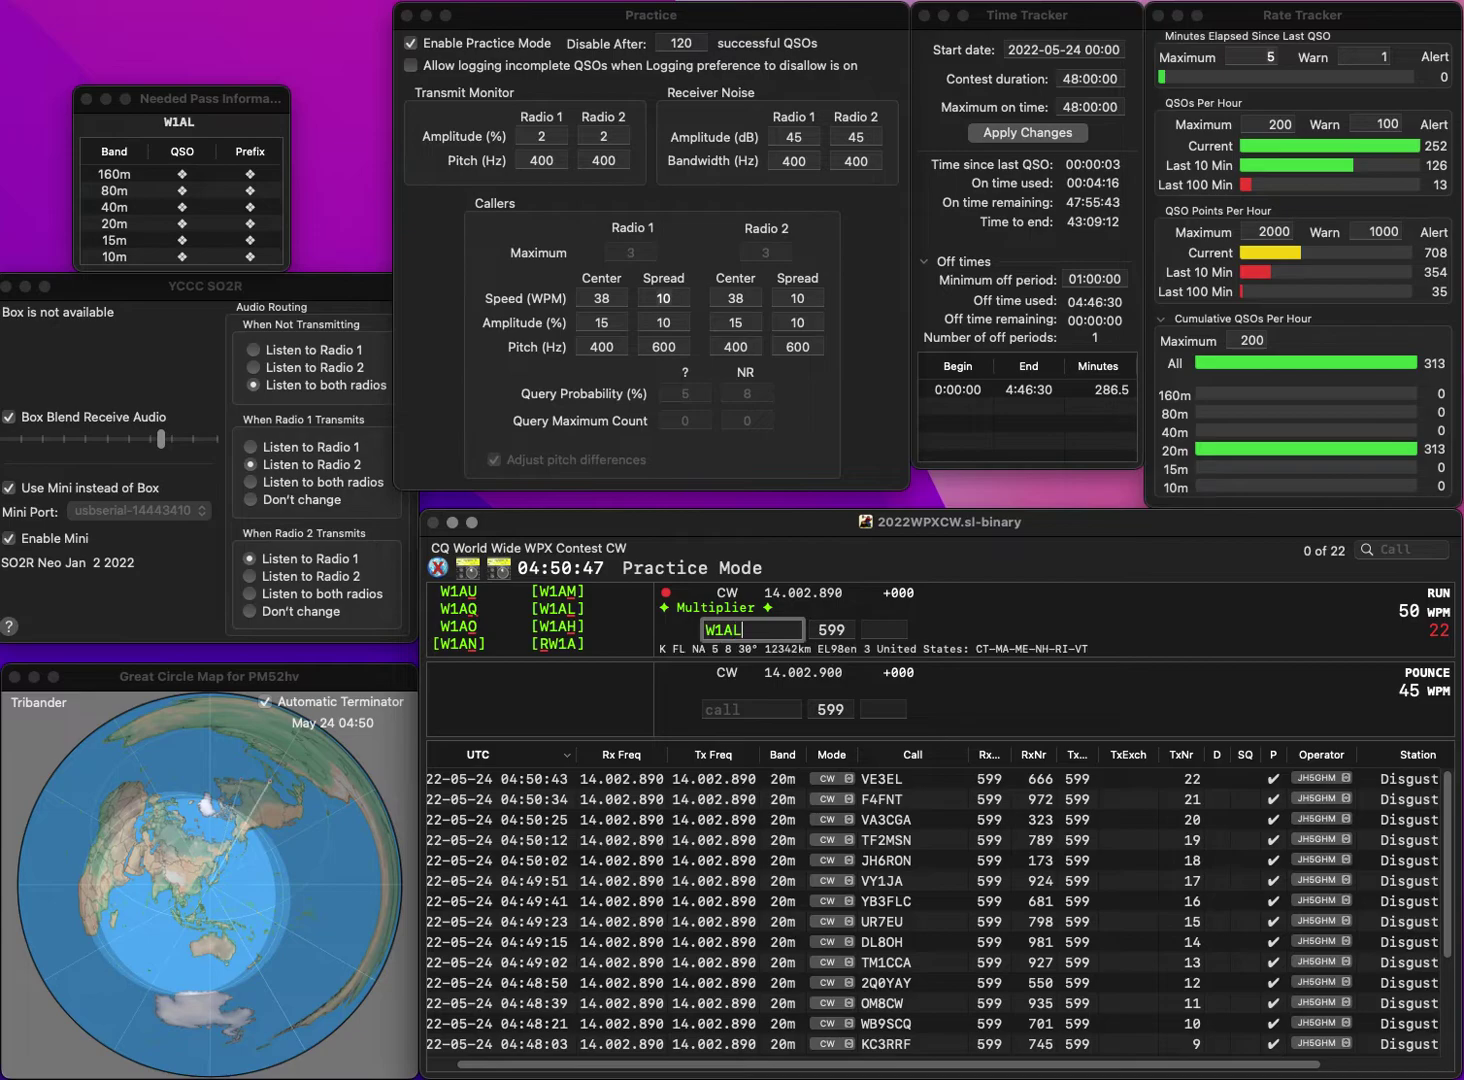
{"action": "type", "text": "V"}
{"action": "key", "text": "space"}
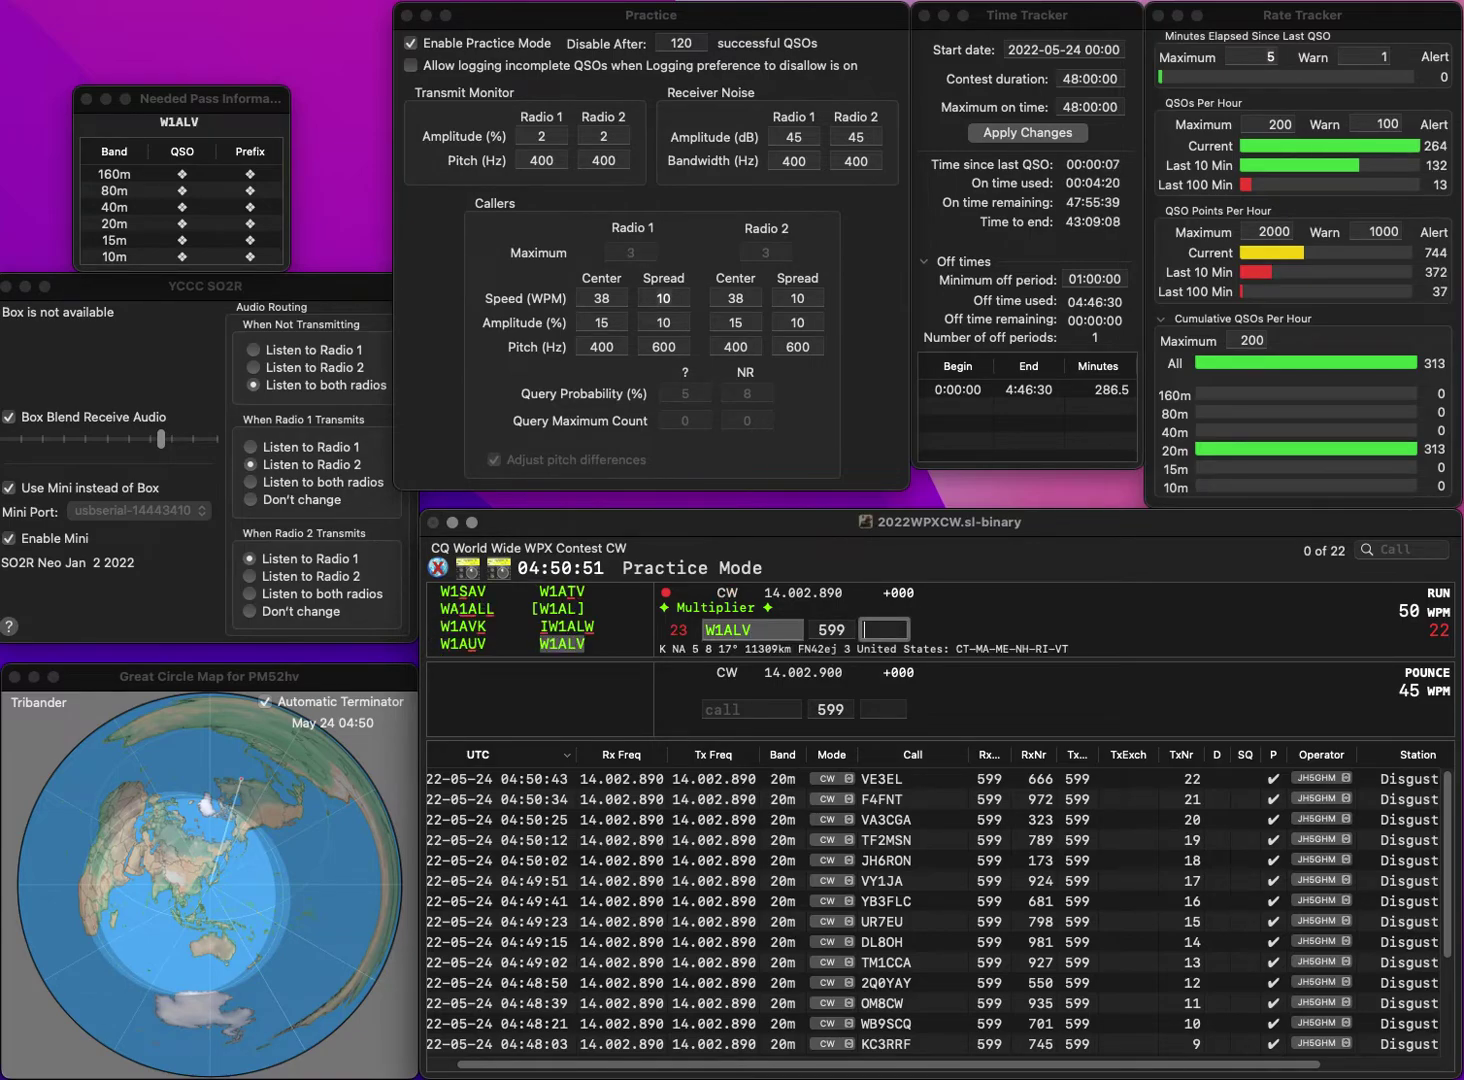
{"action": "type", "text": "249"}
{"action": "key", "text": "Return"}
- Log a contact with KI6M on the run radio with received number 661
{"action": "type", "text": "KI6M"}
{"action": "key", "text": "space"}
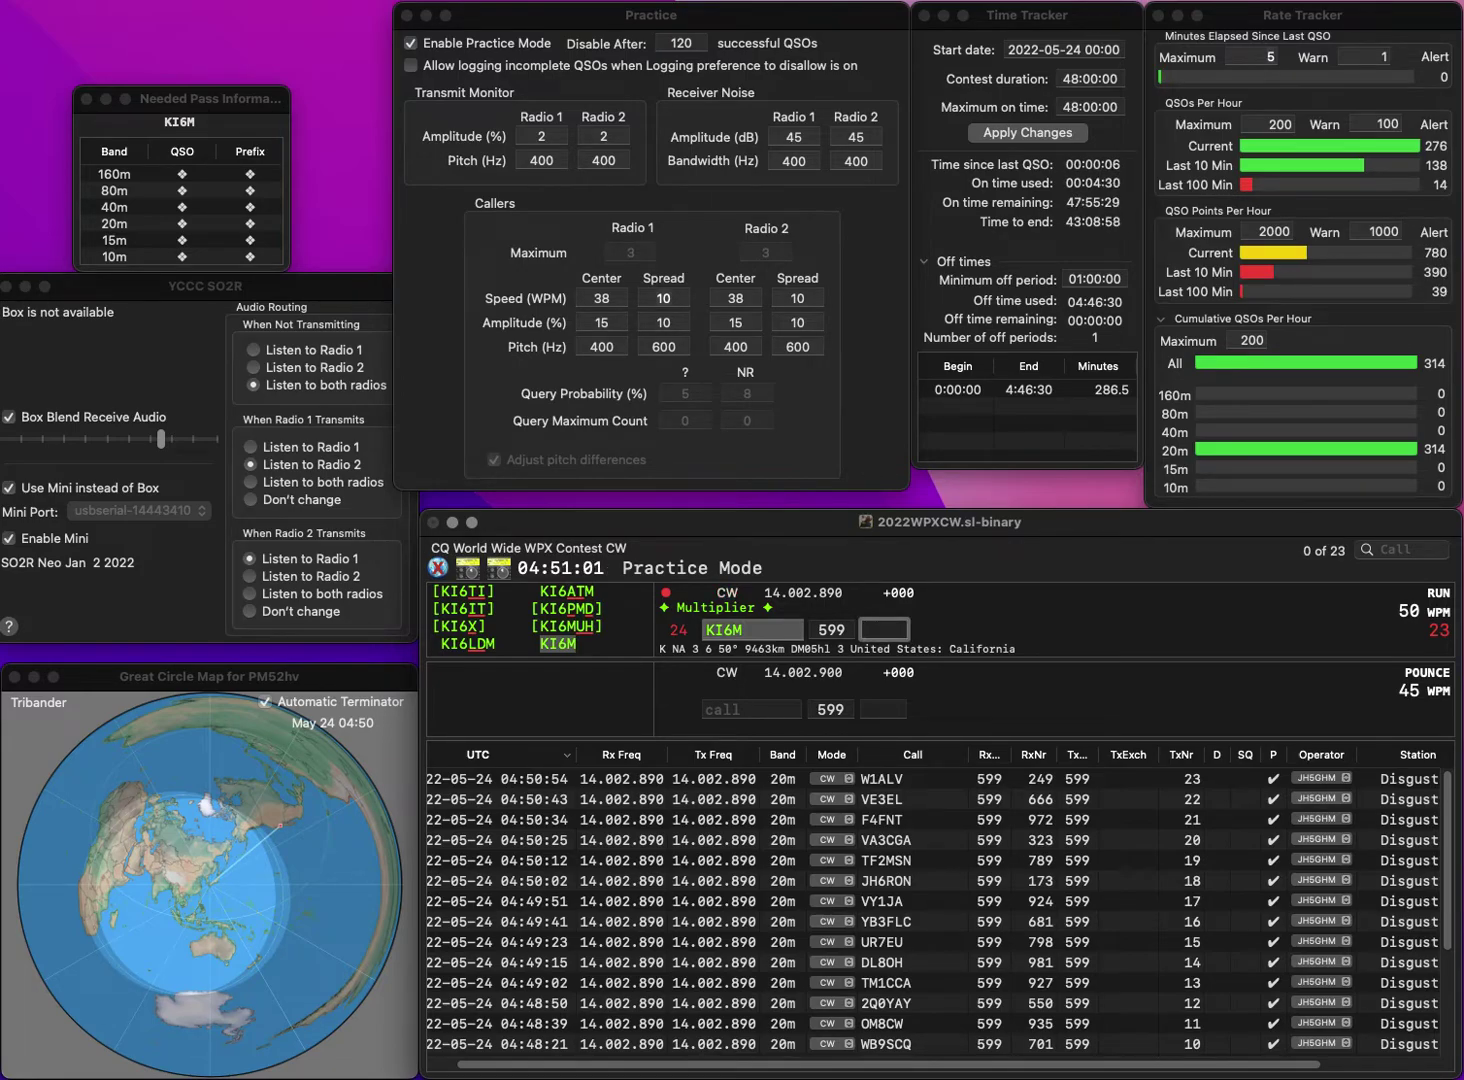
{"action": "type", "text": "61"}
{"action": "key", "text": "Return"}
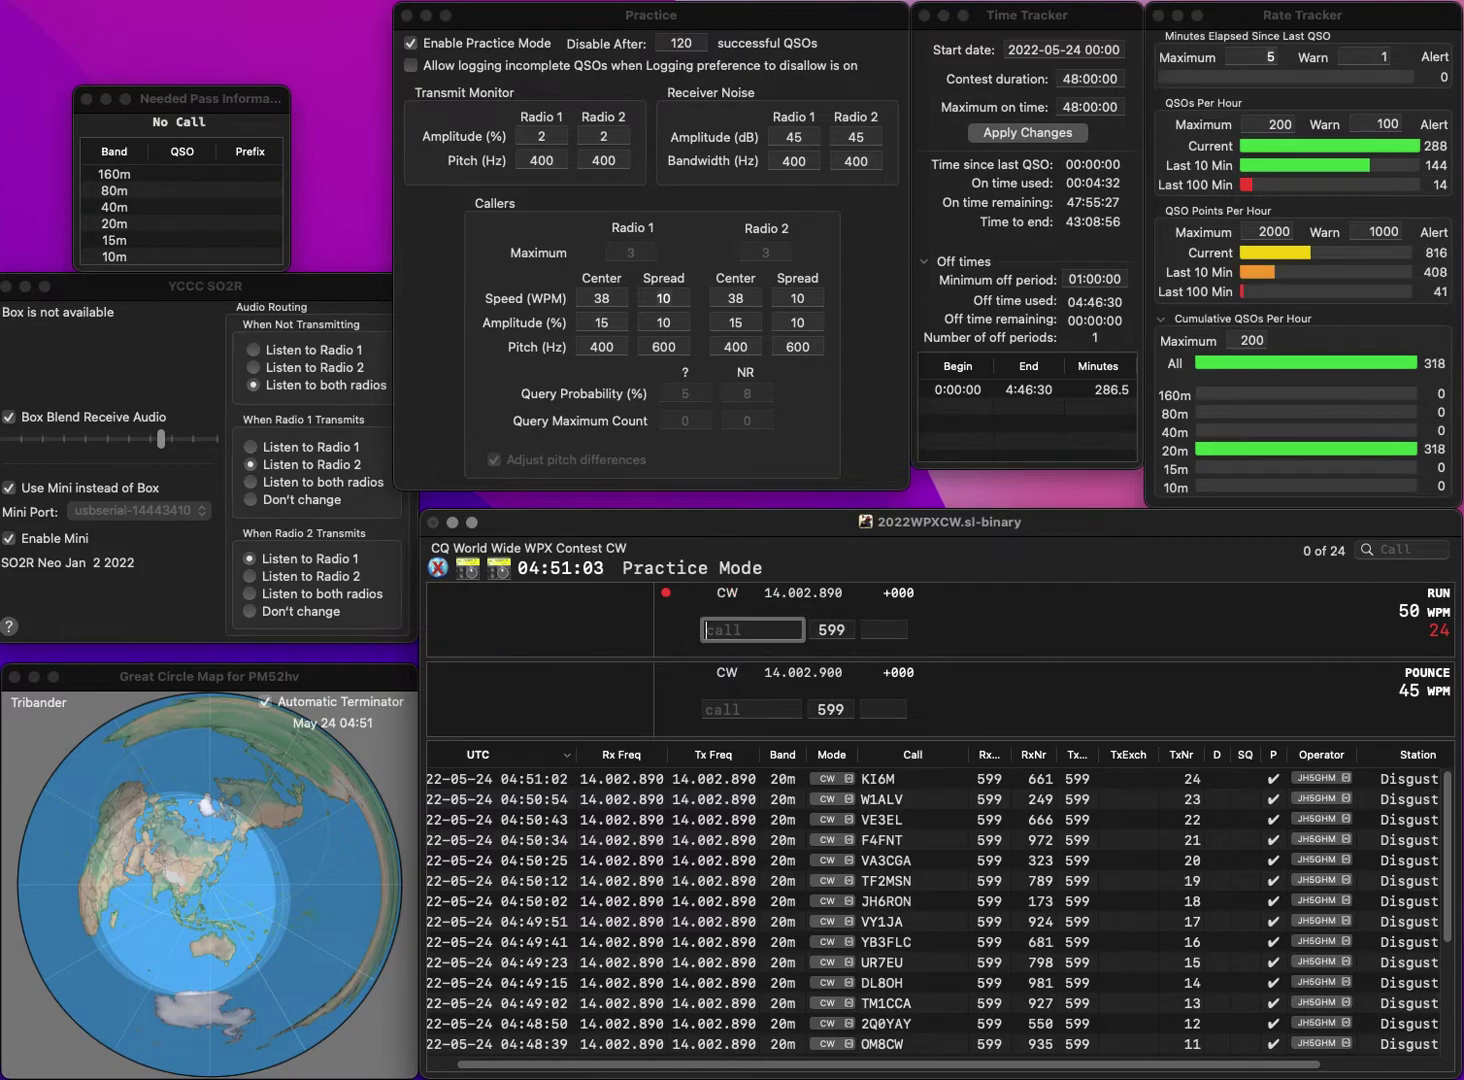
- Log a contact with VK2I on the run radio with received number 212
{"action": "type", "text": "VK2I"}
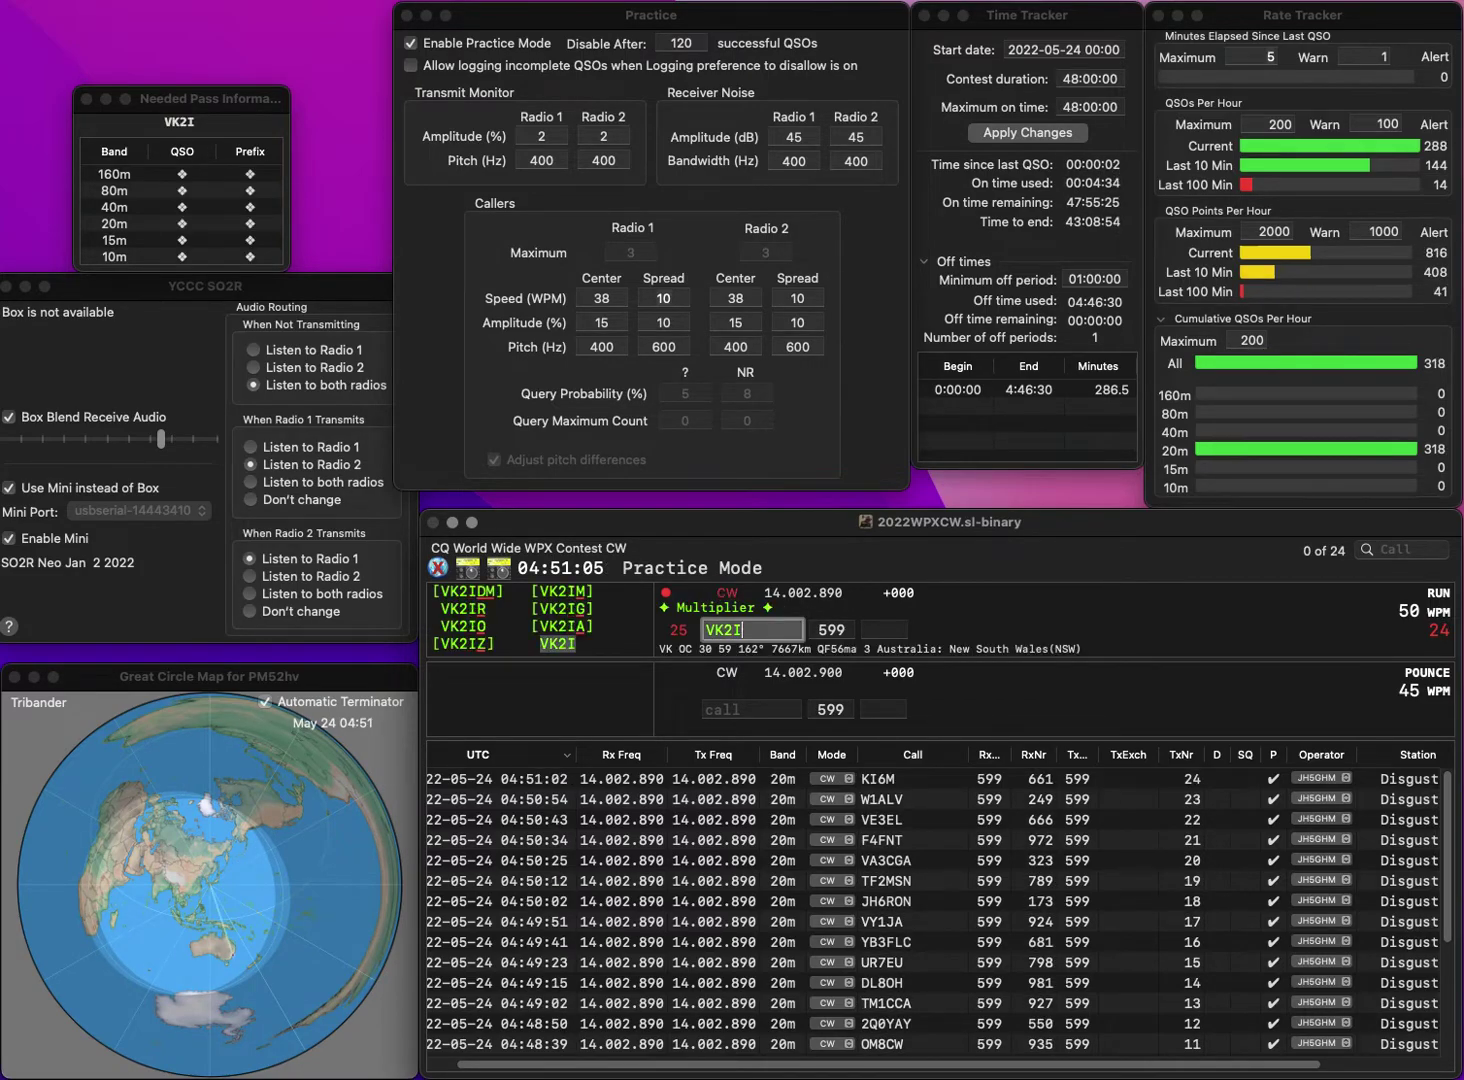
{"action": "key", "text": "space"}
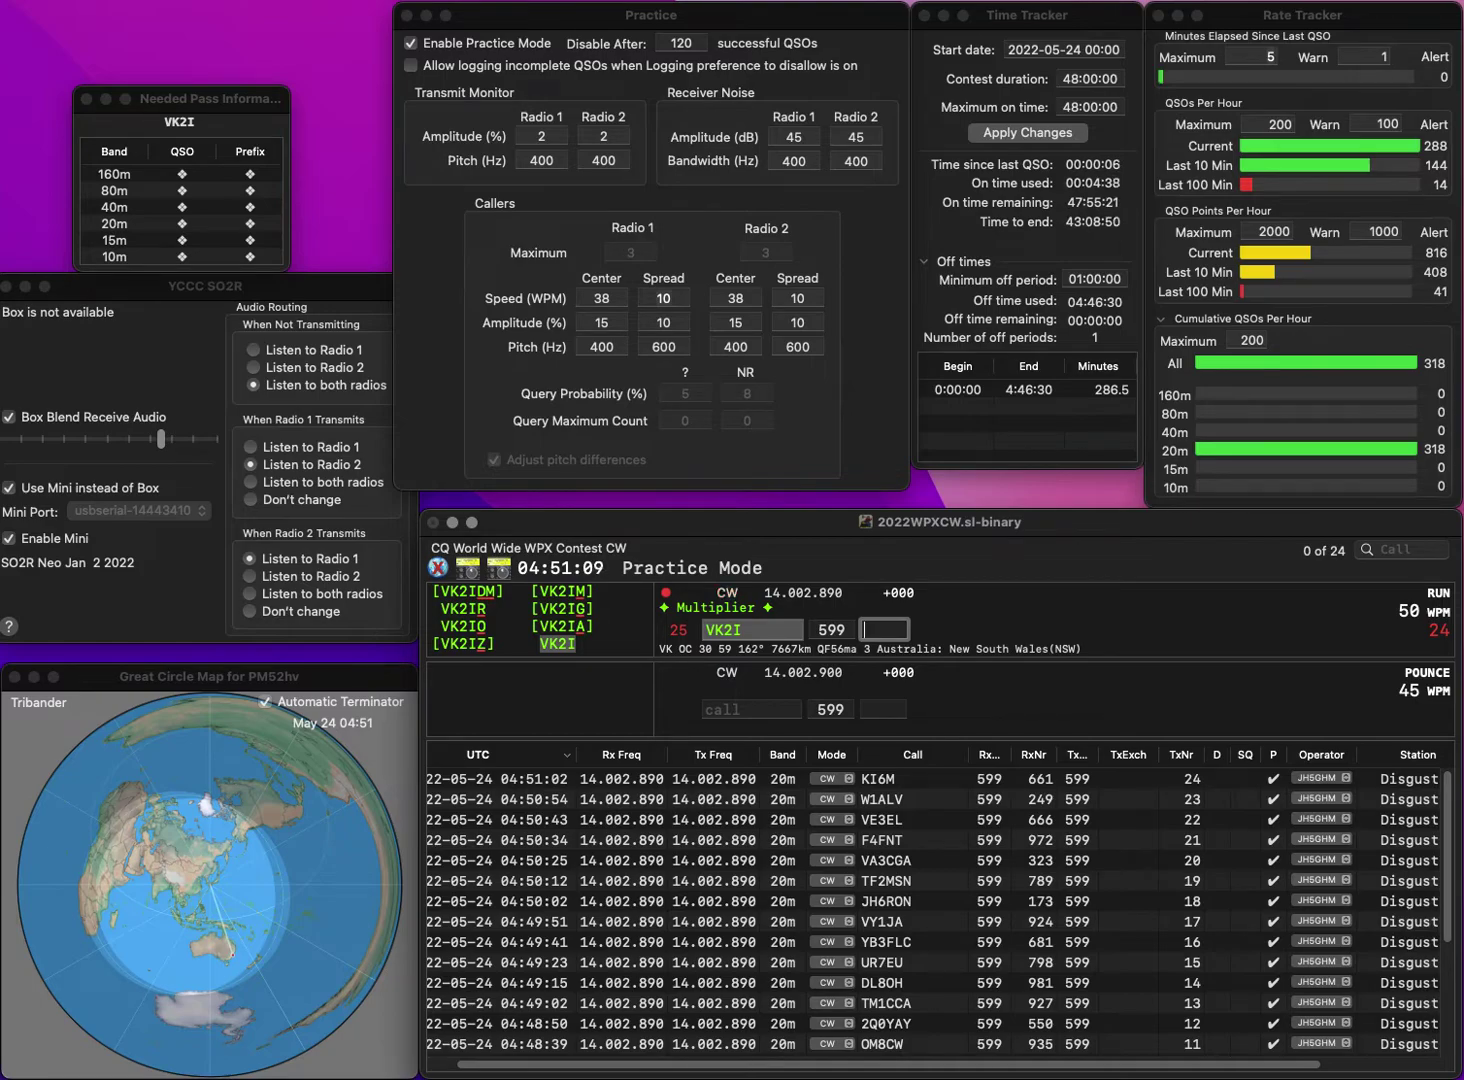
{"action": "type", "text": "212"}
{"action": "key", "text": "Return"}
{"action": "type", "text": "AA6PW"}
{"action": "key", "text": "space"}
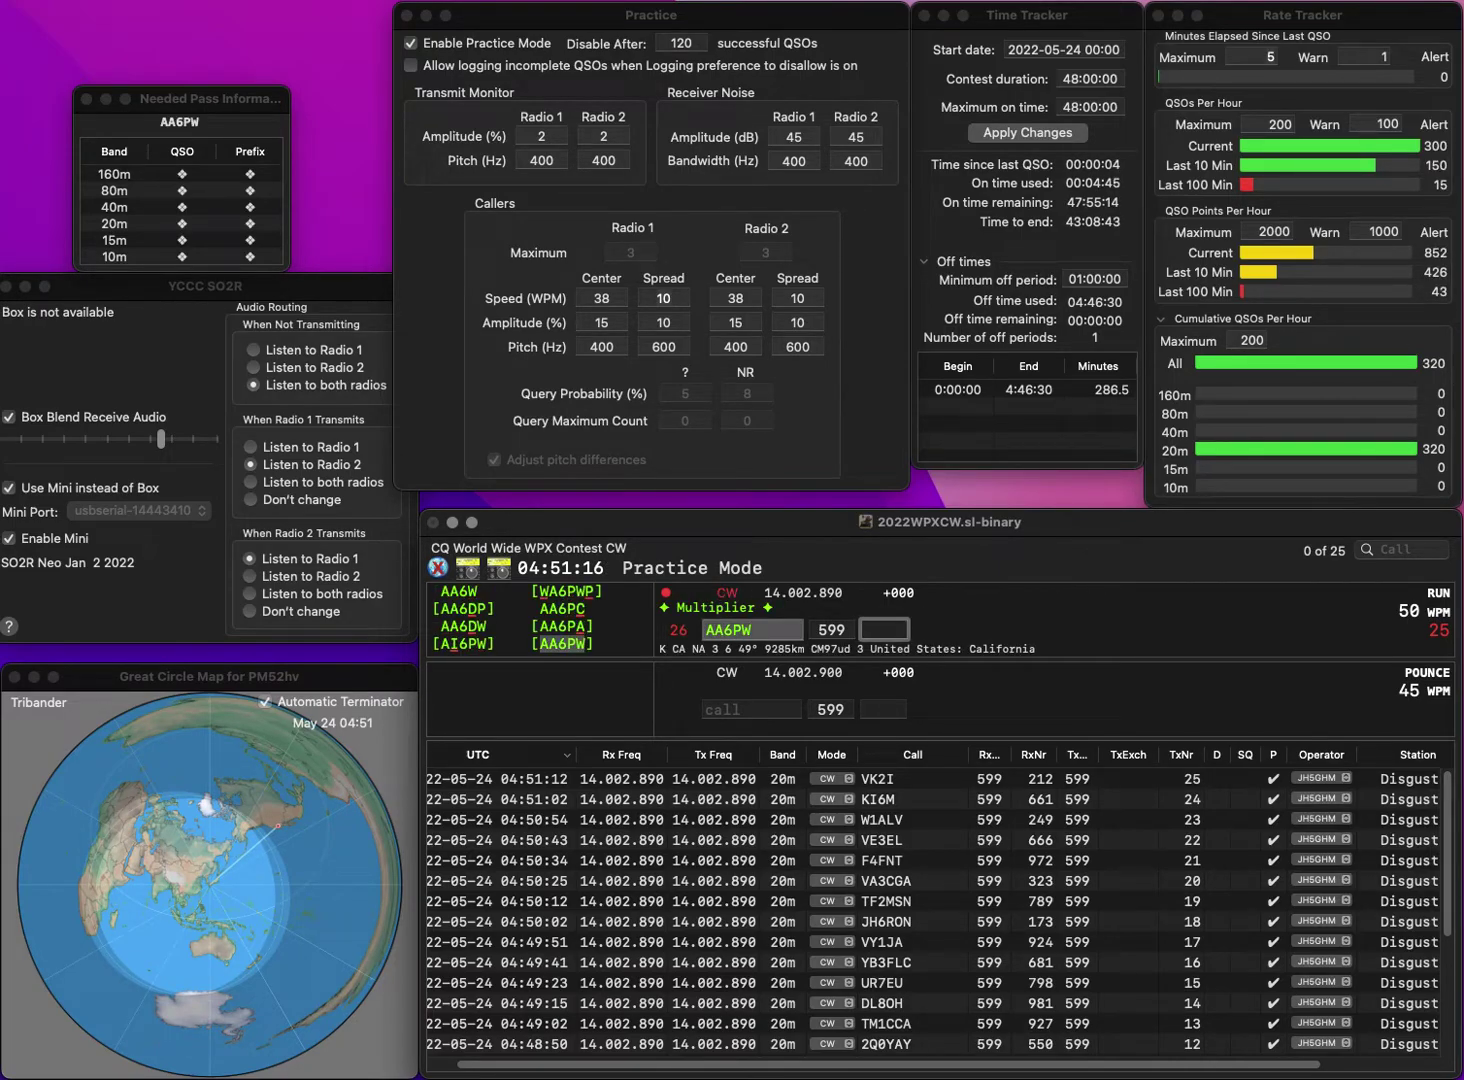
{"action": "type", "text": "117"}
{"action": "key", "text": "Return"}
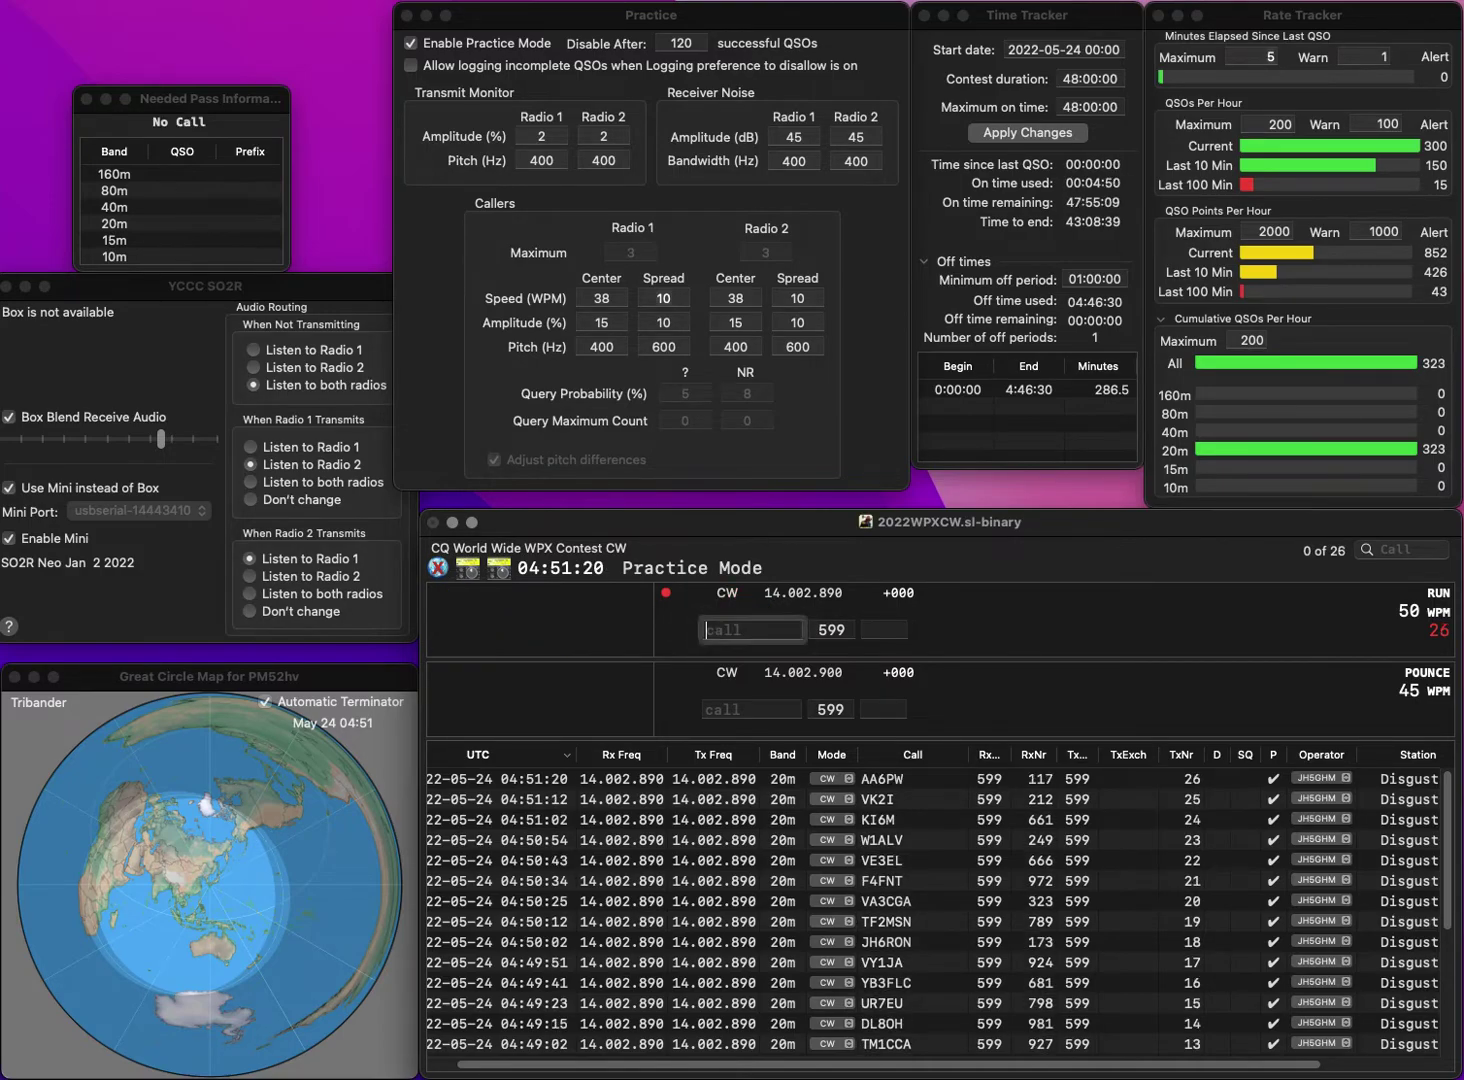
- Correct the copied call to OK1HFP on the run radio and log the contact with received number 552
{"action": "type", "text": "OK1"}
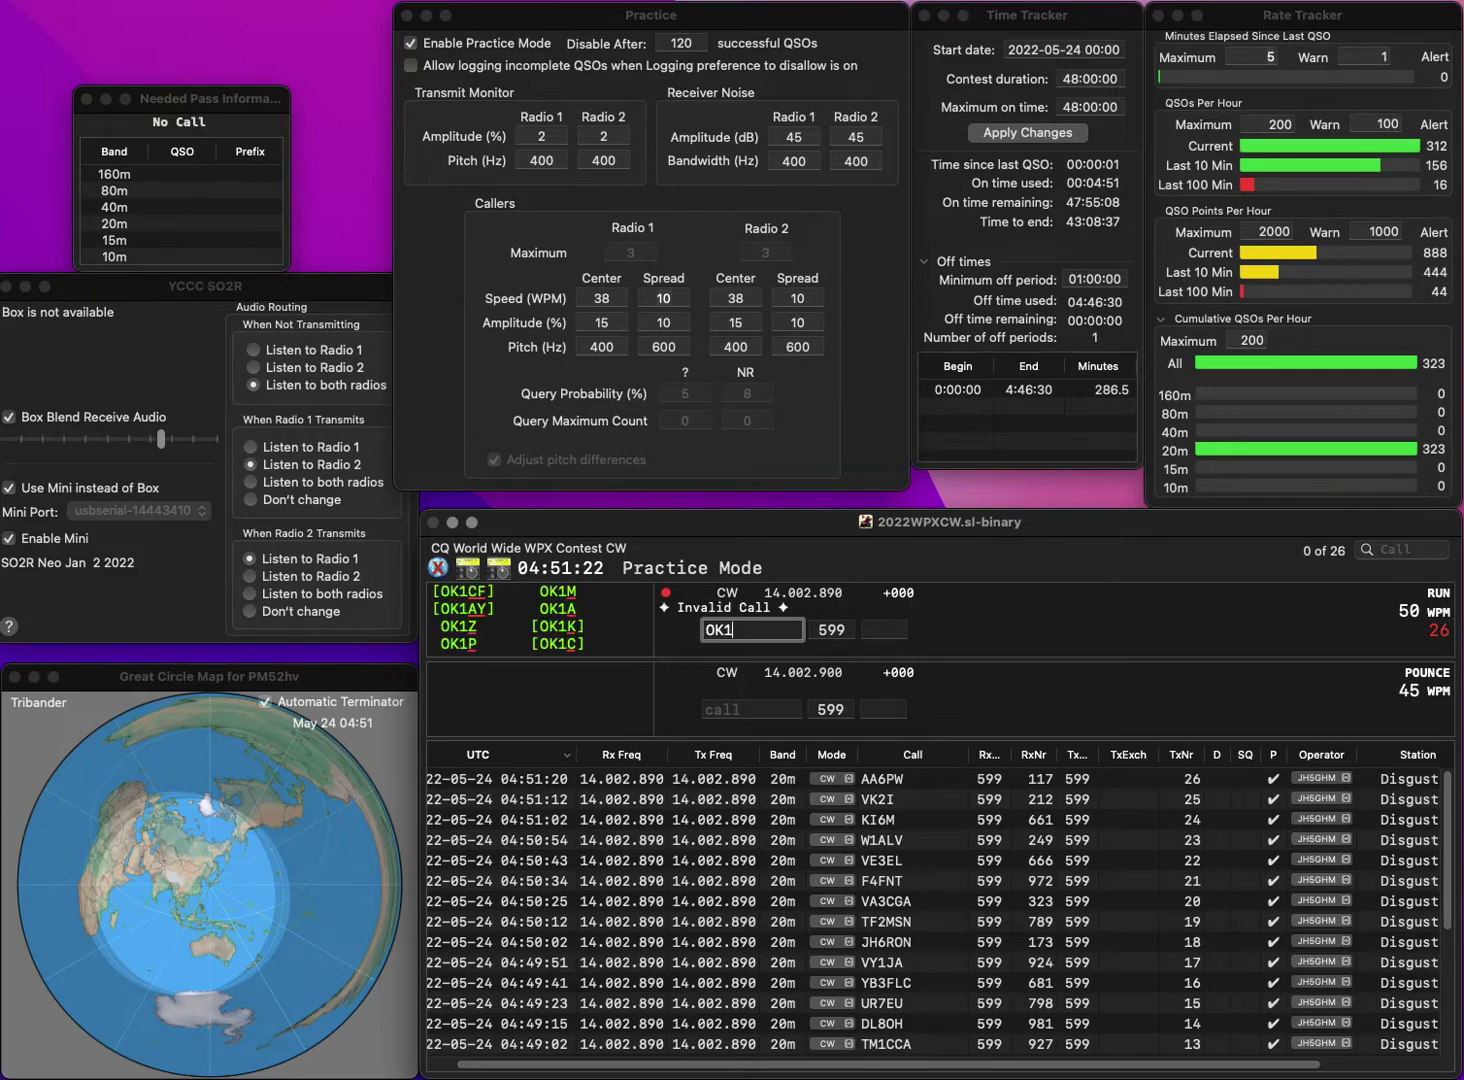
{"action": "type", "text": "SFP"}
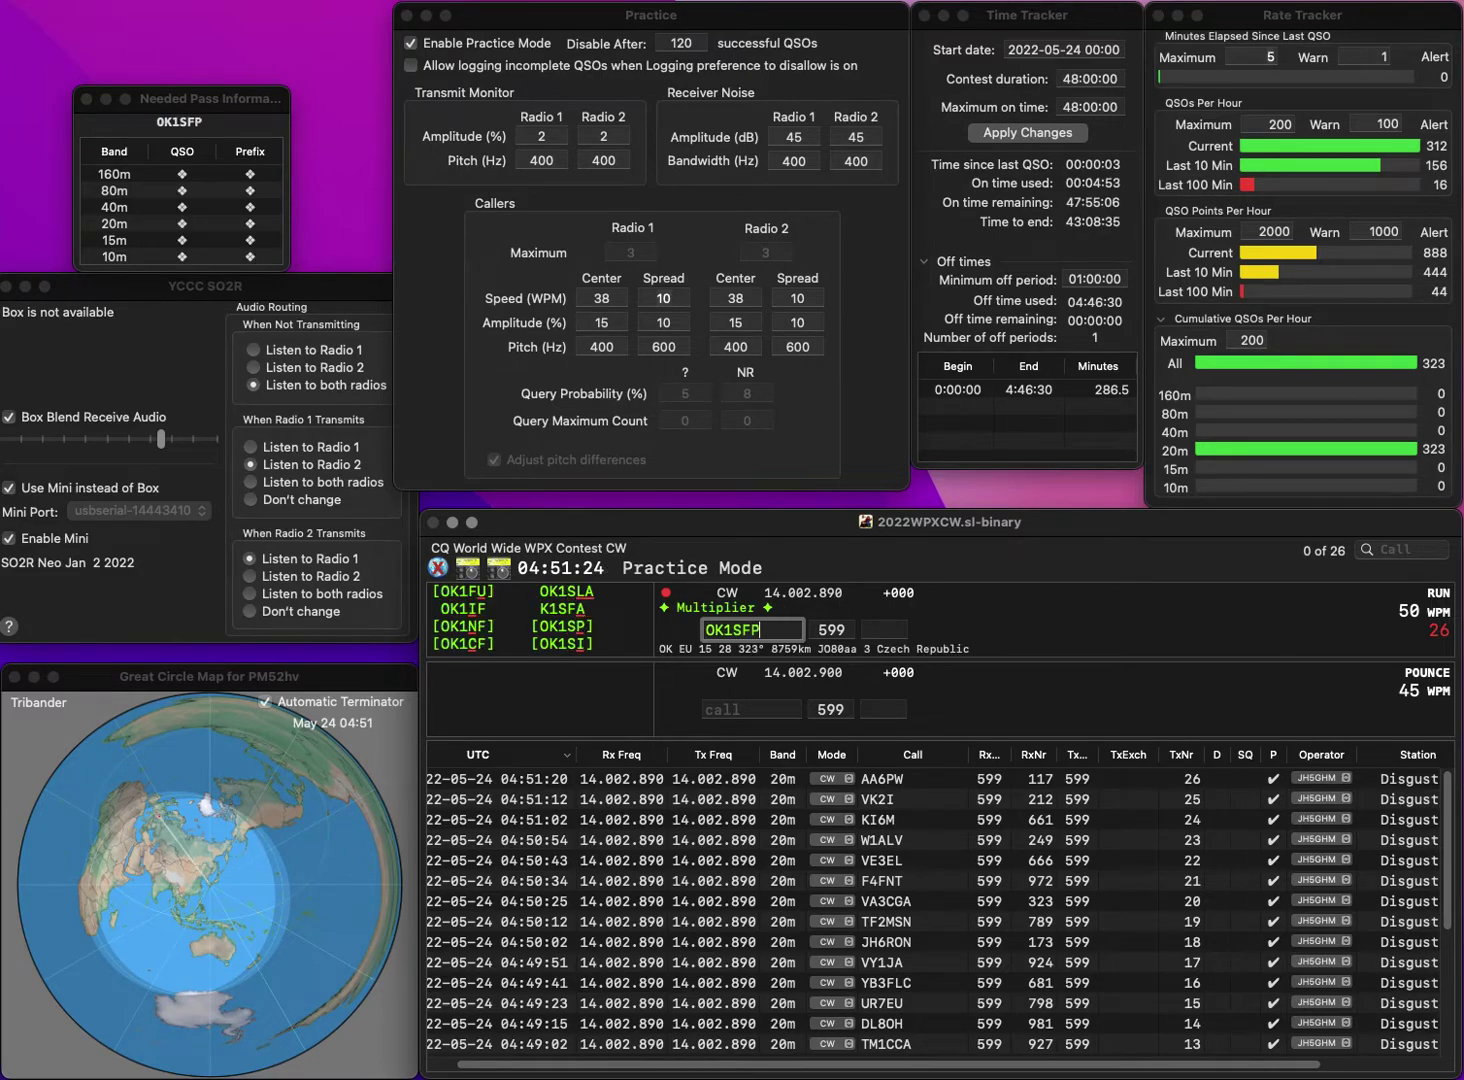
{"action": "key", "text": "Delete"}
{"action": "type", "text": "2"}
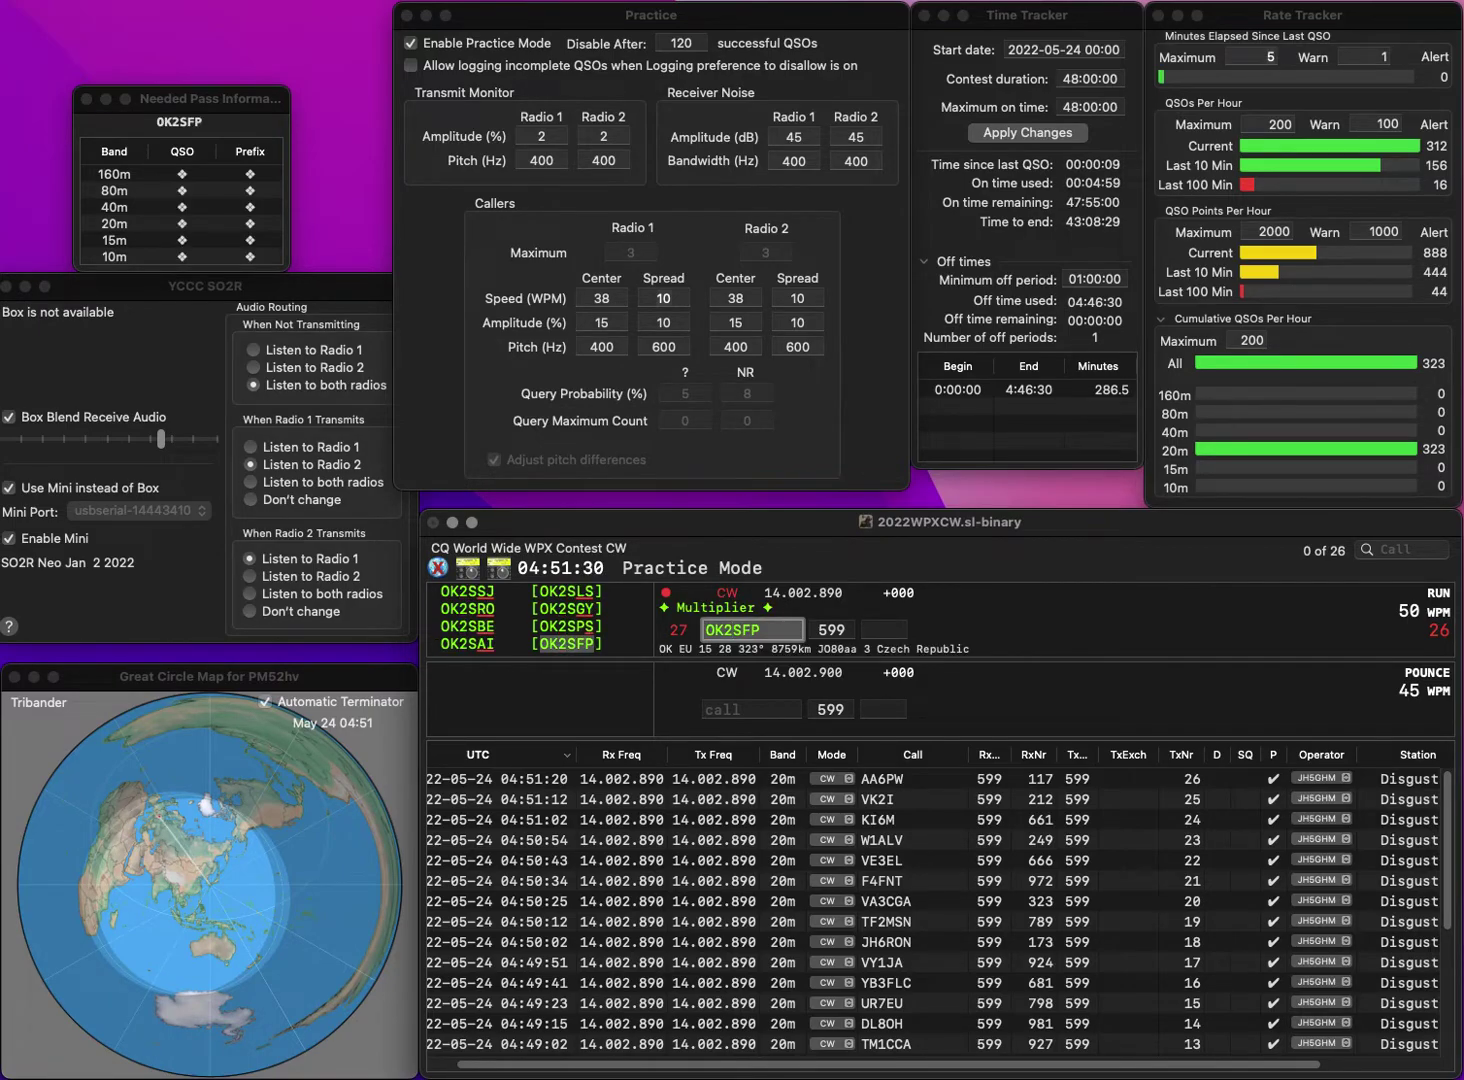
{"action": "key", "text": "BackSpace"}
{"action": "type", "text": "1"}
{"action": "key", "text": "Delete"}
{"action": "type", "text": "H"}
{"action": "key", "text": "Return"}
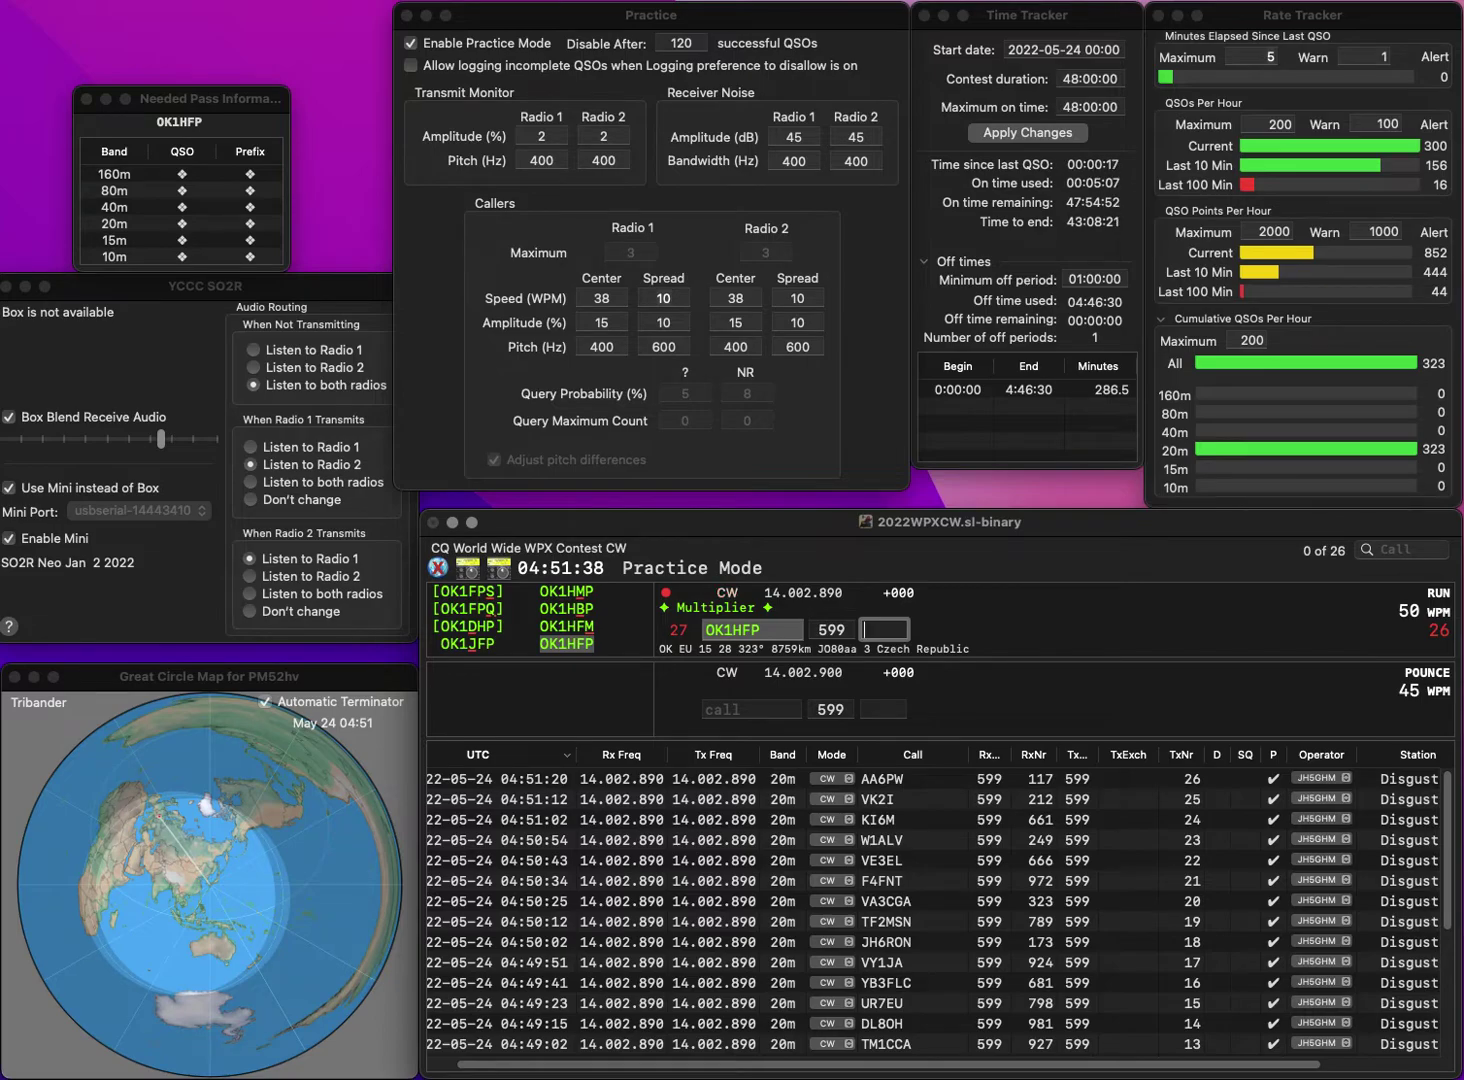
{"action": "type", "text": "552"}
{"action": "key", "text": "Return"}
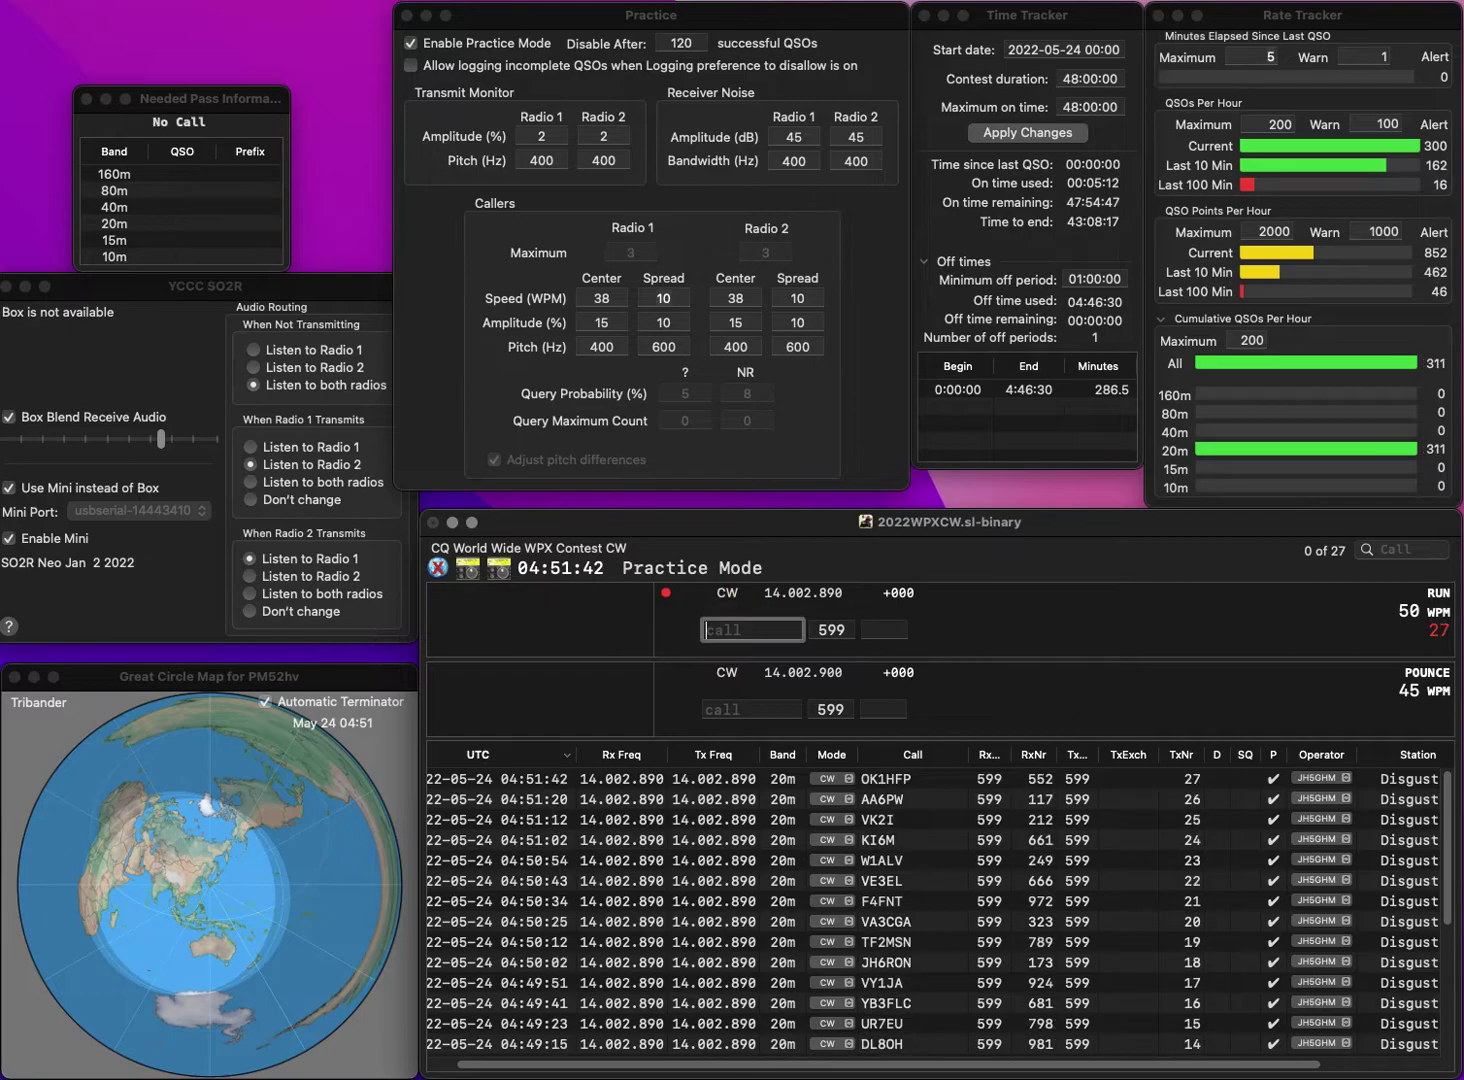
- Correct the copied call to MM1PTT on the run radio and log the contact with received number 809
{"action": "type", "text": "MOPTT"}
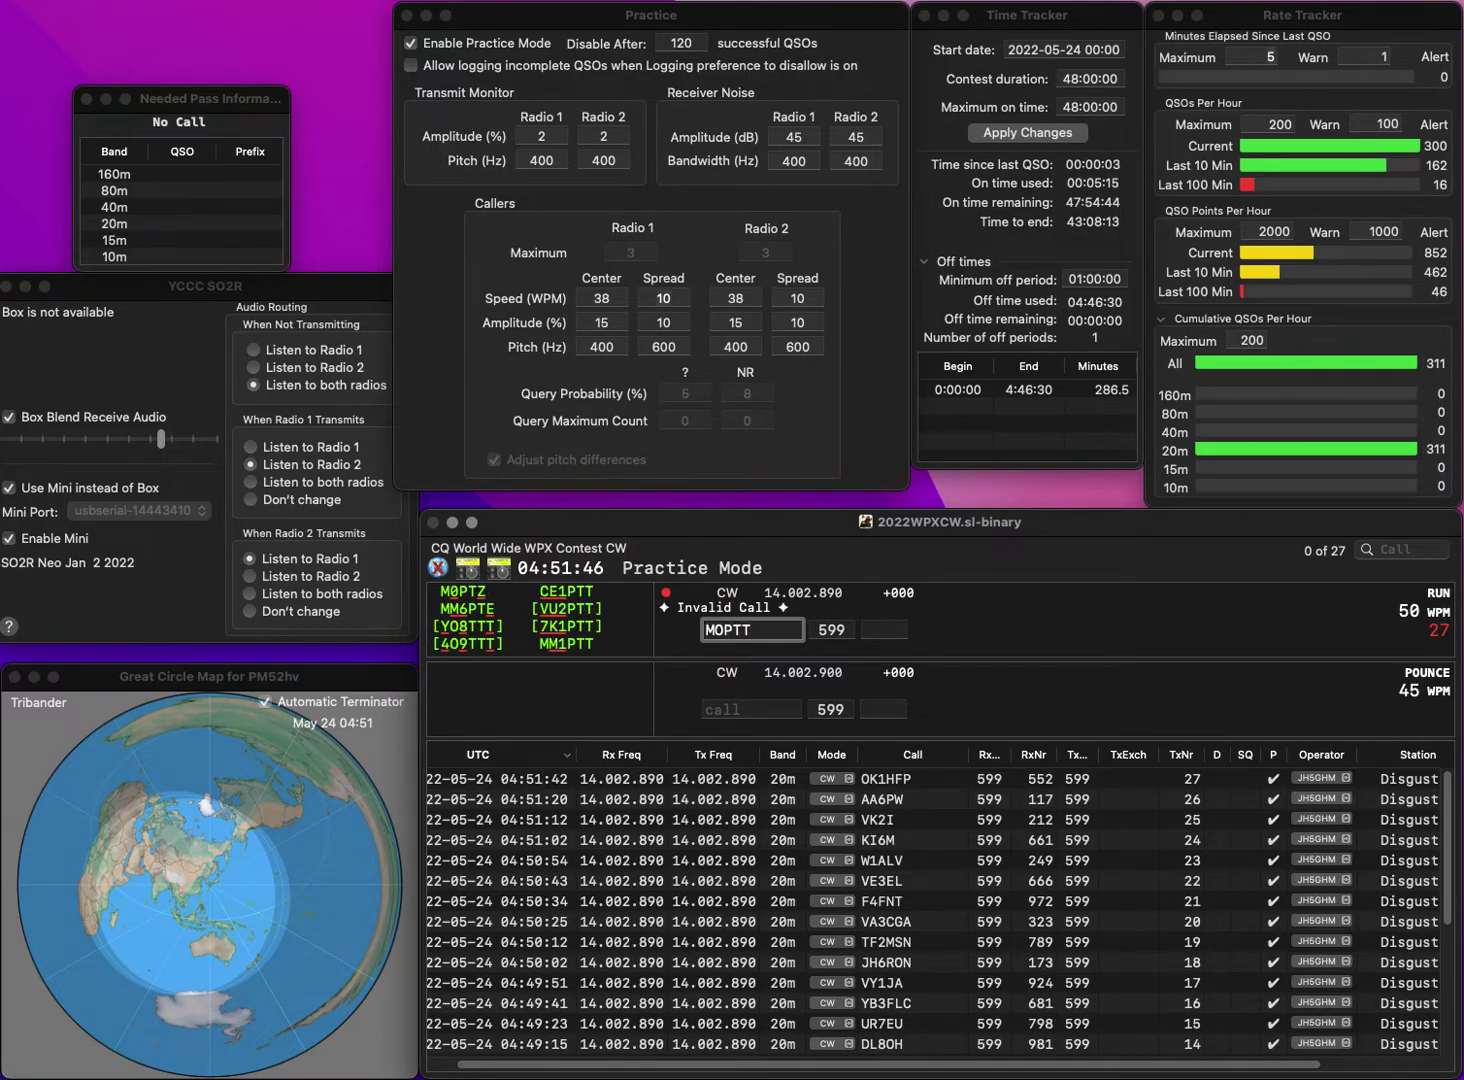
{"action": "left_click", "coordinate": [712, 630]}
{"action": "key", "text": "Delete"}
{"action": "type", "text": "M1"}
{"action": "left_click", "coordinate": [884, 629]}
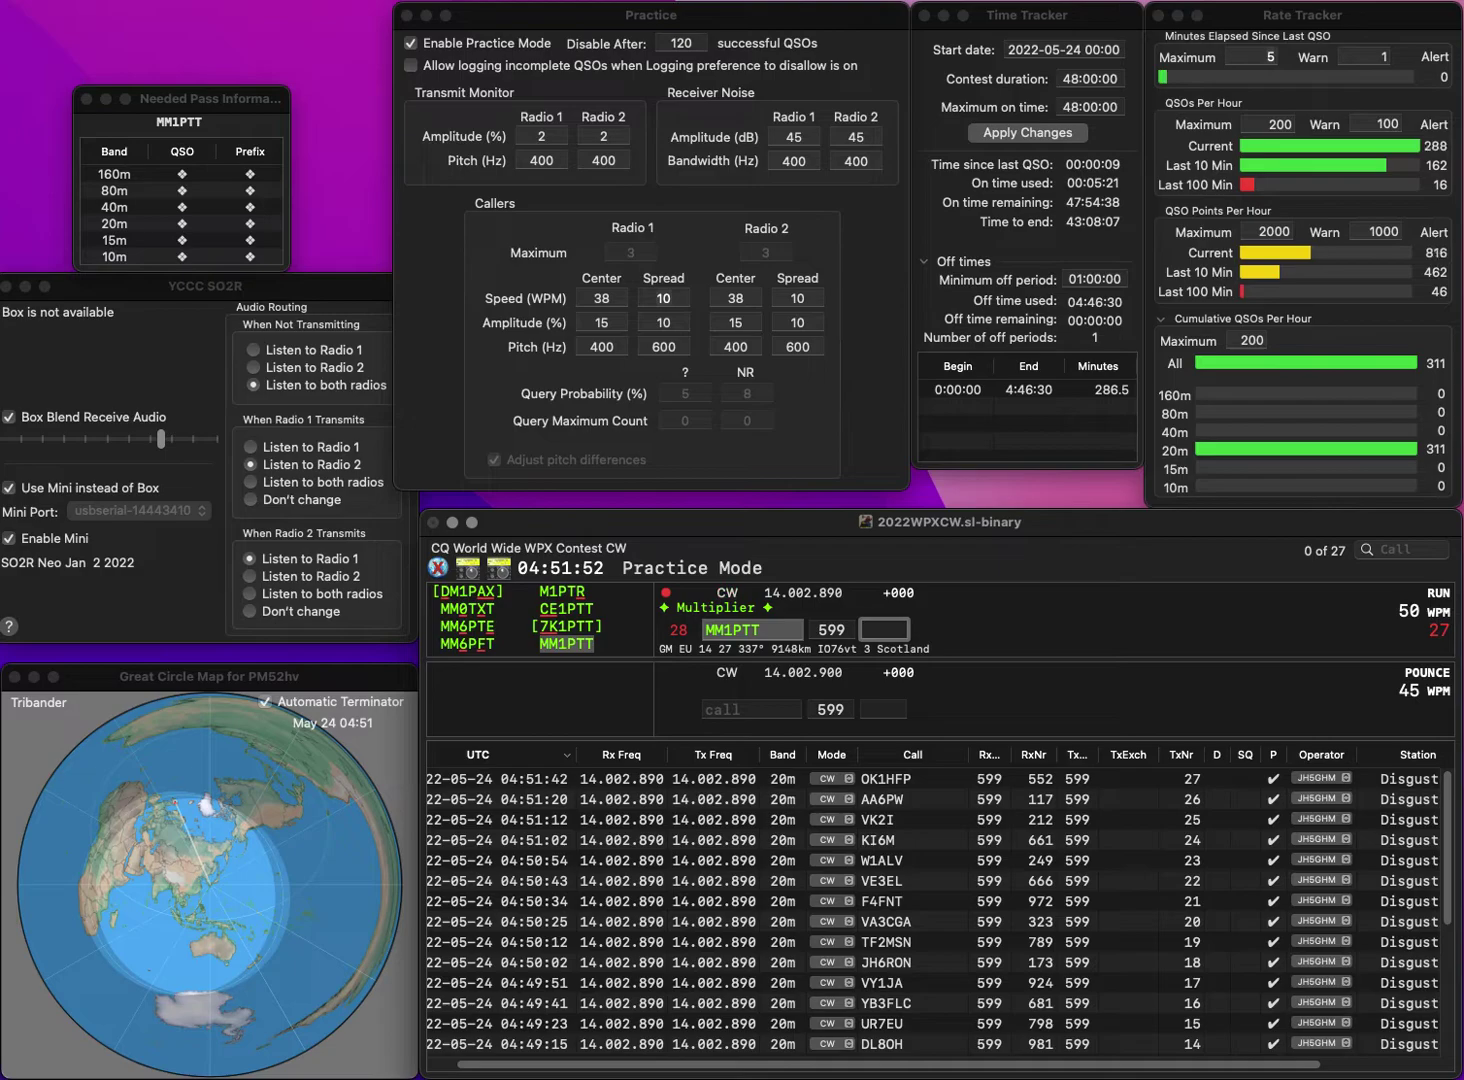
{"action": "type", "text": "809"}
{"action": "key", "text": "Return"}
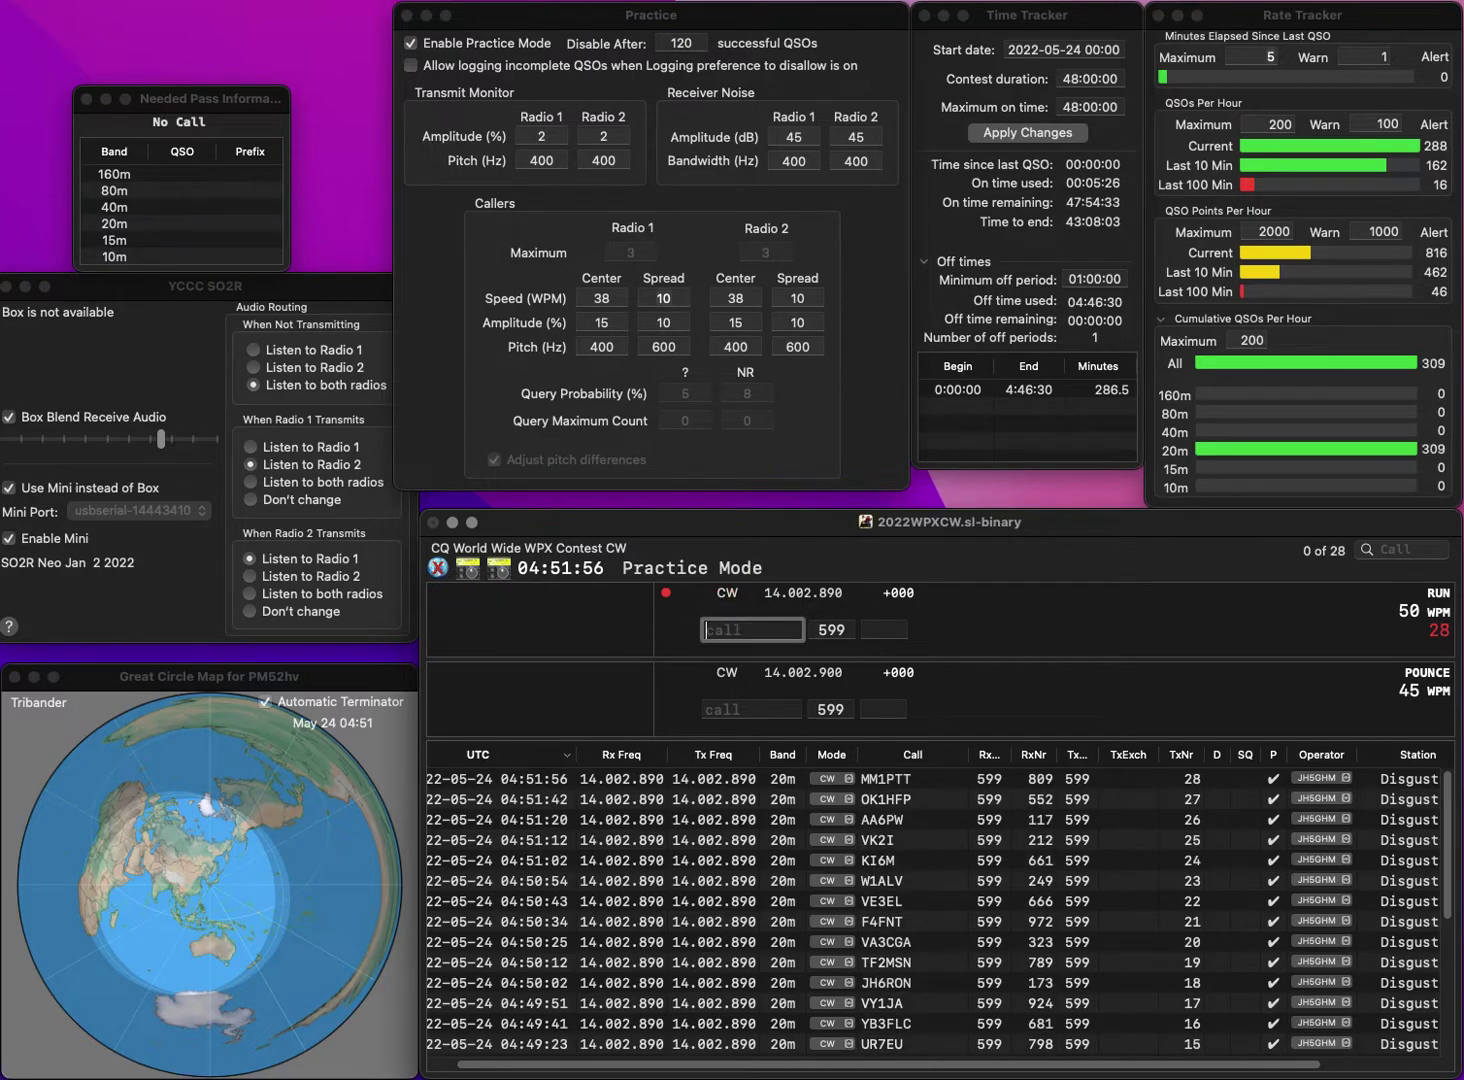
{"action": "type", "text": "OZP"}
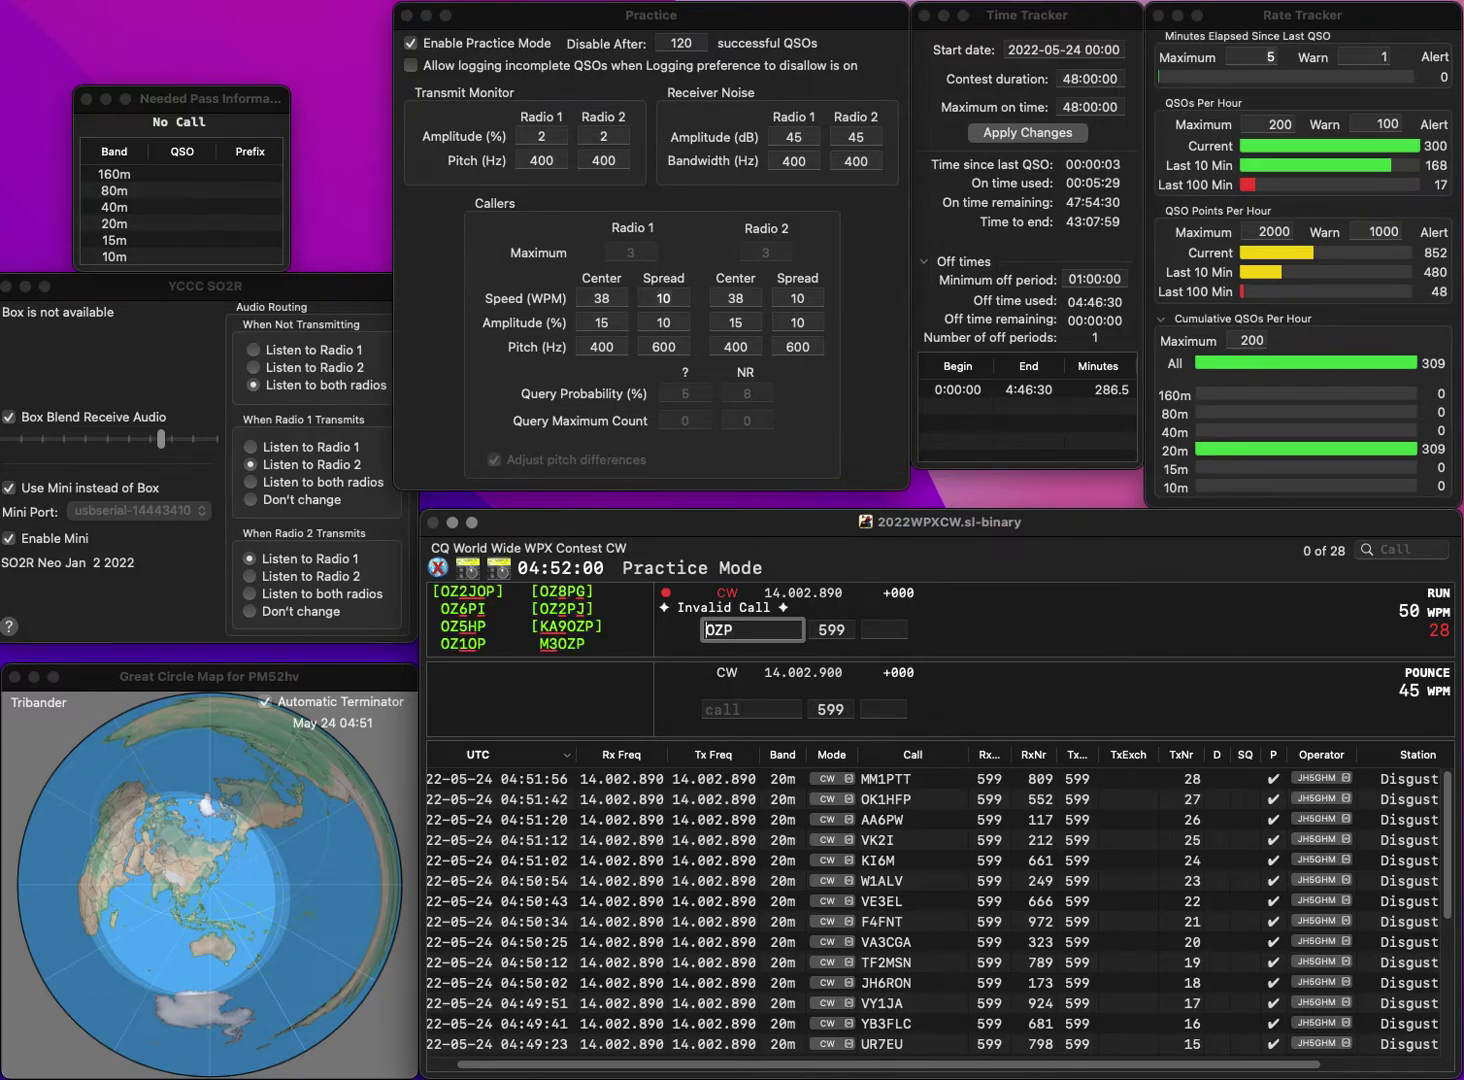
{"action": "type", "text": "M3"}
{"action": "key", "text": "space"}
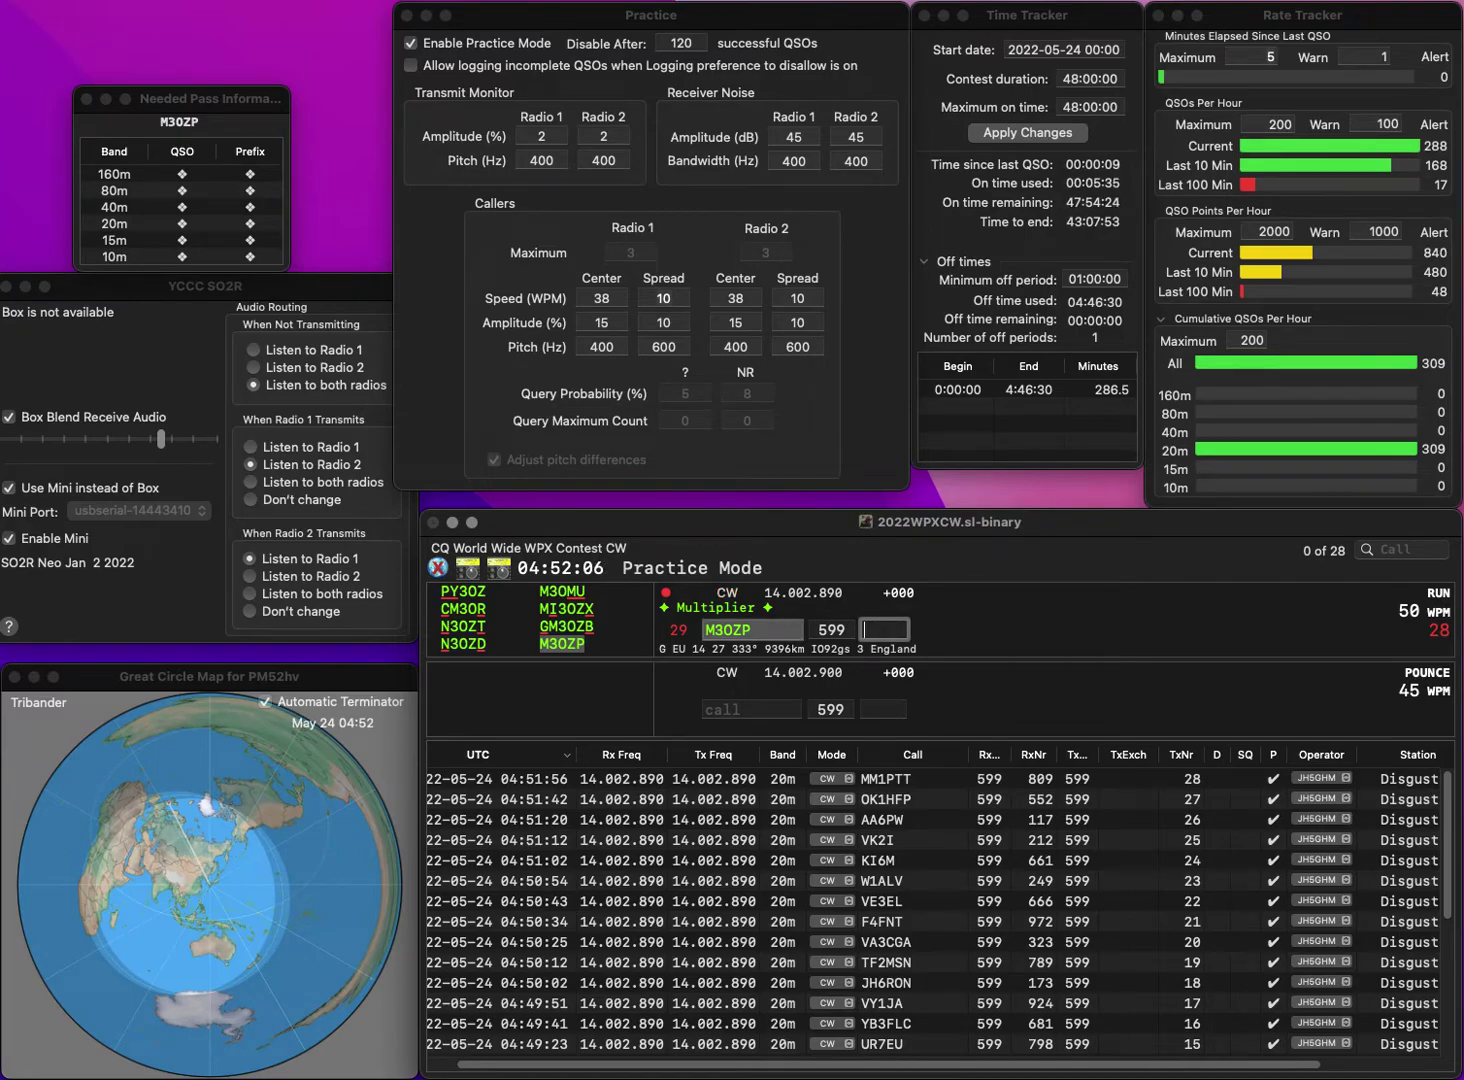
{"action": "type", "text": "70"}
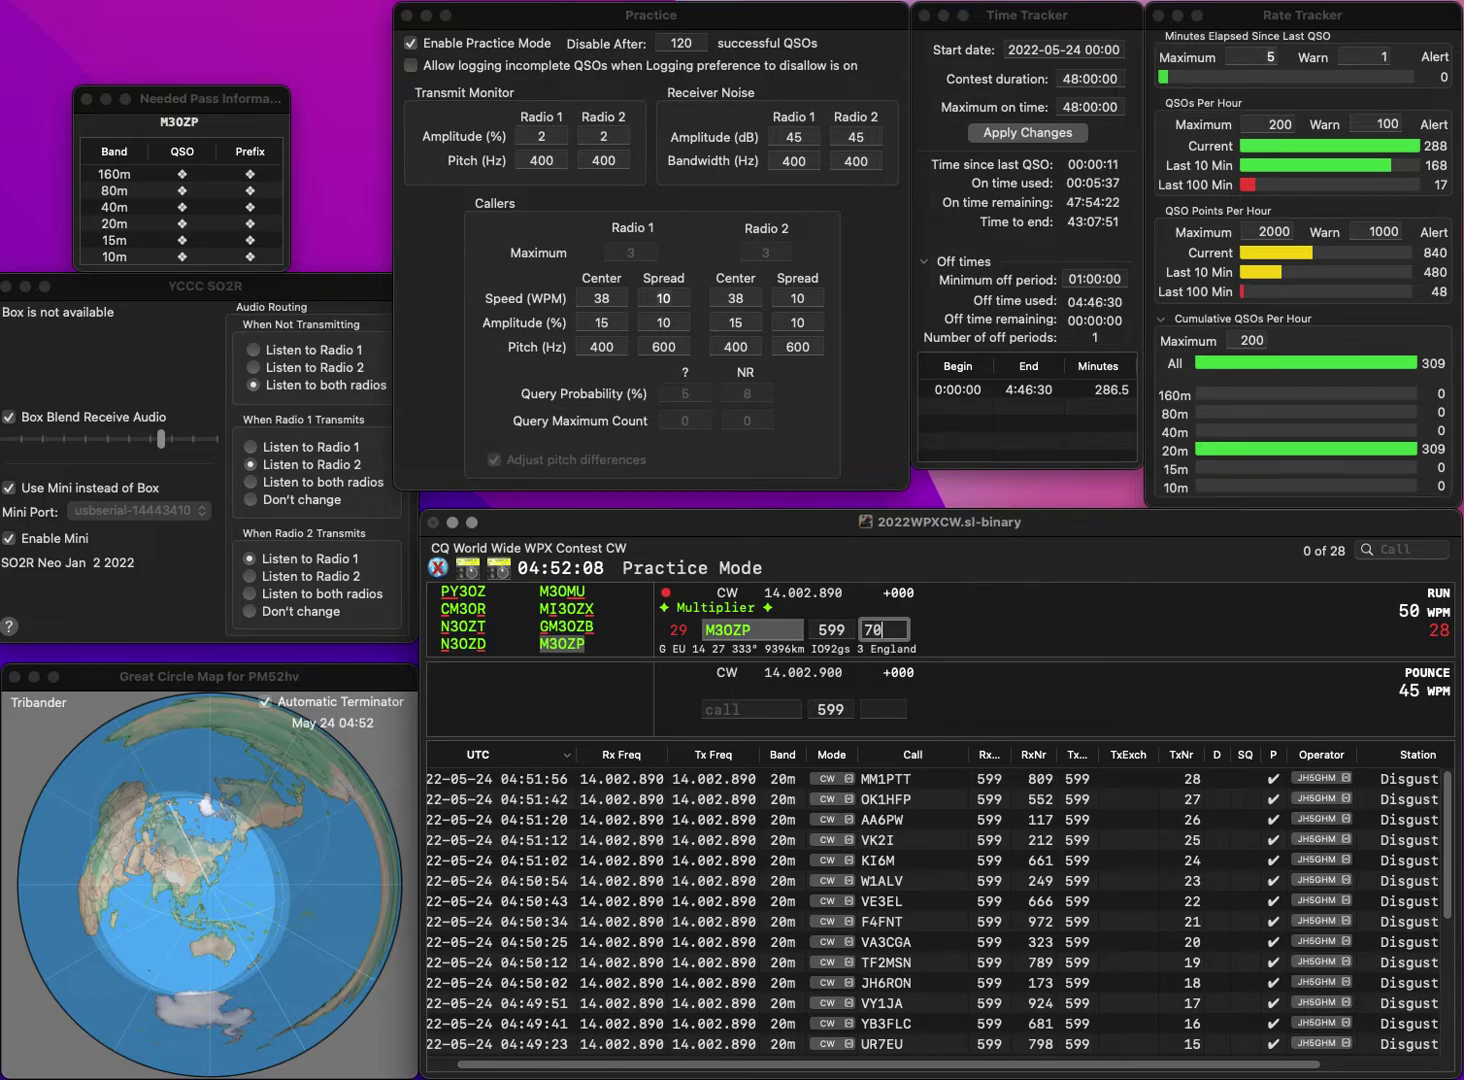
{"action": "key", "text": "Return"}
{"action": "type", "text": "K2WLS"}
{"action": "key", "text": "space"}
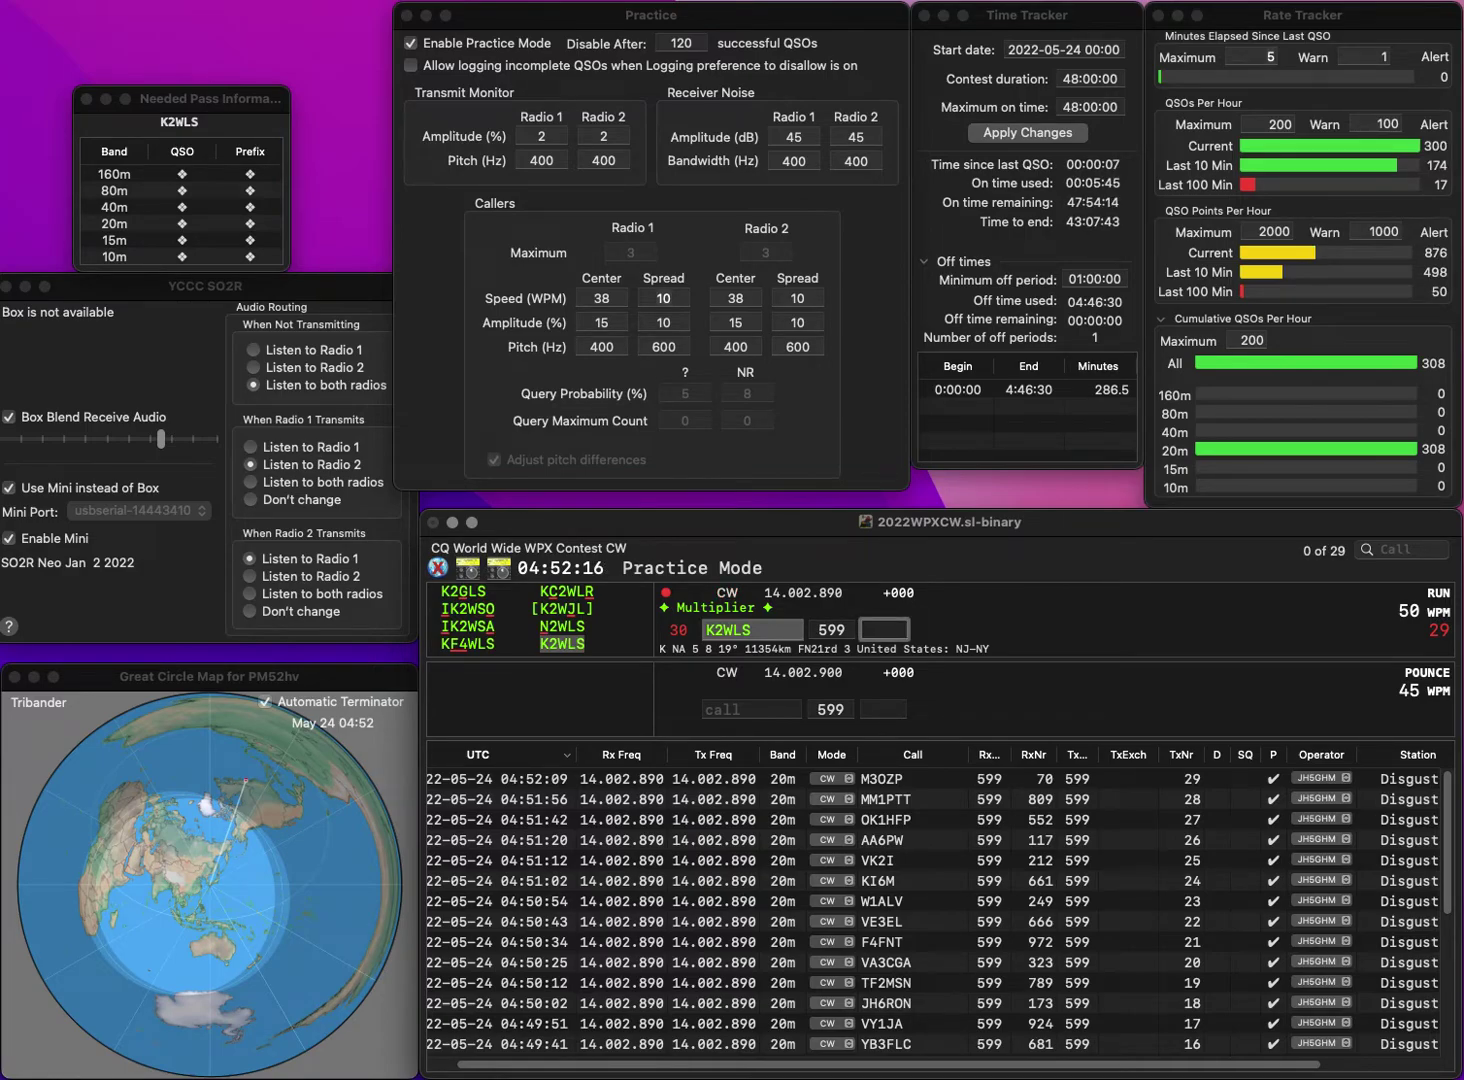
{"action": "type", "text": "856"}
{"action": "key", "text": "Return"}
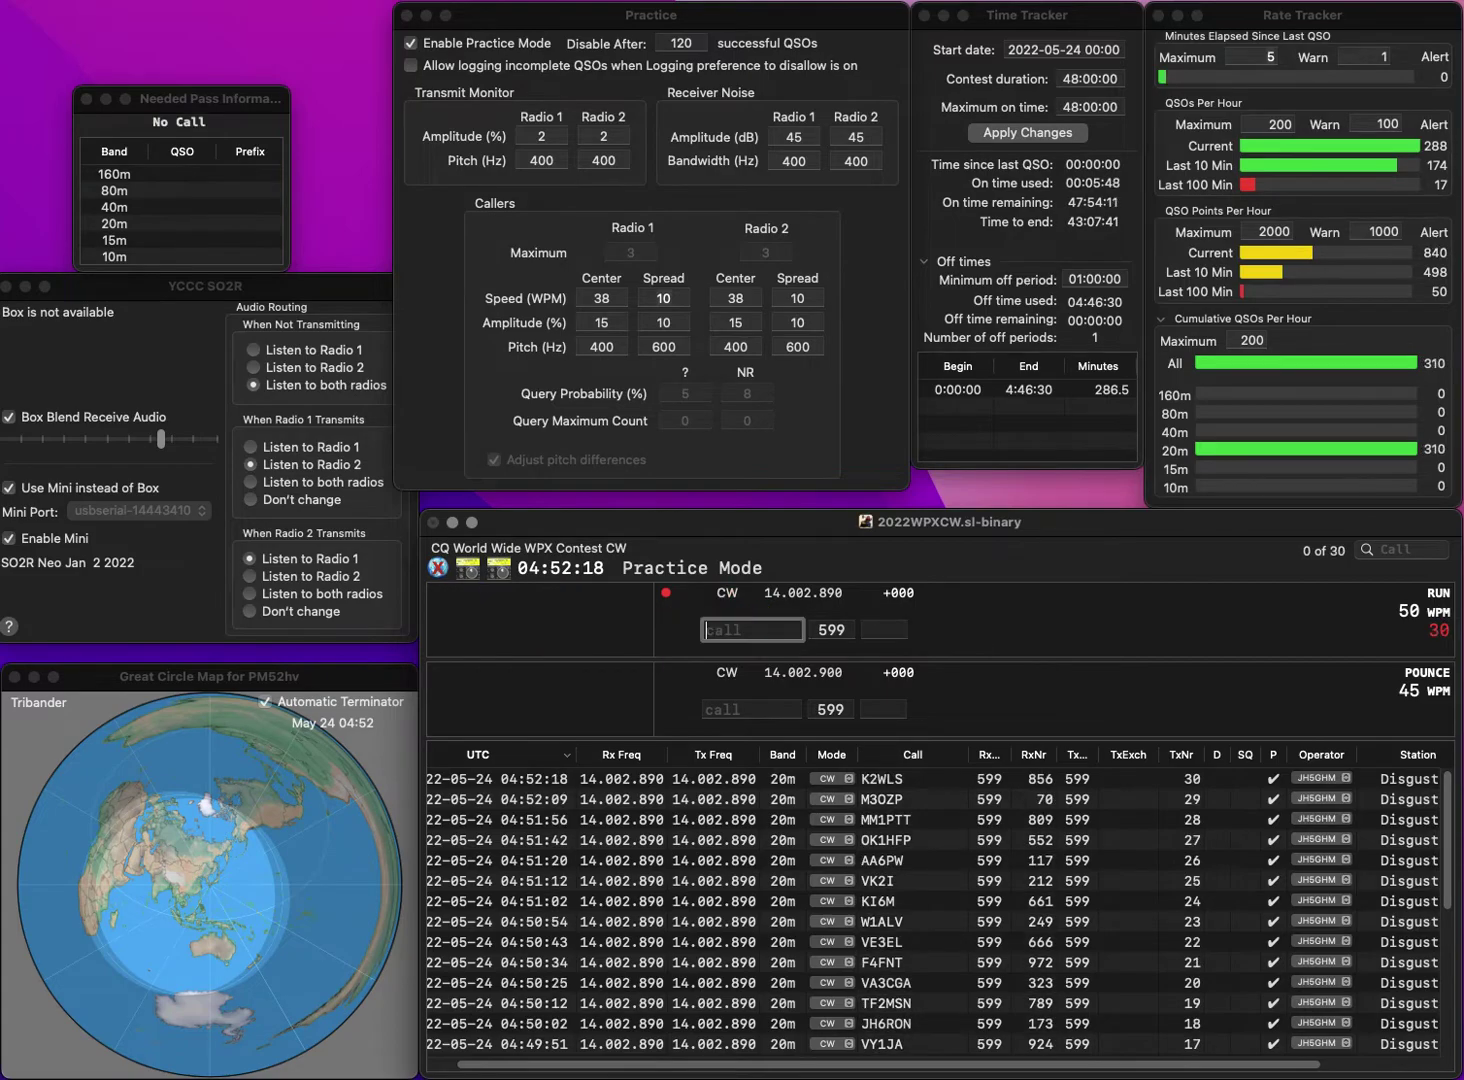
{"action": "type", "text": "VA3TBN"}
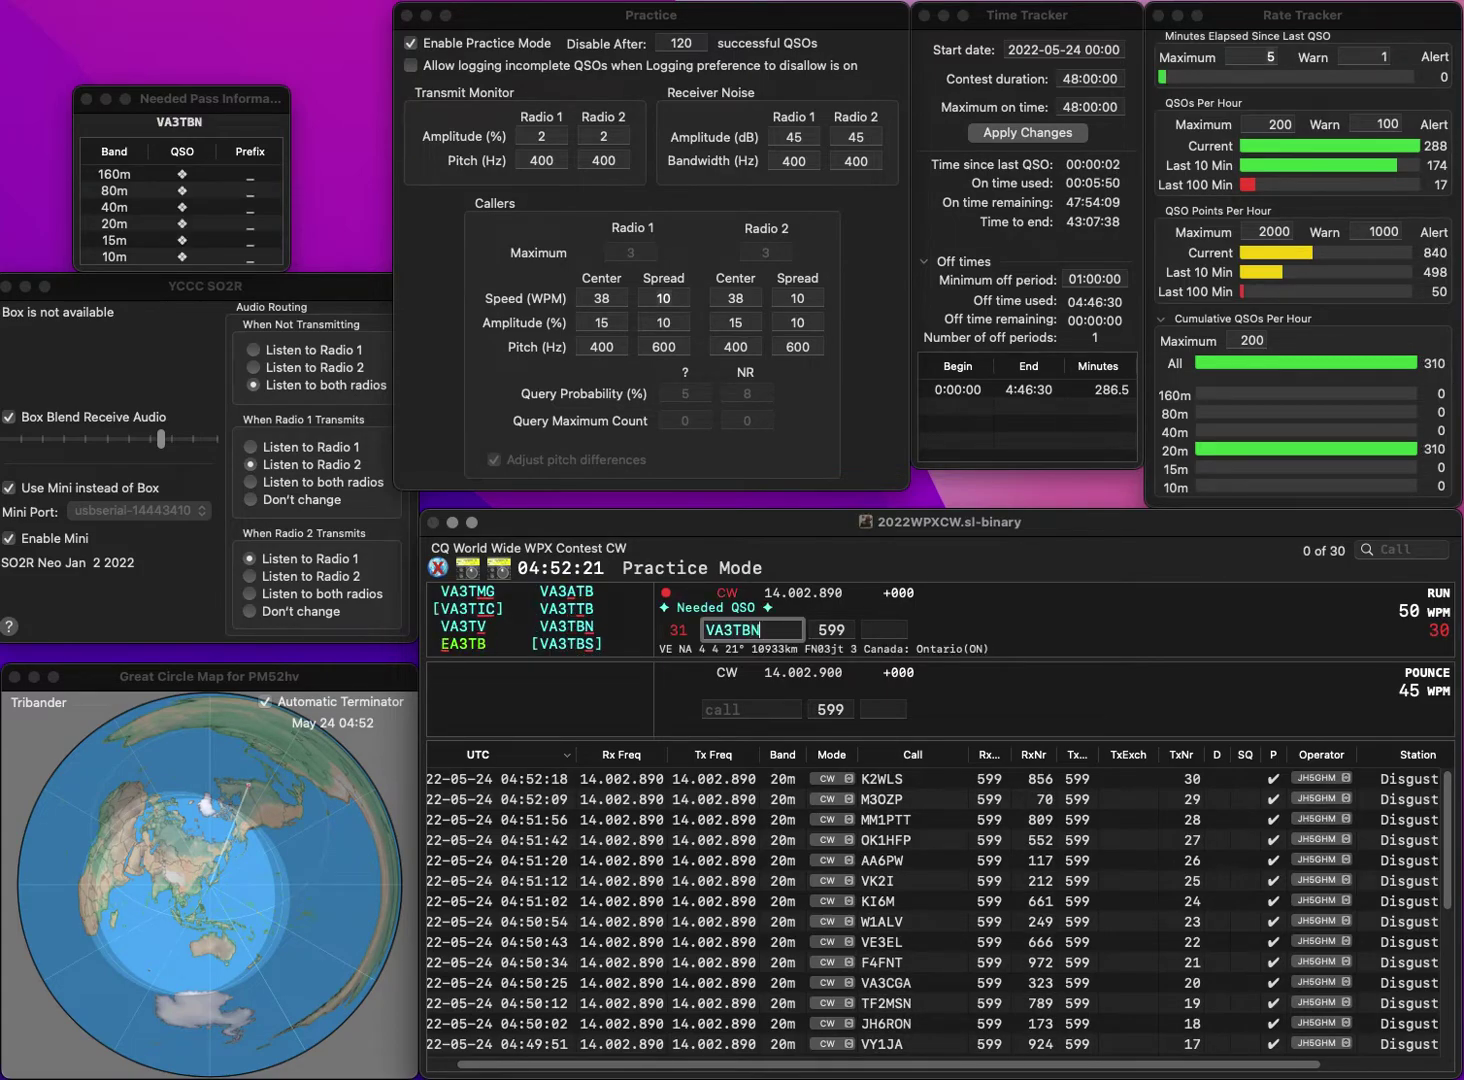
{"action": "key", "text": "Return"}
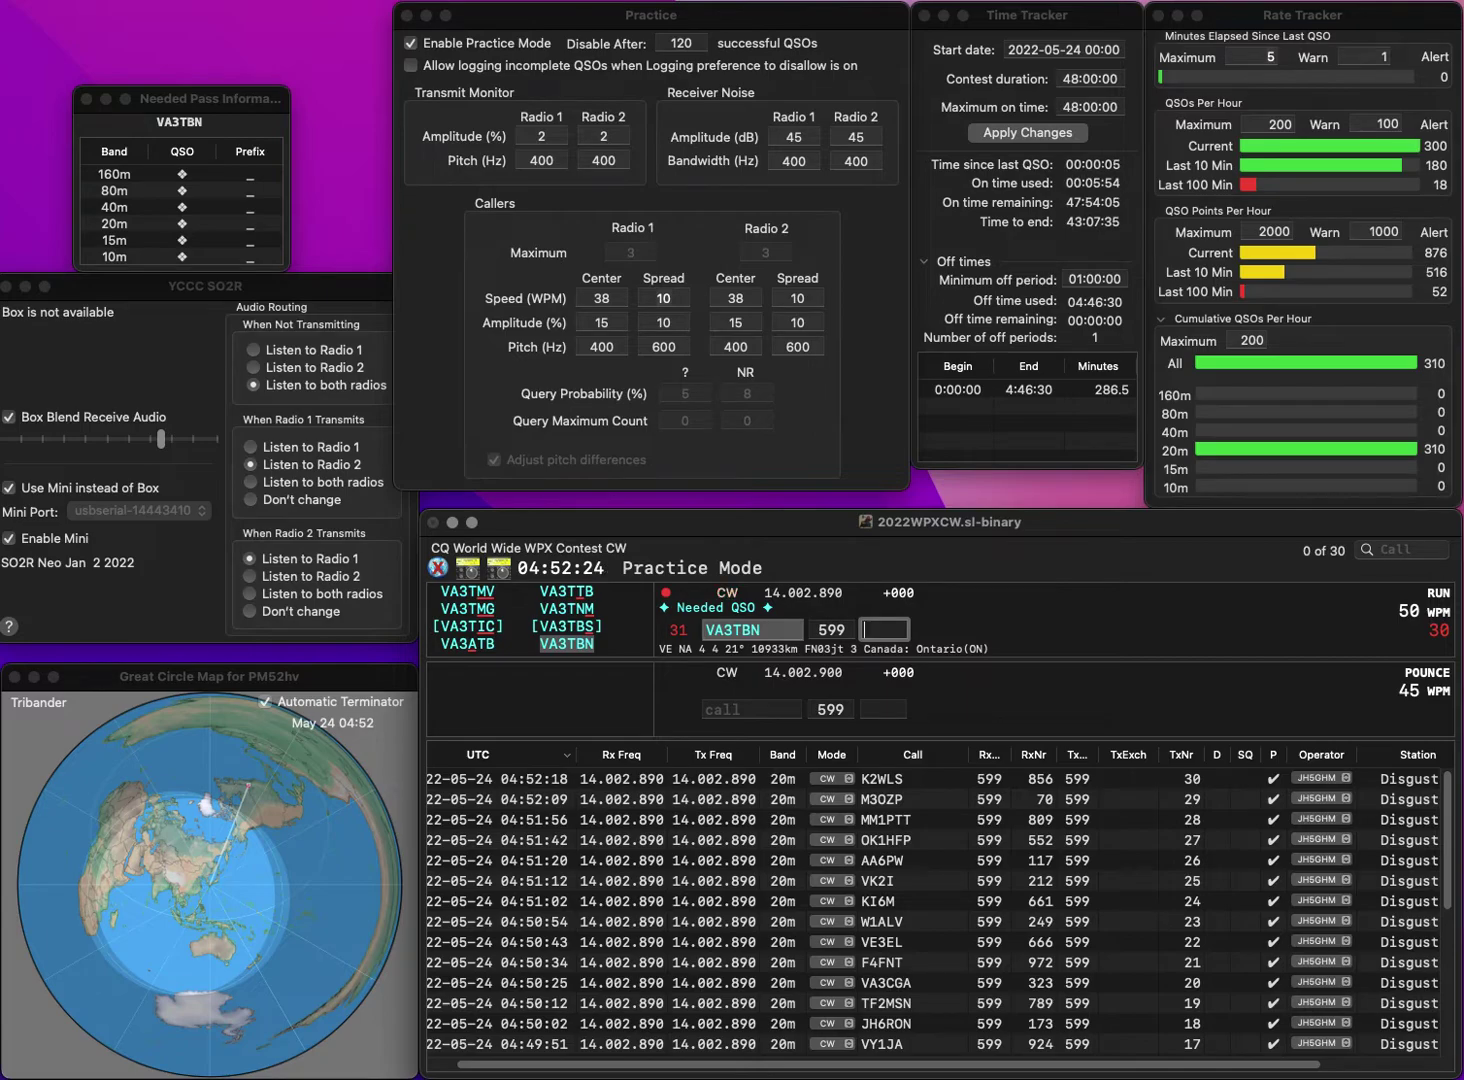
{"action": "type", "text": "58"}
{"action": "key", "text": "Return"}
- Complete the copied call as G4NFS on the run radio and log the contact with received number 39
{"action": "type", "text": "G4NFS"}
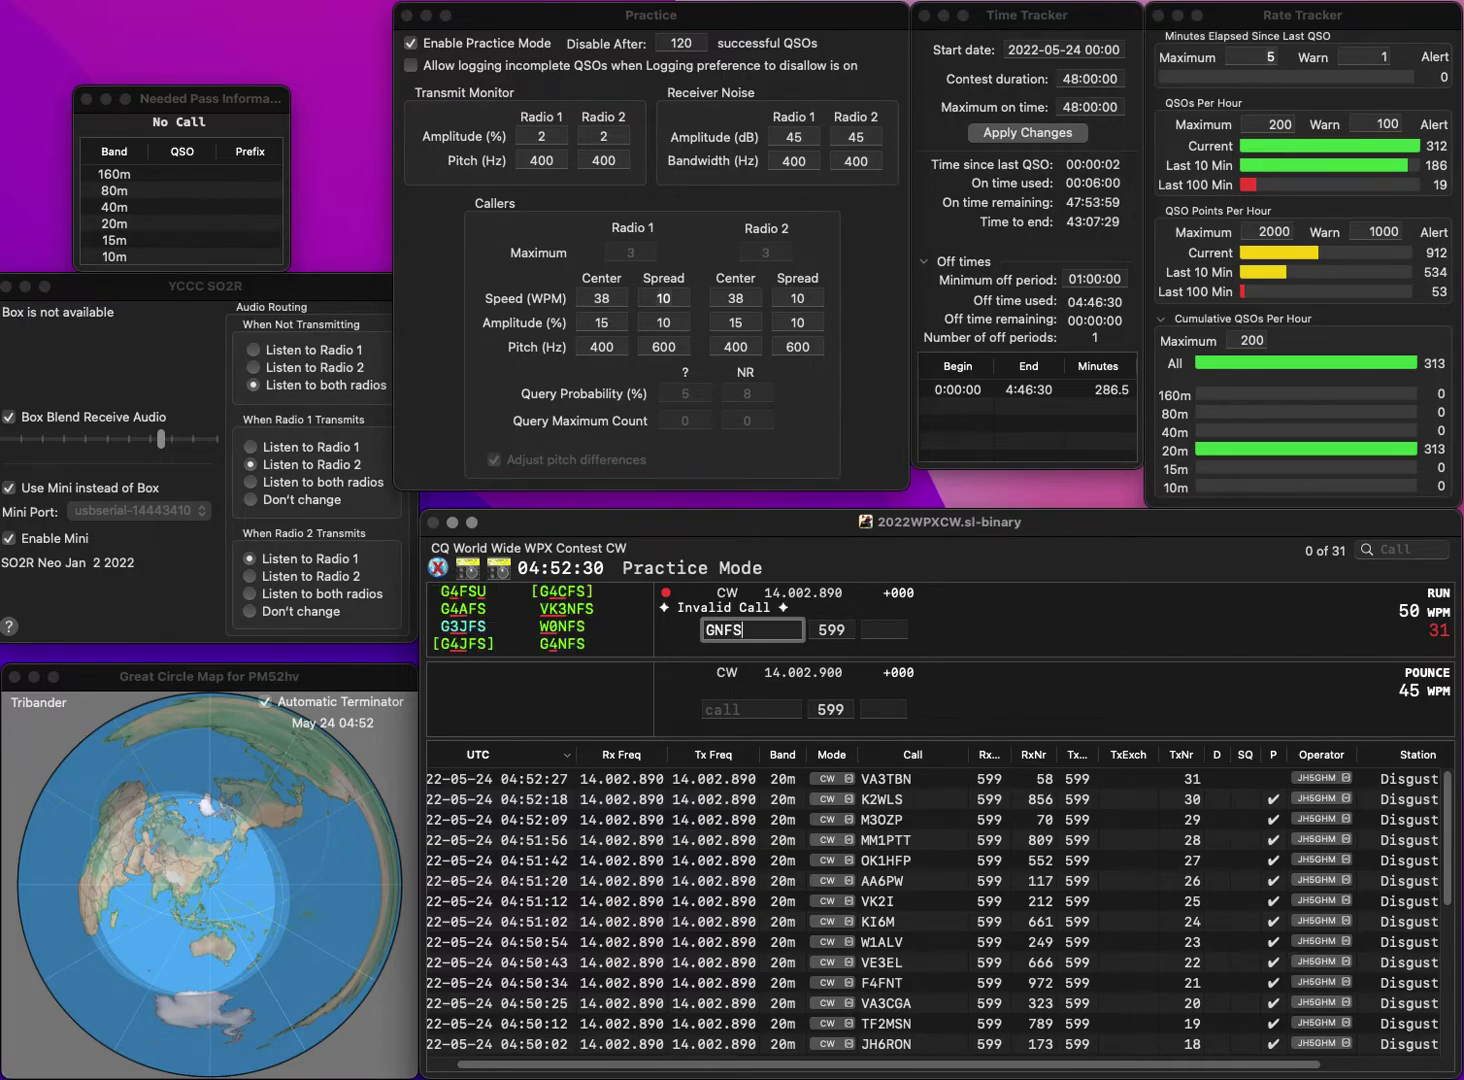
{"action": "key", "text": "Left"}
{"action": "key", "text": "Left"}
{"action": "key", "text": "Left"}
{"action": "type", "text": "4"}
{"action": "key", "text": "Return"}
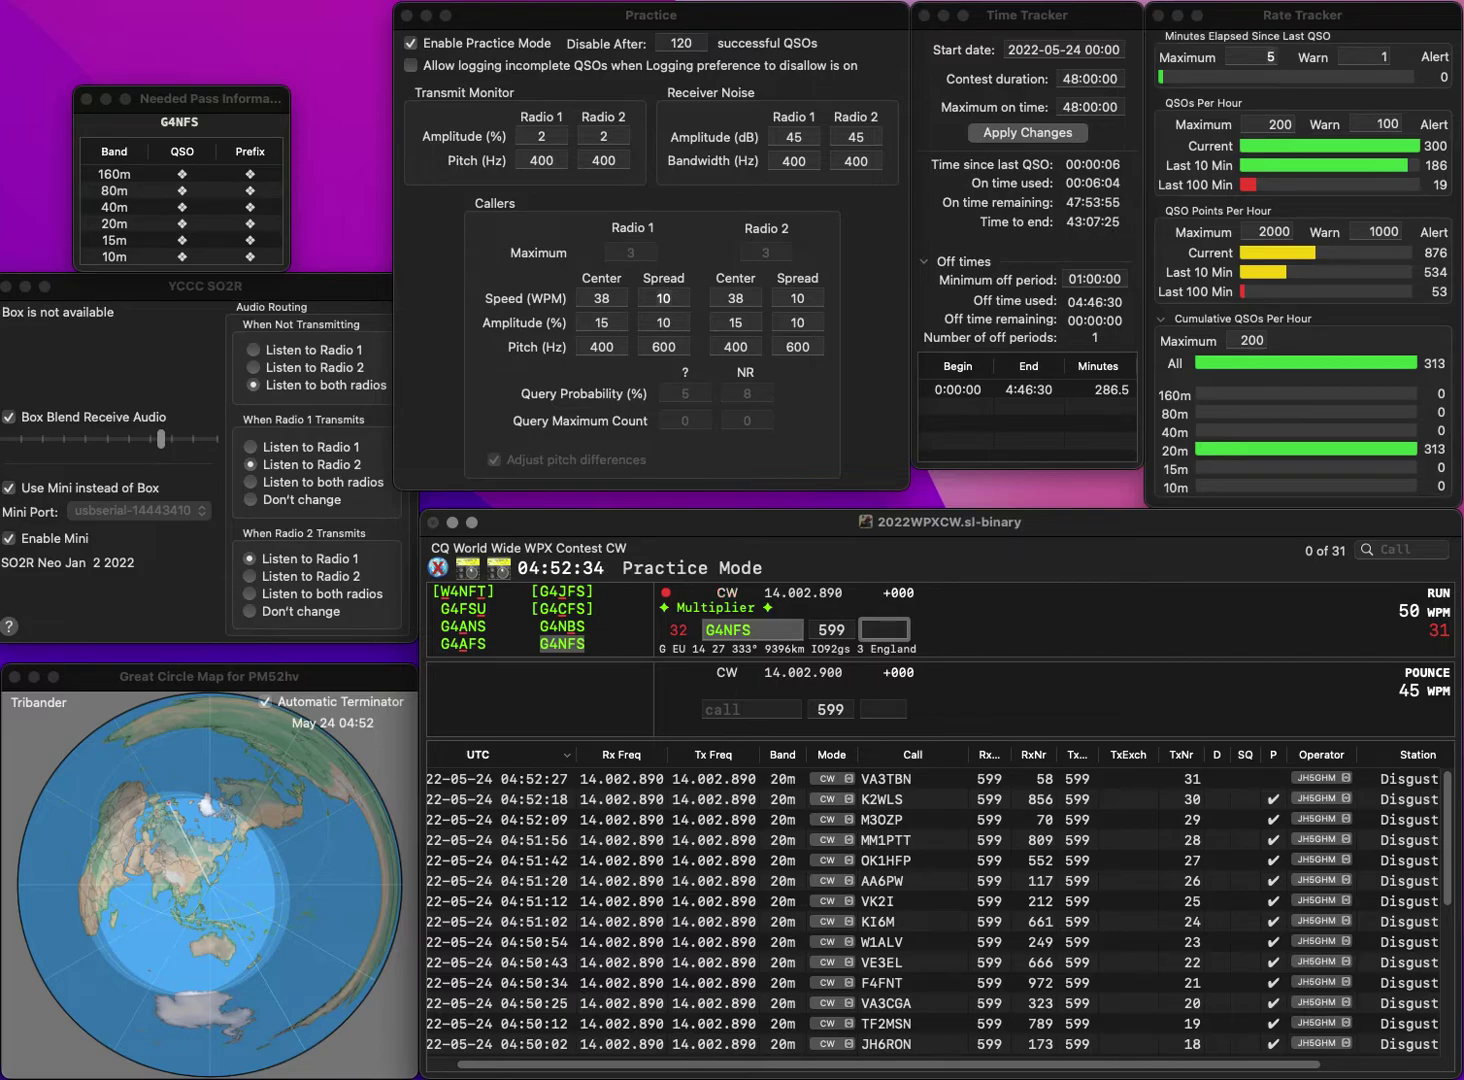
{"action": "type", "text": "39"}
{"action": "key", "text": "Return"}
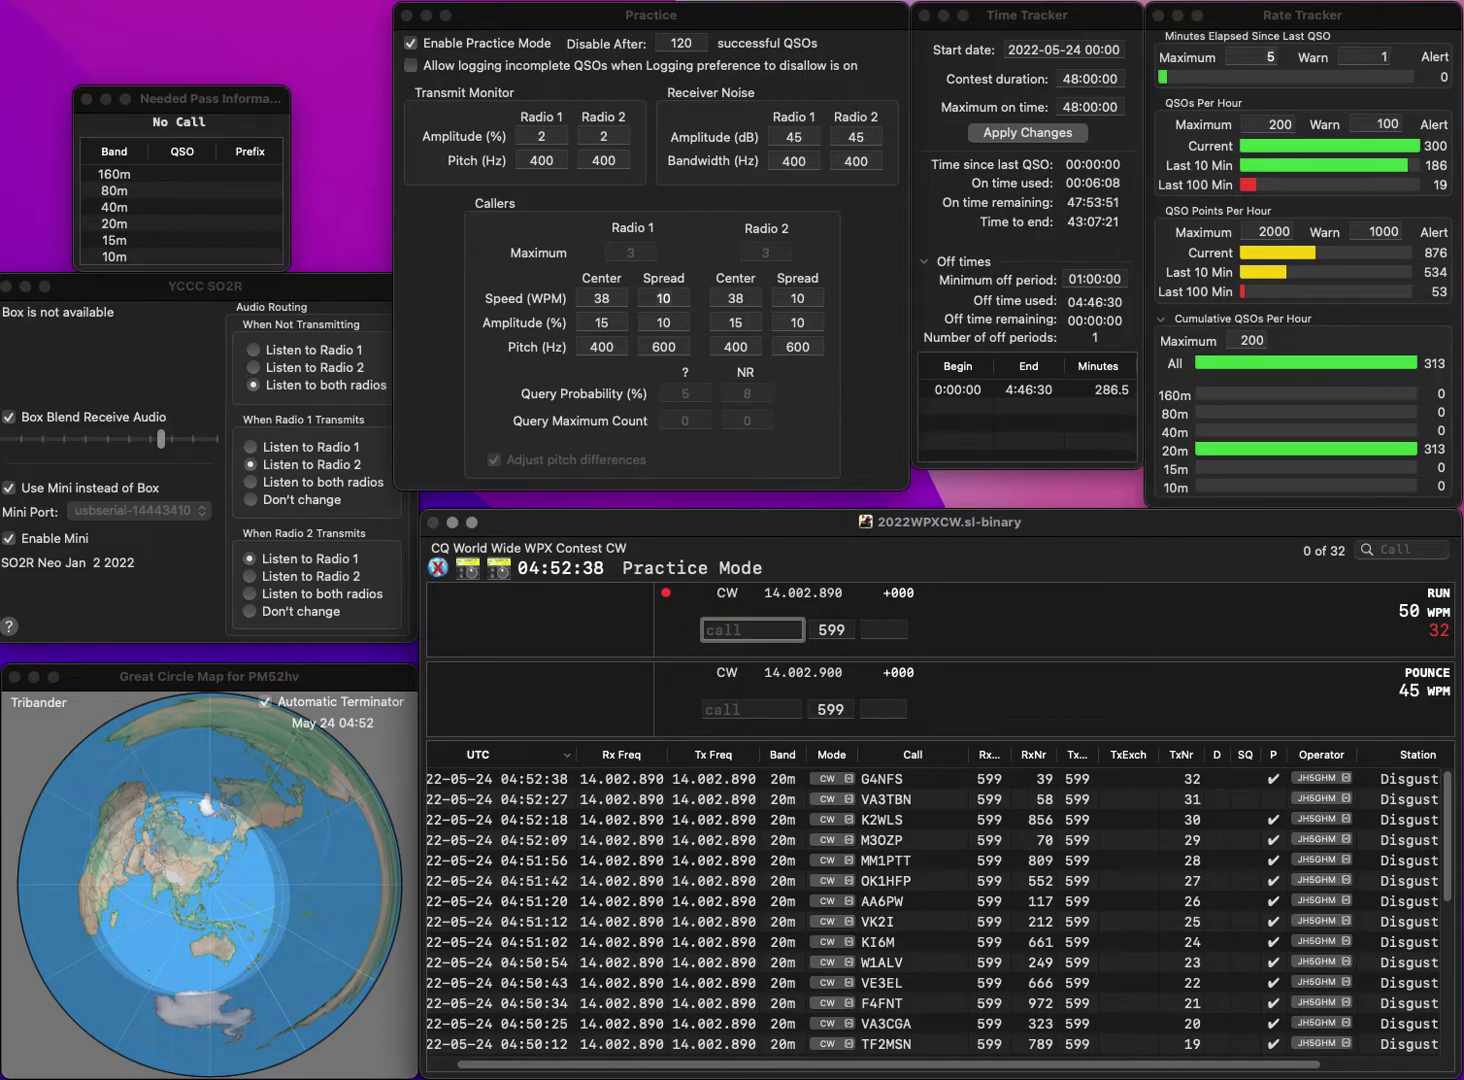
{"action": "type", "text": "OK1ITK"}
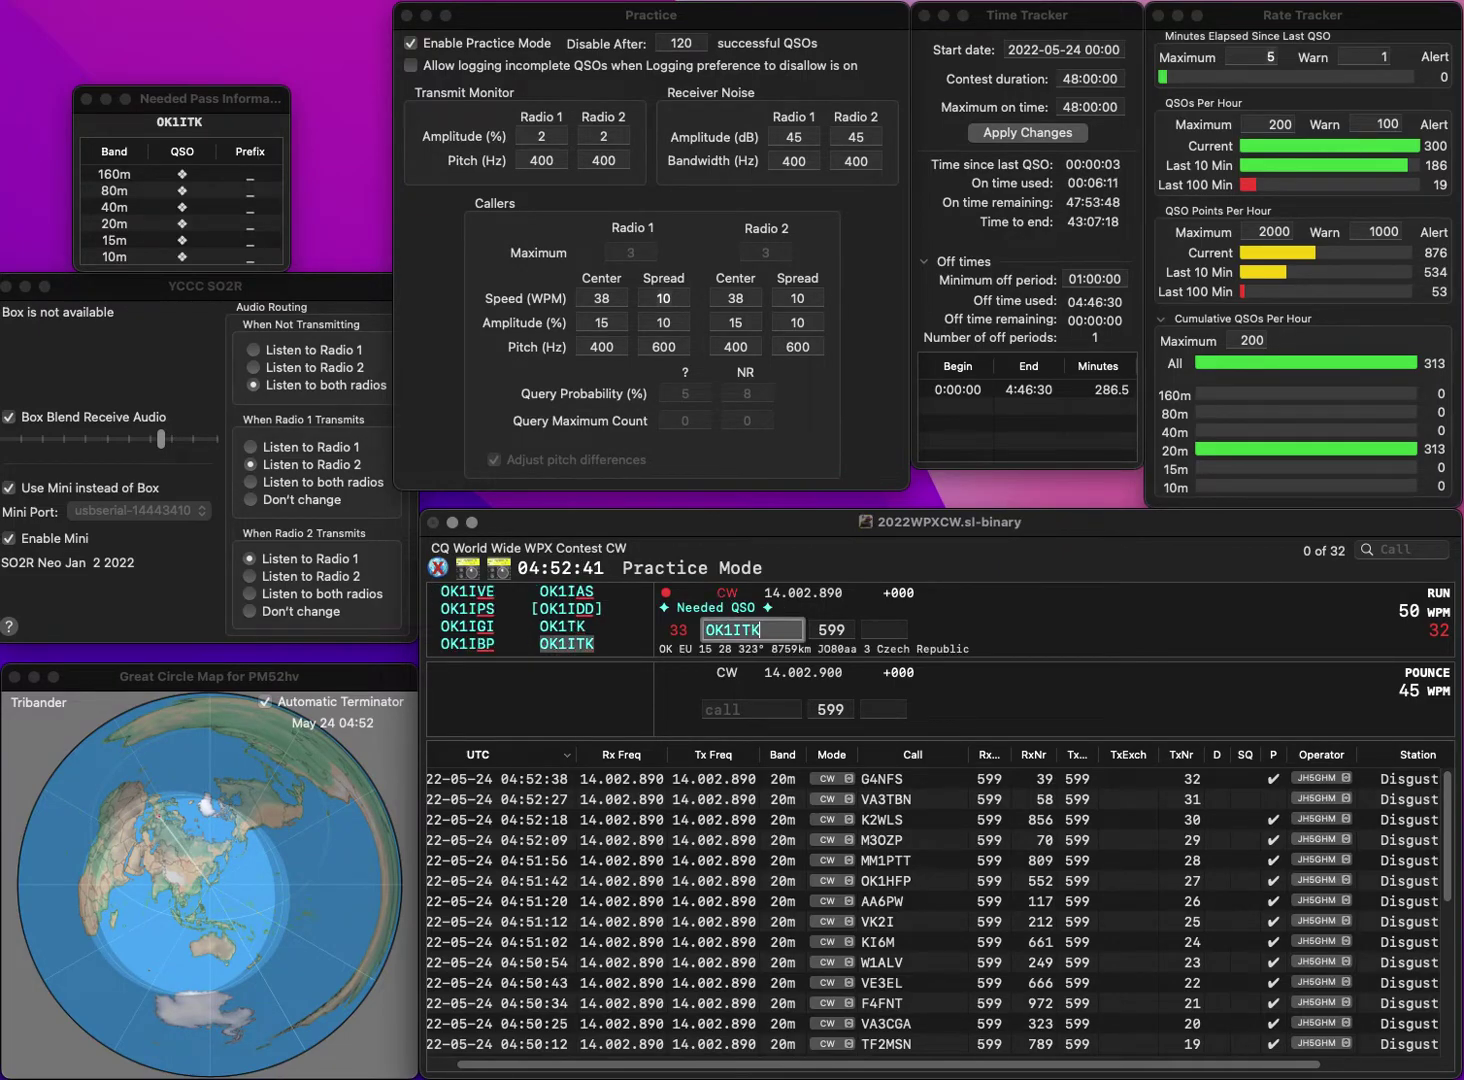
{"action": "key", "text": "Tab"}
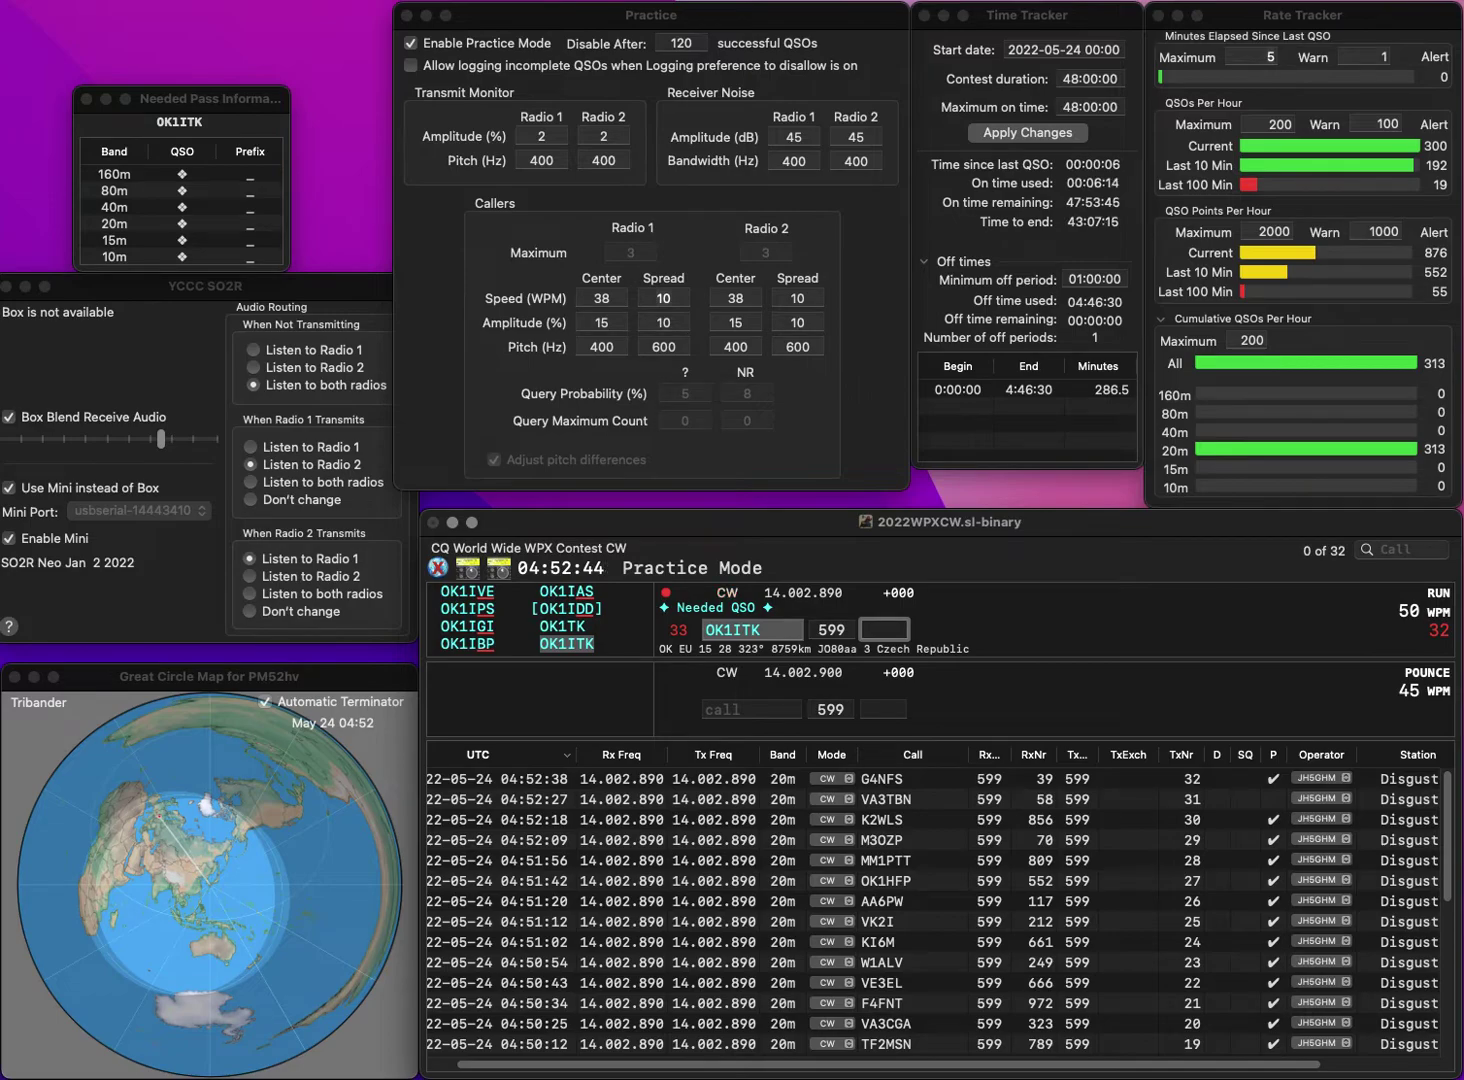
{"action": "type", "text": "563"}
{"action": "key", "text": "Return"}
- Correct the copied call to WA1S on the run radio and log the contact with received number 417
{"action": "type", "text": "WA0"}
{"action": "type", "text": "E"}
{"action": "key", "text": "BackSpace"}
{"action": "type", "text": "E"}
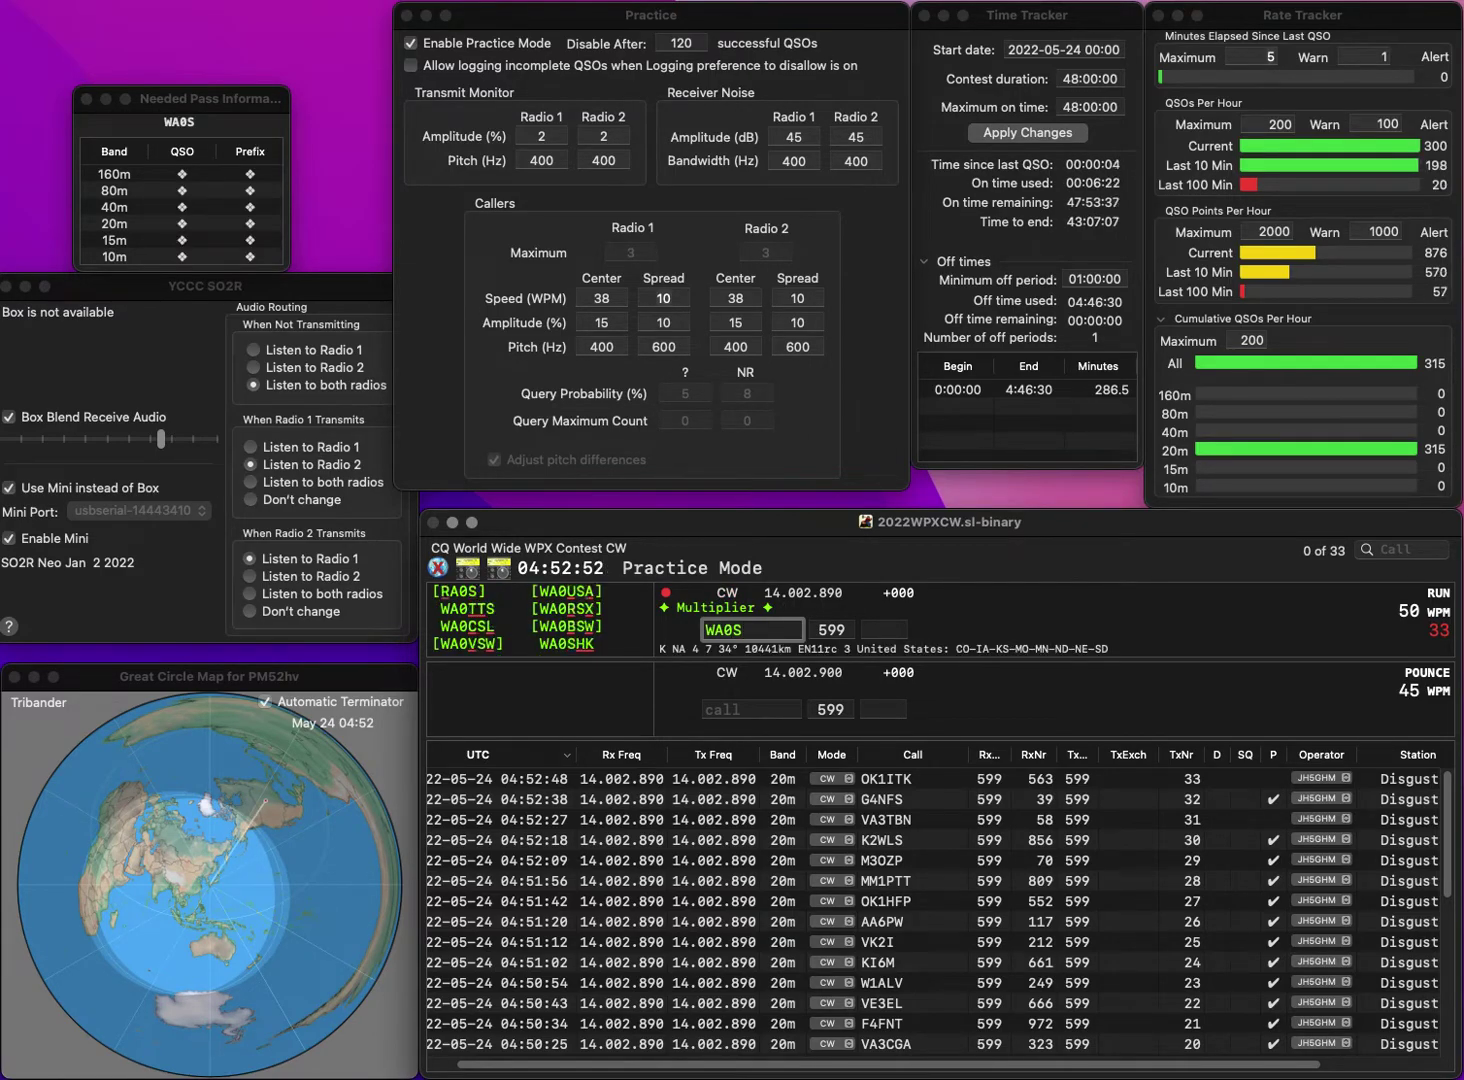
{"action": "key", "text": "BackSpace"}
{"action": "key", "text": "BackSpace"}
{"action": "type", "text": "1S"}
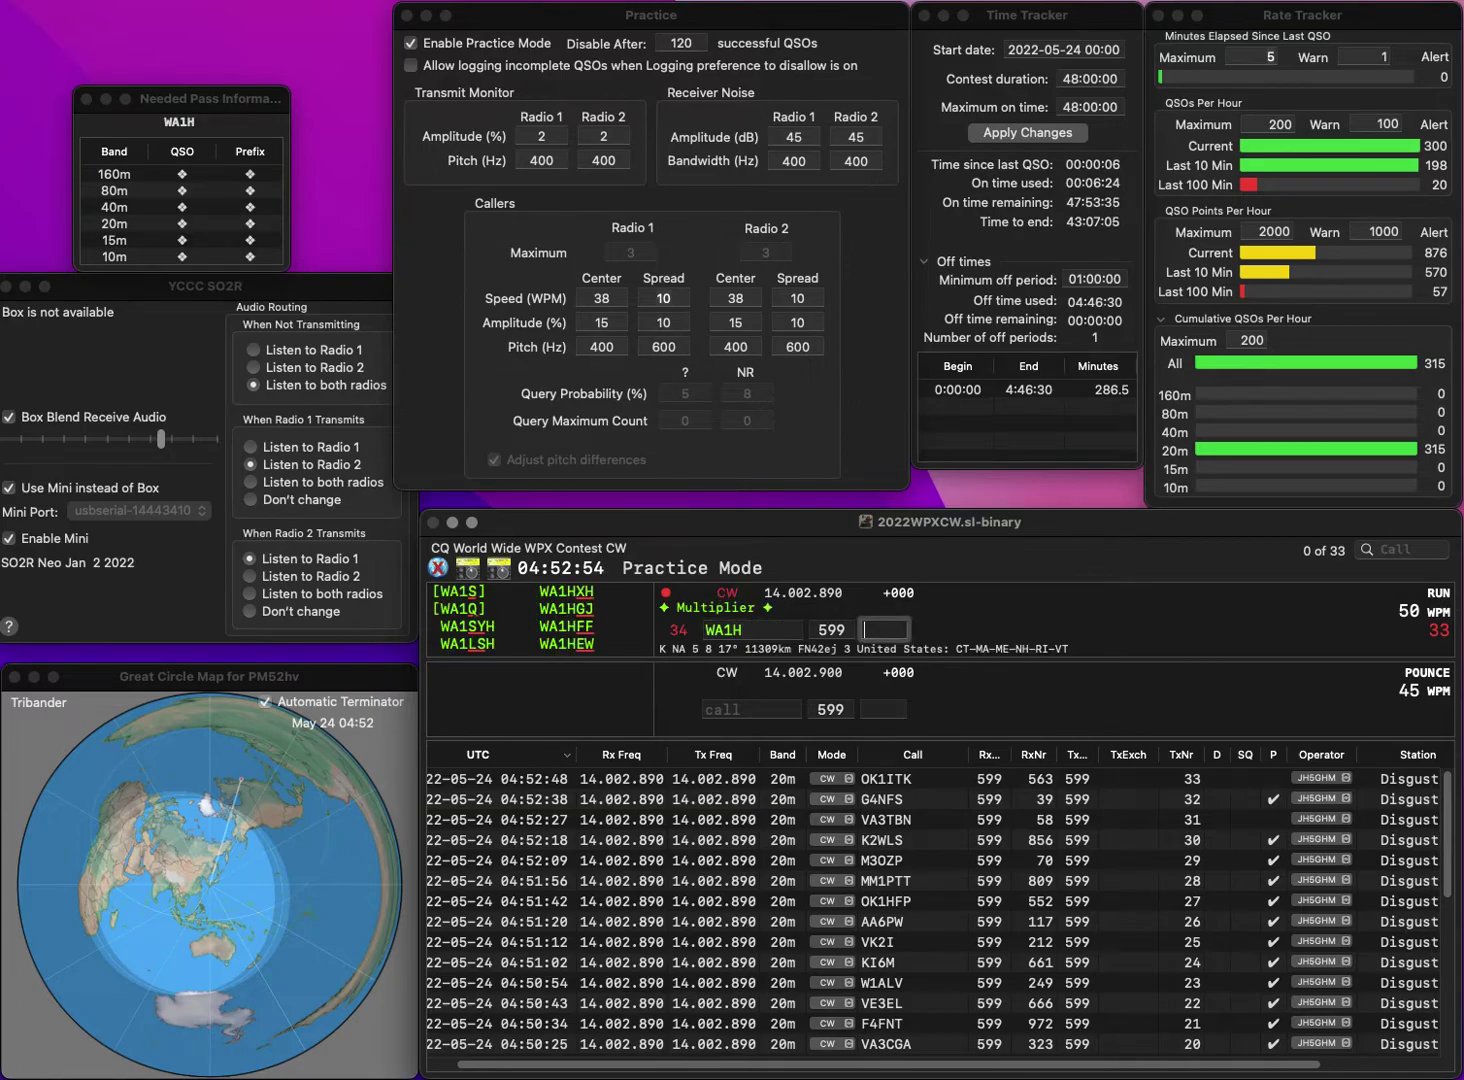
{"action": "left_click", "coordinate": [884, 629]}
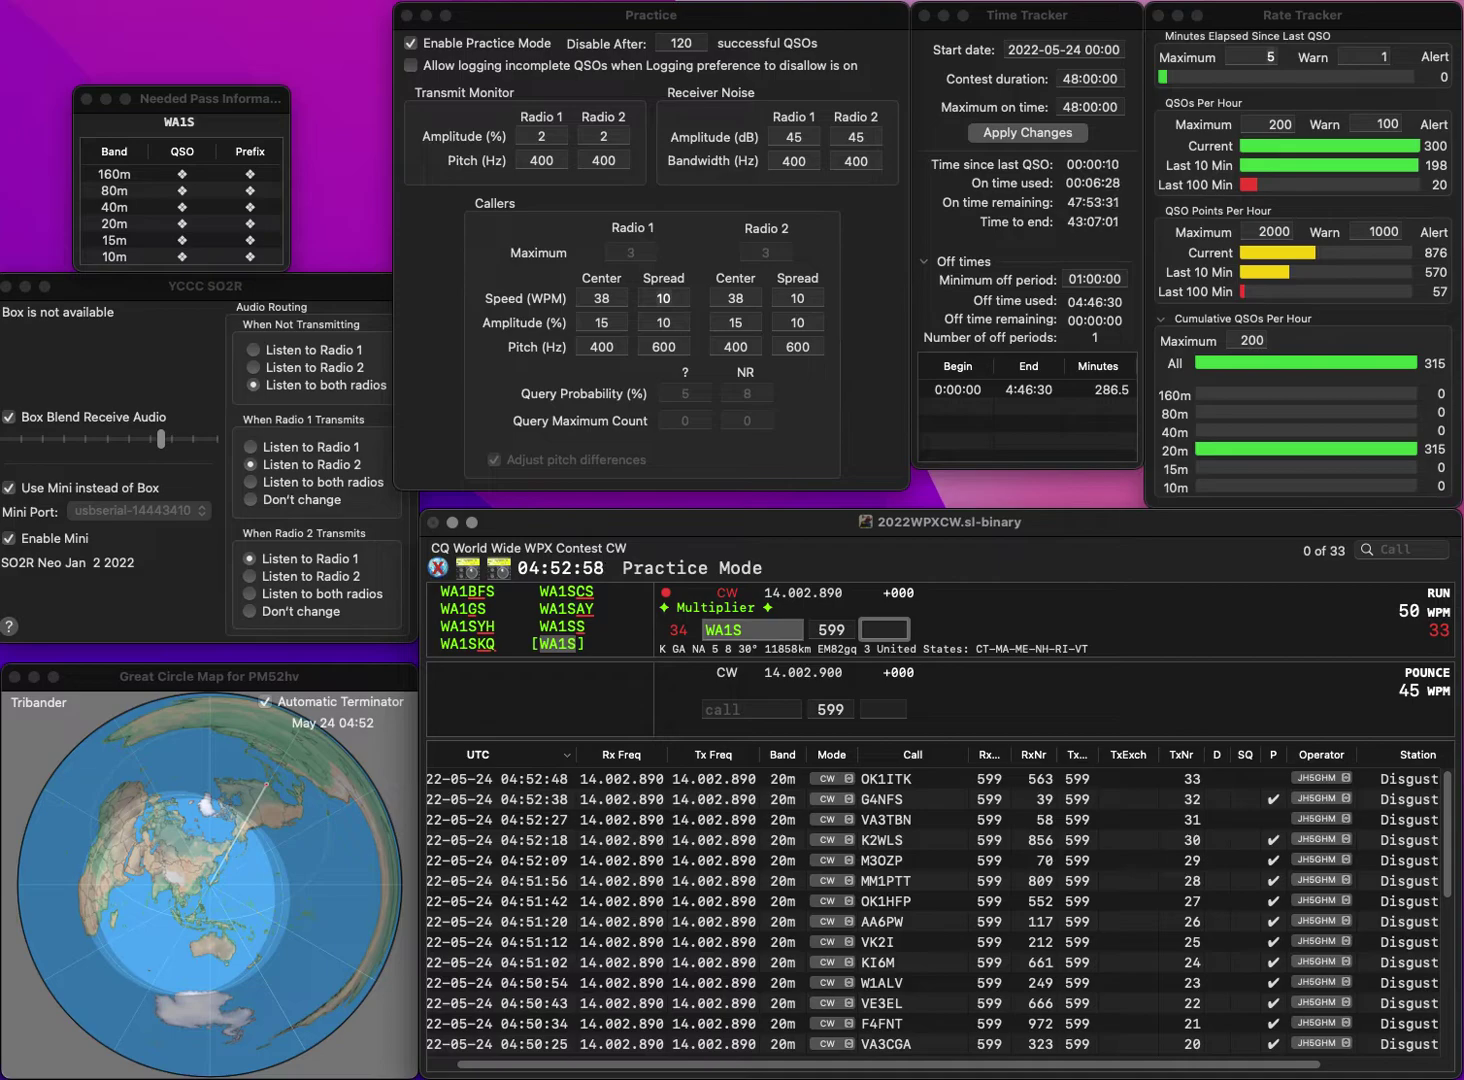
{"action": "type", "text": "417"}
{"action": "key", "text": "Return"}
- Correct the copied call to DM7C on the run radio and log the contact with received number 624
{"action": "type", "text": "KM7C"}
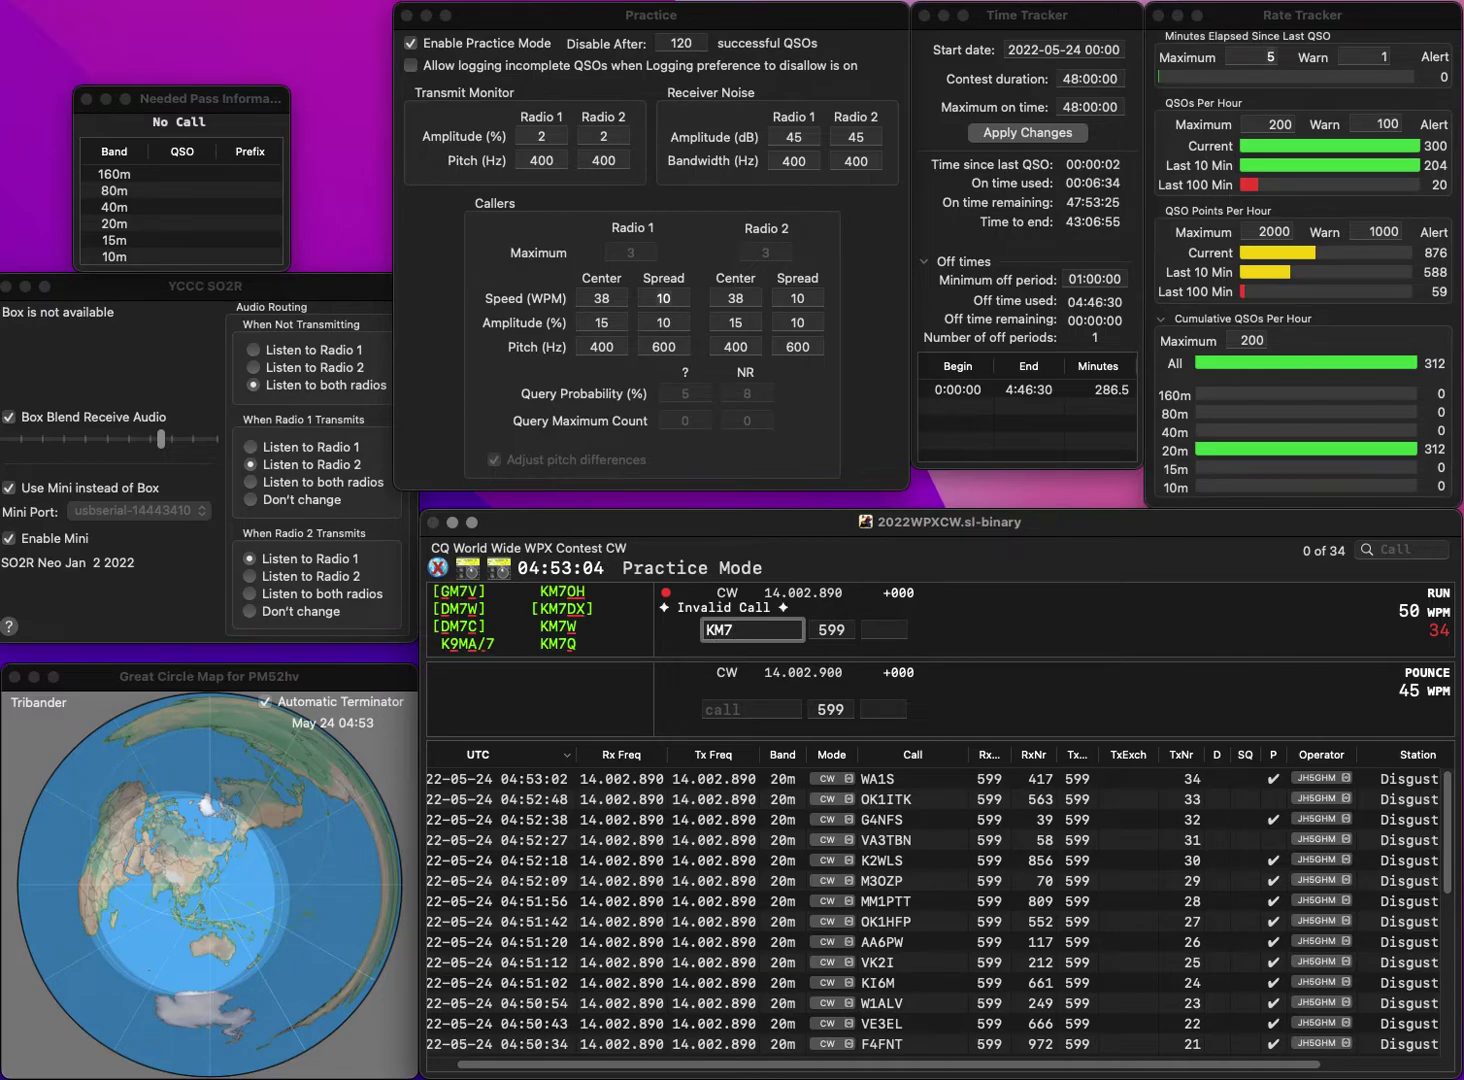
{"action": "key", "text": "Left"}
{"action": "key", "text": "Left"}
{"action": "key", "text": "Left"}
{"action": "key", "text": "BackSpace"}
{"action": "type", "text": "D"}
{"action": "key", "text": "Return"}
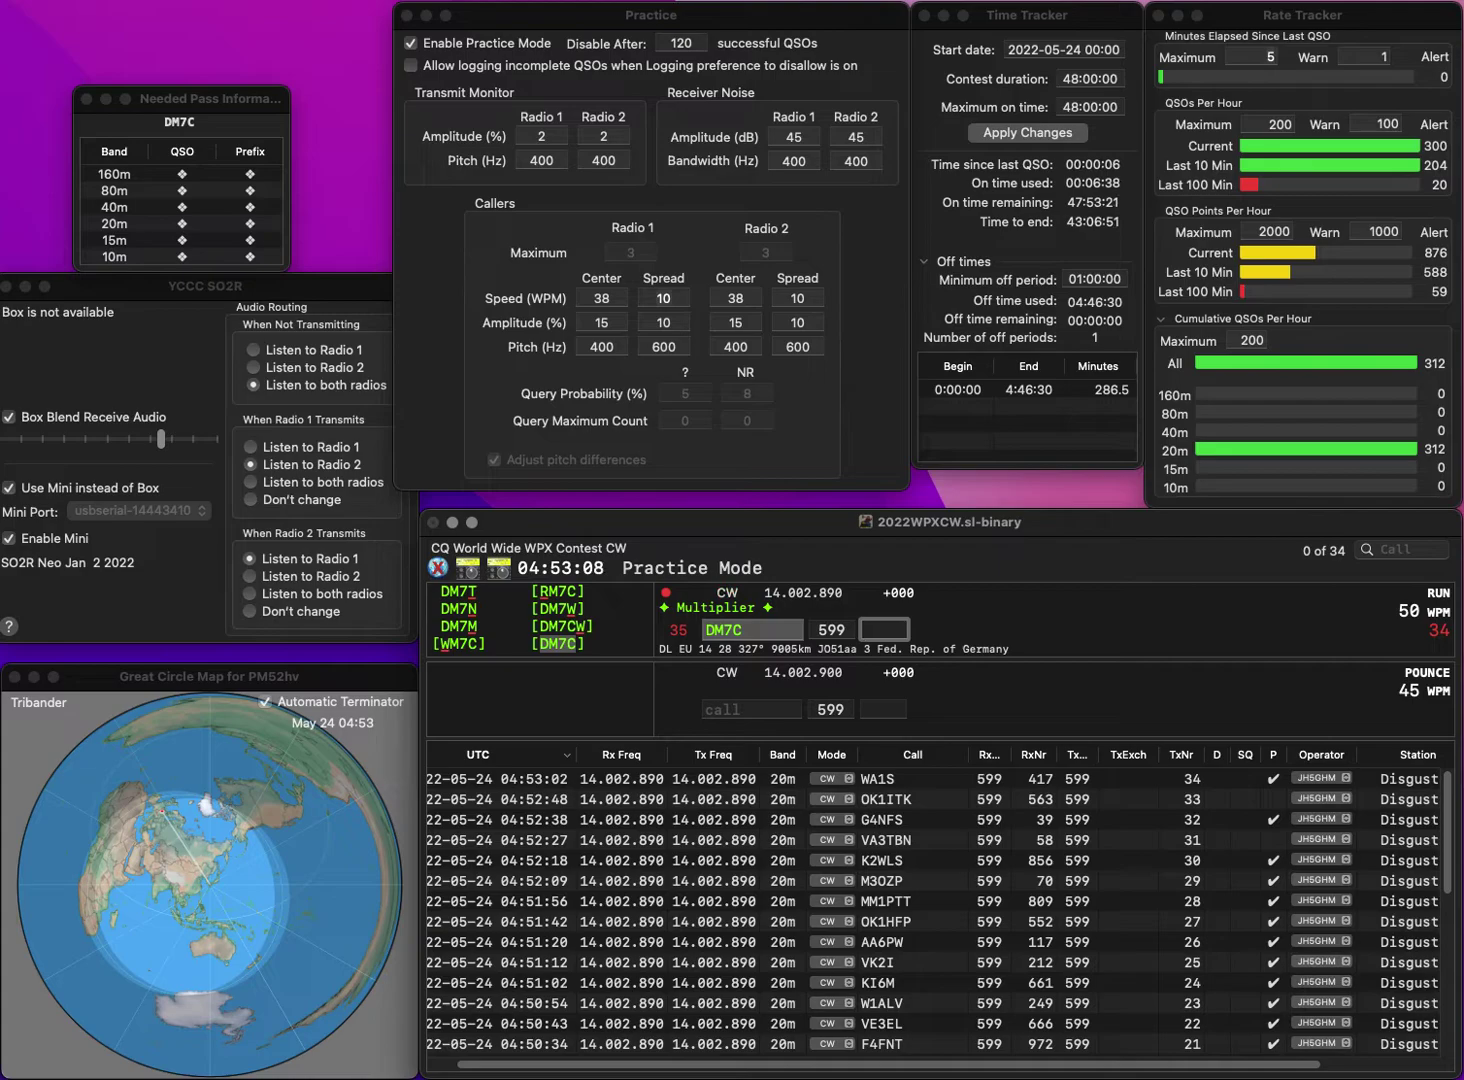
{"action": "type", "text": "624"}
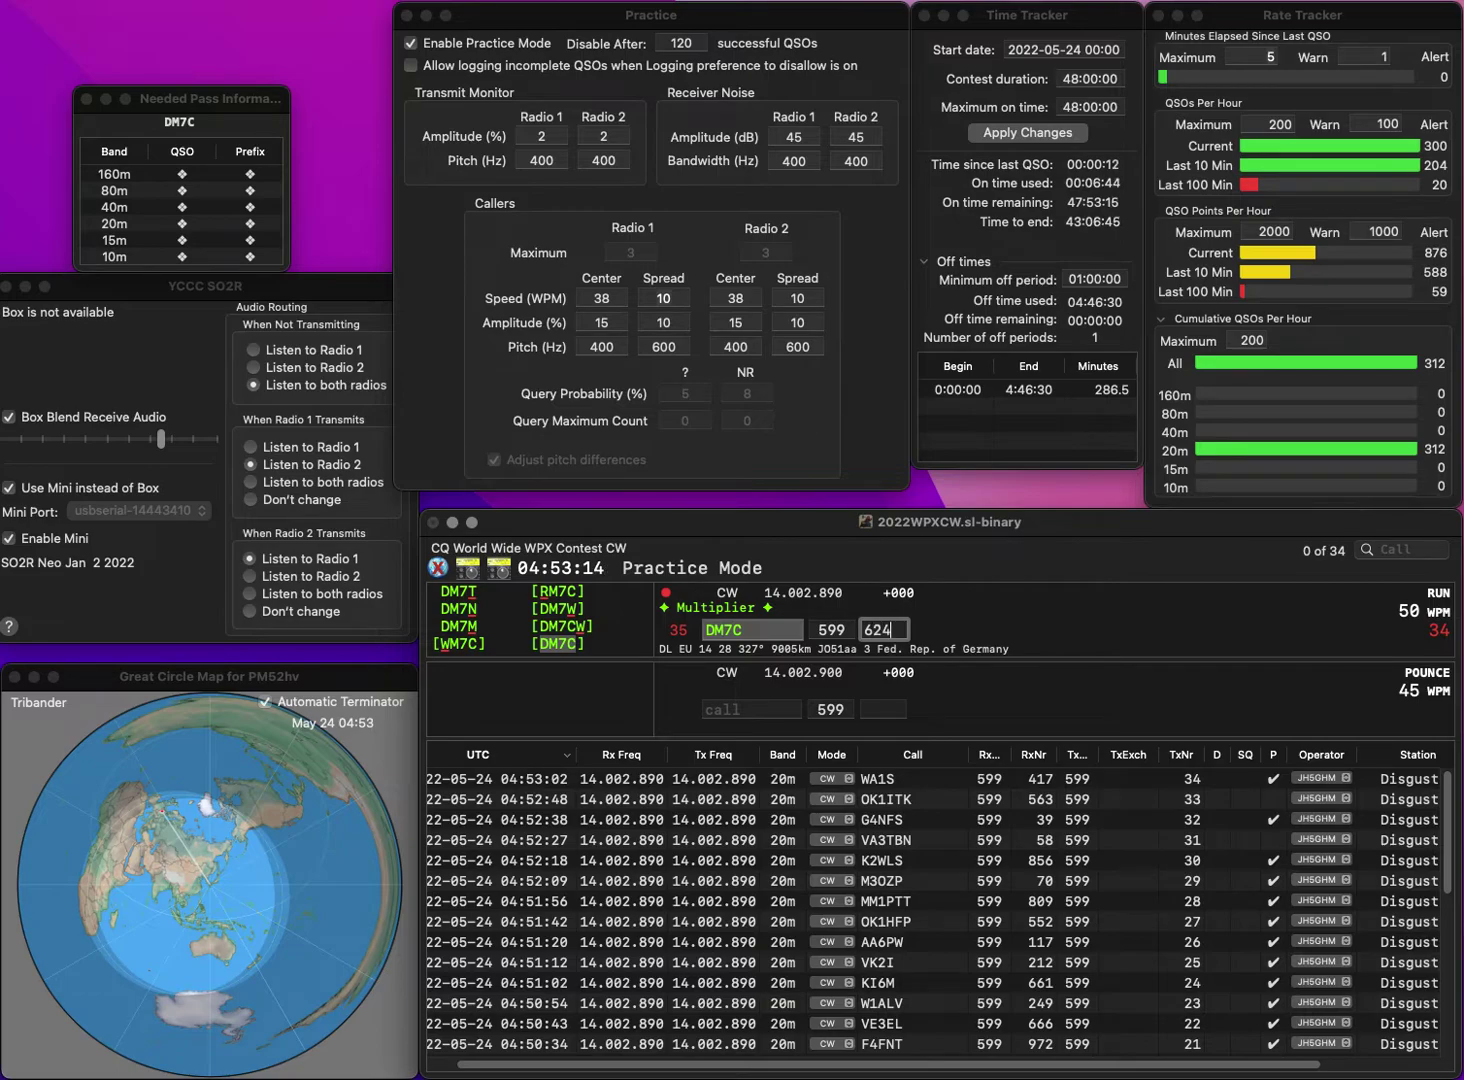
{"action": "key", "text": "Return"}
{"action": "type", "text": "VE3MJ"}
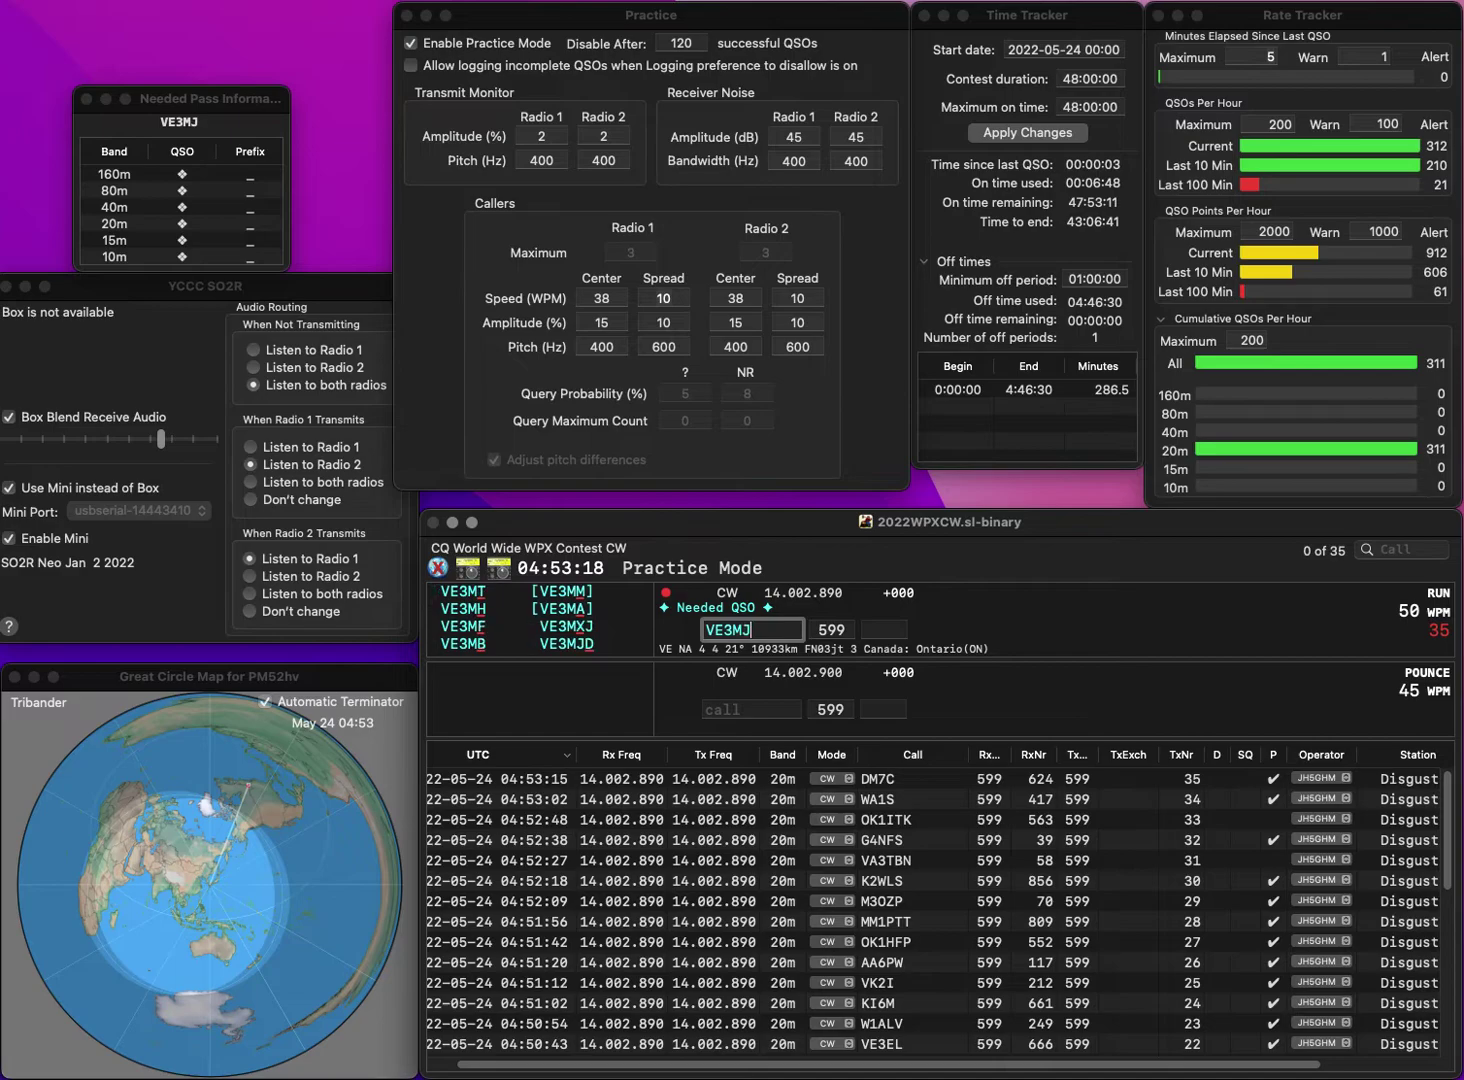
{"action": "type", "text": "D"}
{"action": "key", "text": "Return"}
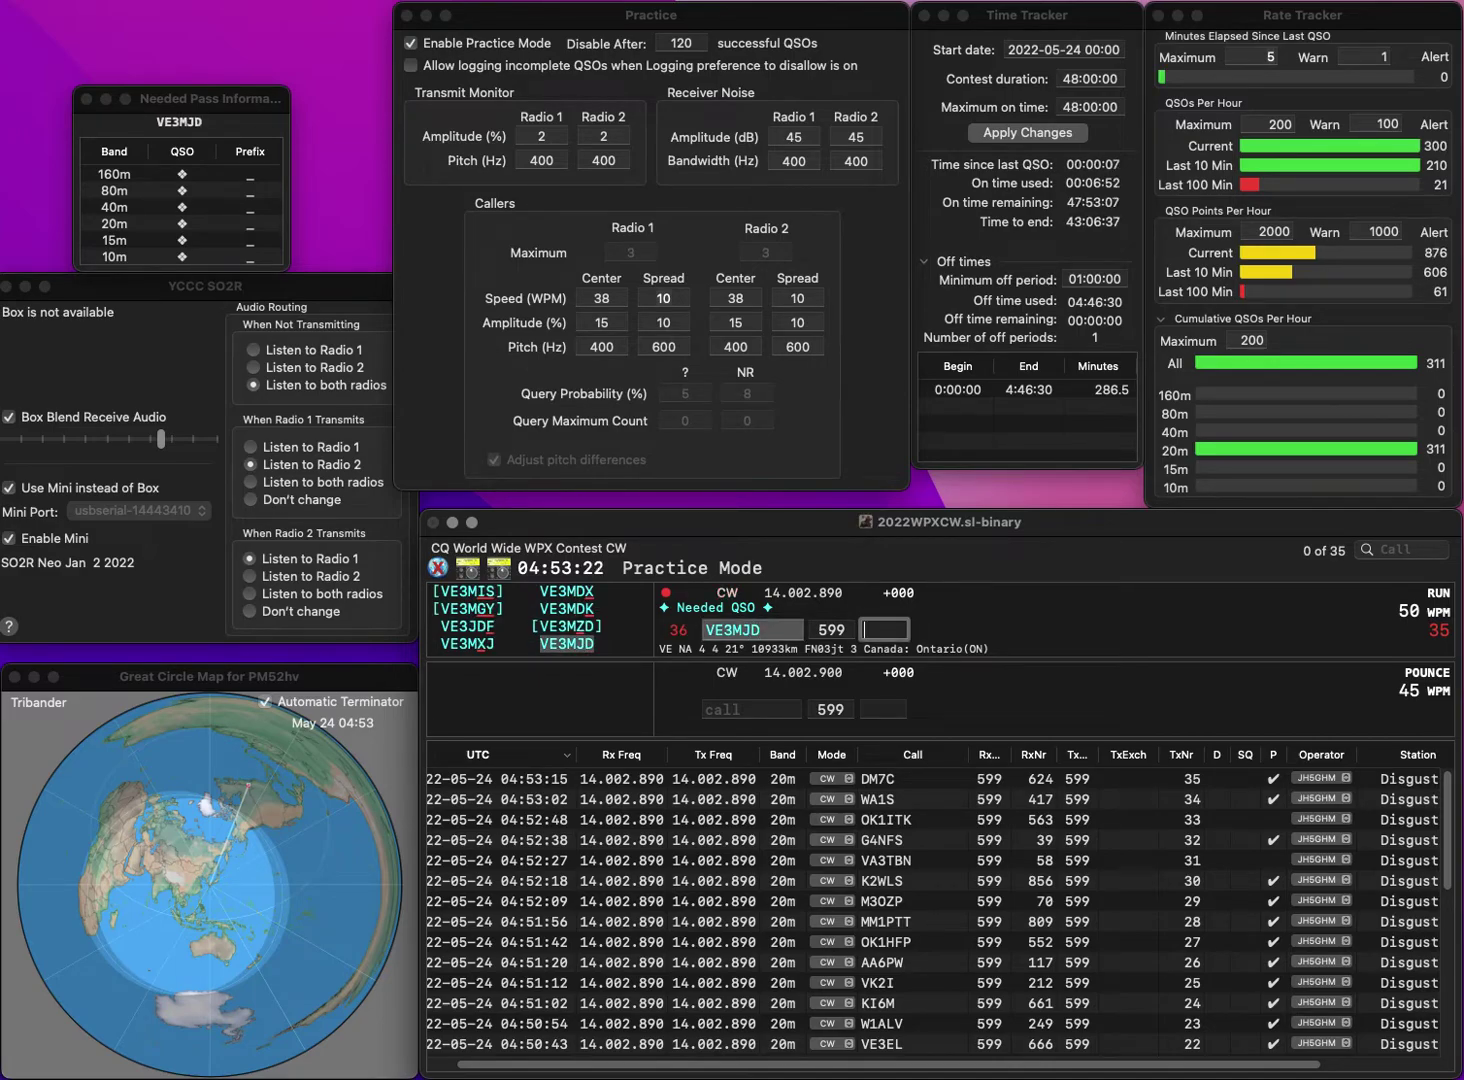
{"action": "type", "text": "121"}
{"action": "key", "text": "Return"}
{"action": "type", "text": "W"}
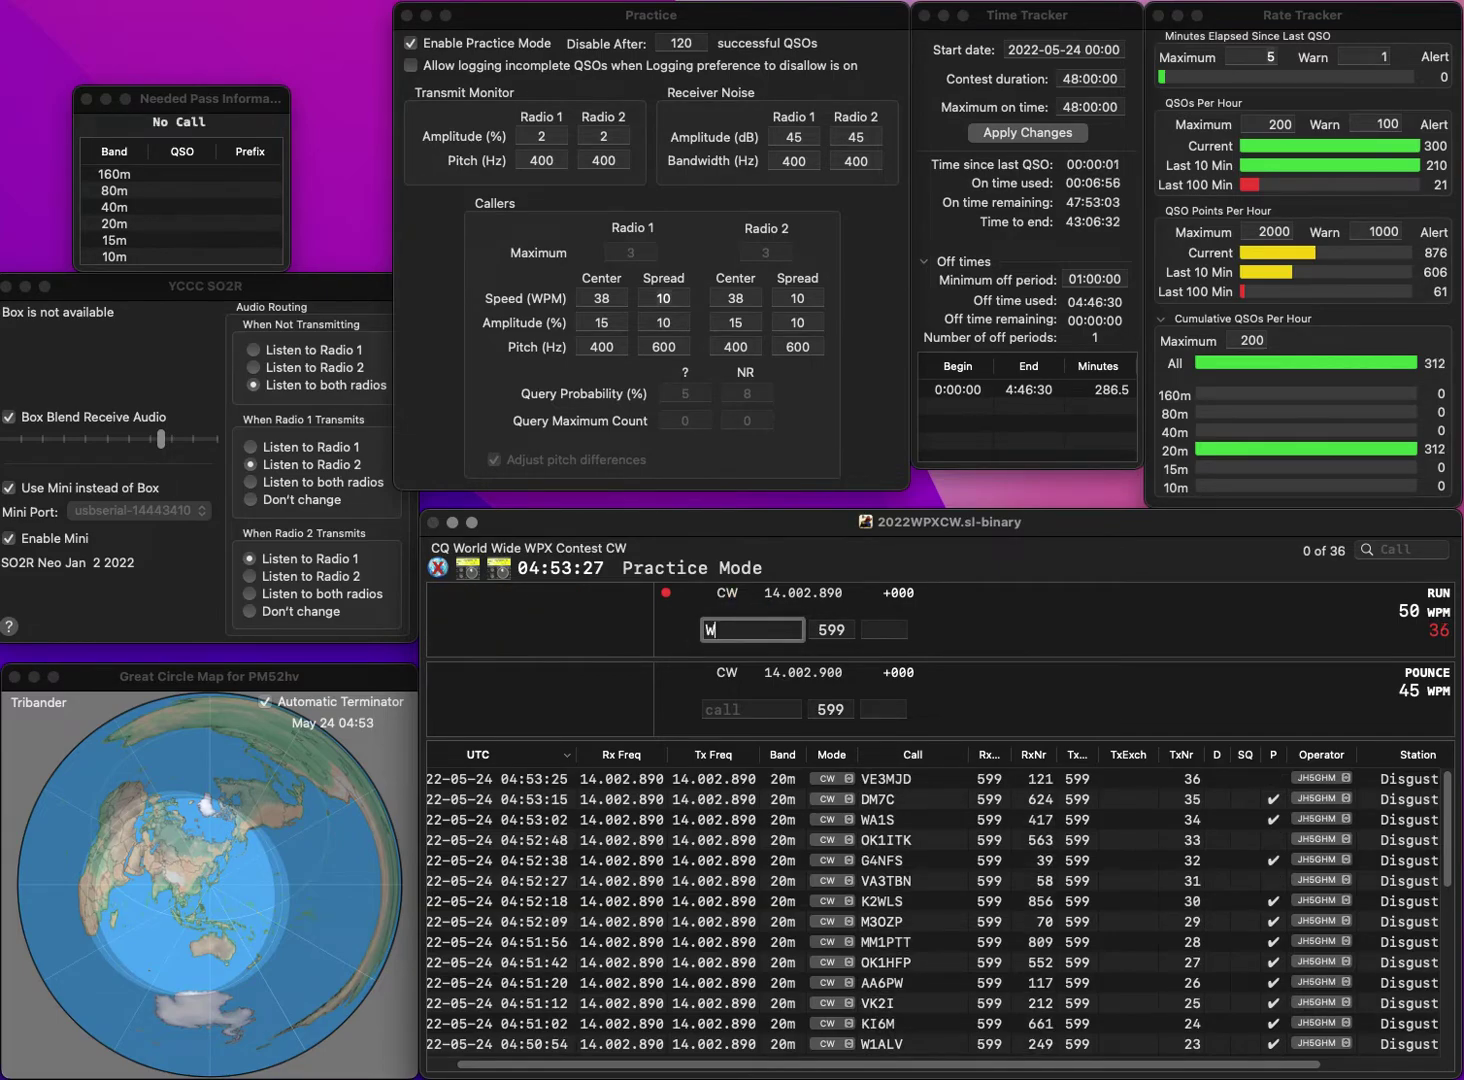
{"action": "type", "text": "A8ZZ"}
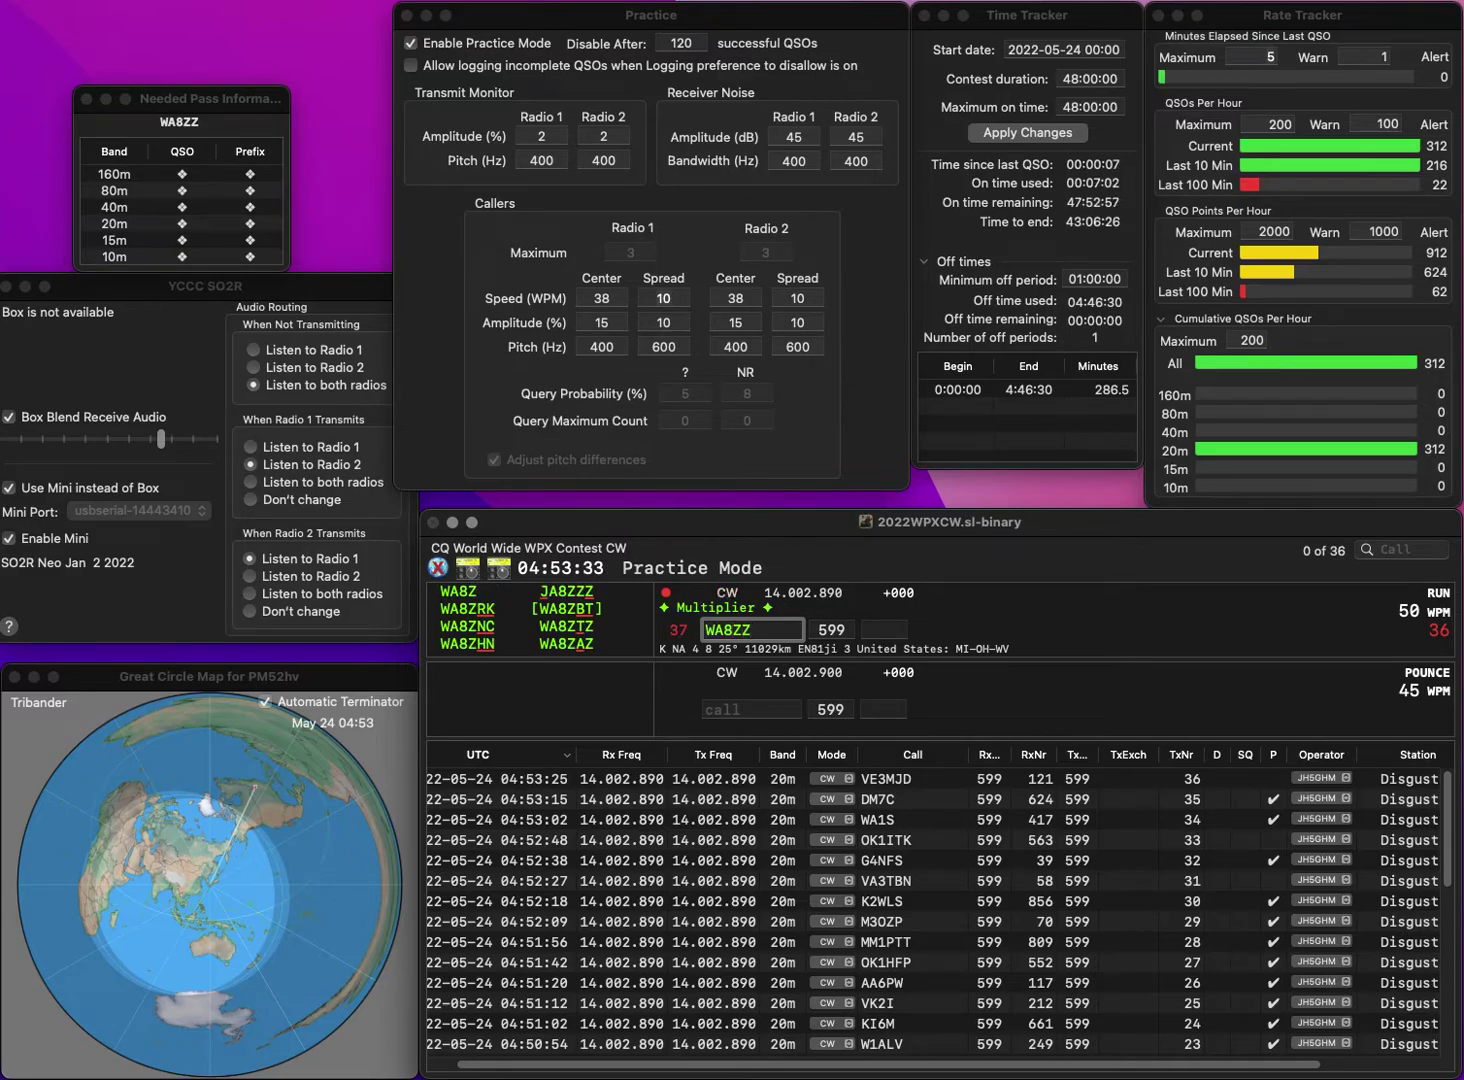
{"action": "key", "text": "Delete"}
{"action": "type", "text": "9"}
{"action": "key", "text": "Tab"}
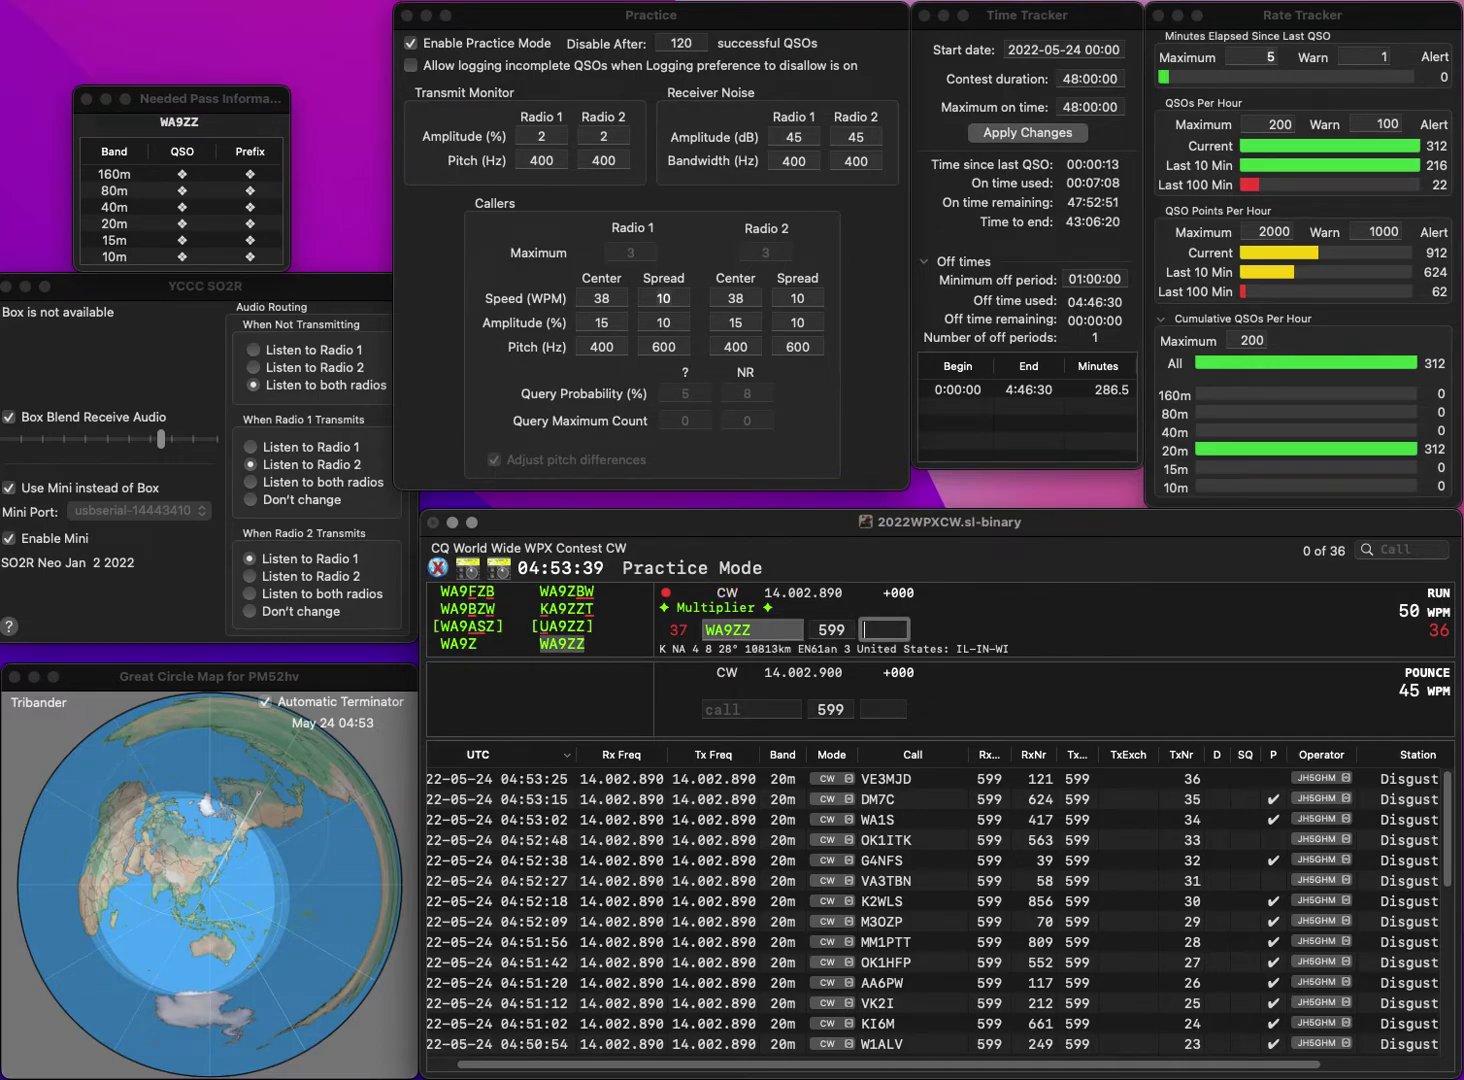
{"action": "type", "text": "252"}
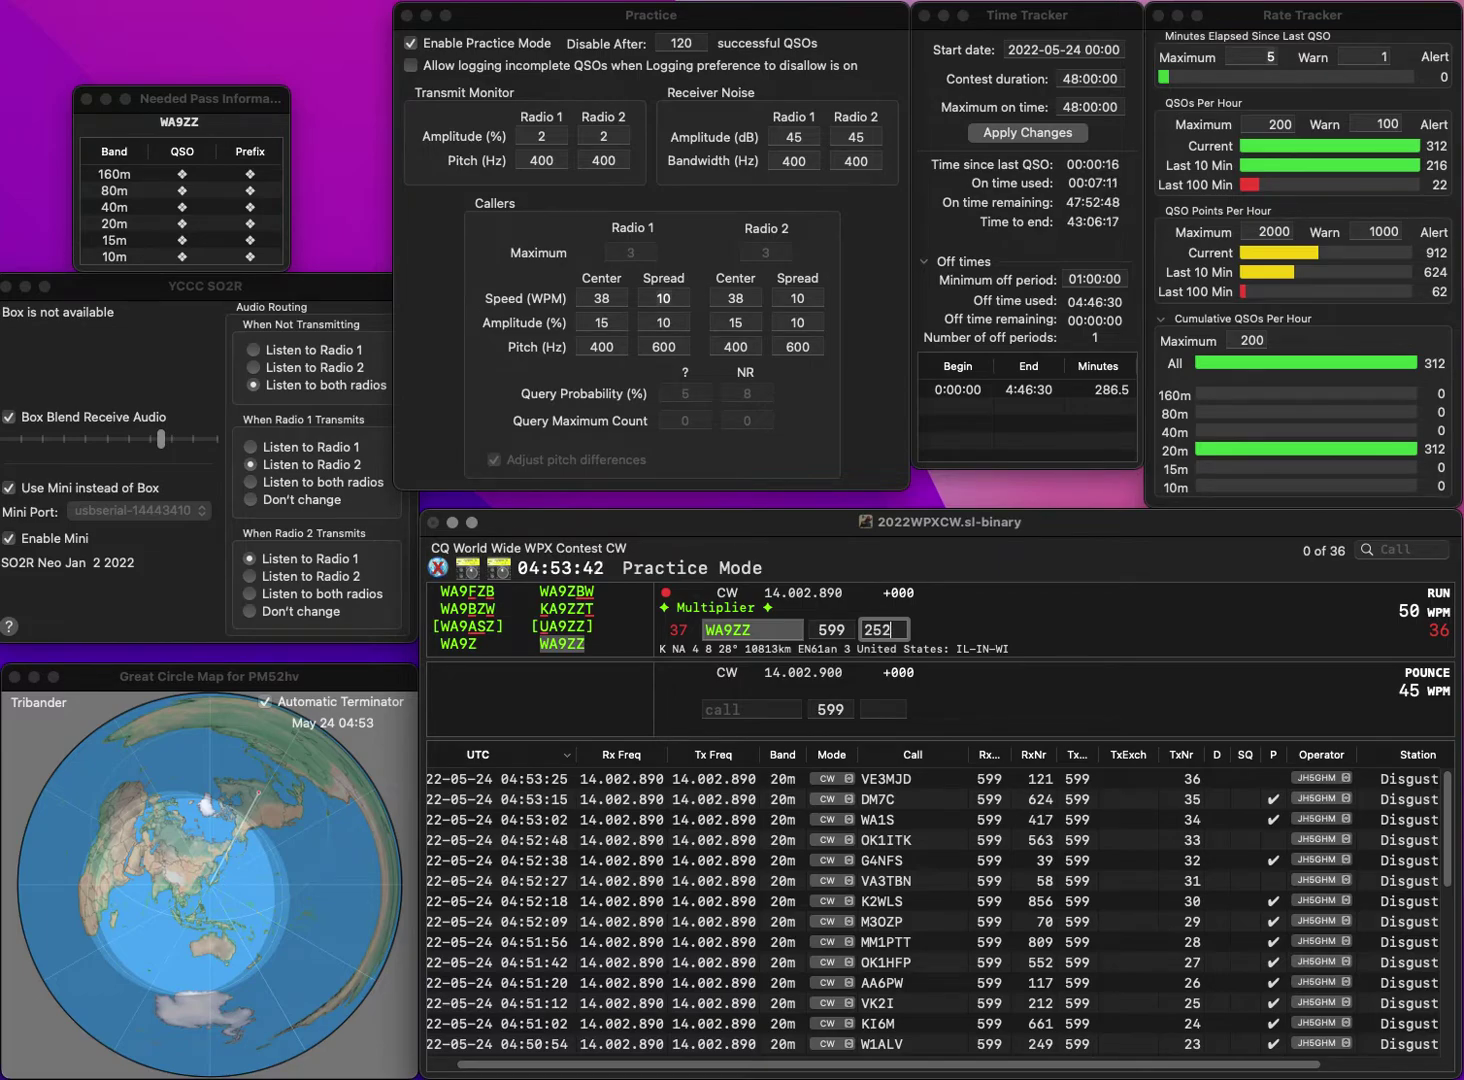
{"action": "key", "text": "Return"}
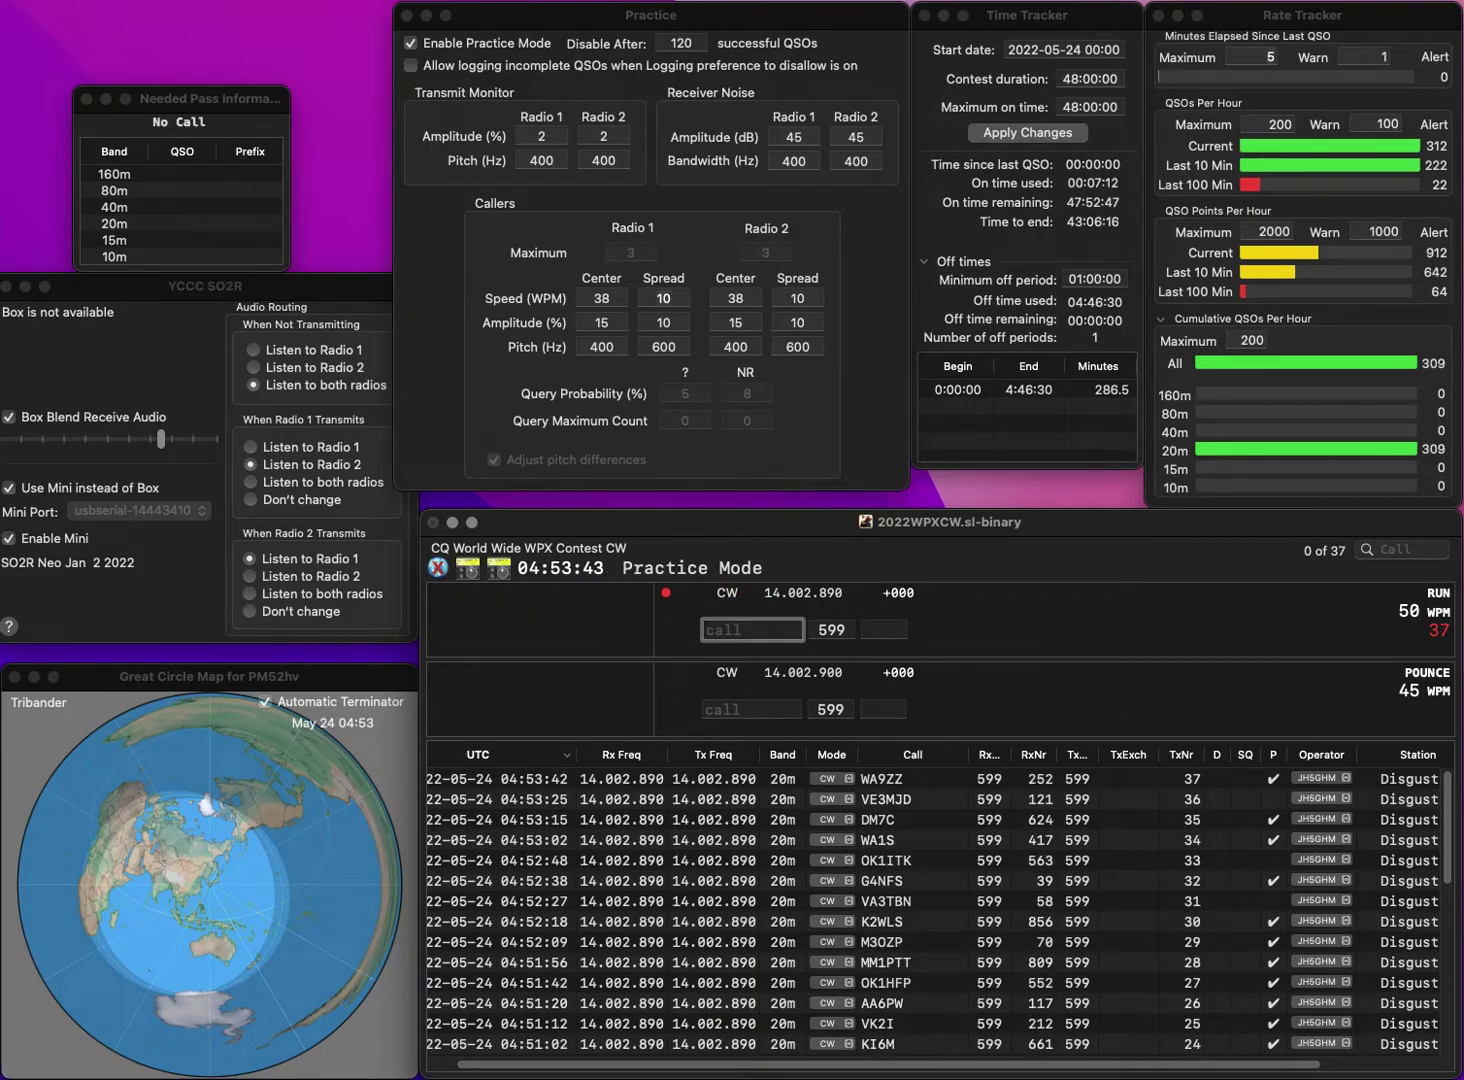
{"action": "type", "text": "CL3T"}
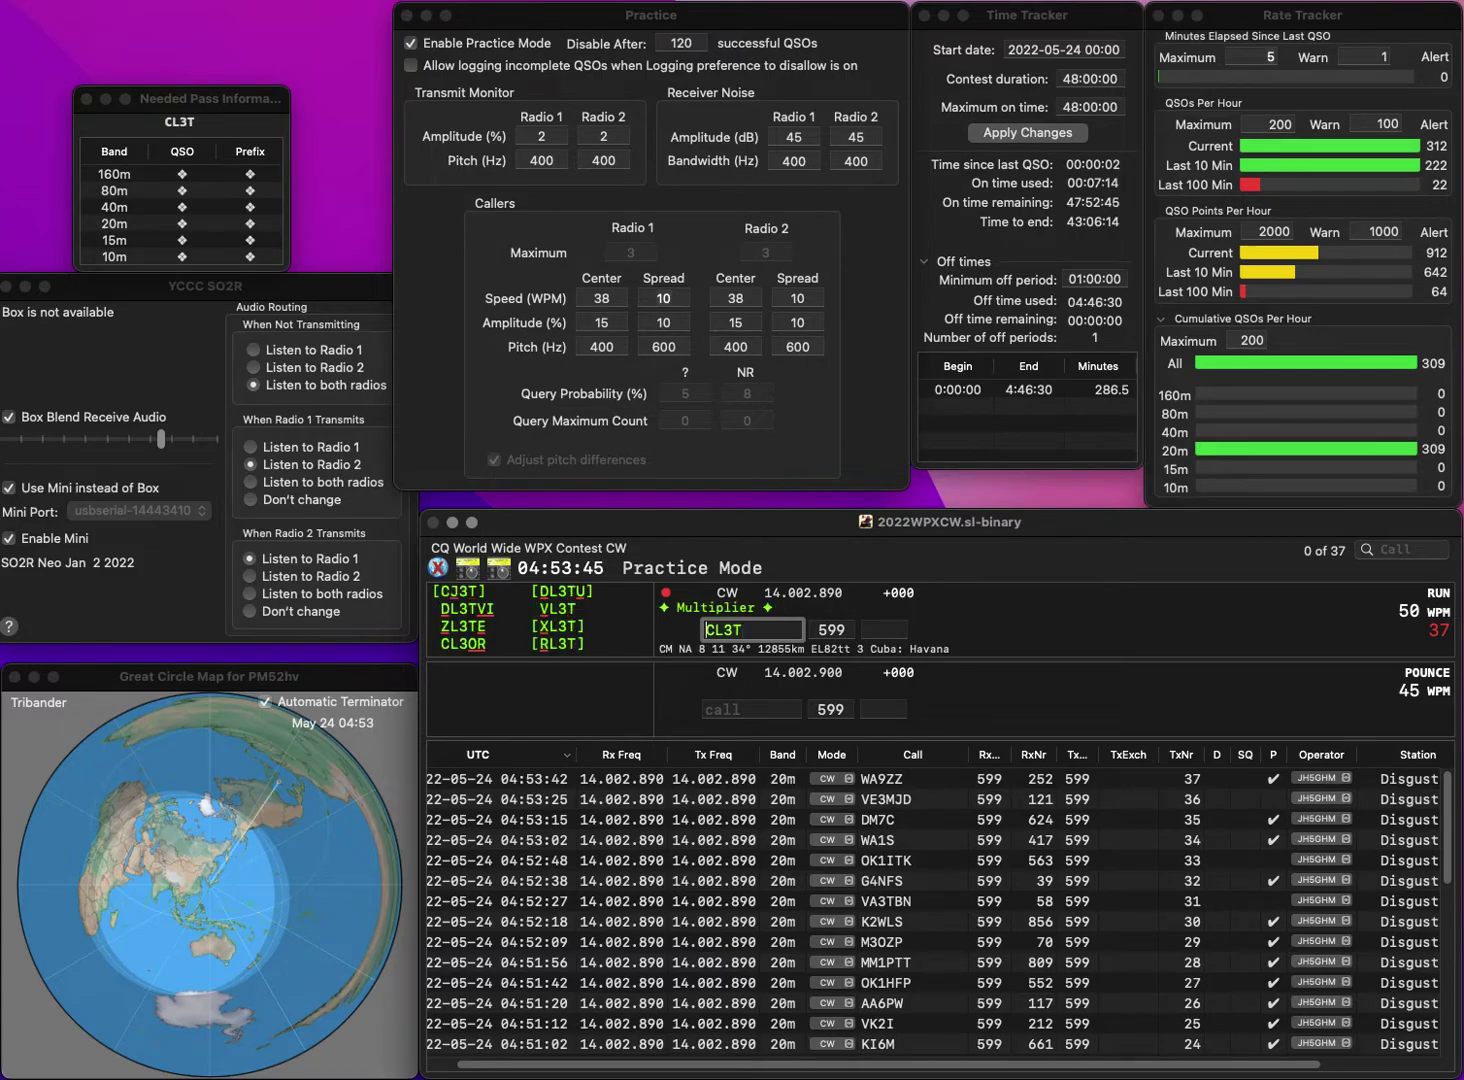
{"action": "key", "text": "Delete"}
{"action": "type", "text": "XL3T"}
{"action": "key", "text": "Return"}
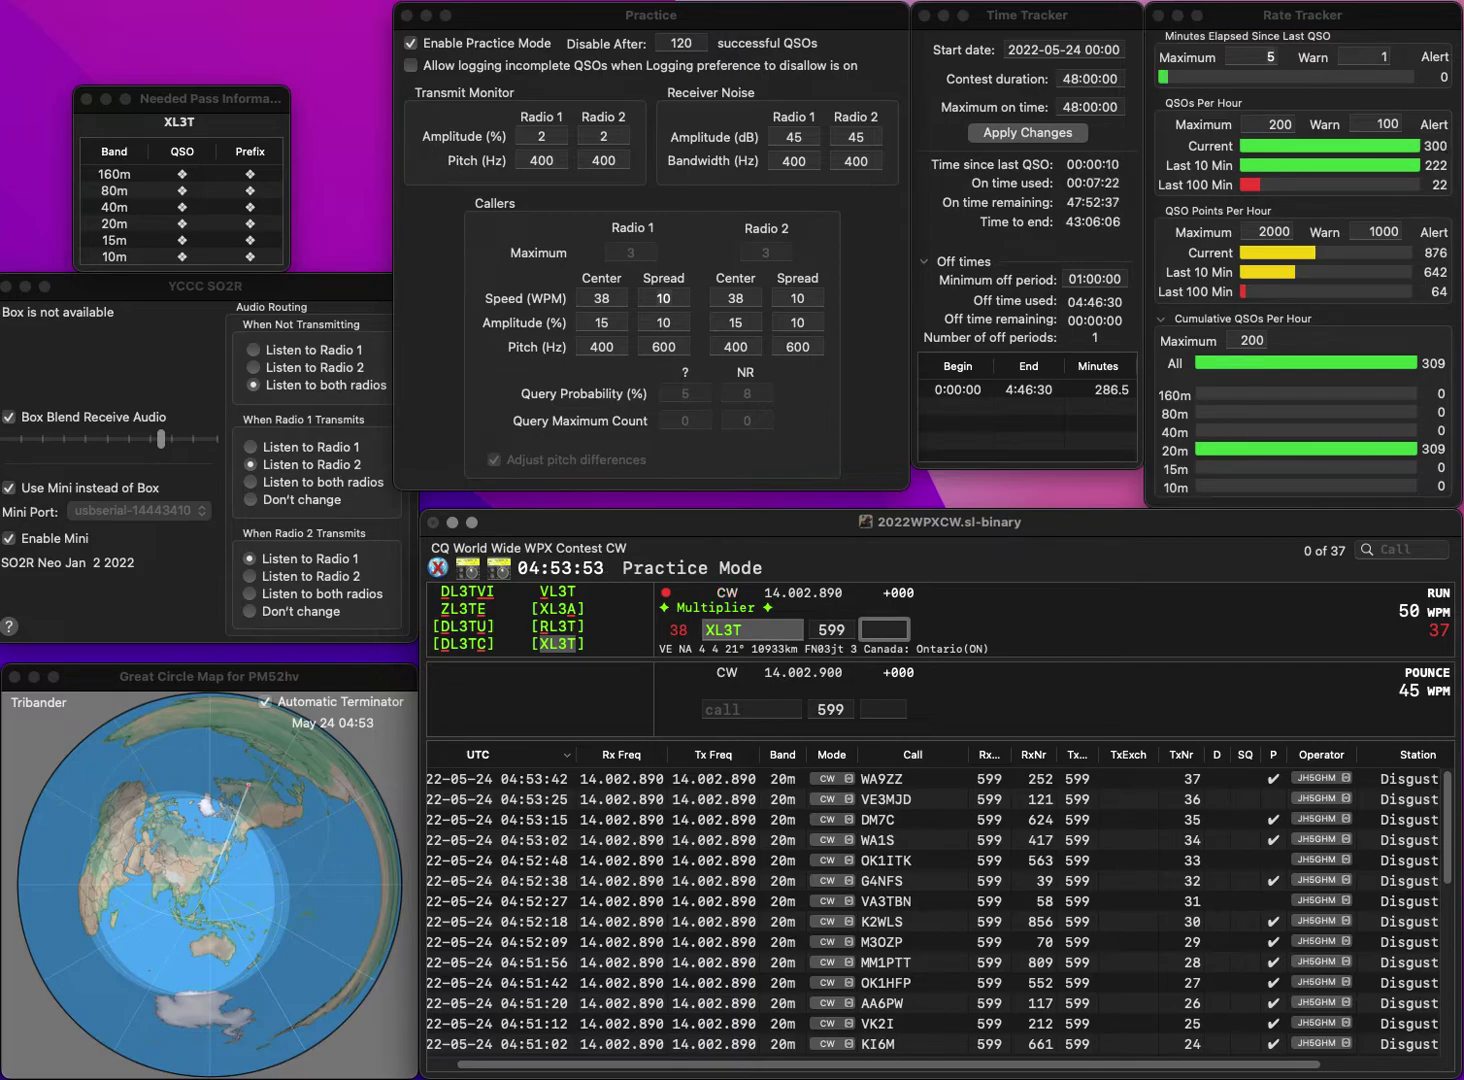
{"action": "type", "text": "62"}
{"action": "key", "text": "Return"}
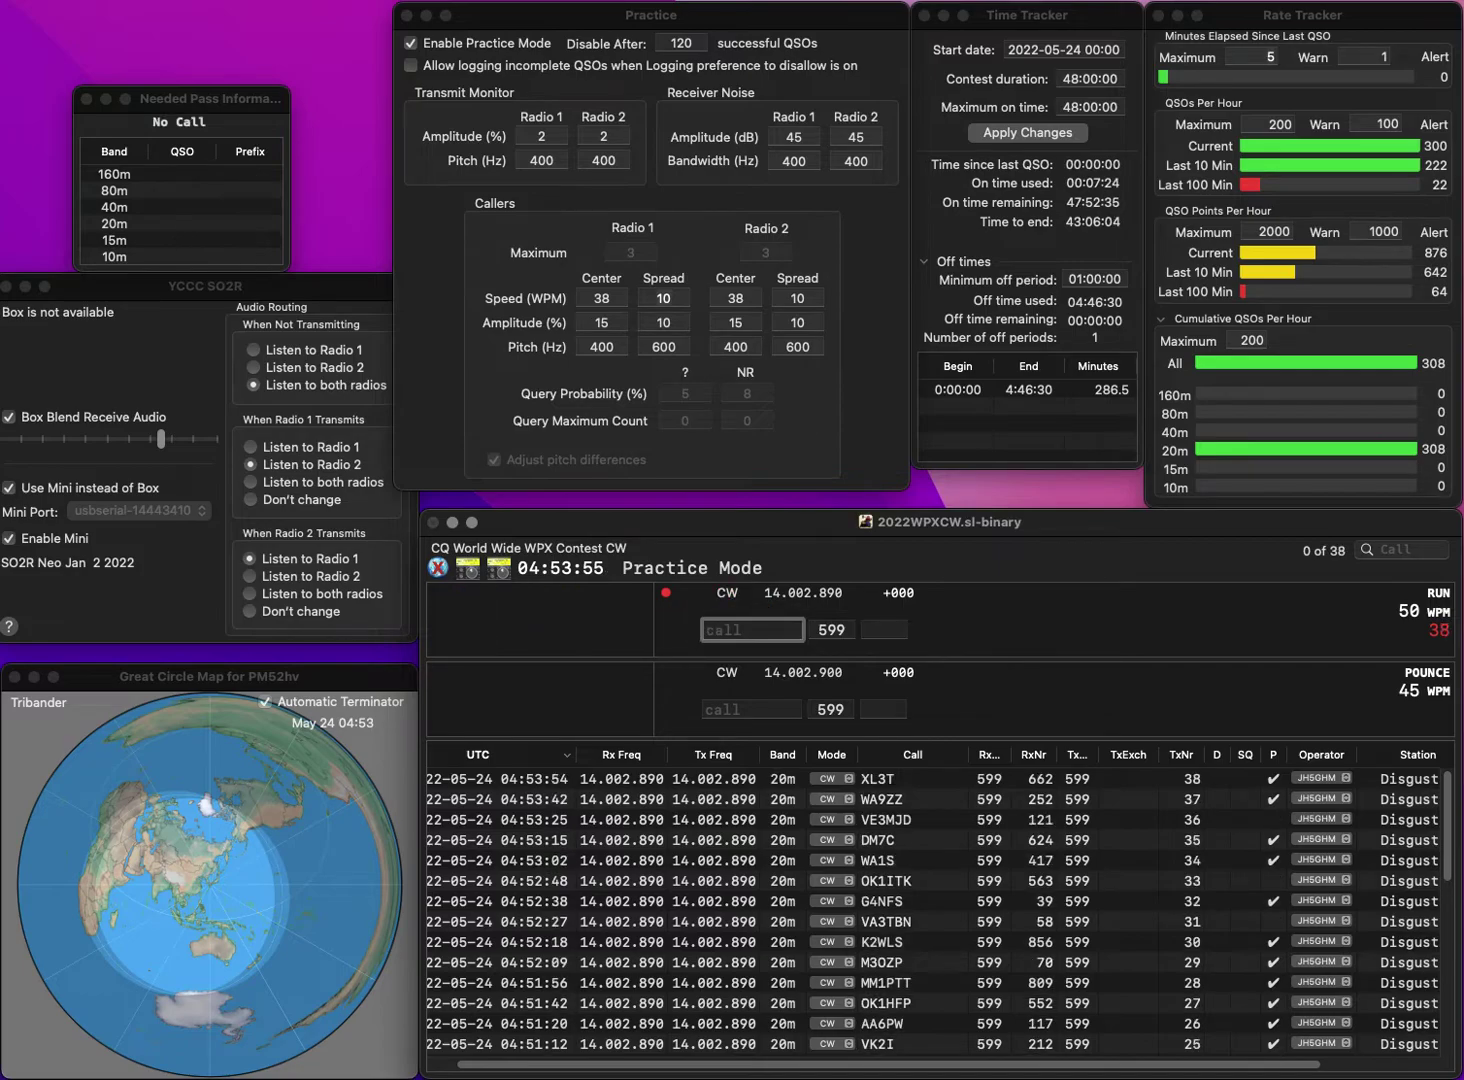
- Log a contact with KC7ILX on the run radio with received number 686
{"action": "type", "text": "KC7"}
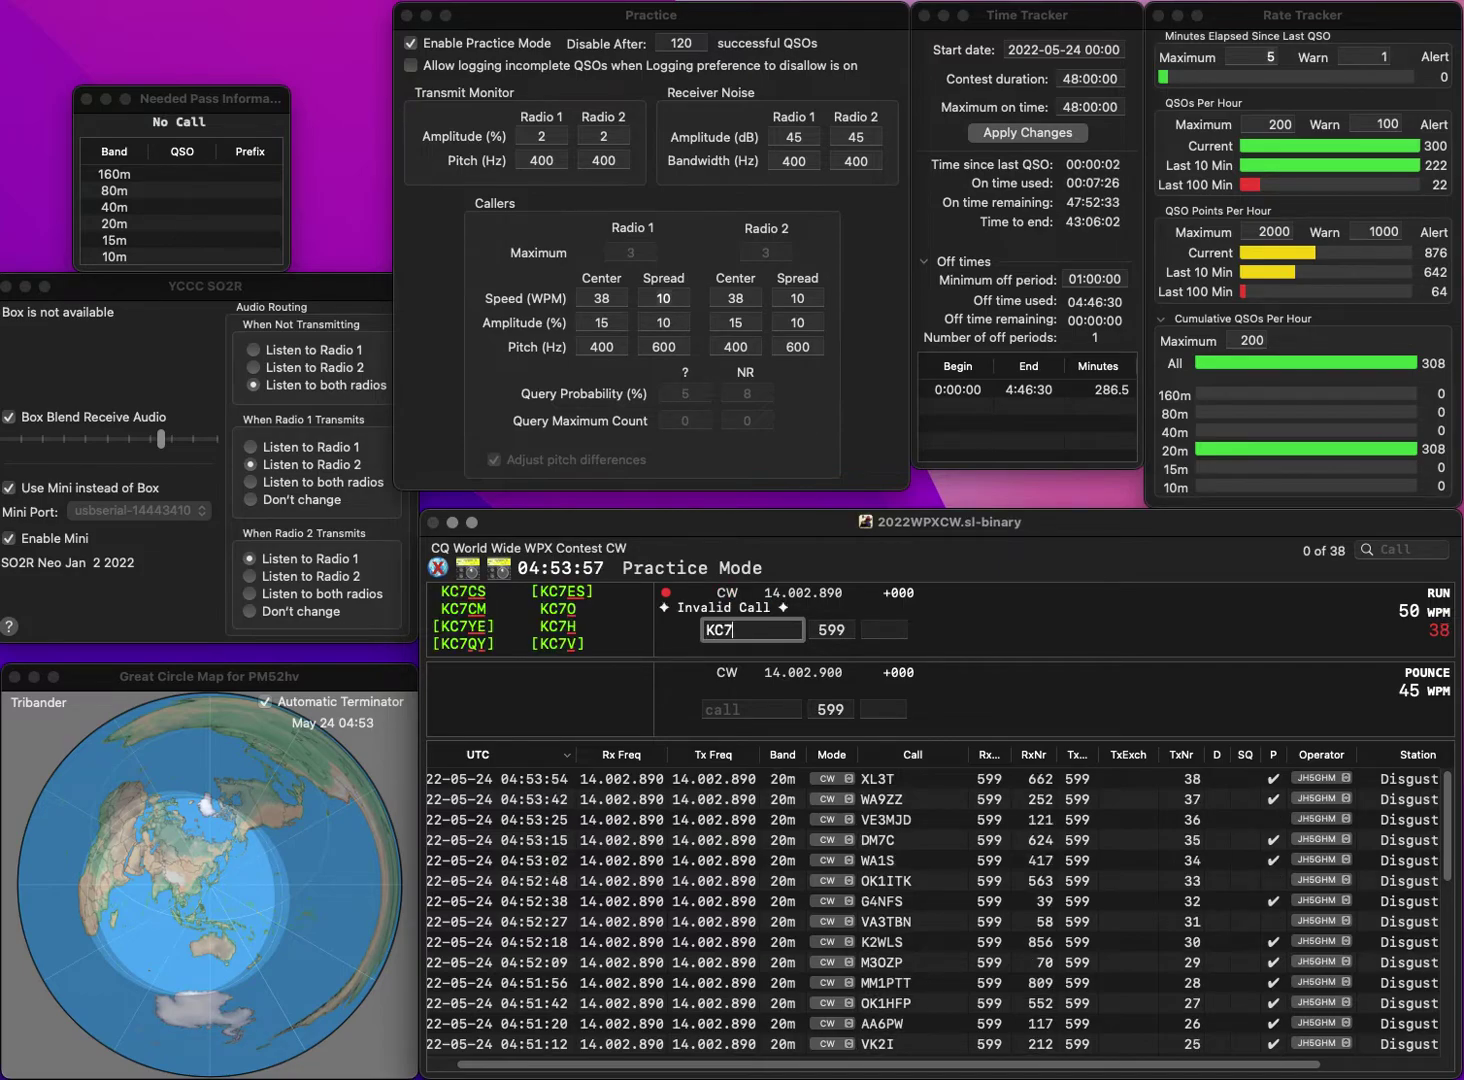
{"action": "type", "text": "ILX"}
{"action": "key", "text": "space"}
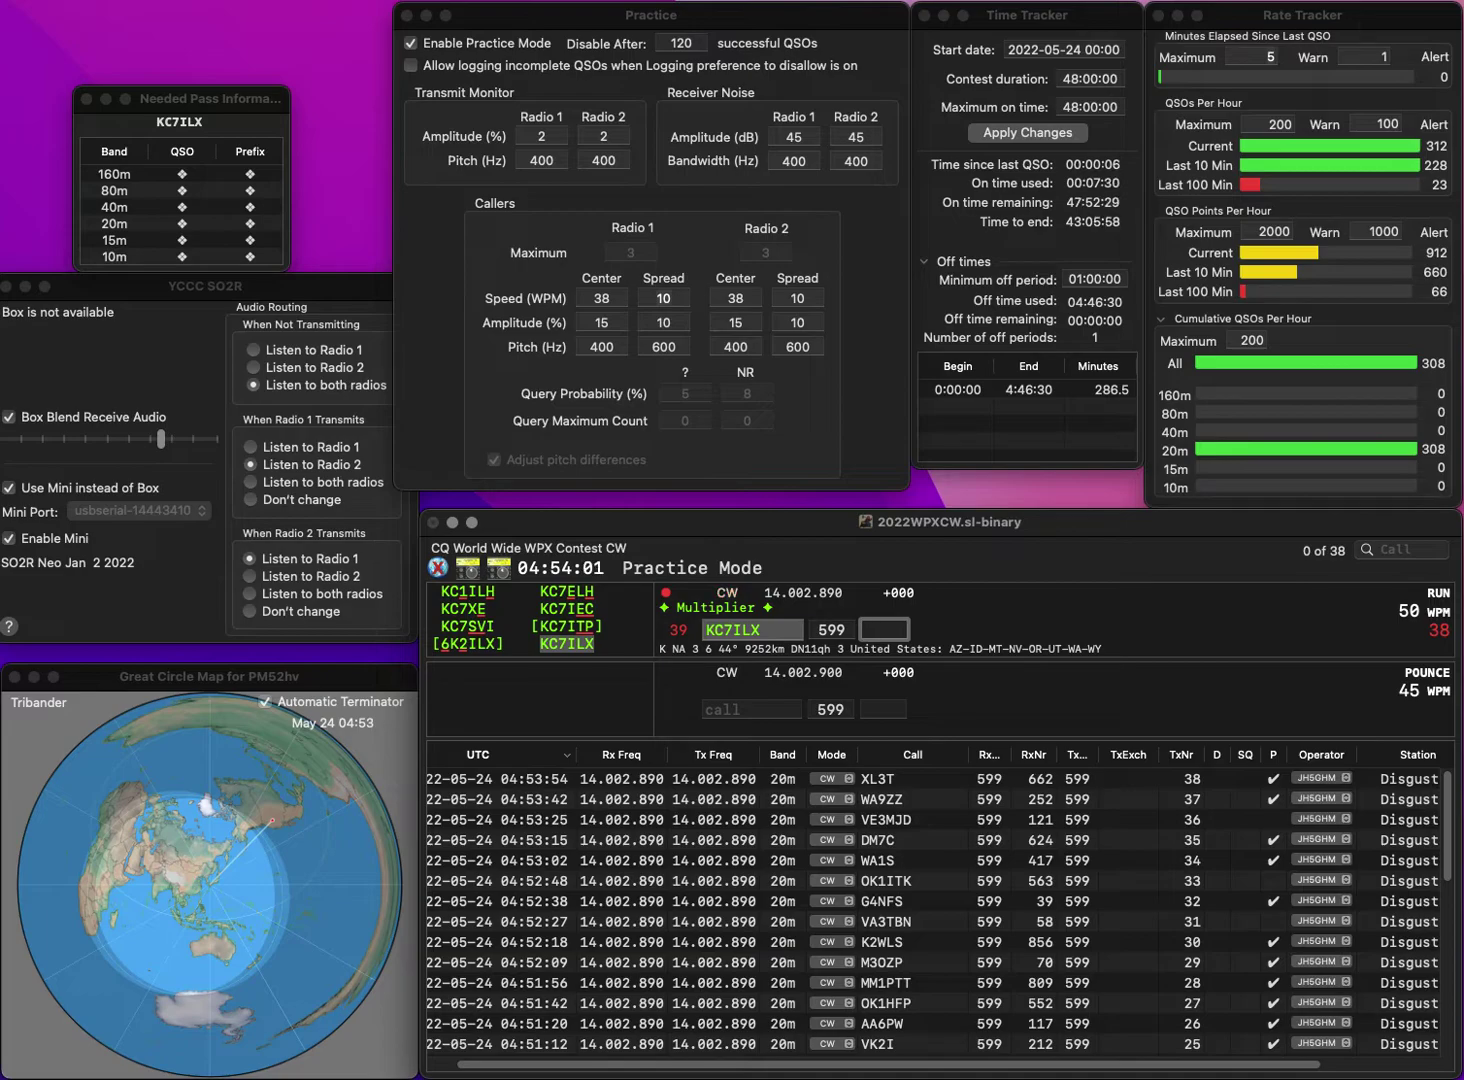
{"action": "type", "text": "686"}
{"action": "key", "text": "Return"}
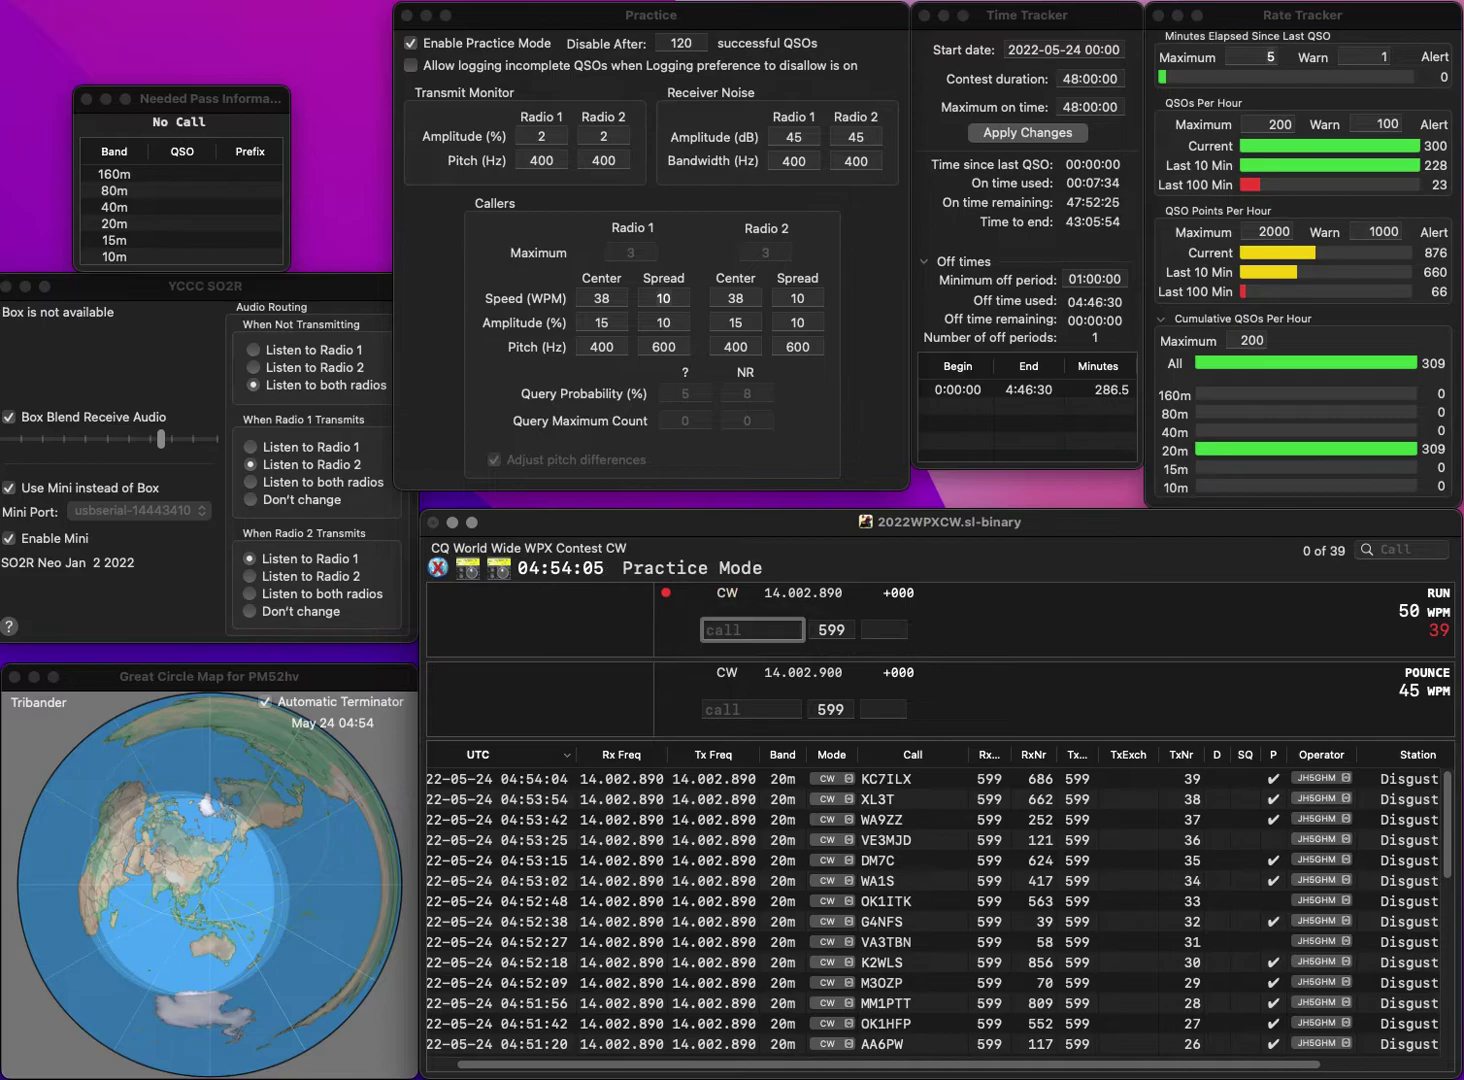
- Log a contact with EU2EU on the run radio with received number 699
{"action": "type", "text": "EU2EU"}
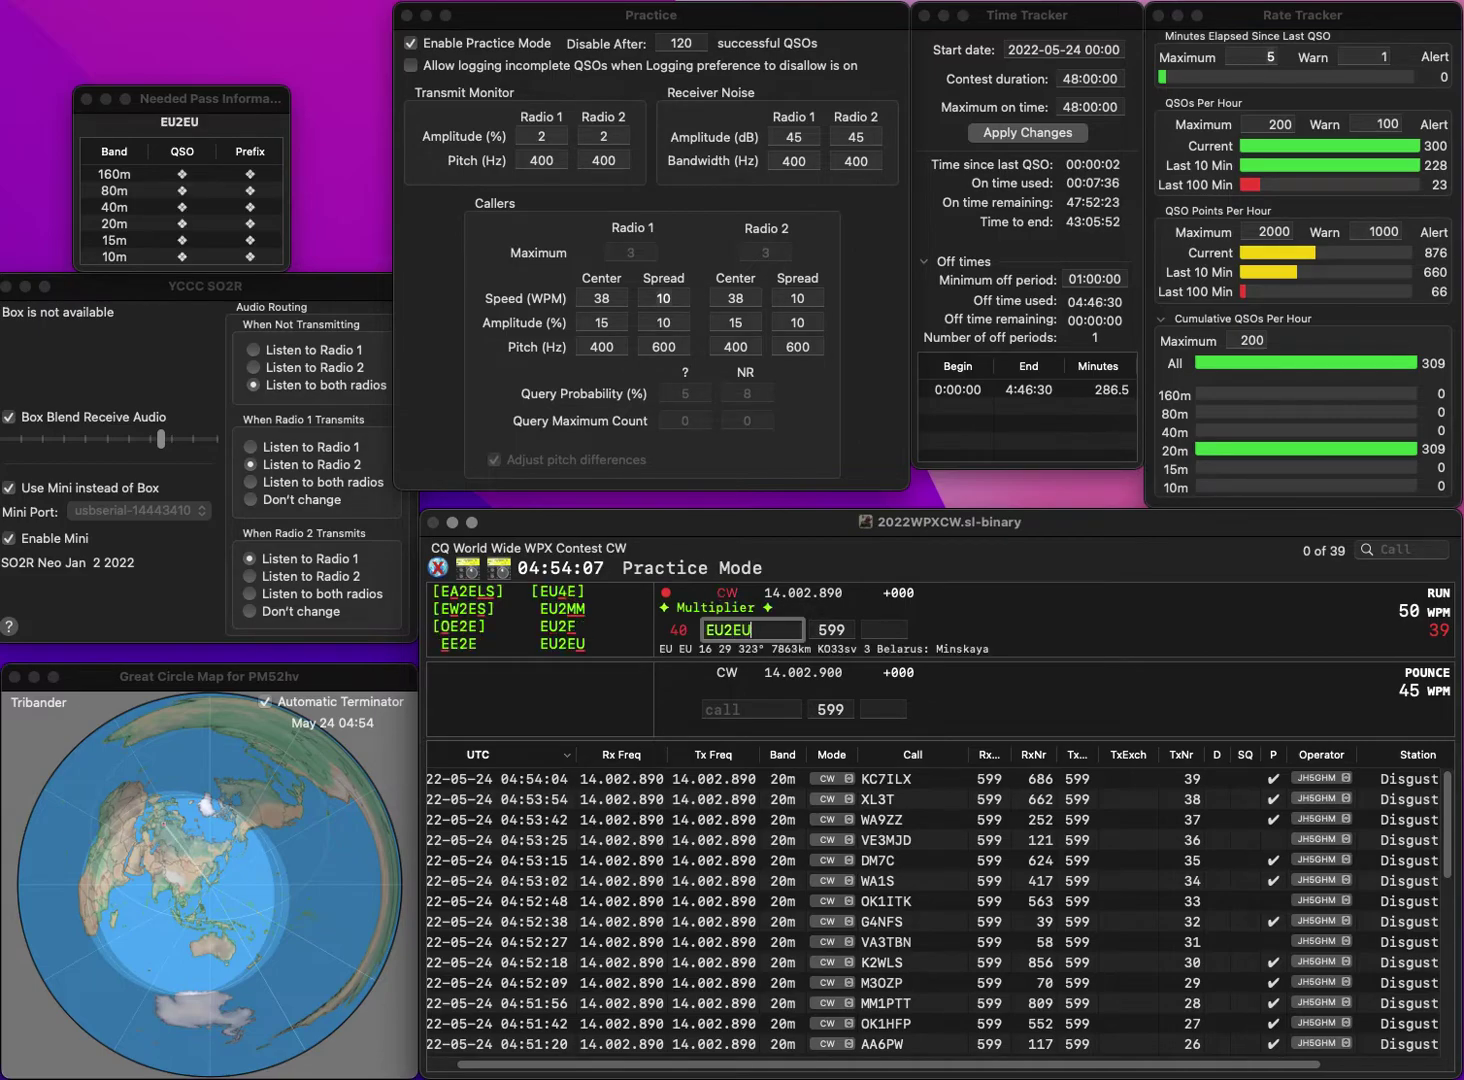
{"action": "key", "text": "space"}
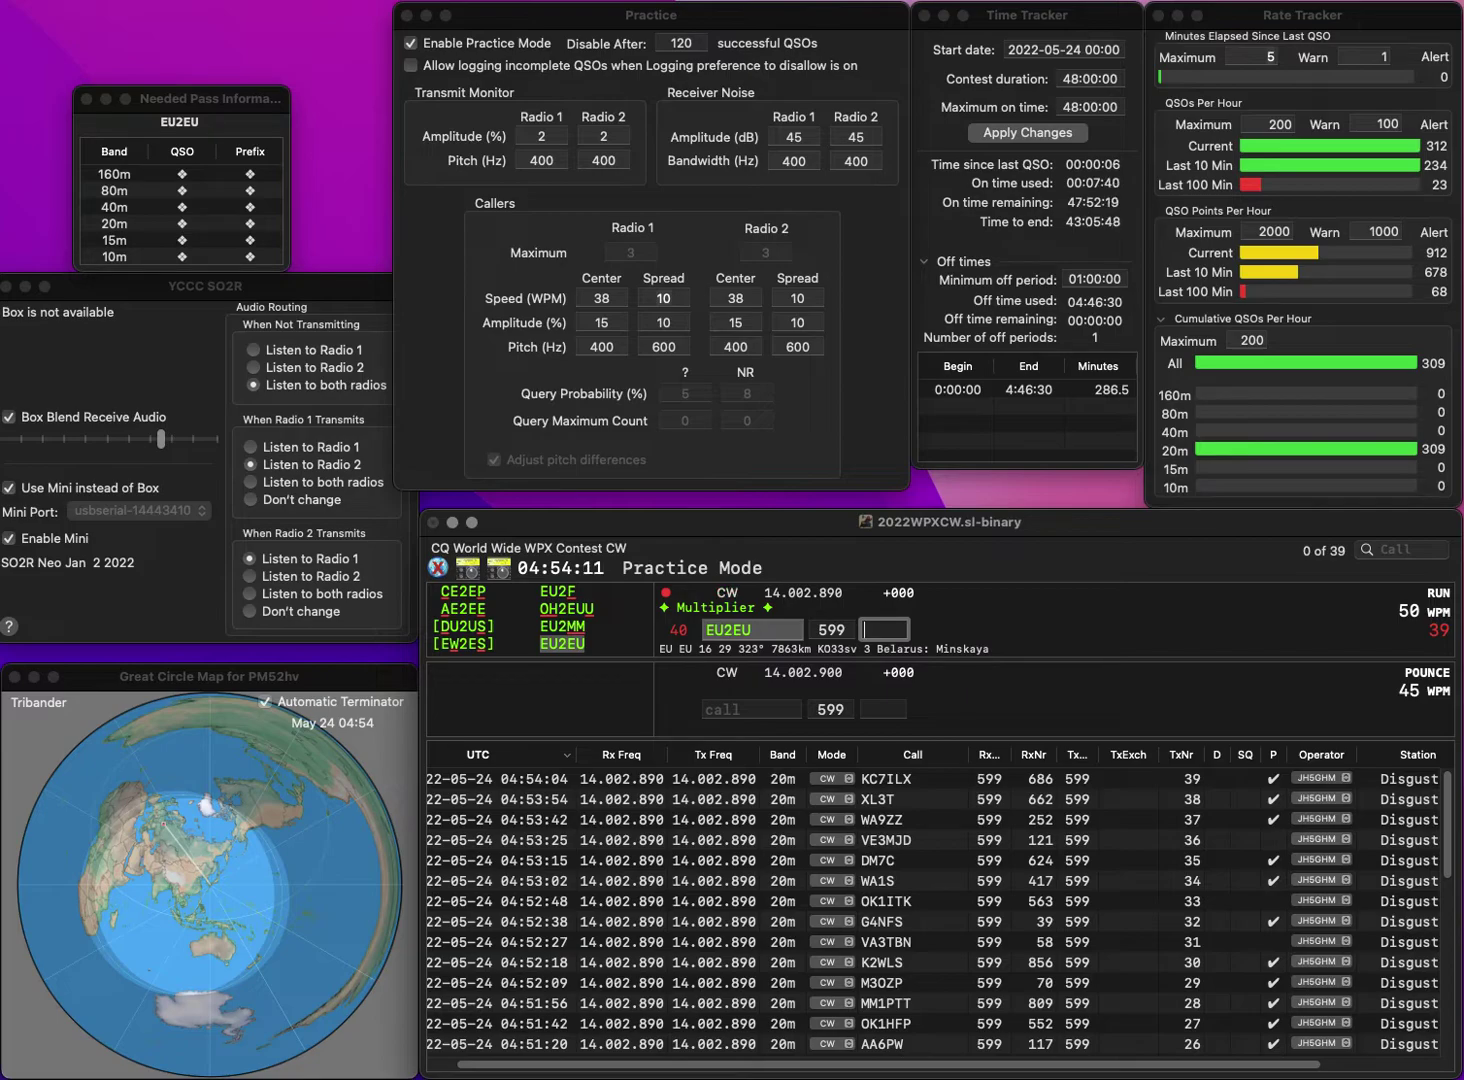
{"action": "type", "text": "699"}
{"action": "key", "text": "Return"}
{"action": "type", "text": "SP"}
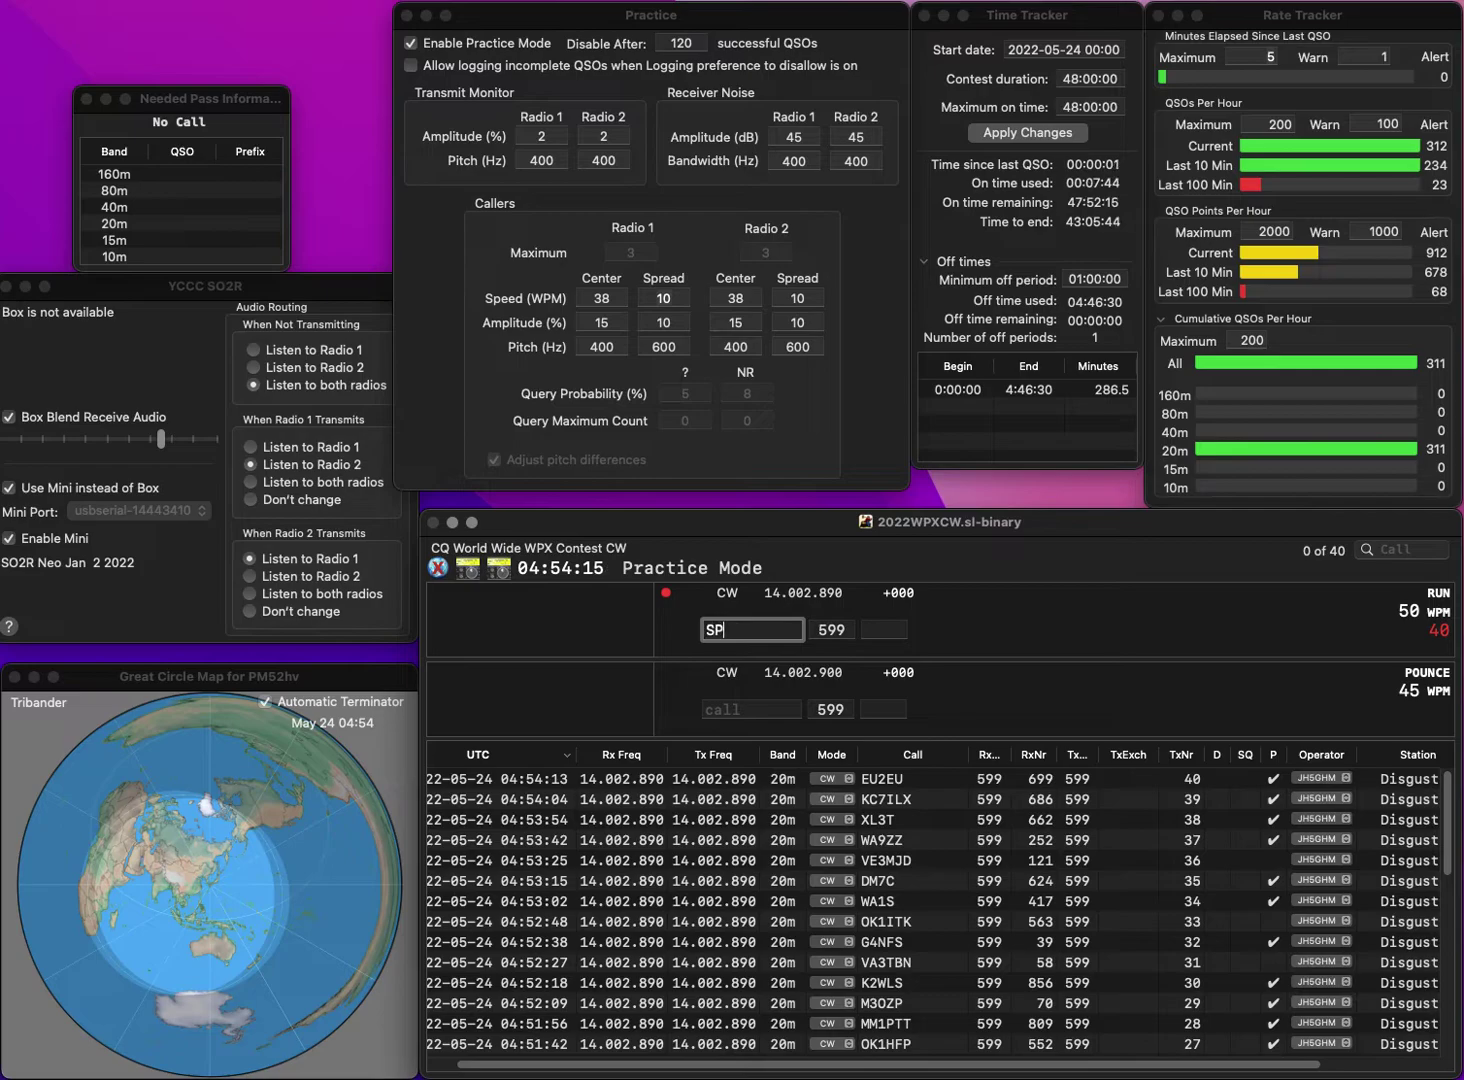
{"action": "type", "text": "9BEM"}
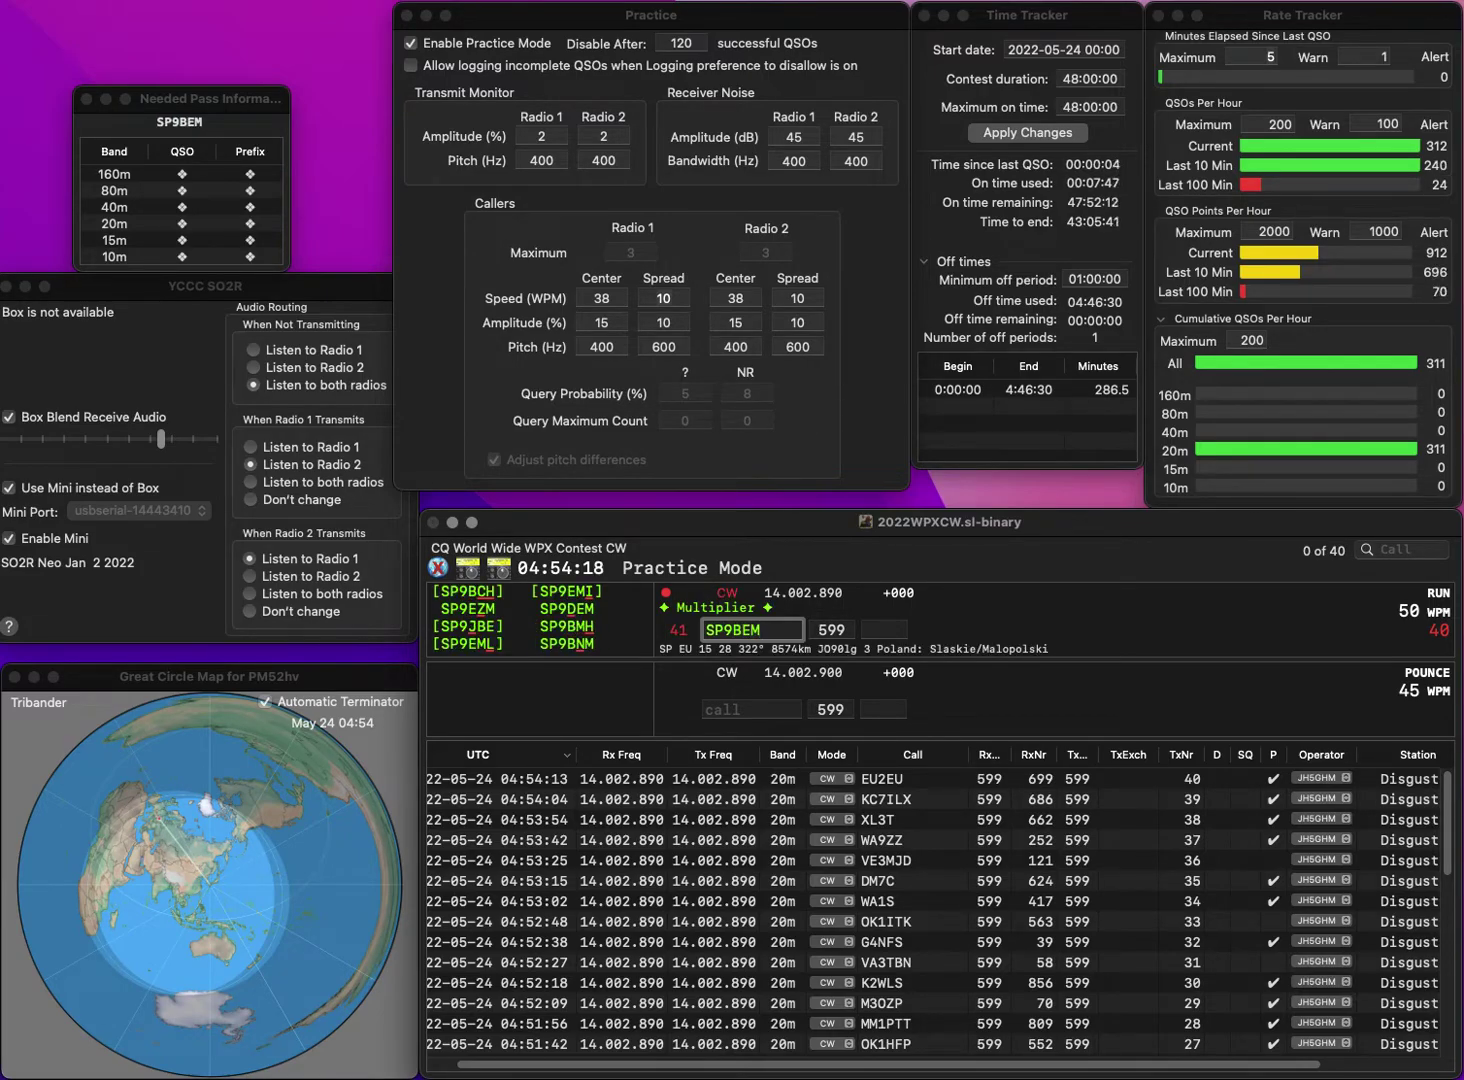
{"action": "key", "text": "BackSpace"}
{"action": "type", "text": "N"}
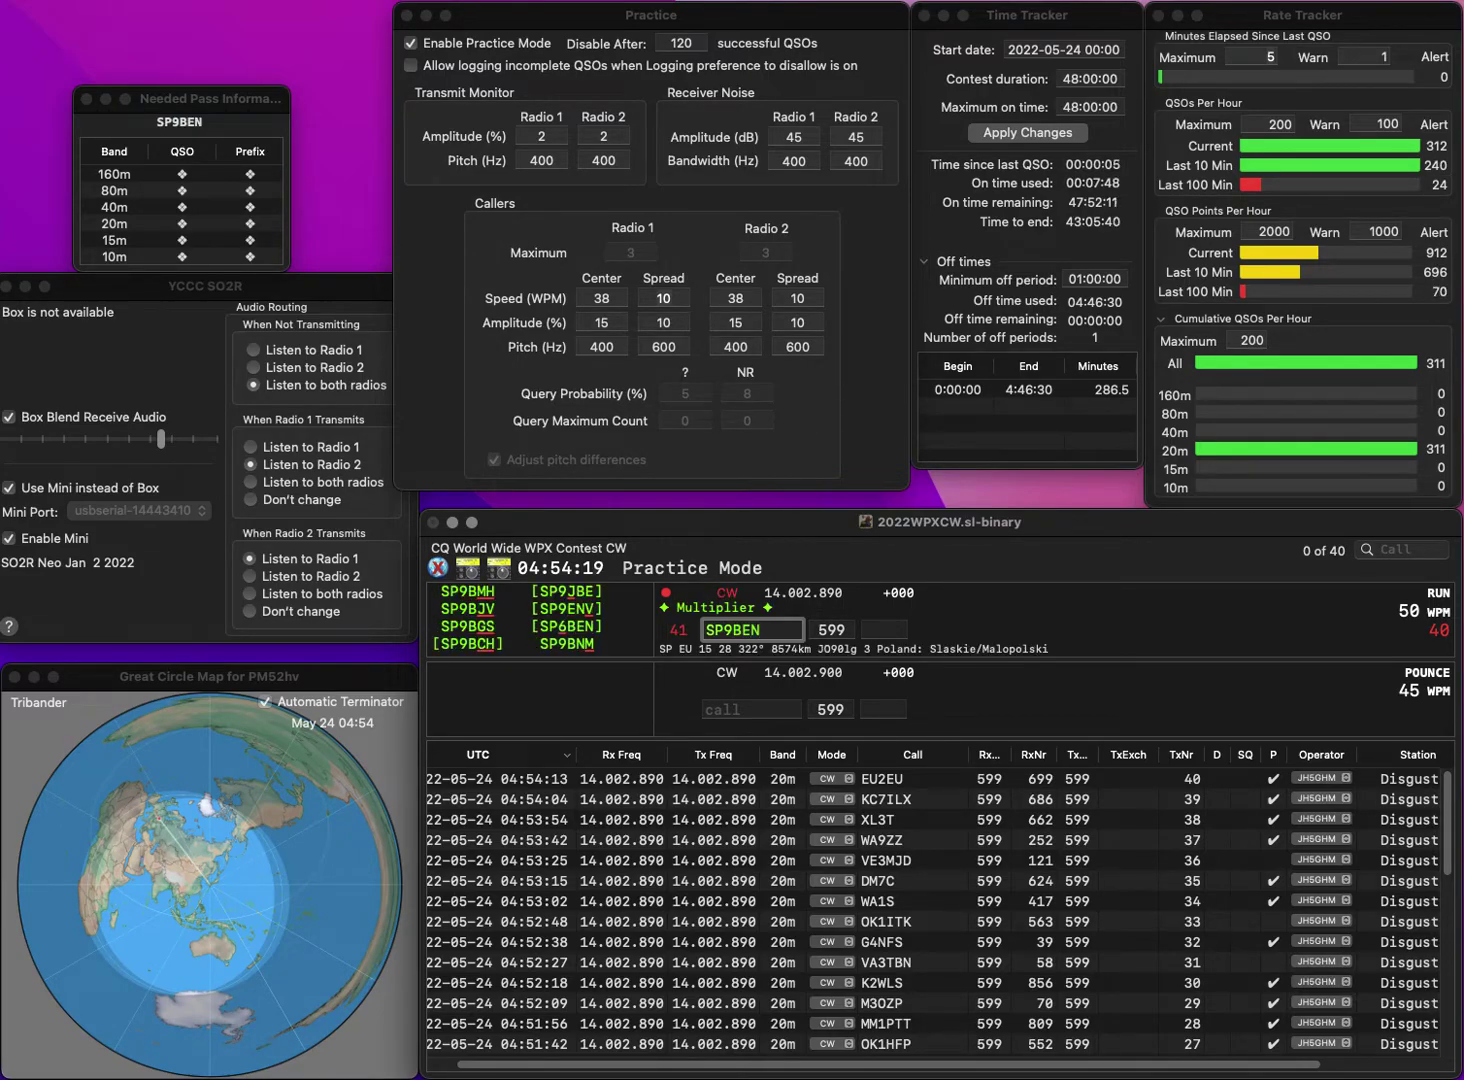
{"action": "left_click", "coordinate": [733, 630]}
{"action": "key", "text": "Delete"}
{"action": "key", "text": "Delete"}
{"action": "key", "text": "Delete"}
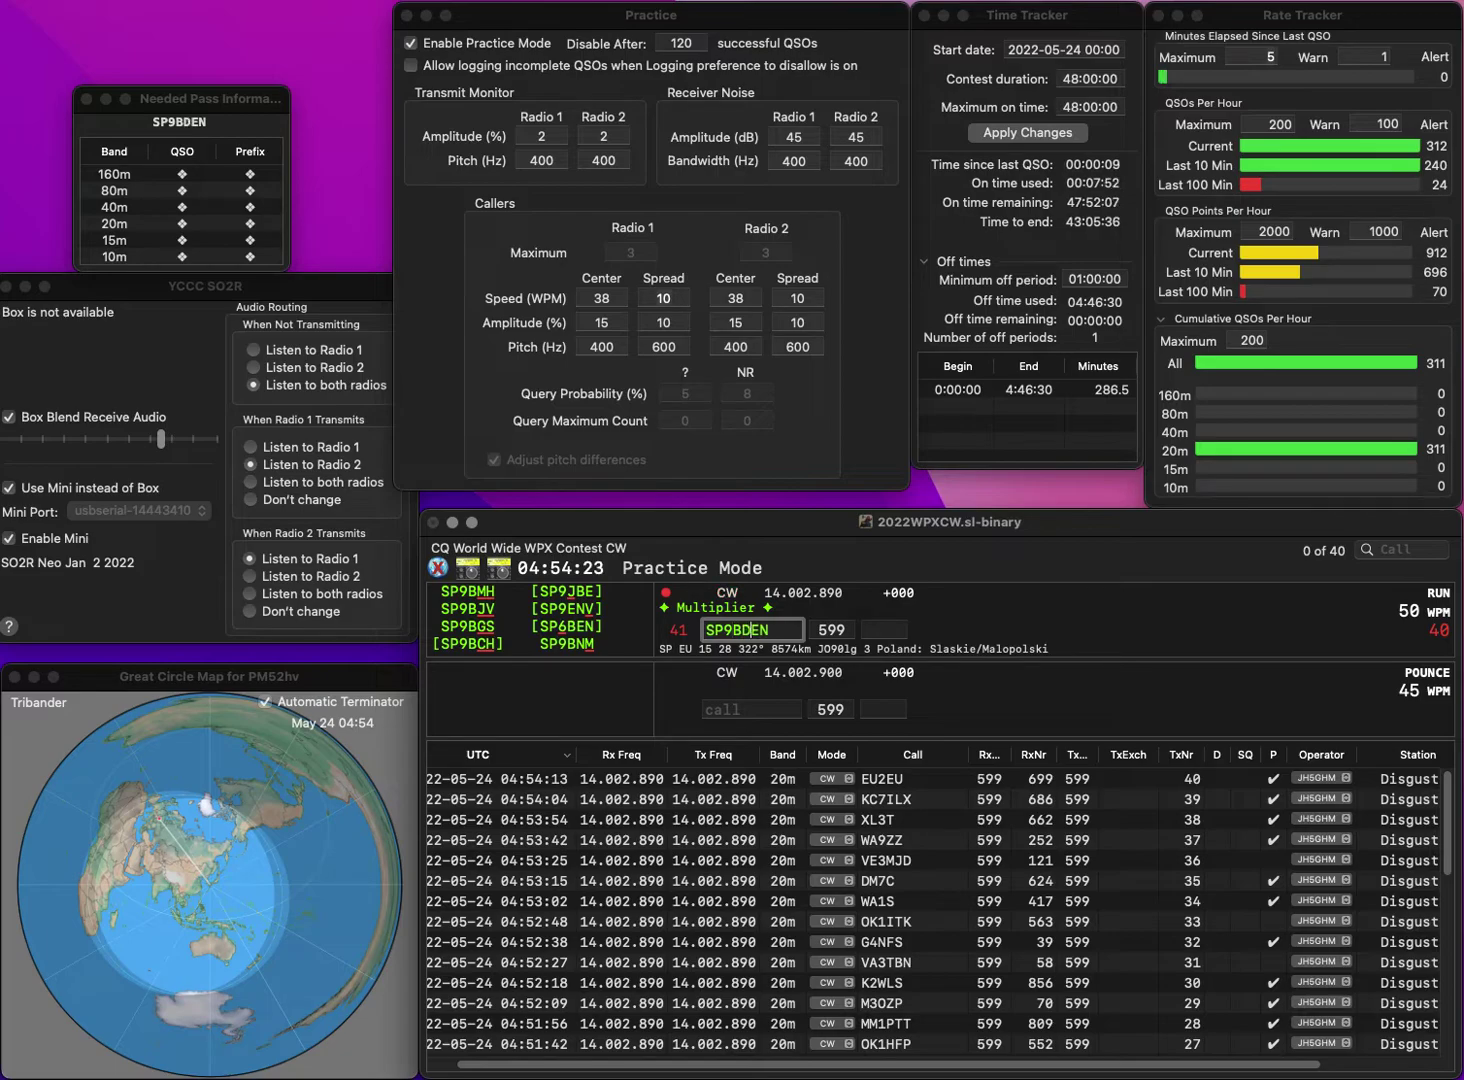
{"action": "type", "text": "DEM"}
{"action": "key", "text": "space"}
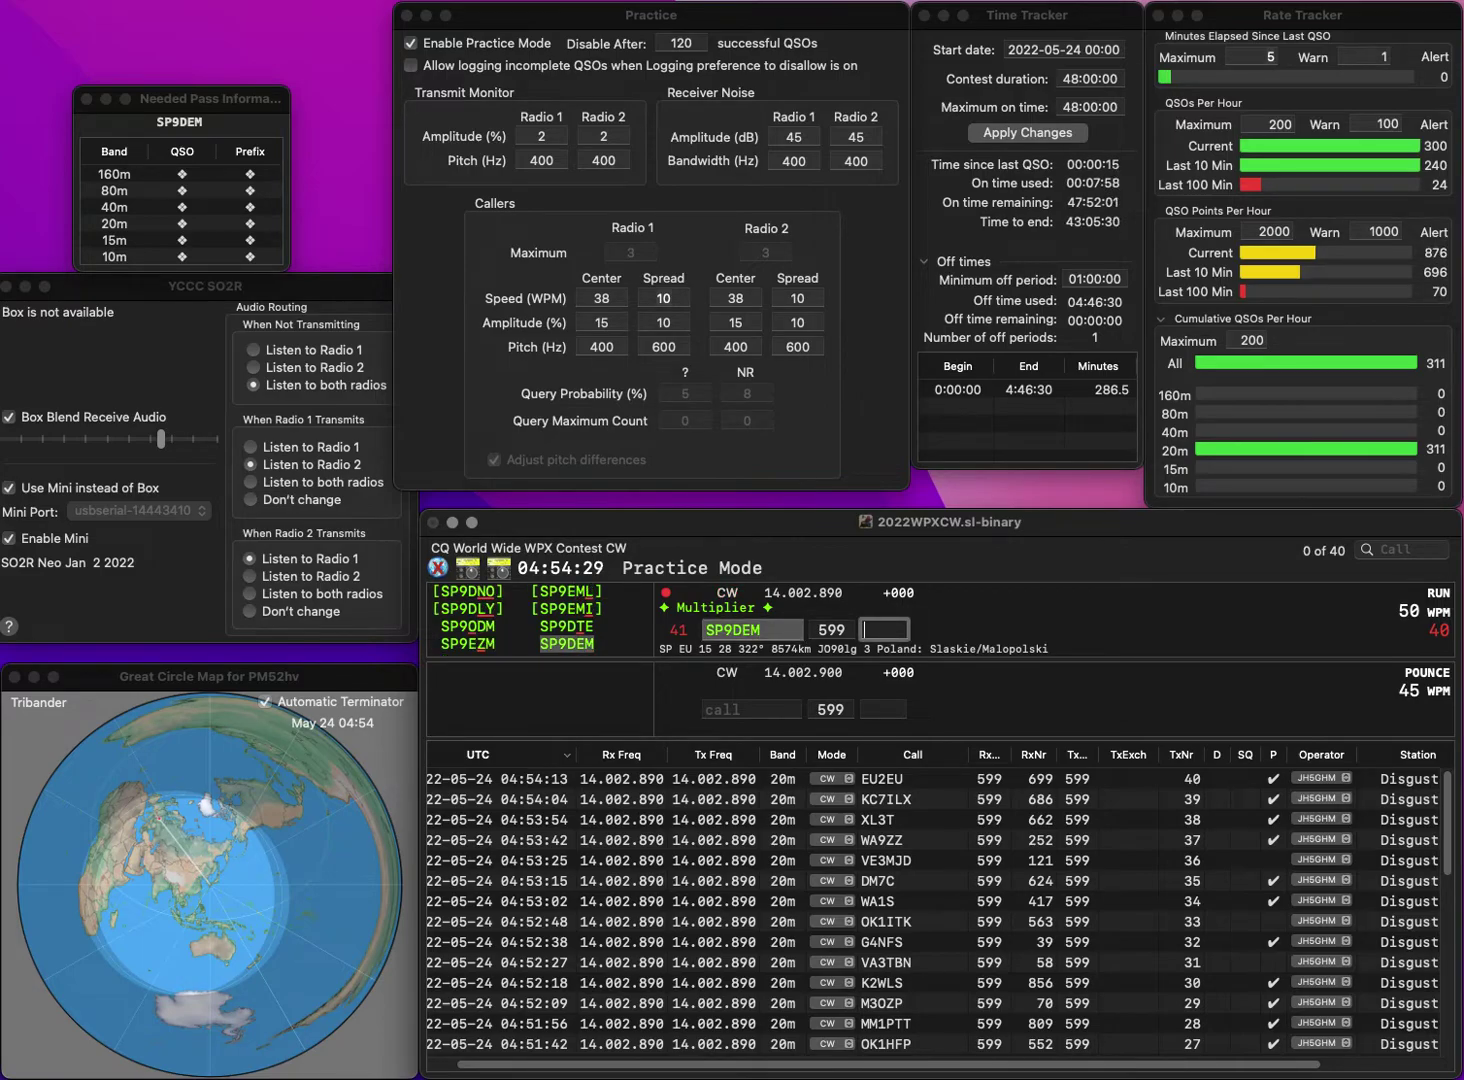
{"action": "type", "text": "155"}
{"action": "key", "text": "Return"}
{"action": "type", "text": "WA"}
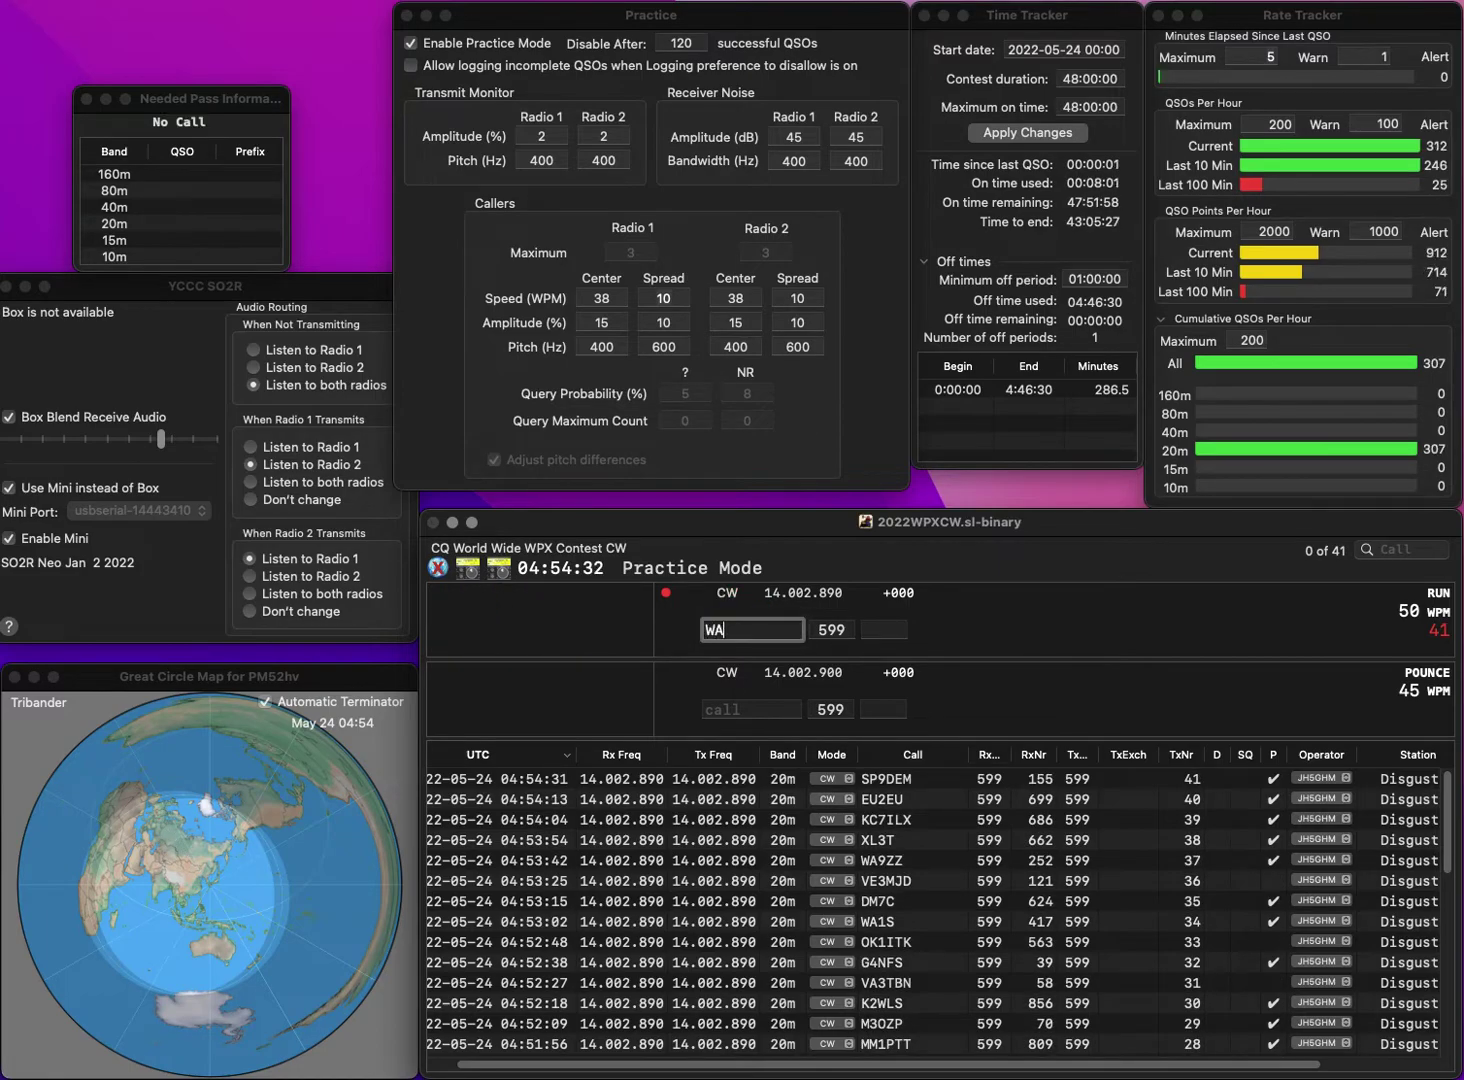
{"action": "type", "text": "6KHK"}
{"action": "key", "text": "space"}
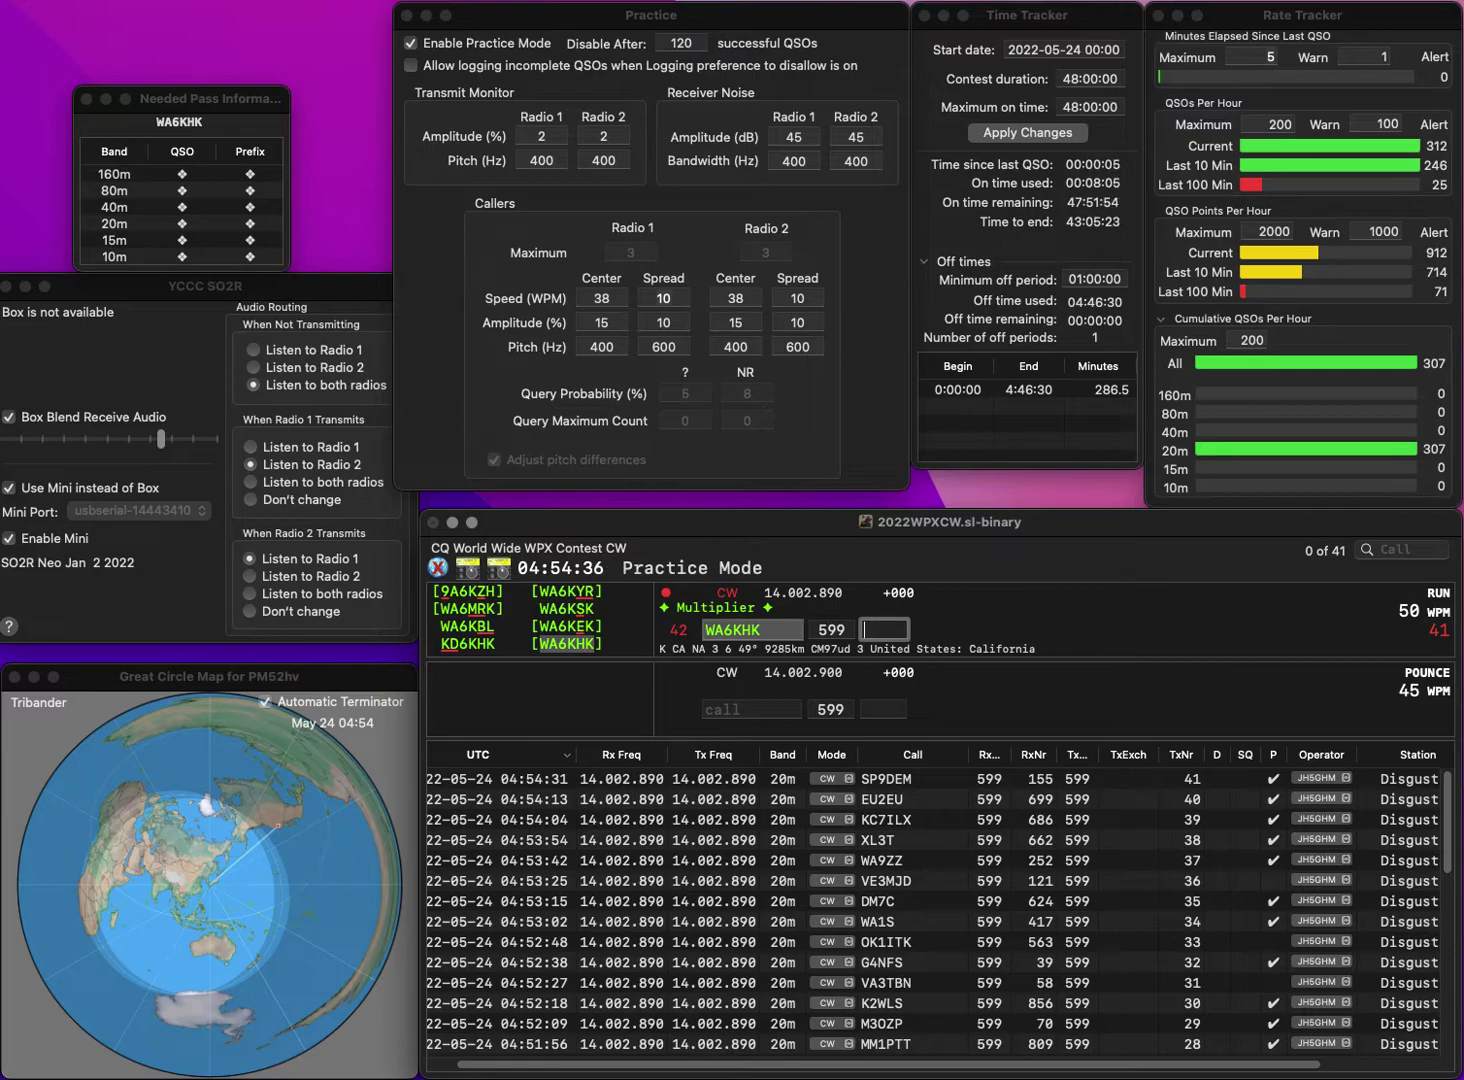
{"action": "type", "text": "82"}
{"action": "key", "text": "Return"}
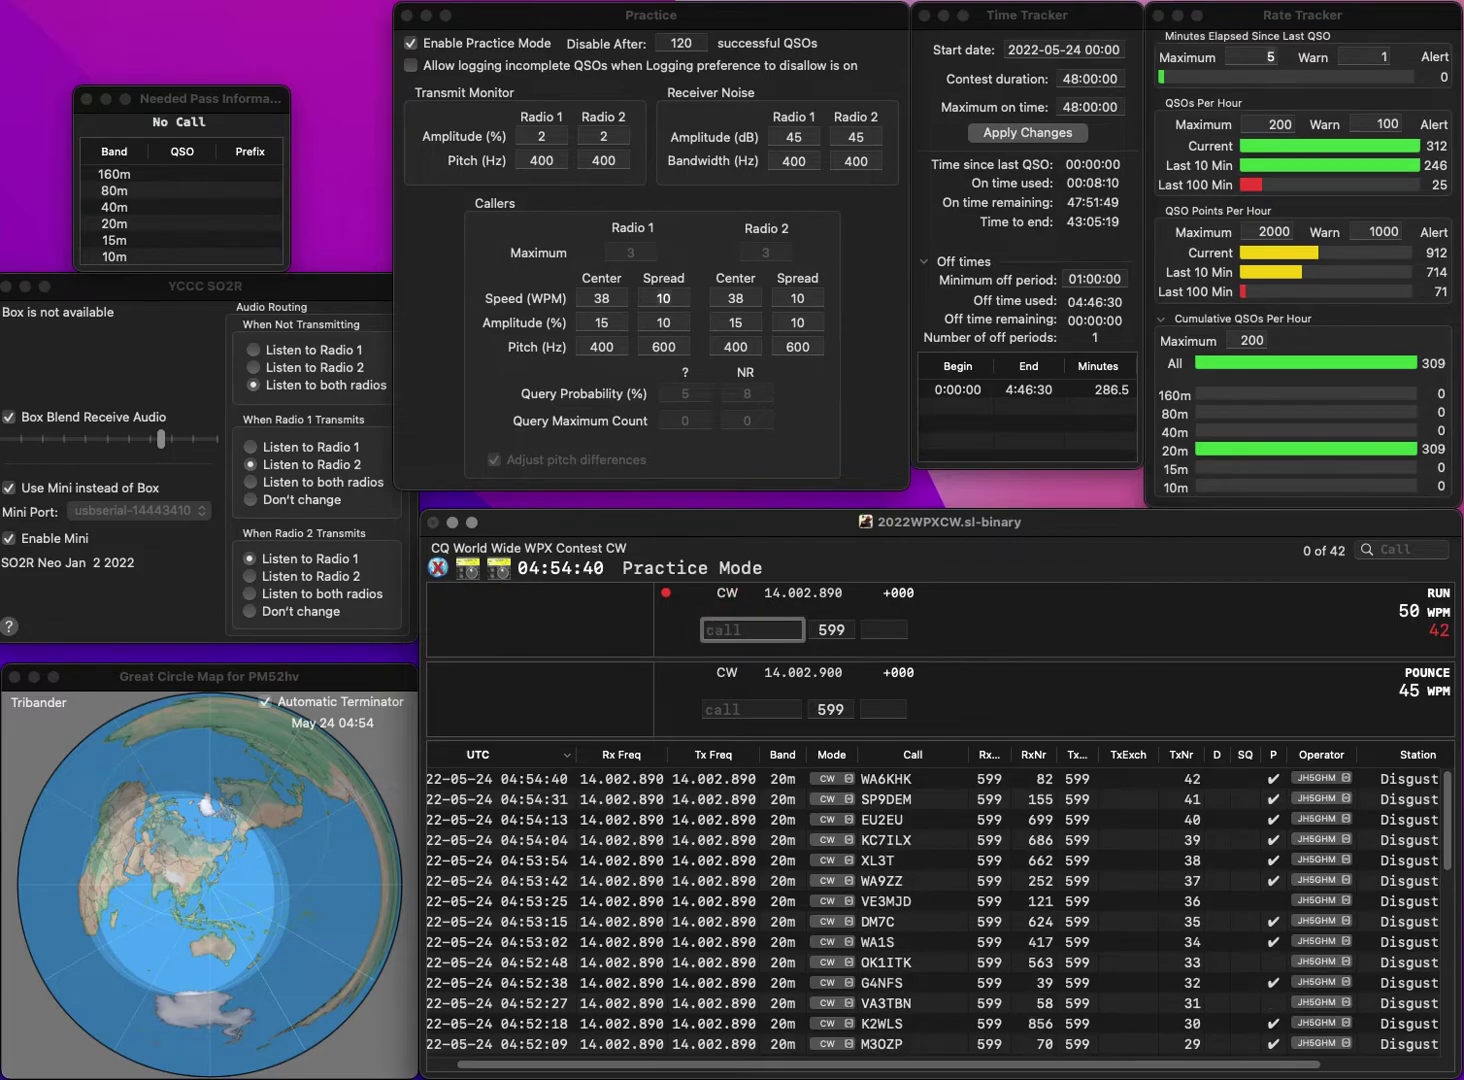
- Complete the copied call as KU8RLY on the run radio and log the contact with received number 805
{"action": "type", "text": "KU"}
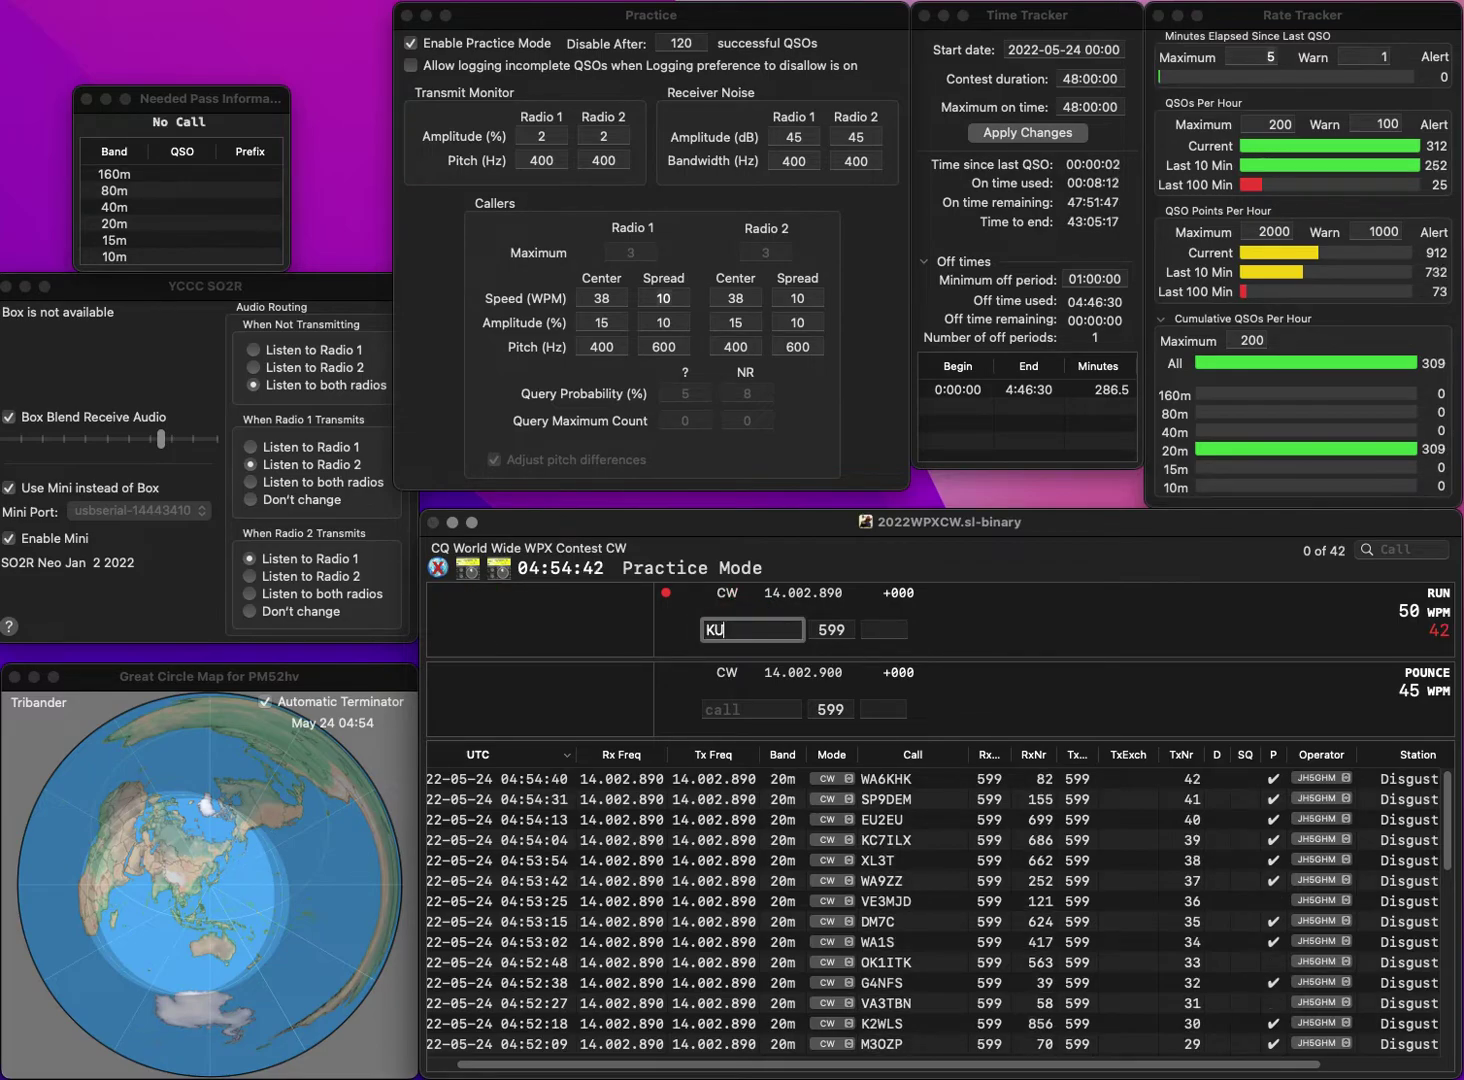
{"action": "type", "text": "RLY"}
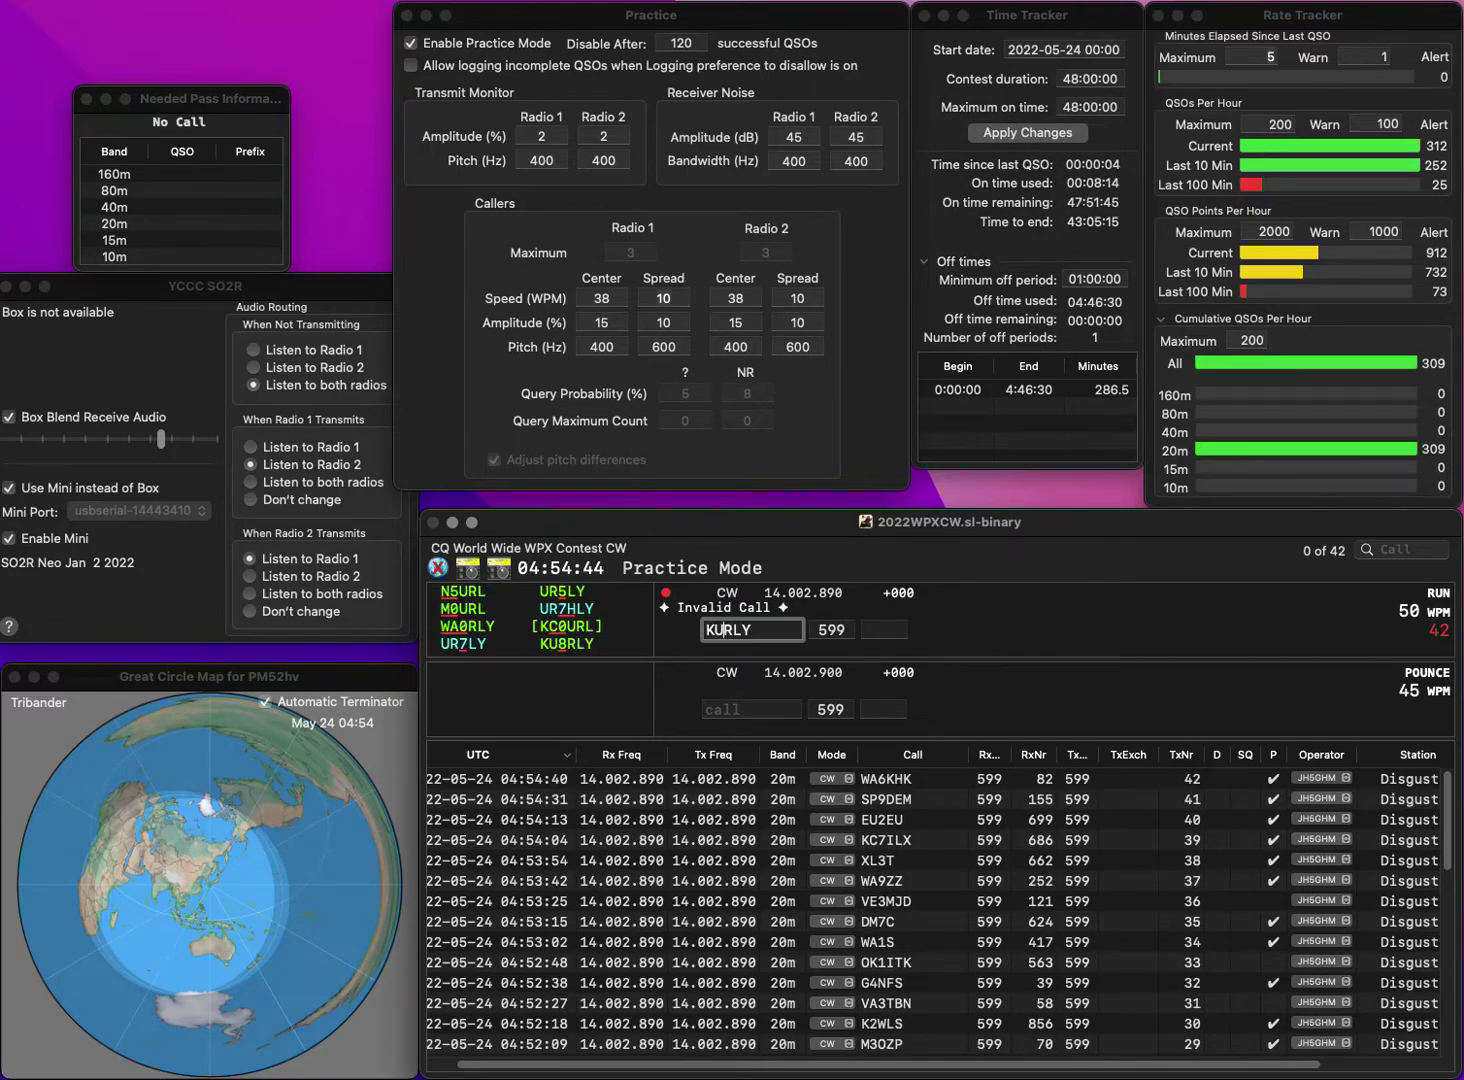
{"action": "type", "text": "8"}
{"action": "key", "text": "Return"}
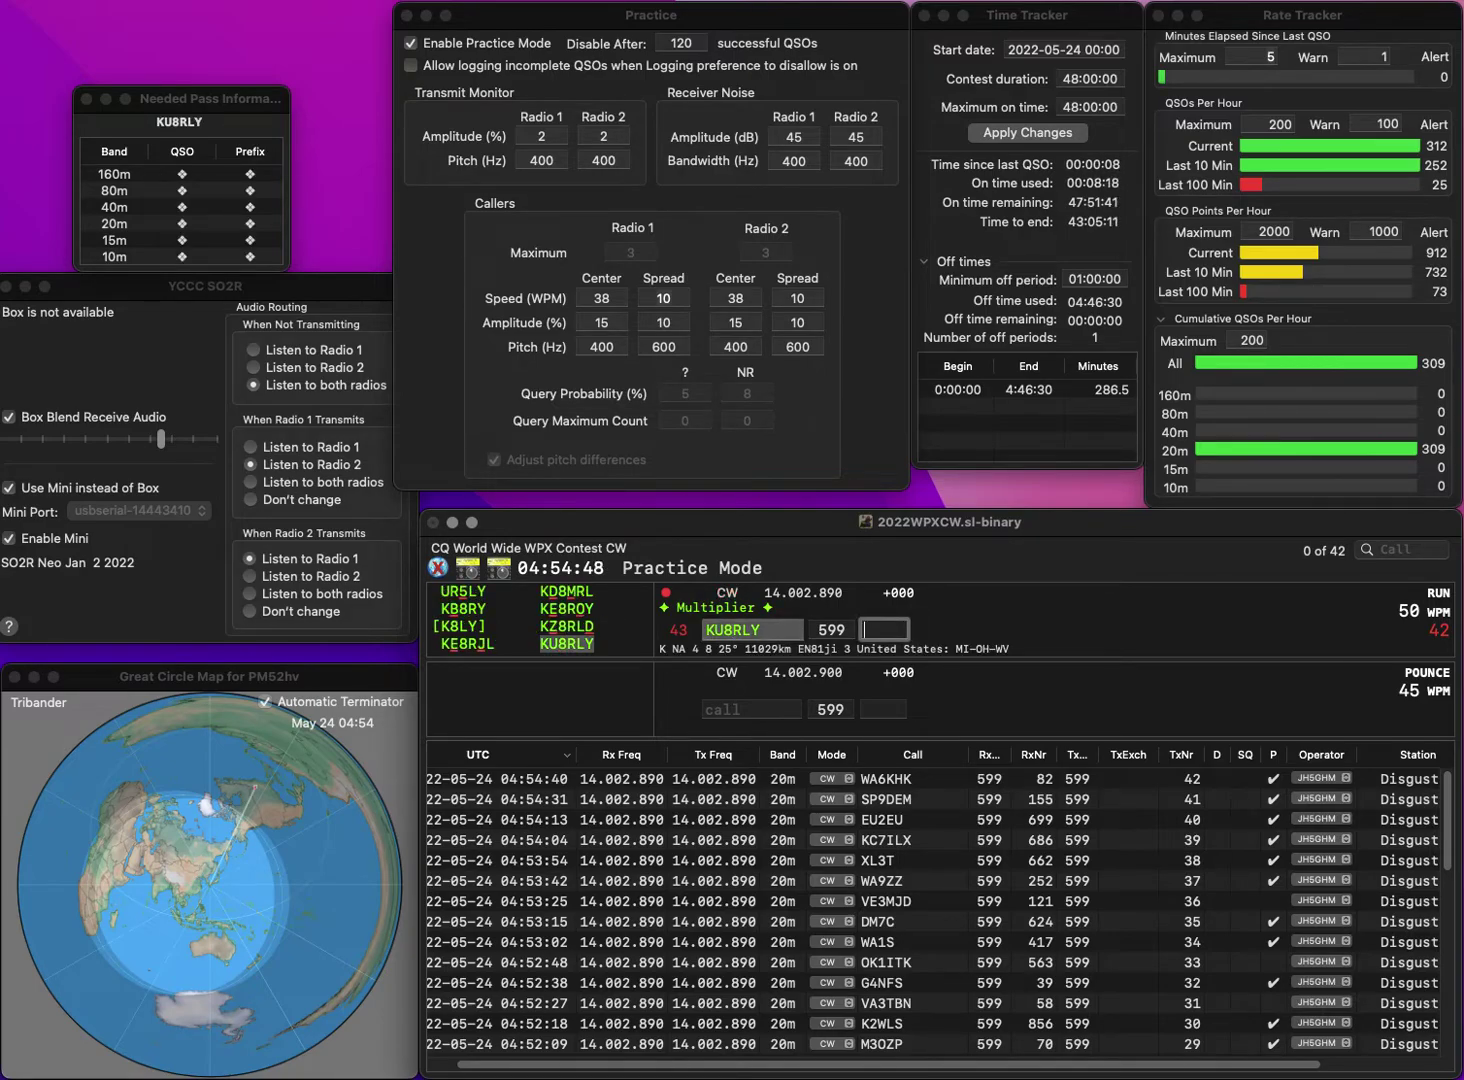
{"action": "type", "text": "8"}
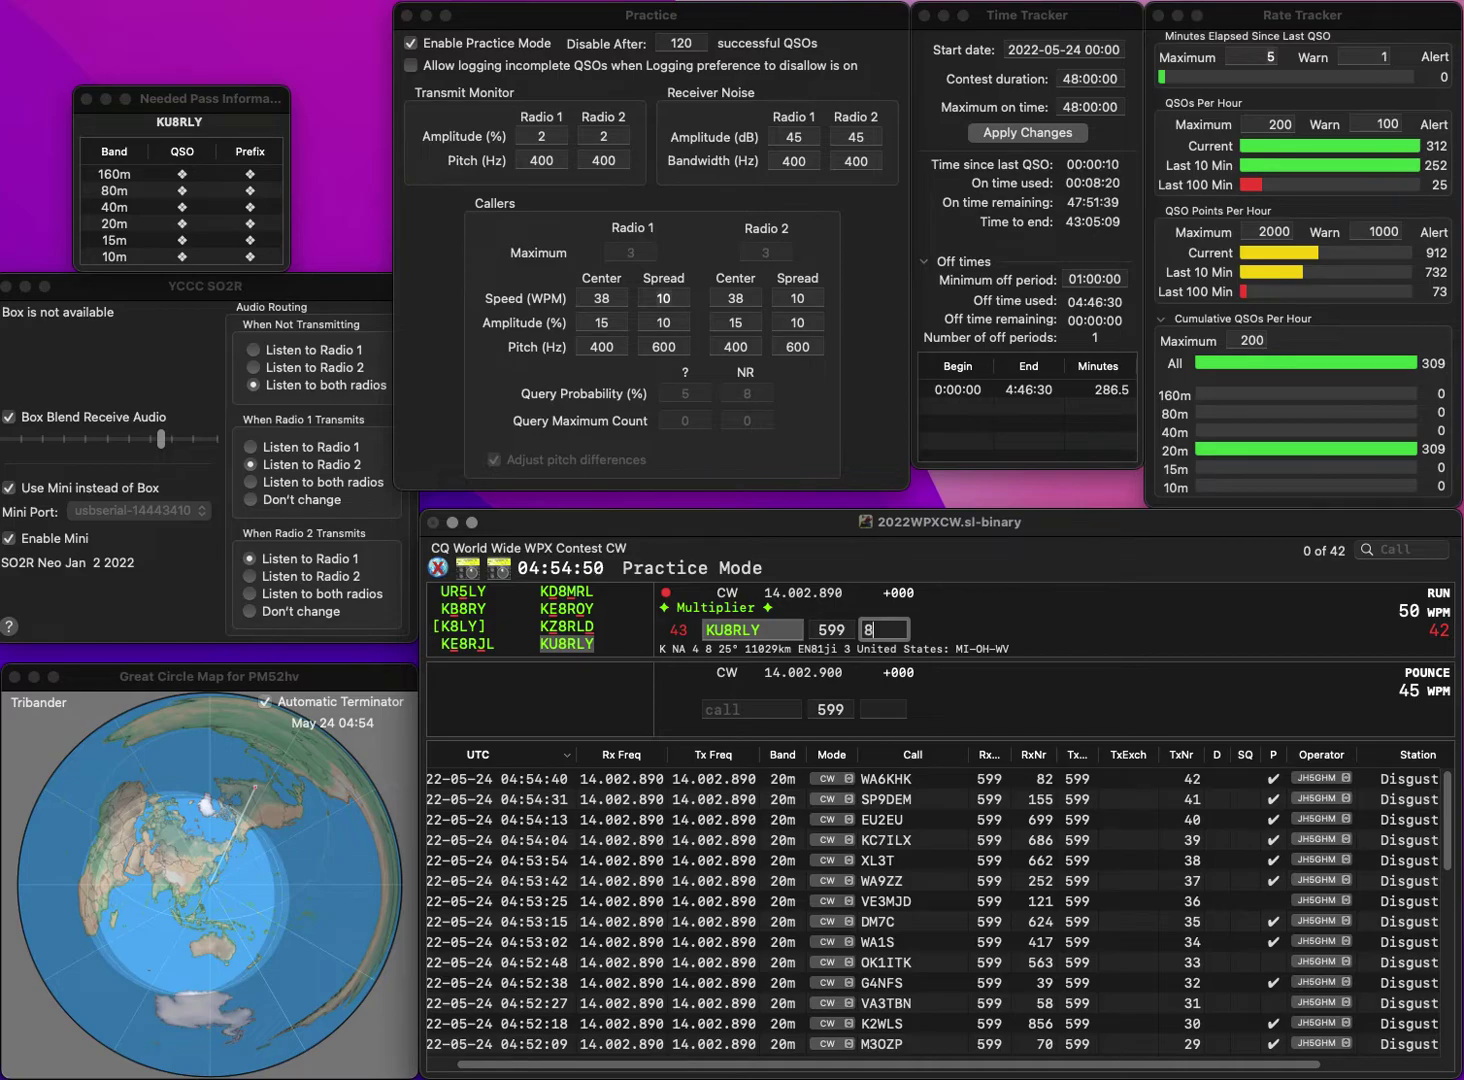
{"action": "type", "text": "05"}
{"action": "key", "text": "Return"}
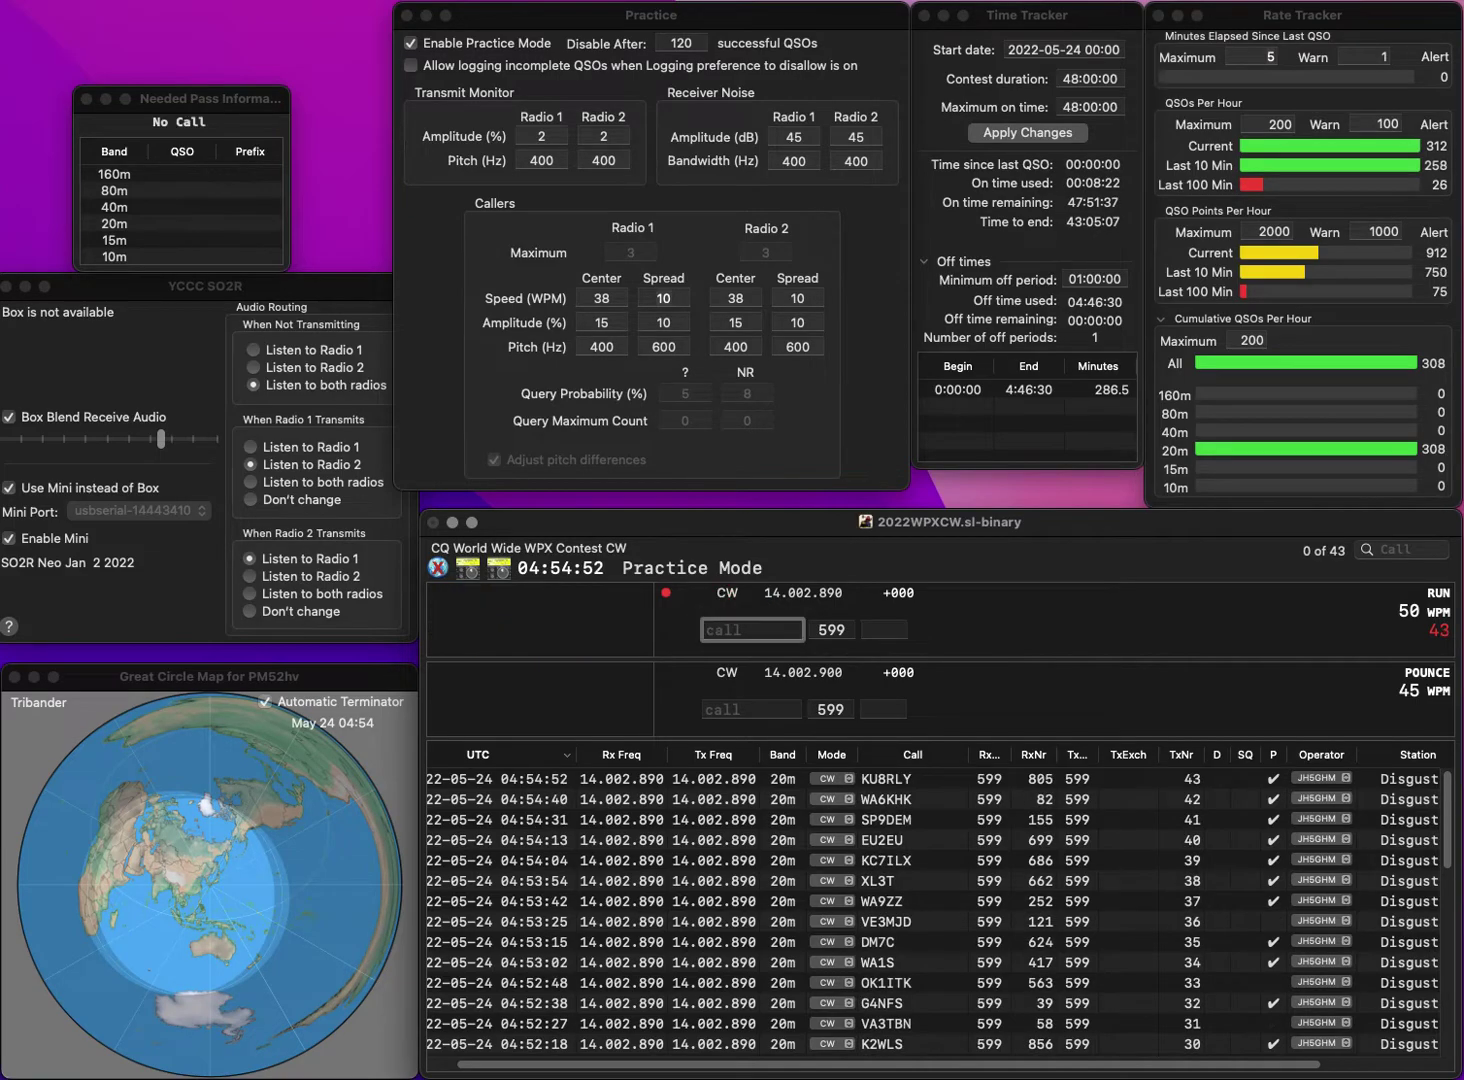
- Log a contact with ZM1A on the run radio with received number 652
{"action": "type", "text": "ZM1A"}
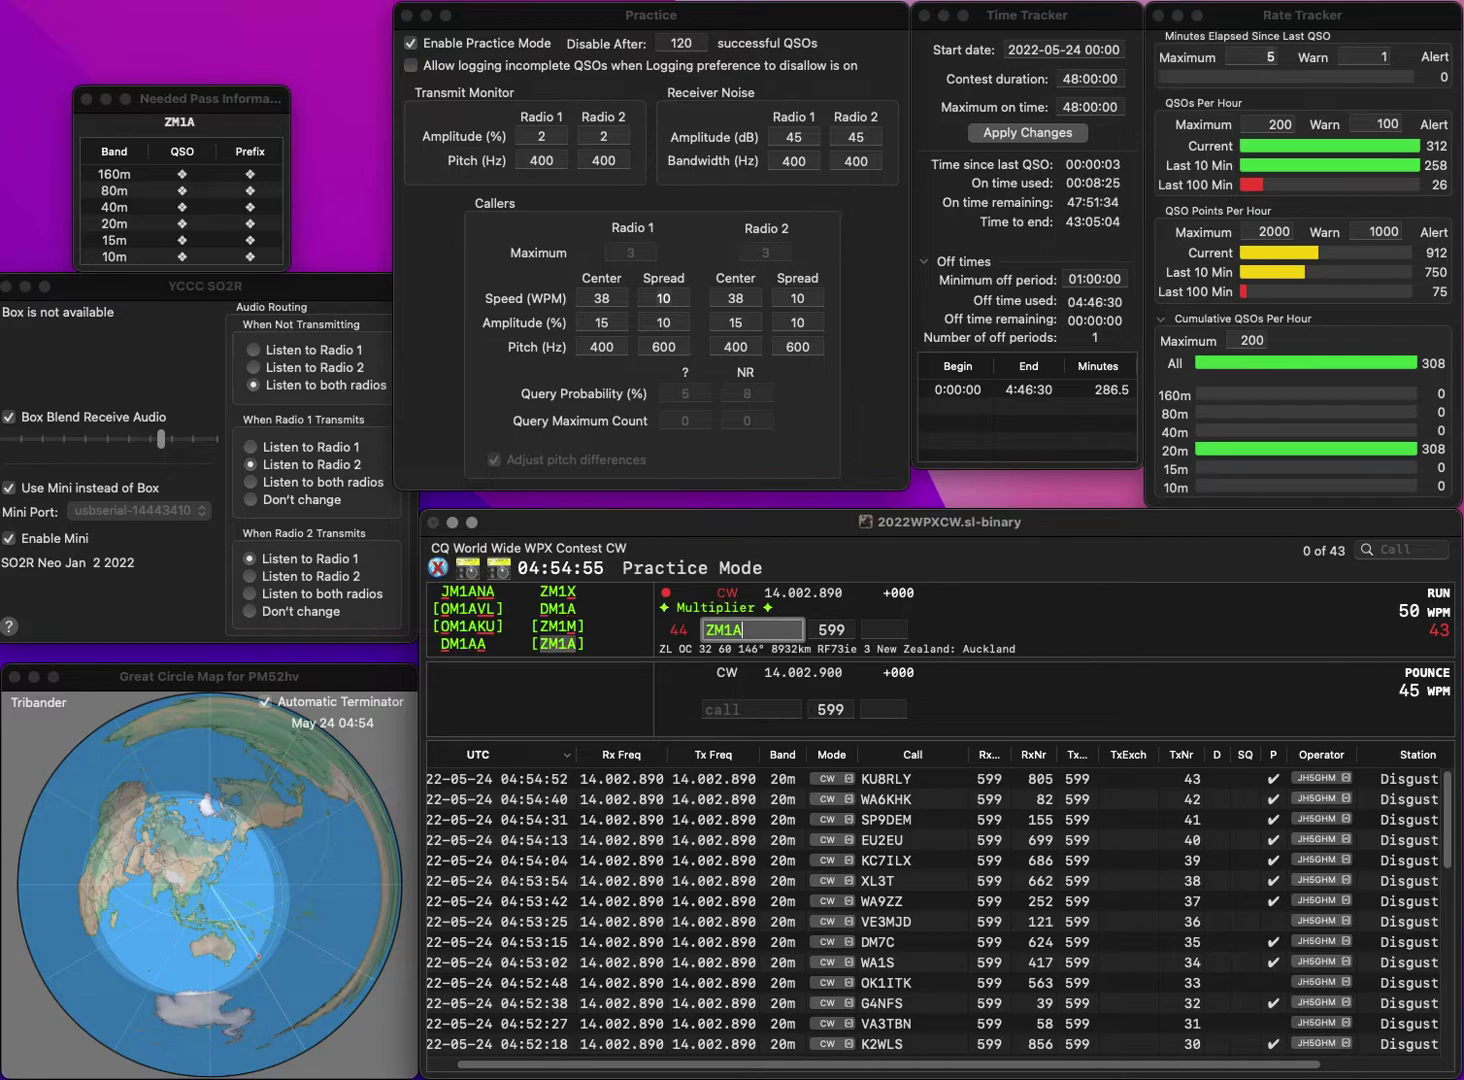
{"action": "key", "text": "Tab"}
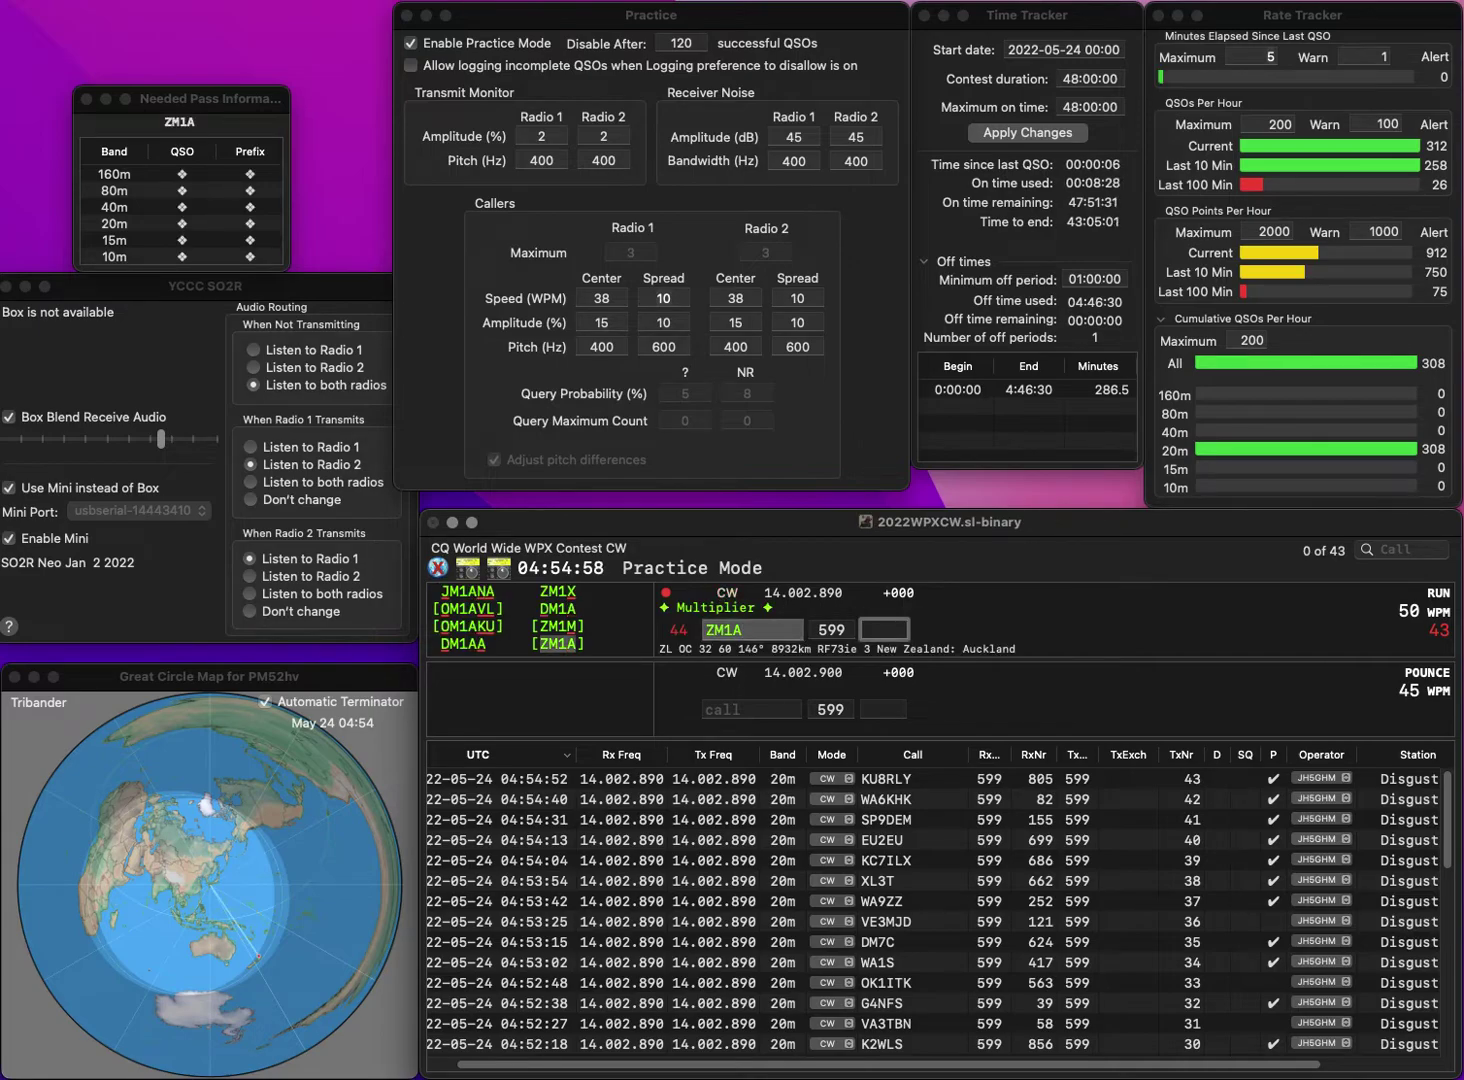
{"action": "type", "text": "655"}
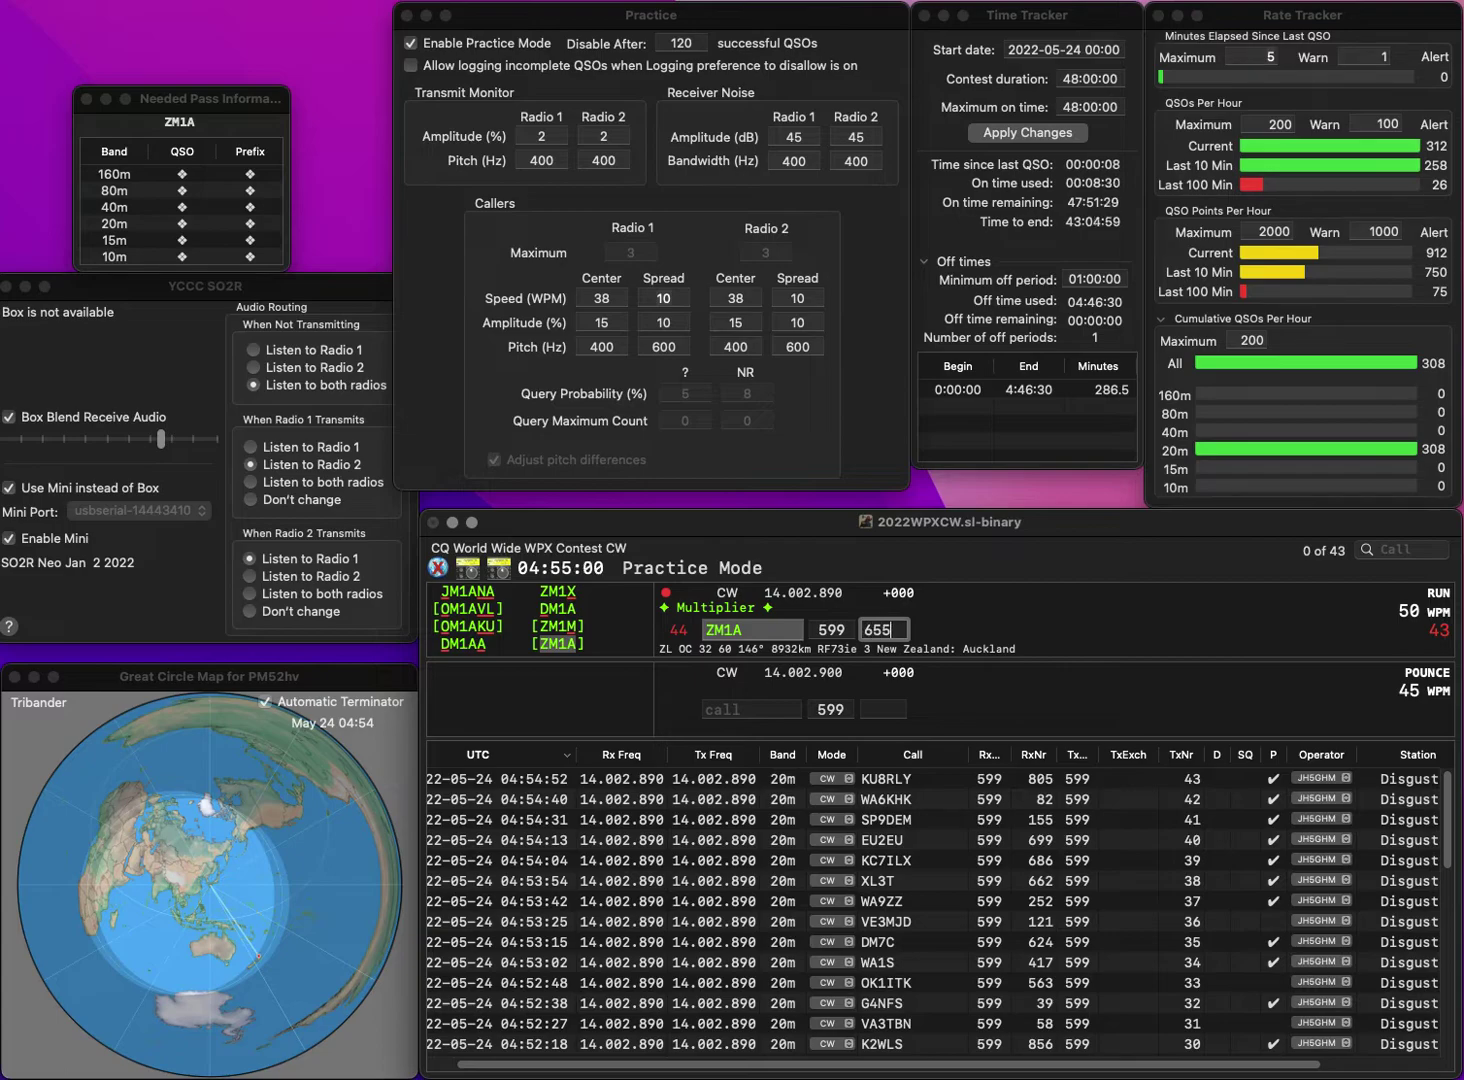
{"action": "key", "text": "Return"}
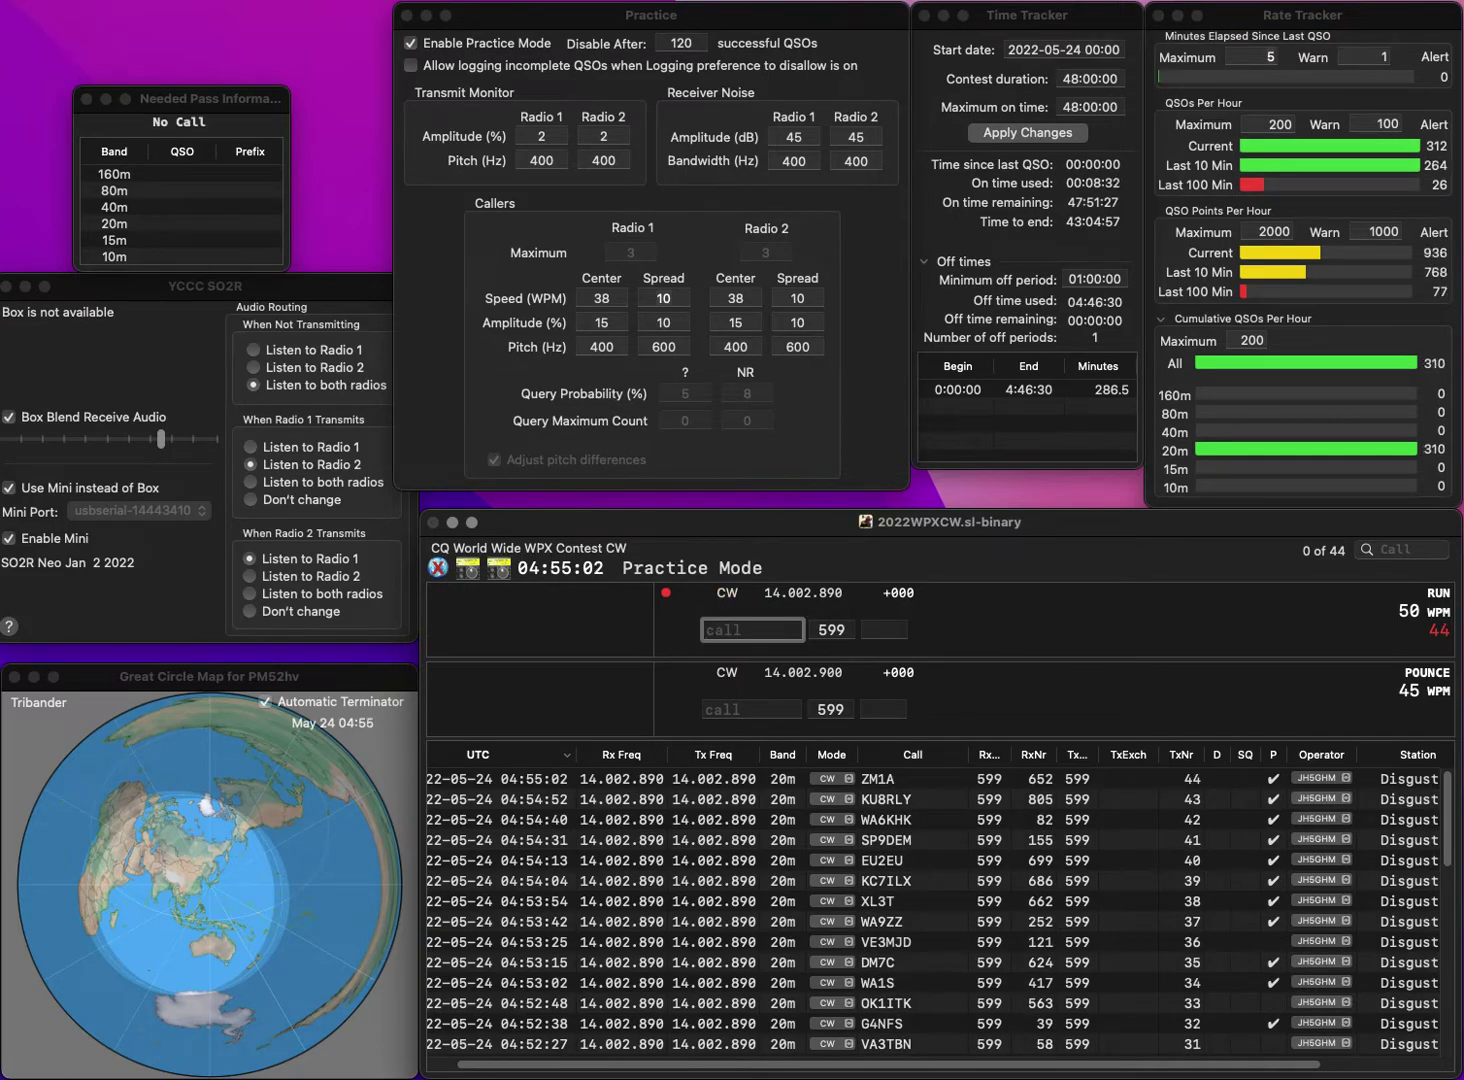
- Log a contact with LX1EA on the run radio with received number 653
{"action": "type", "text": "LX1EA"}
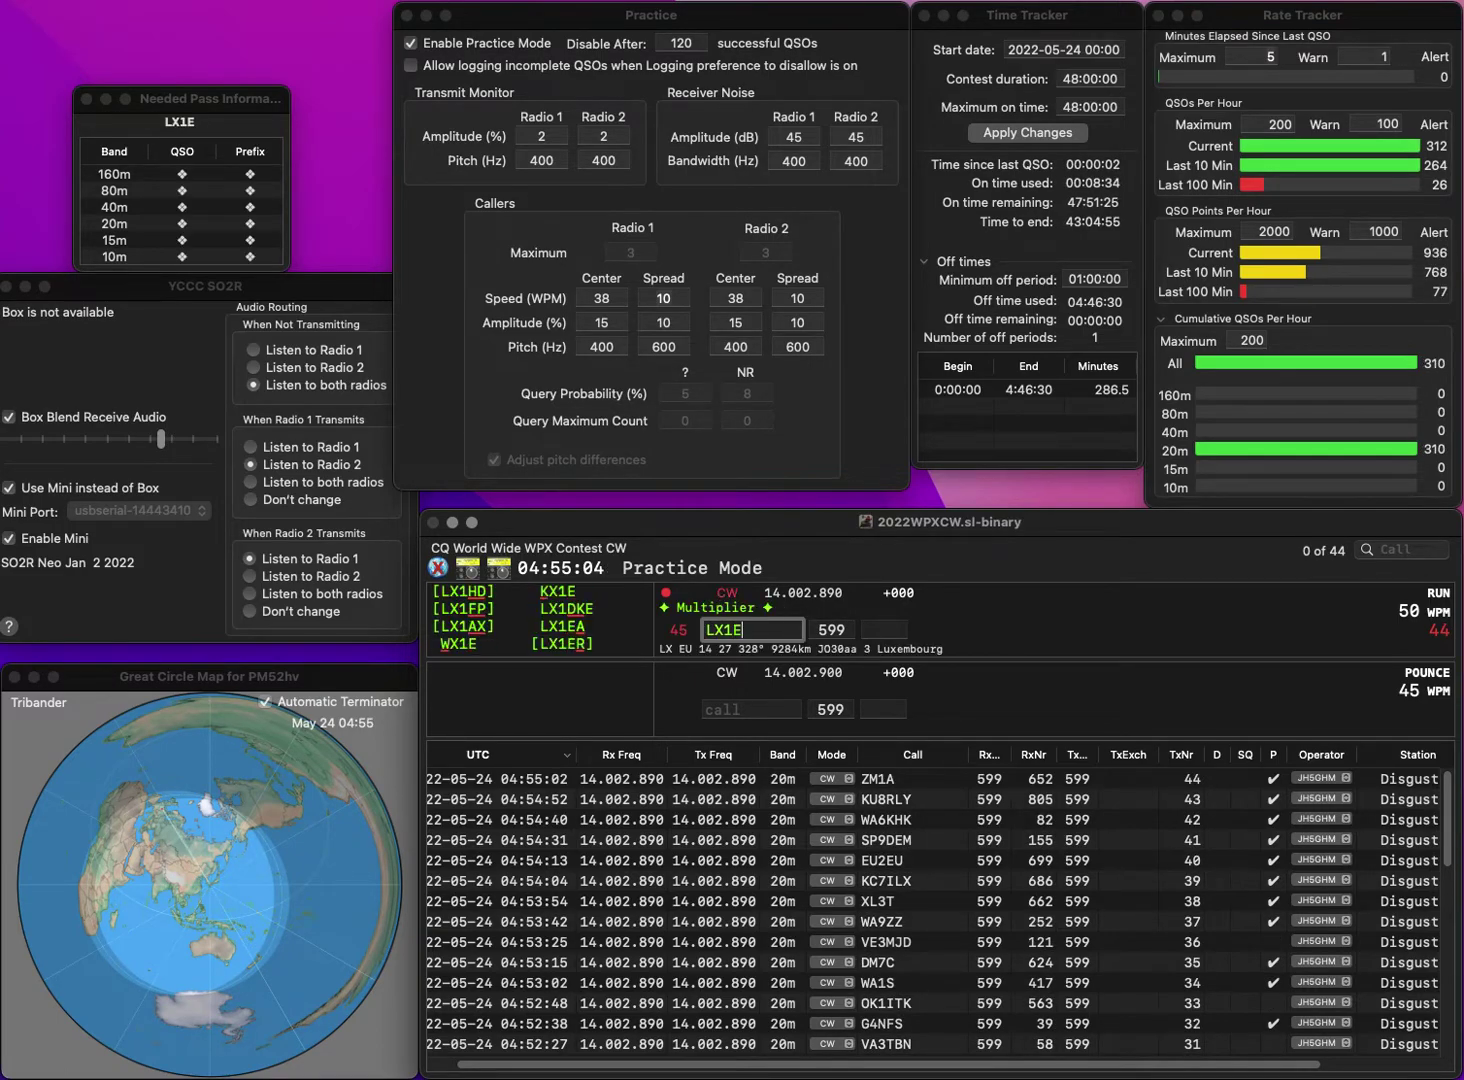
{"action": "key", "text": "Return"}
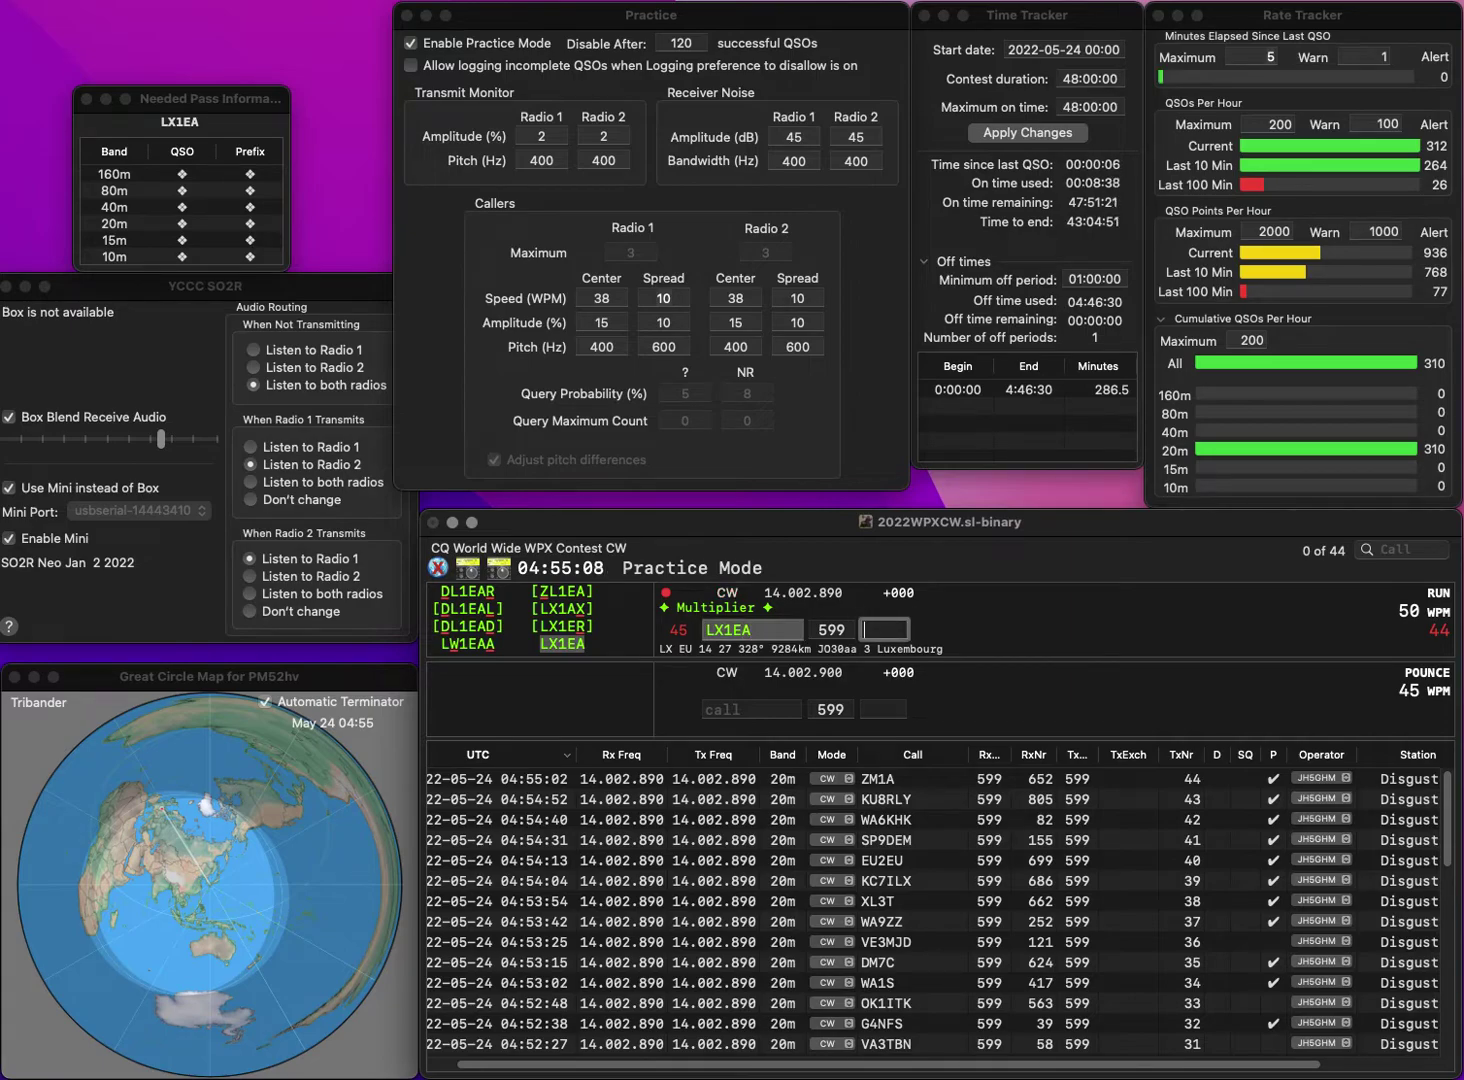
{"action": "type", "text": "653"}
{"action": "key", "text": "Return"}
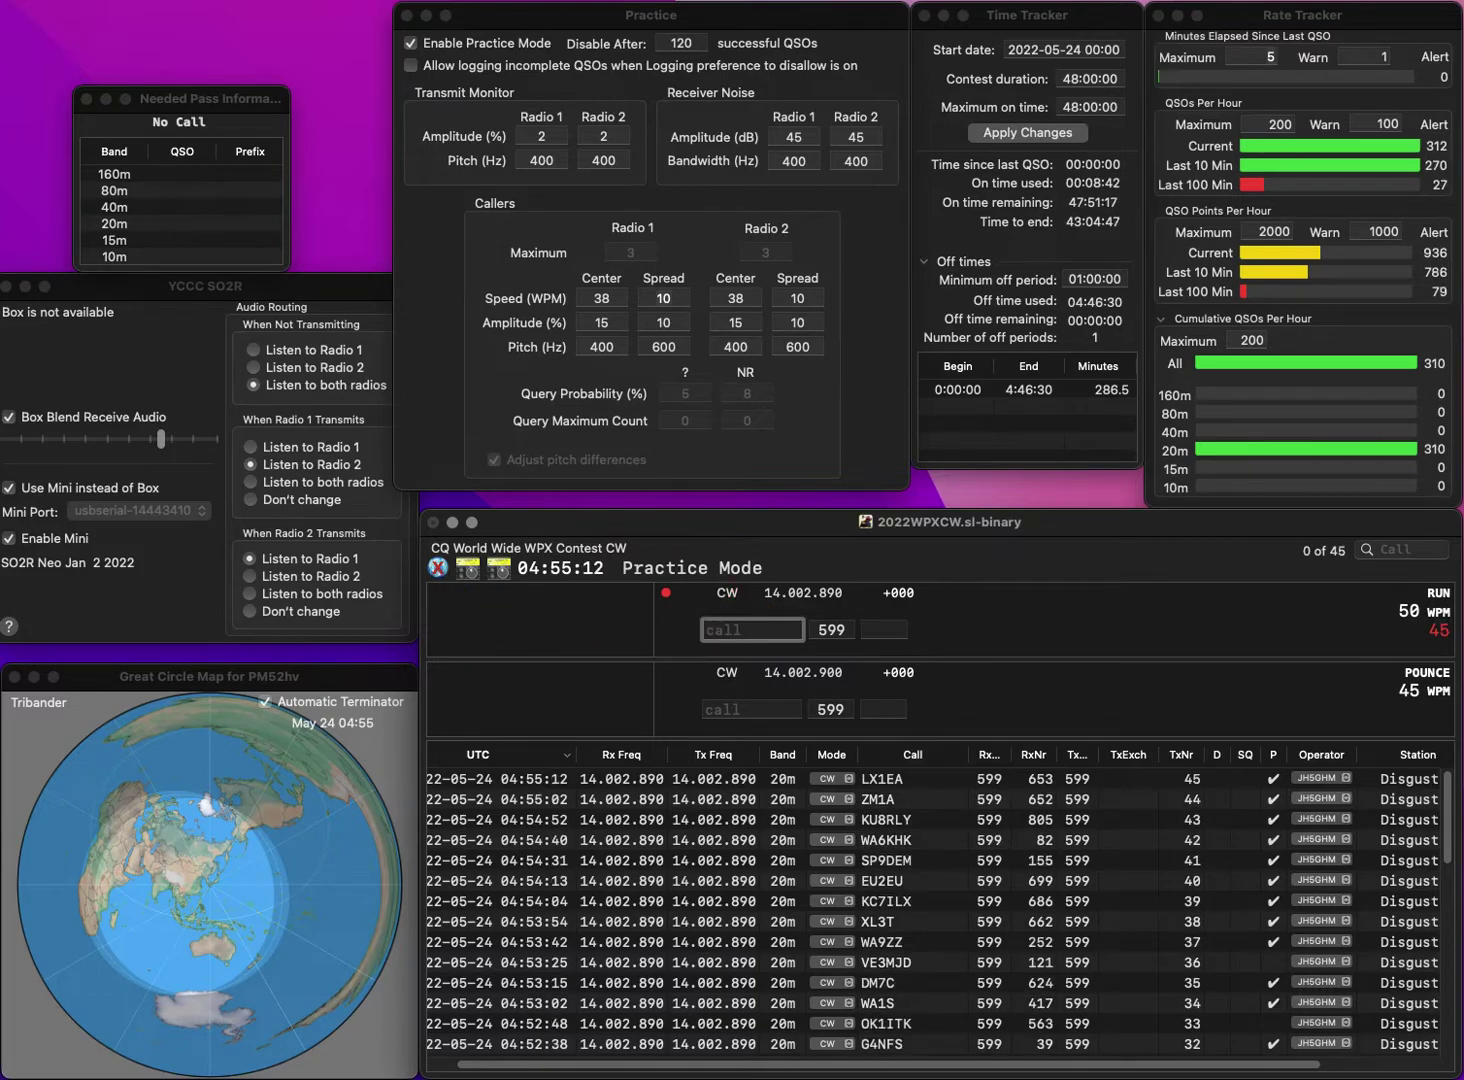
{"action": "type", "text": "EA5NK"}
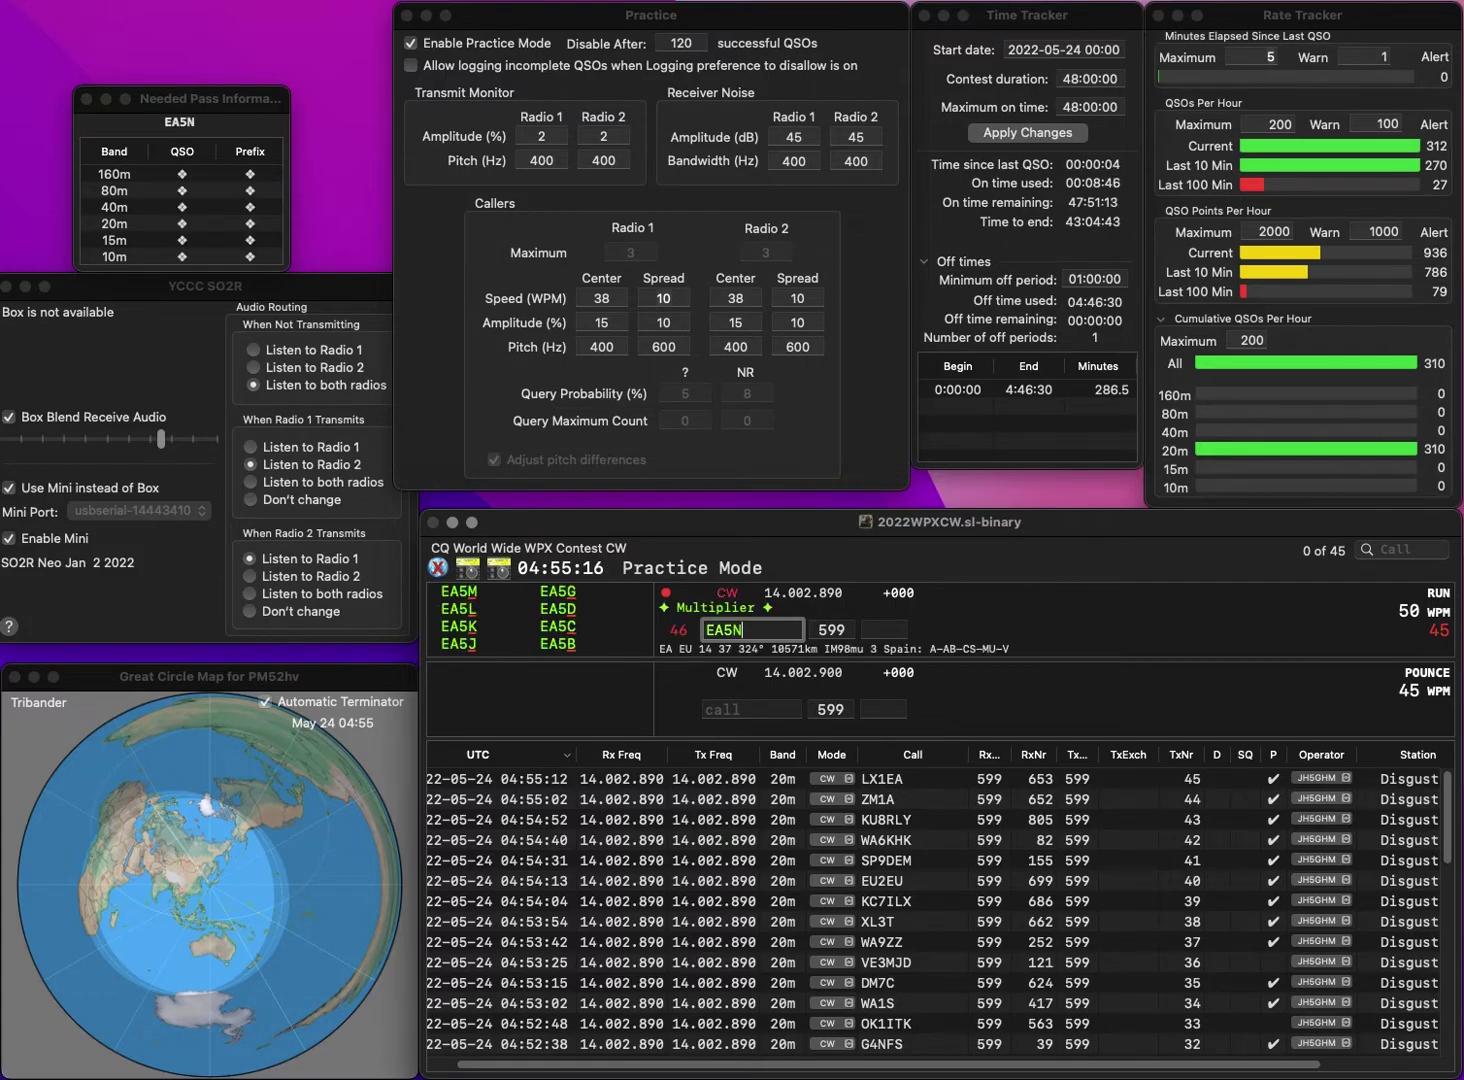
{"action": "key", "text": "space"}
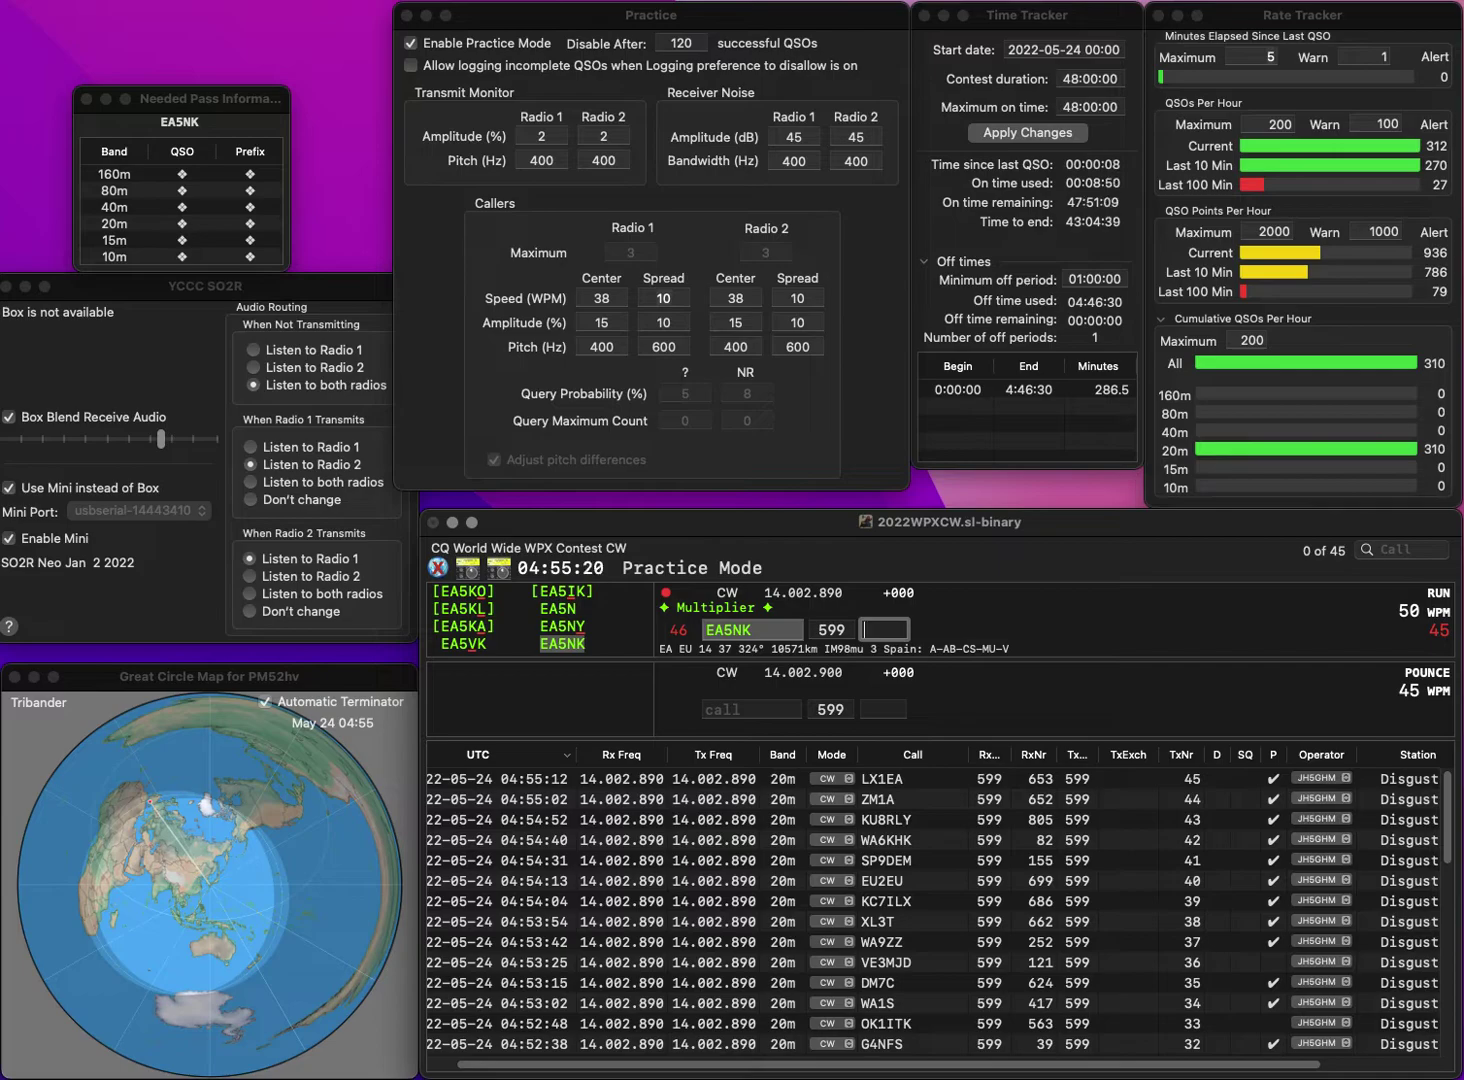
{"action": "type", "text": "974"}
{"action": "key", "text": "Return"}
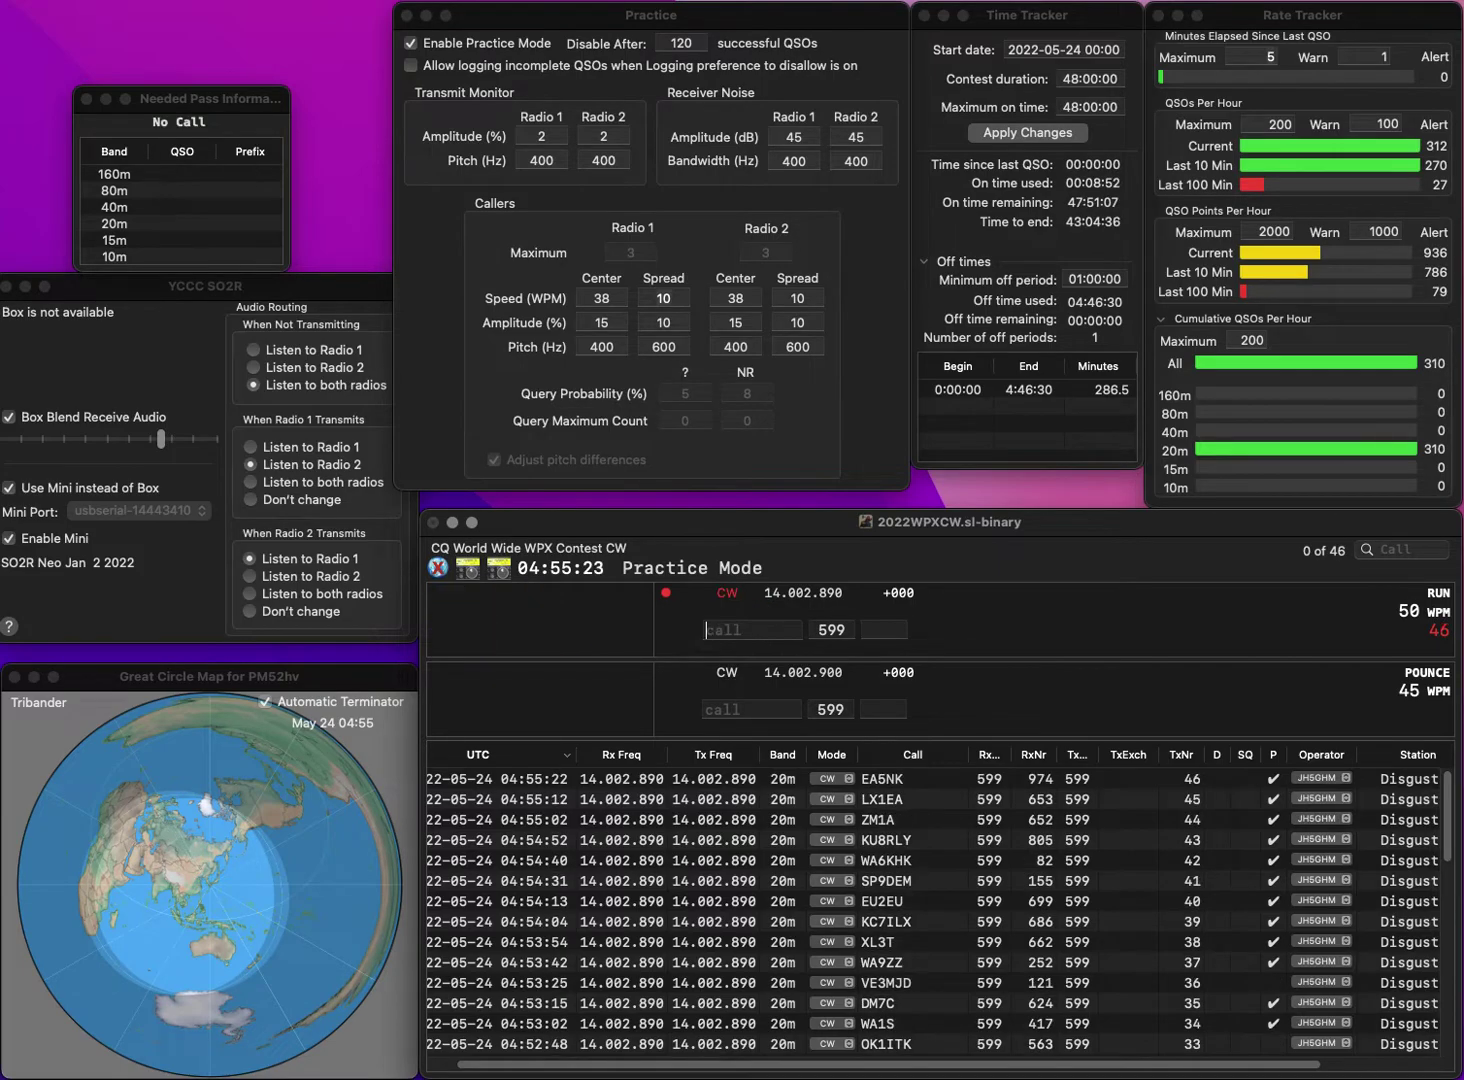
{"action": "type", "text": "MW"}
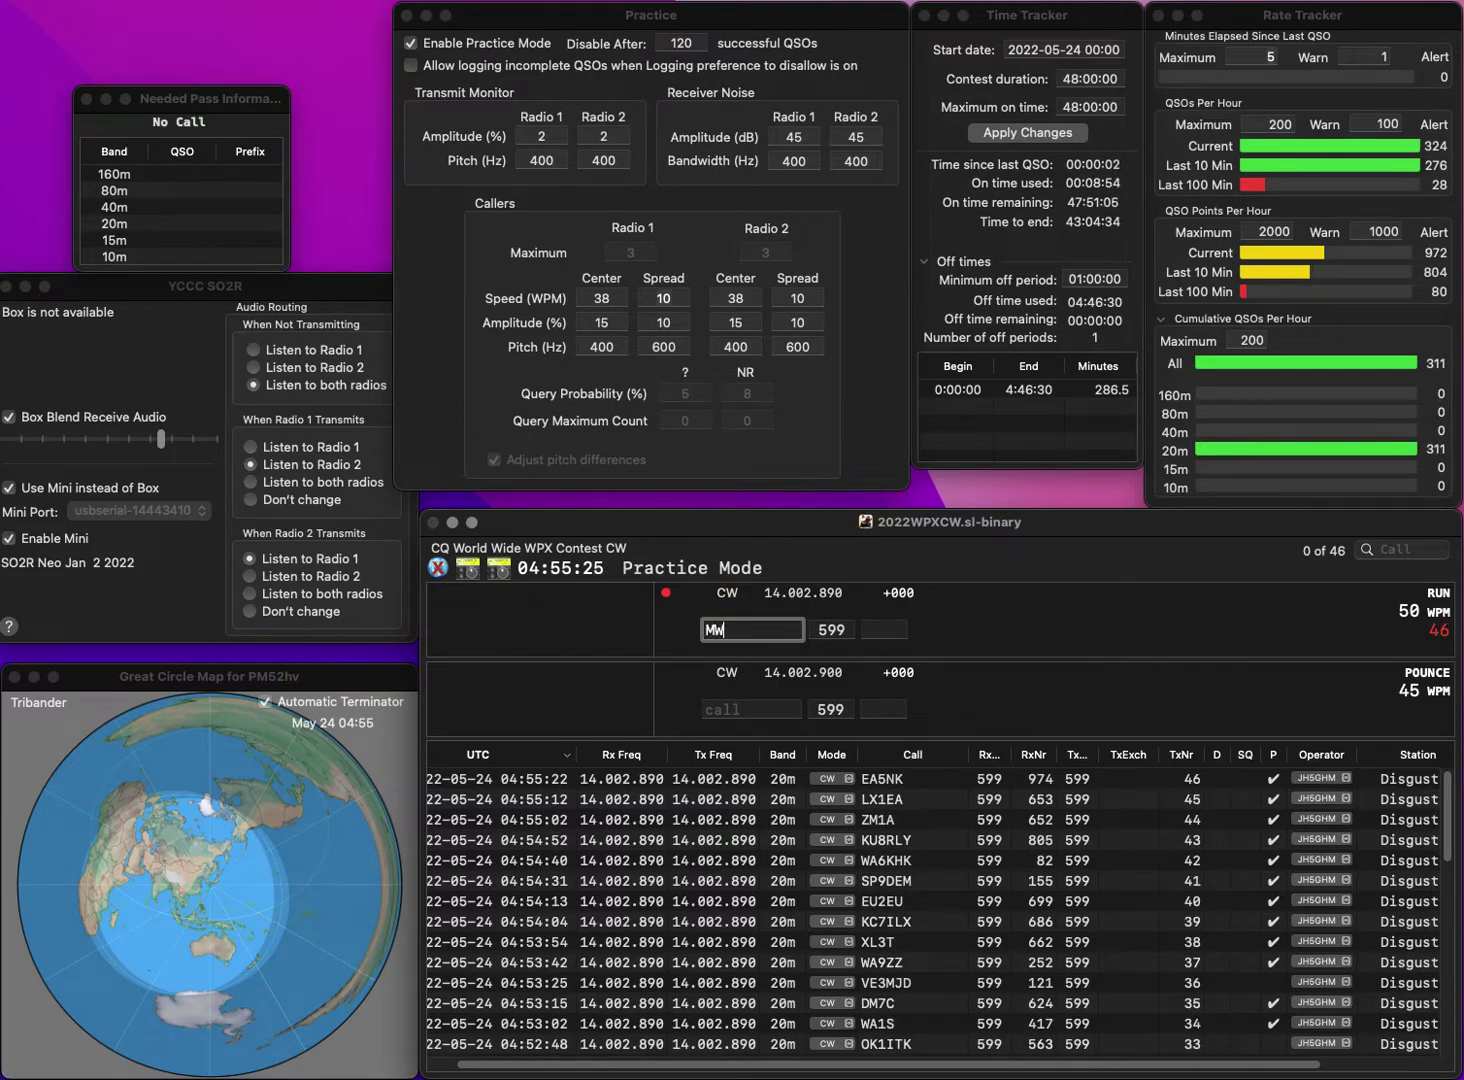
{"action": "type", "text": "0CND"}
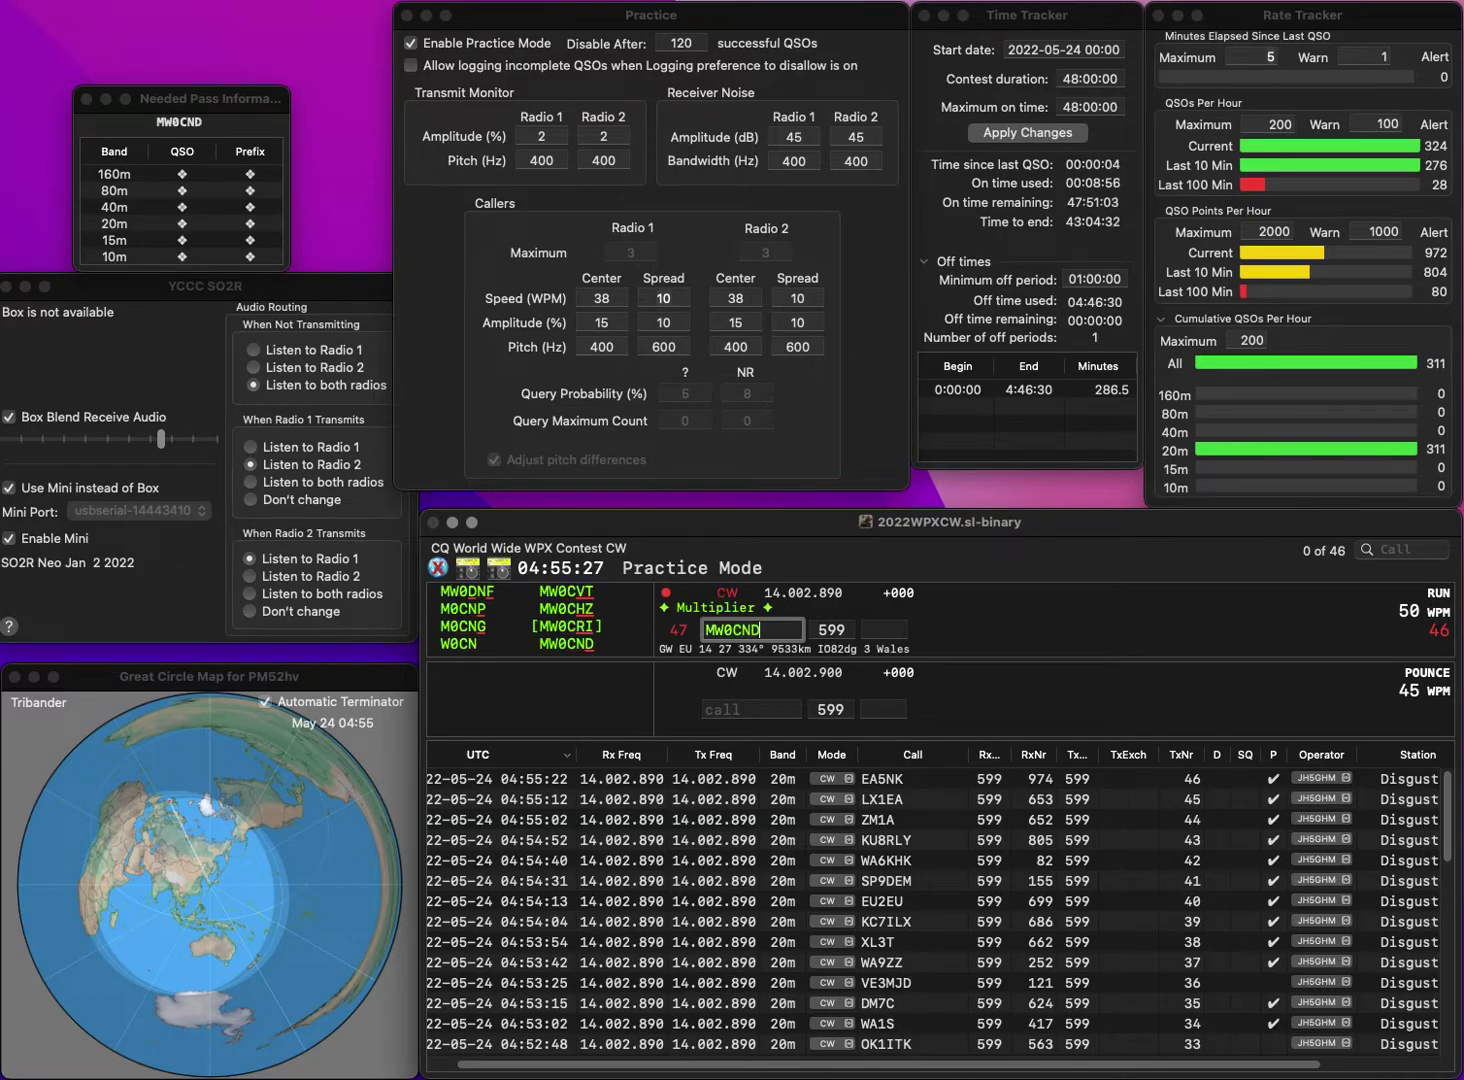
{"action": "key", "text": "Return"}
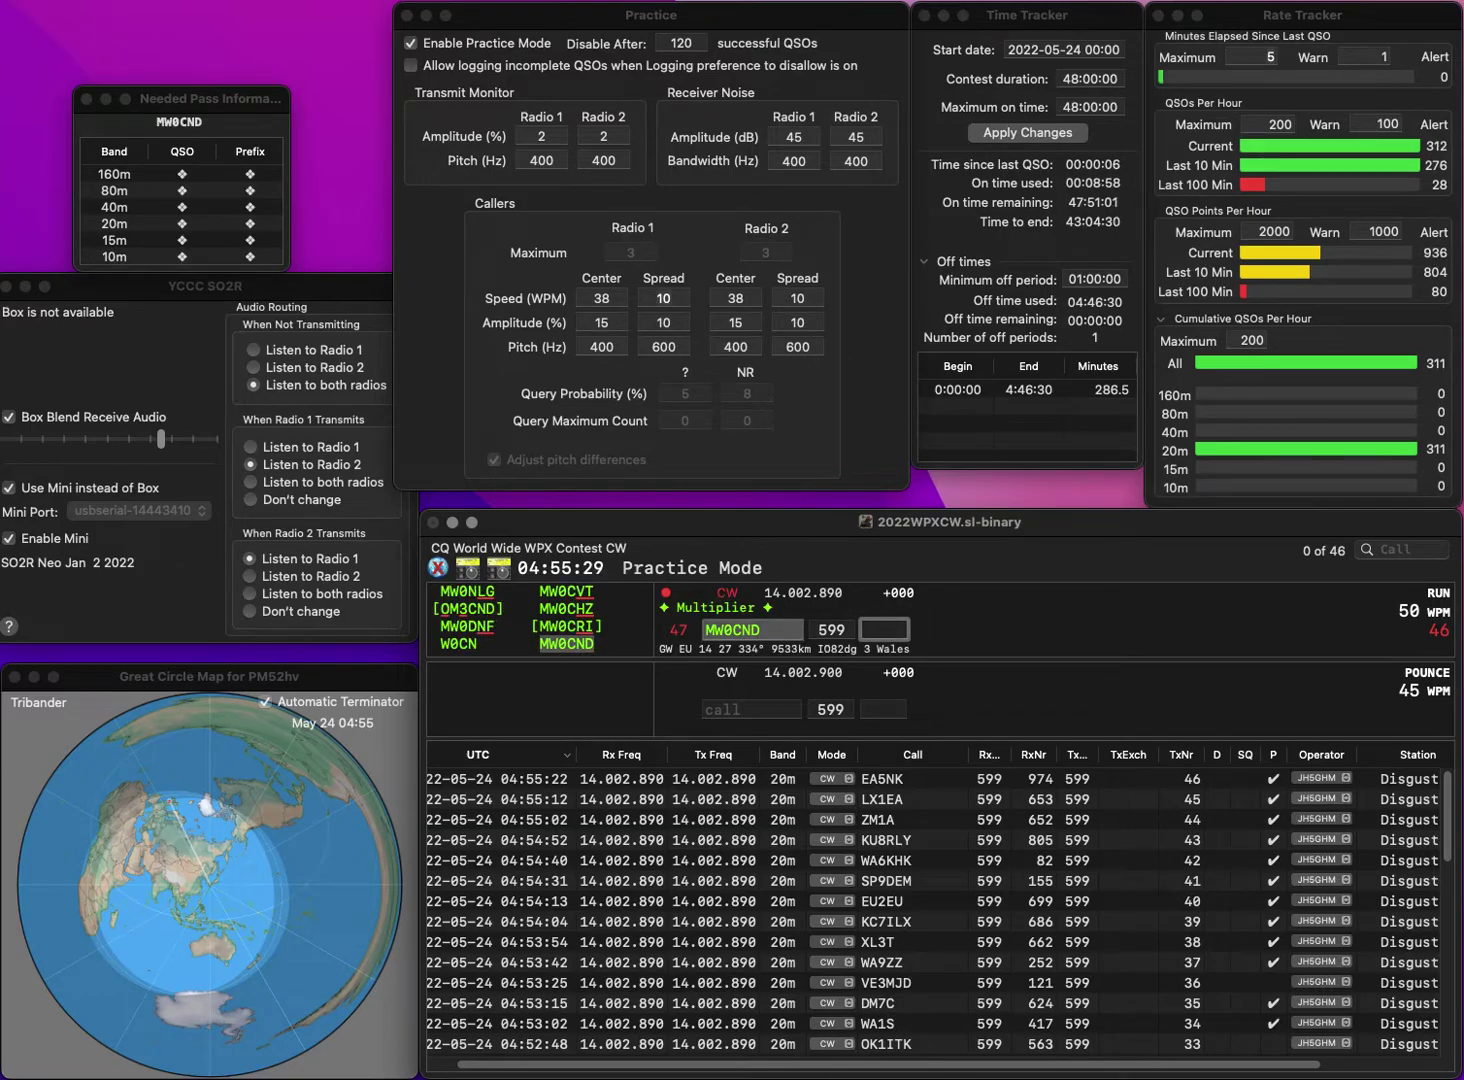
{"action": "type", "text": "663"}
{"action": "key", "text": "Return"}
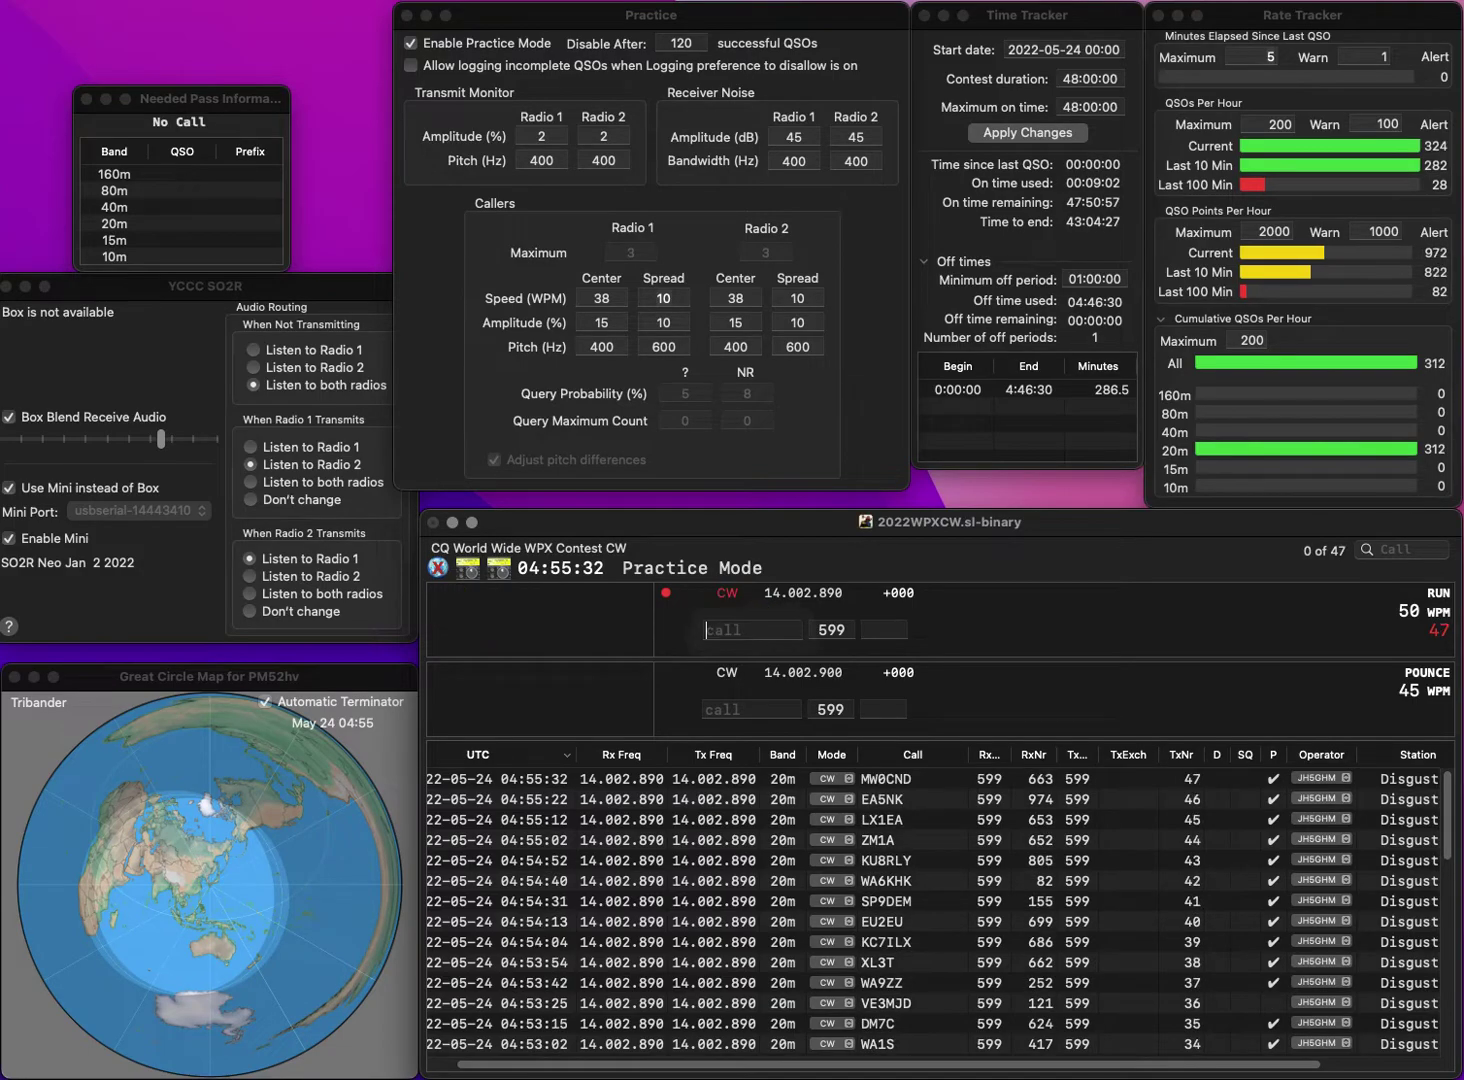
- Log a contact with W1BUB on the run radio with received number 531
{"action": "type", "text": "W1"}
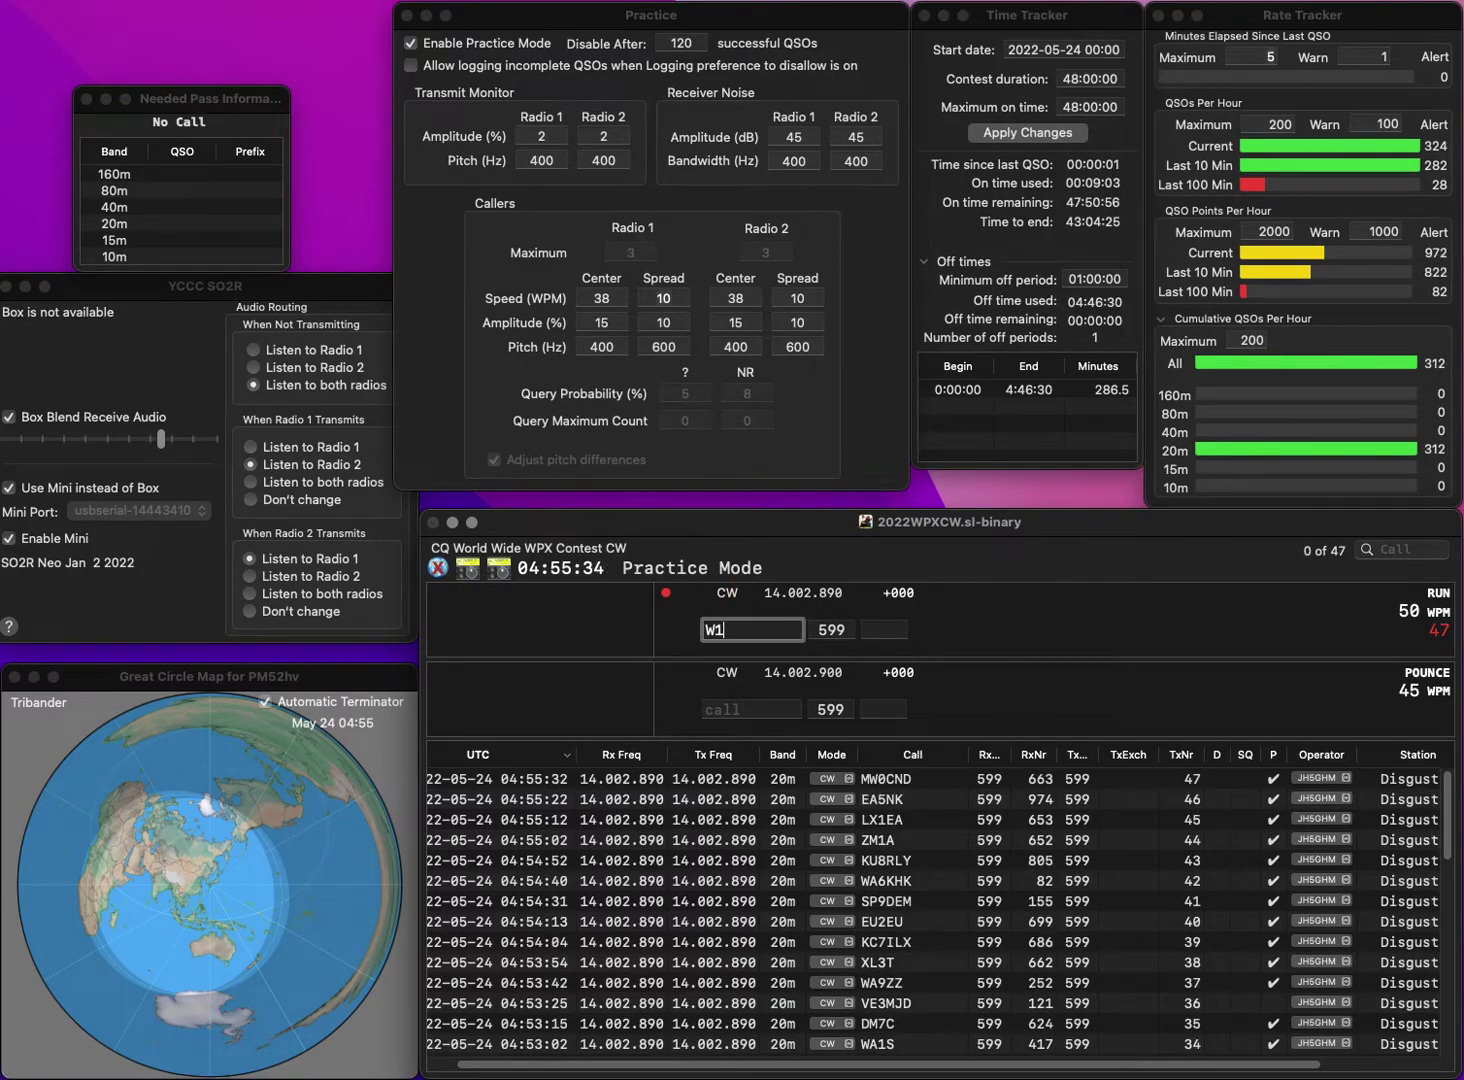
{"action": "type", "text": "BUB"}
{"action": "key", "text": "space"}
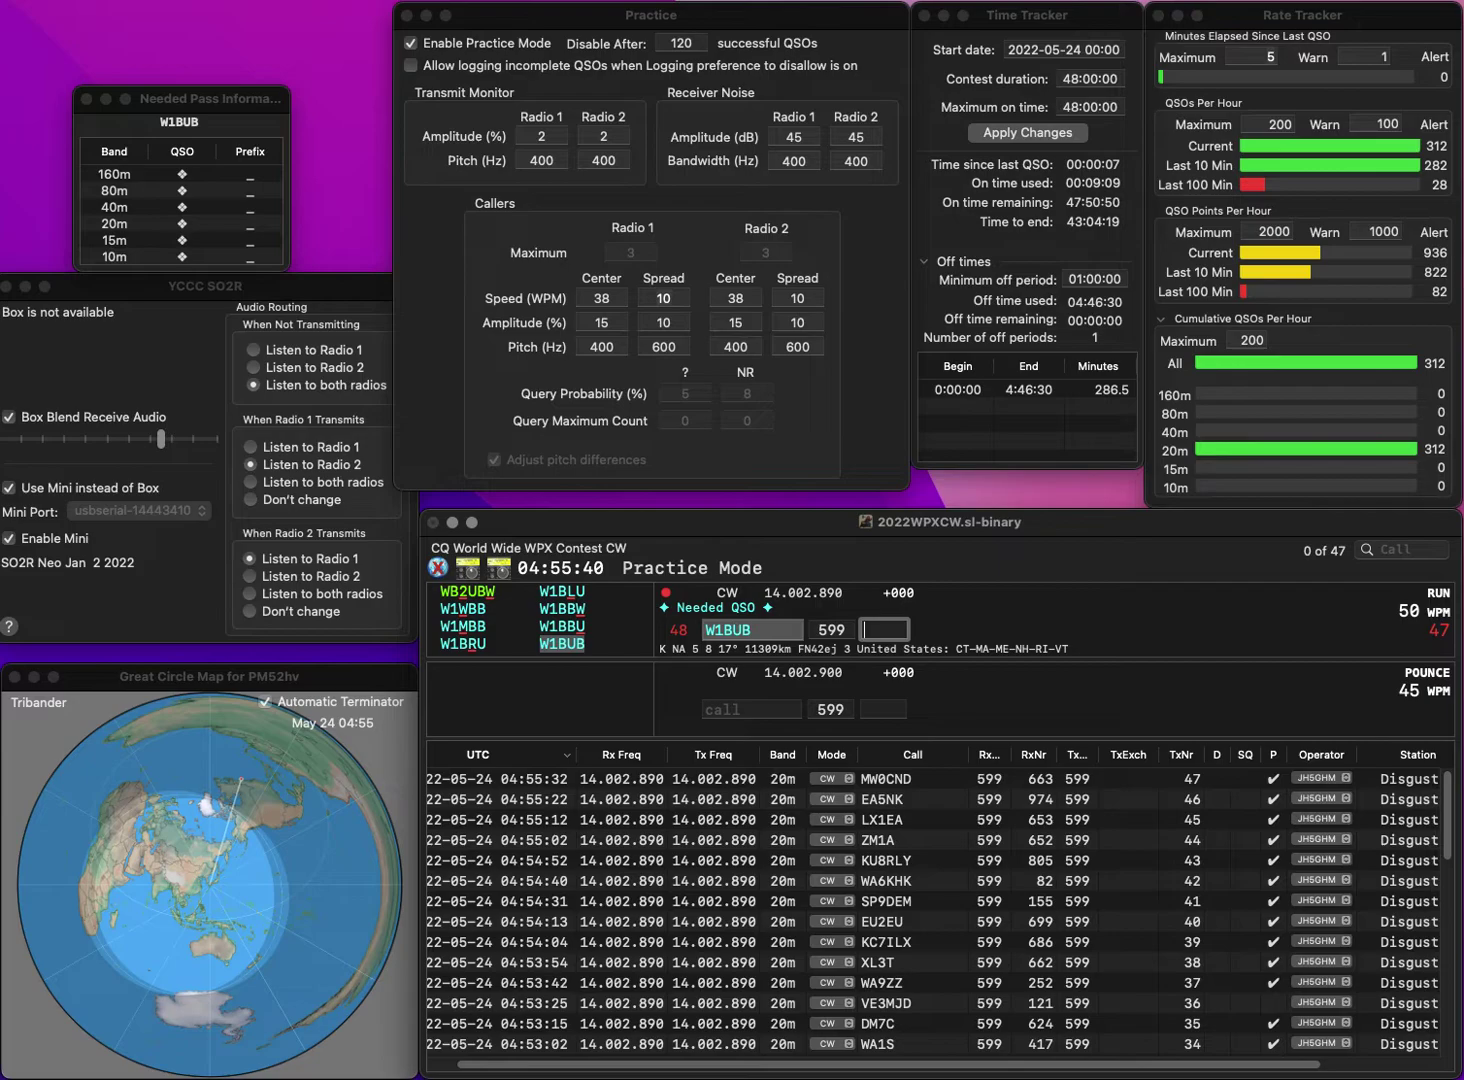
{"action": "type", "text": "531"}
{"action": "key", "text": "Return"}
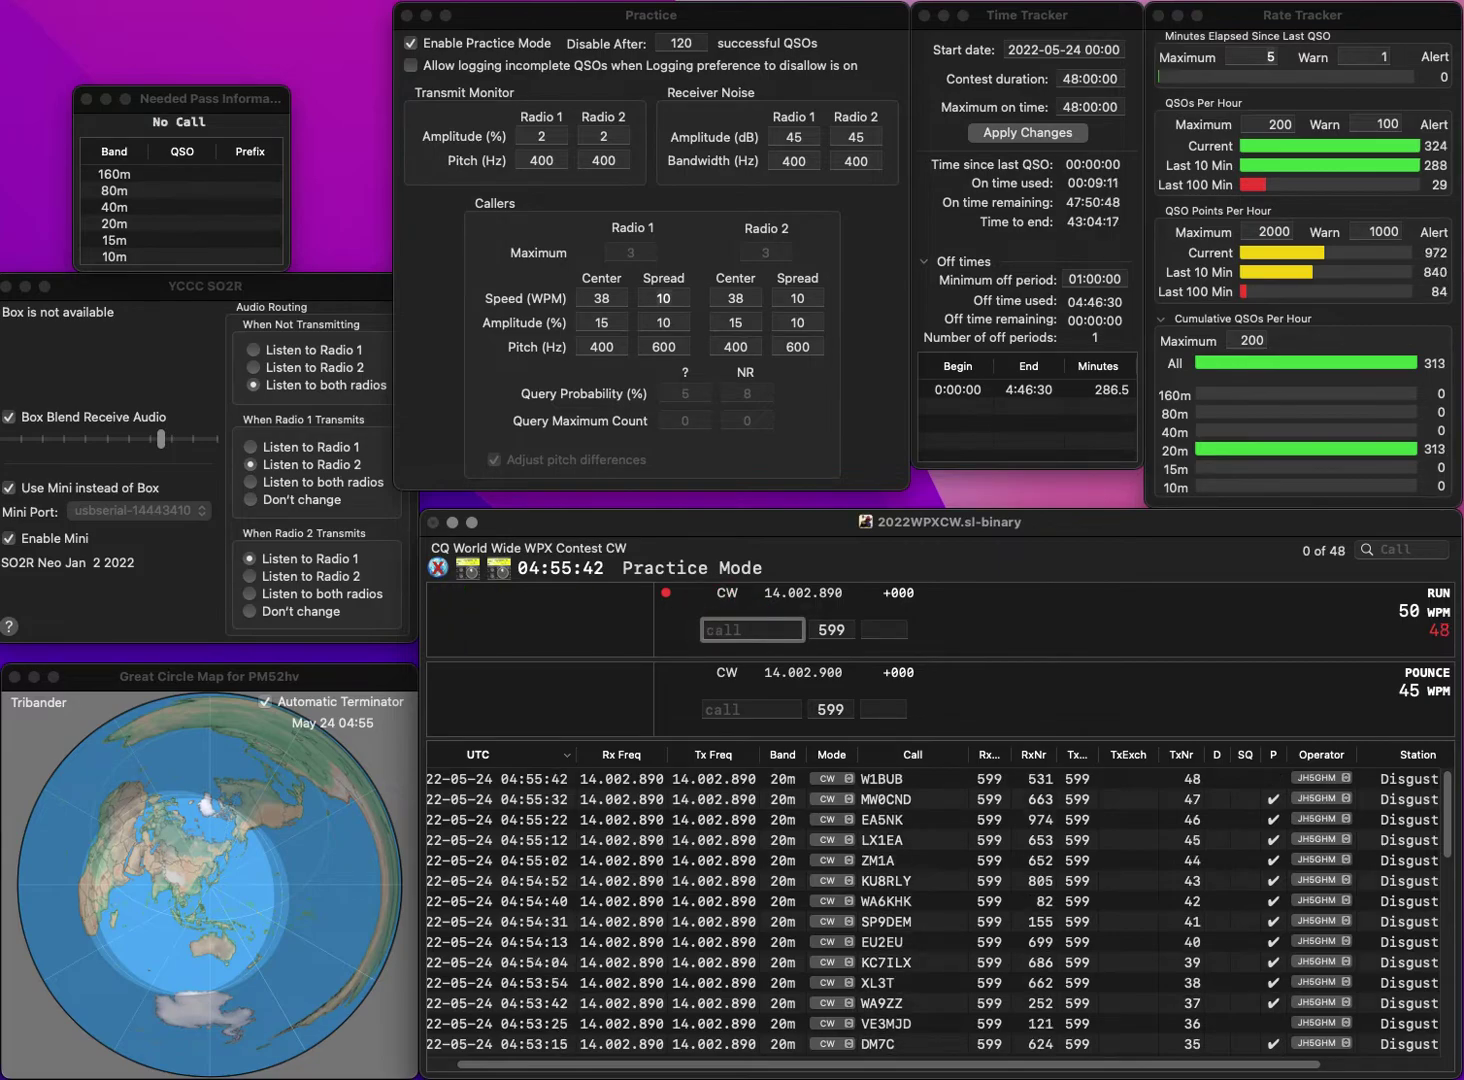
{"action": "type", "text": "WQ9T"}
{"action": "key", "text": "space"}
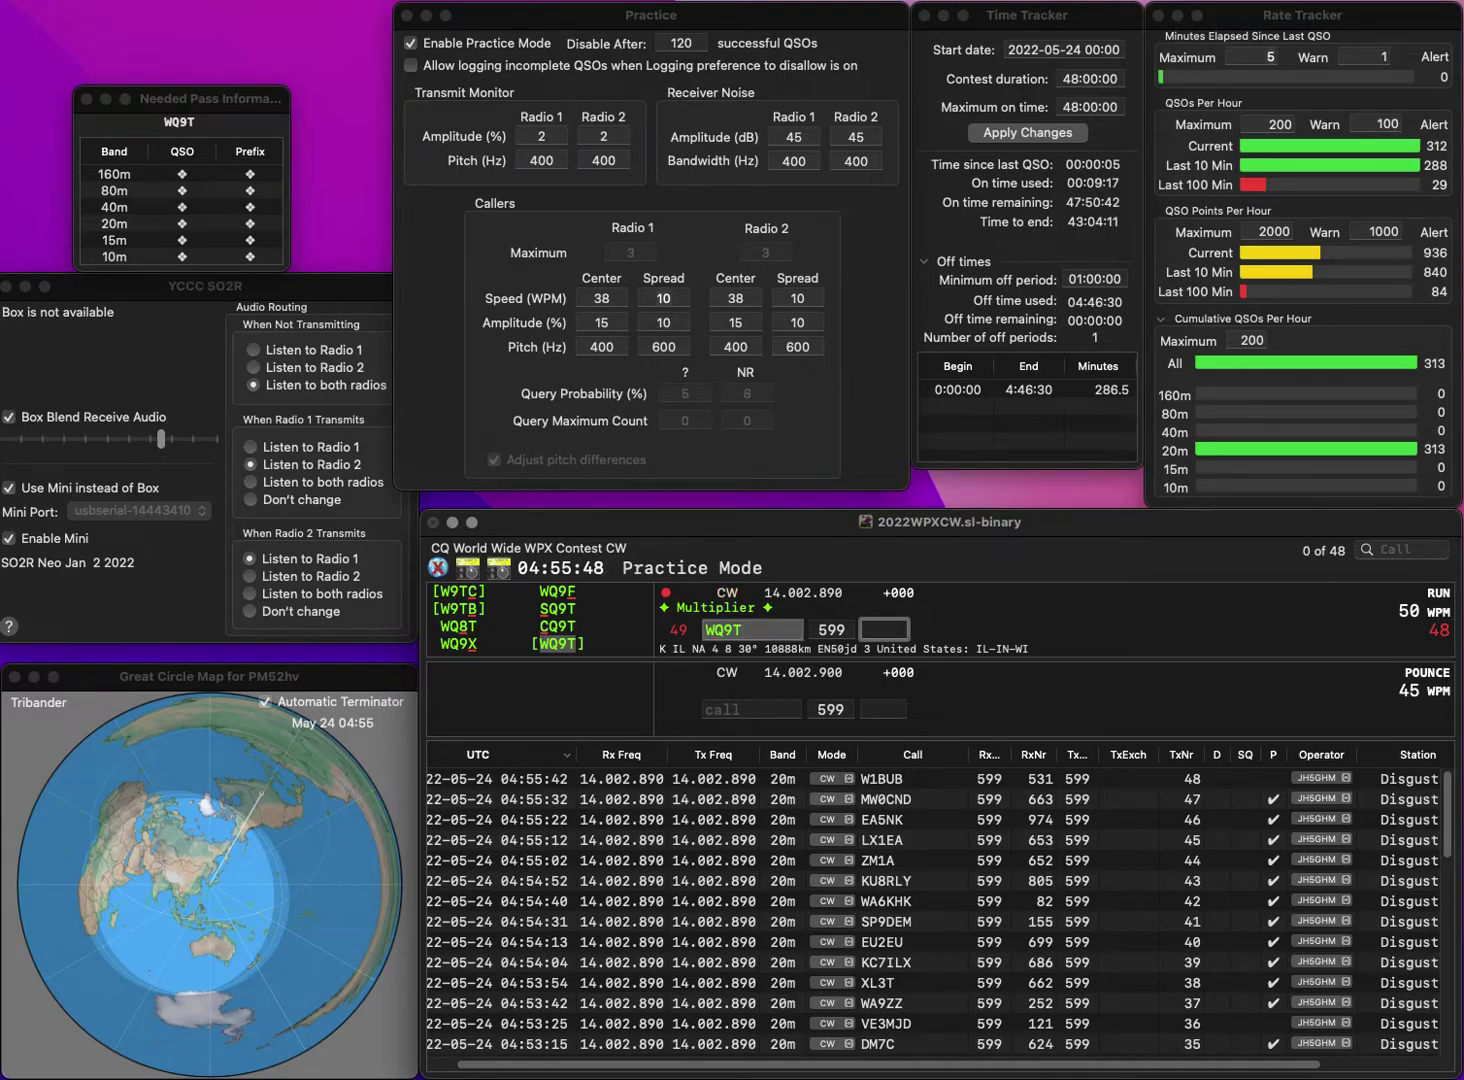
{"action": "type", "text": "861"}
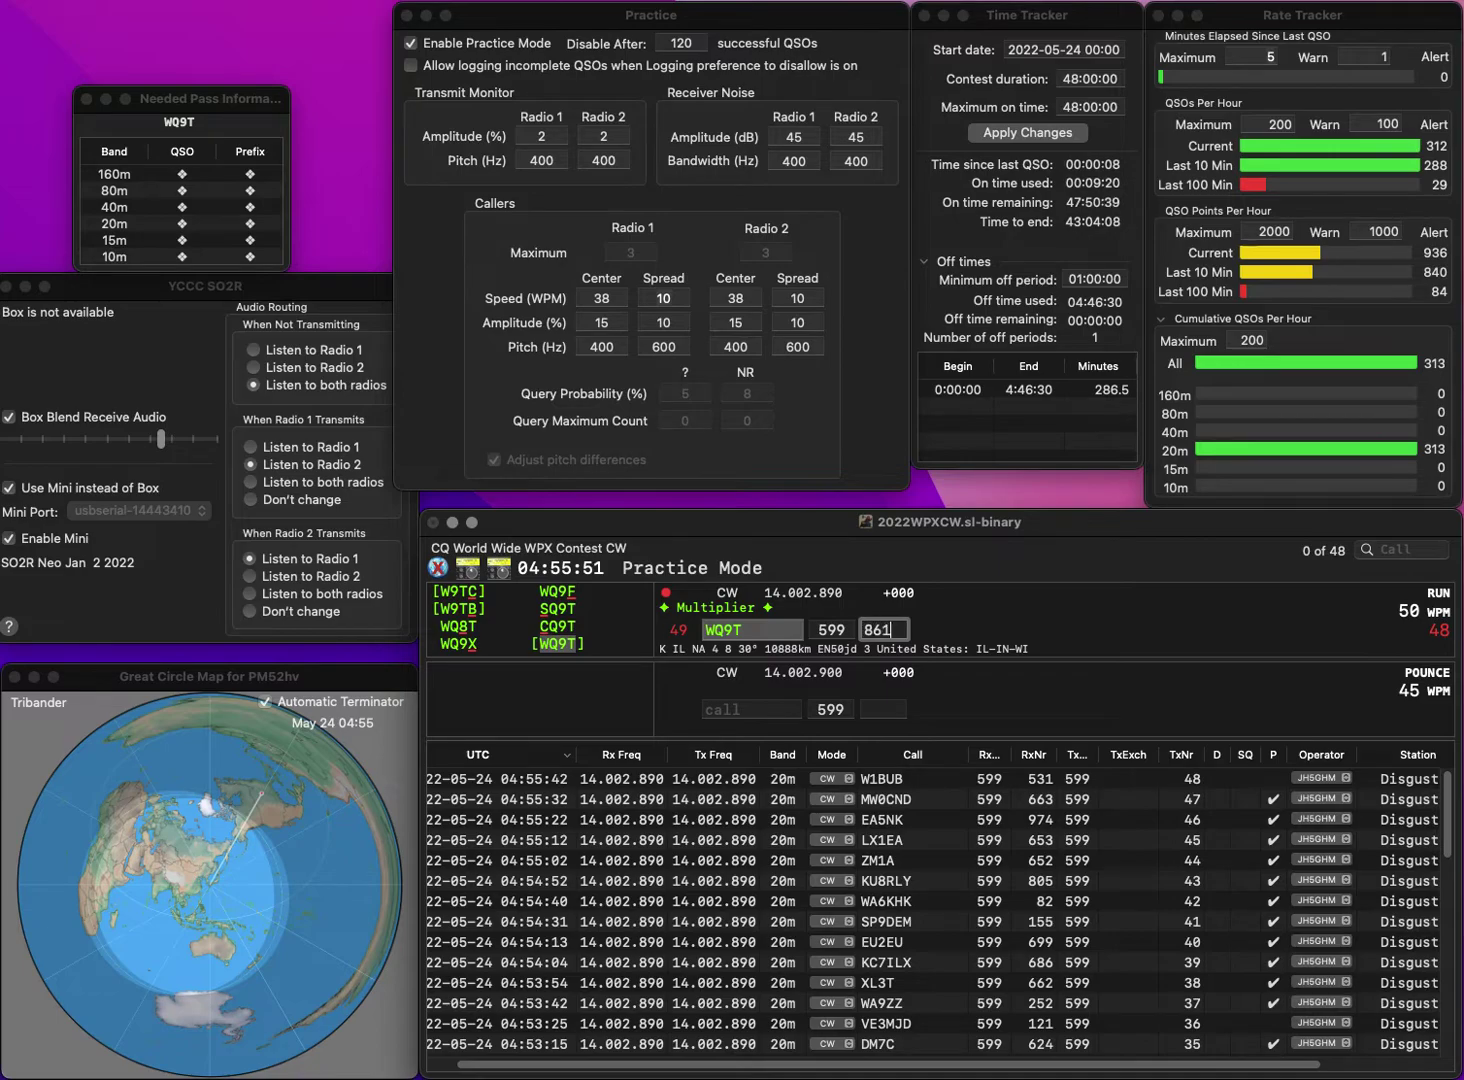
{"action": "key", "text": "Return"}
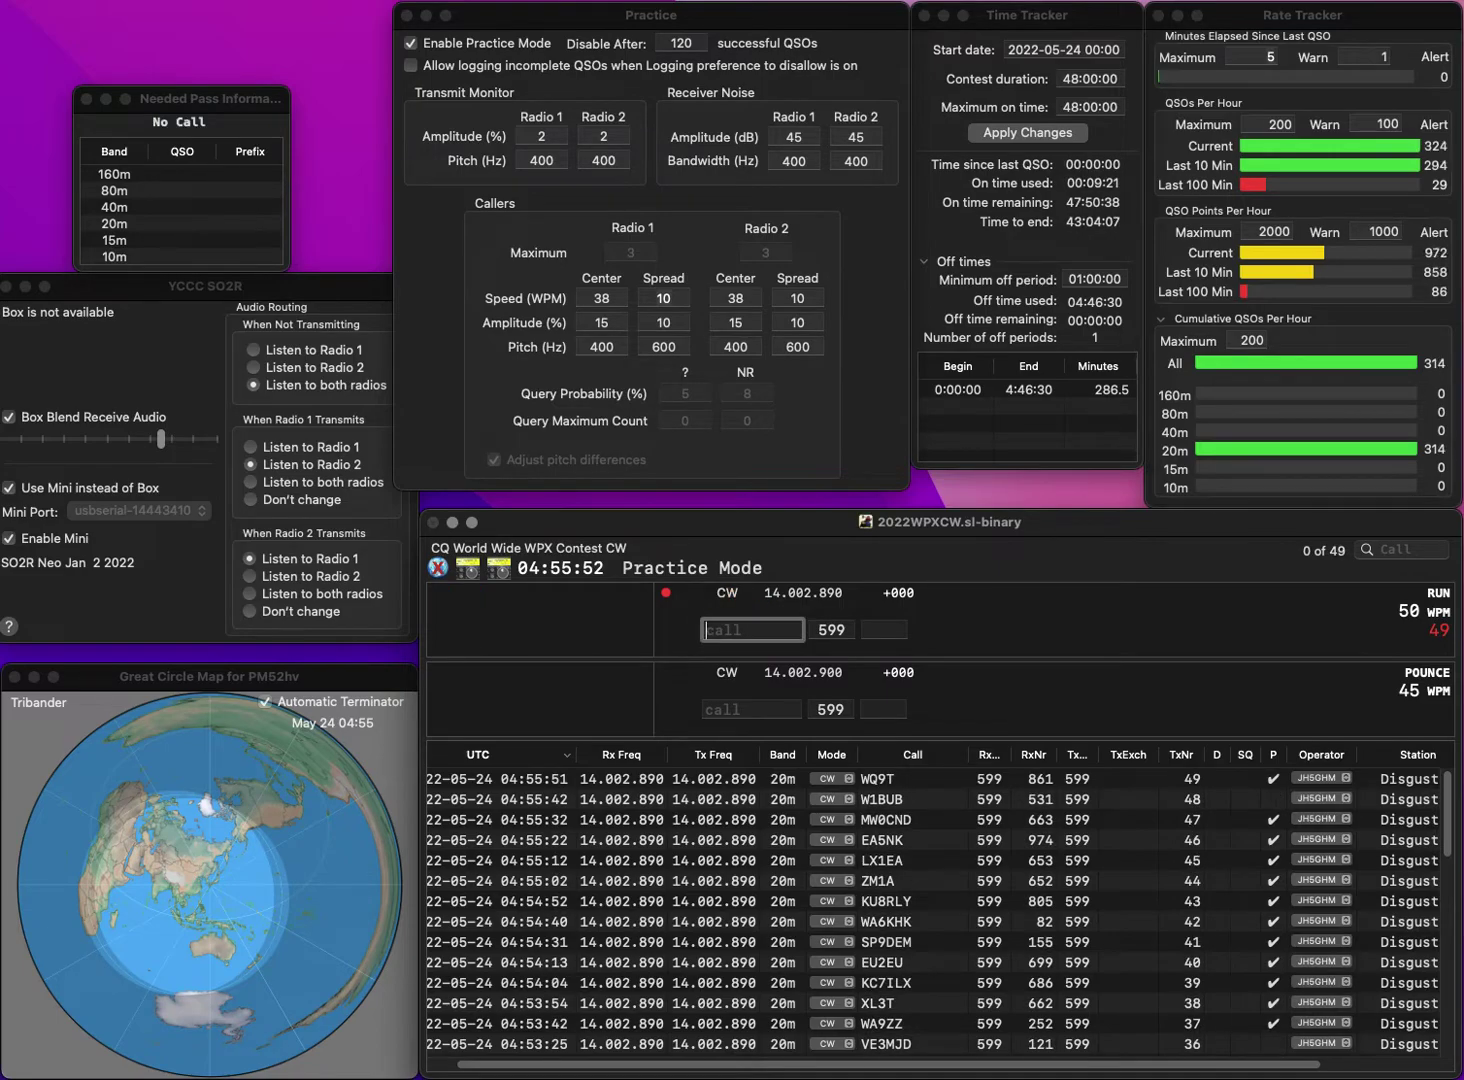
- Log a contact with G6T on the run radio with received number 224
{"action": "type", "text": "G6T"}
{"action": "key", "text": "Return"}
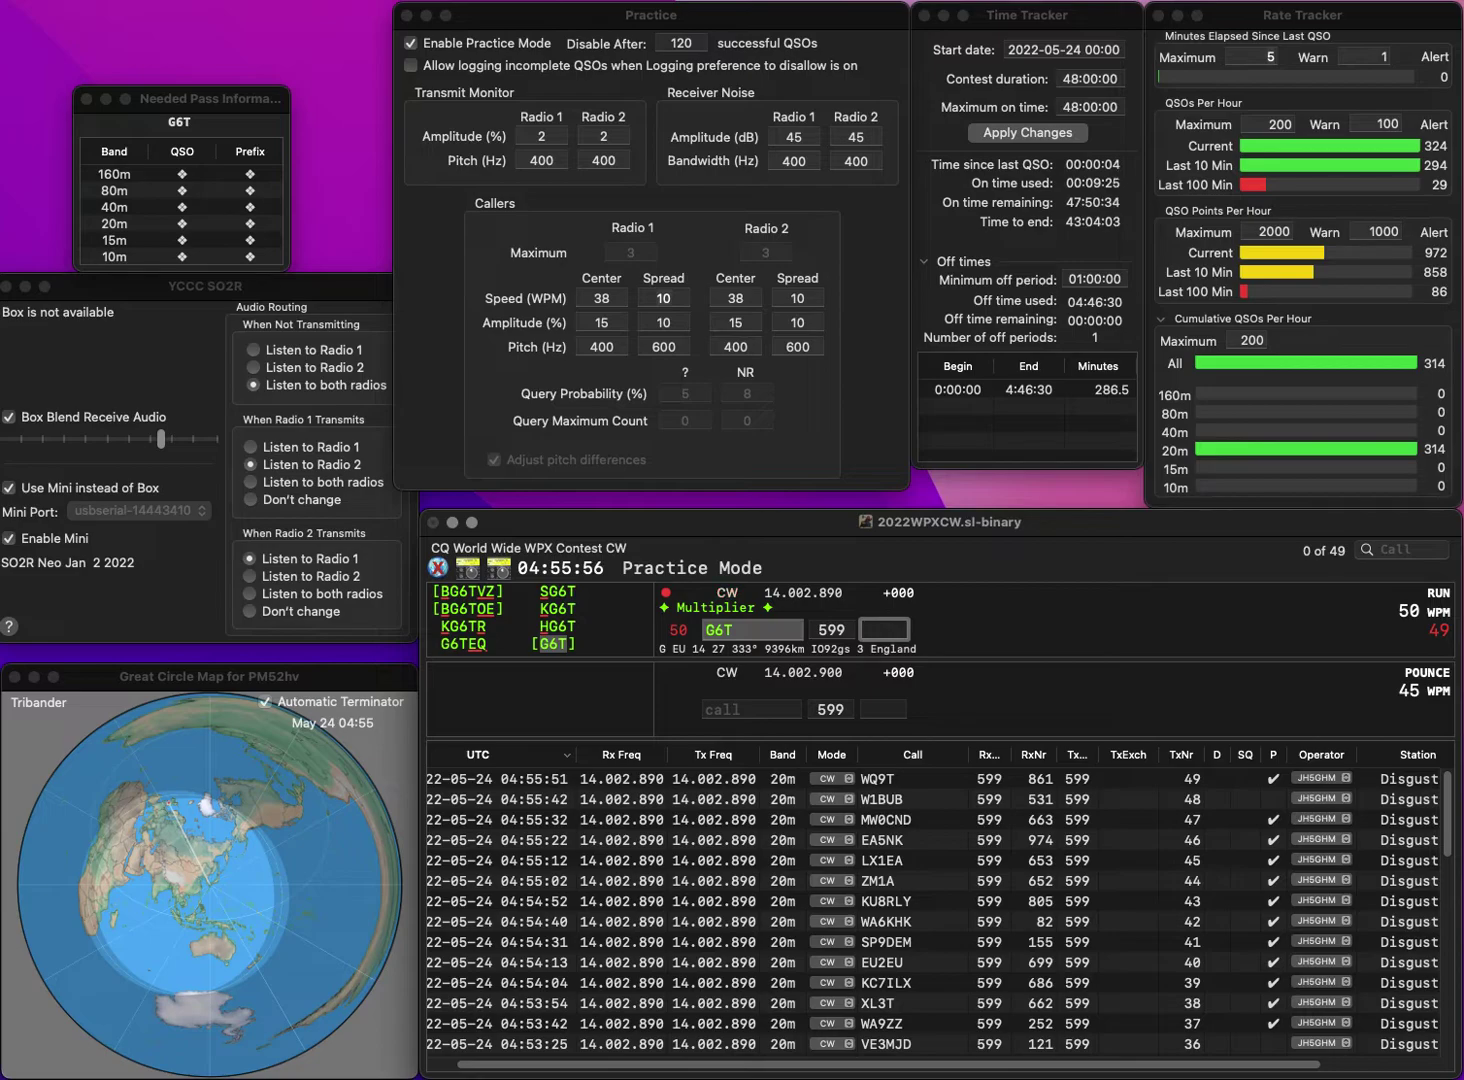
{"action": "type", "text": "224"}
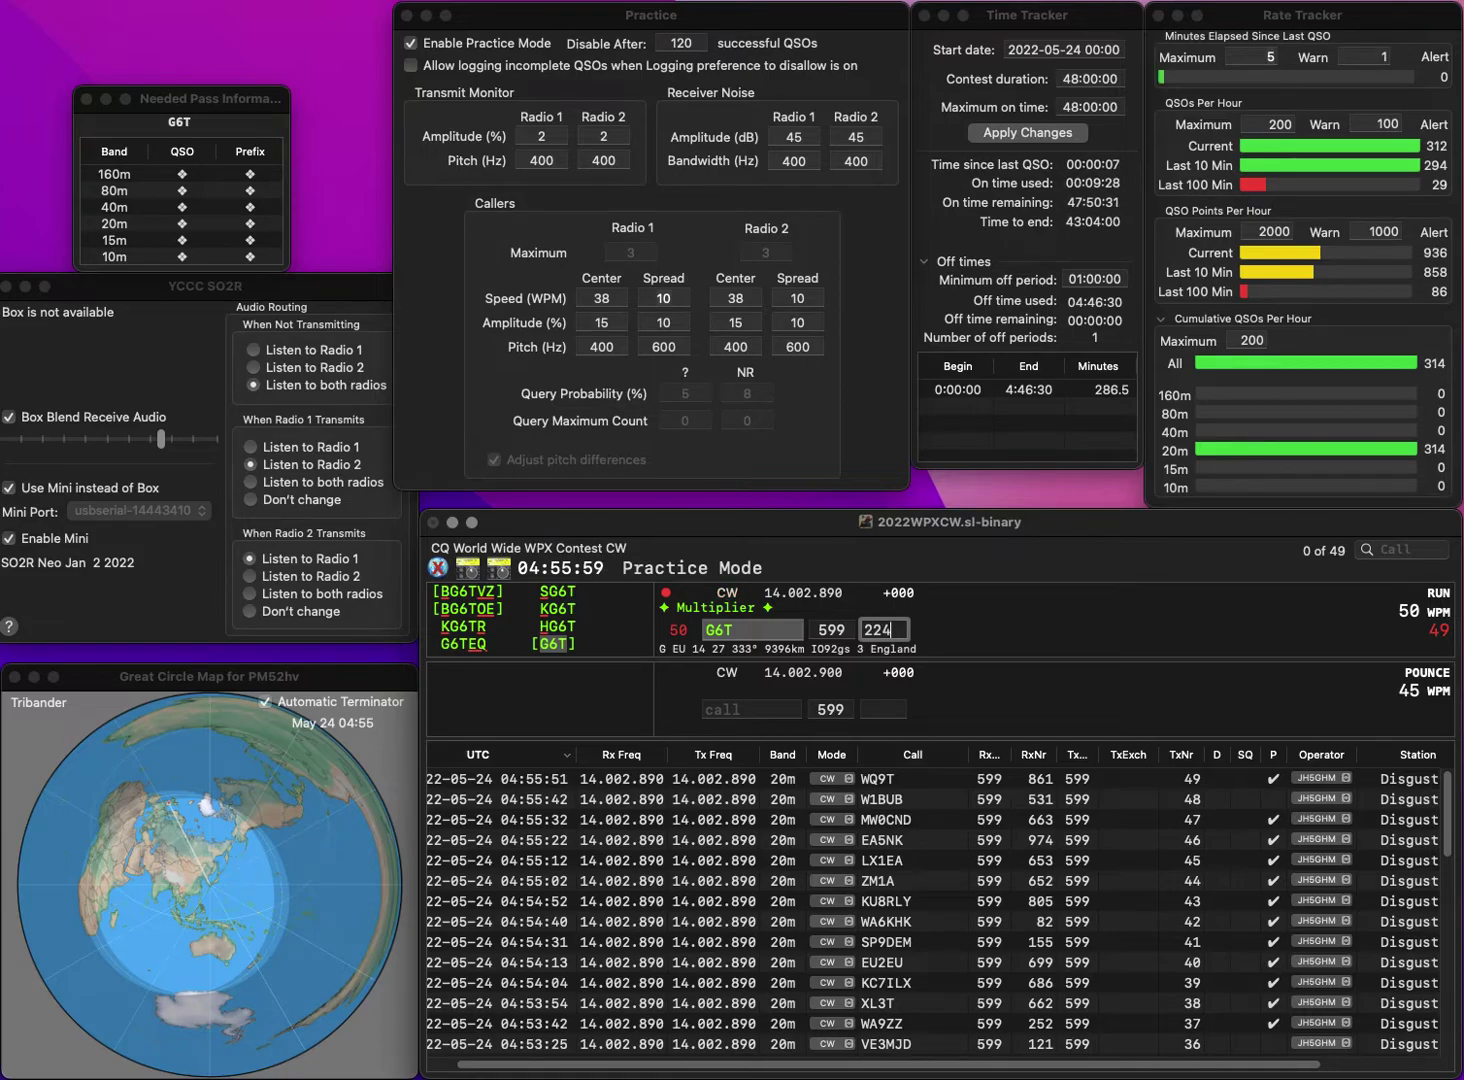
{"action": "key", "text": "Return"}
- Copy the caller as AH6Y on the run radio, correct it to AH7Y and log the contact with received number 650
{"action": "type", "text": "AH6Y"}
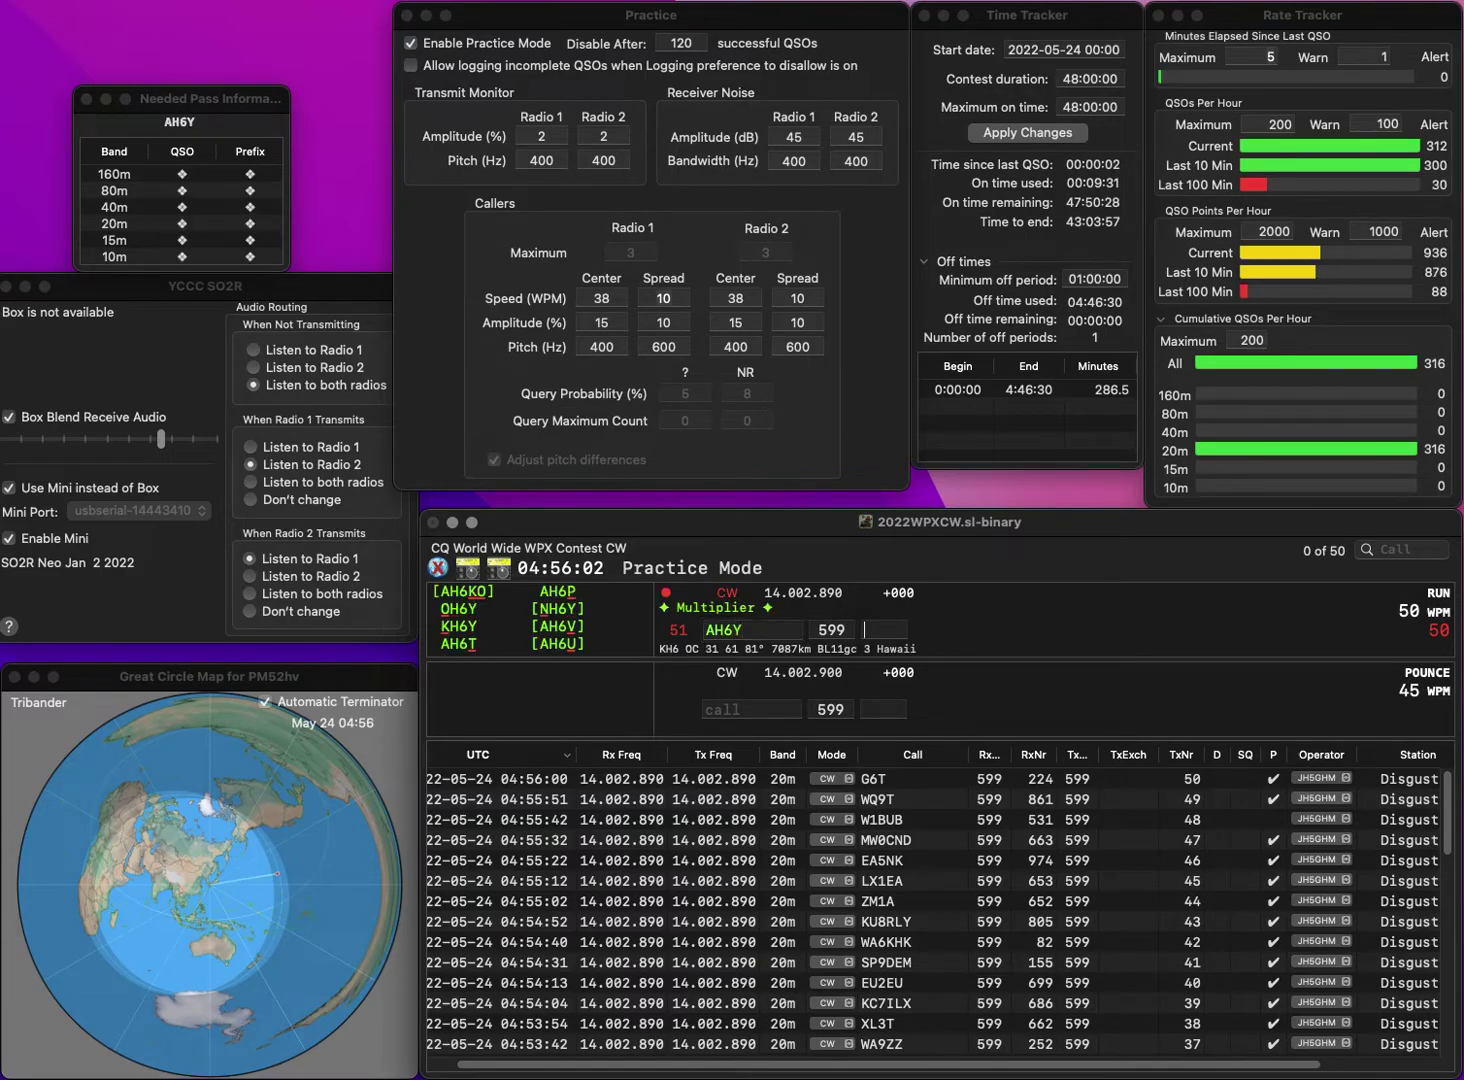
{"action": "left_click", "coordinate": [720, 630]}
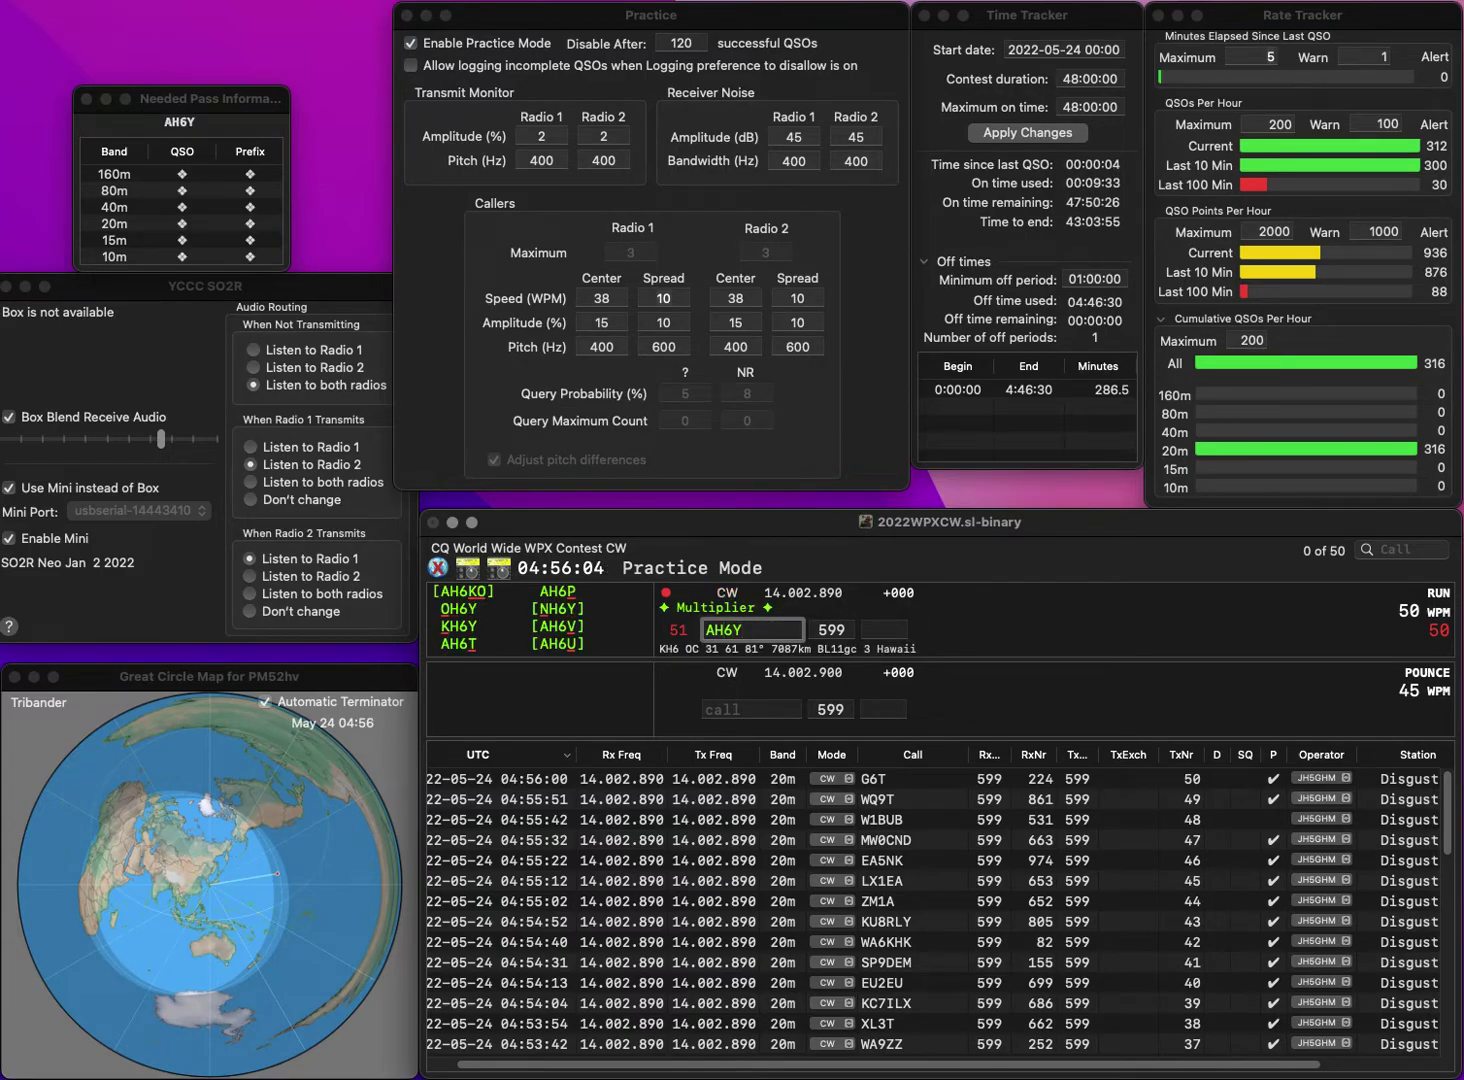
{"action": "key", "text": "Delete"}
{"action": "type", "text": "7"}
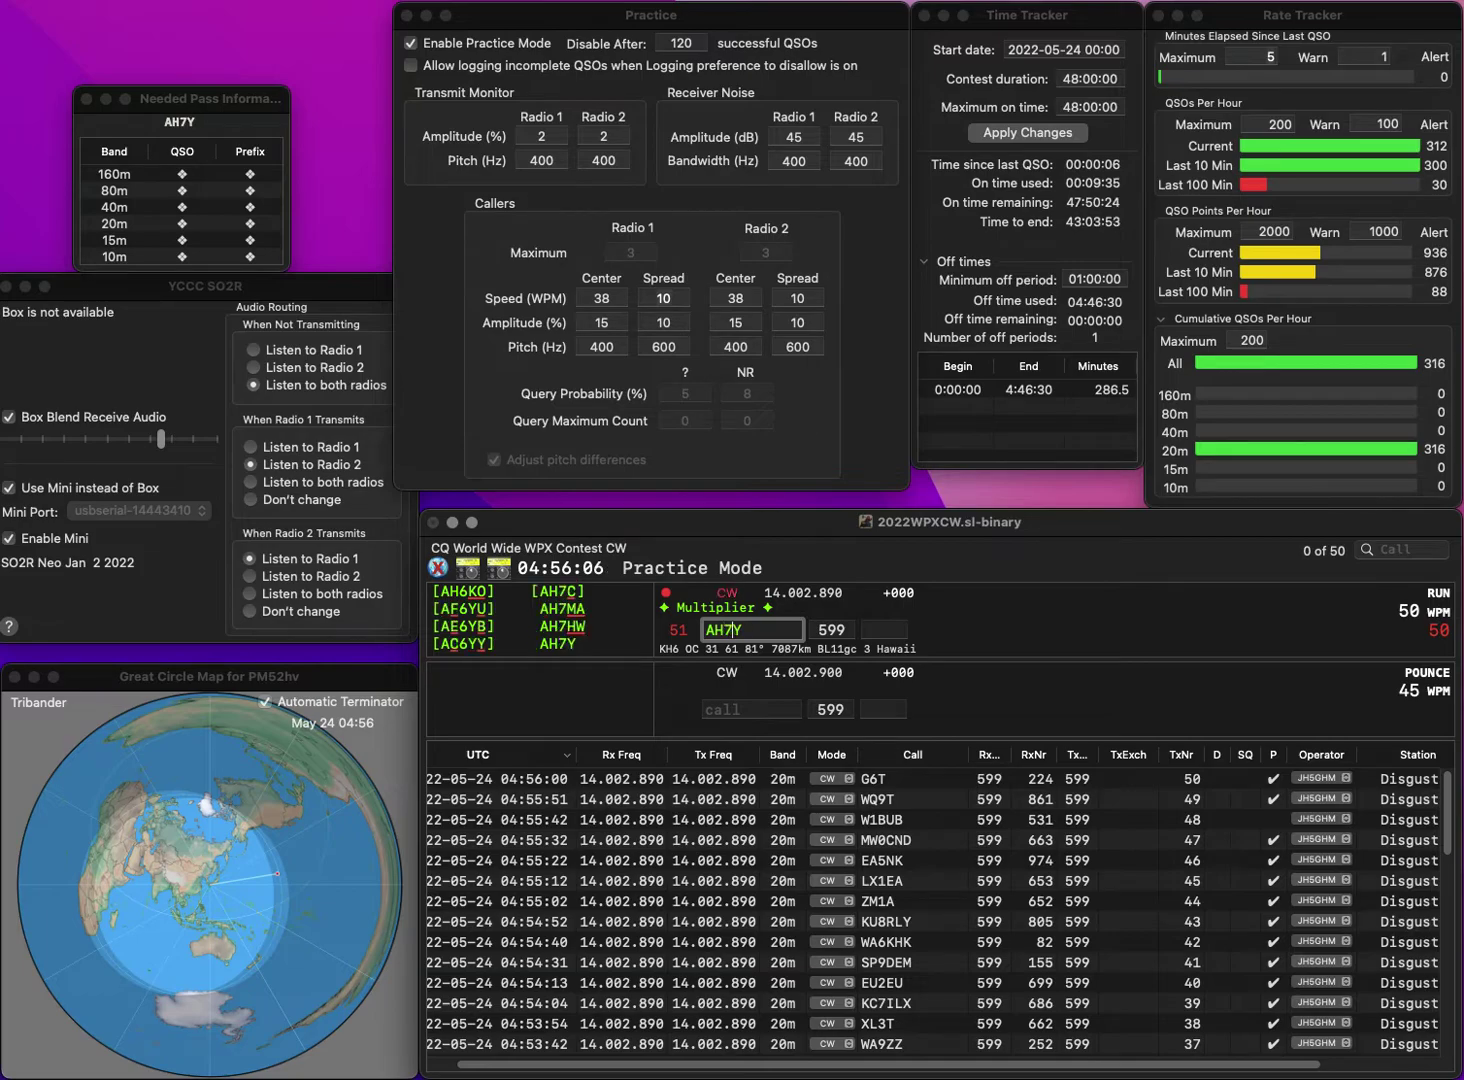
{"action": "key", "text": "Return"}
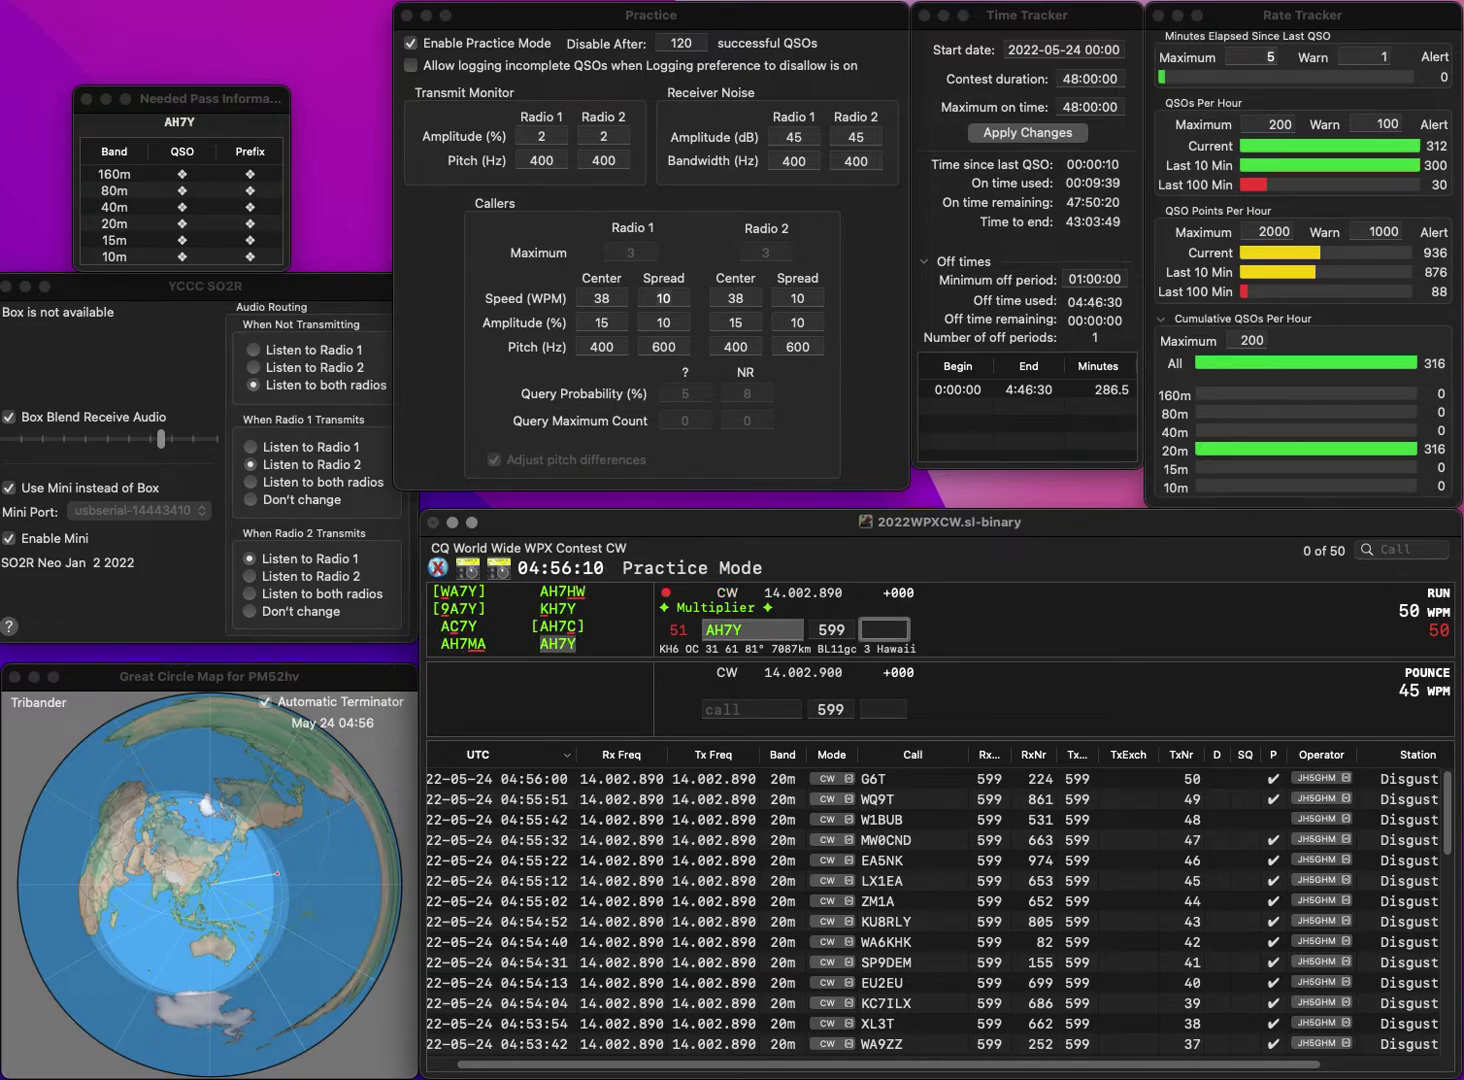
{"action": "type", "text": "650"}
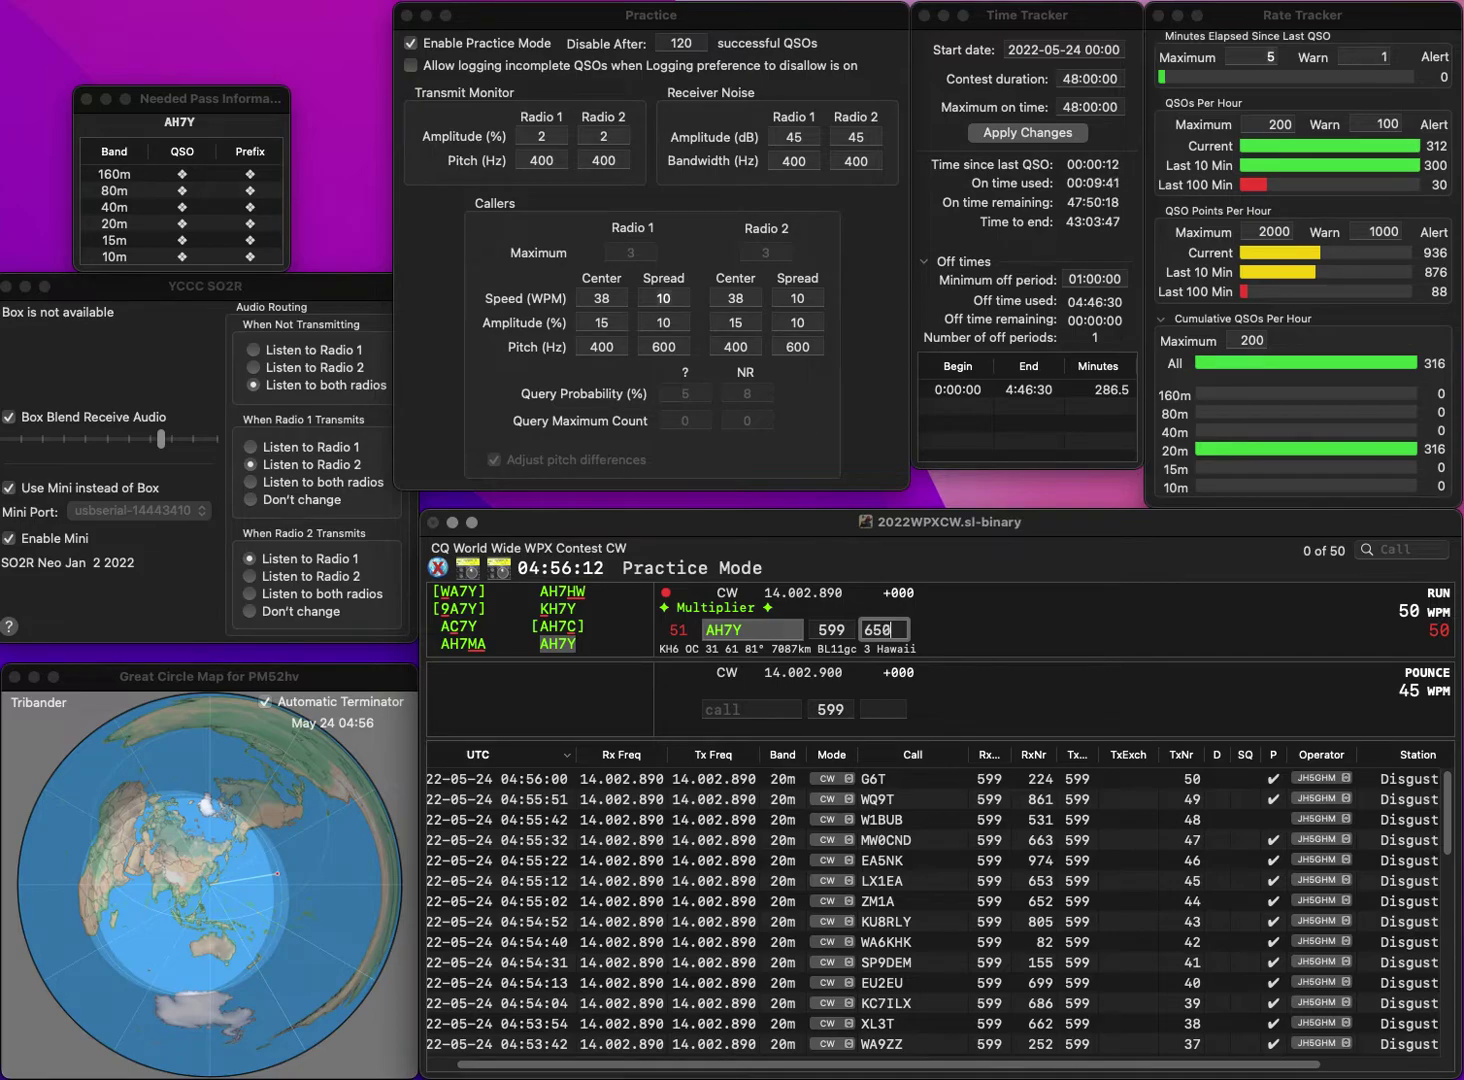
{"action": "key", "text": "Return"}
- Copy the caller as E0SS on the run radio, correct it to IQ0SS and log the contact with received number 151
{"action": "type", "text": "E0SS"}
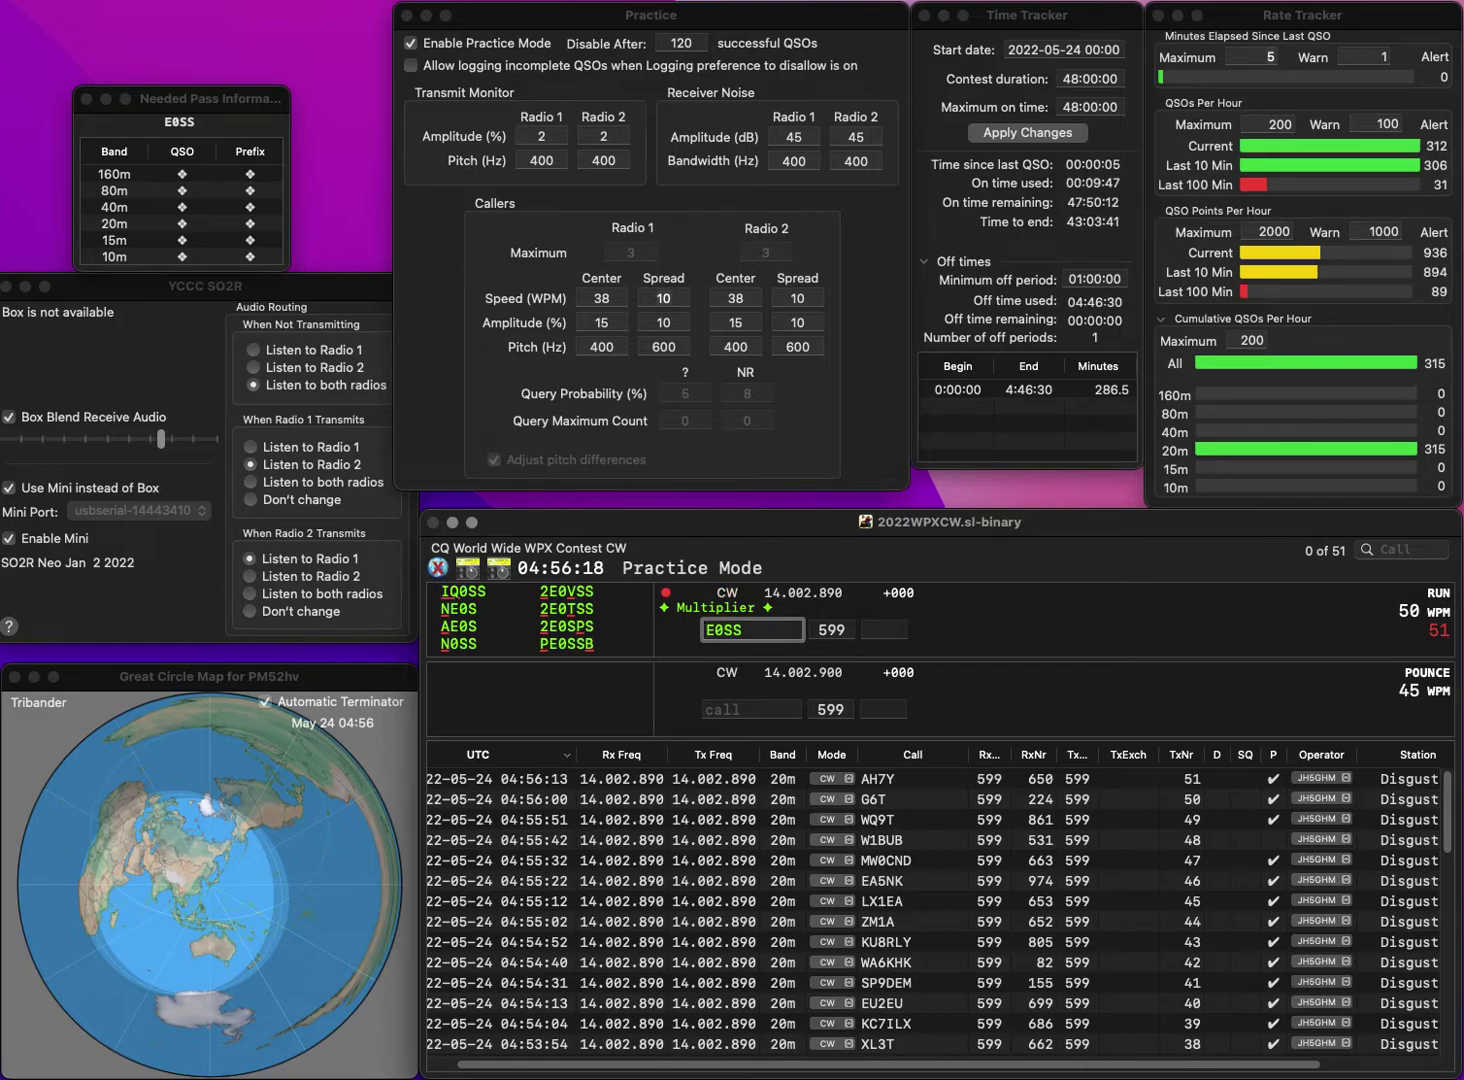
{"action": "key", "text": "Home"}
{"action": "key", "text": "Delete"}
{"action": "type", "text": "IQ"}
{"action": "key", "text": "space"}
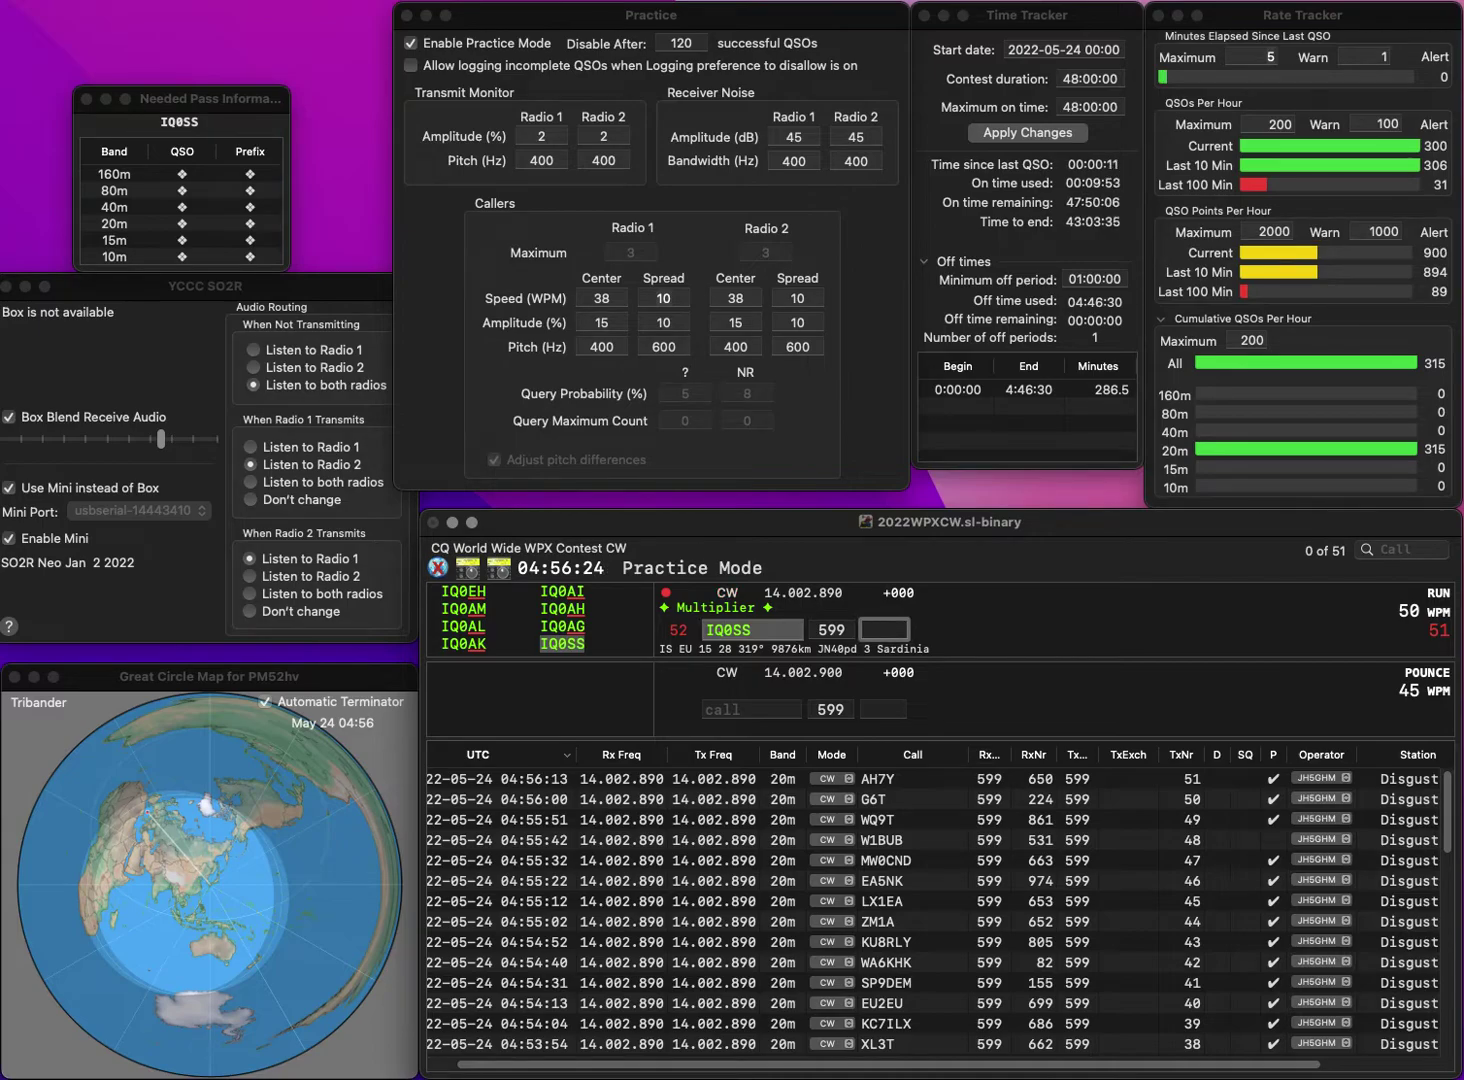
{"action": "type", "text": "151"}
{"action": "key", "text": "Return"}
{"action": "type", "text": "9"}
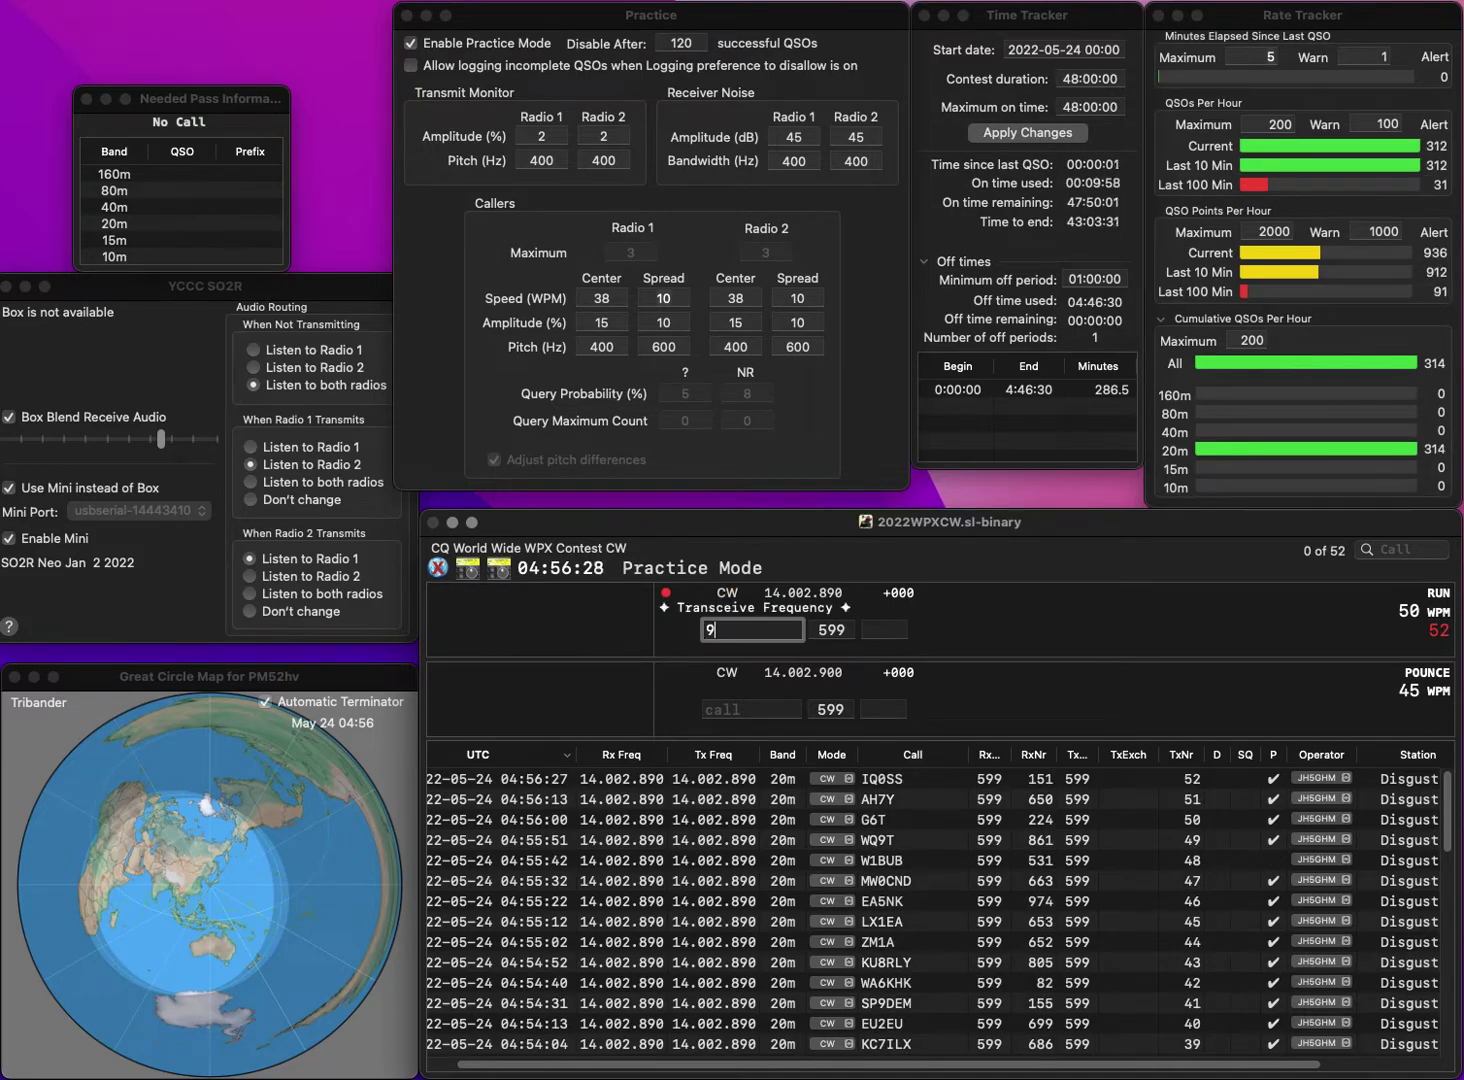
{"action": "type", "text": "V1ZV"}
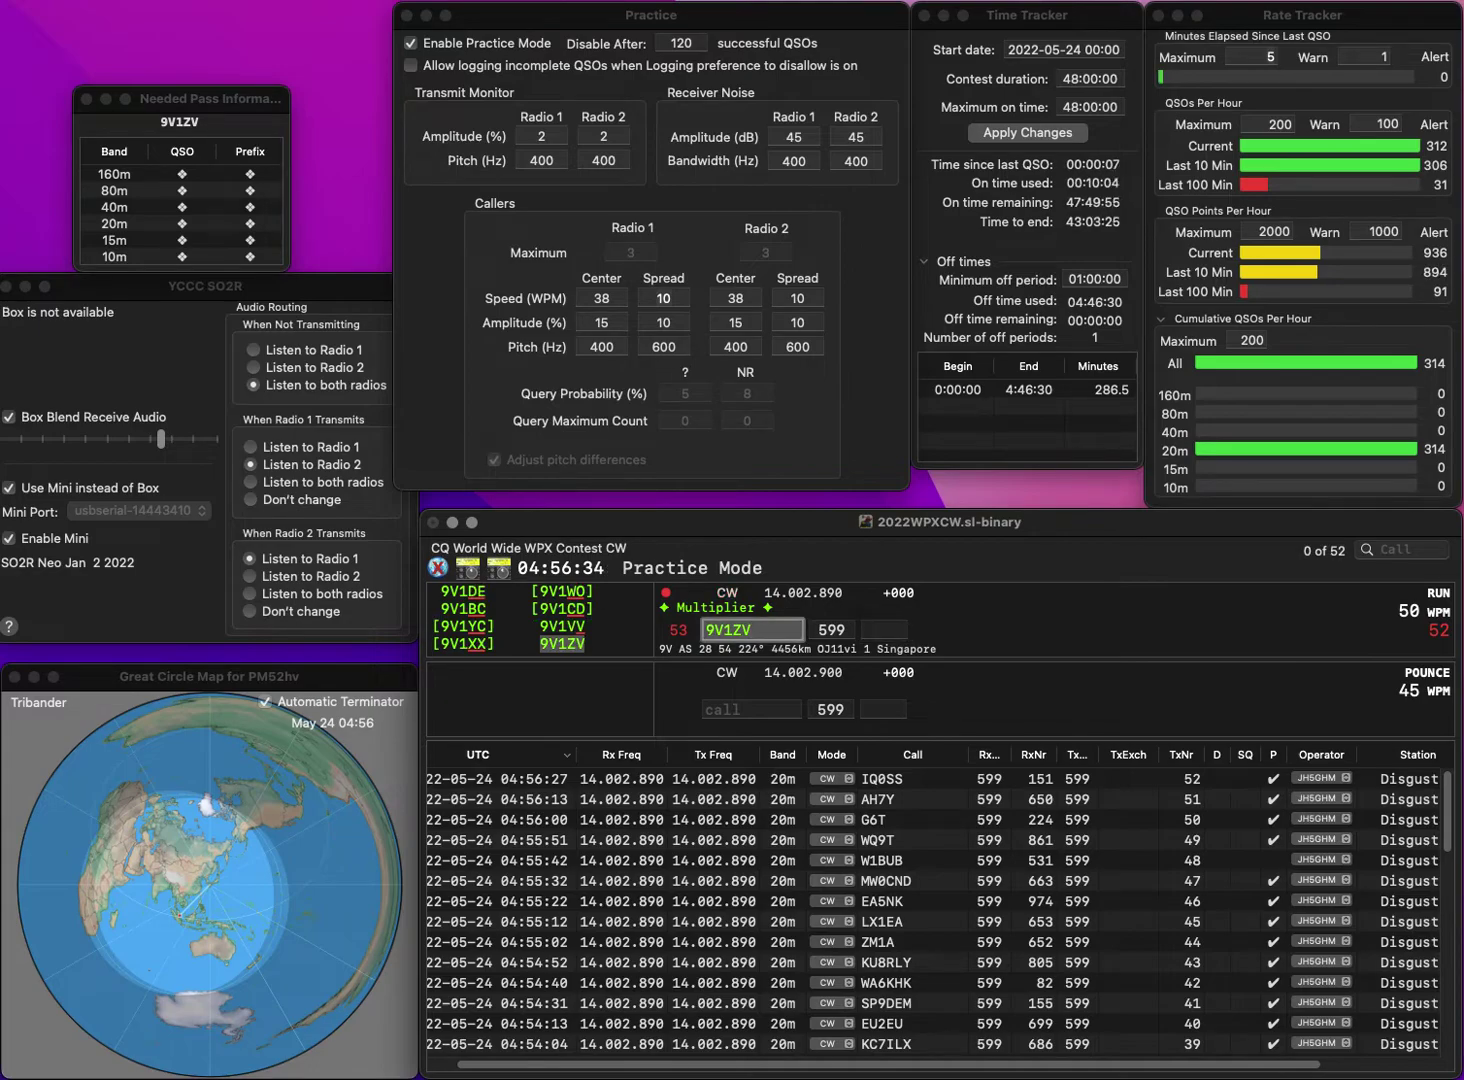
{"action": "key", "text": "Tab"}
{"action": "type", "text": "51"}
{"action": "key", "text": "Return"}
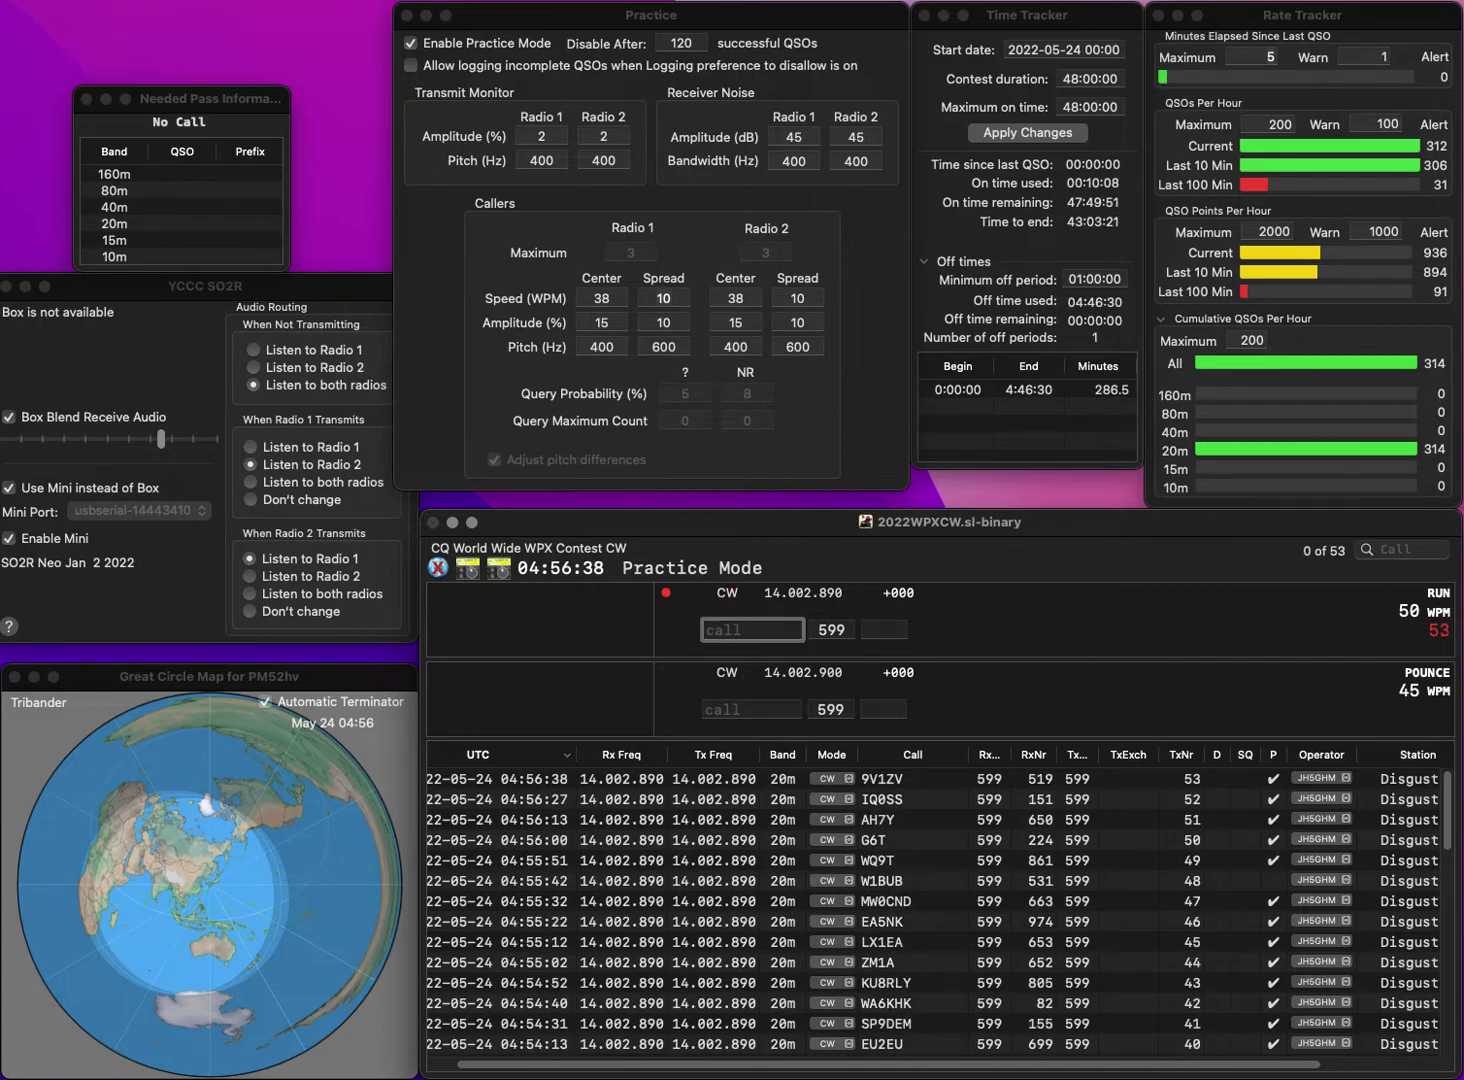
- Log a contact with KU7K on the run radio with received number 997
{"action": "type", "text": "KU7K"}
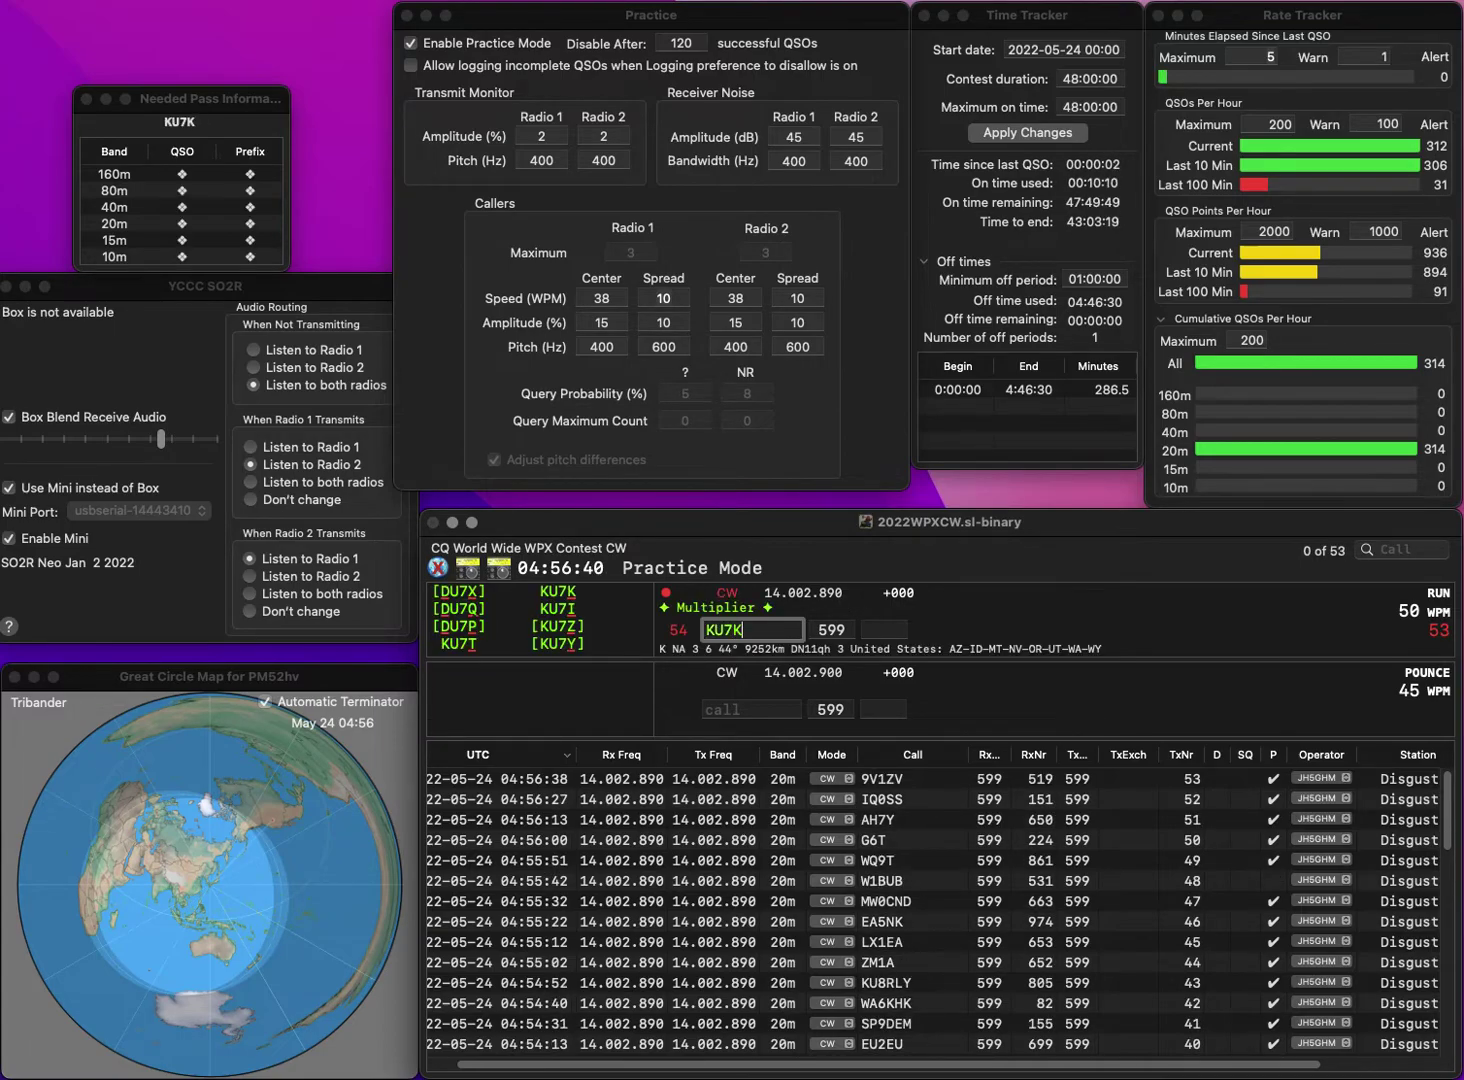
{"action": "key", "text": "Tab"}
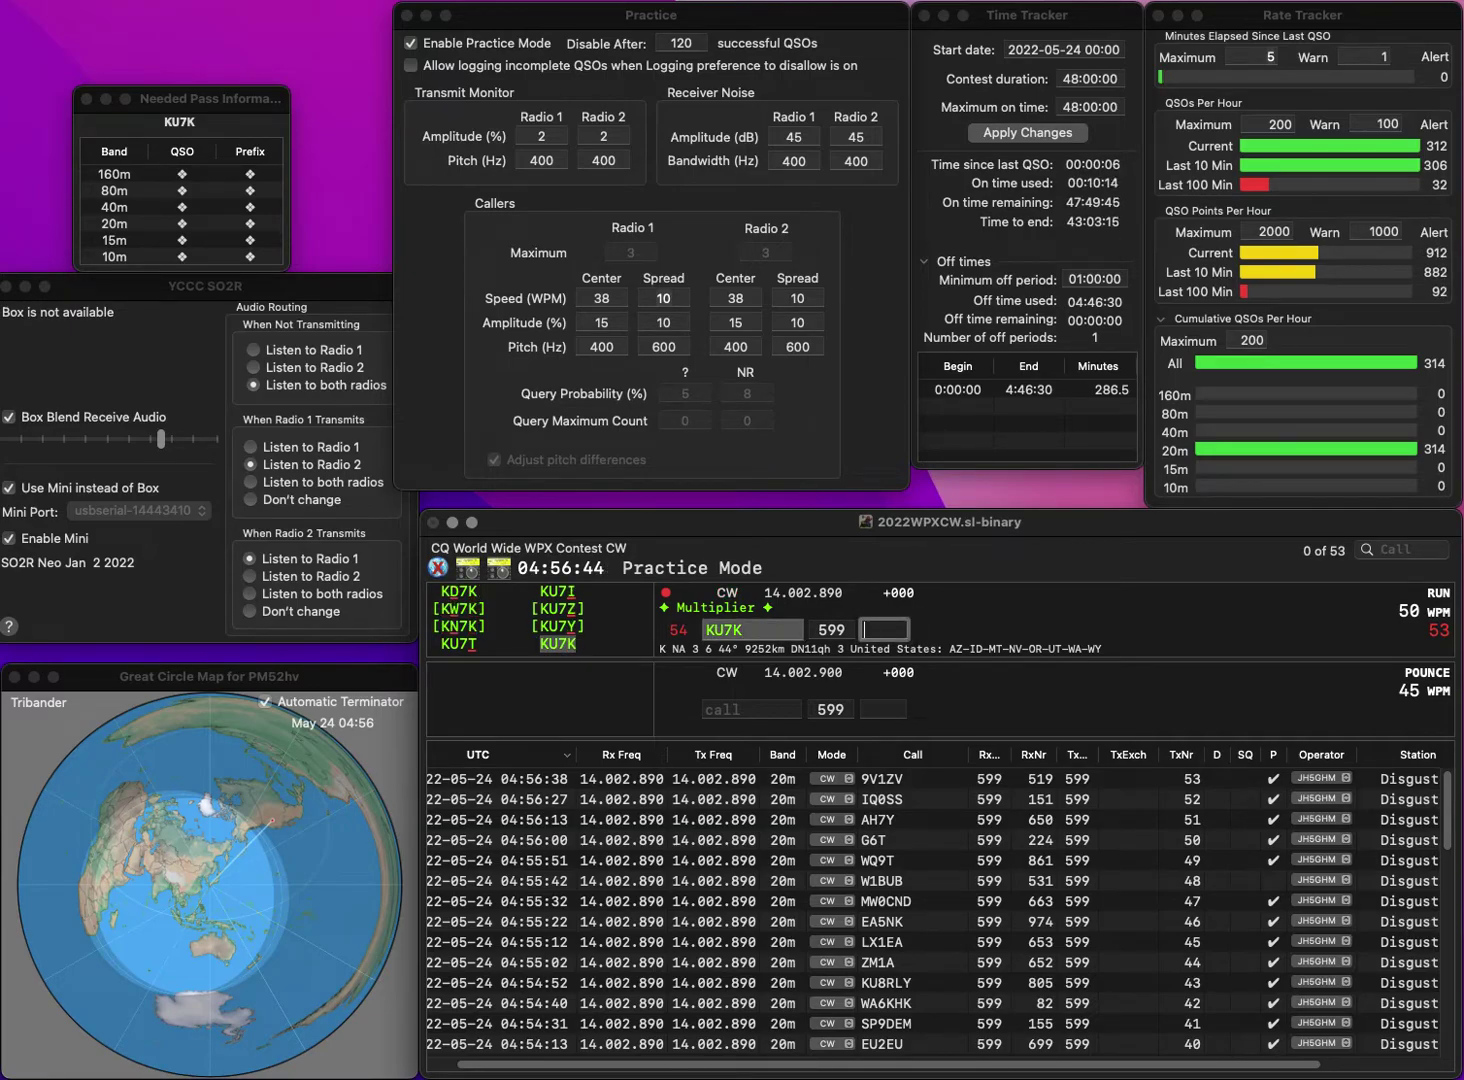
{"action": "type", "text": "997"}
{"action": "key", "text": "Return"}
{"action": "type", "text": "W0CEL"}
{"action": "key", "text": "space"}
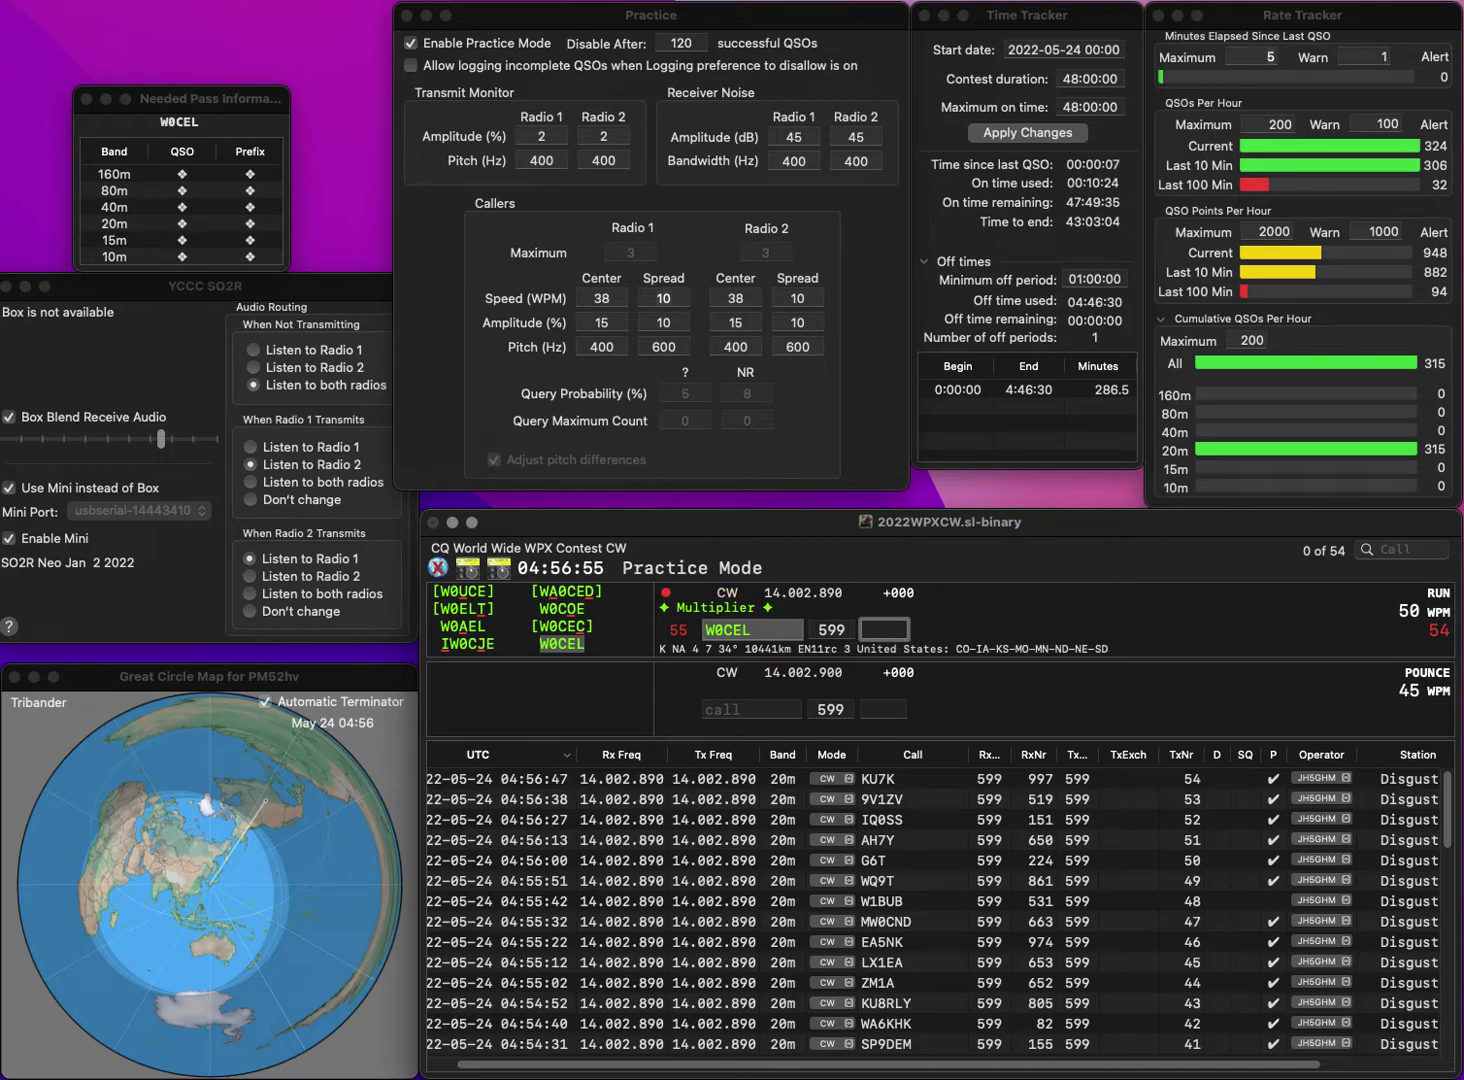
{"action": "key", "text": "Return"}
{"action": "type", "text": "EA9SU"}
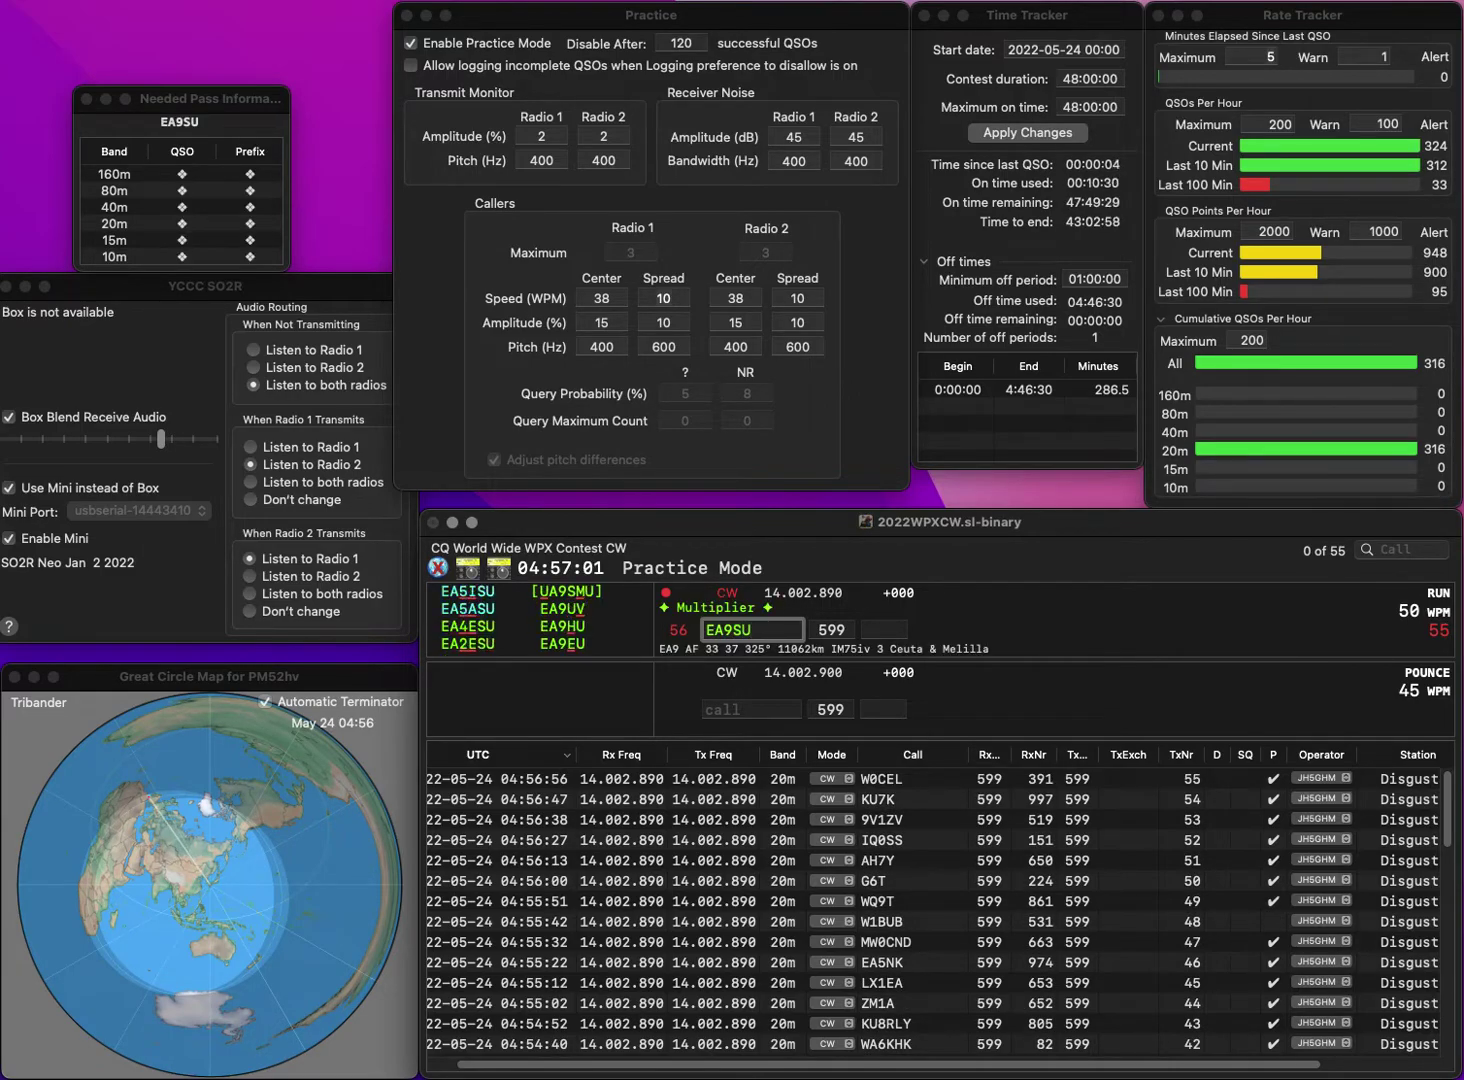
{"action": "key", "text": "BackSpace"}
{"action": "type", "text": "H"}
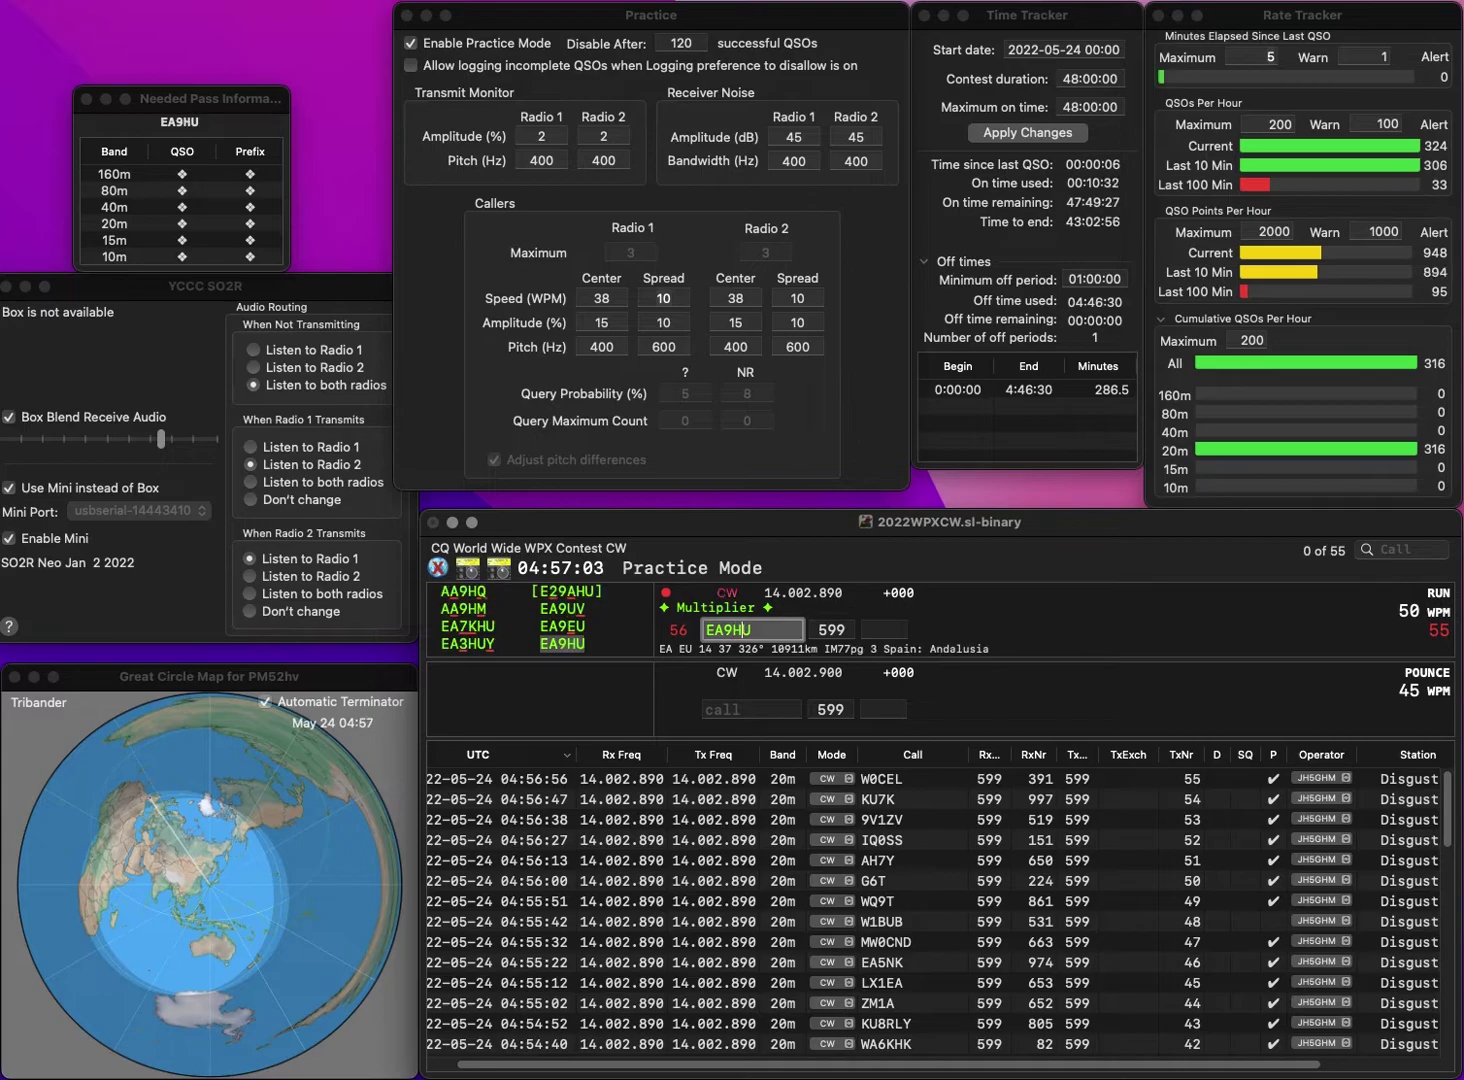
{"action": "key", "text": "Return"}
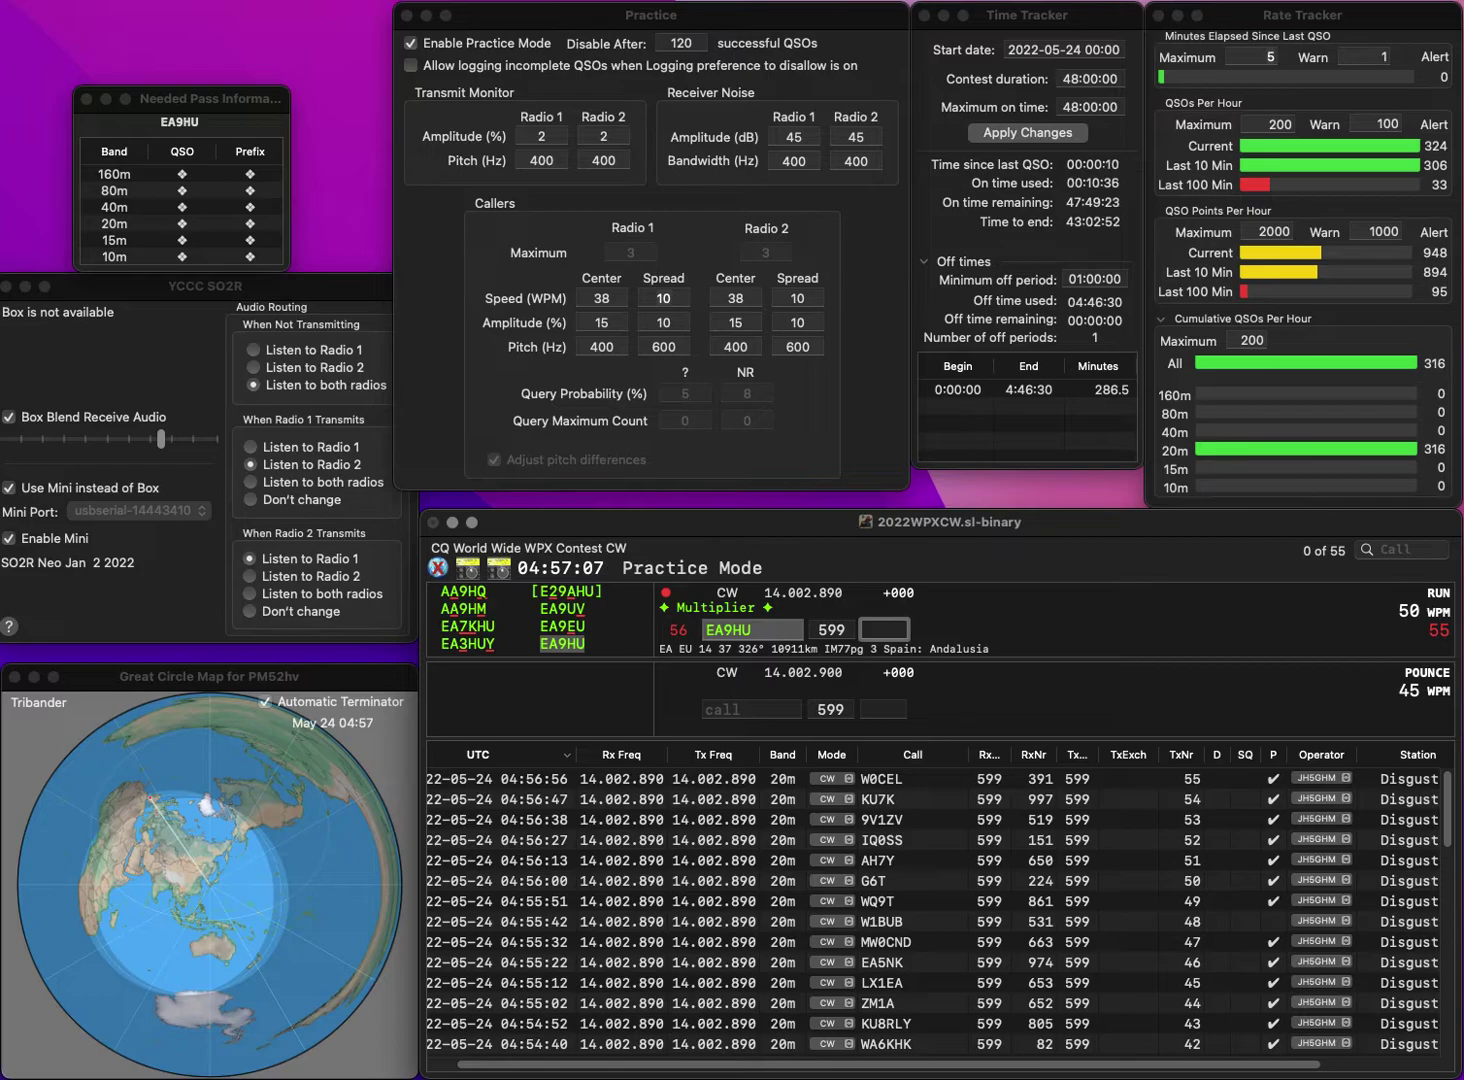
{"action": "type", "text": "84"}
{"action": "key", "text": "Return"}
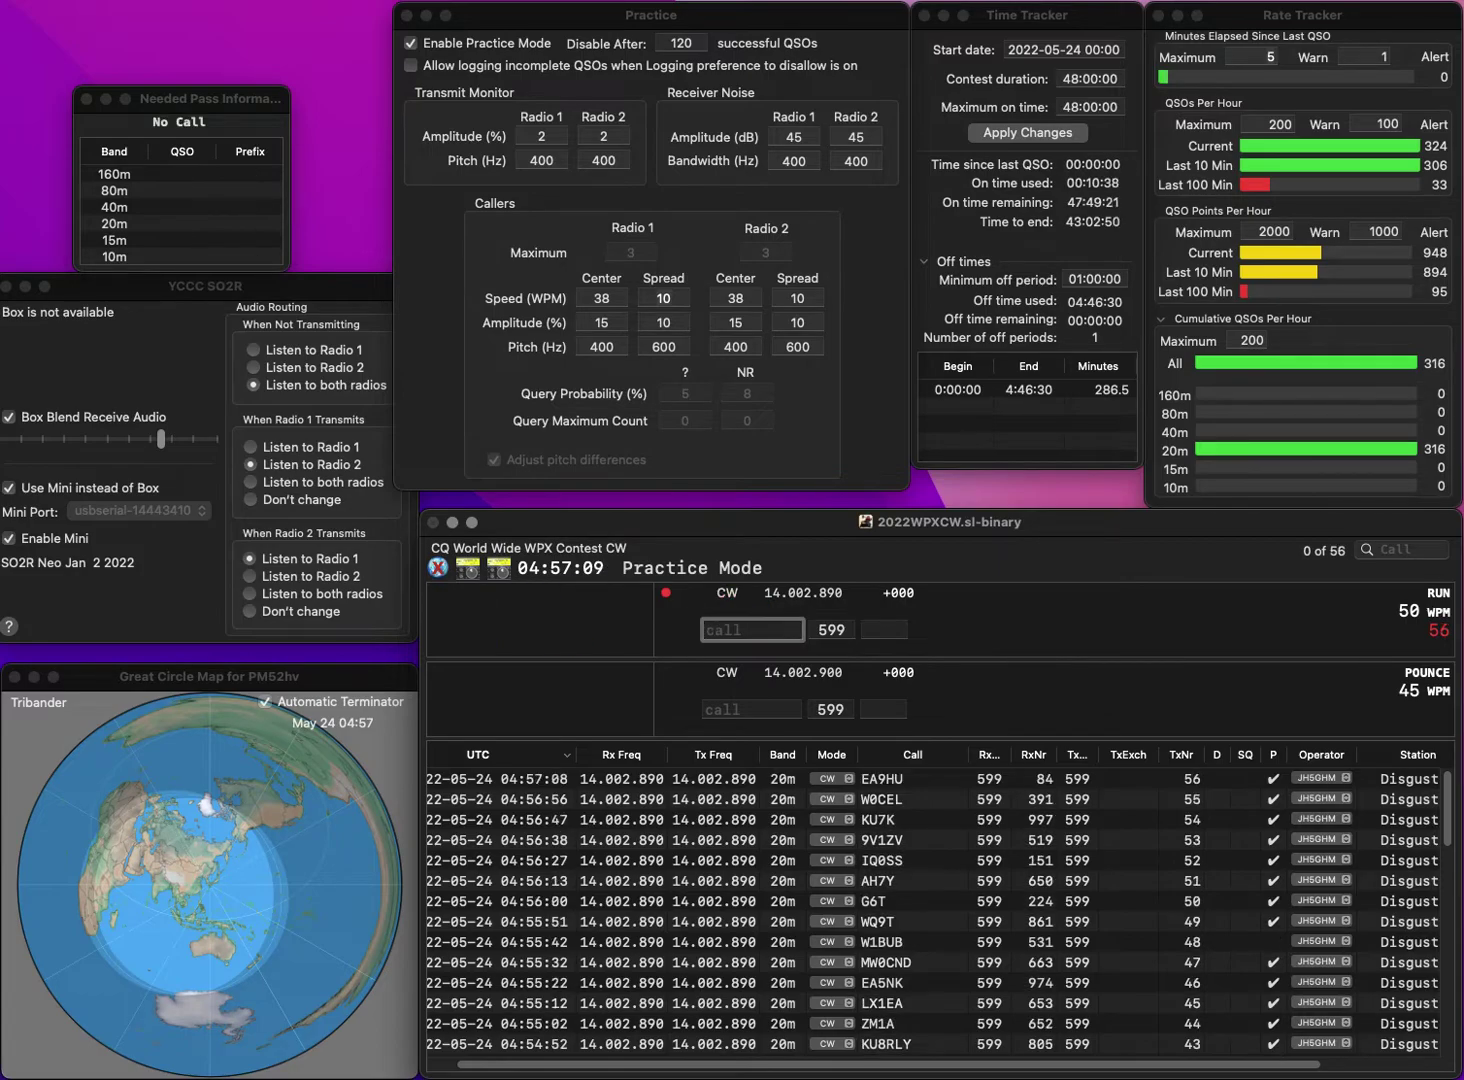
{"action": "type", "text": "VK4"}
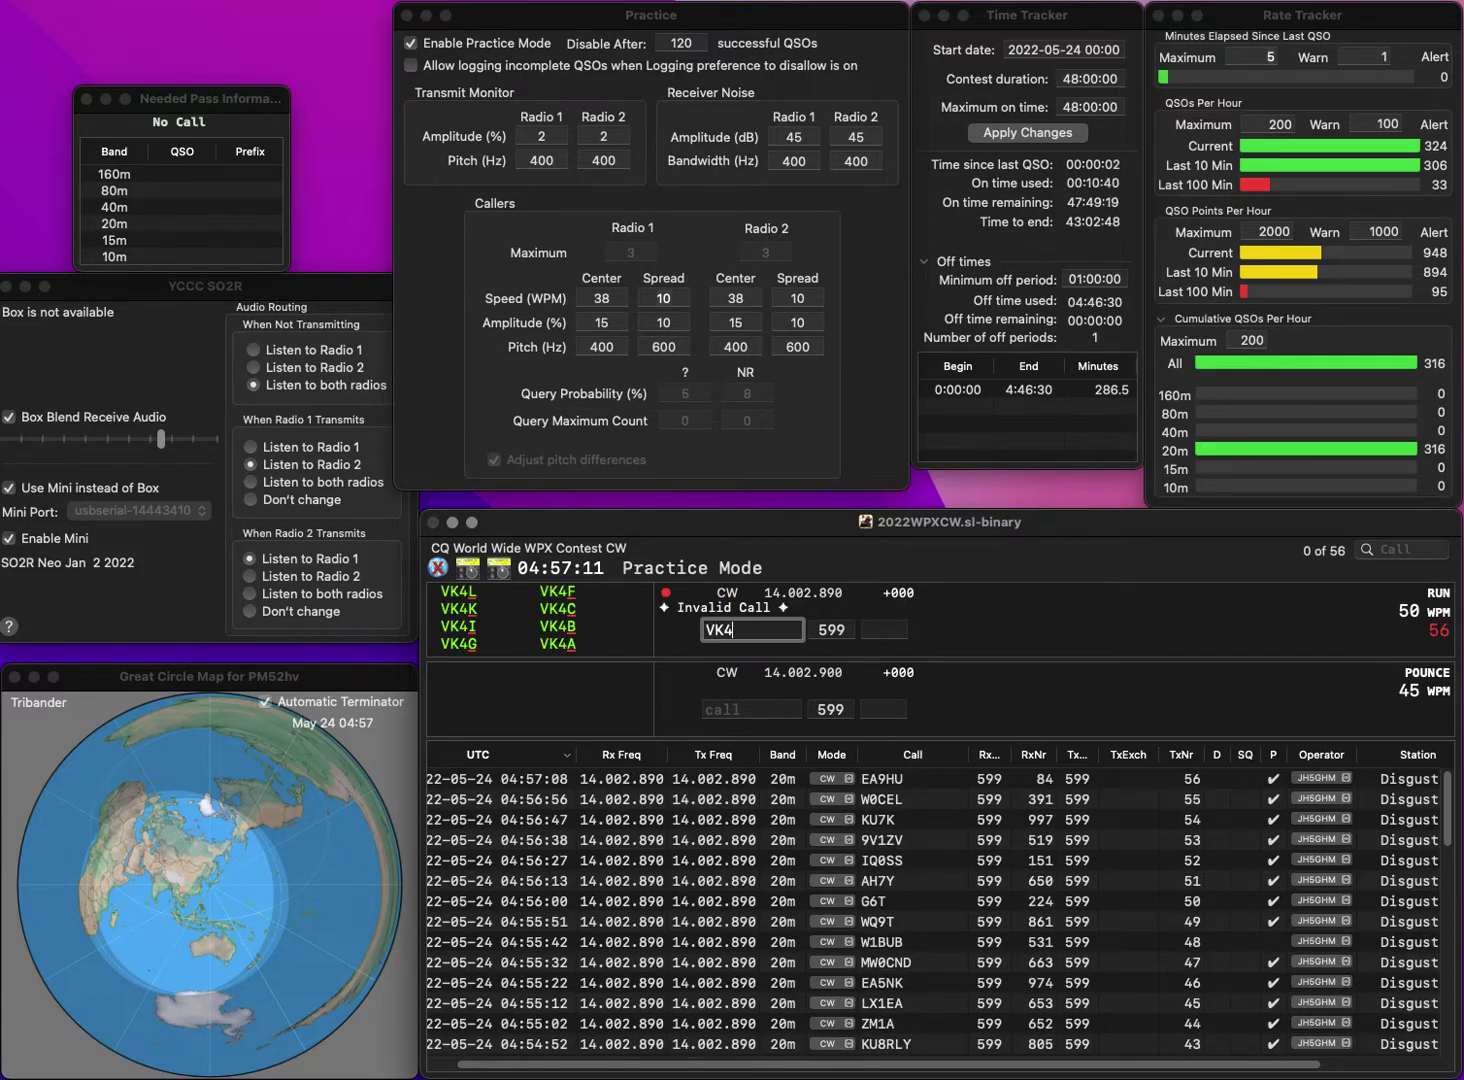
{"action": "type", "text": "QS"}
{"action": "key", "text": "Return"}
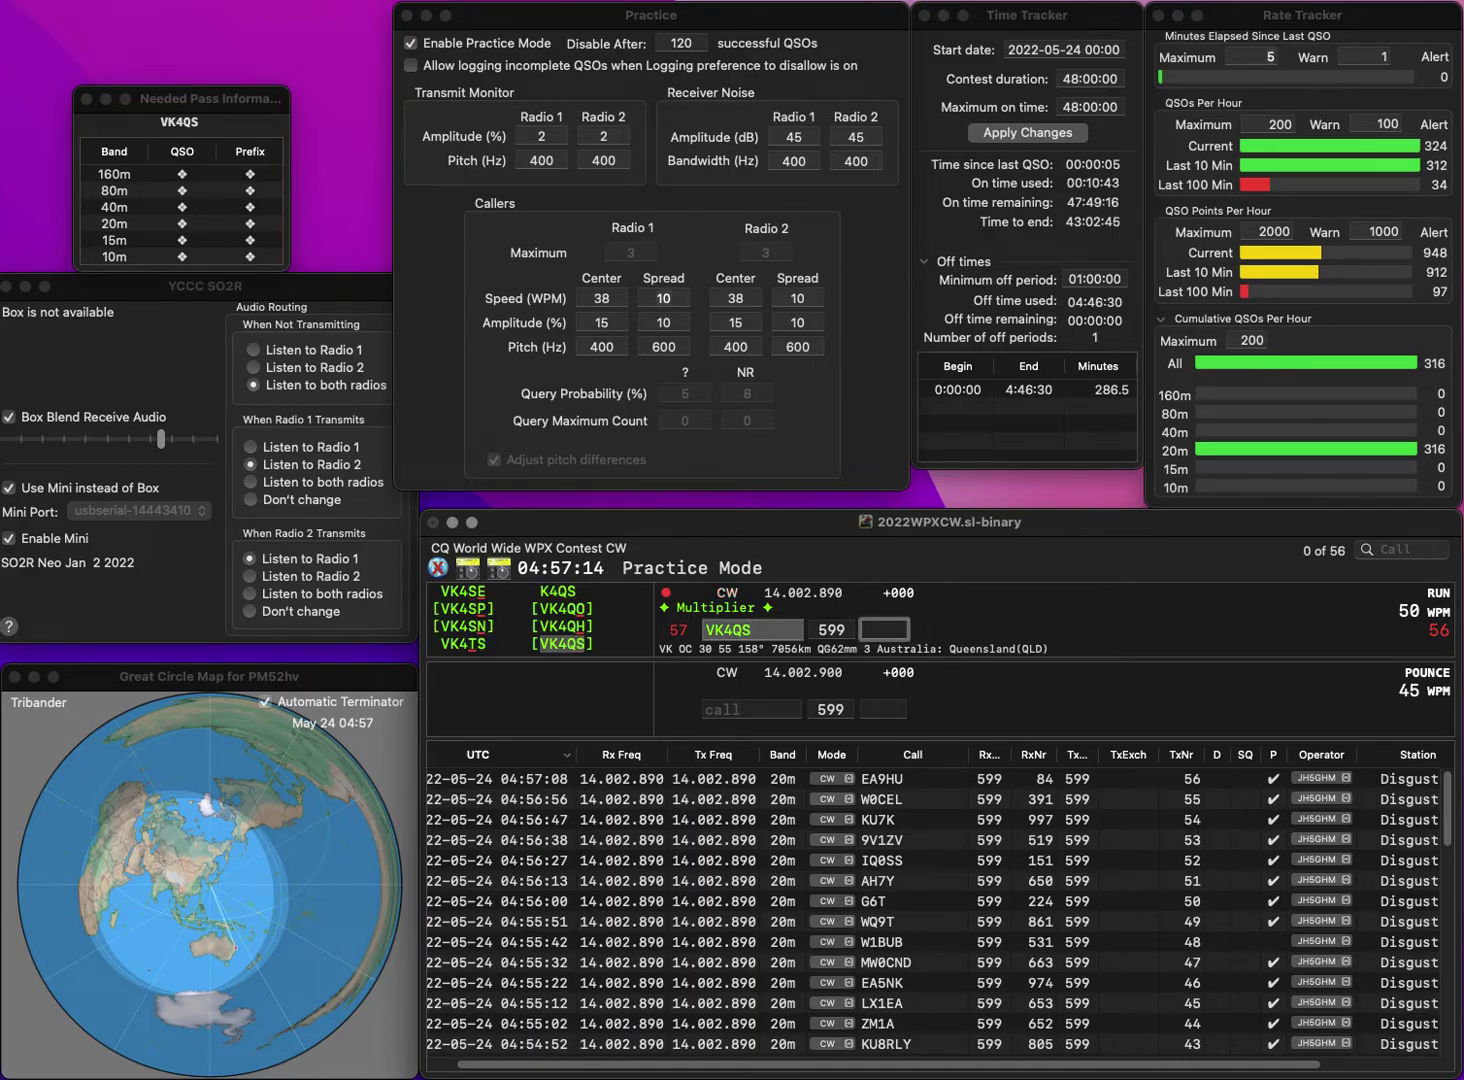
{"action": "type", "text": "49"}
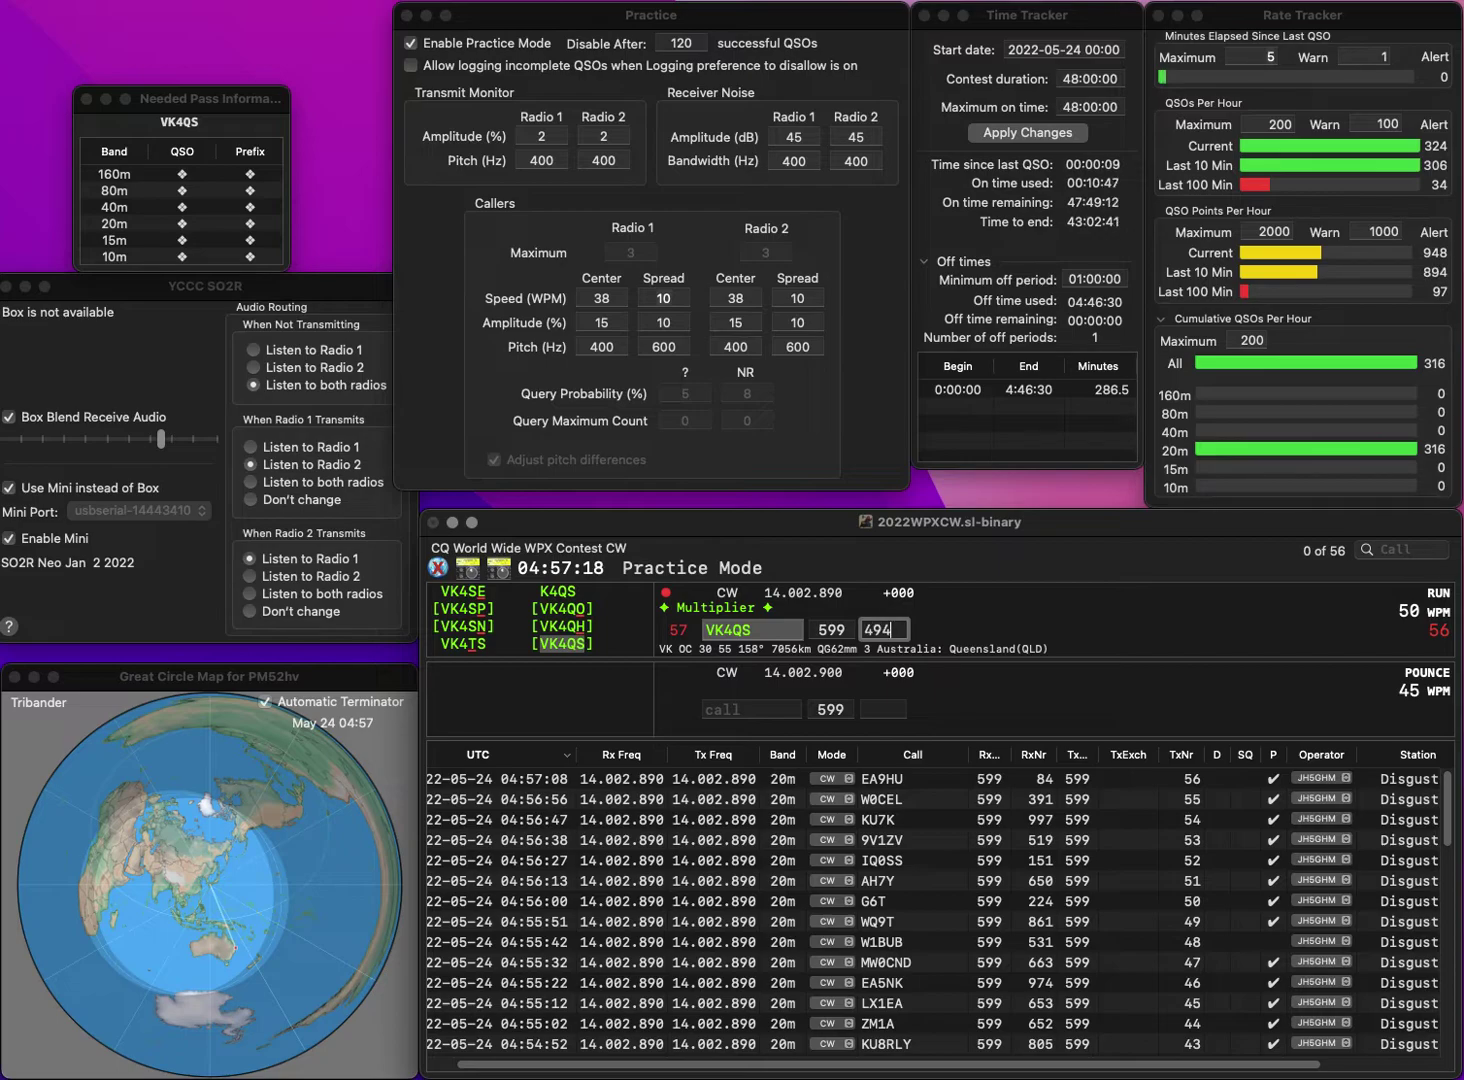
{"action": "type", "text": "4"}
{"action": "key", "text": "Return"}
{"action": "type", "text": "WD"}
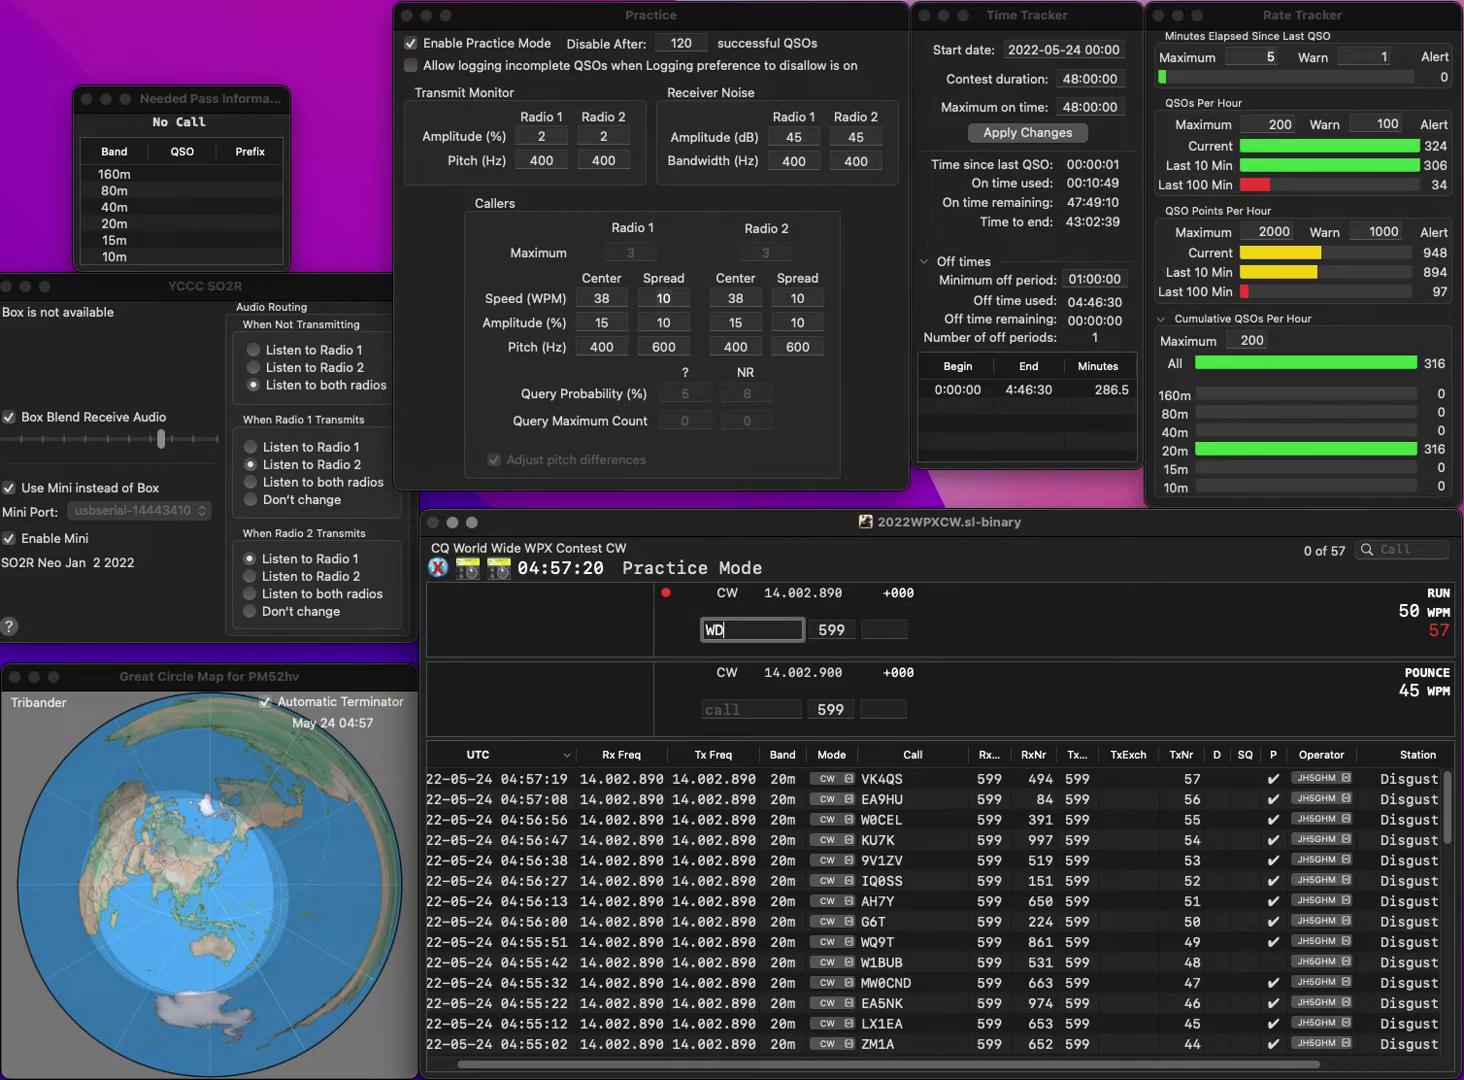
{"action": "type", "text": "8RUW"}
{"action": "key", "text": "Return"}
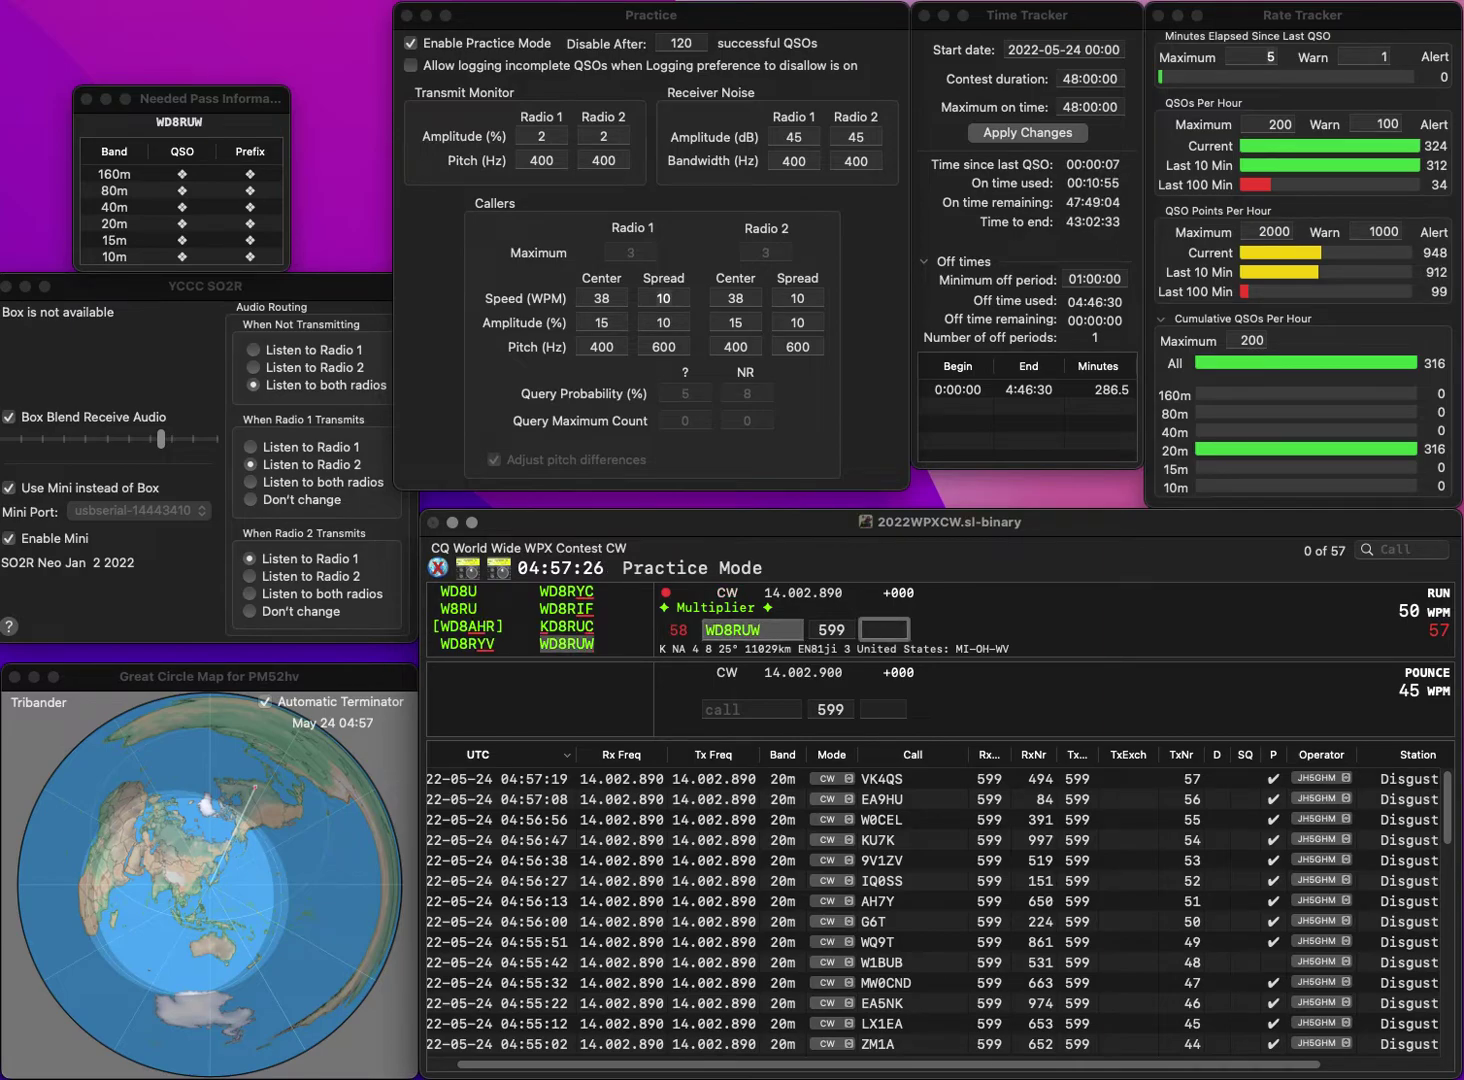
{"action": "type", "text": "649"}
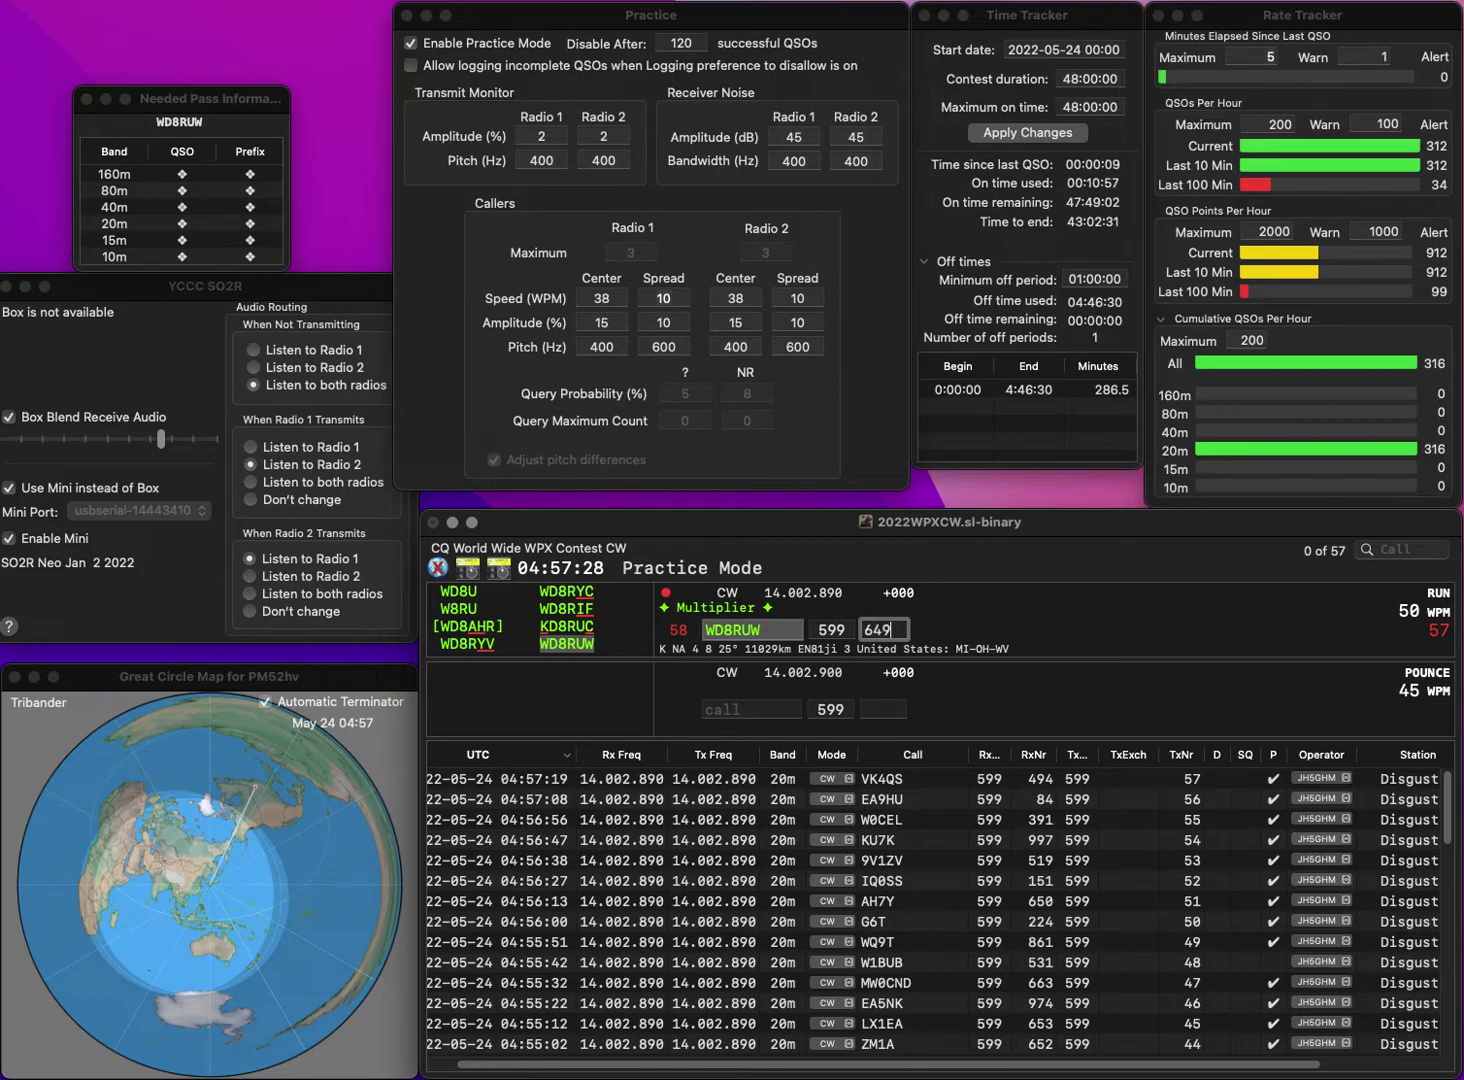
{"action": "key", "text": "Return"}
{"action": "type", "text": "DL"}
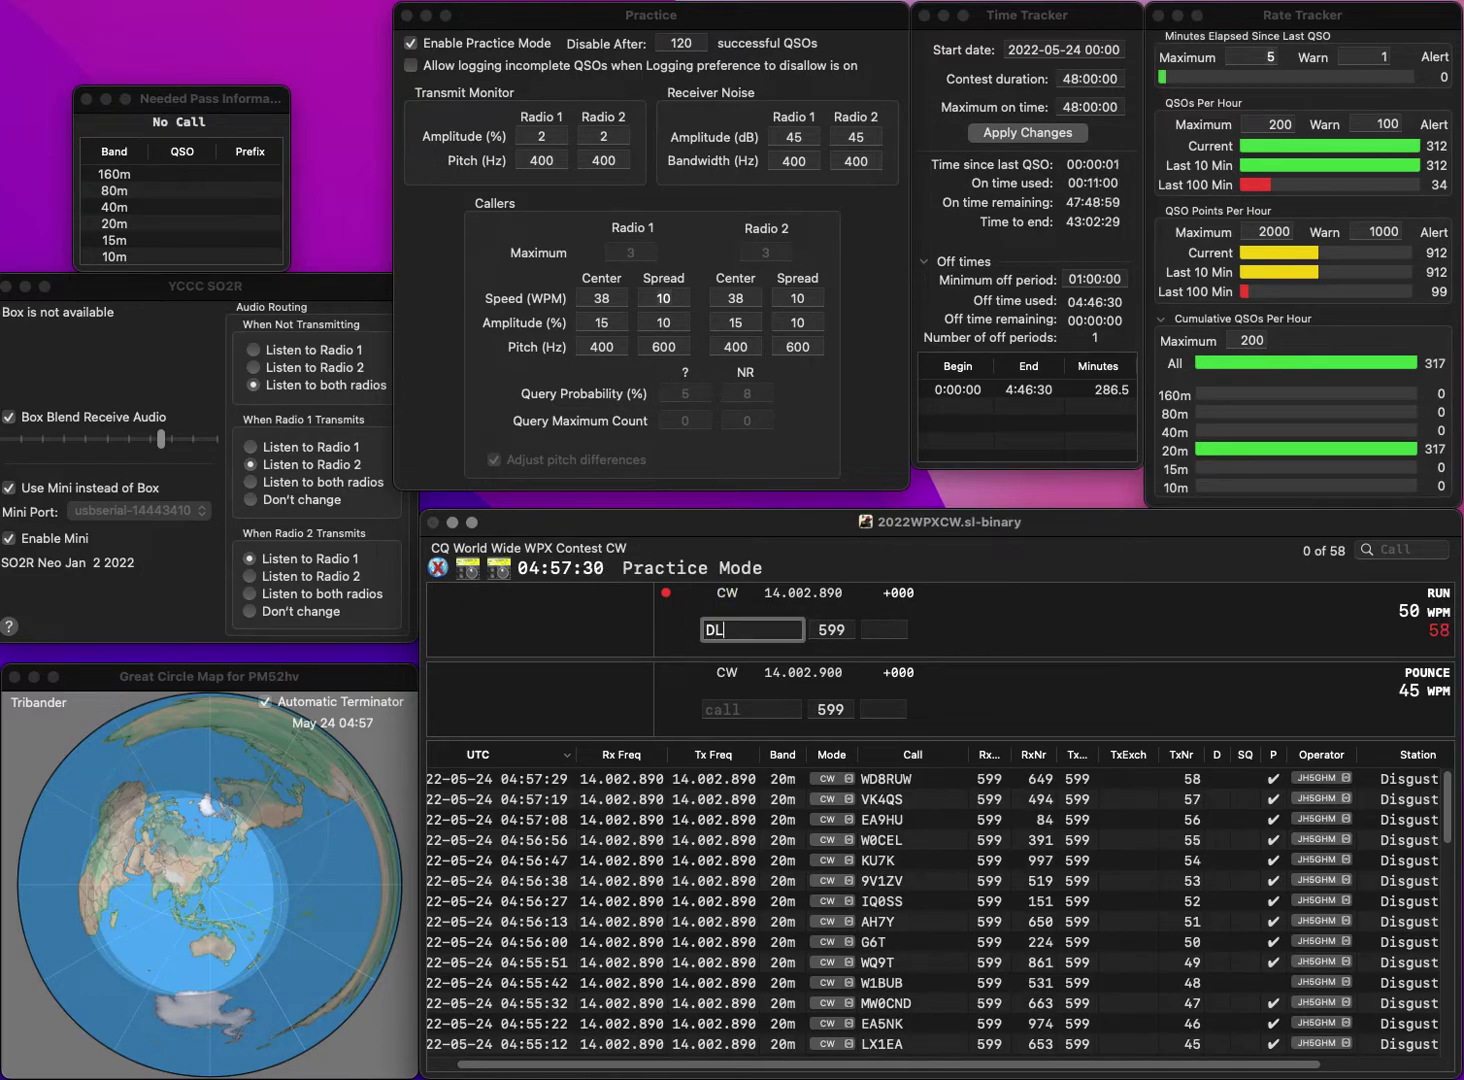
{"action": "type", "text": "1AMQ"}
{"action": "key", "text": "space"}
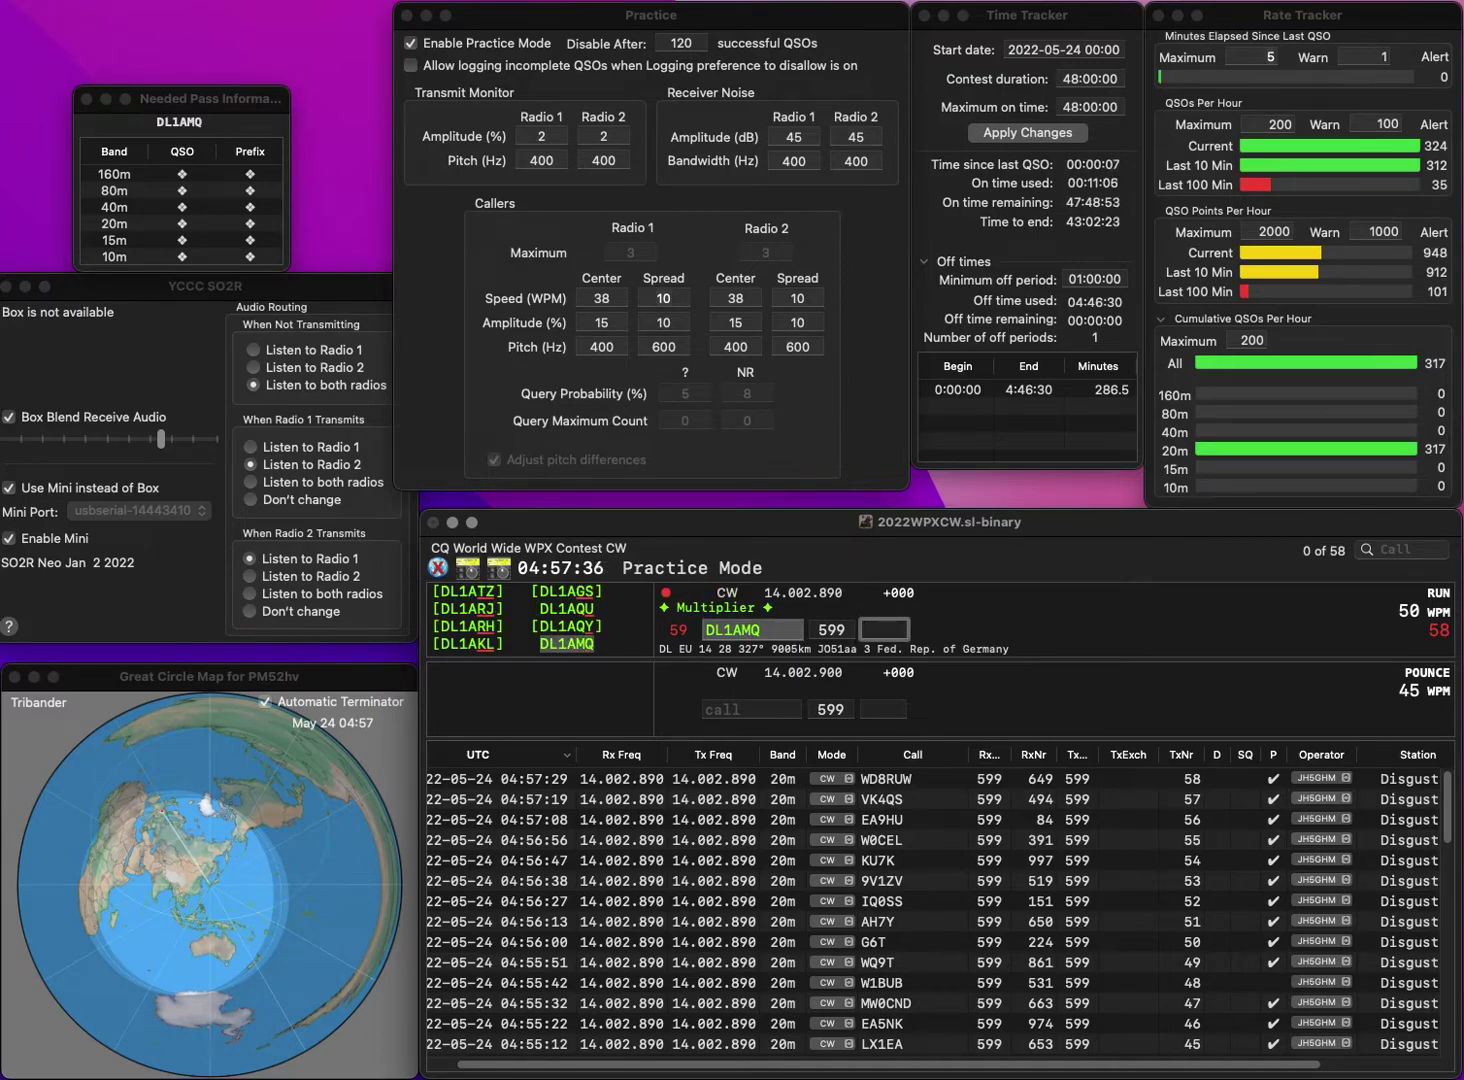
{"action": "type", "text": "843"}
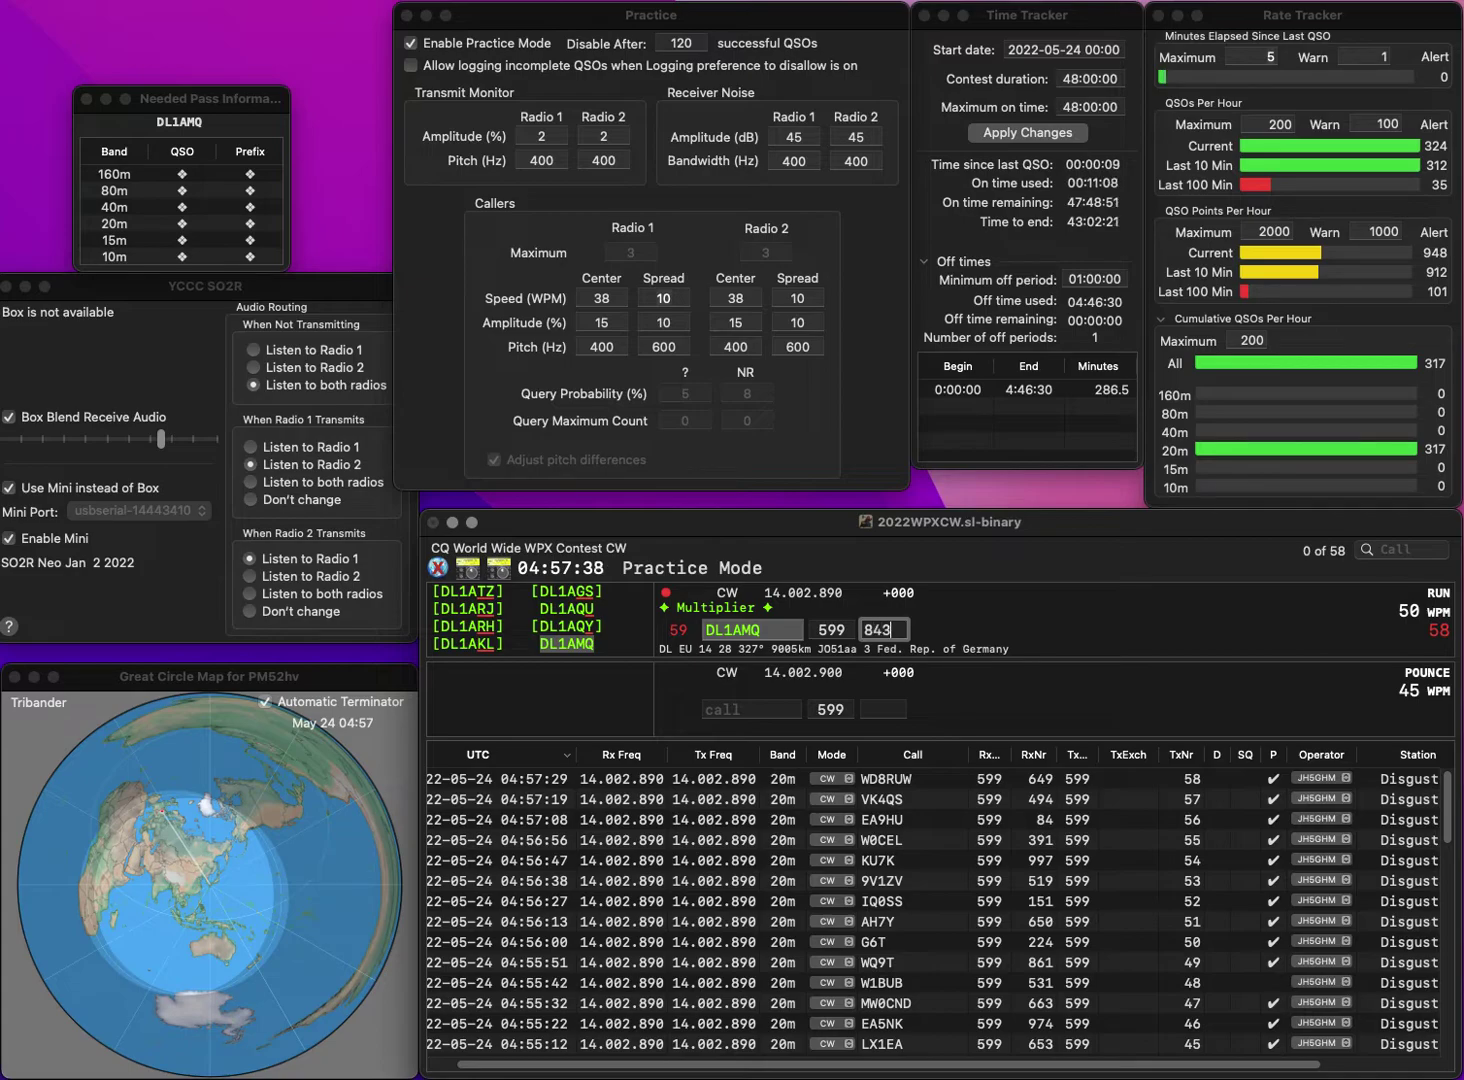
{"action": "key", "text": "Return"}
{"action": "type", "text": "NF6R"}
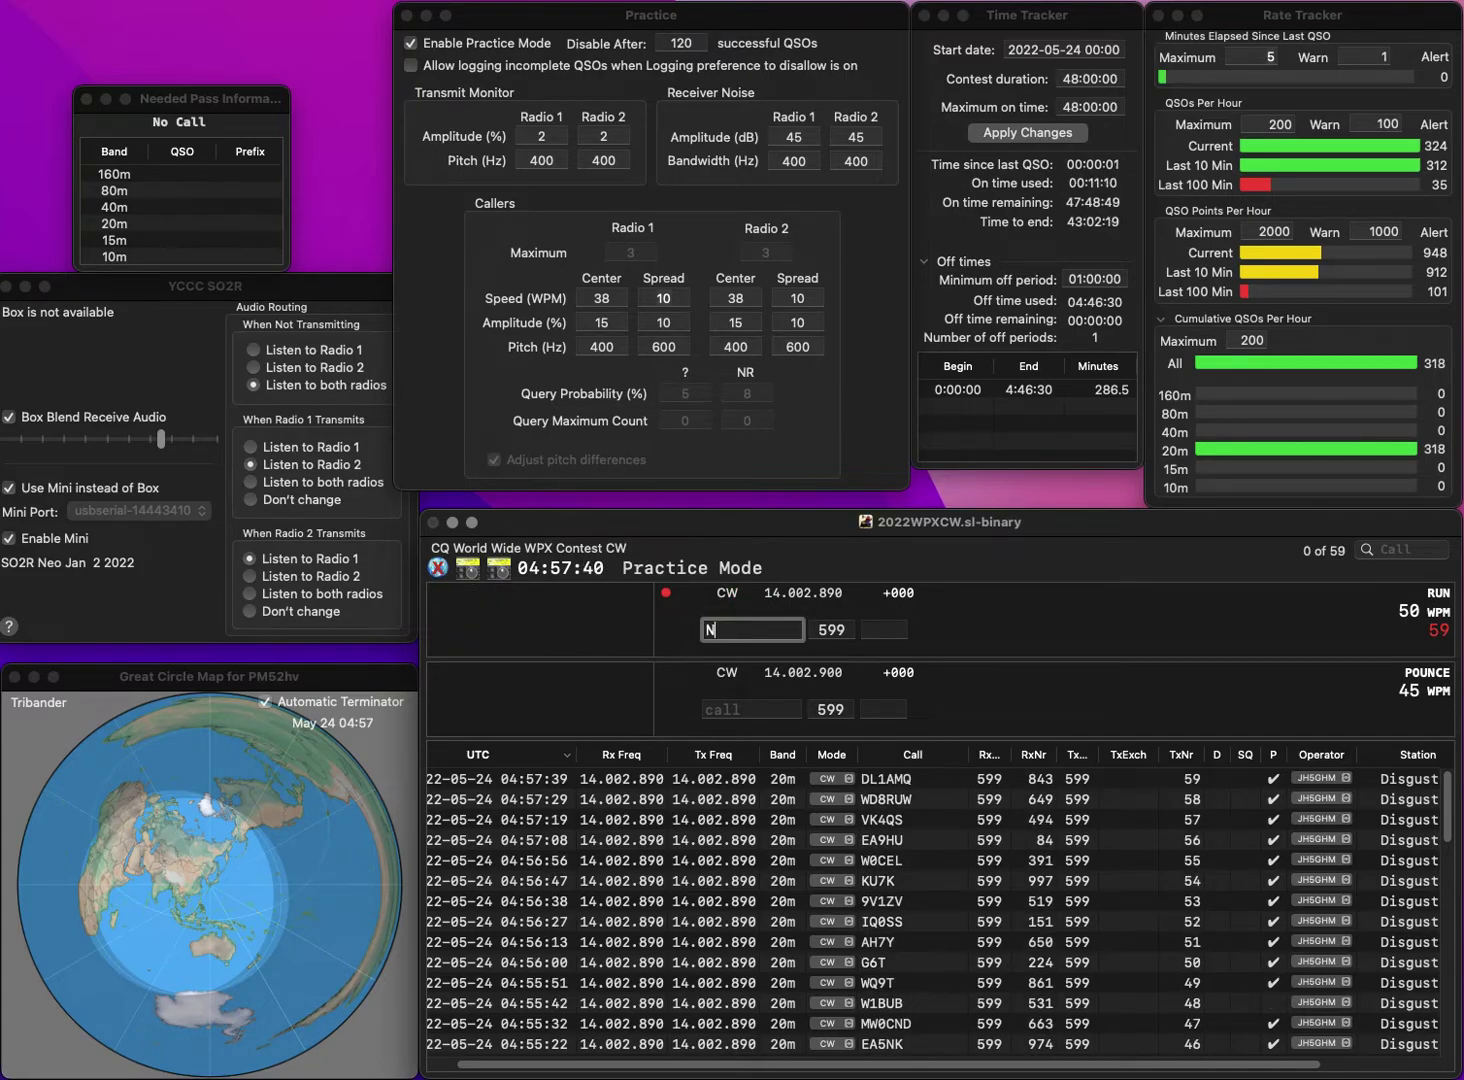
{"action": "key", "text": "space"}
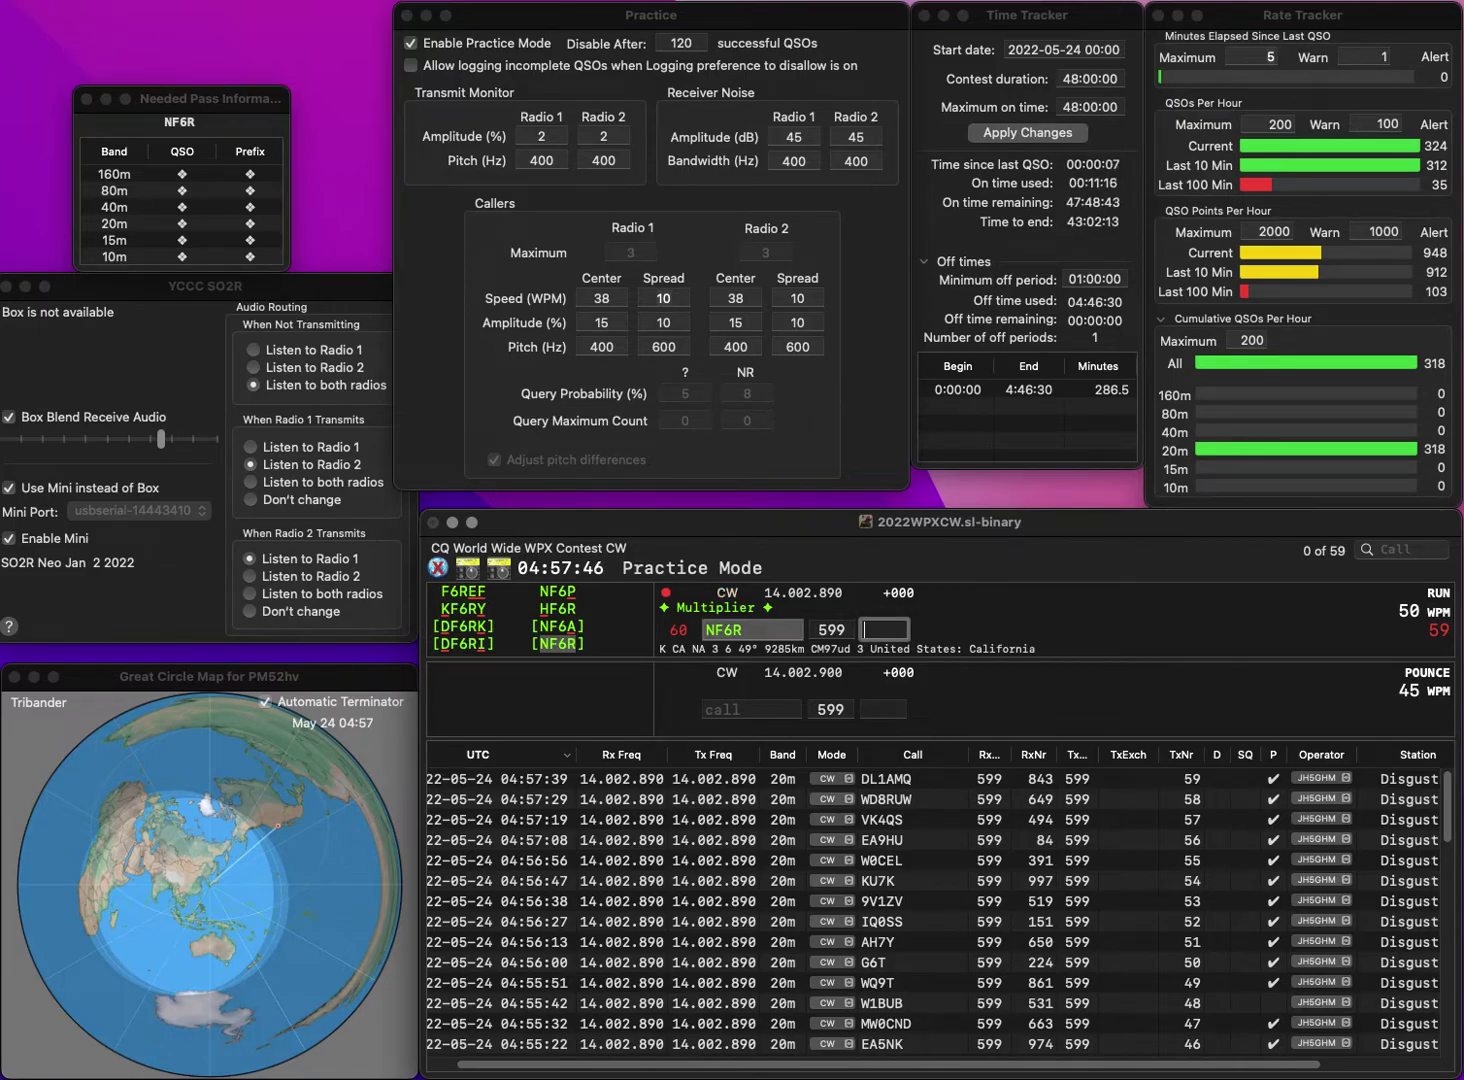
{"action": "type", "text": "875"}
{"action": "key", "text": "Return"}
- Log a contact with RP77FA on the run radio with received number 349
{"action": "type", "text": "RP"}
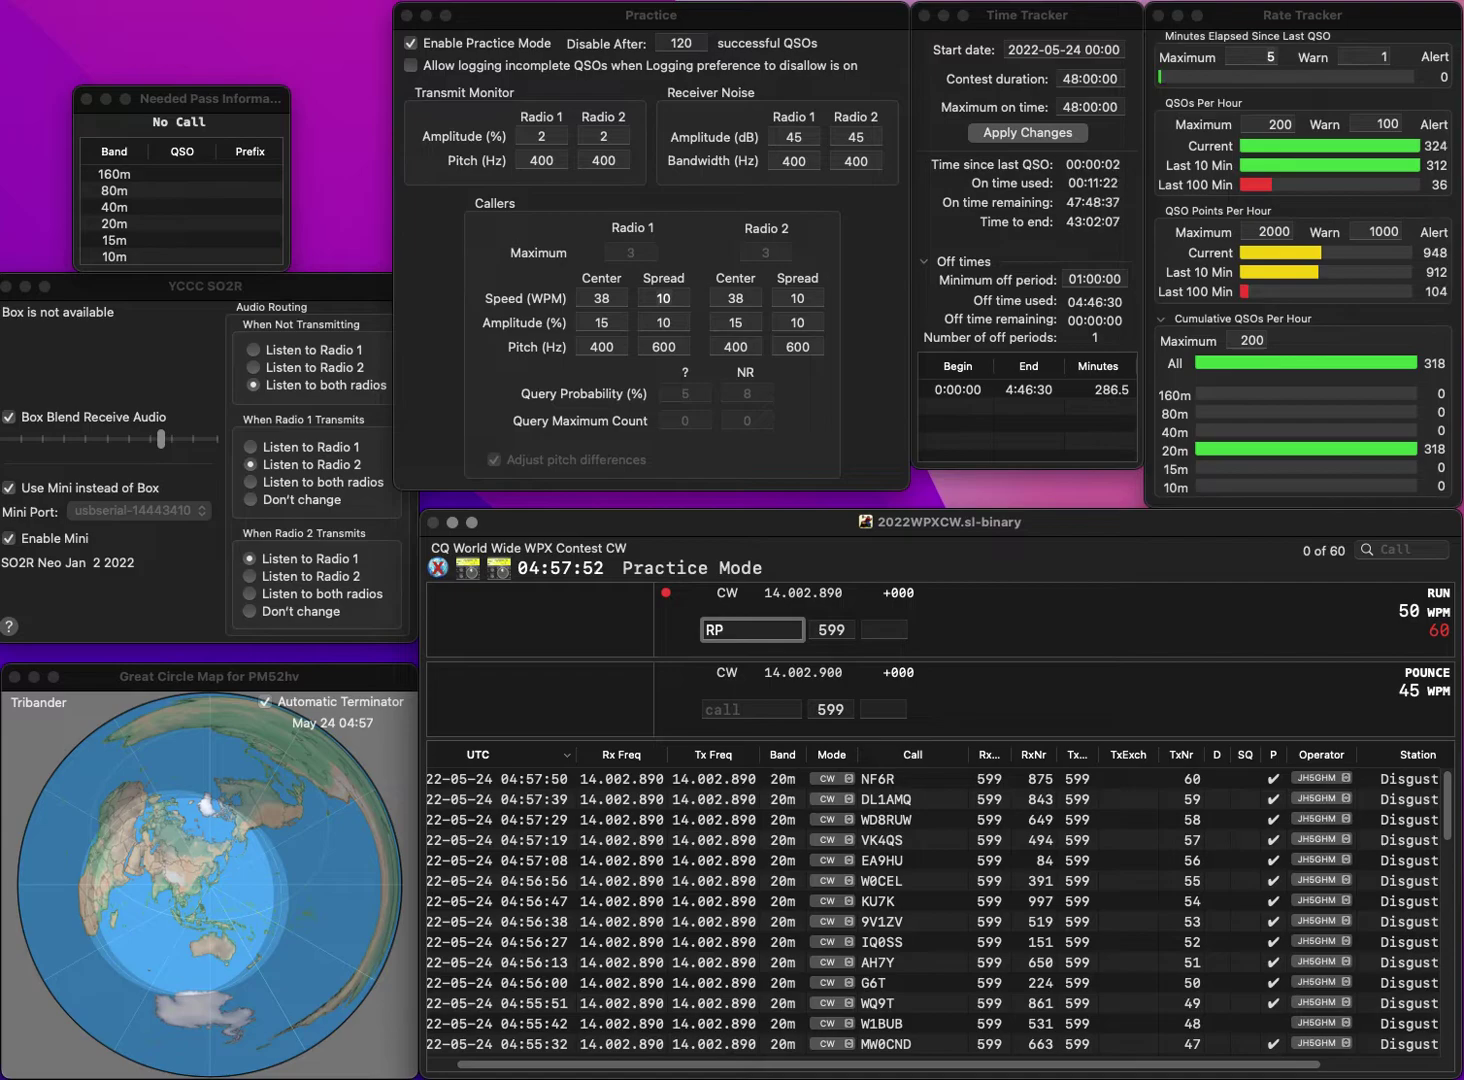
{"action": "type", "text": "77"}
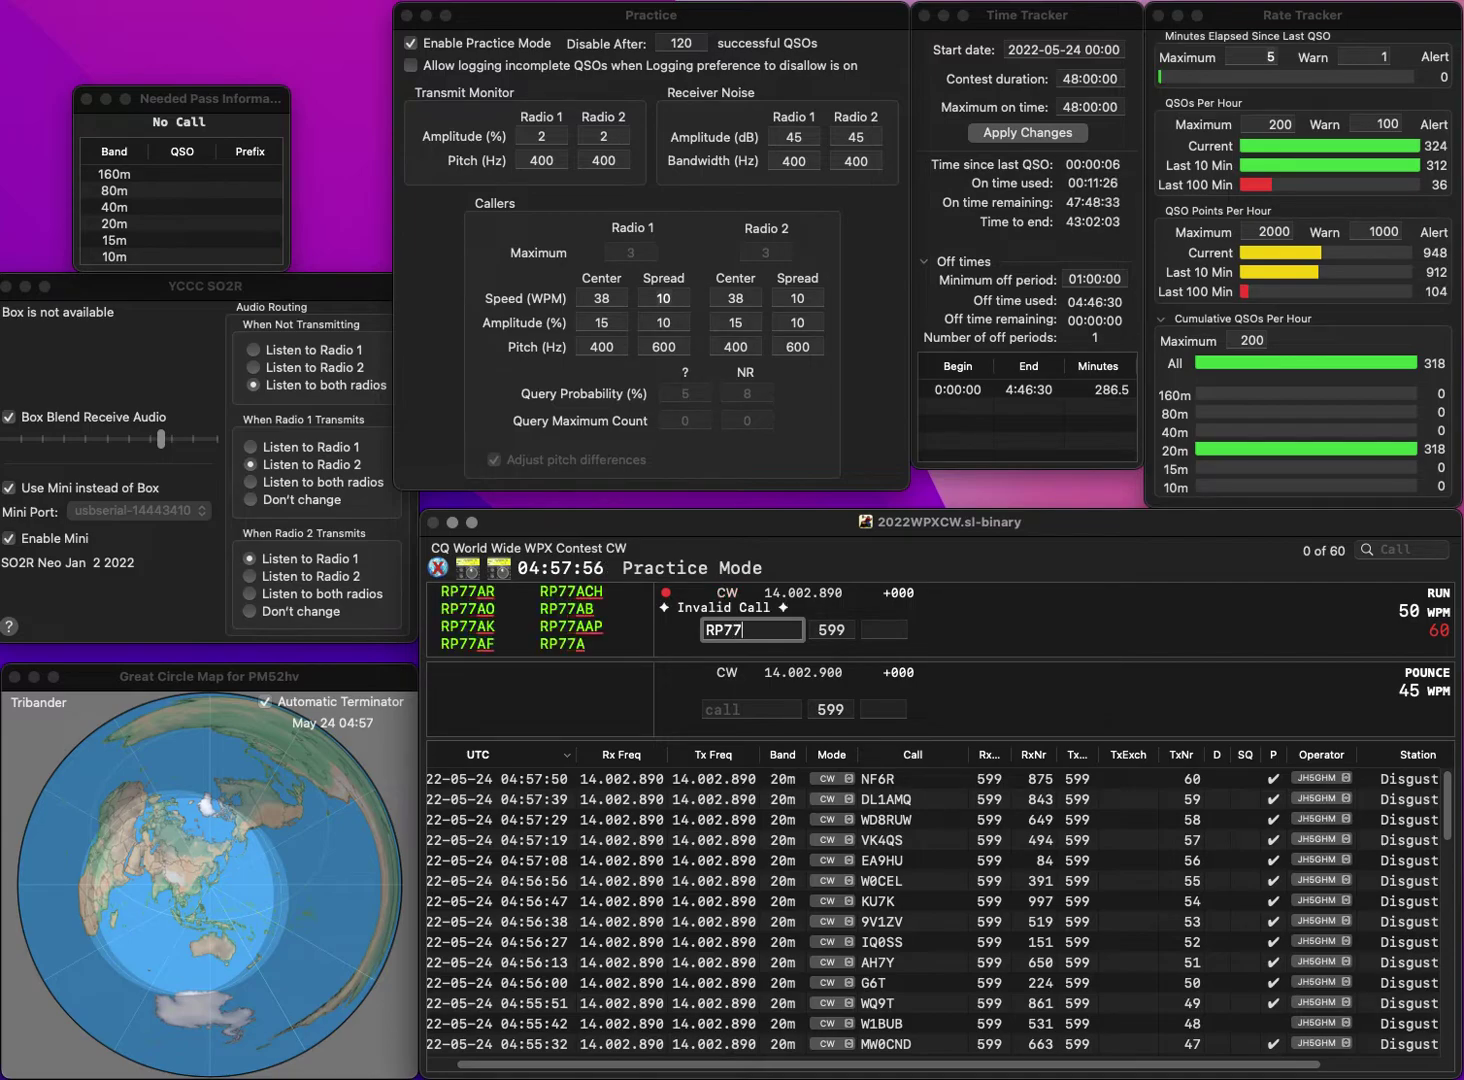
{"action": "type", "text": "FA"}
{"action": "key", "text": "Tab"}
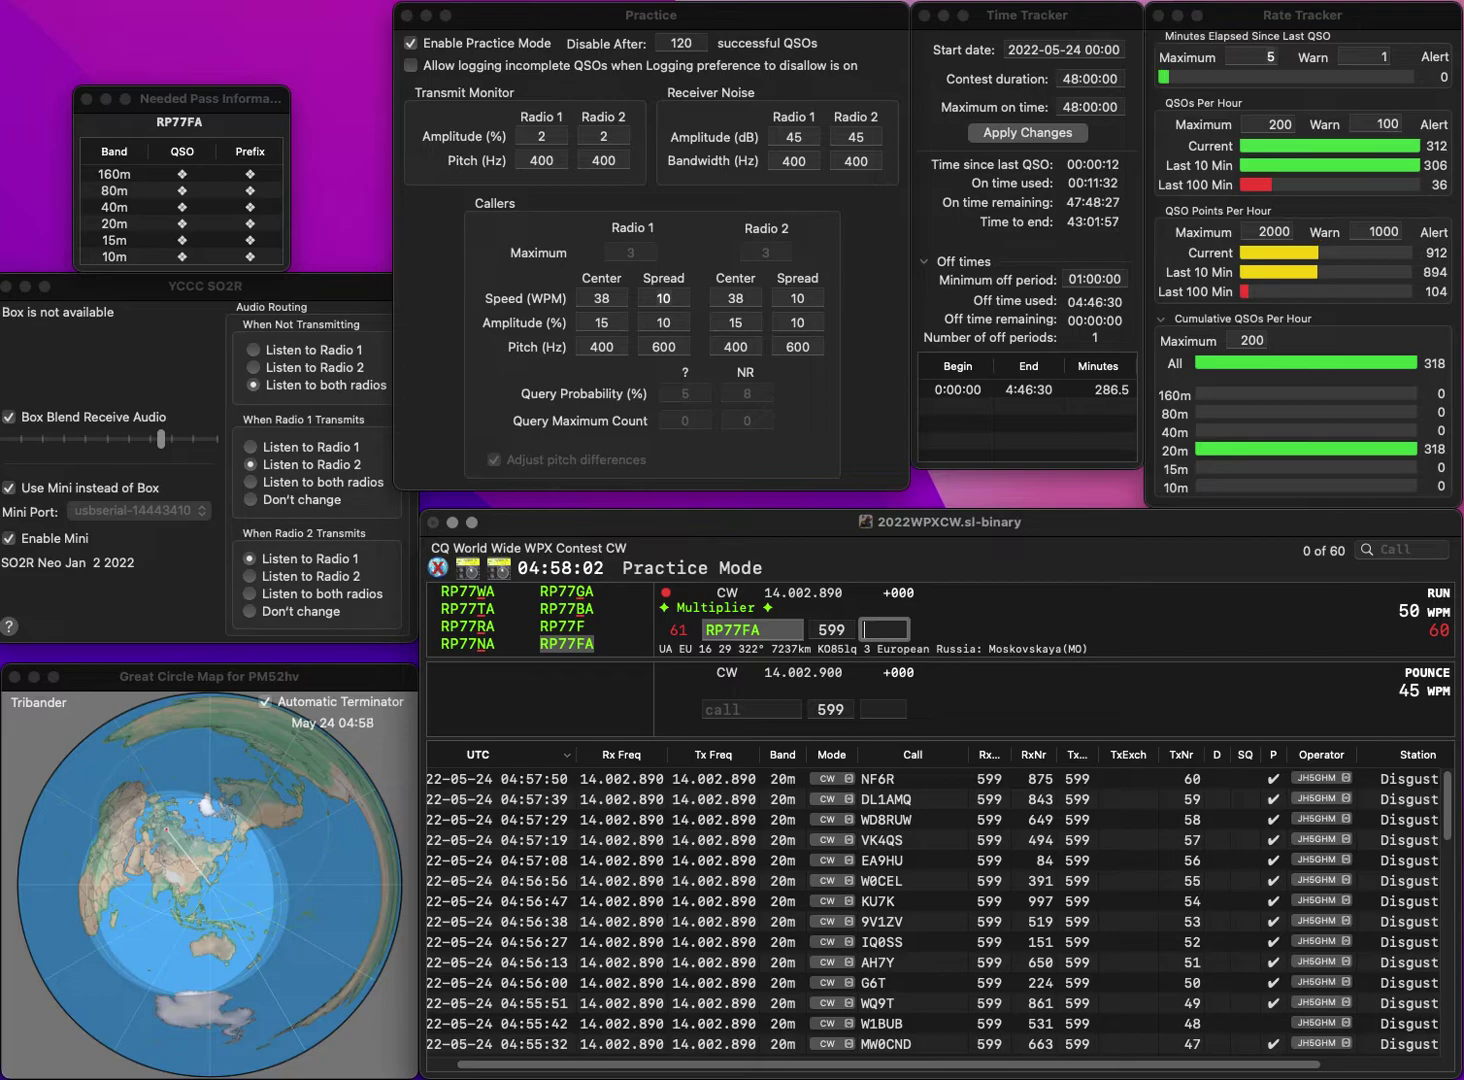
{"action": "type", "text": "349"}
{"action": "key", "text": "Return"}
{"action": "type", "text": "JJ1NYH"}
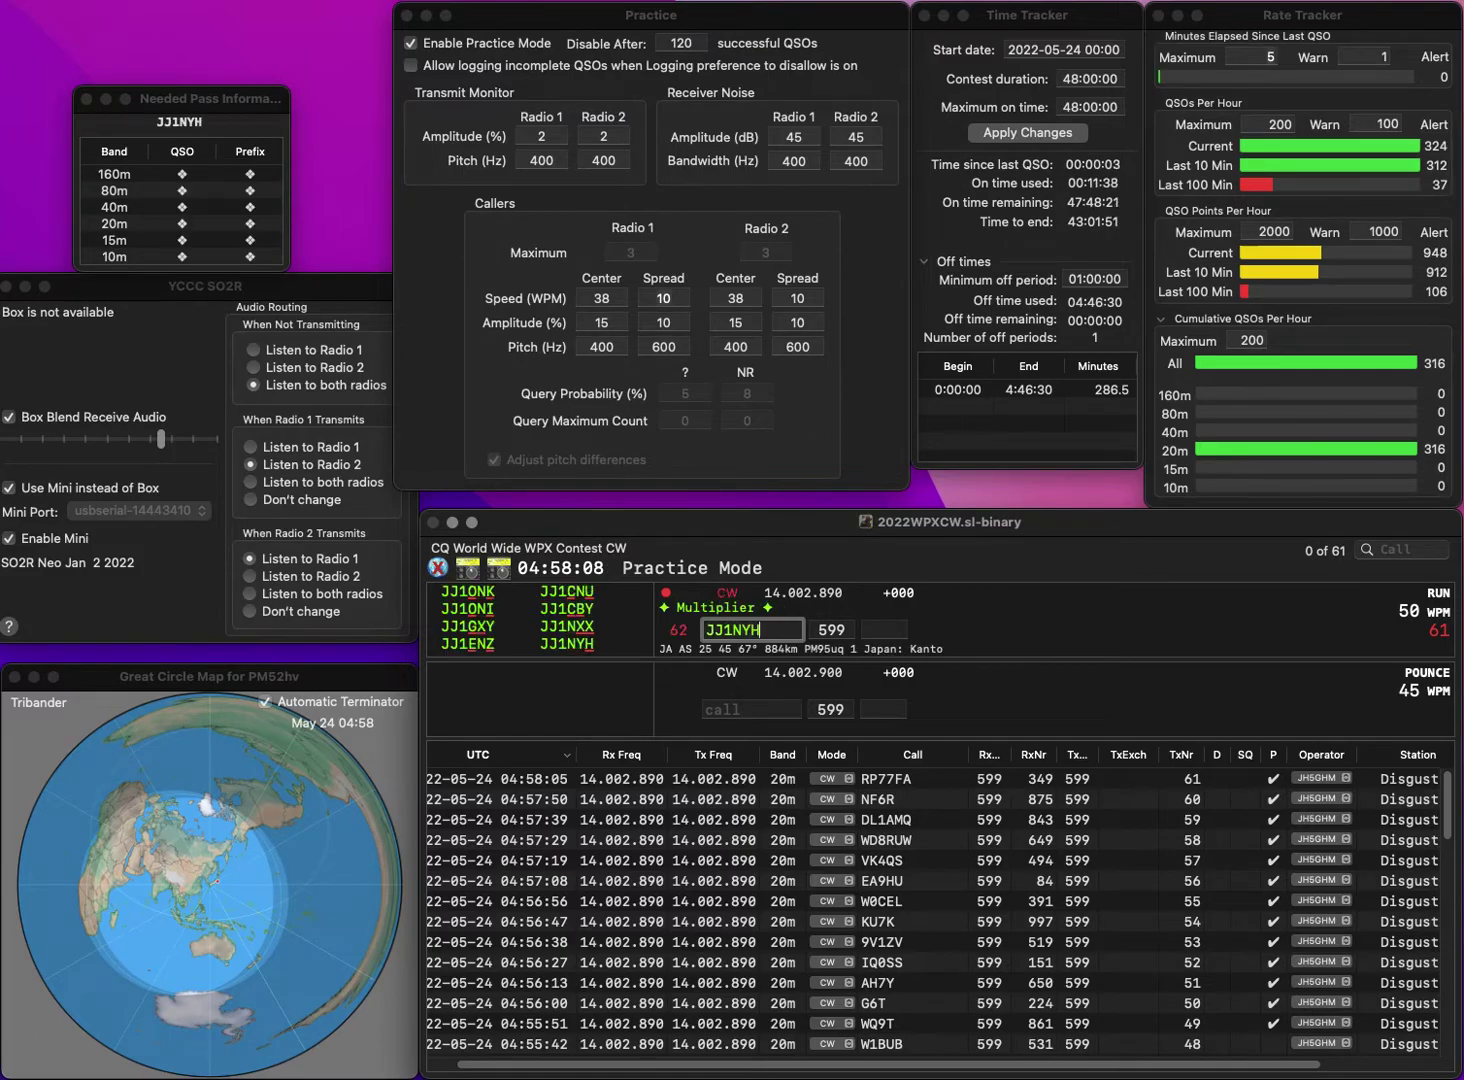
{"action": "key", "text": "space"}
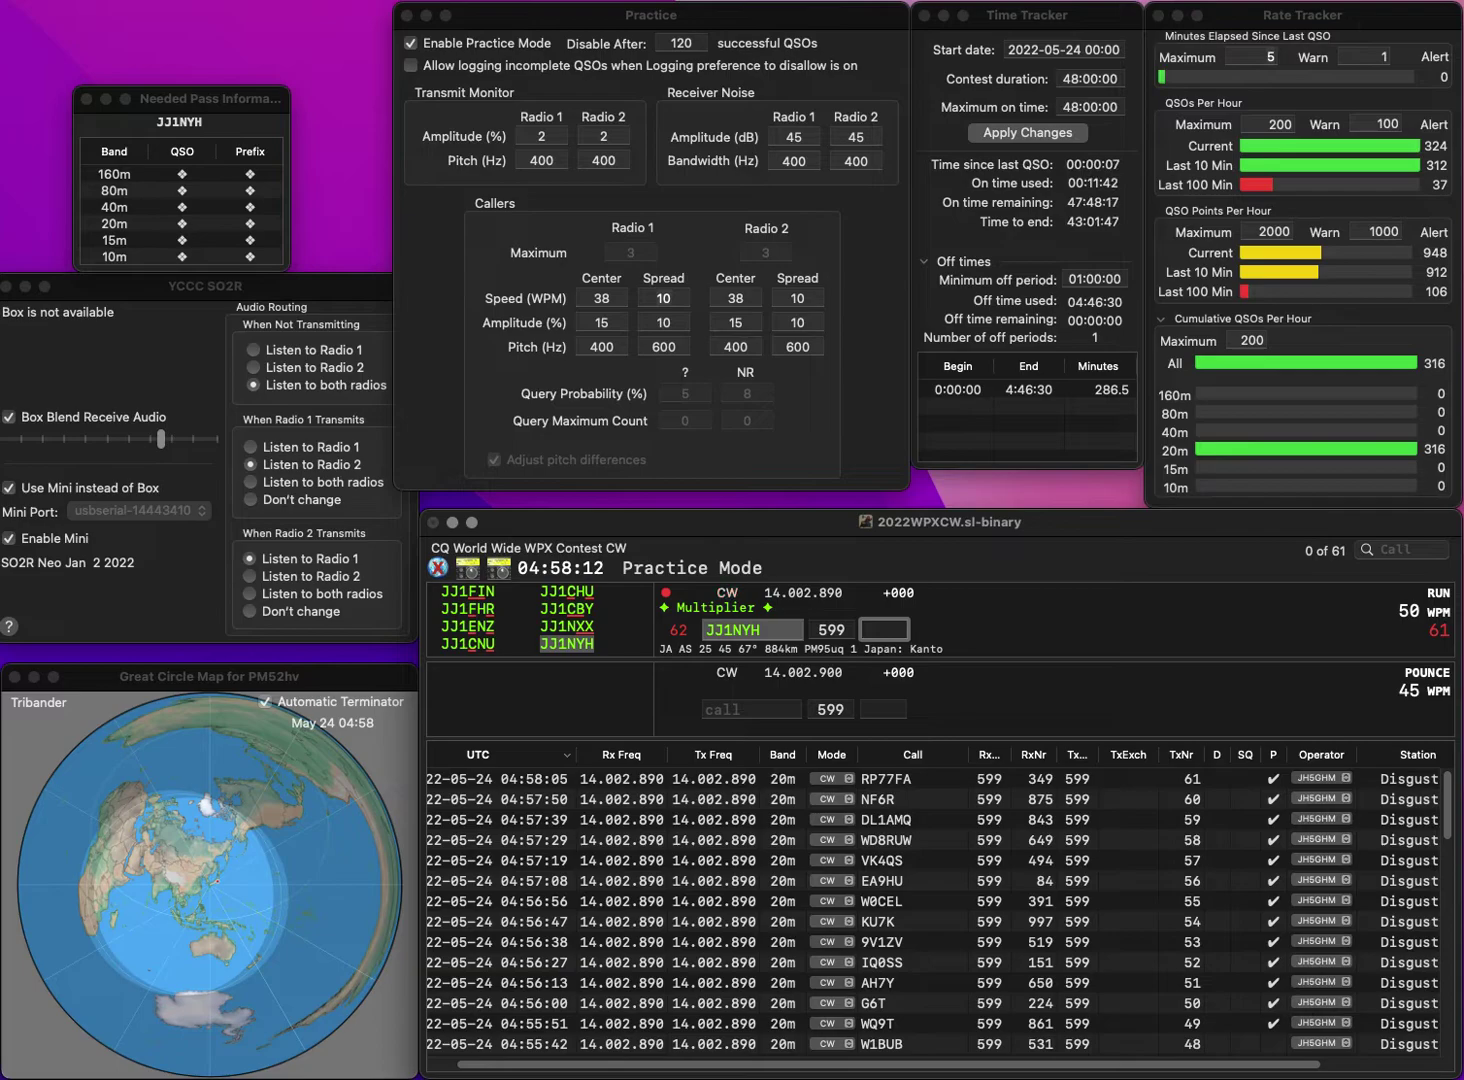
{"action": "type", "text": "734"}
{"action": "key", "text": "Return"}
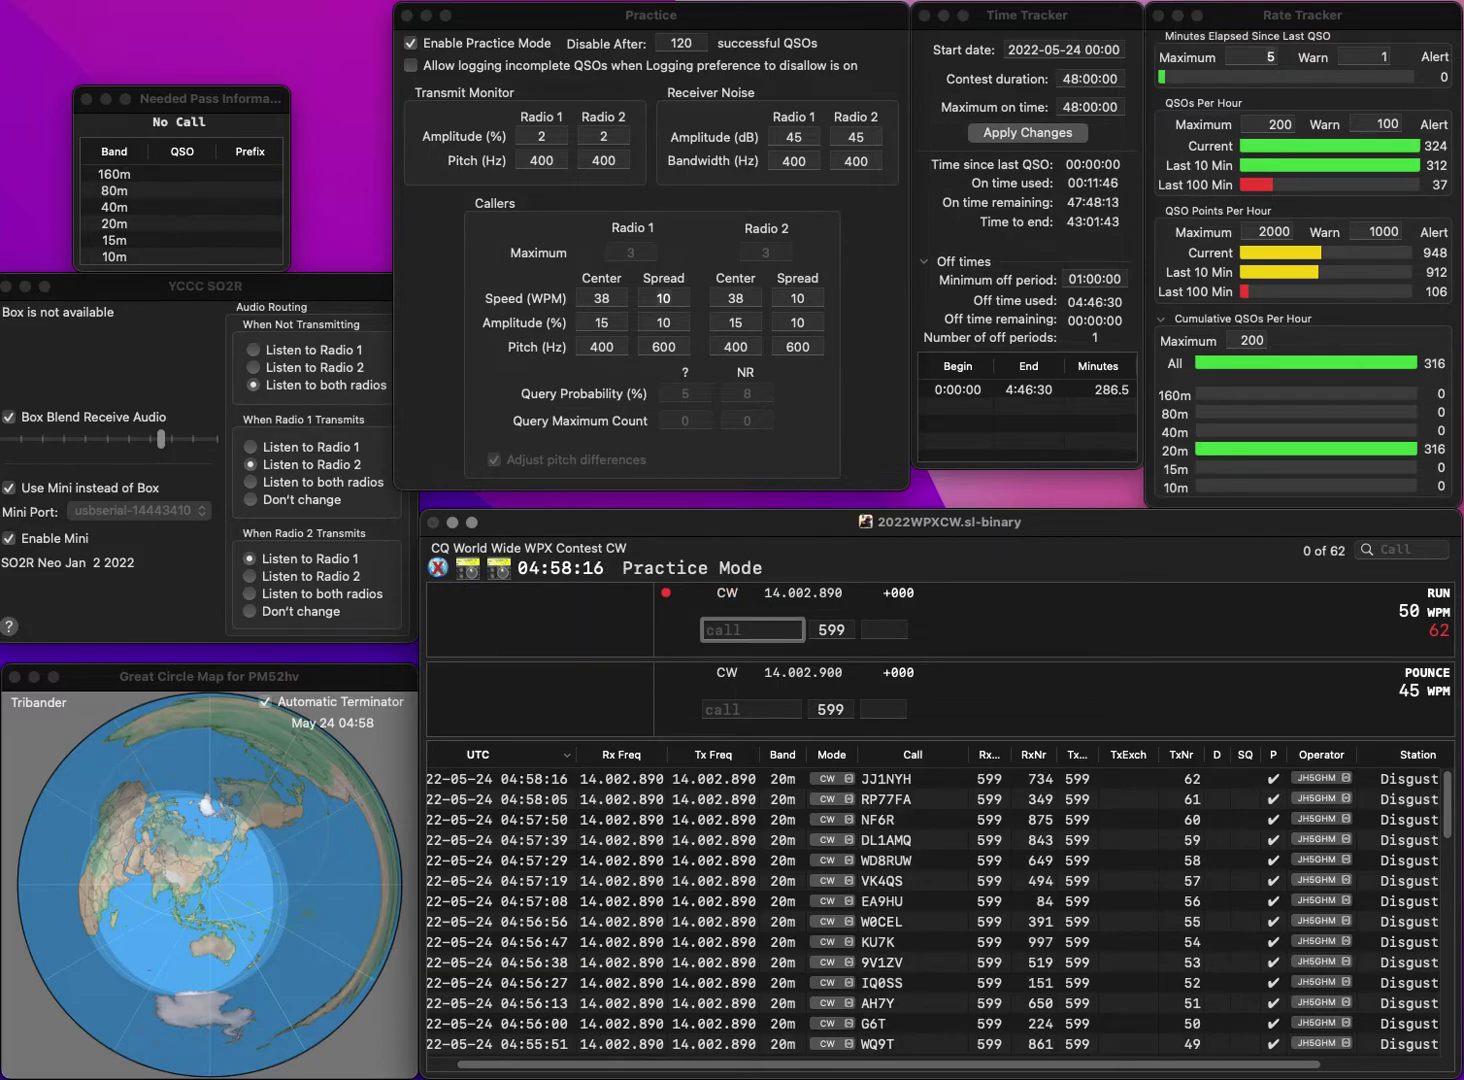
{"action": "type", "text": "SP3HF"}
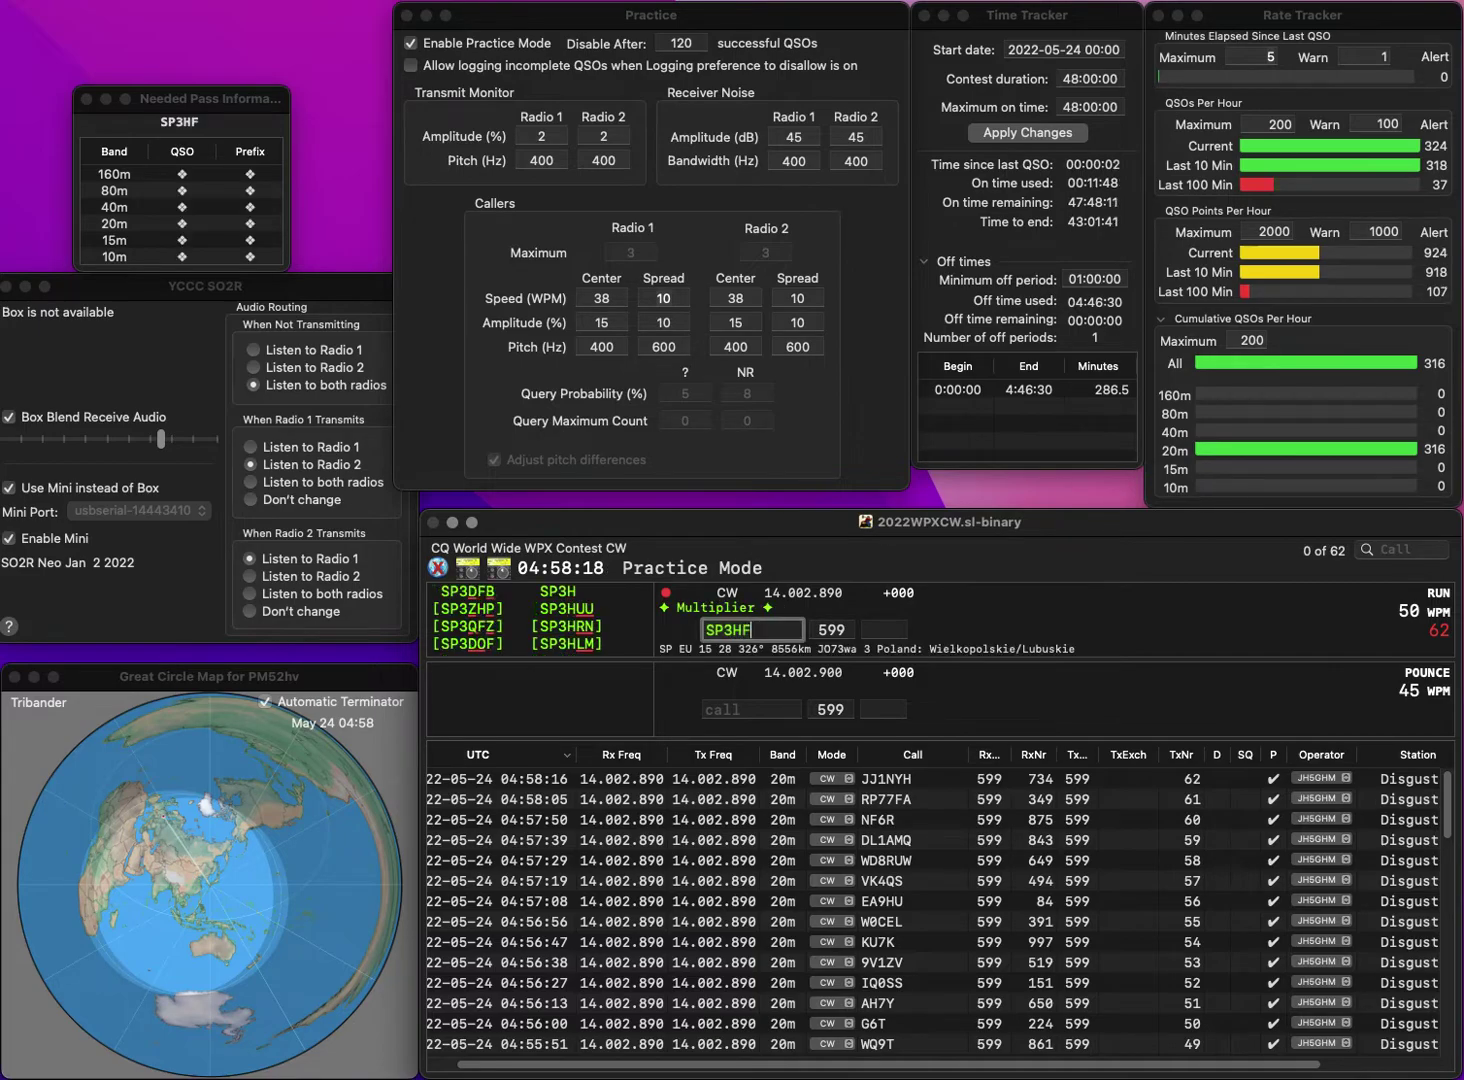
{"action": "key", "text": "BackSpace"}
{"action": "type", "text": "UU"}
{"action": "key", "text": "Return"}
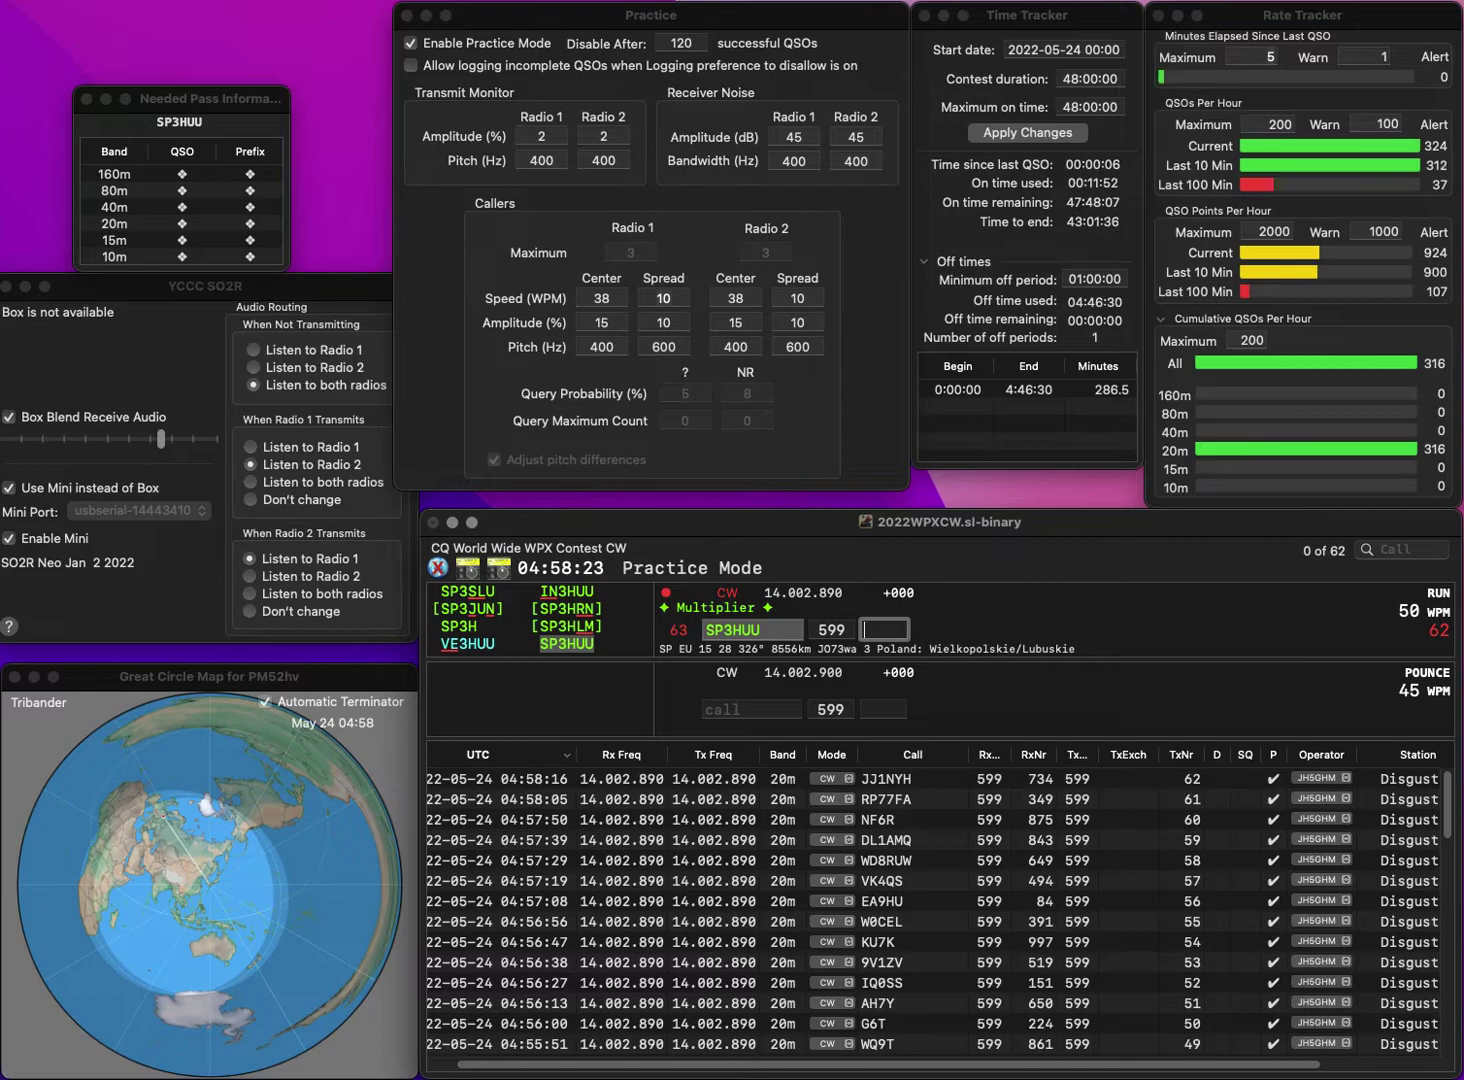
{"action": "type", "text": "37"}
{"action": "key", "text": "Return"}
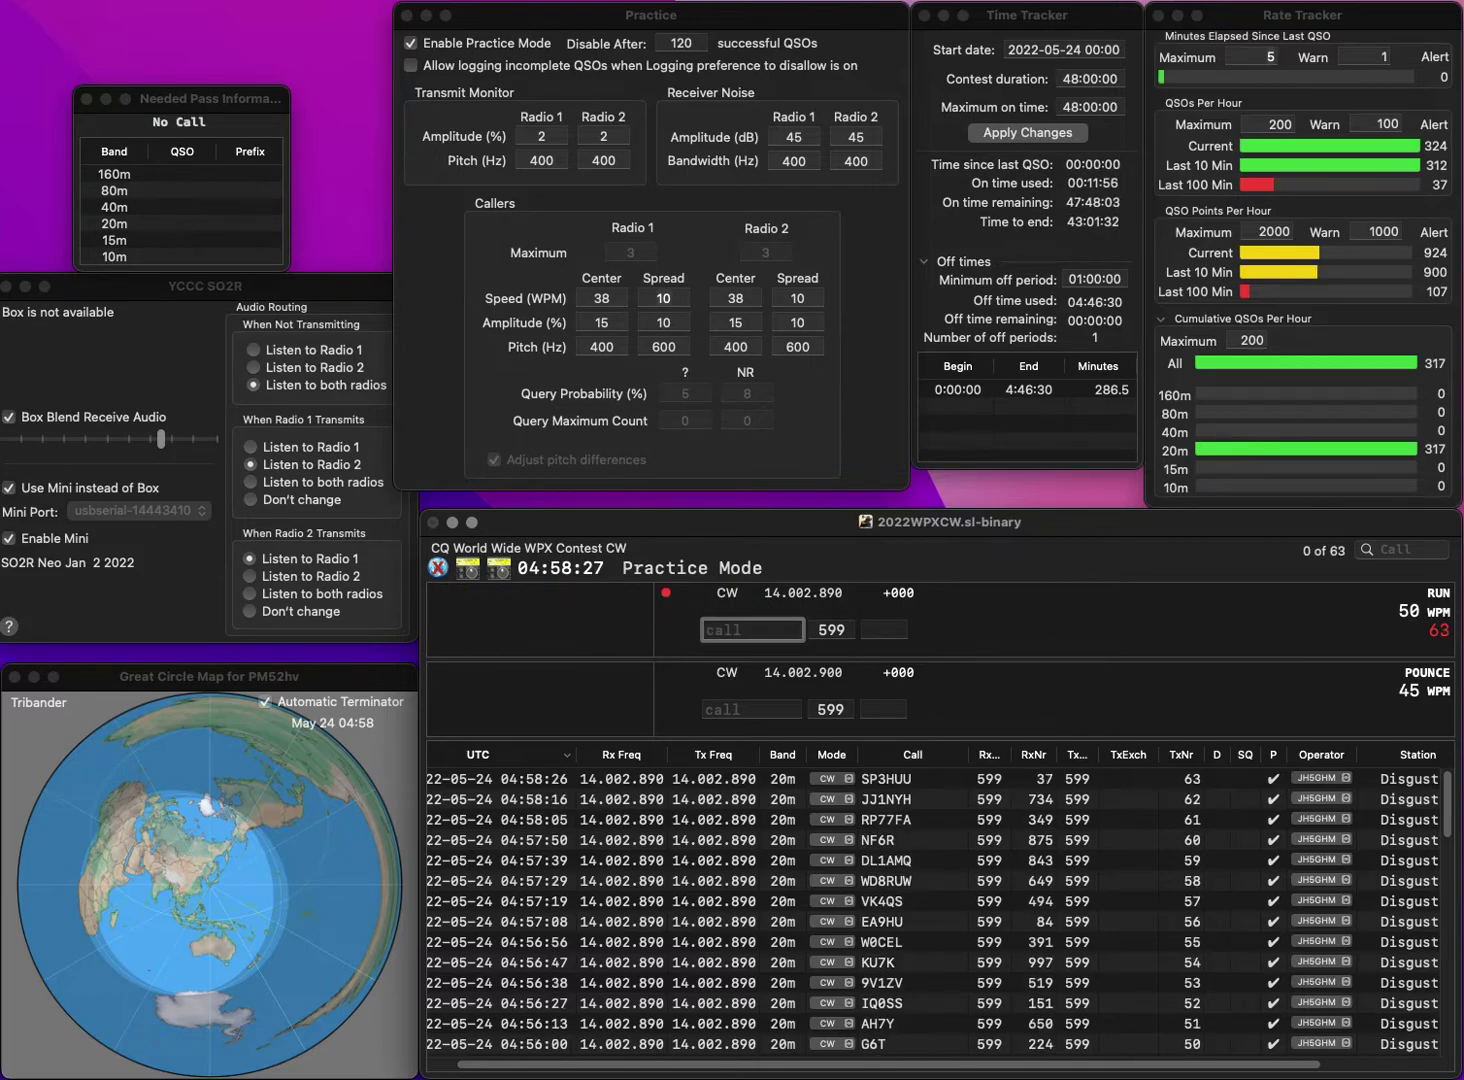
- Copy the caller as 9A5K on the run radio, correct it to 9A5M and log the contact with received number 991
{"action": "type", "text": "9AK"}
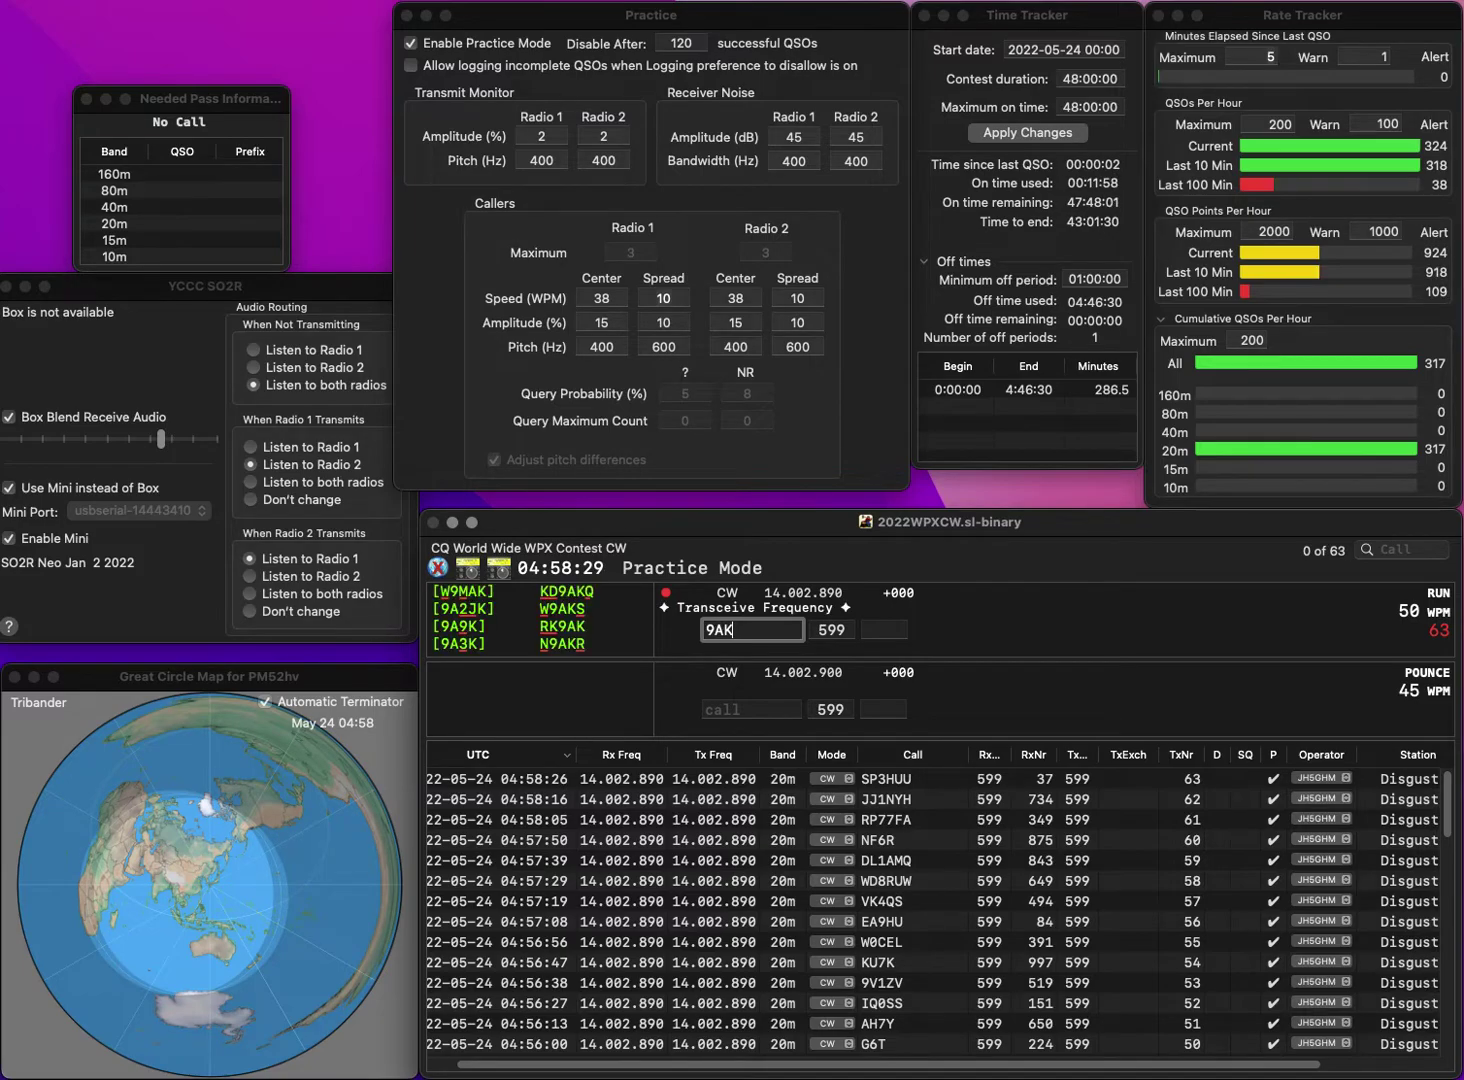
{"action": "key", "text": "BackSpace"}
{"action": "type", "text": "5K"}
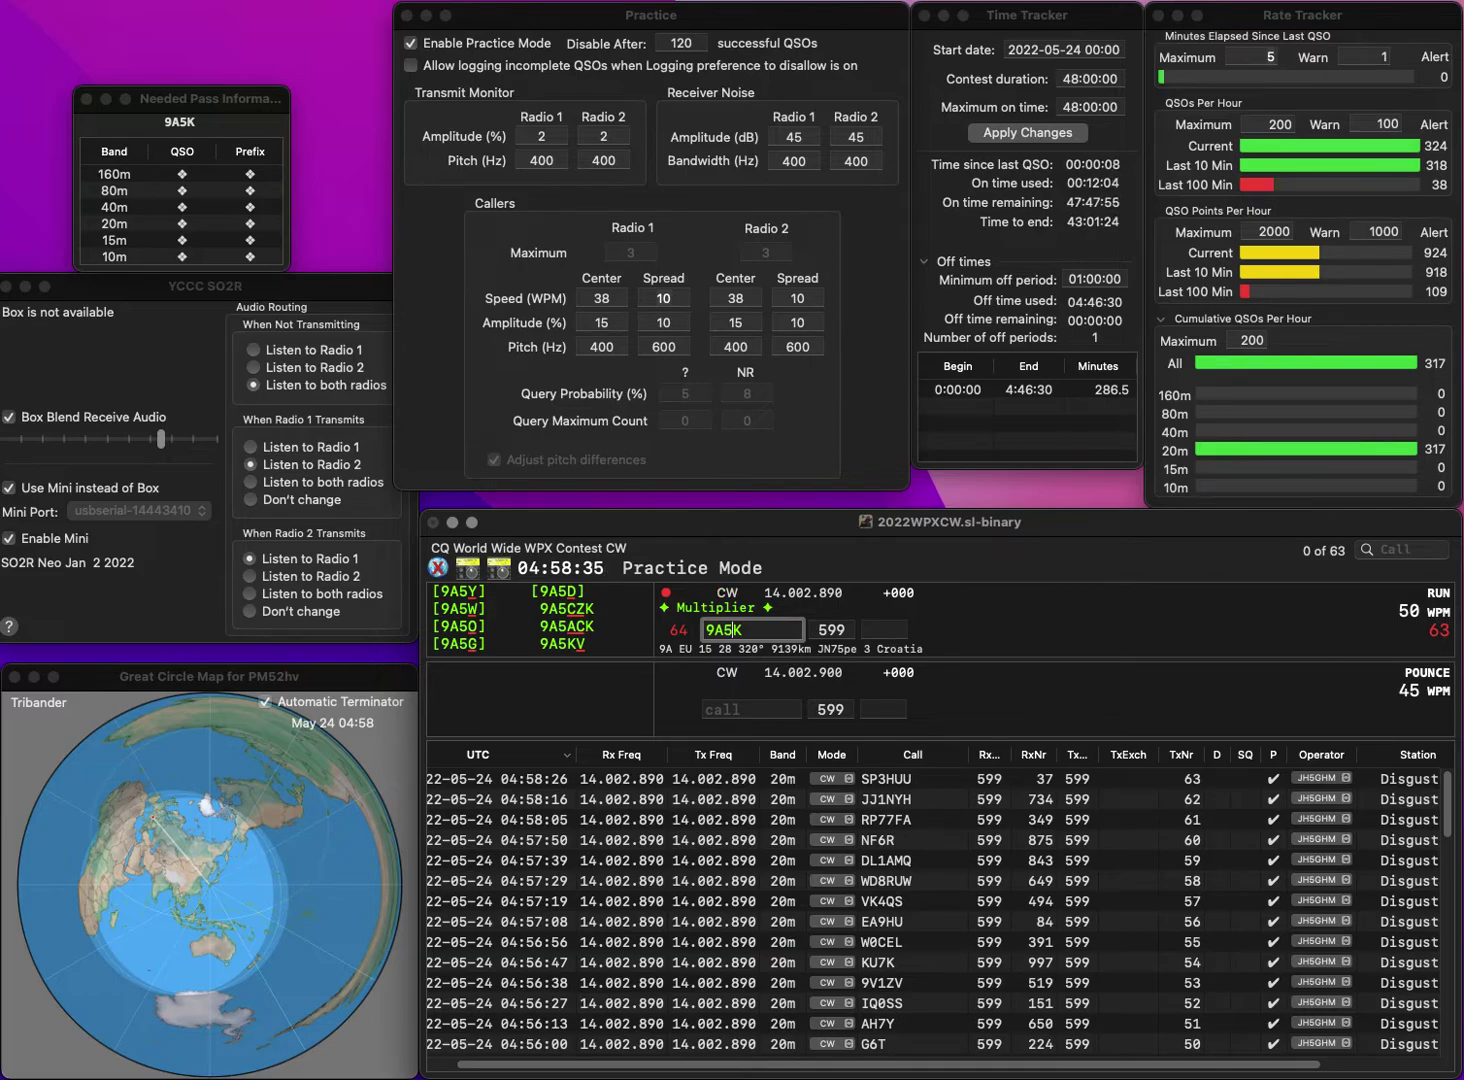
{"action": "key", "text": "BackSpace"}
{"action": "type", "text": "M"}
{"action": "key", "text": "Return"}
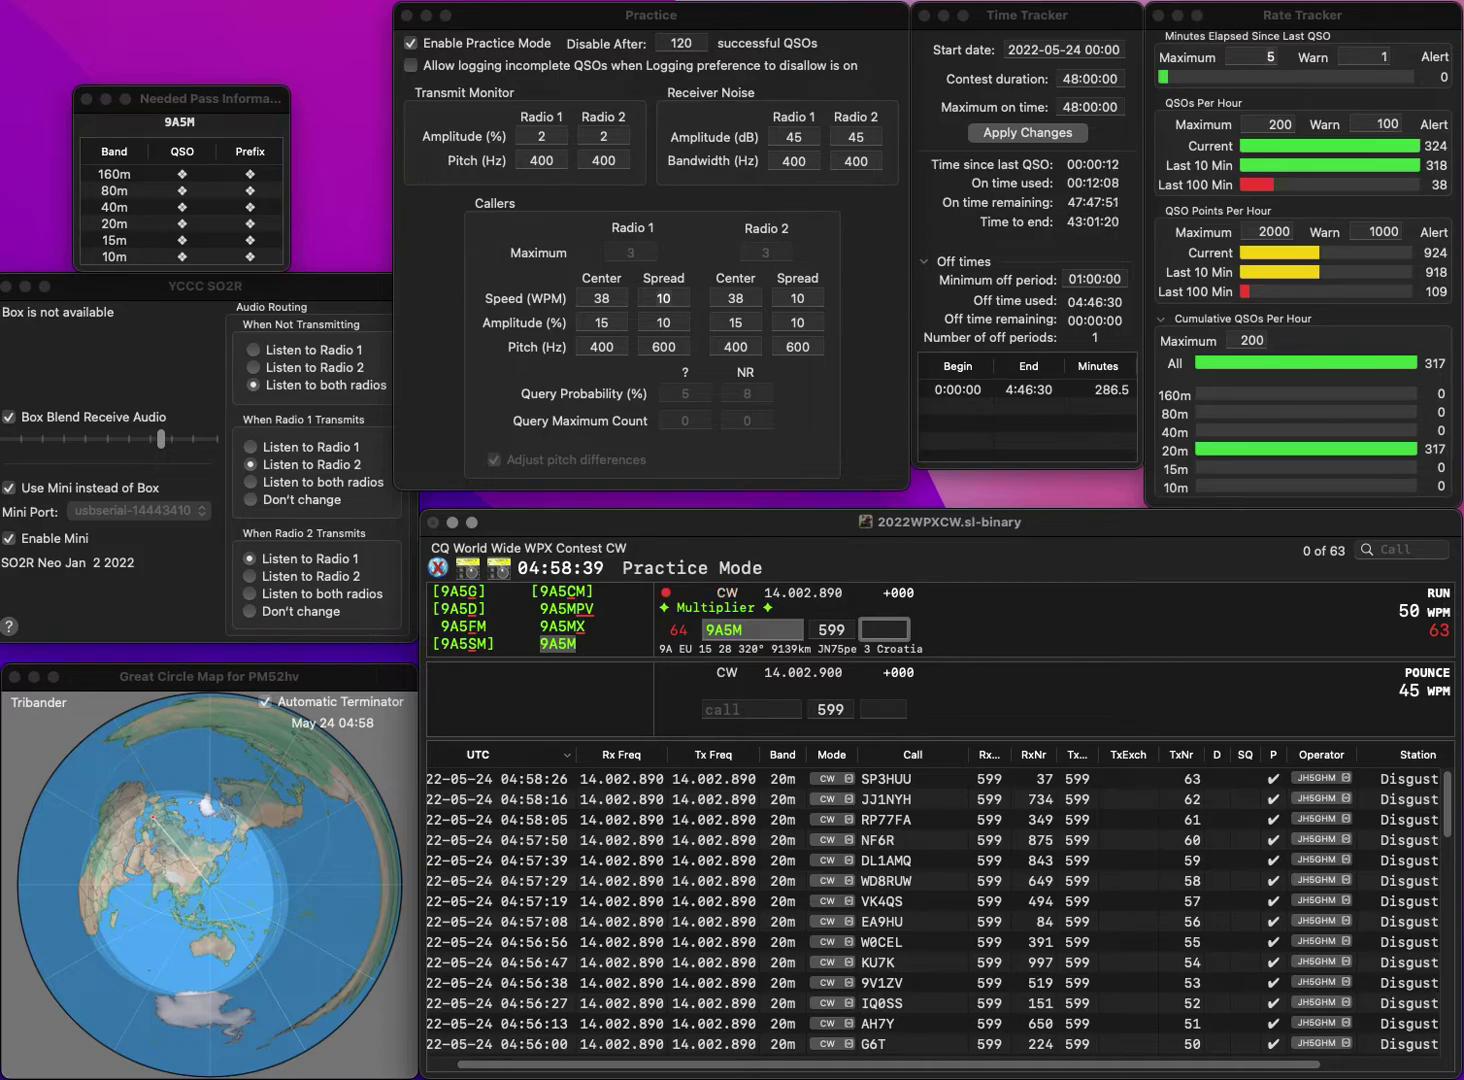
{"action": "type", "text": "991"}
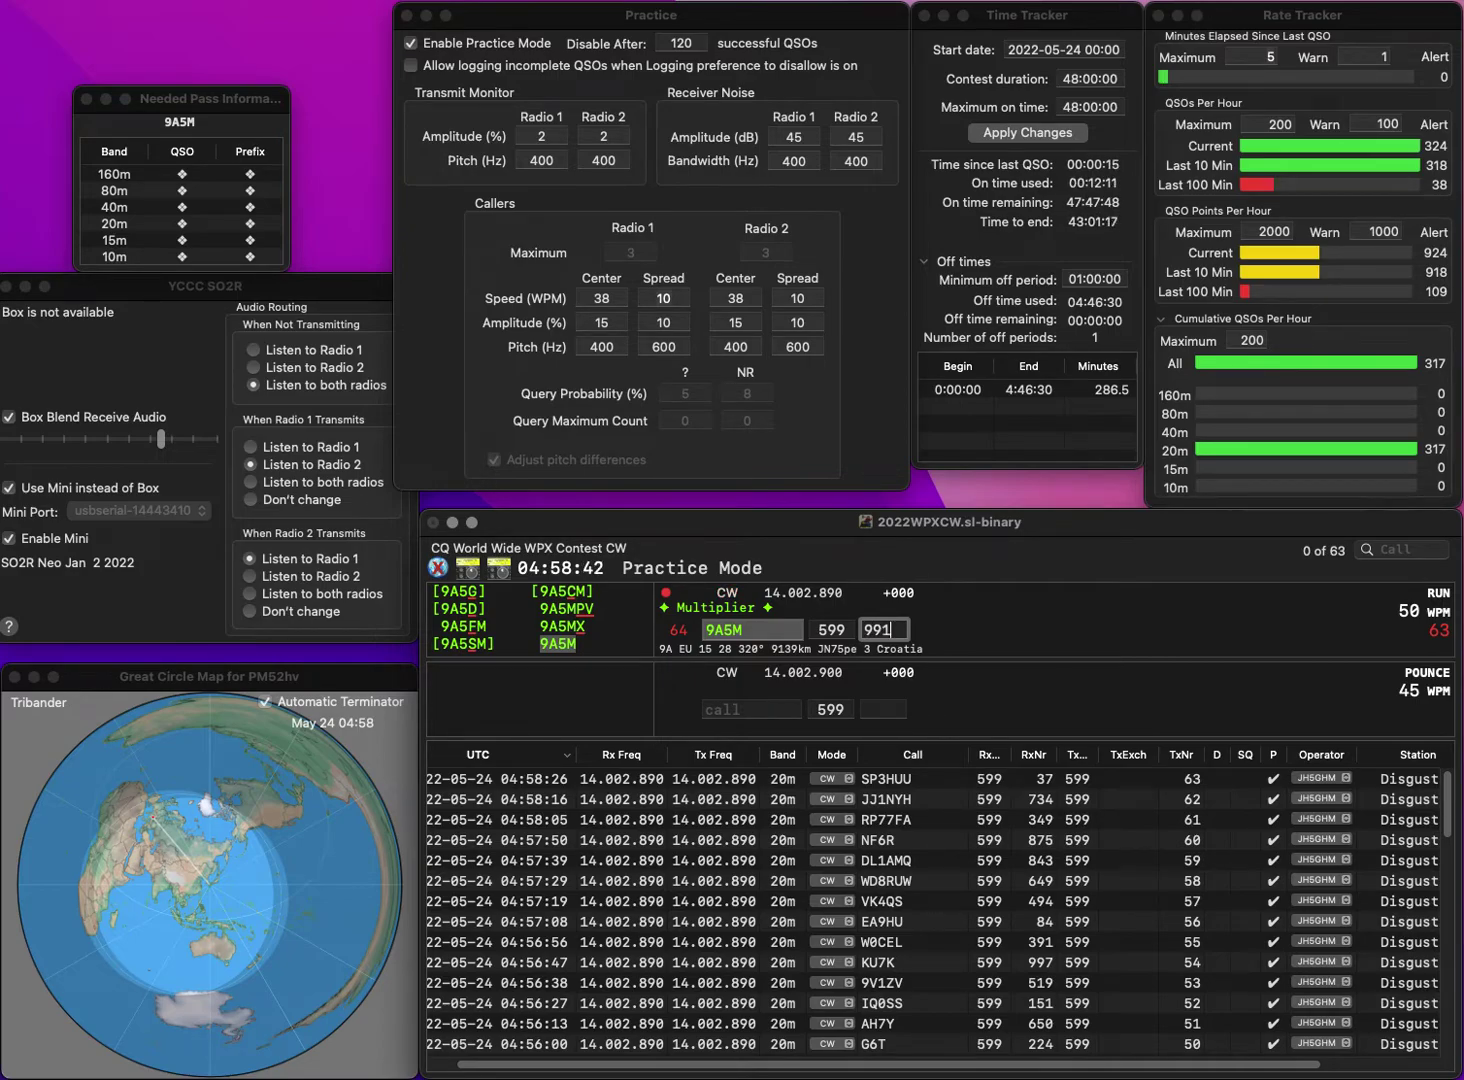
{"action": "key", "text": "Return"}
- Log a contact with N4QI on the run radio with received number 953
{"action": "type", "text": "N4Q"}
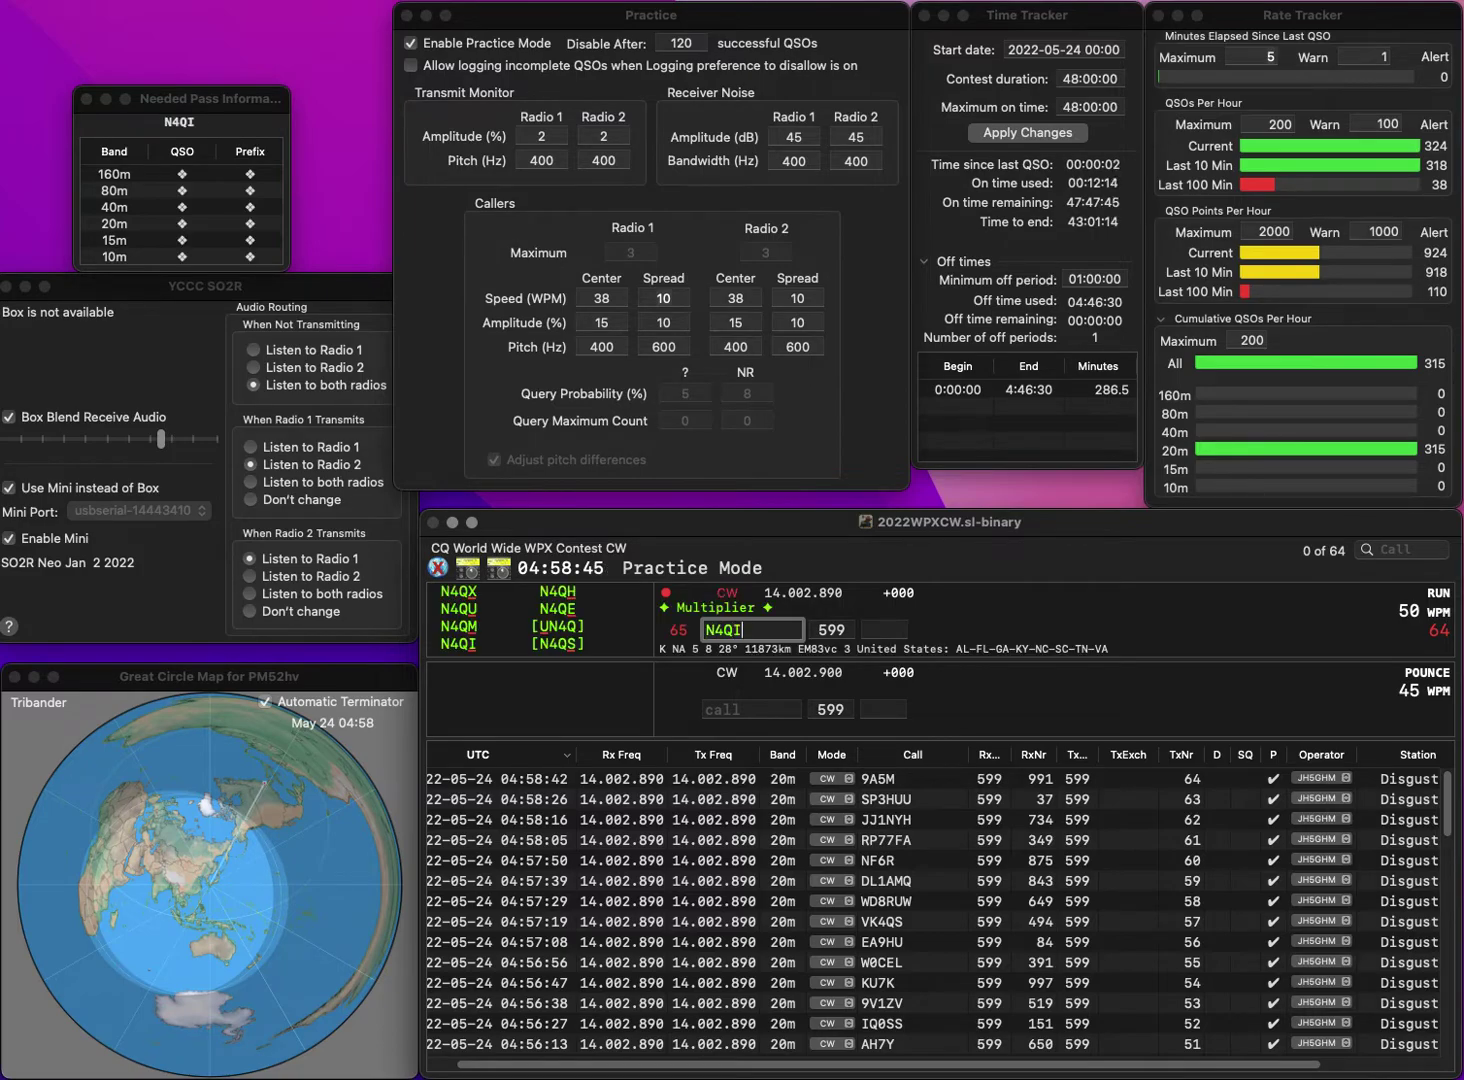
{"action": "type", "text": "I"}
{"action": "key", "text": "Return"}
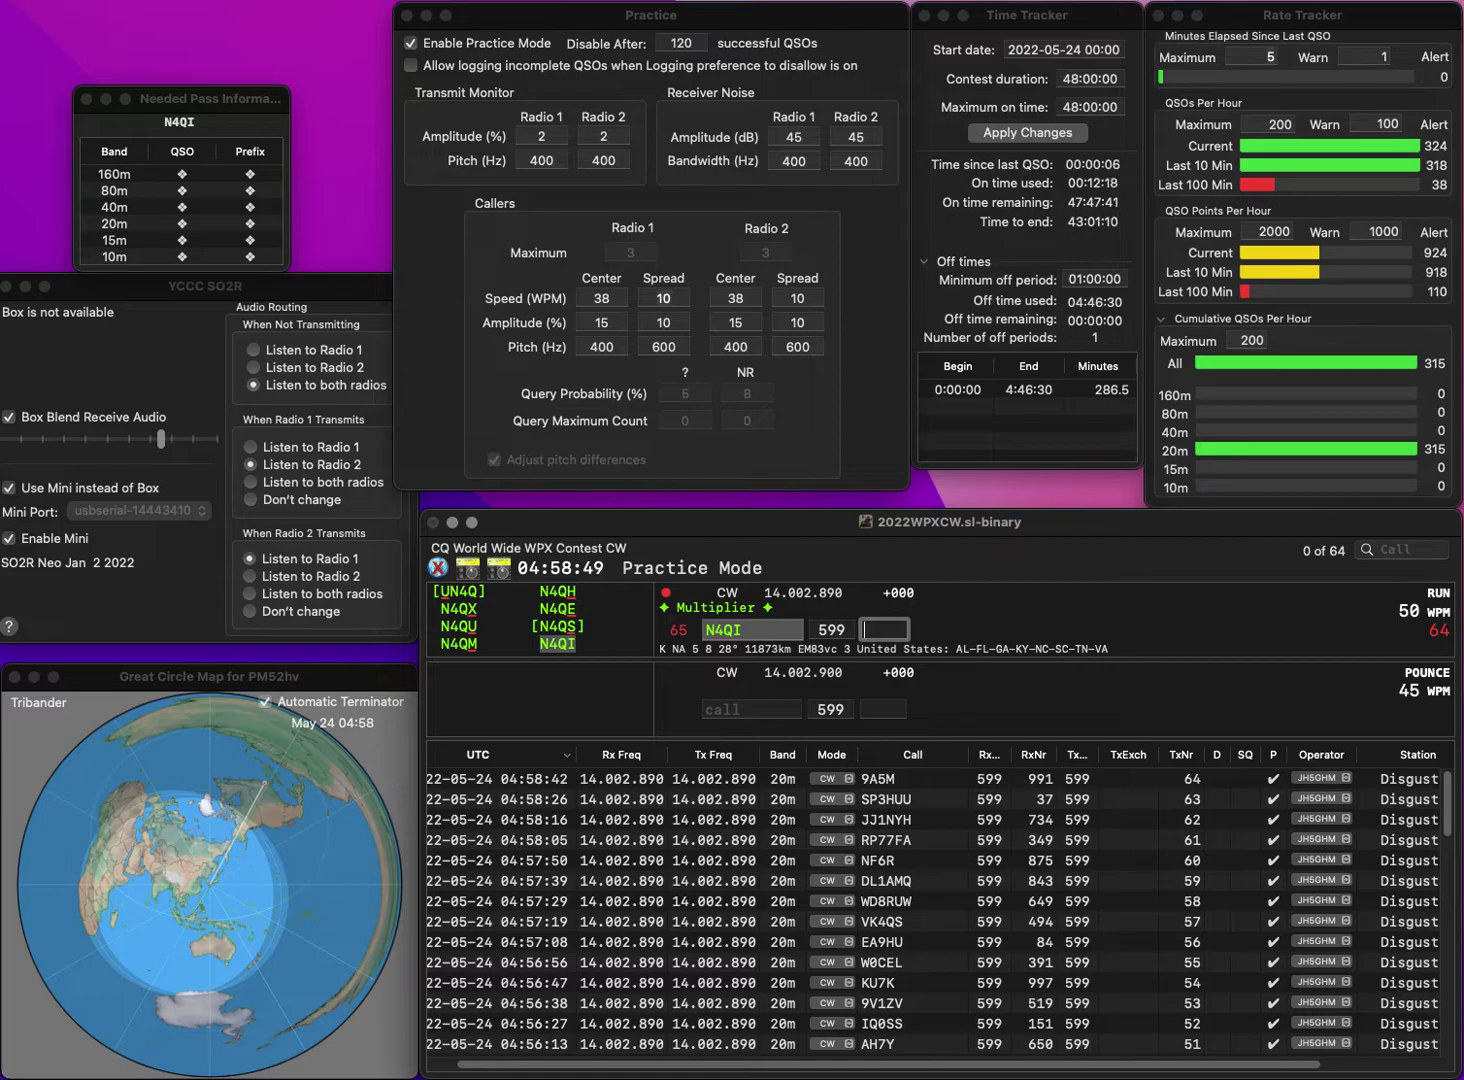
{"action": "type", "text": "953"}
{"action": "key", "text": "Return"}
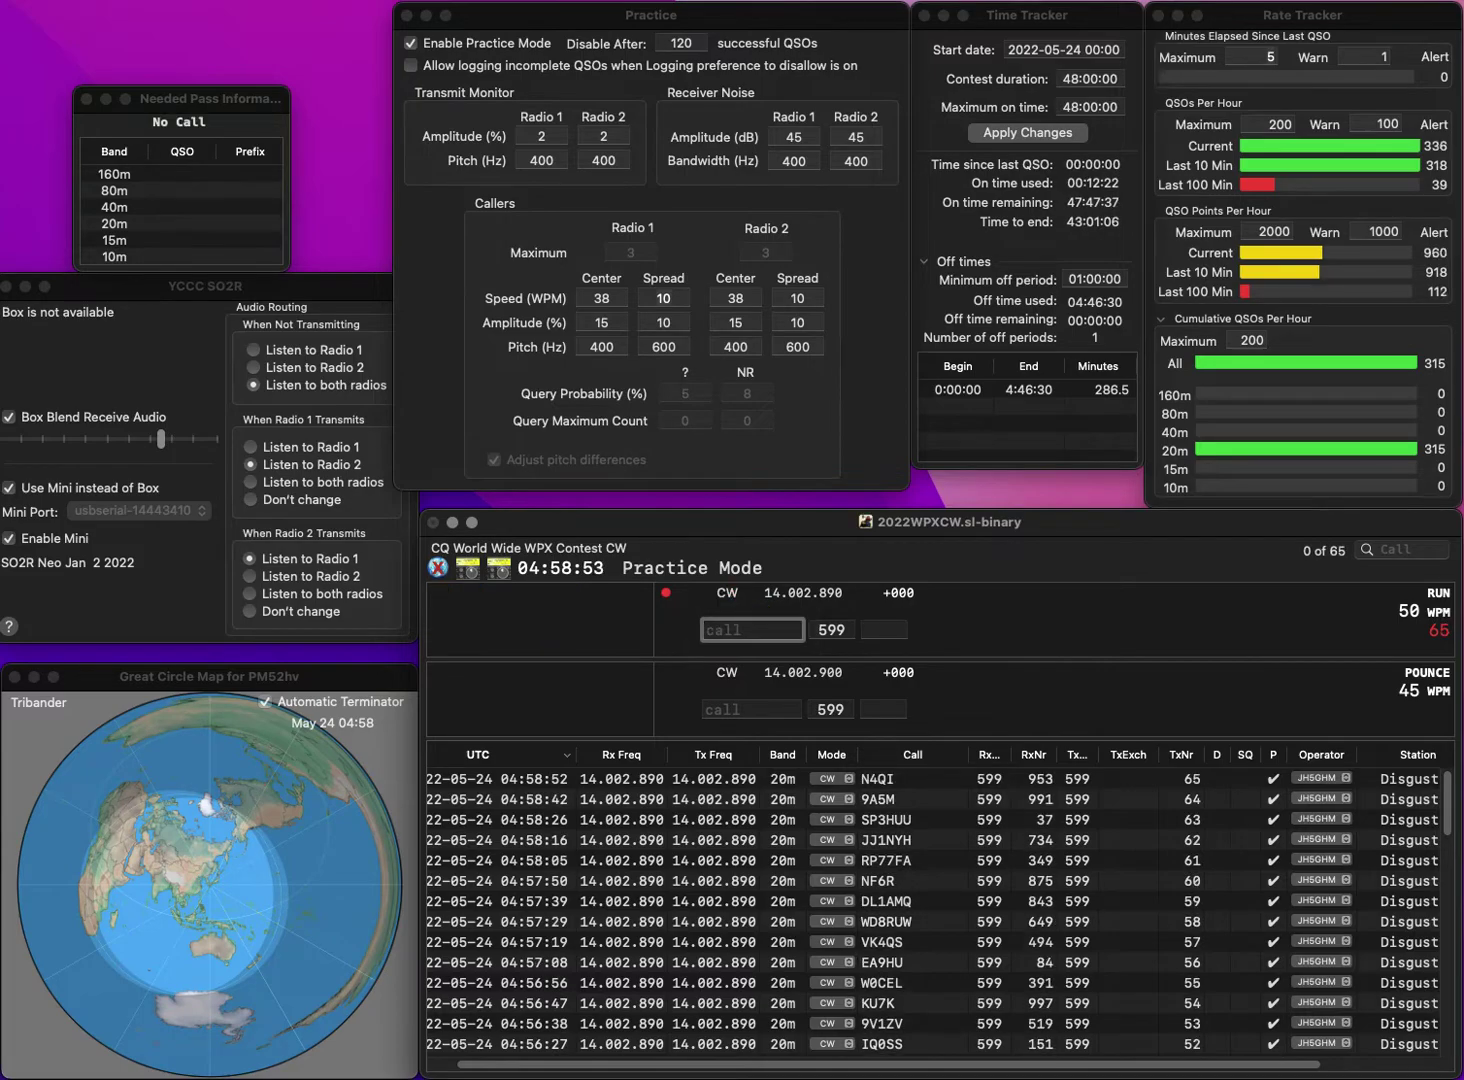
- Log a contact with N8LCU on the run radio with received number 274
{"action": "type", "text": "N8L"}
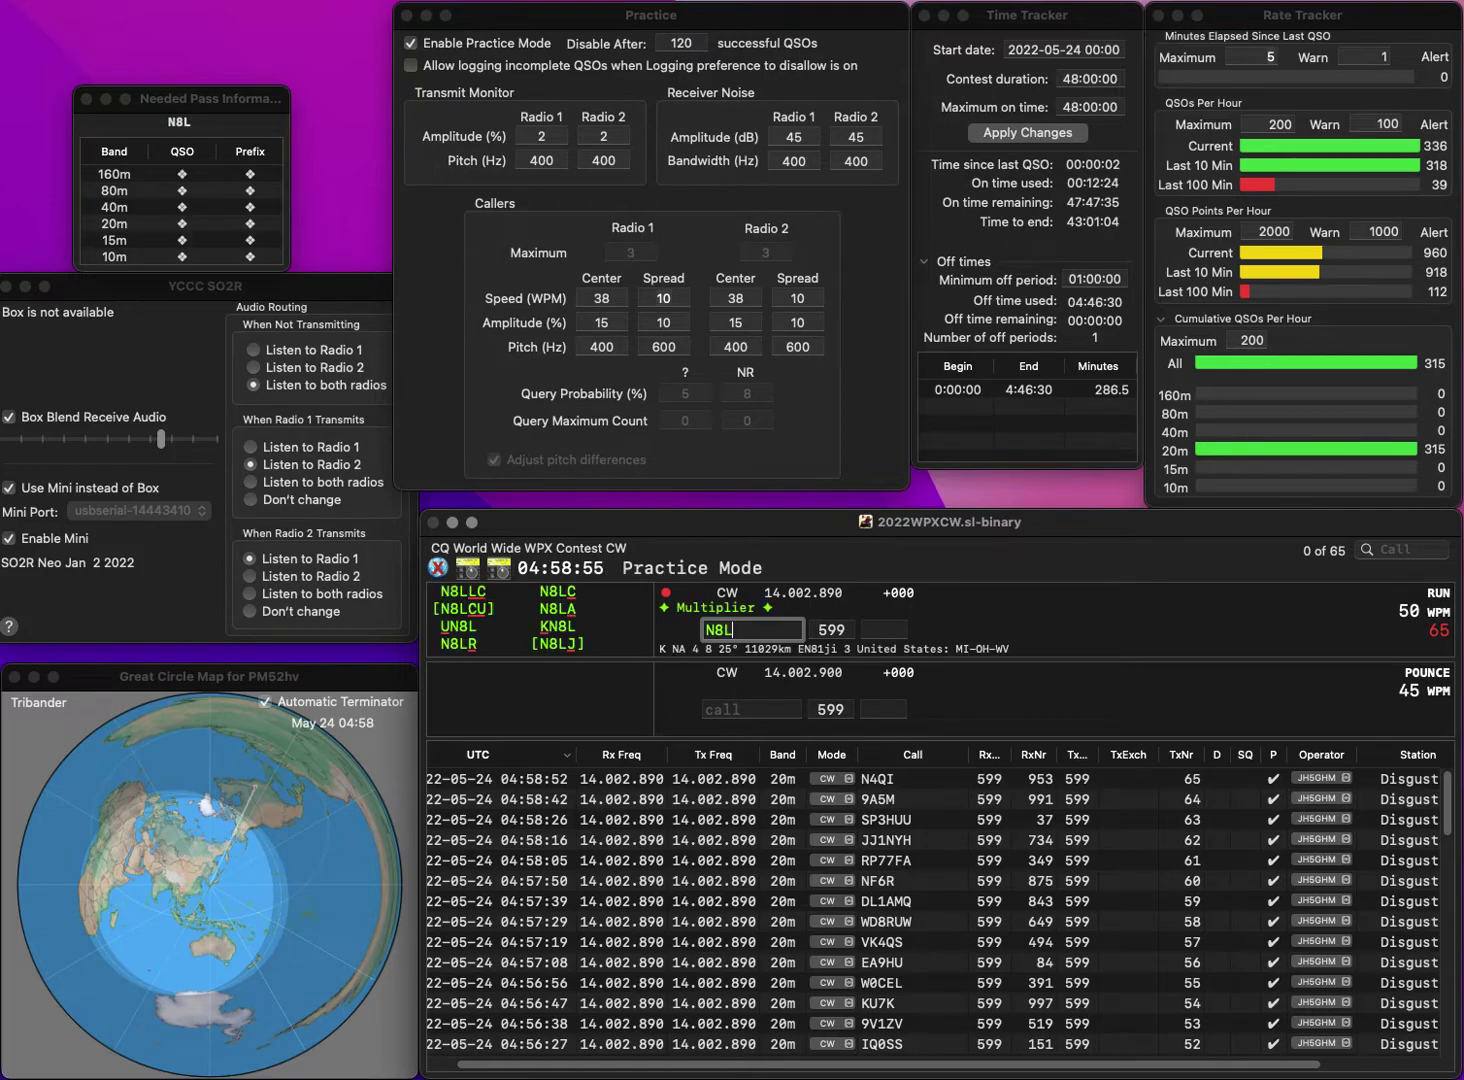
{"action": "type", "text": "CU"}
{"action": "key", "text": "Return"}
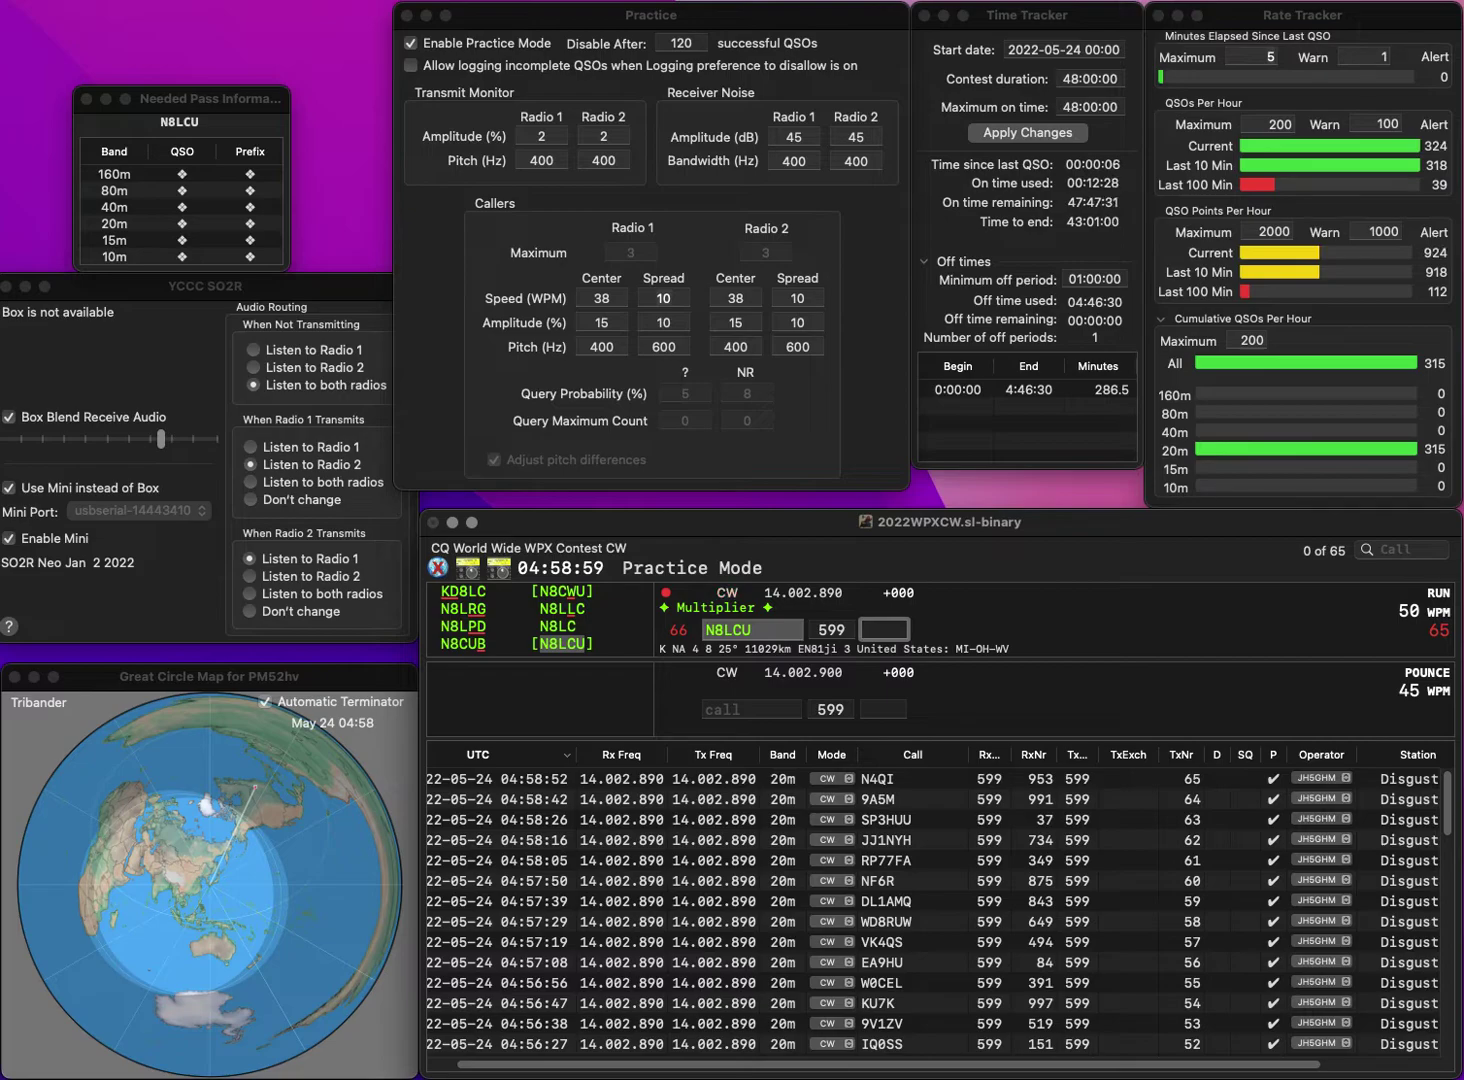
{"action": "type", "text": "274"}
{"action": "key", "text": "Return"}
{"action": "type", "text": "K0DTJ"}
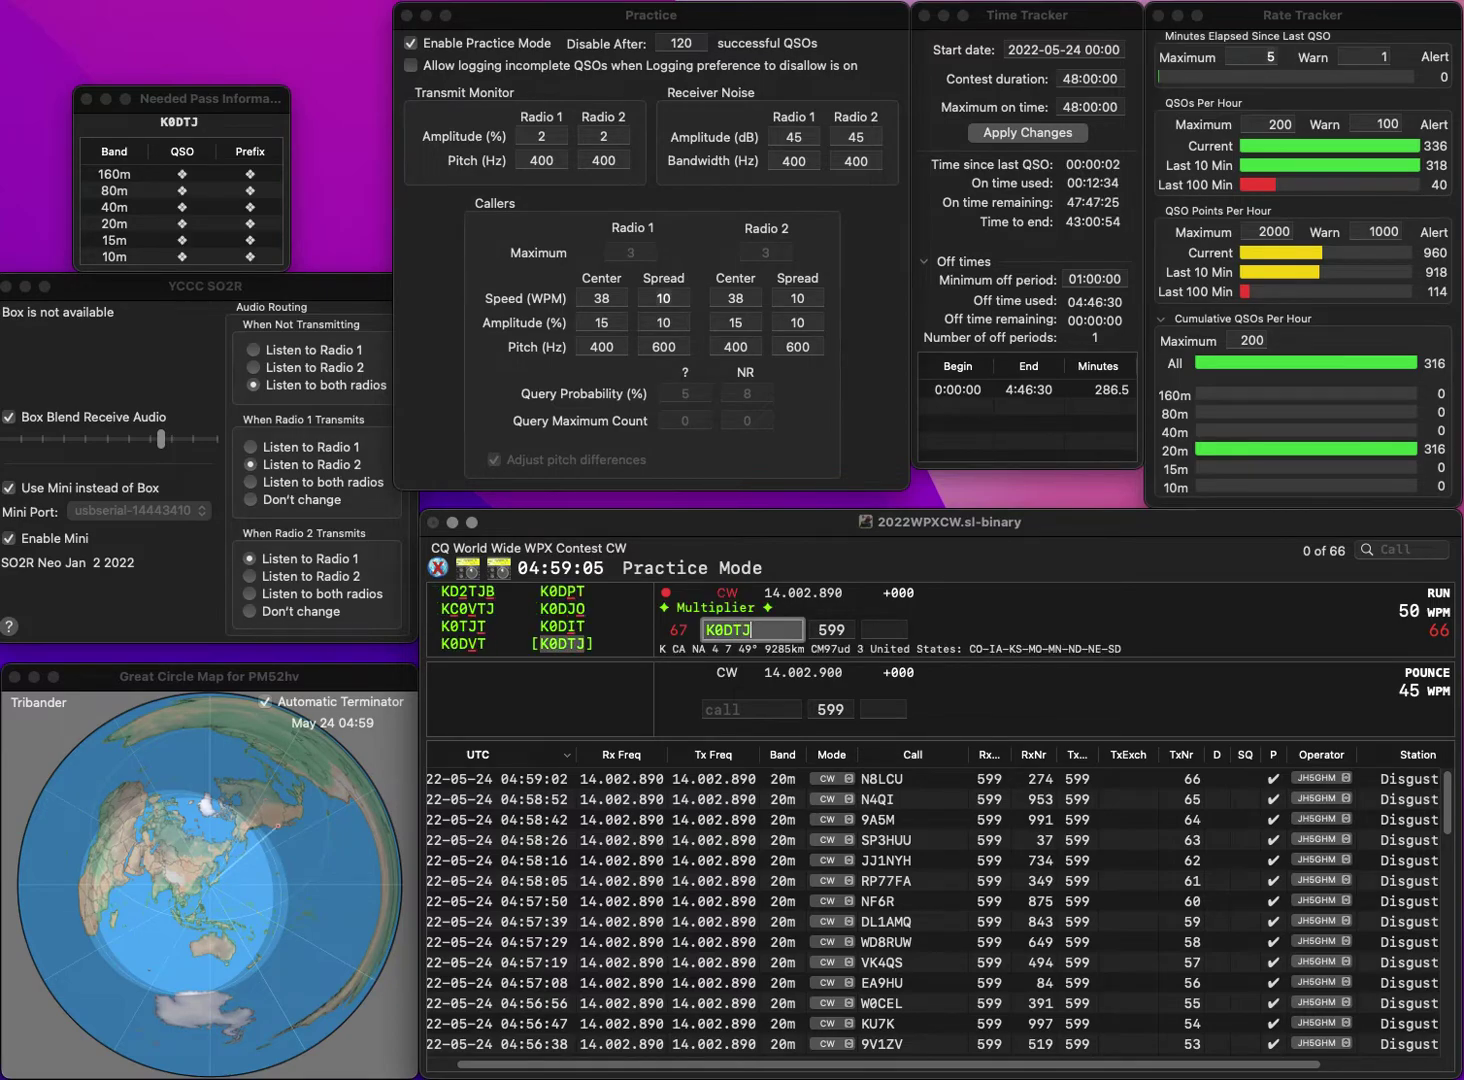
{"action": "key", "text": "Return"}
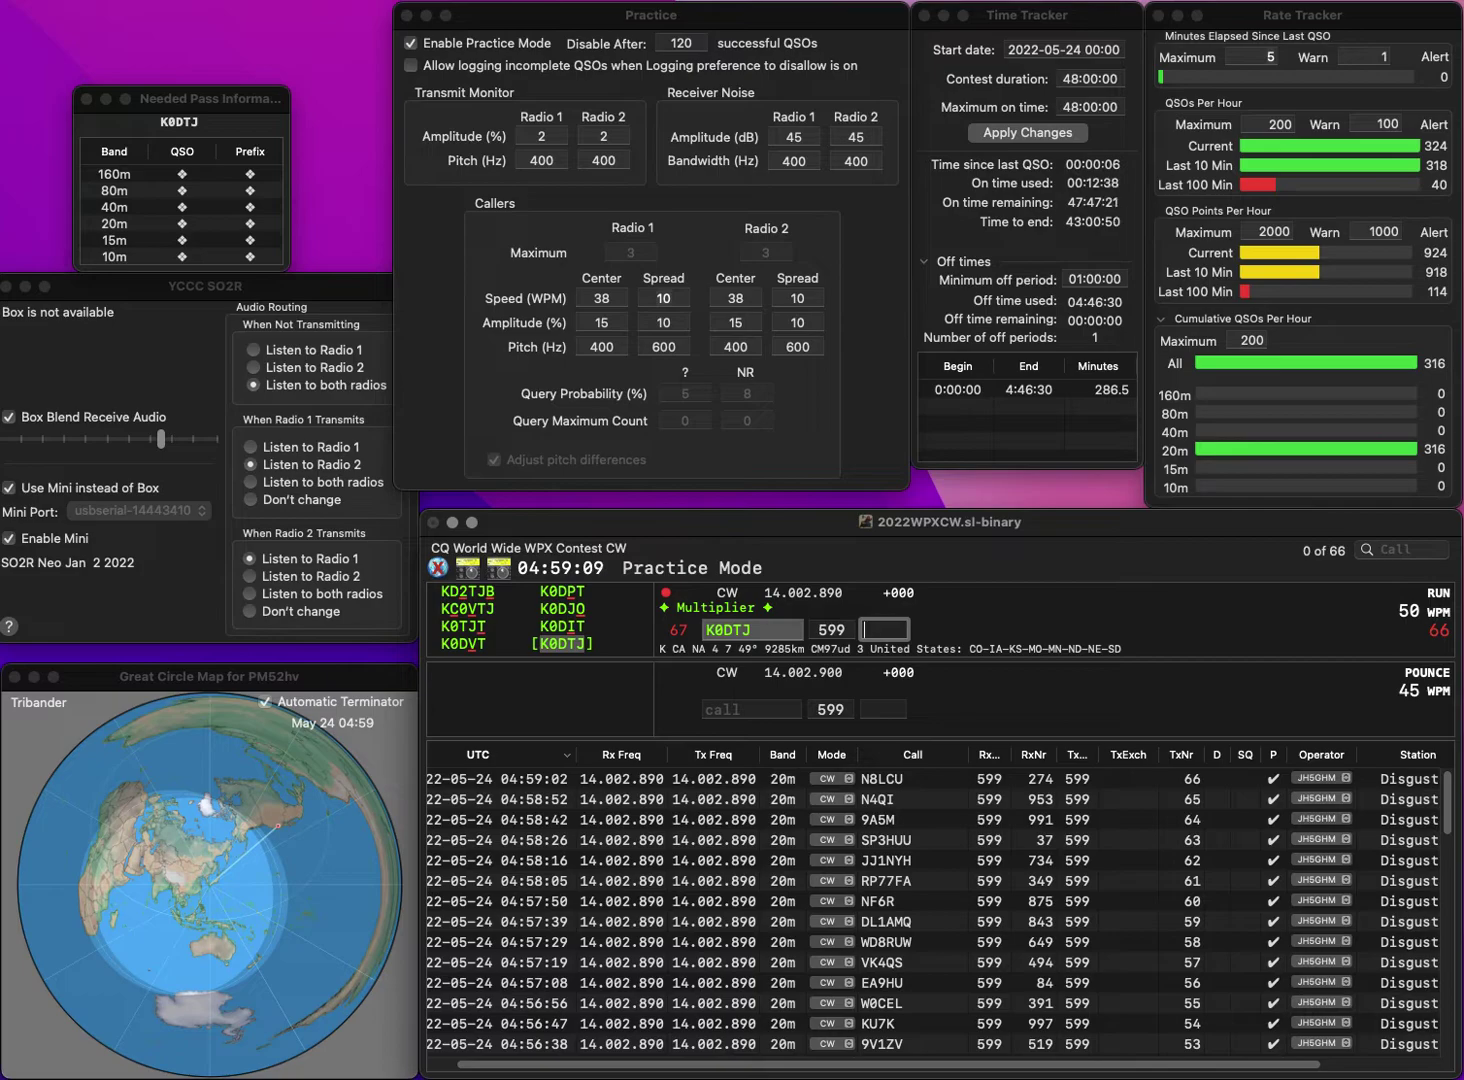
{"action": "type", "text": "626"}
{"action": "key", "text": "Return"}
{"action": "type", "text": "K4SWW"}
{"action": "key", "text": "BackSpace"}
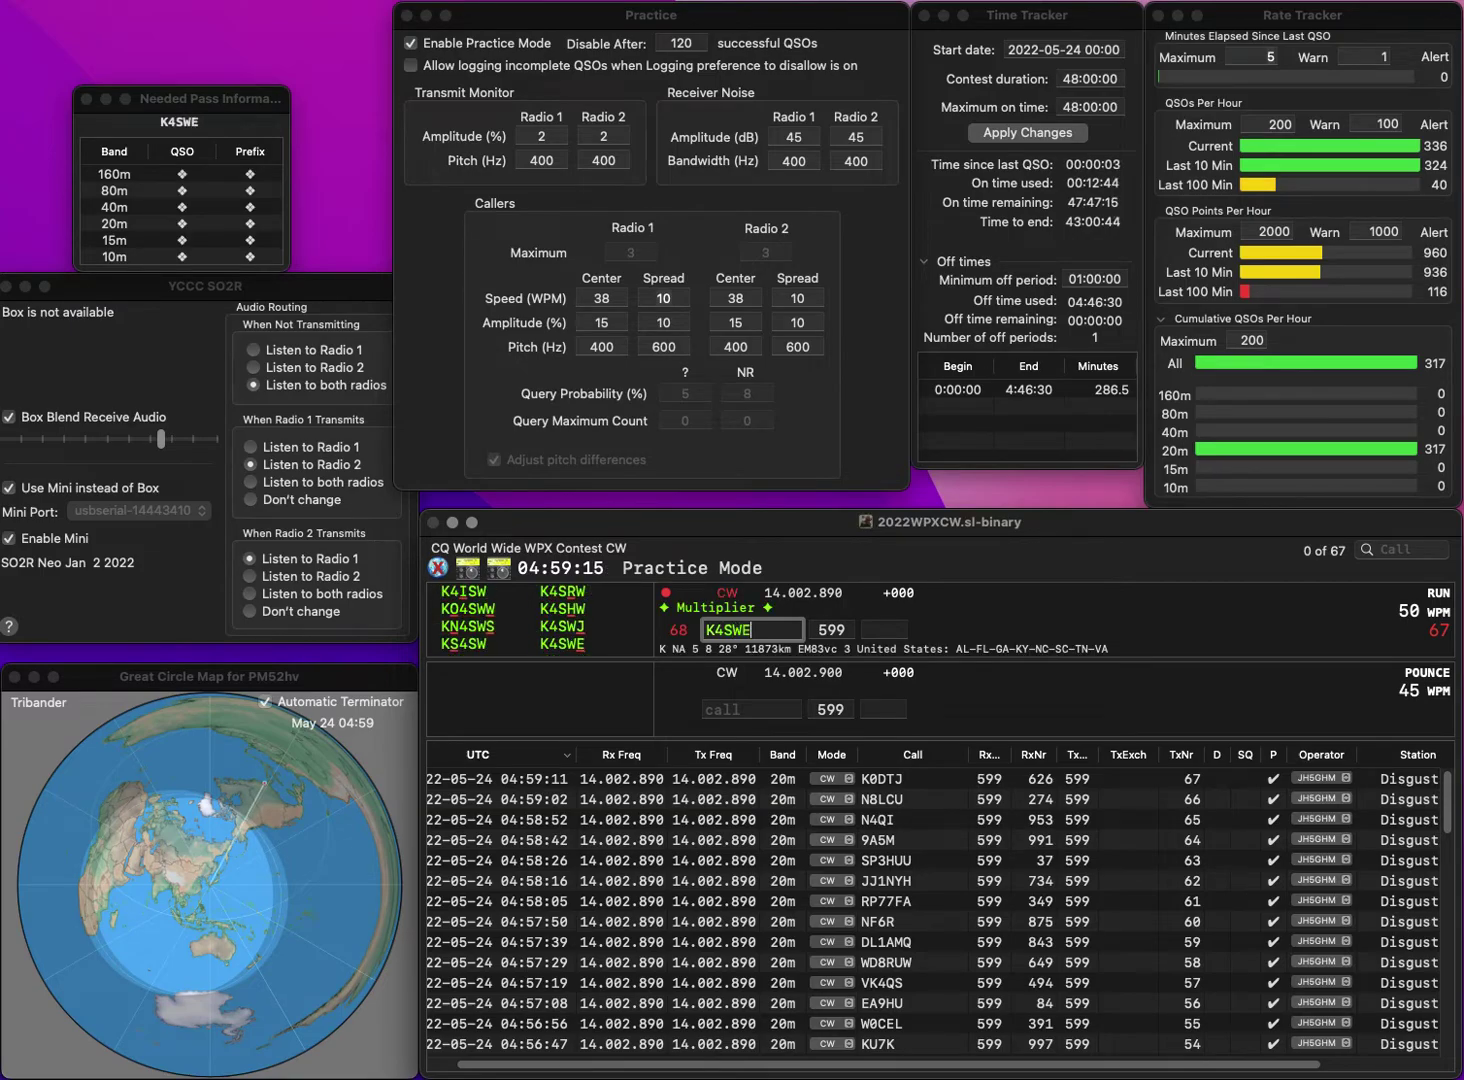
{"action": "type", "text": "E"}
{"action": "key", "text": "space"}
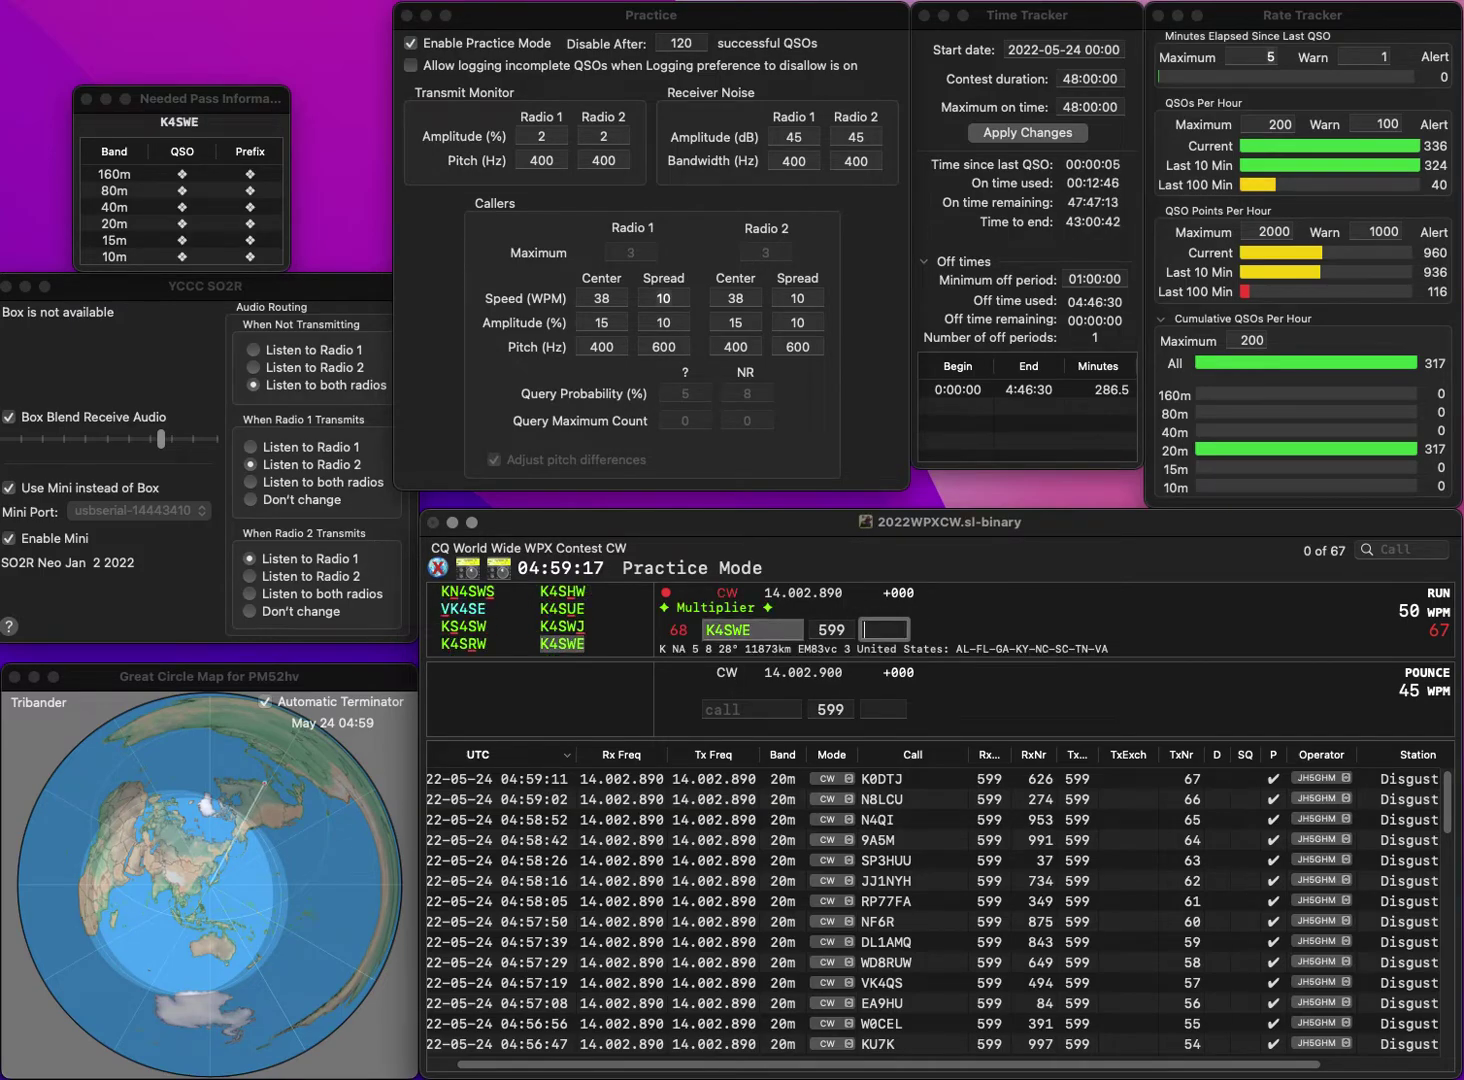
{"action": "type", "text": "461"}
{"action": "key", "text": "Return"}
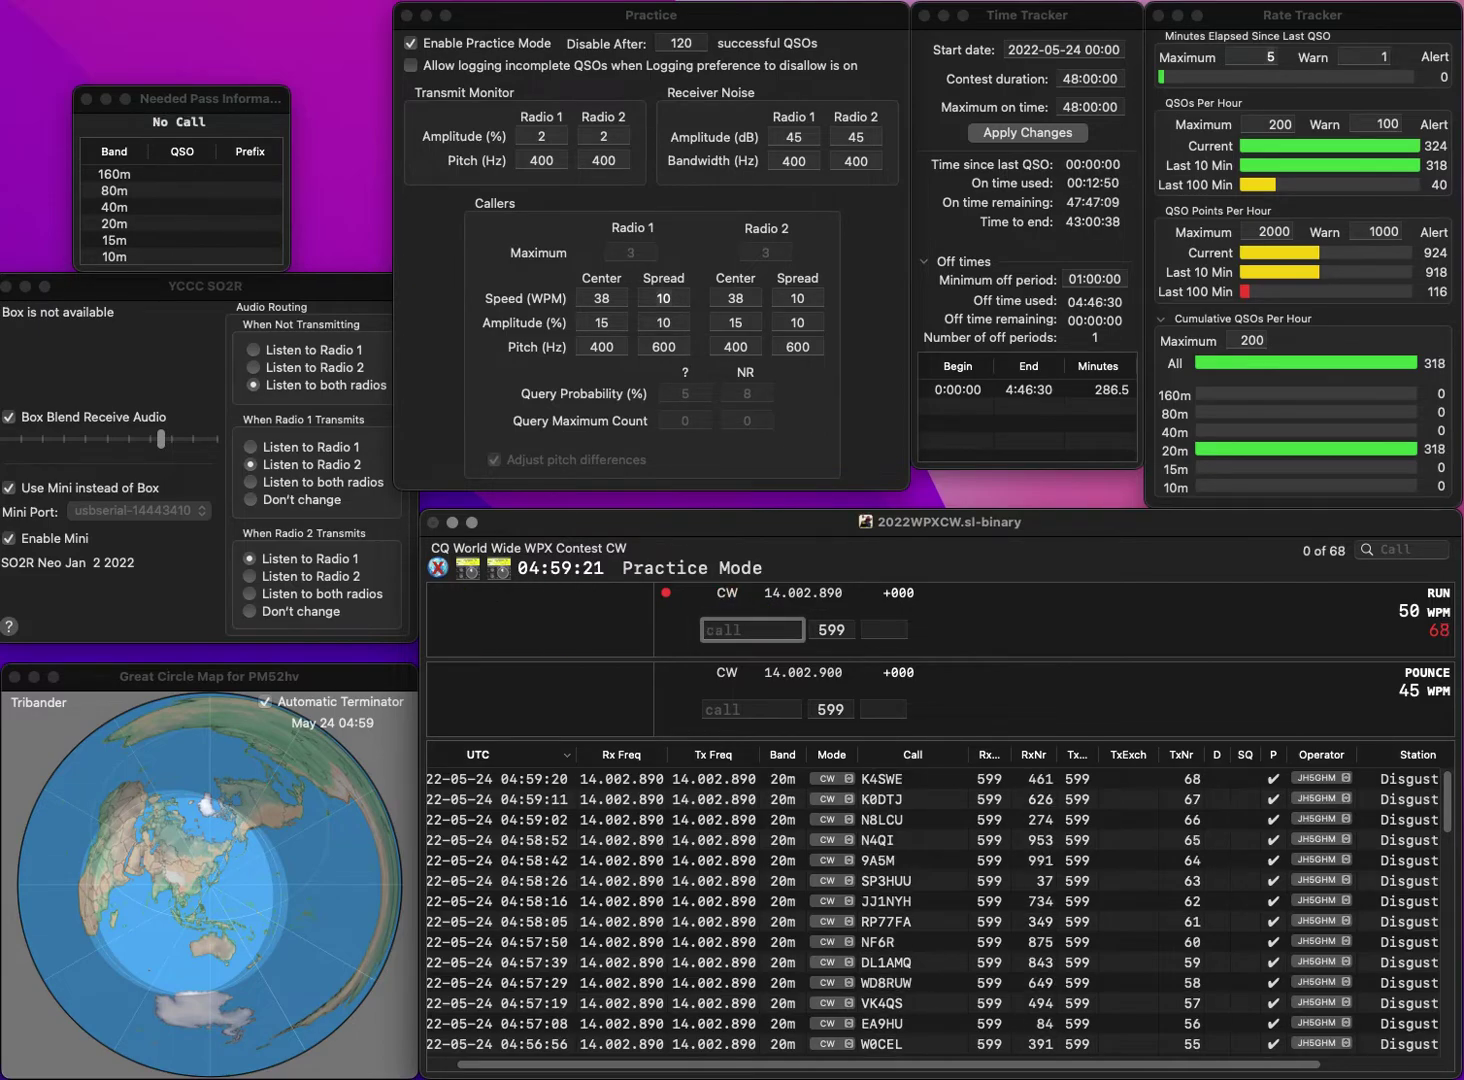
- Log a contact with AA4RV on the run radio with received number 725
{"action": "type", "text": "AA"}
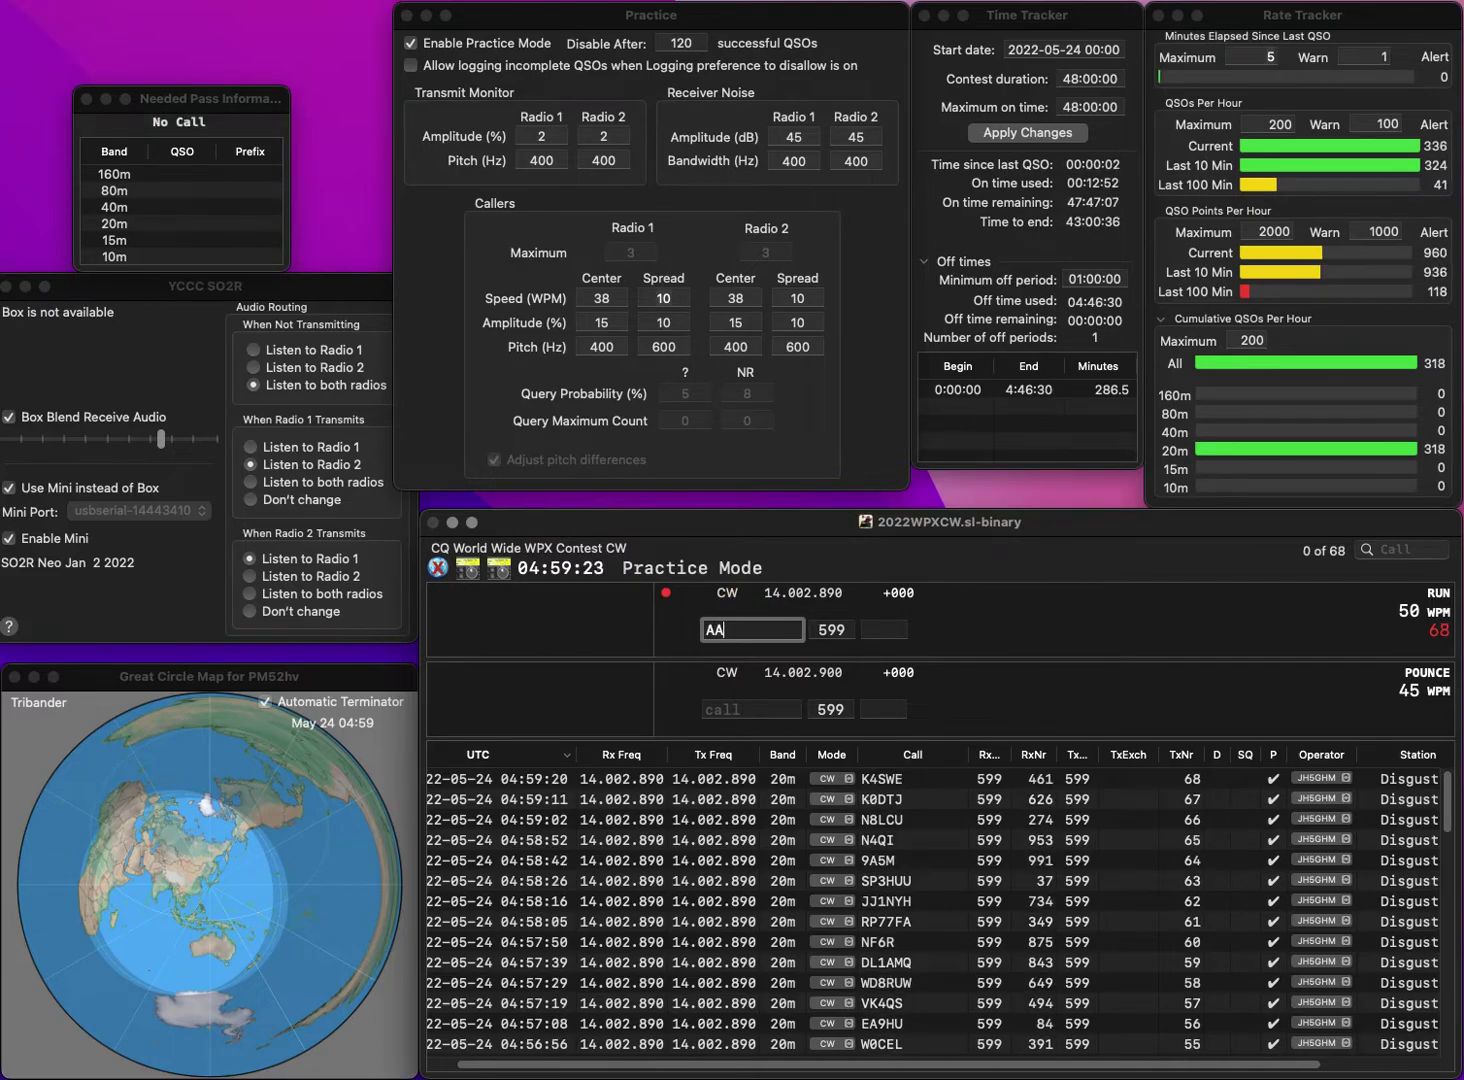
{"action": "type", "text": "4RV"}
{"action": "key", "text": "space"}
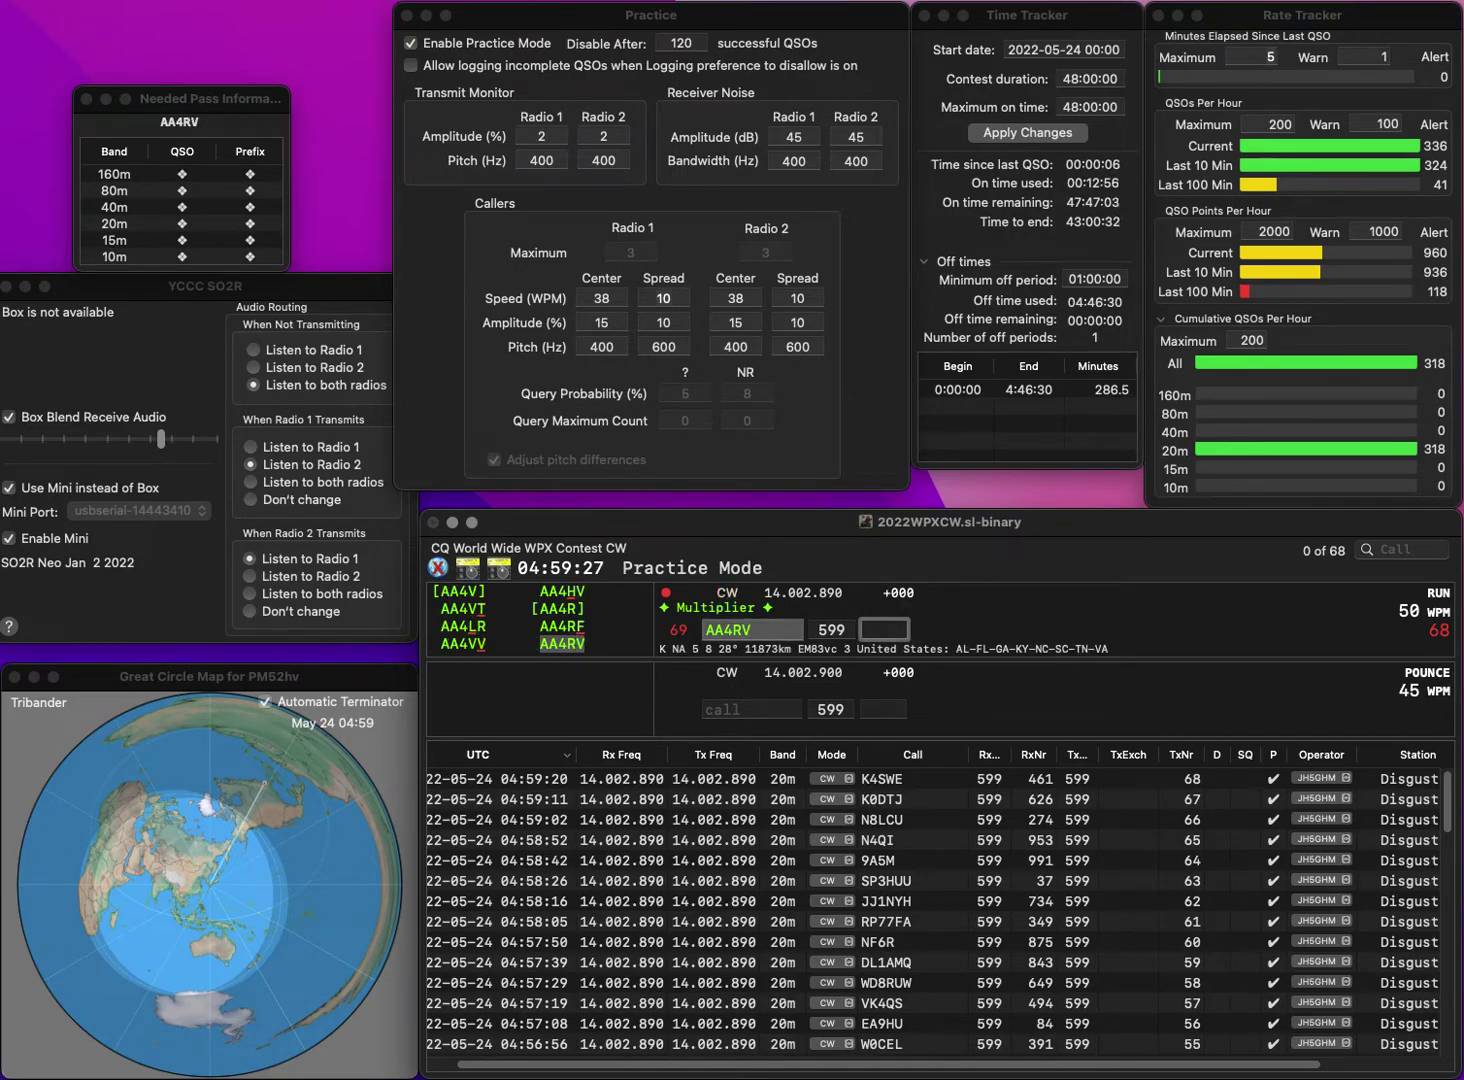
{"action": "type", "text": "725"}
{"action": "key", "text": "Return"}
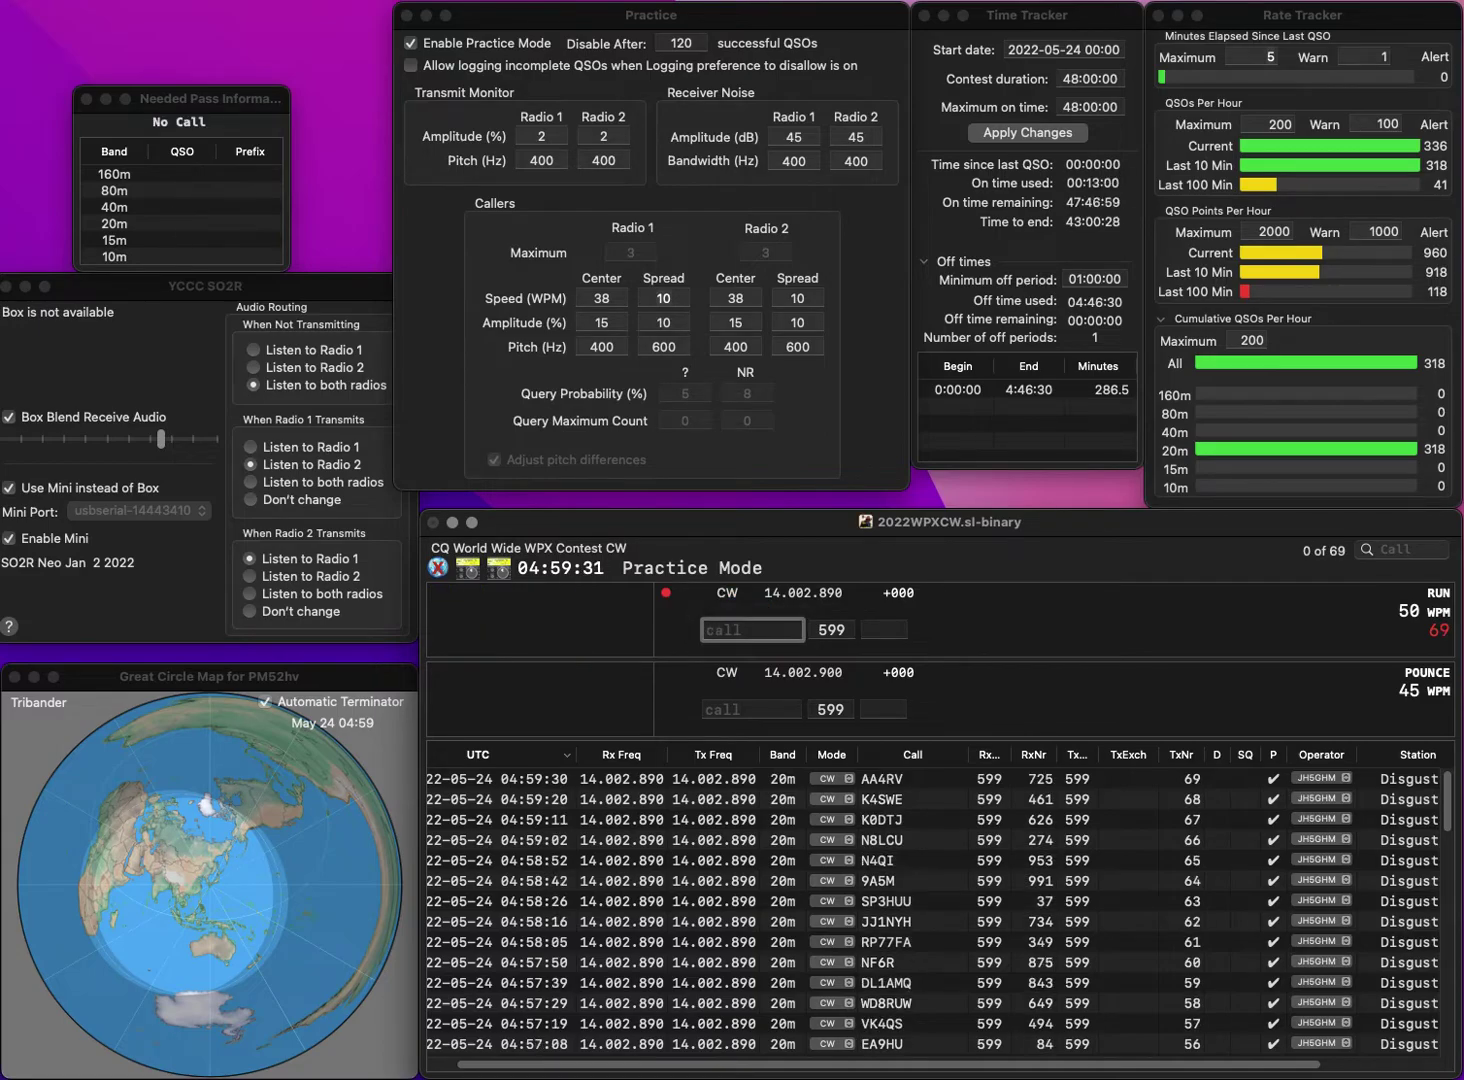
{"action": "type", "text": "WN8E"}
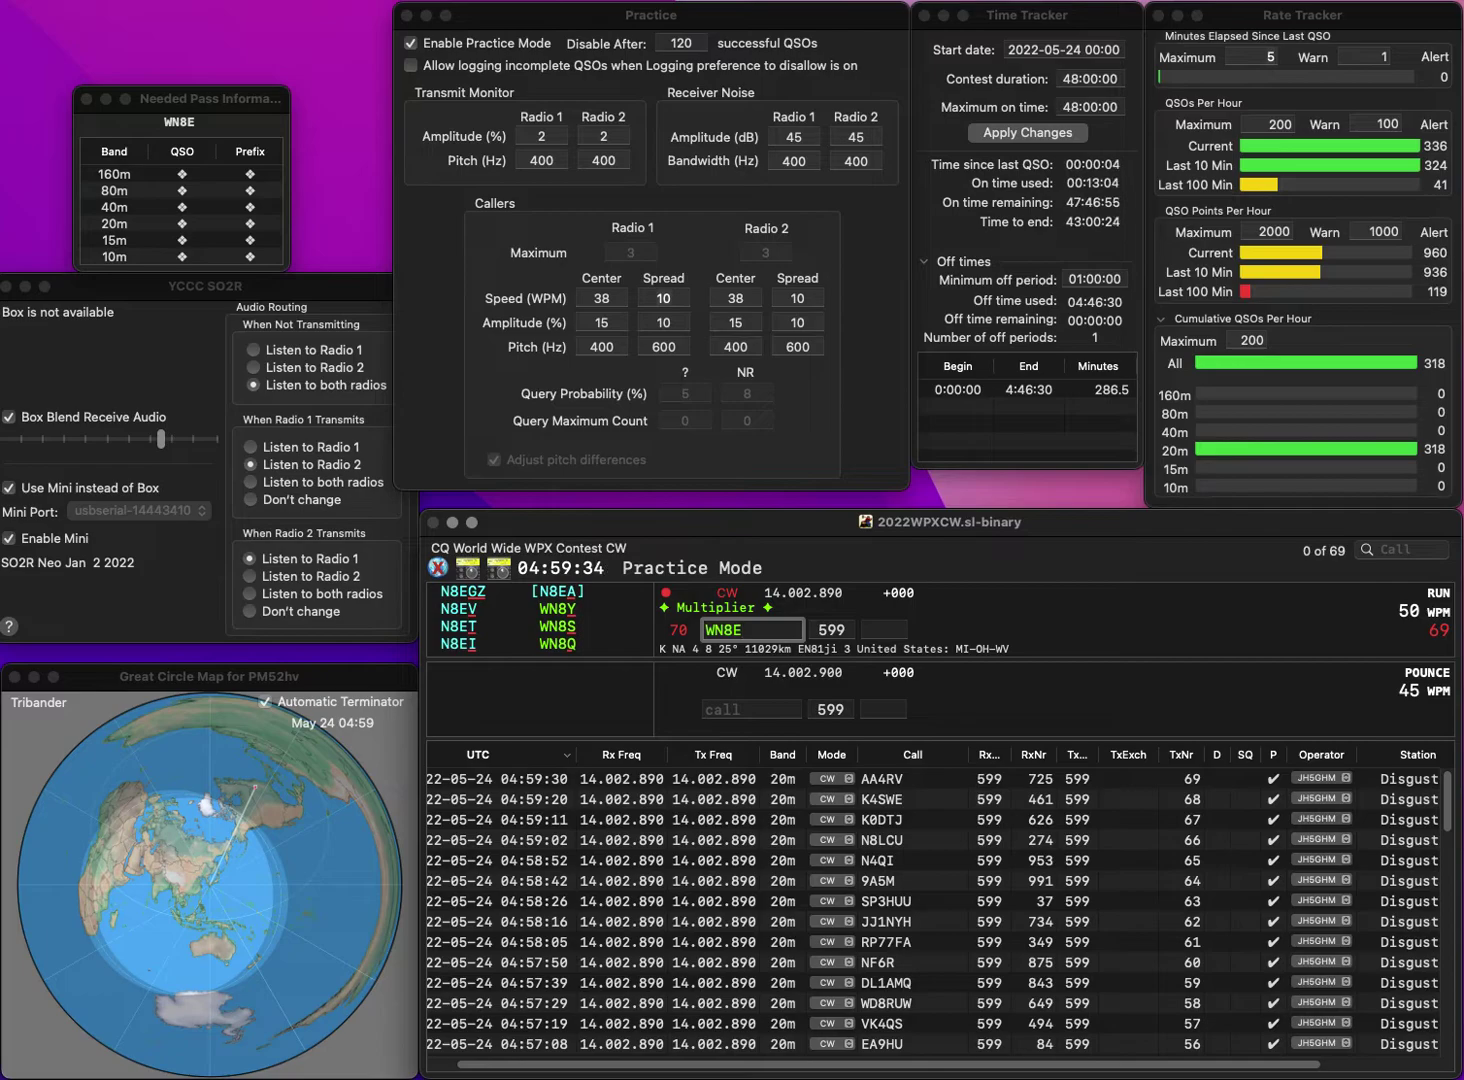
{"action": "key", "text": "BackSpace"}
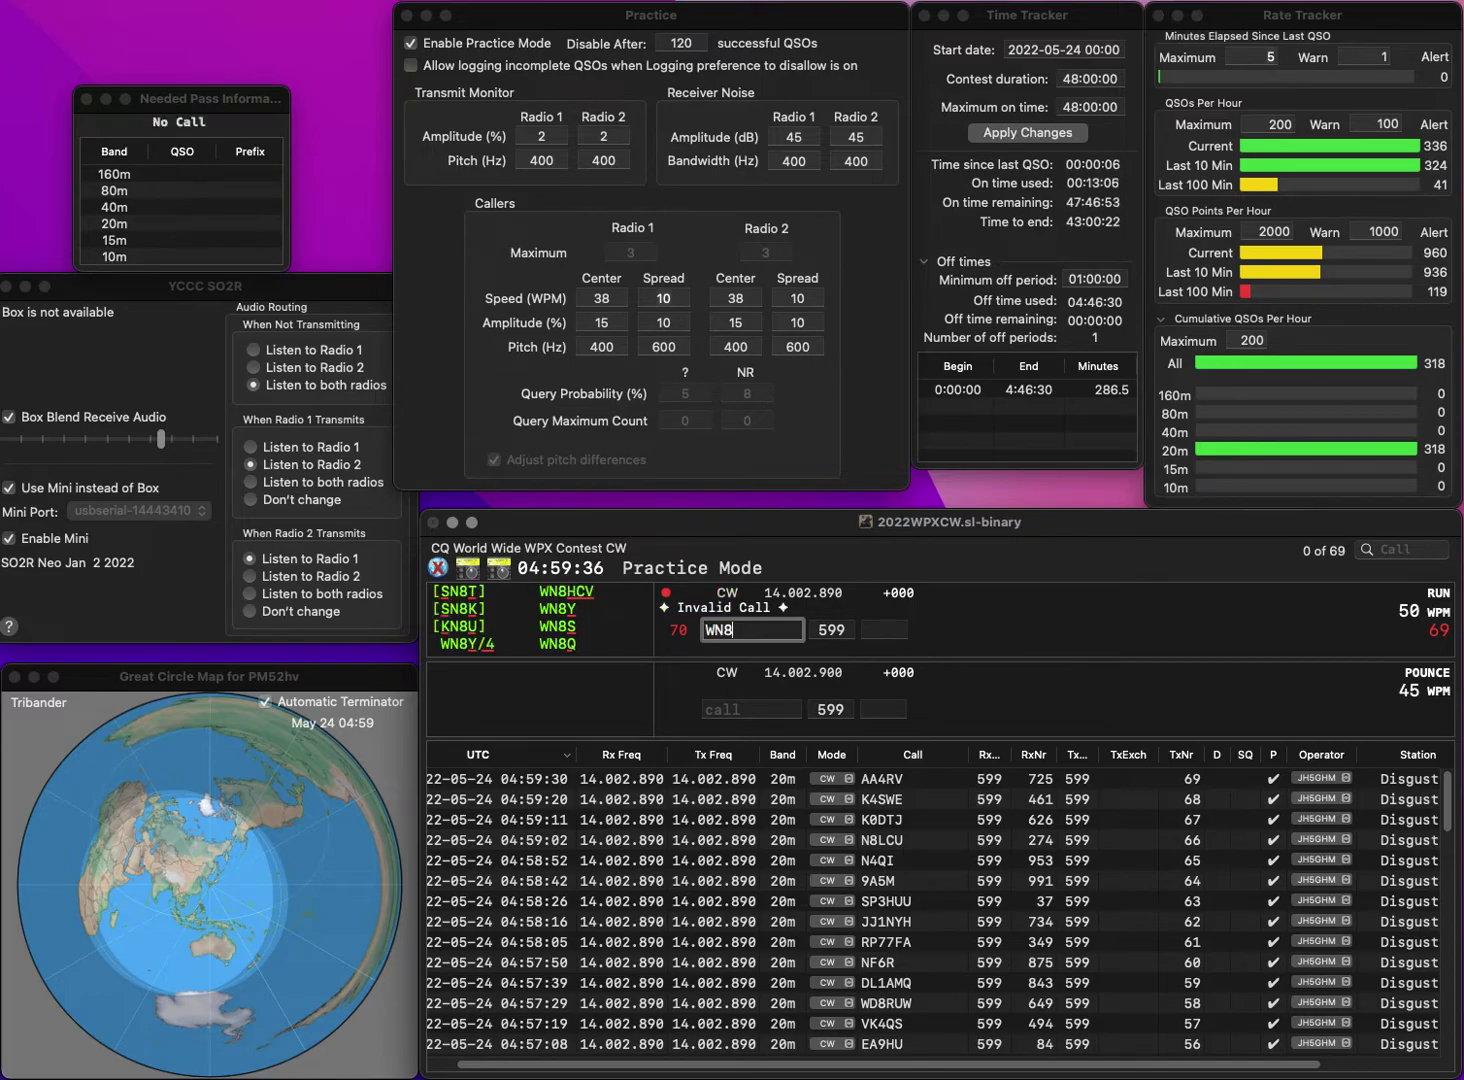
{"action": "key", "text": "BackSpace"}
{"action": "key", "text": "BackSpace"}
{"action": "type", "text": "D"}
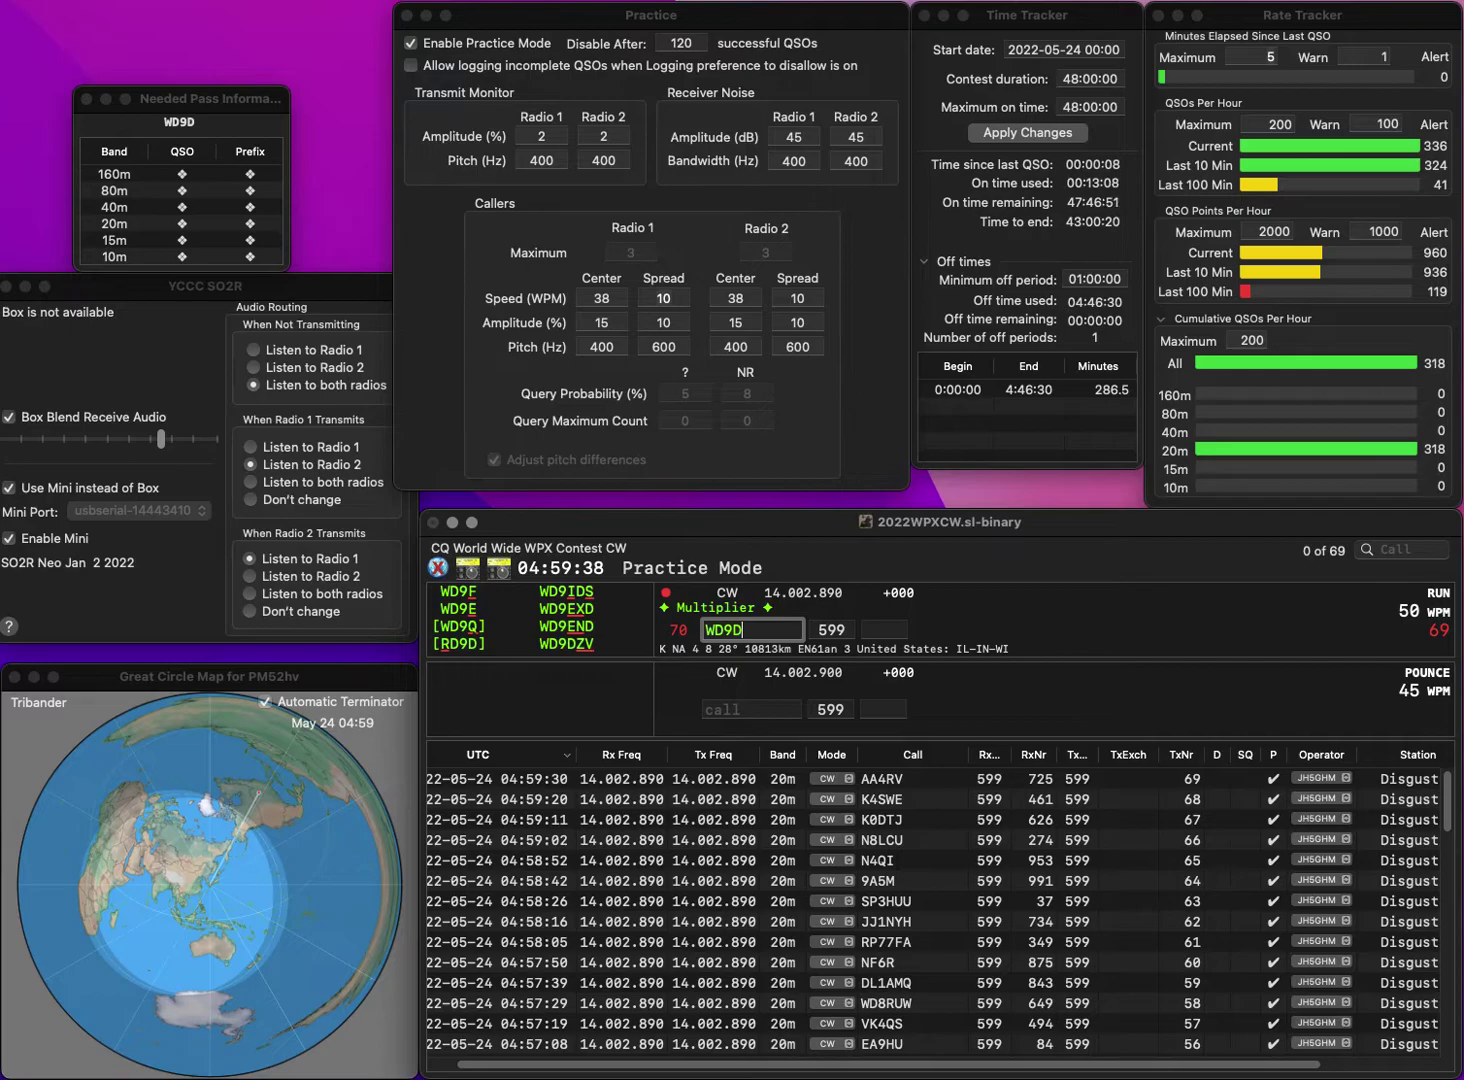
{"action": "key", "text": "BackSpace"}
{"action": "type", "text": "IDS"}
{"action": "key", "text": "Return"}
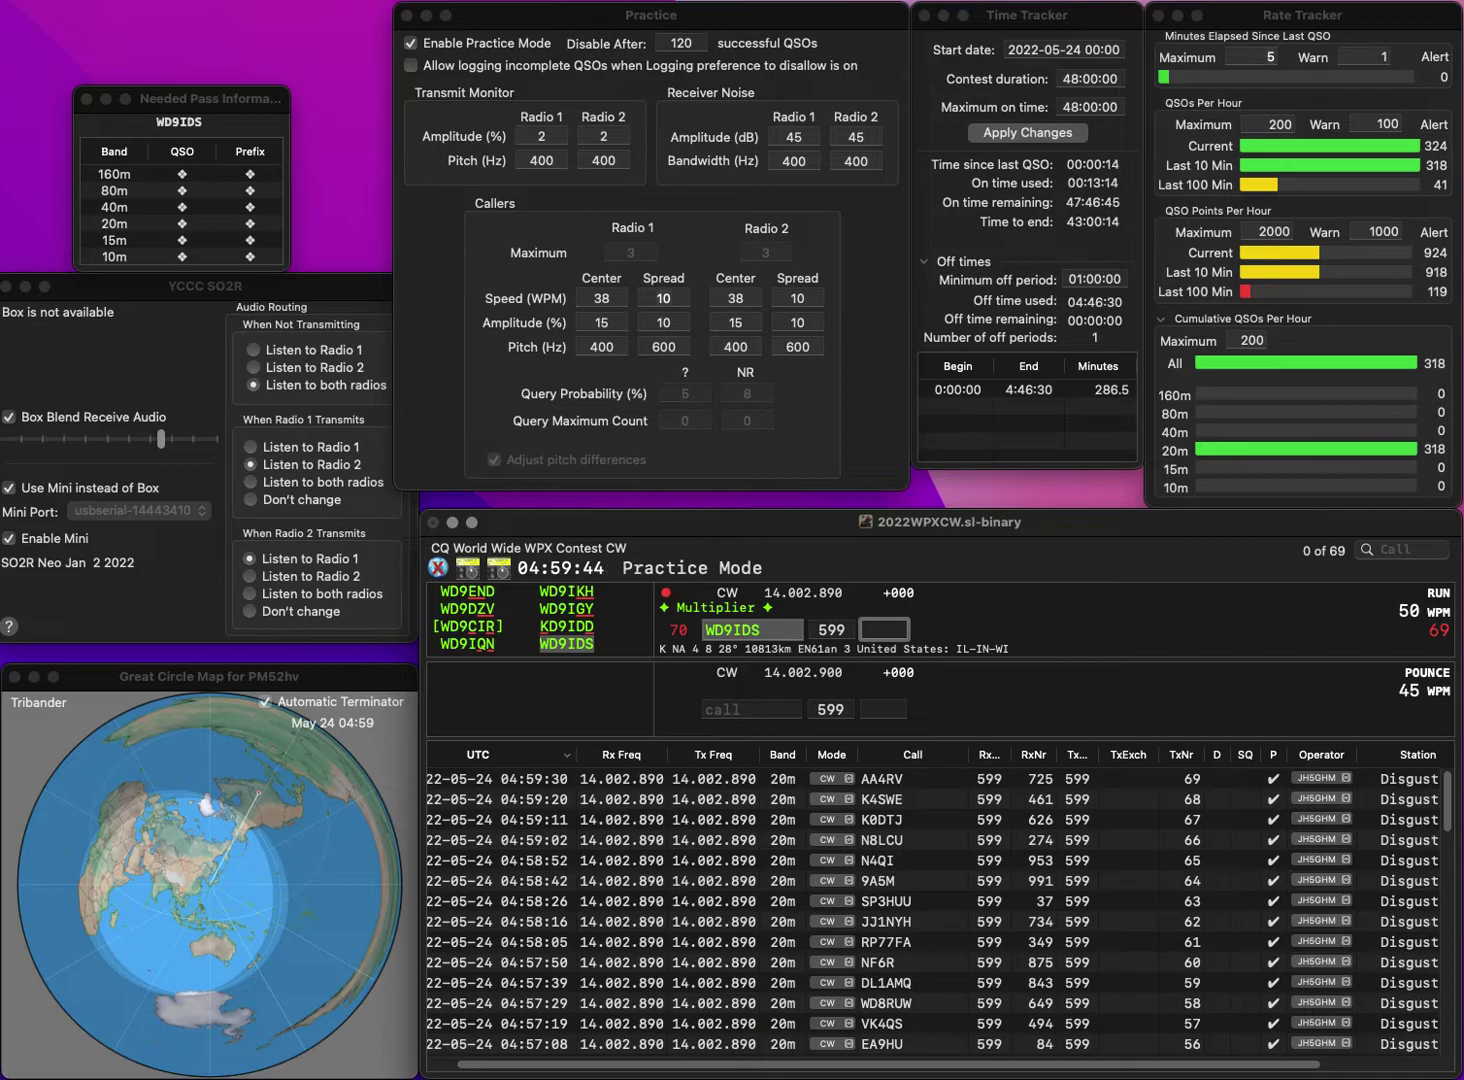
{"action": "type", "text": "342"}
{"action": "key", "text": "Return"}
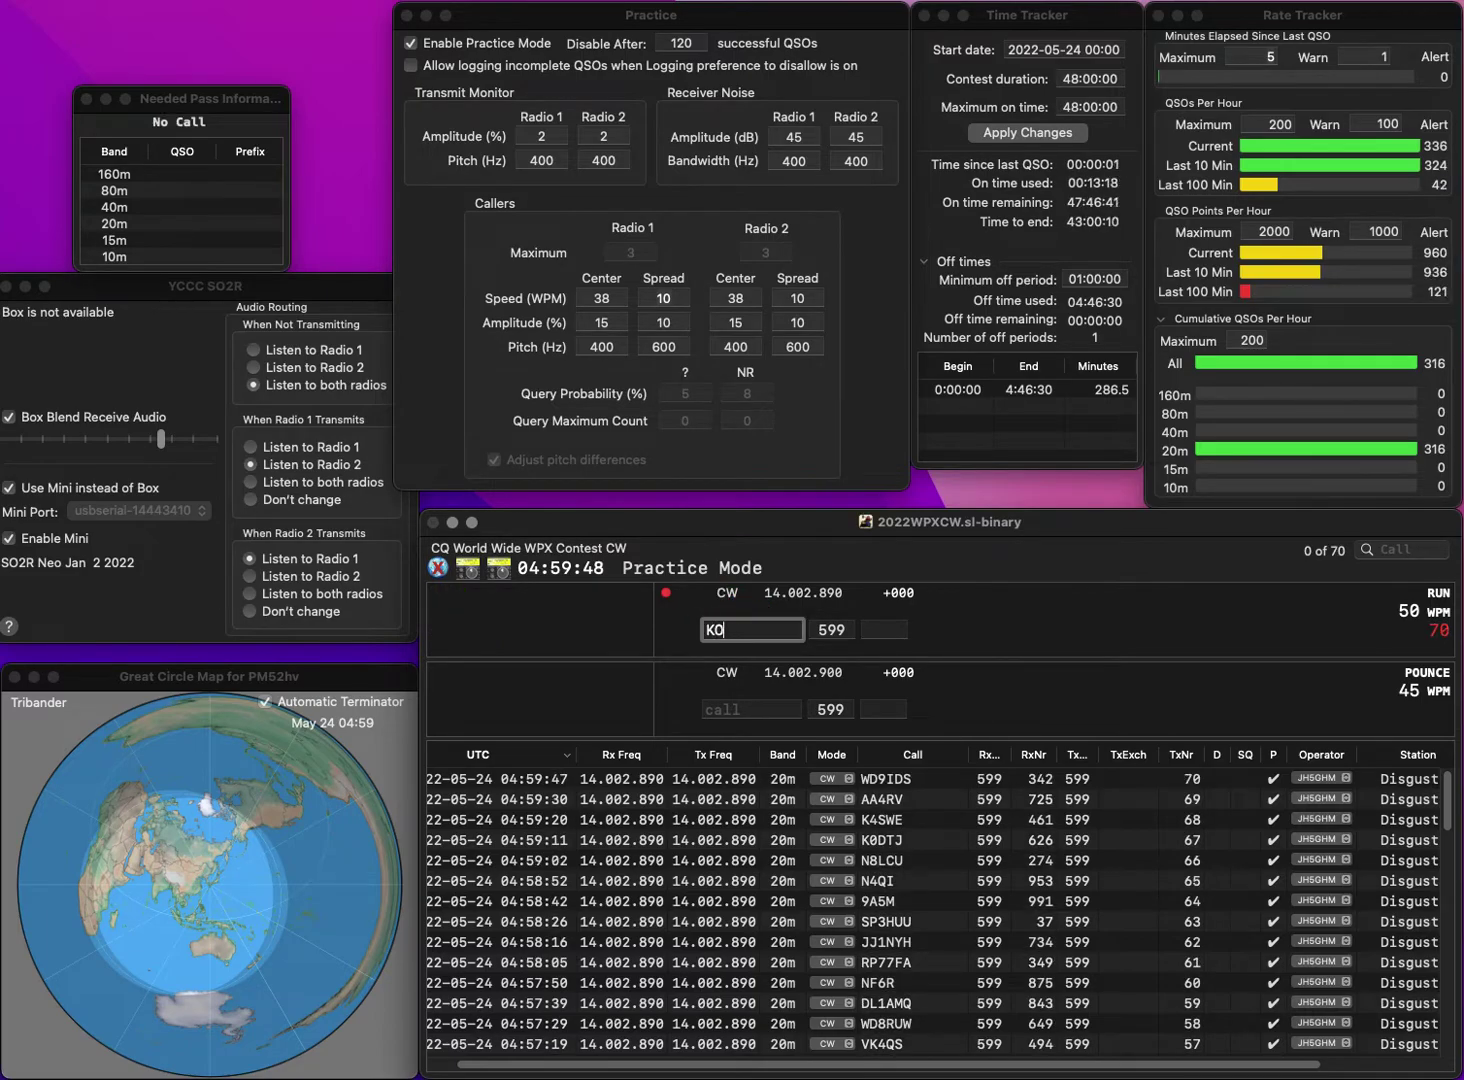
{"action": "type", "text": "O4EG"}
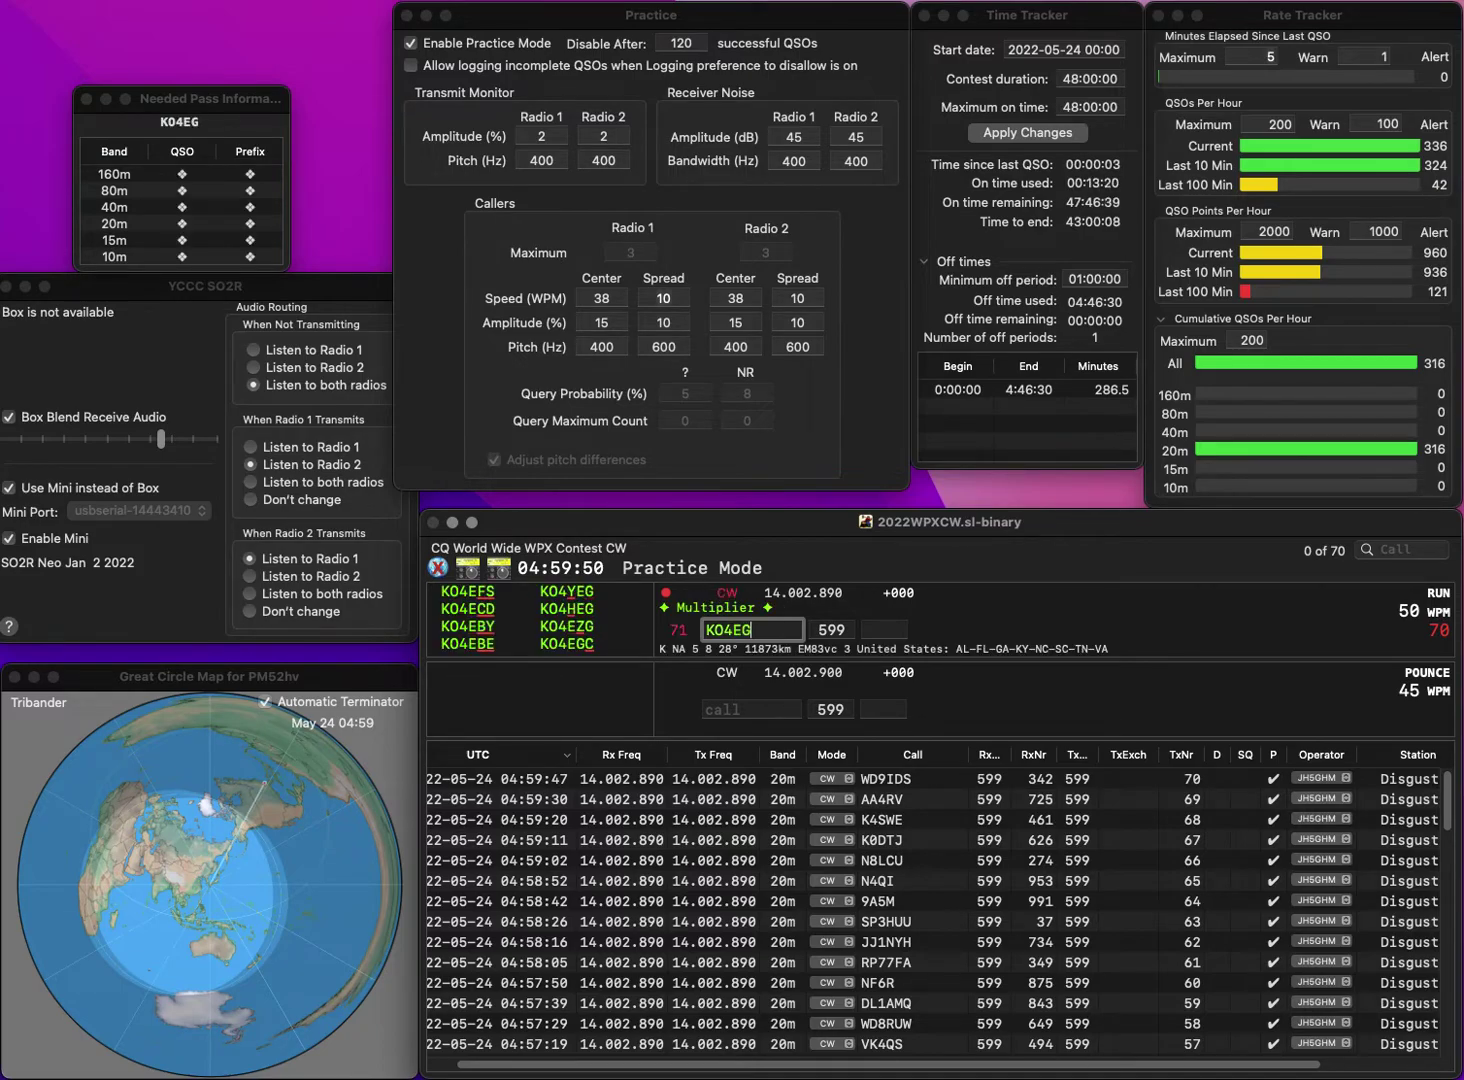
{"action": "type", "text": "C"}
{"action": "key", "text": "Return"}
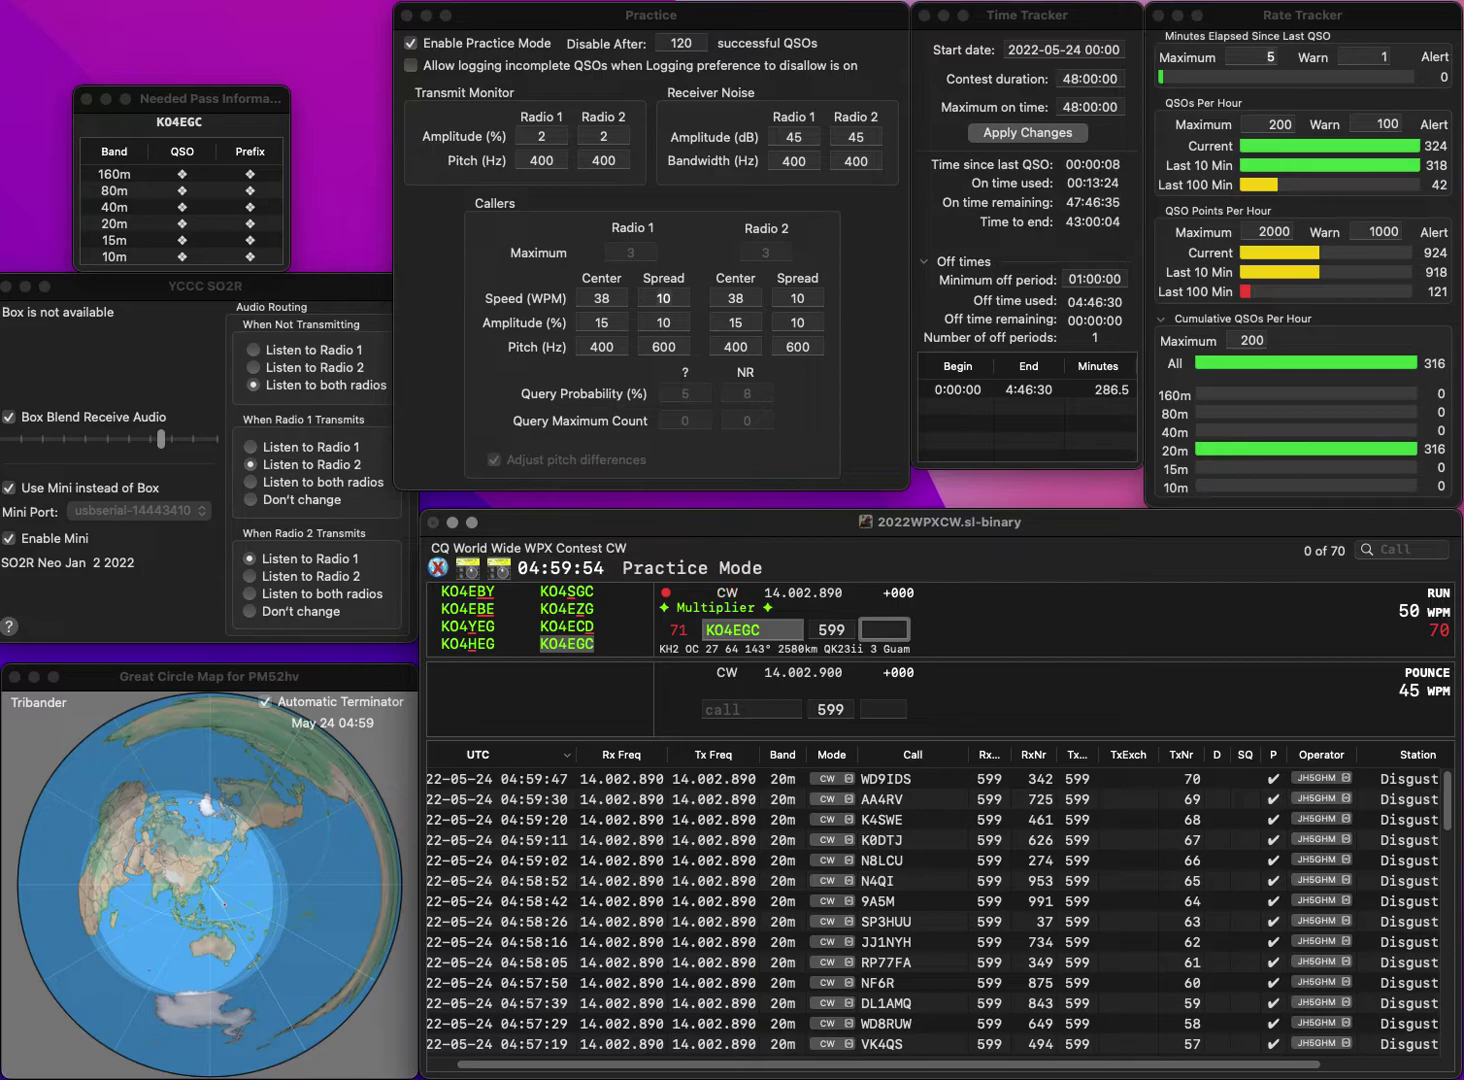
{"action": "type", "text": "4"}
{"action": "key", "text": "Return"}
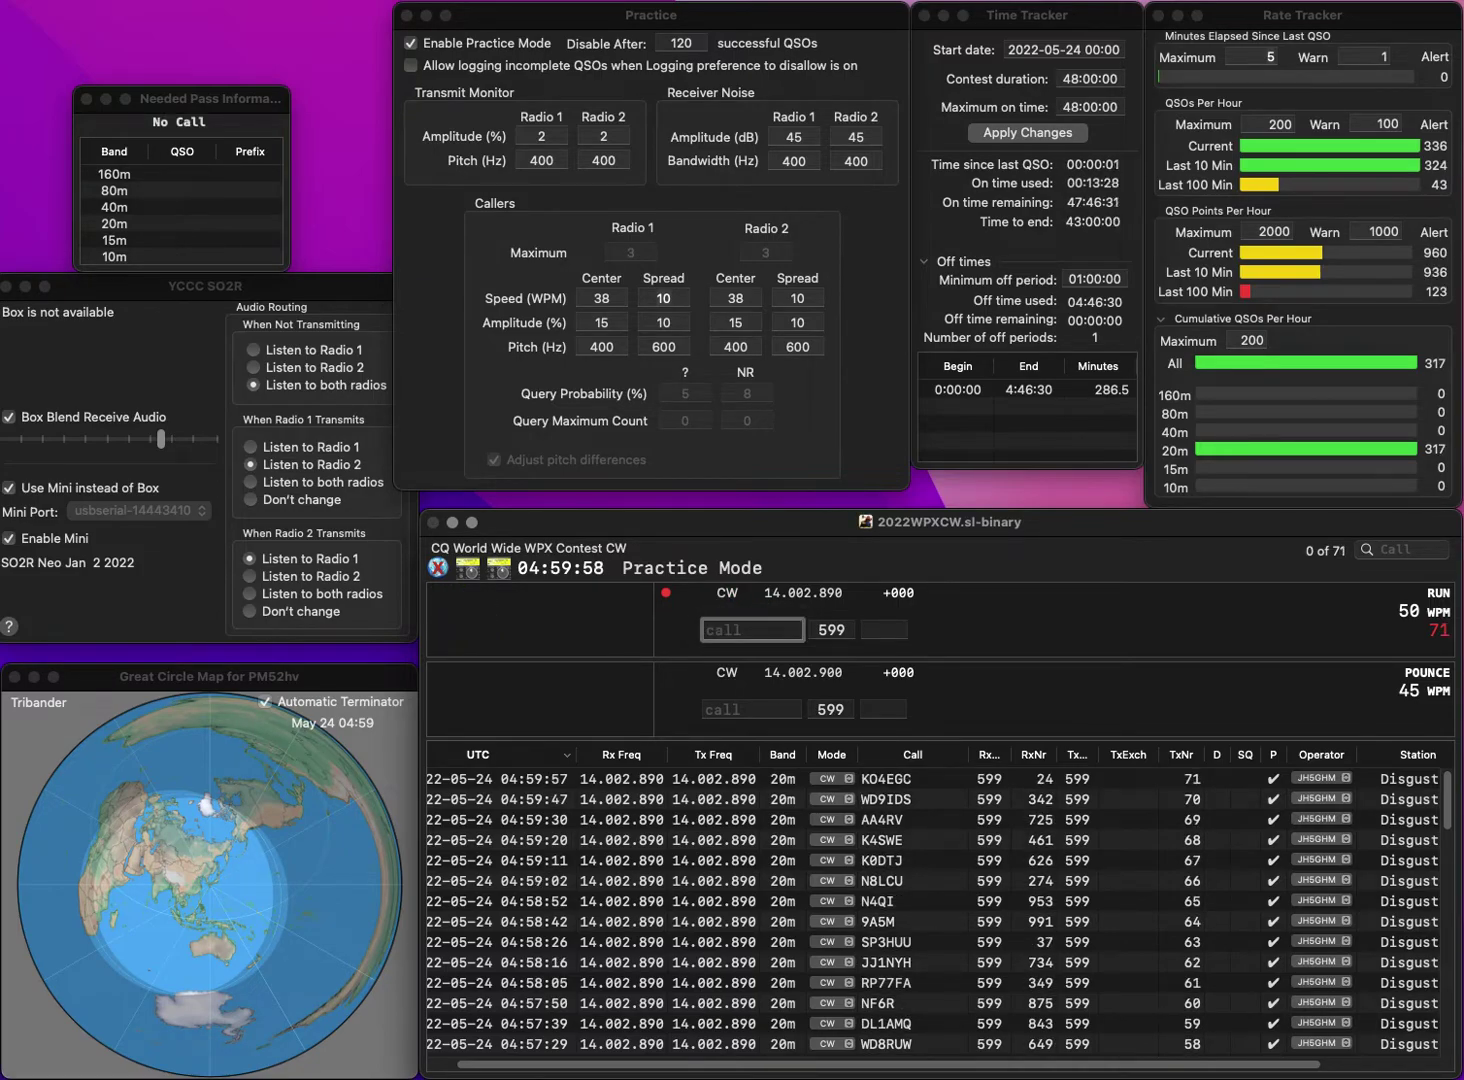
- Log a contact with YT5BOS on the run radio with received number 506
{"action": "type", "text": "YT5B"}
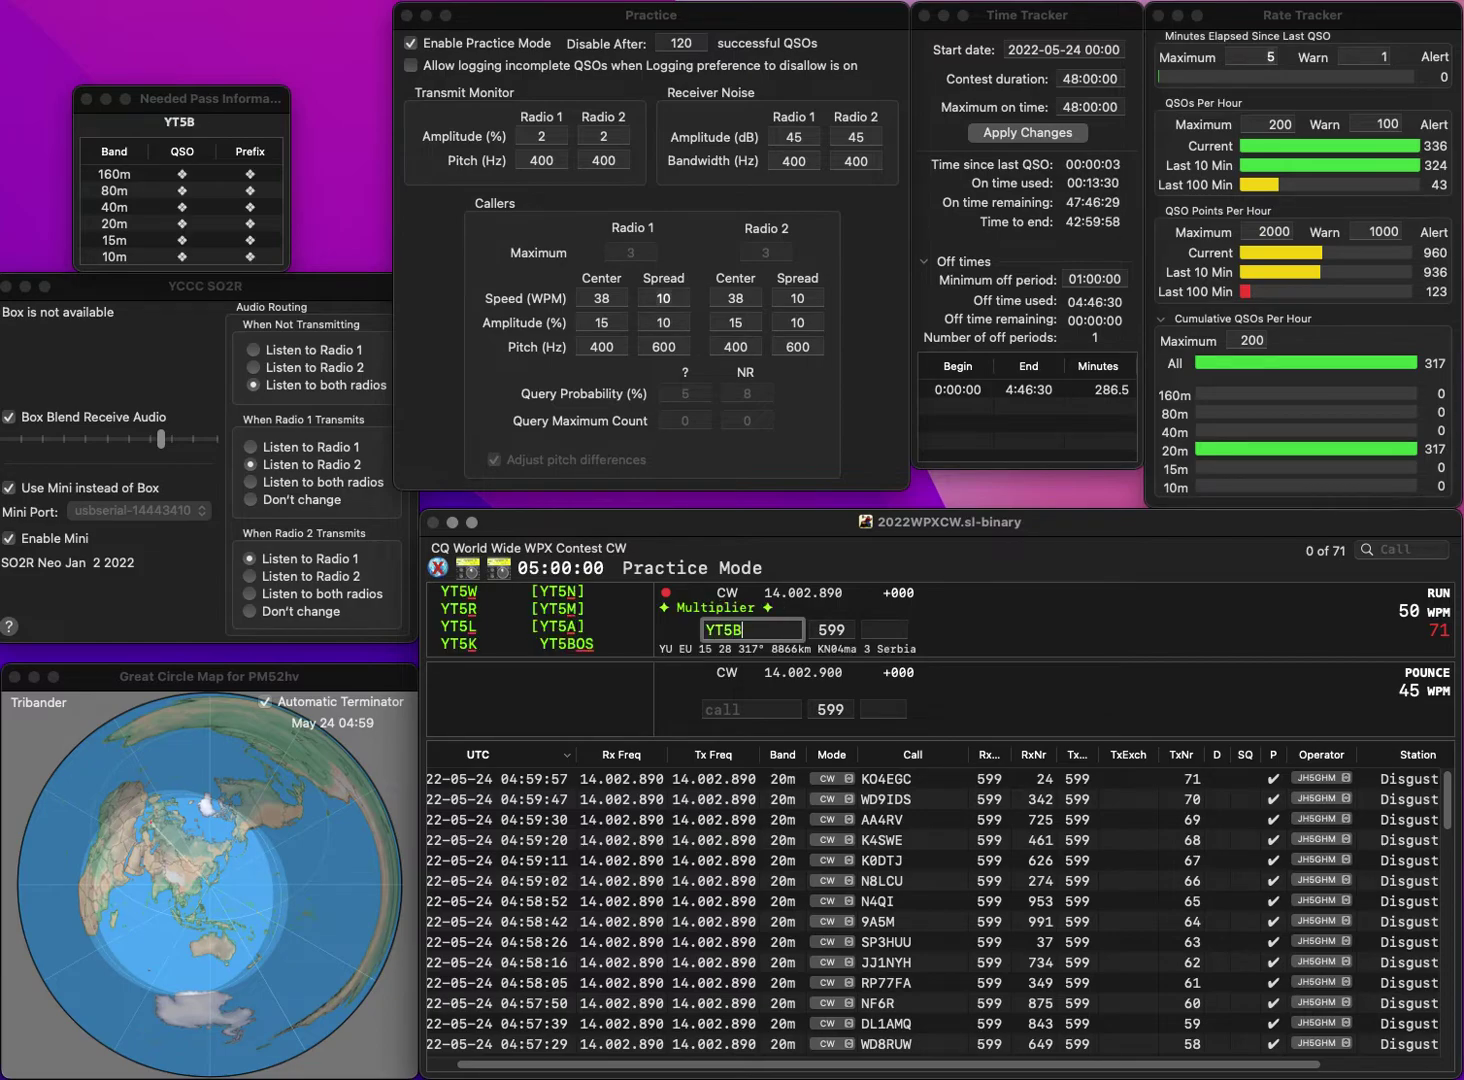
{"action": "type", "text": "OS"}
{"action": "key", "text": "Return"}
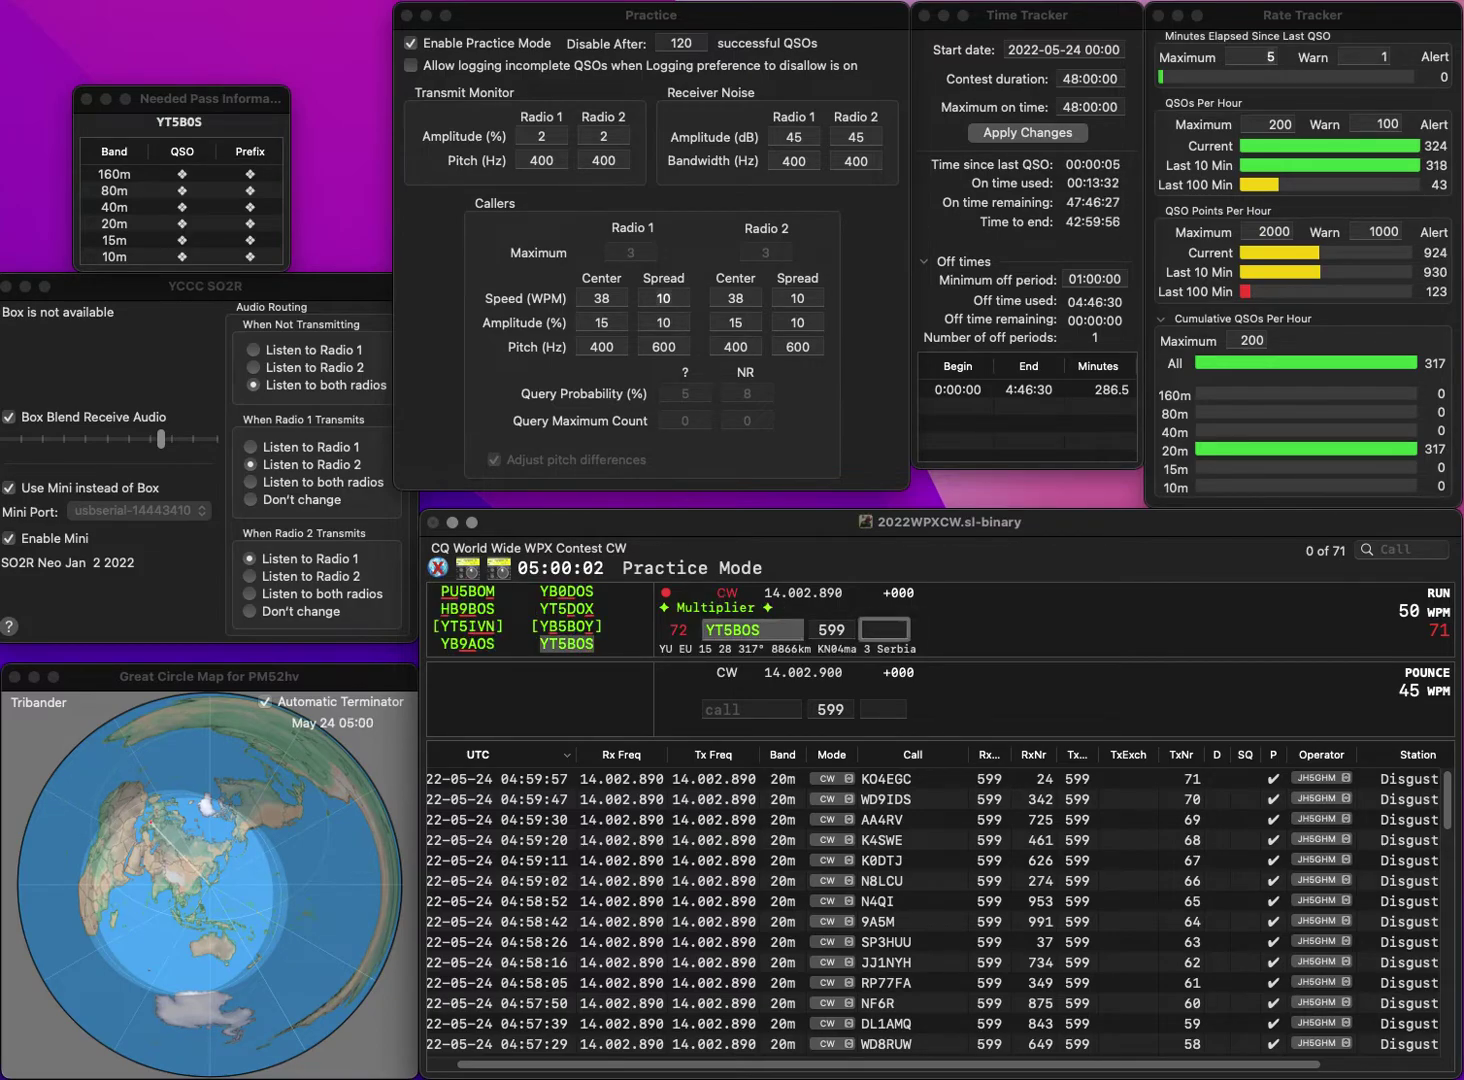
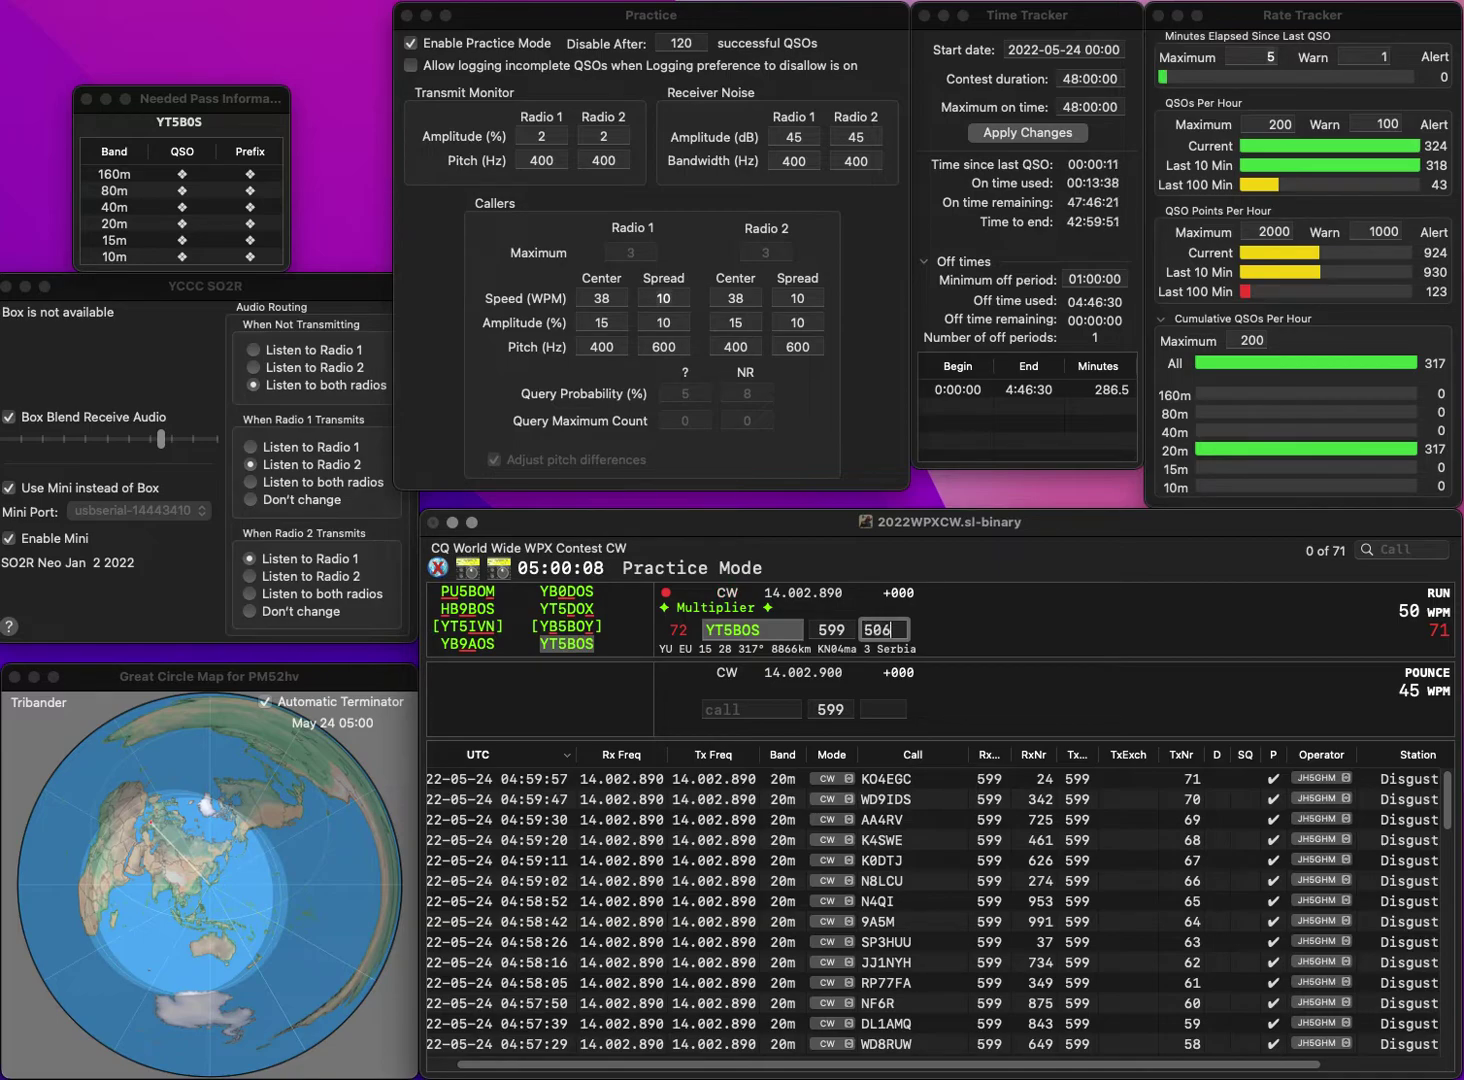
{"action": "key", "text": "Return"}
{"action": "type", "text": "KM"}
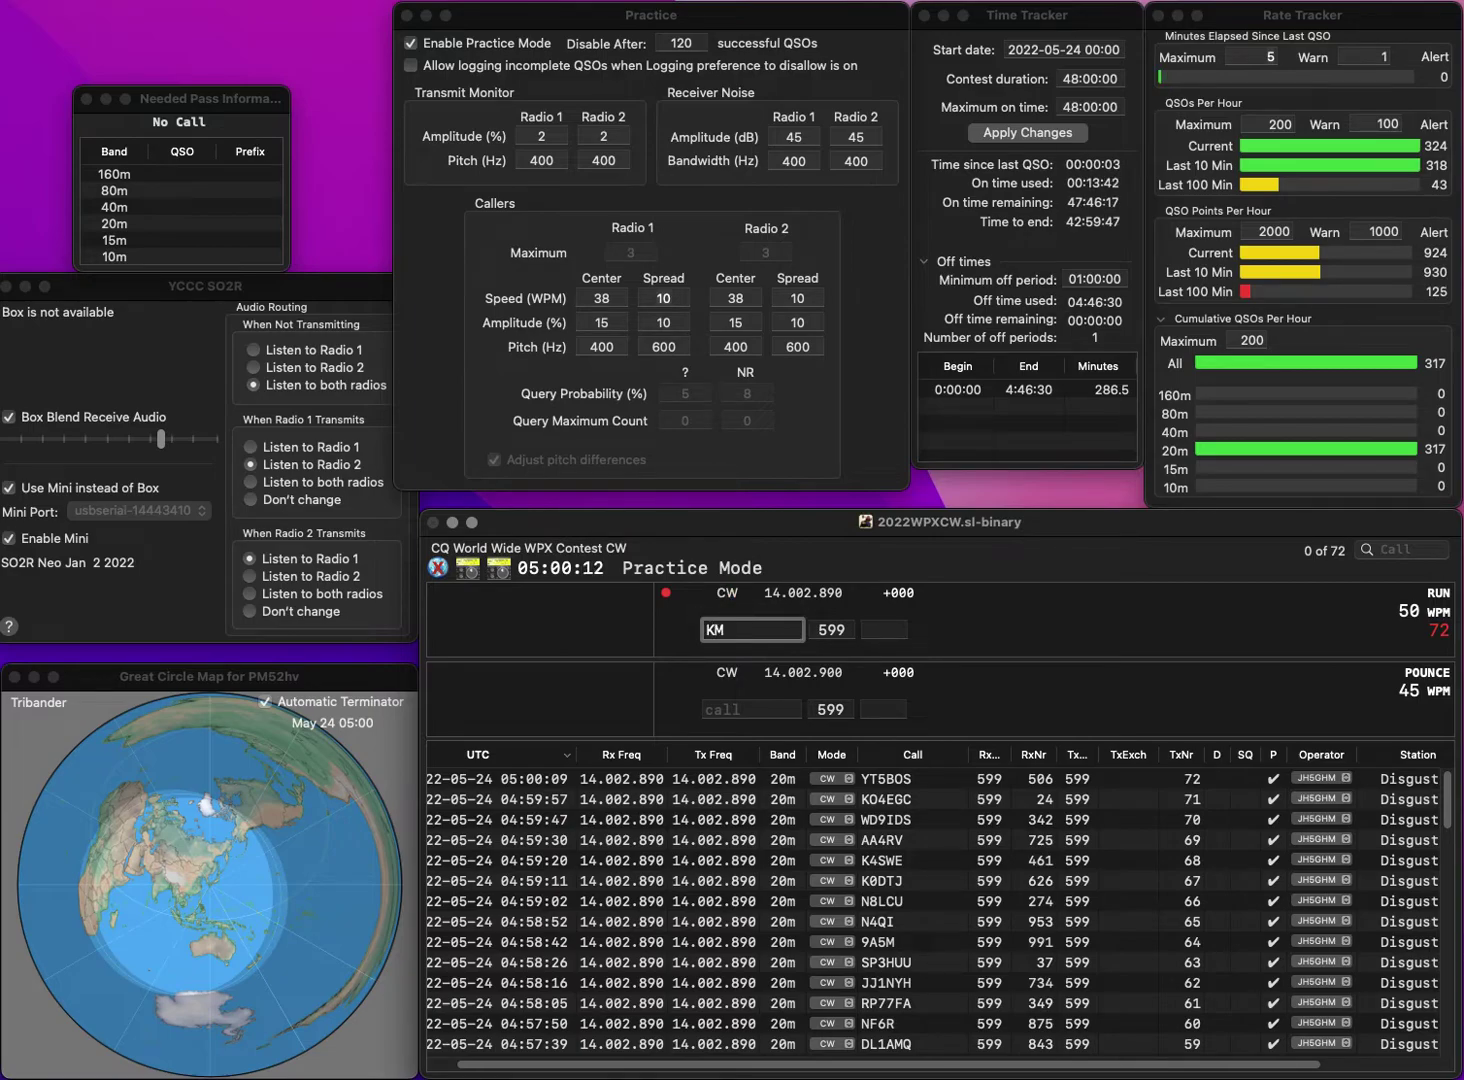
{"action": "type", "text": "5R"}
{"action": "key", "text": "Return"}
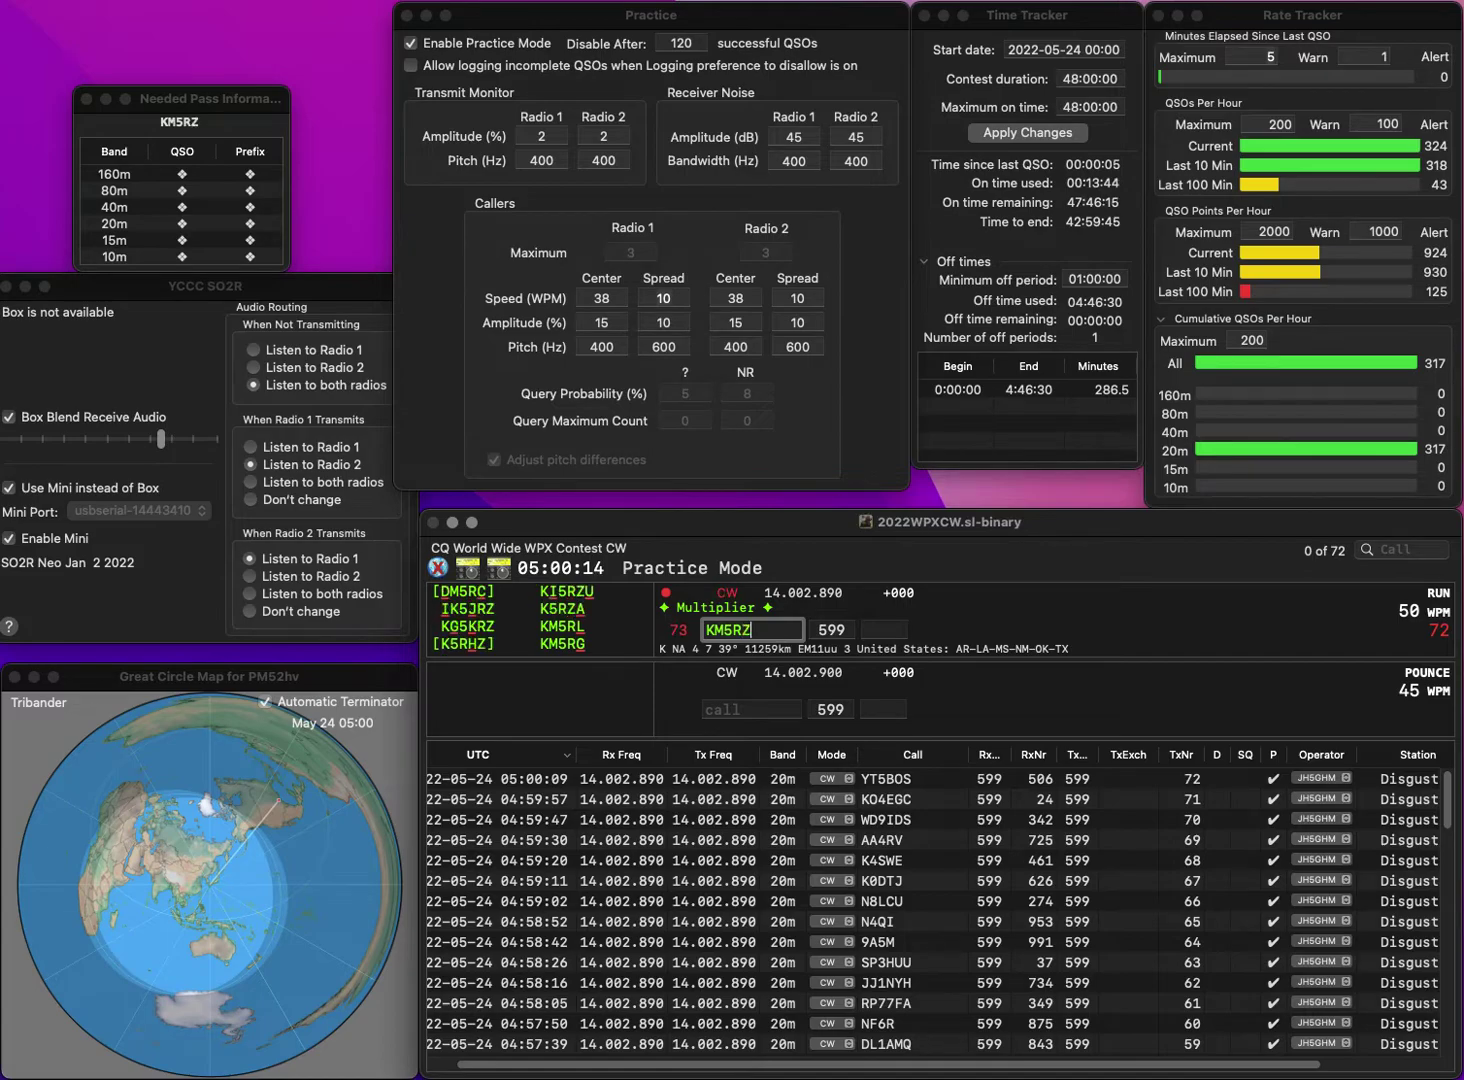
{"action": "type", "text": "G"}
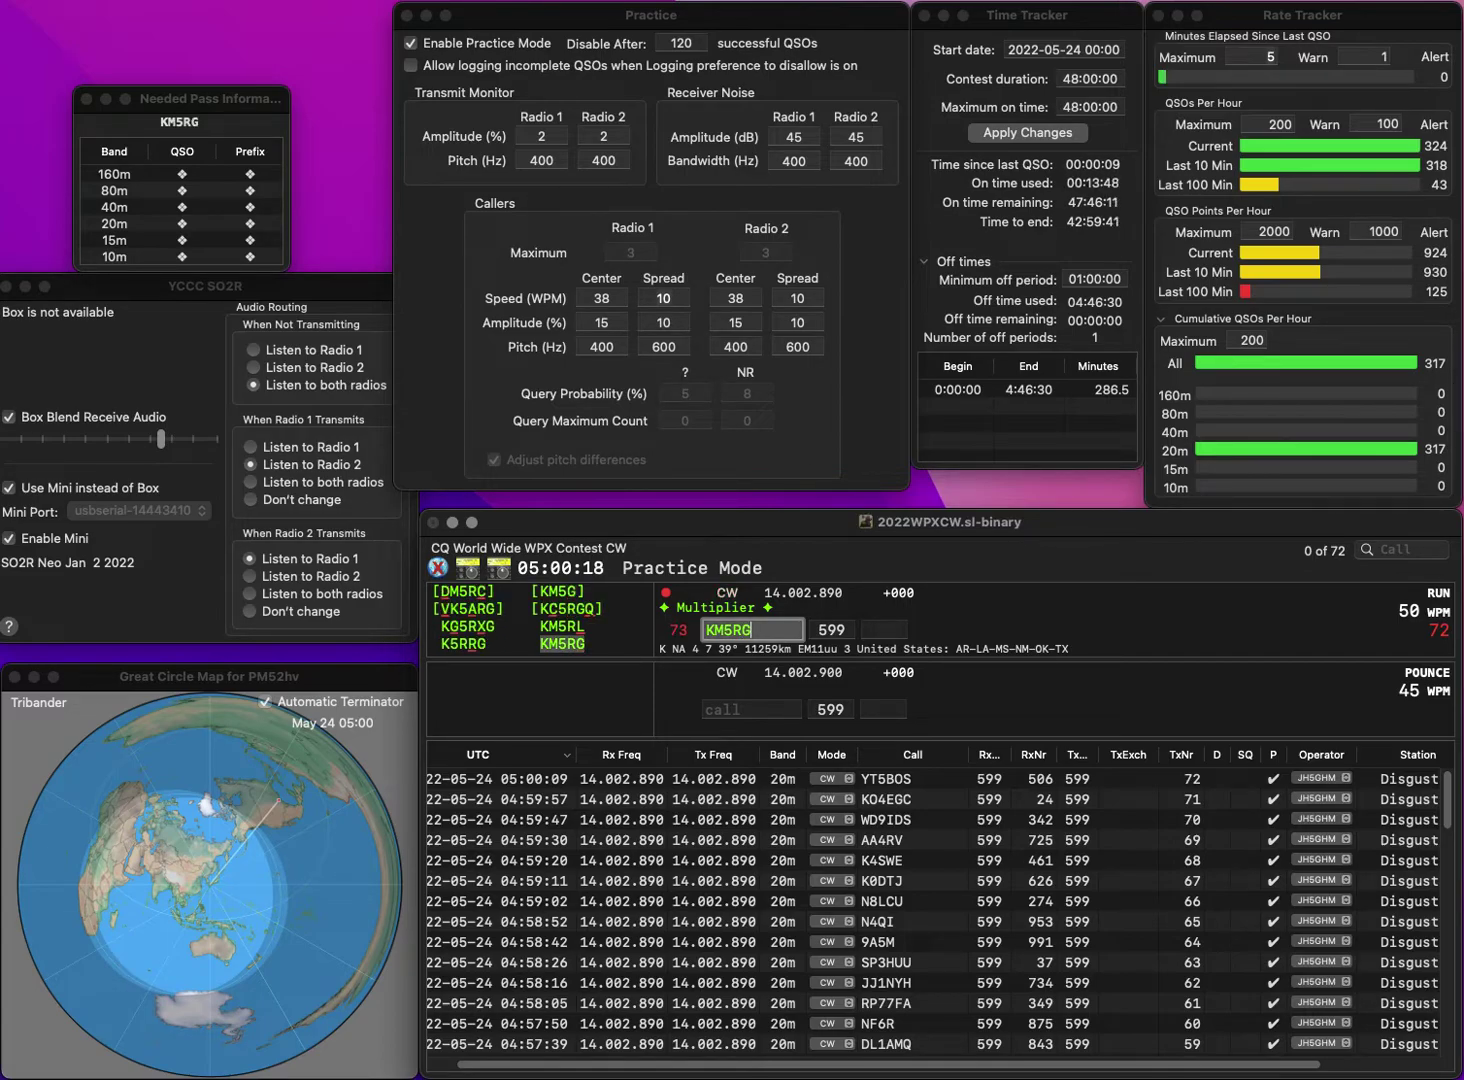
{"action": "key", "text": "Tab"}
{"action": "type", "text": "87"}
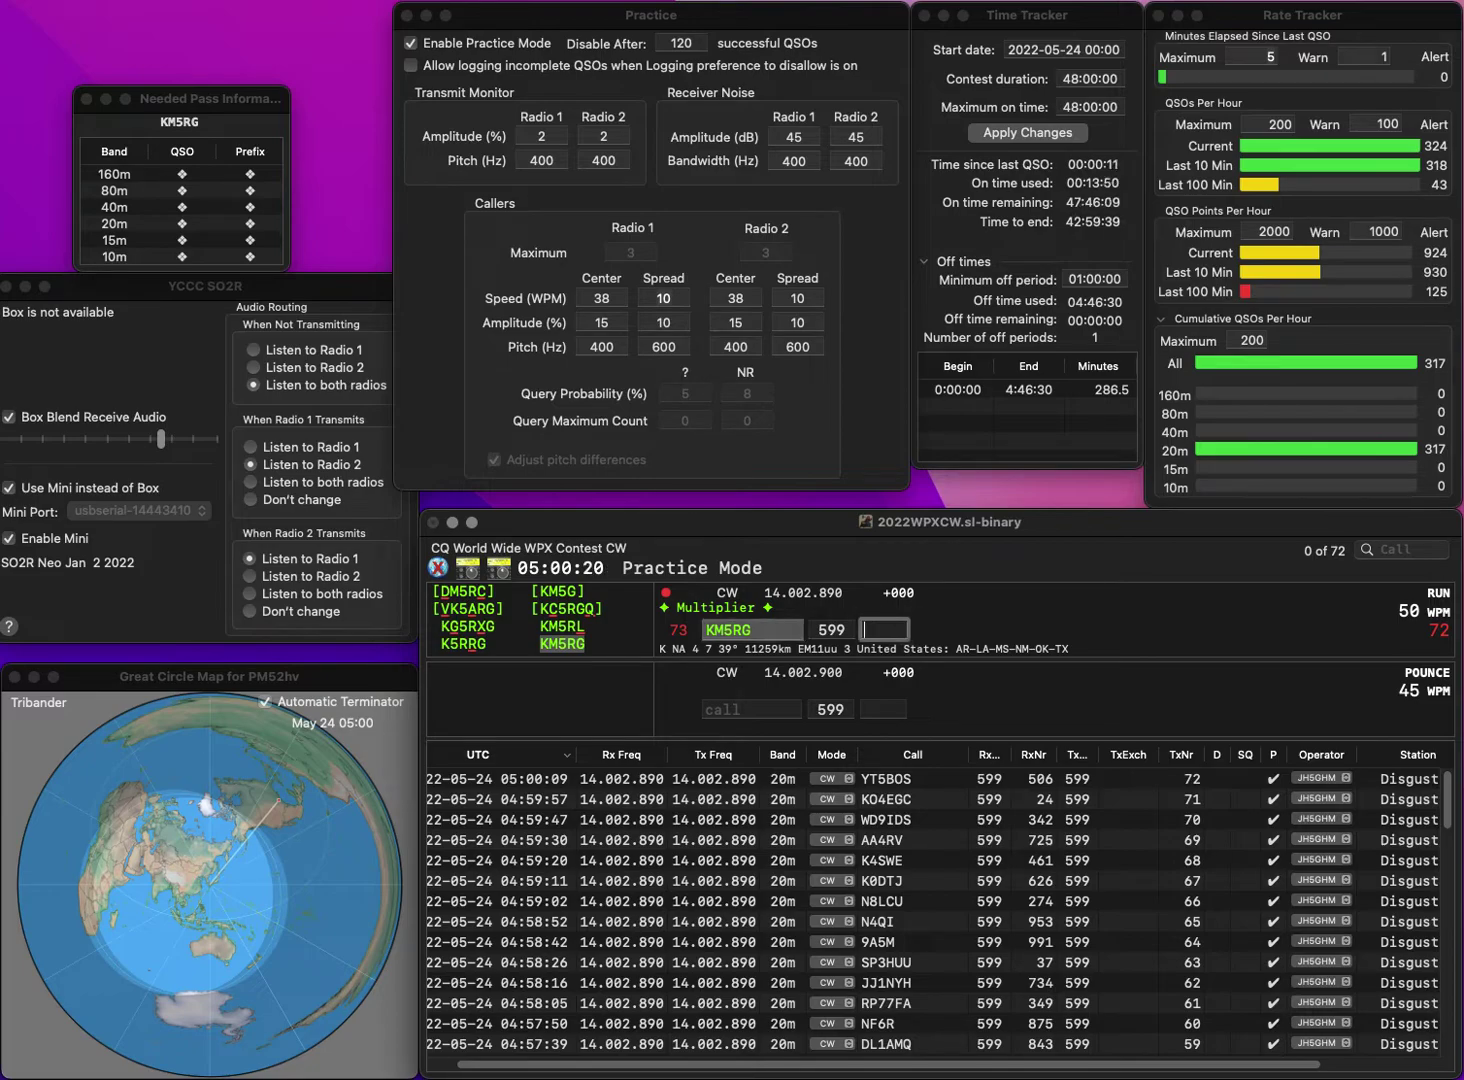
{"action": "type", "text": "0"}
{"action": "key", "text": "Return"}
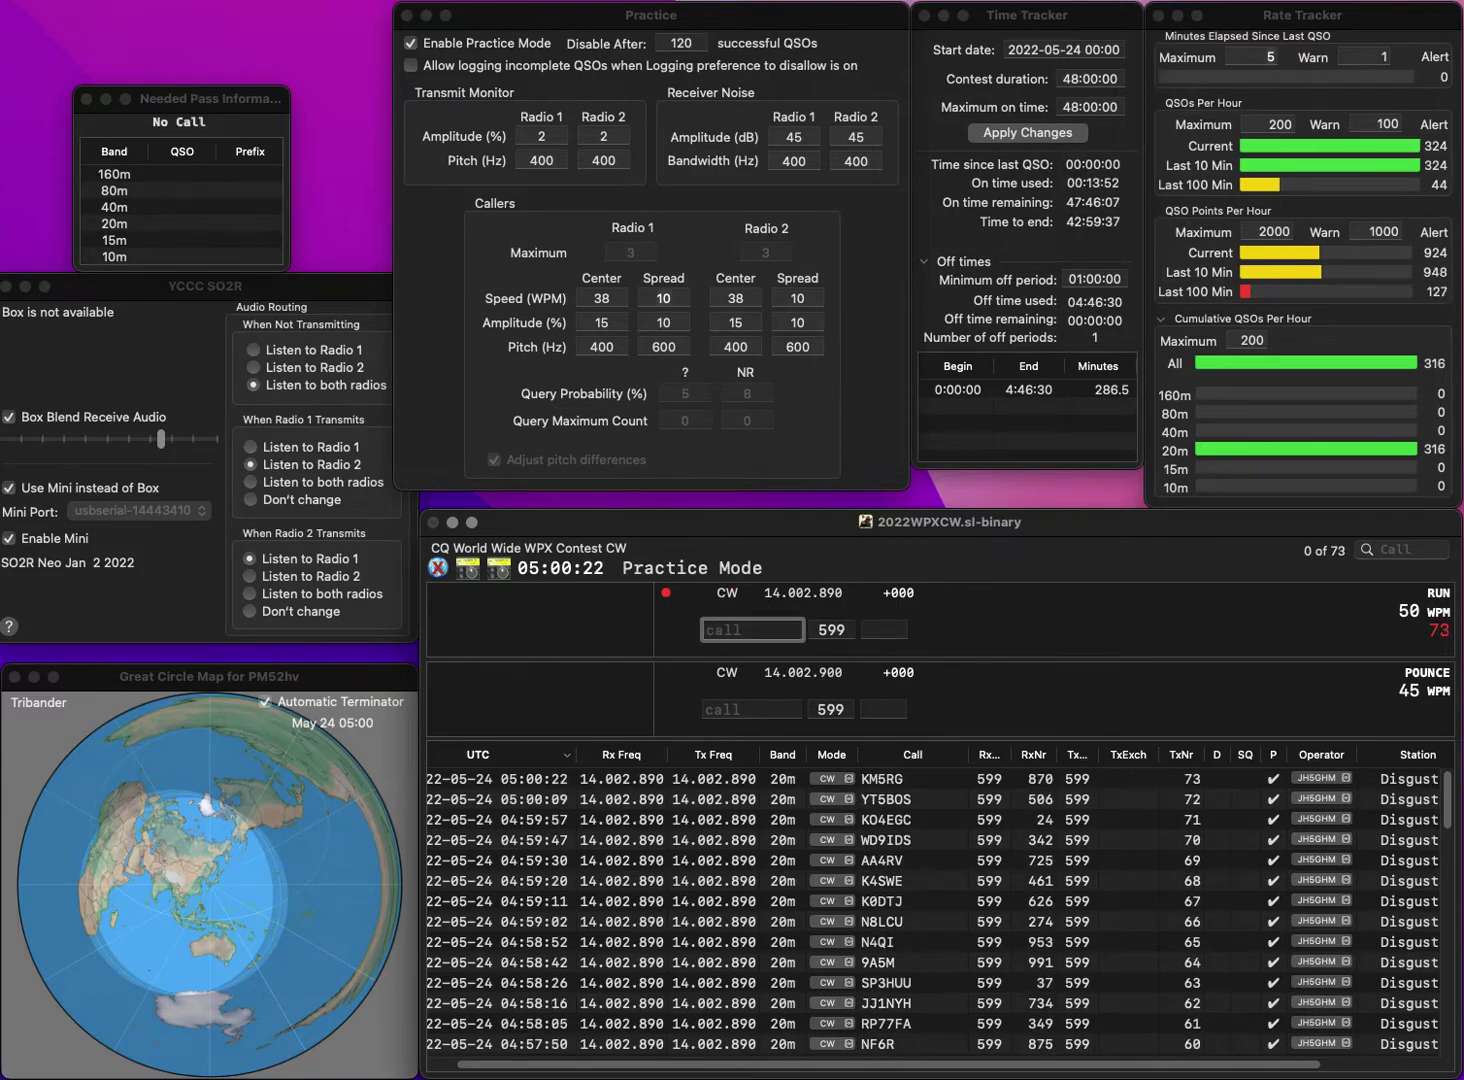
{"action": "type", "text": "8"}
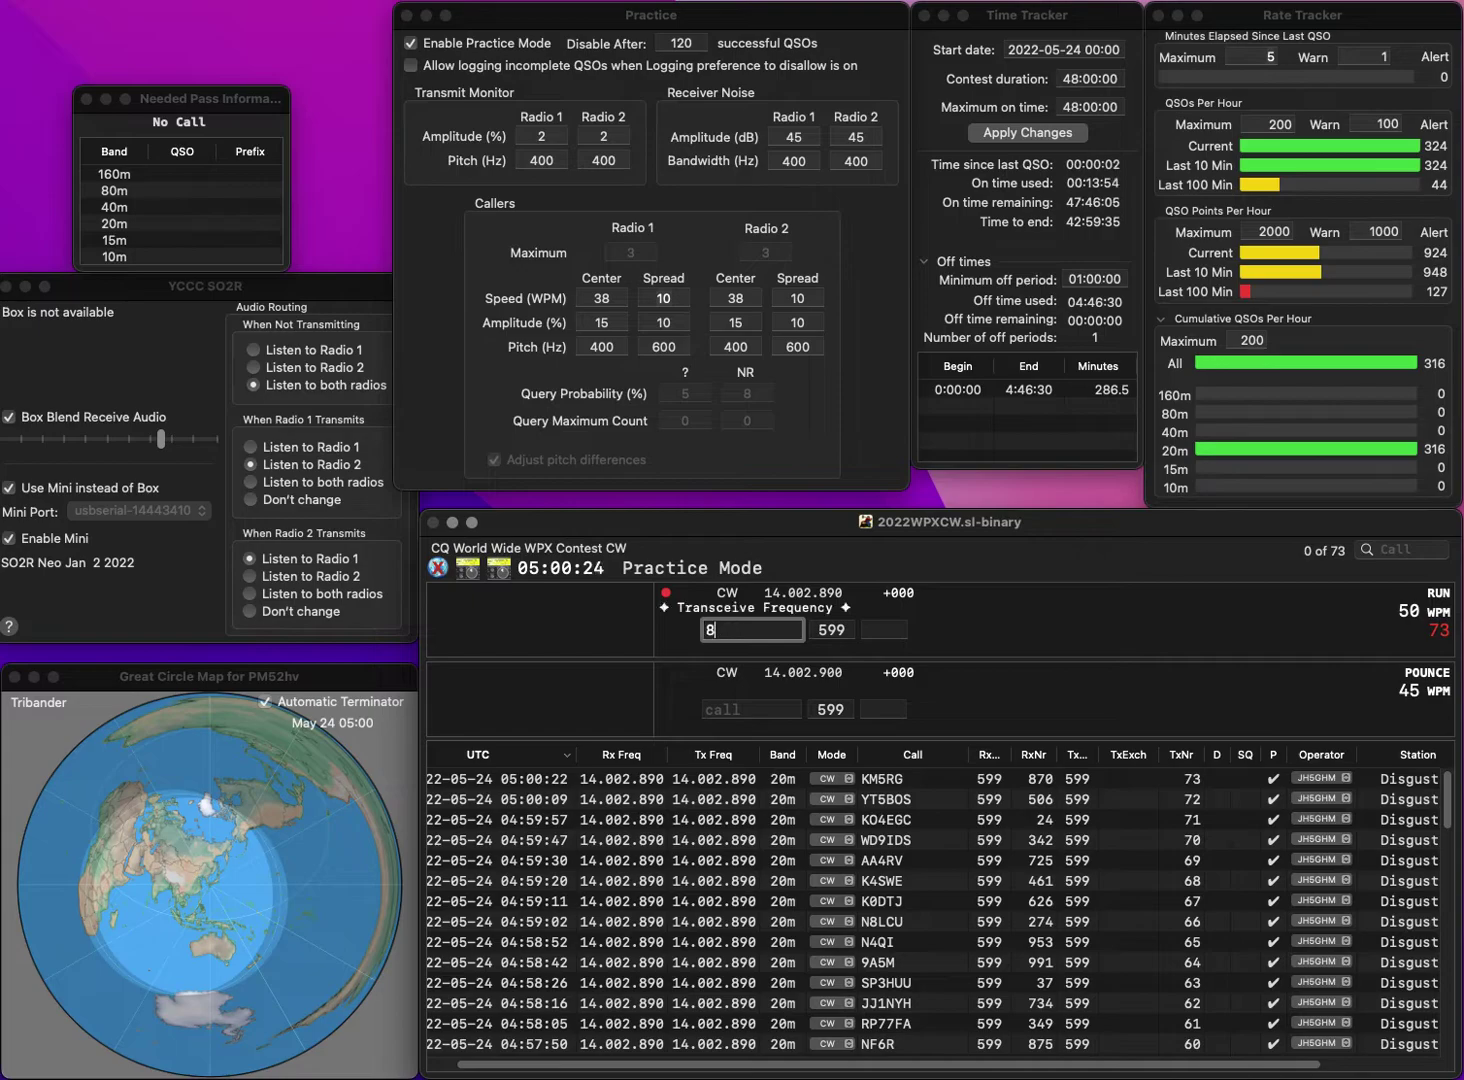
{"action": "type", "text": "JB"}
{"action": "key", "text": "Left"}
{"action": "key", "text": "Left"}
{"action": "key", "text": "Left"}
{"action": "type", "text": "IZ"}
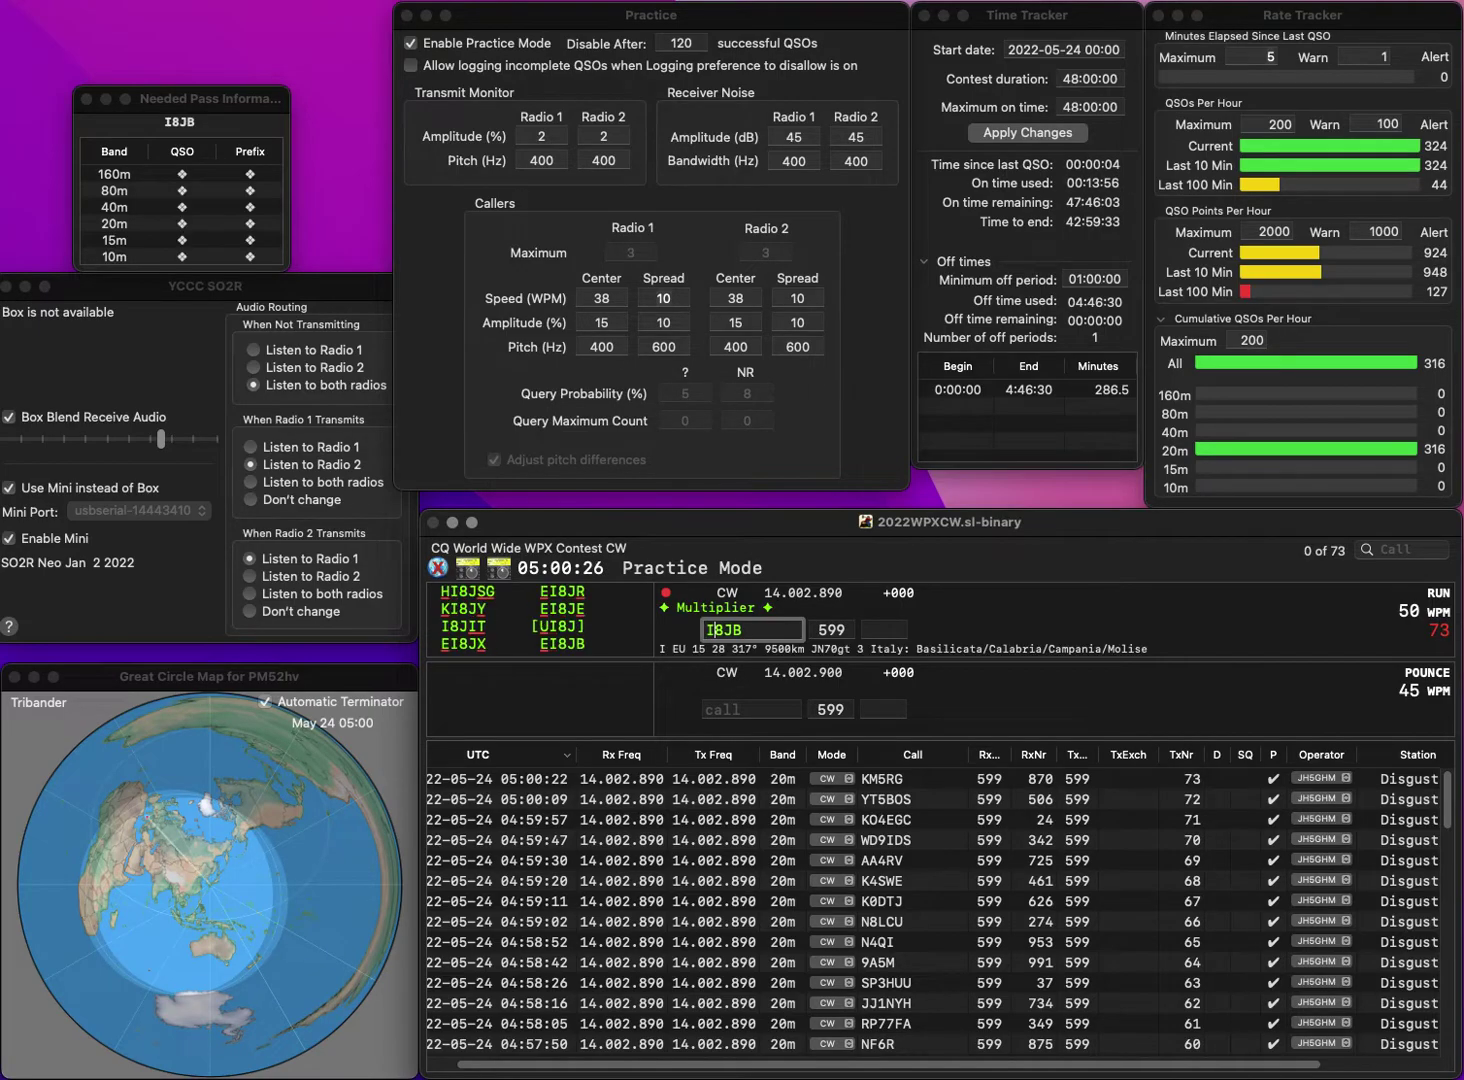
{"action": "key", "text": "End"}
{"action": "key", "text": "BackSpace"}
{"action": "key", "text": "BackSpace"}
{"action": "type", "text": "WD"}
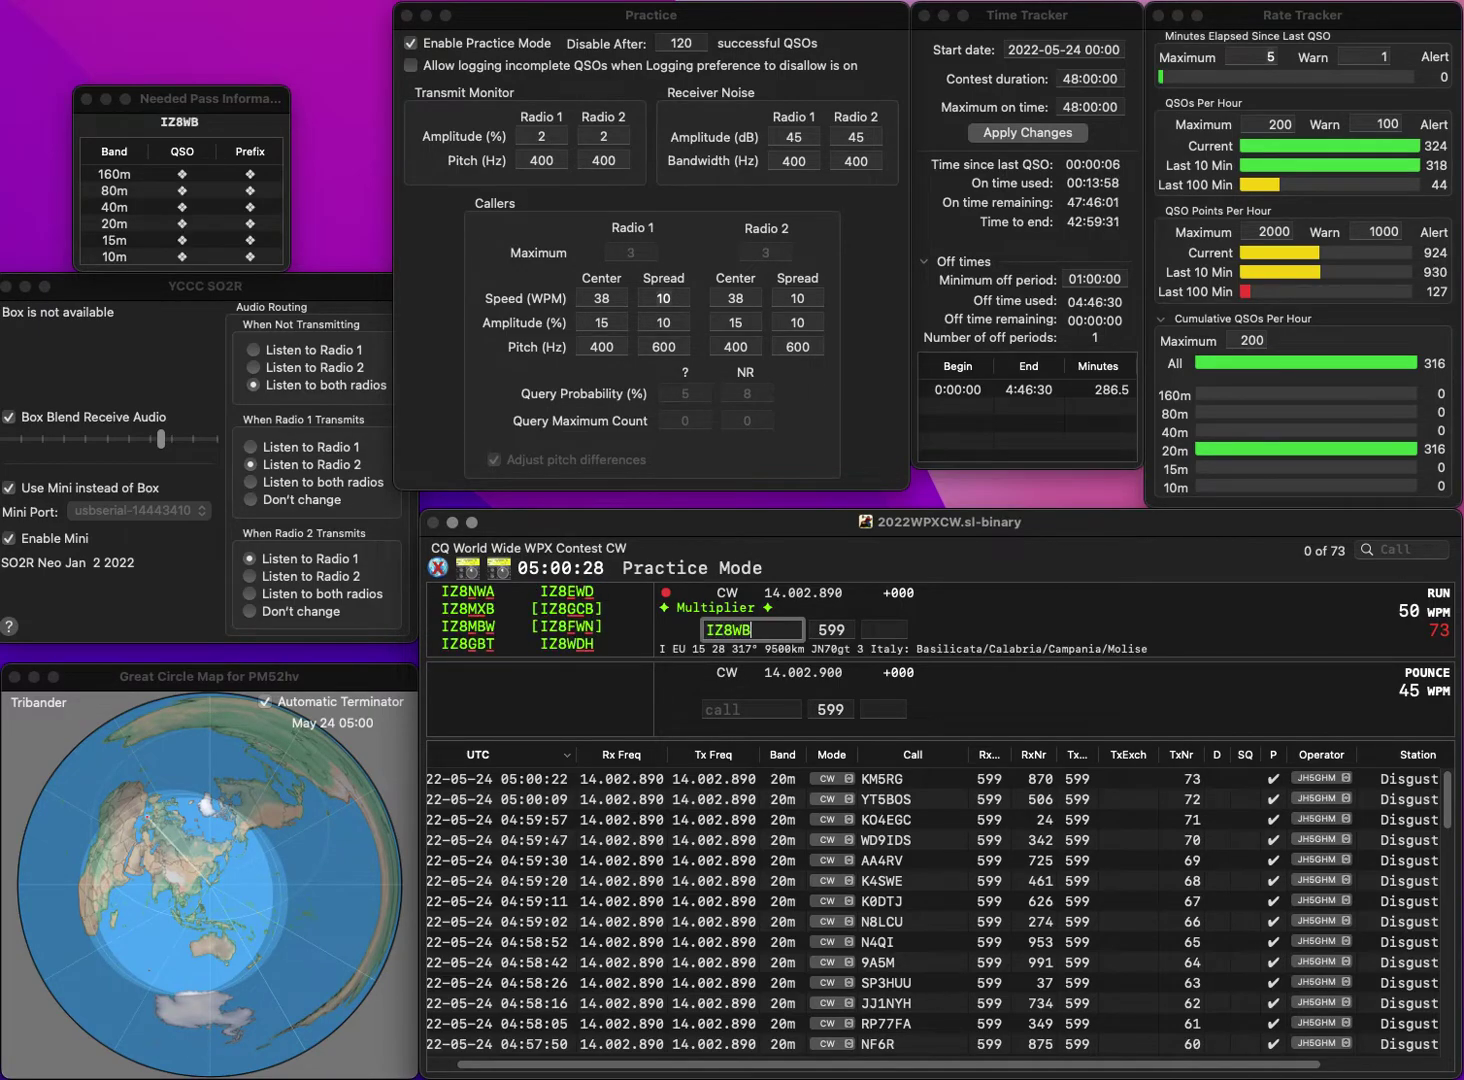
{"action": "type", "text": "H"}
{"action": "key", "text": "Return"}
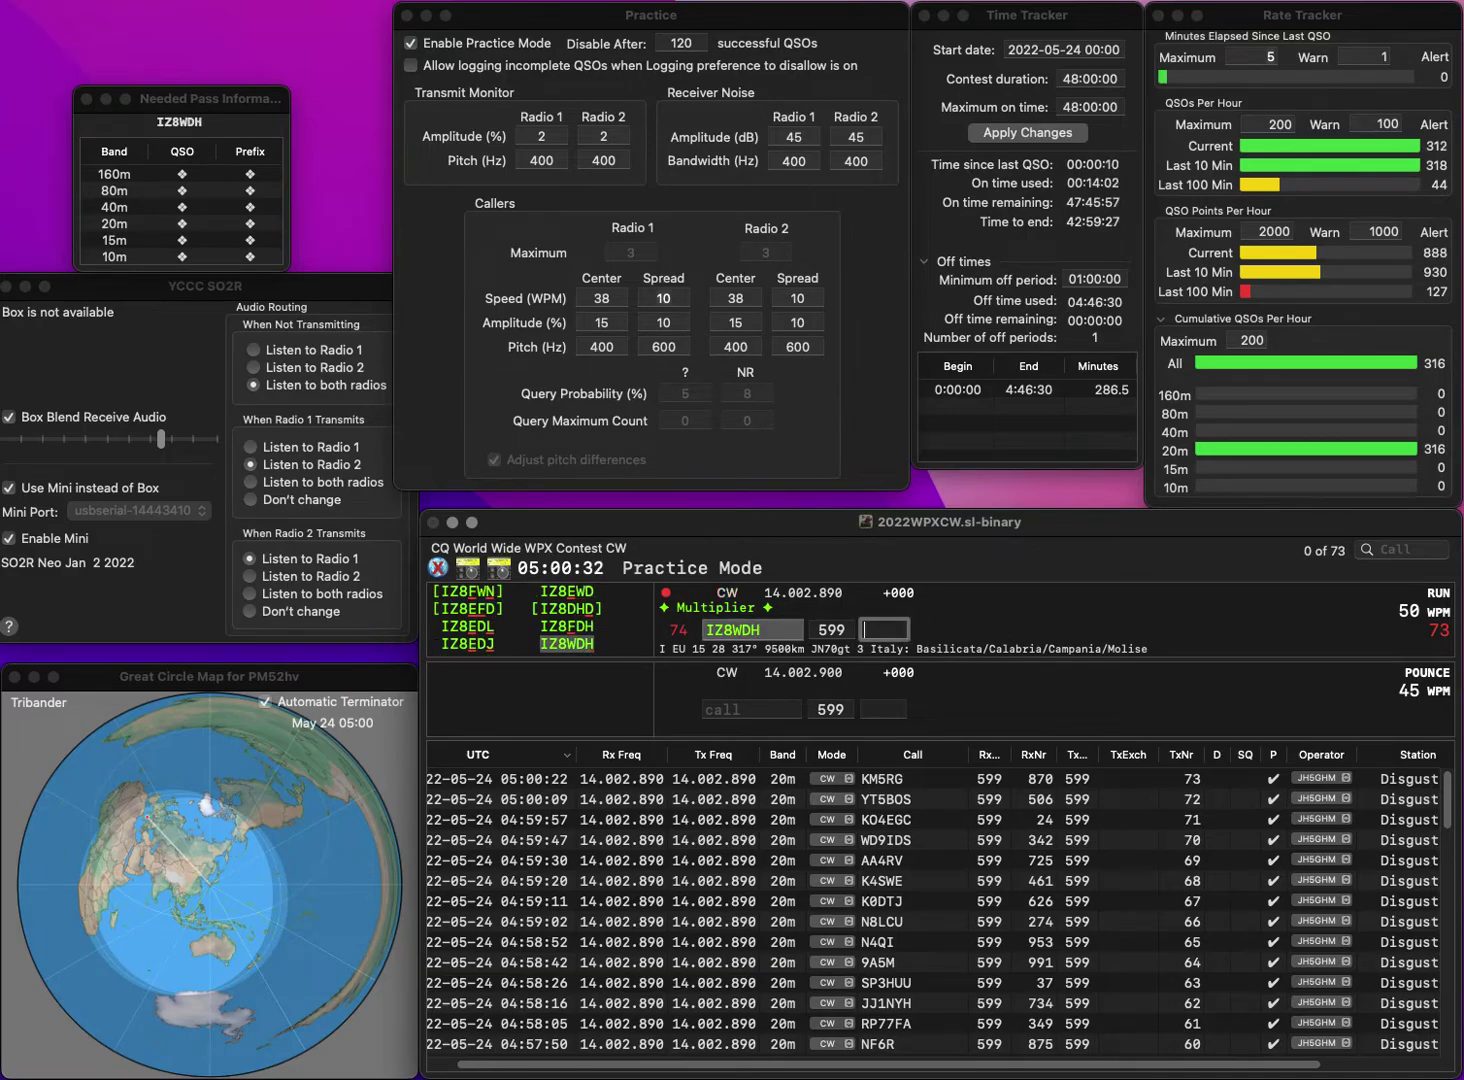
{"action": "type", "text": "410"}
{"action": "key", "text": "Return"}
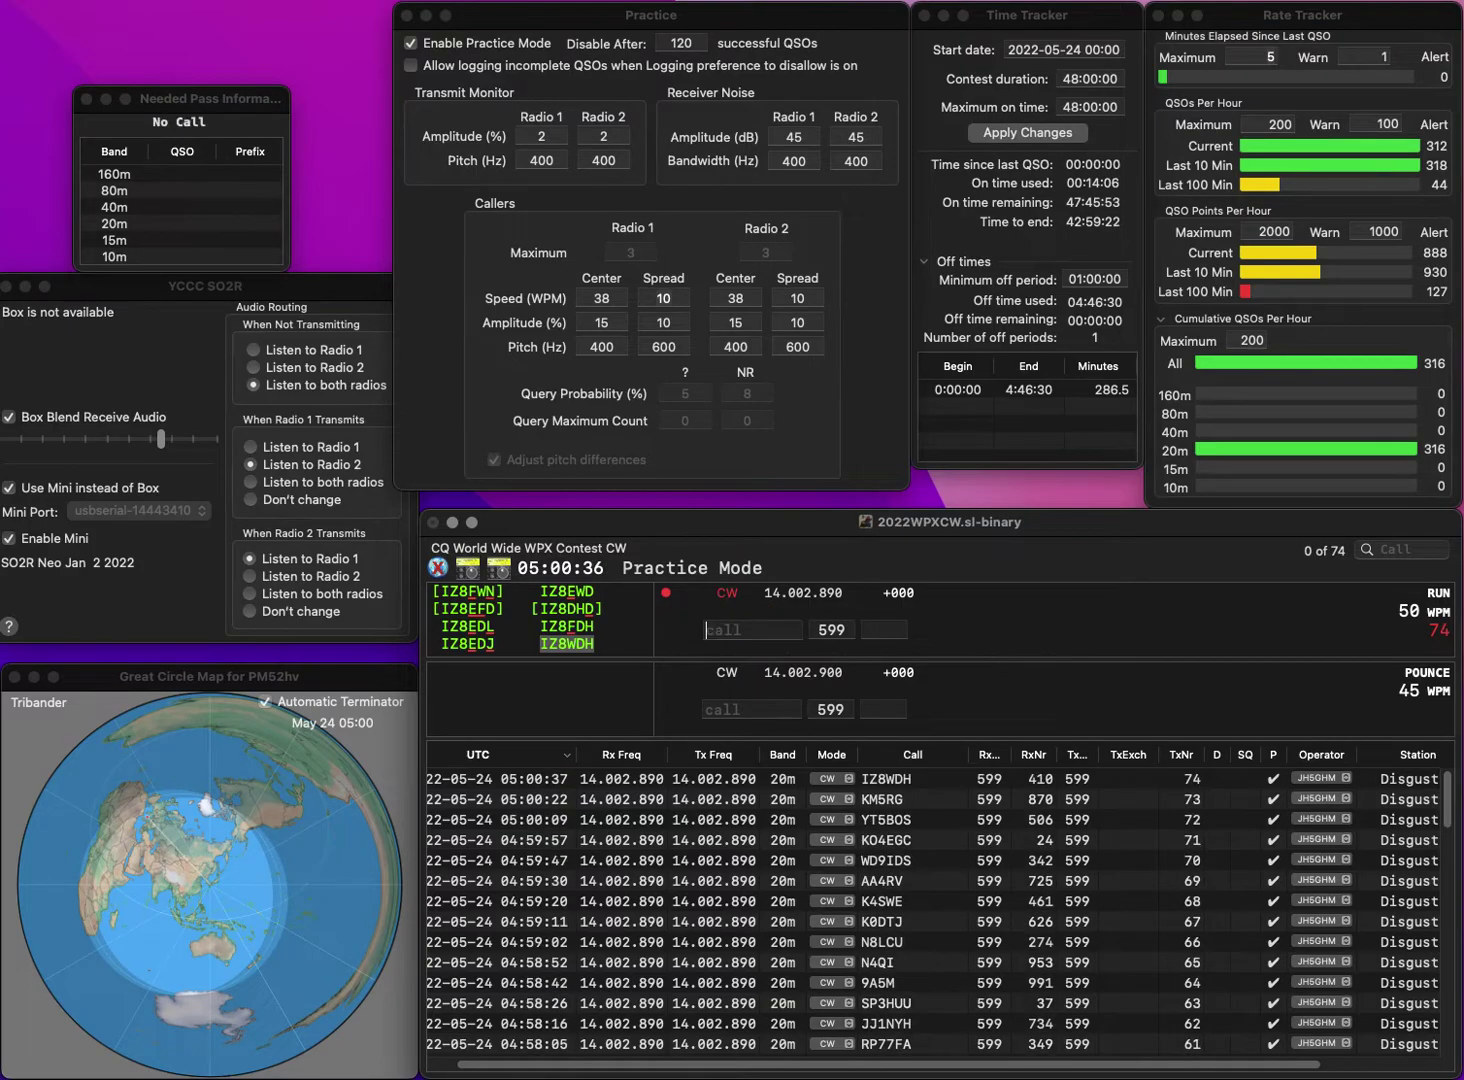
{"action": "type", "text": "IZ6"}
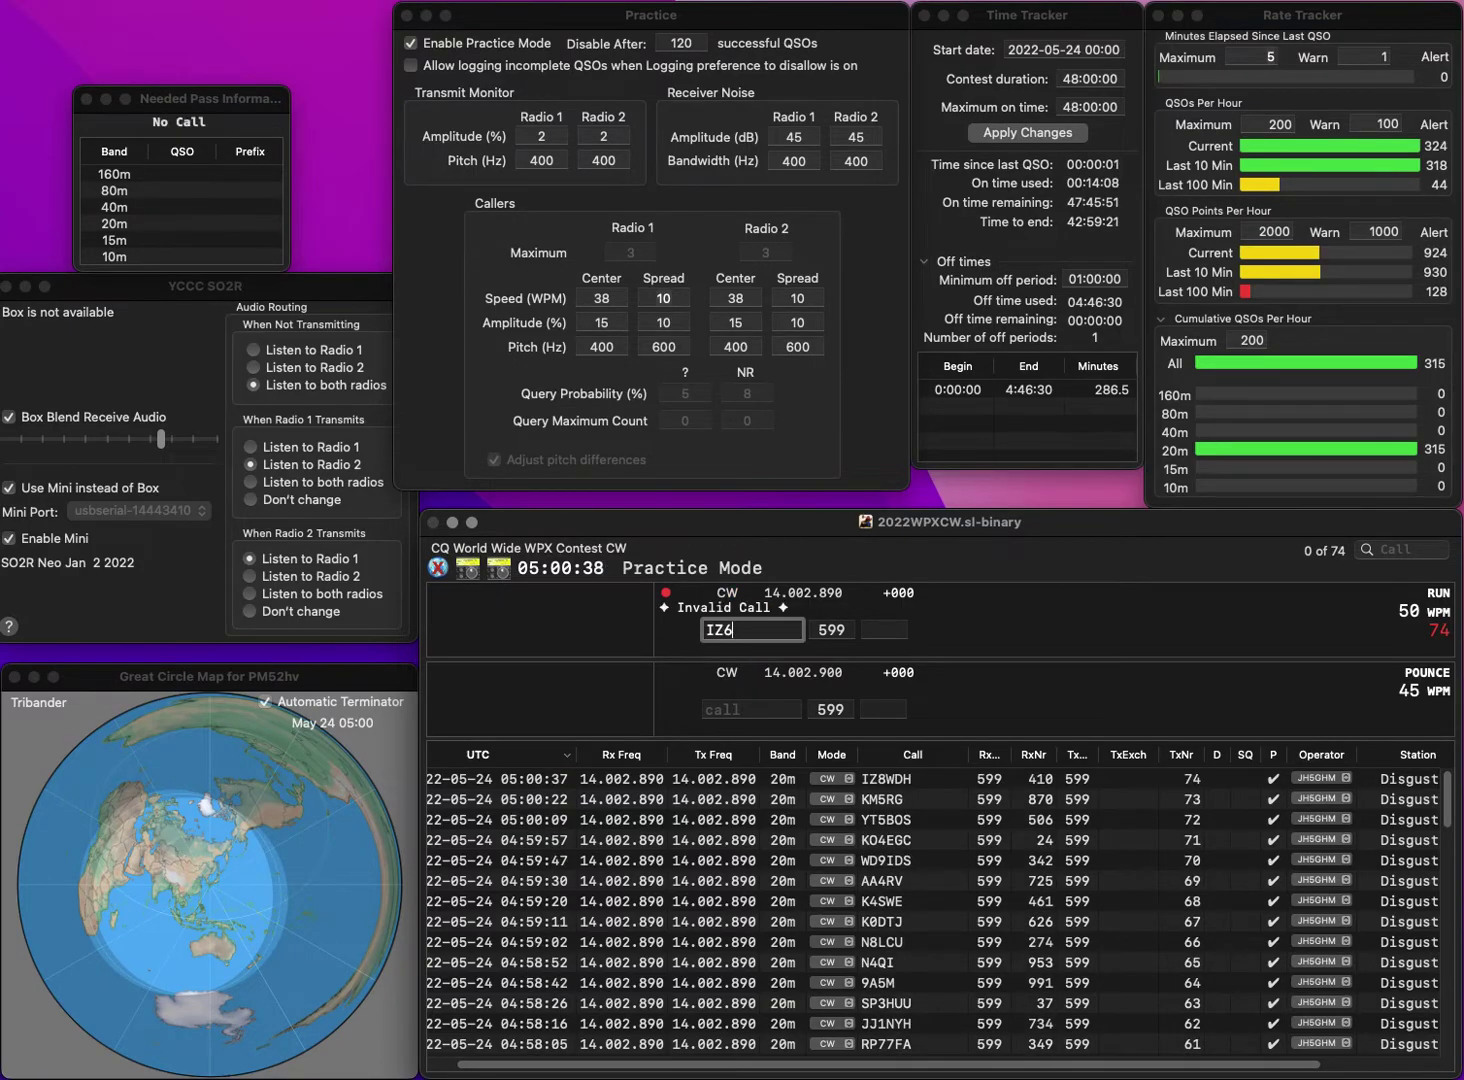
{"action": "type", "text": "FXS"}
{"action": "key", "text": "Return"}
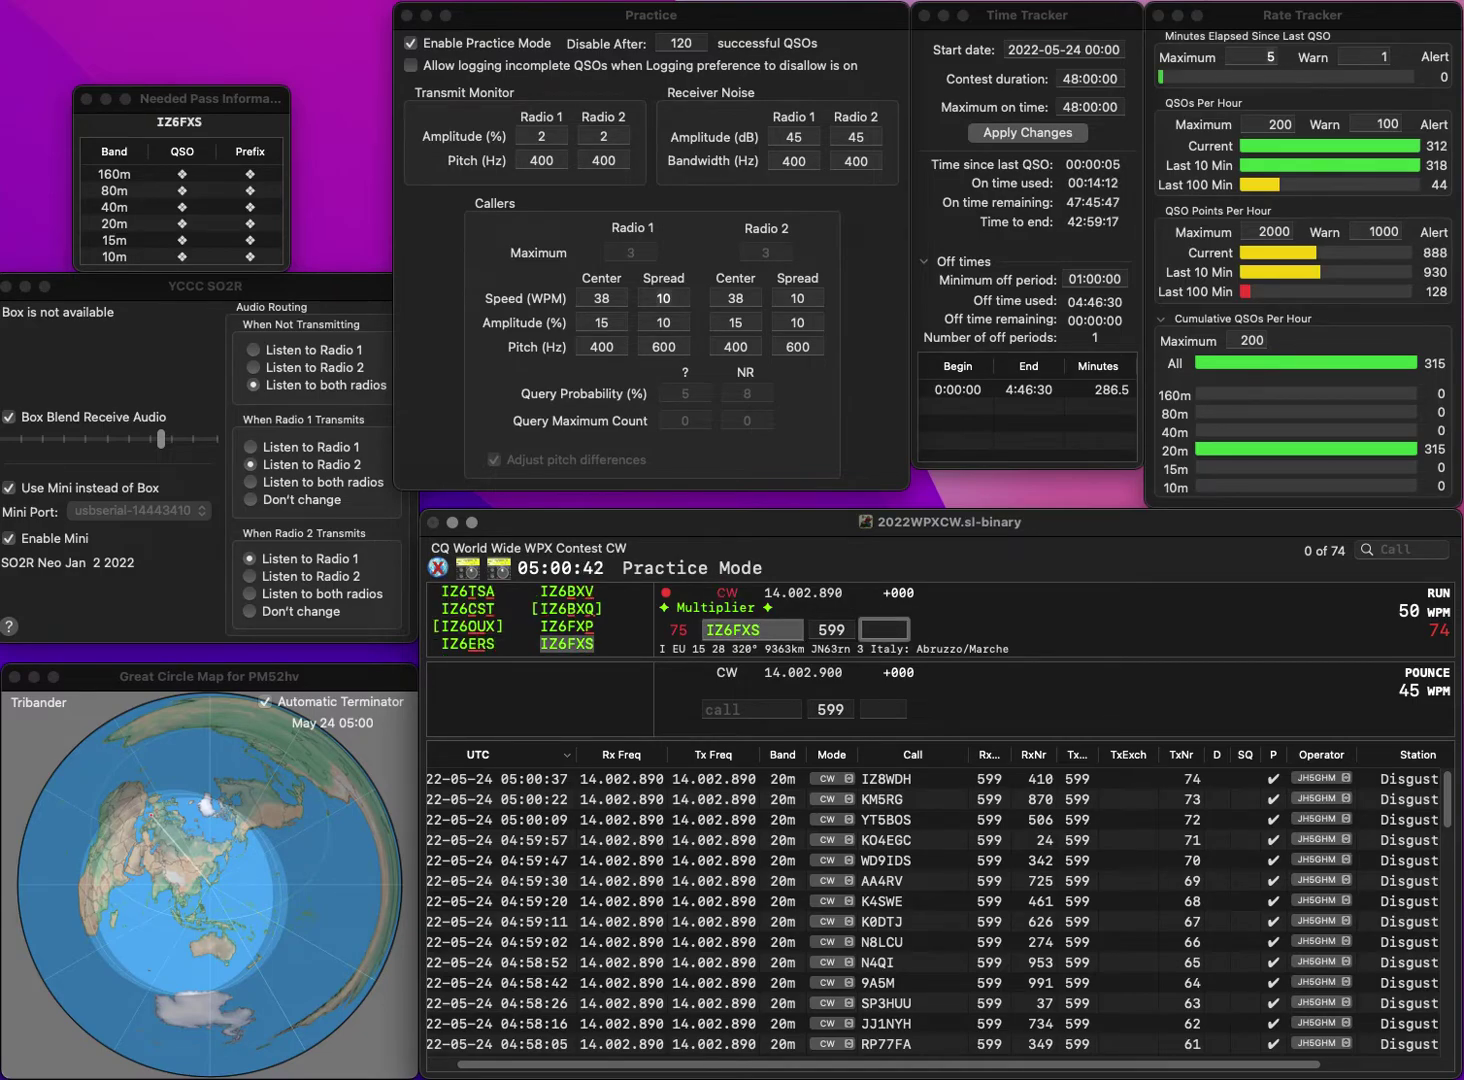
{"action": "type", "text": "514"}
{"action": "key", "text": "Return"}
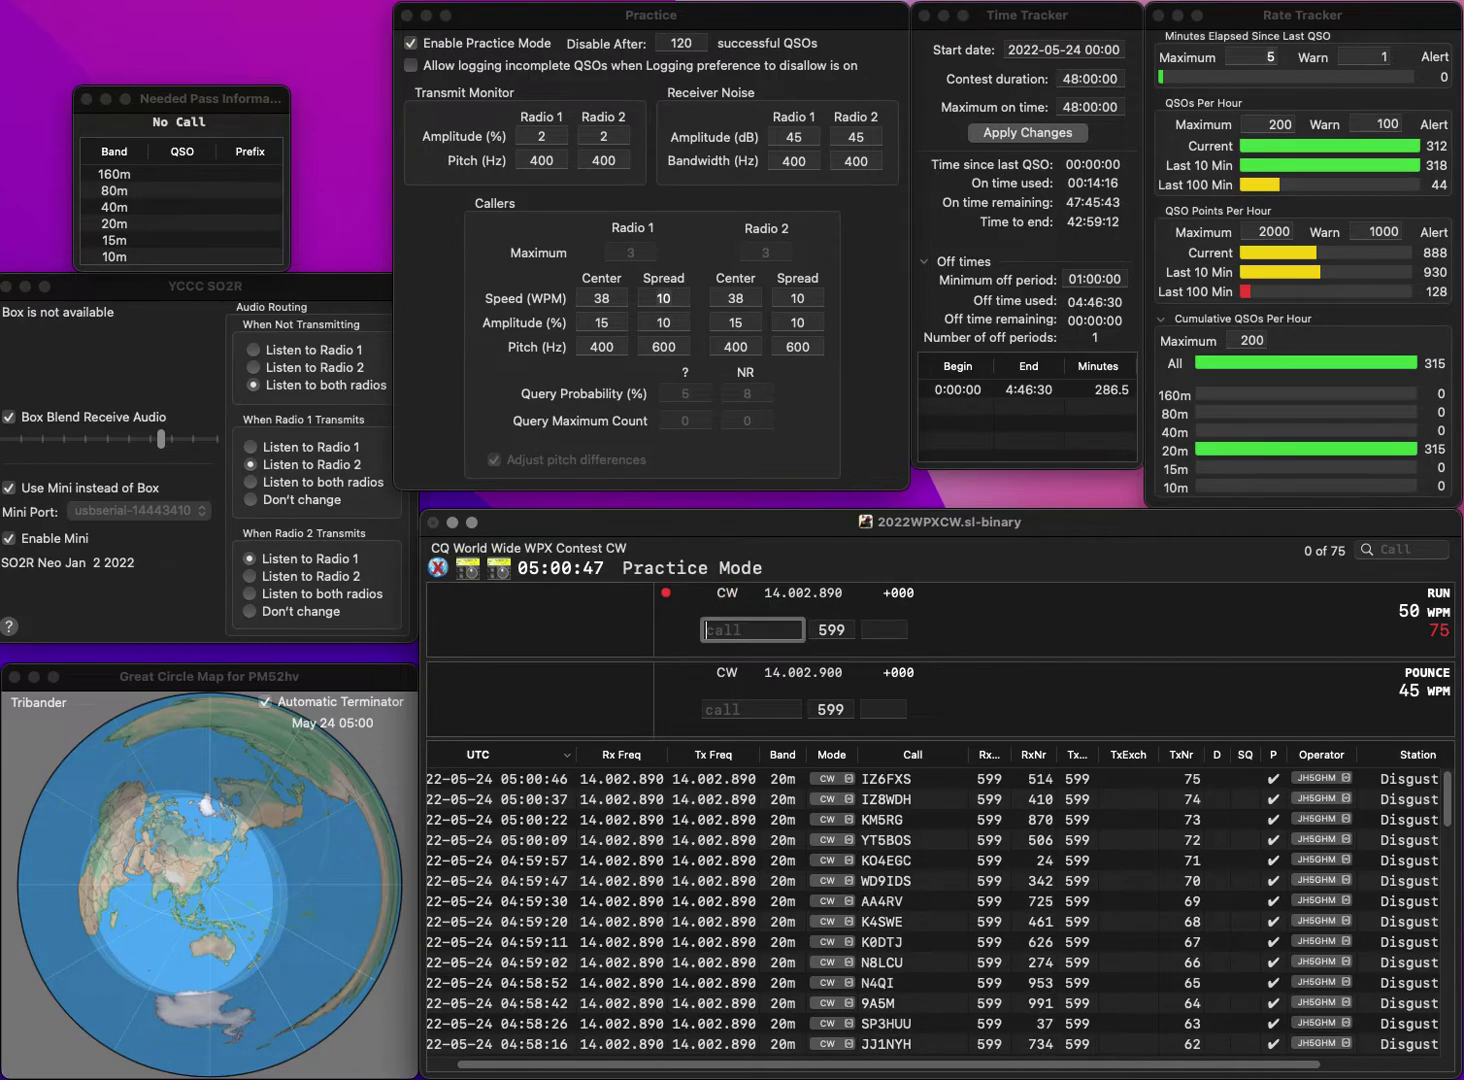
- Log a contact with DL1IAO on the run radio with received number 935
{"action": "type", "text": "DL1IAO"}
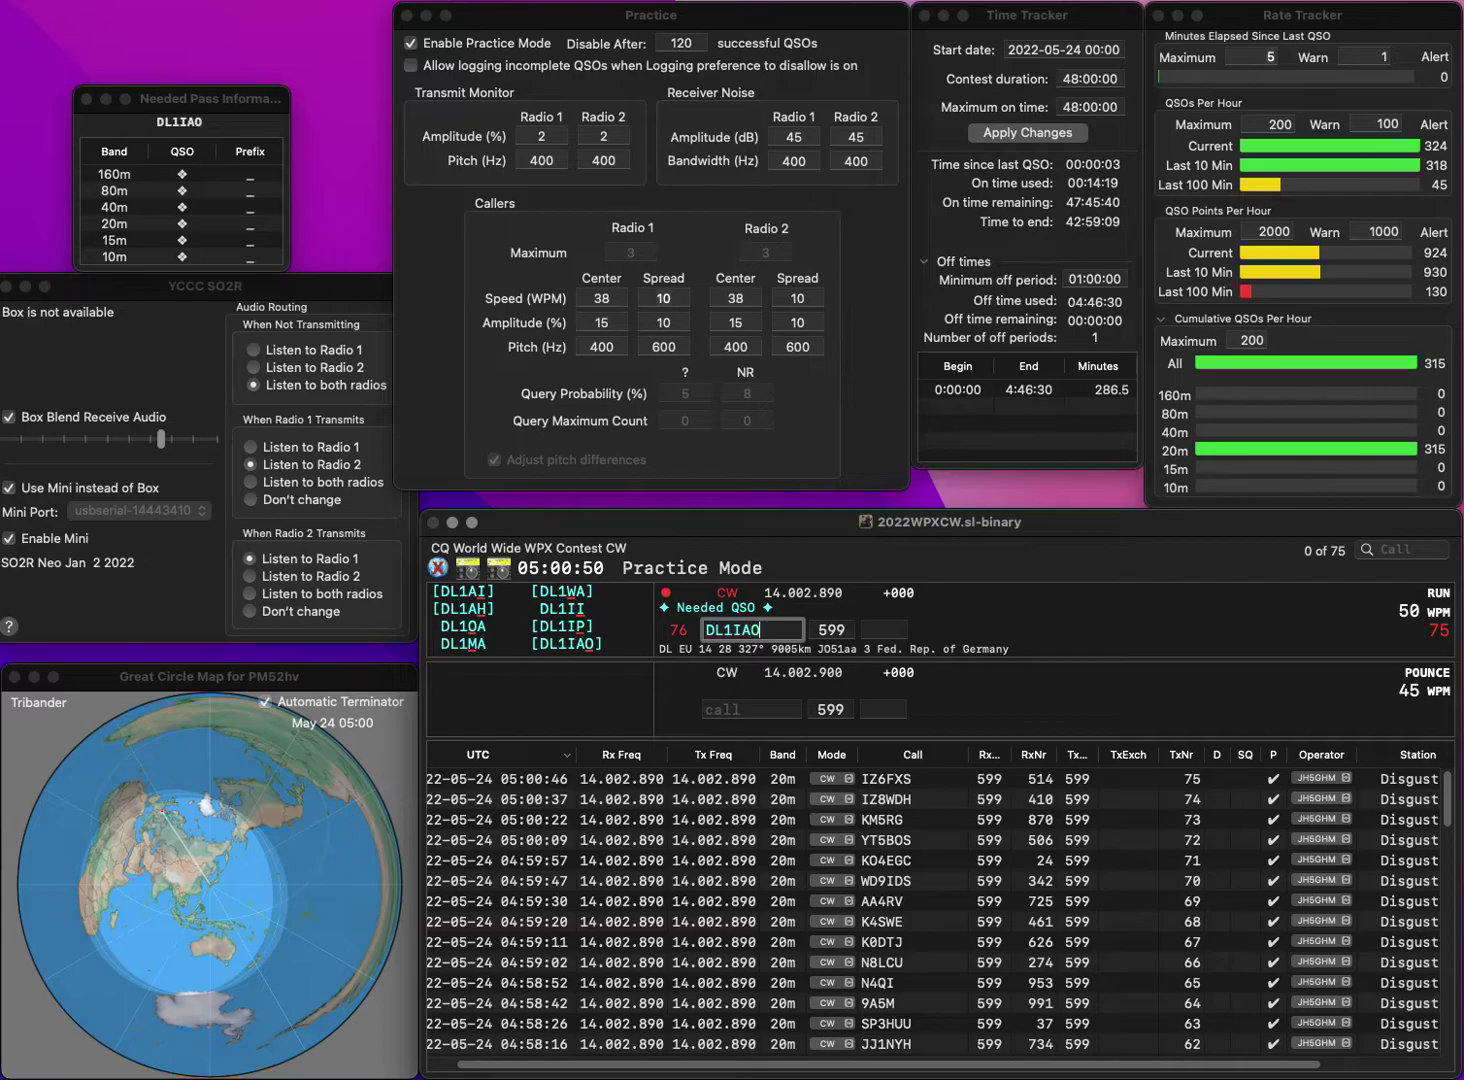
{"action": "key", "text": "space"}
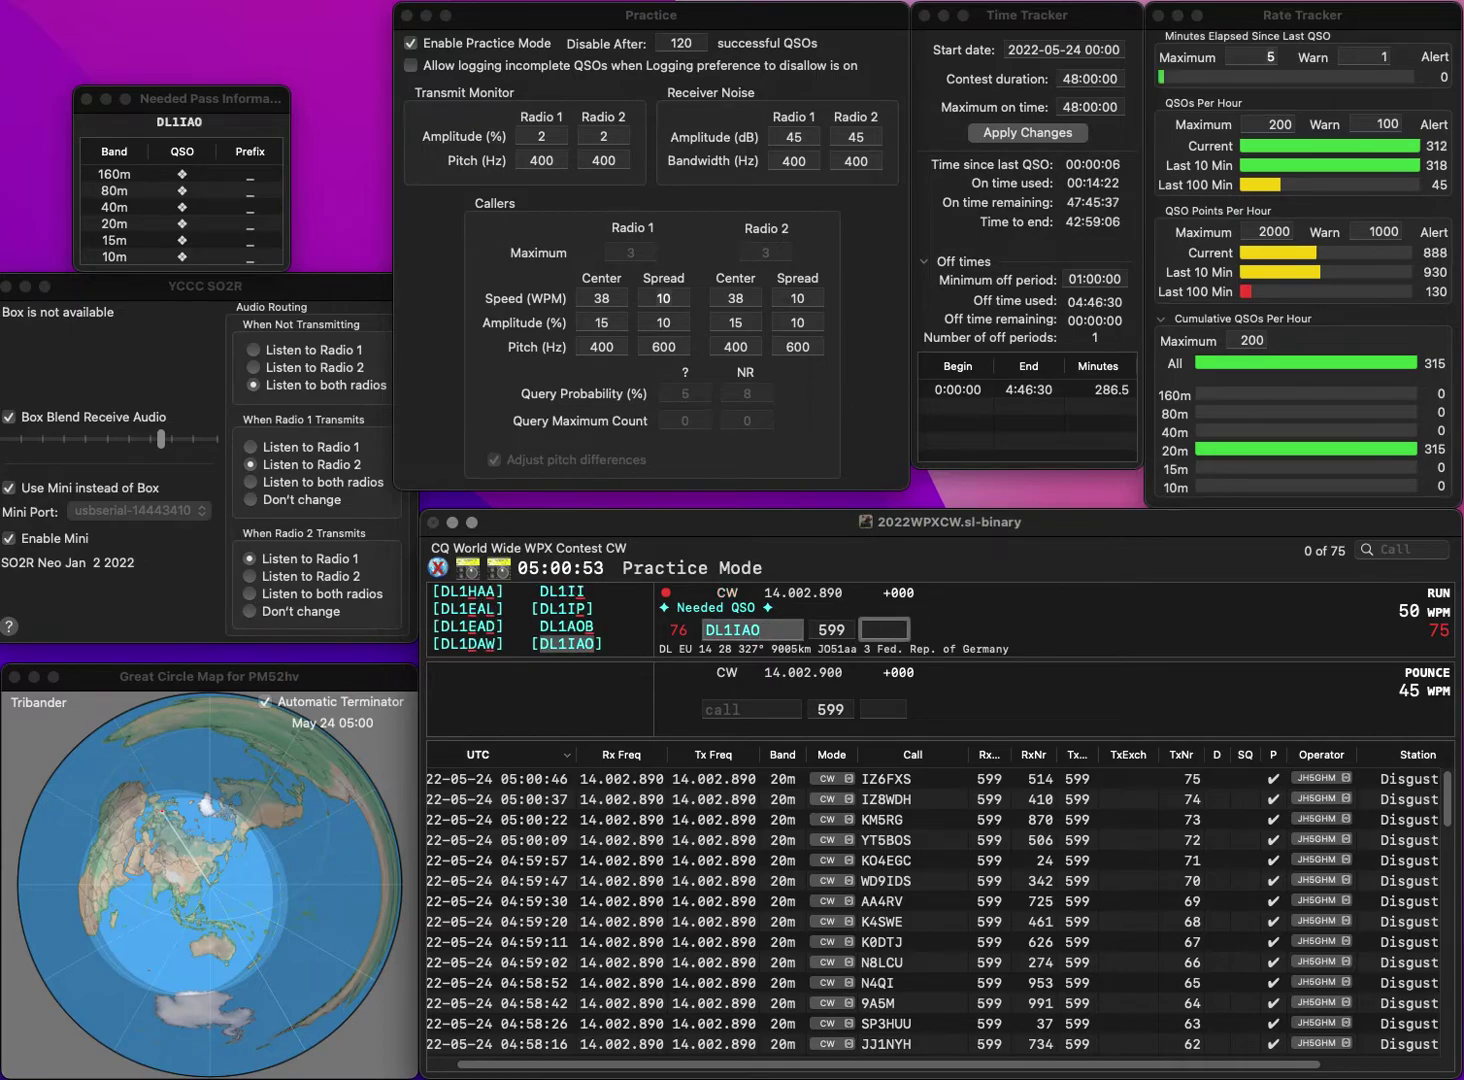
{"action": "type", "text": "935"}
{"action": "key", "text": "Return"}
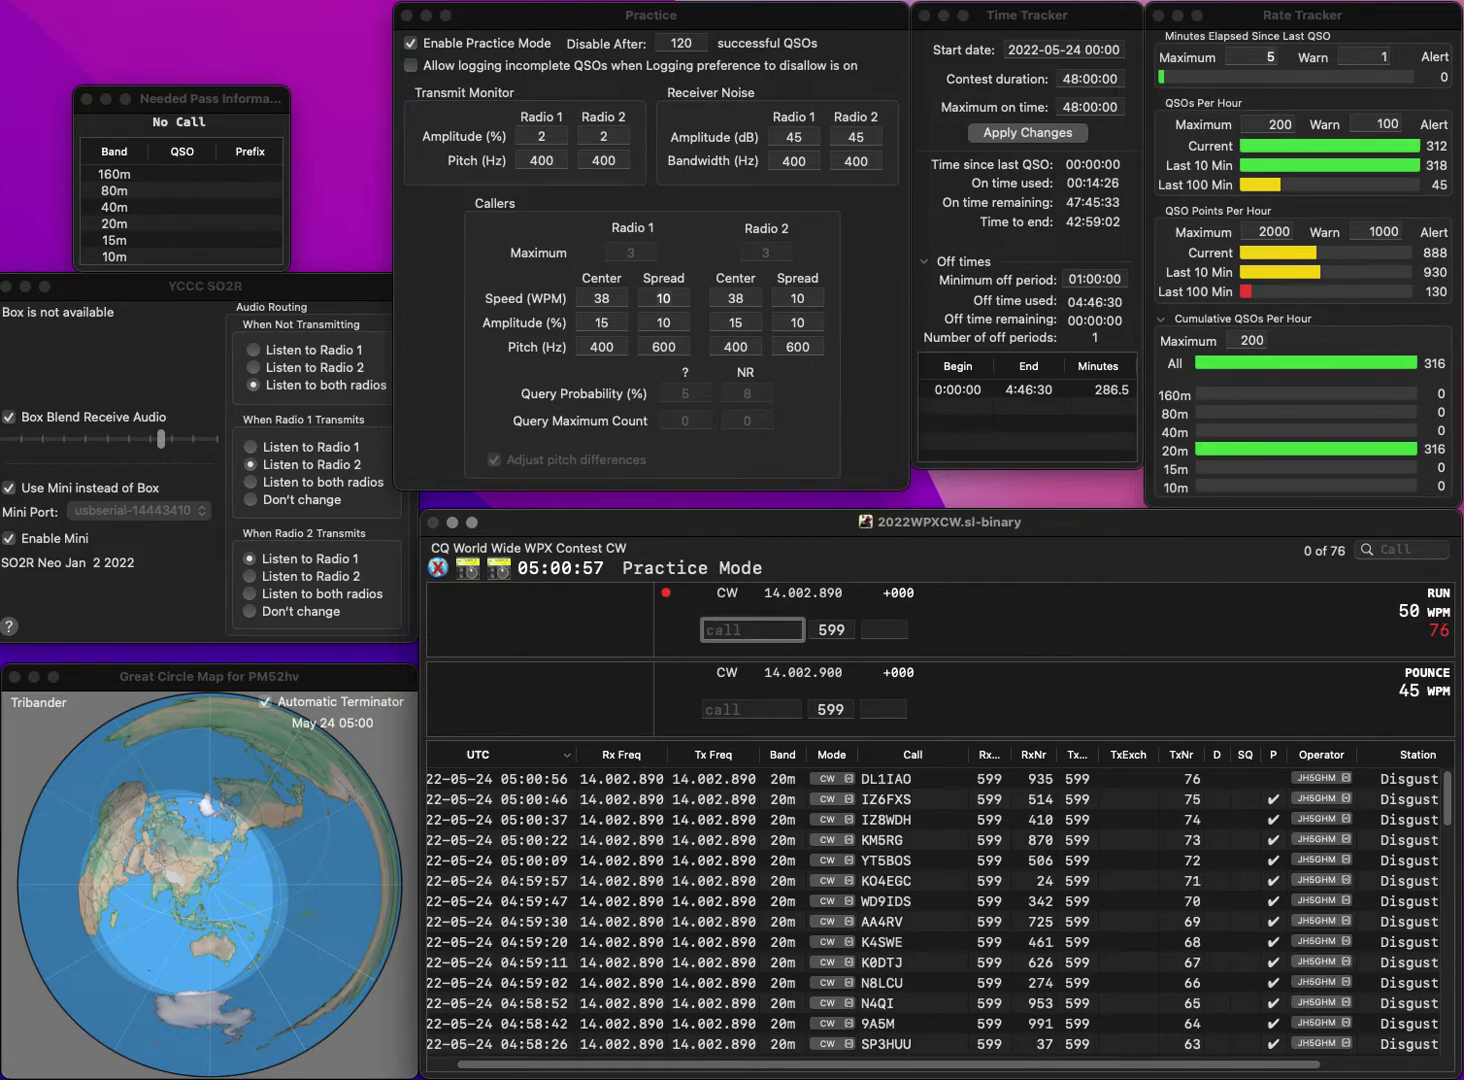
{"action": "type", "text": "LA"}
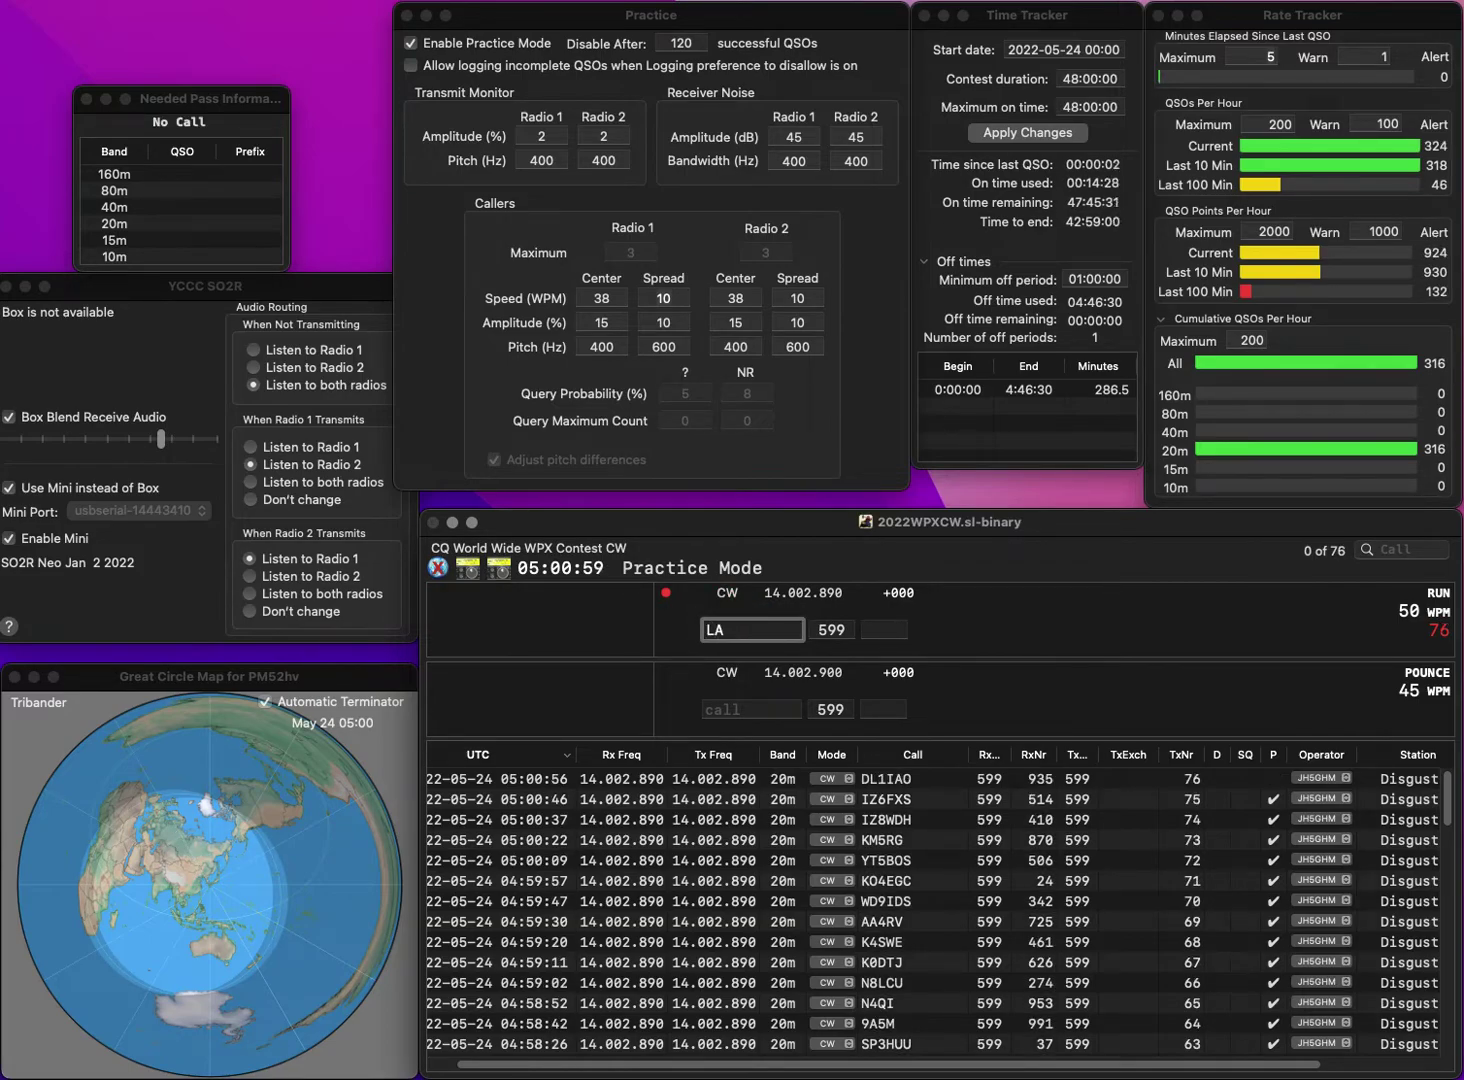
{"action": "type", "text": "4GHA"}
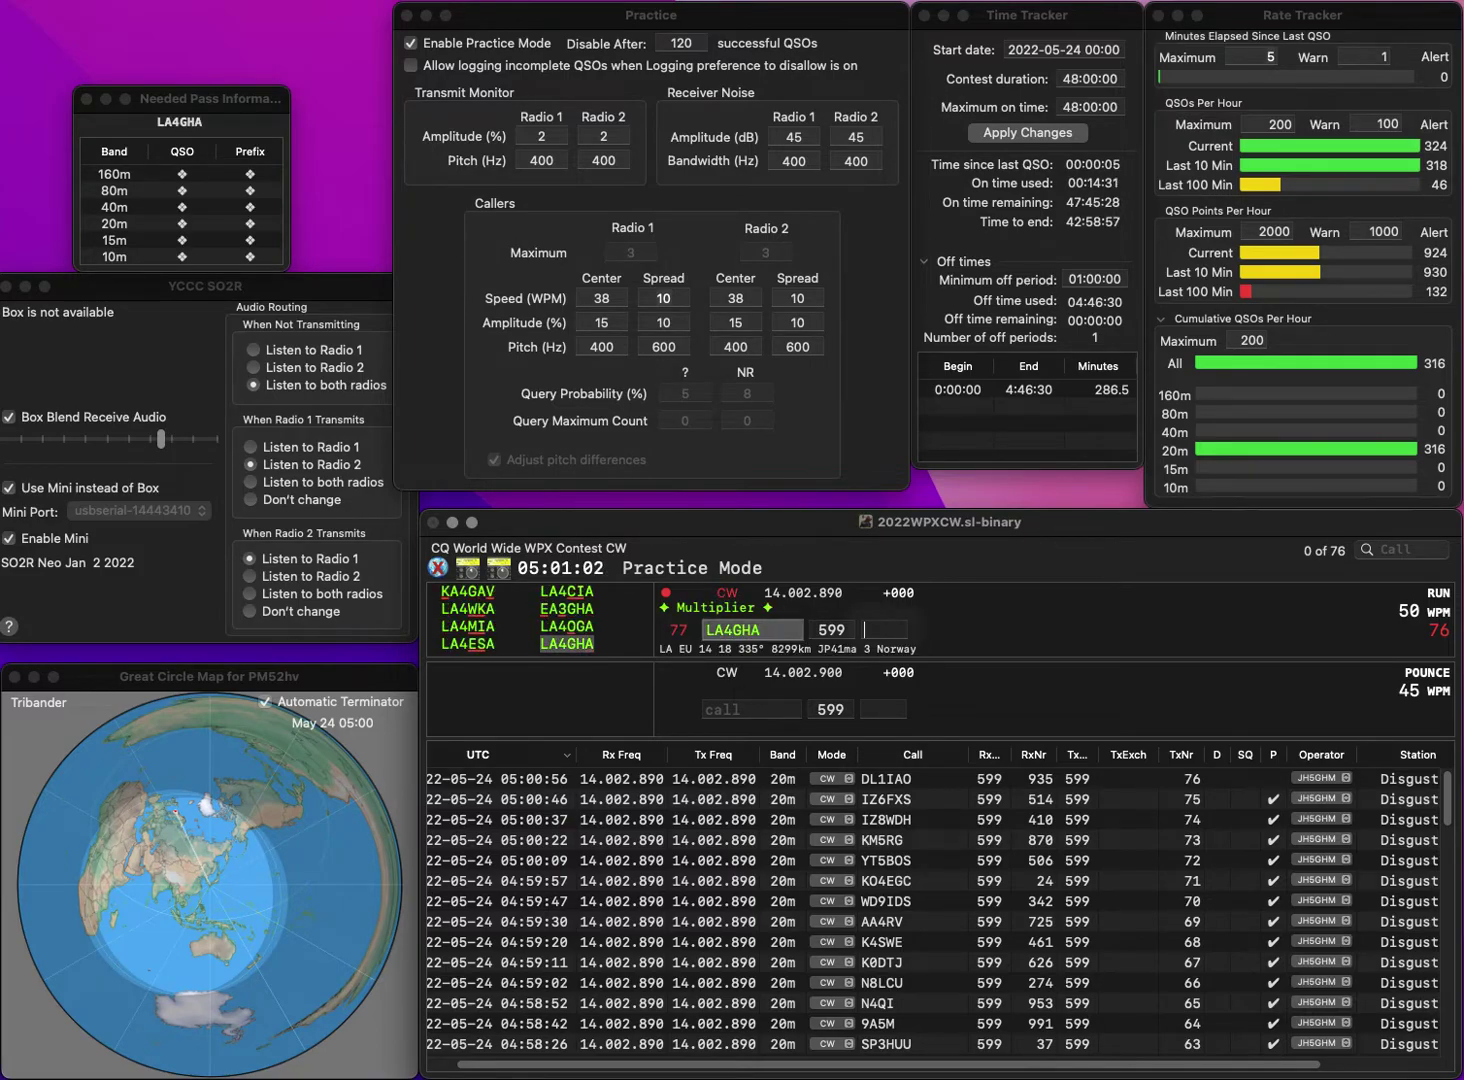
{"action": "key", "text": "Return"}
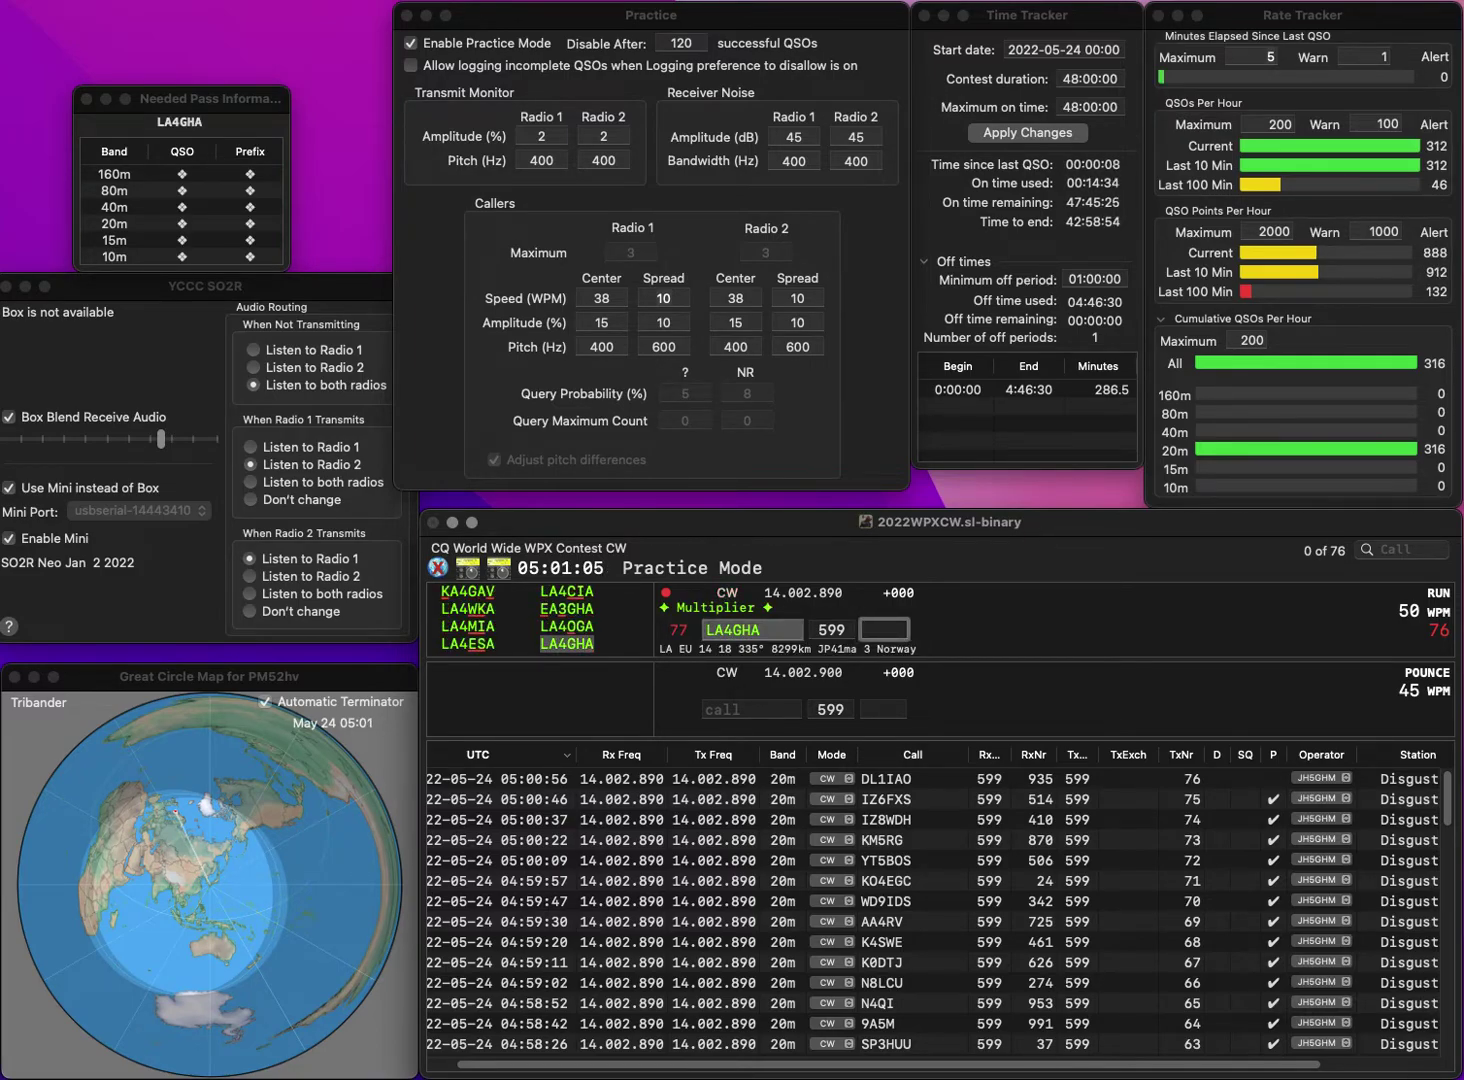
{"action": "type", "text": "748"}
{"action": "key", "text": "Return"}
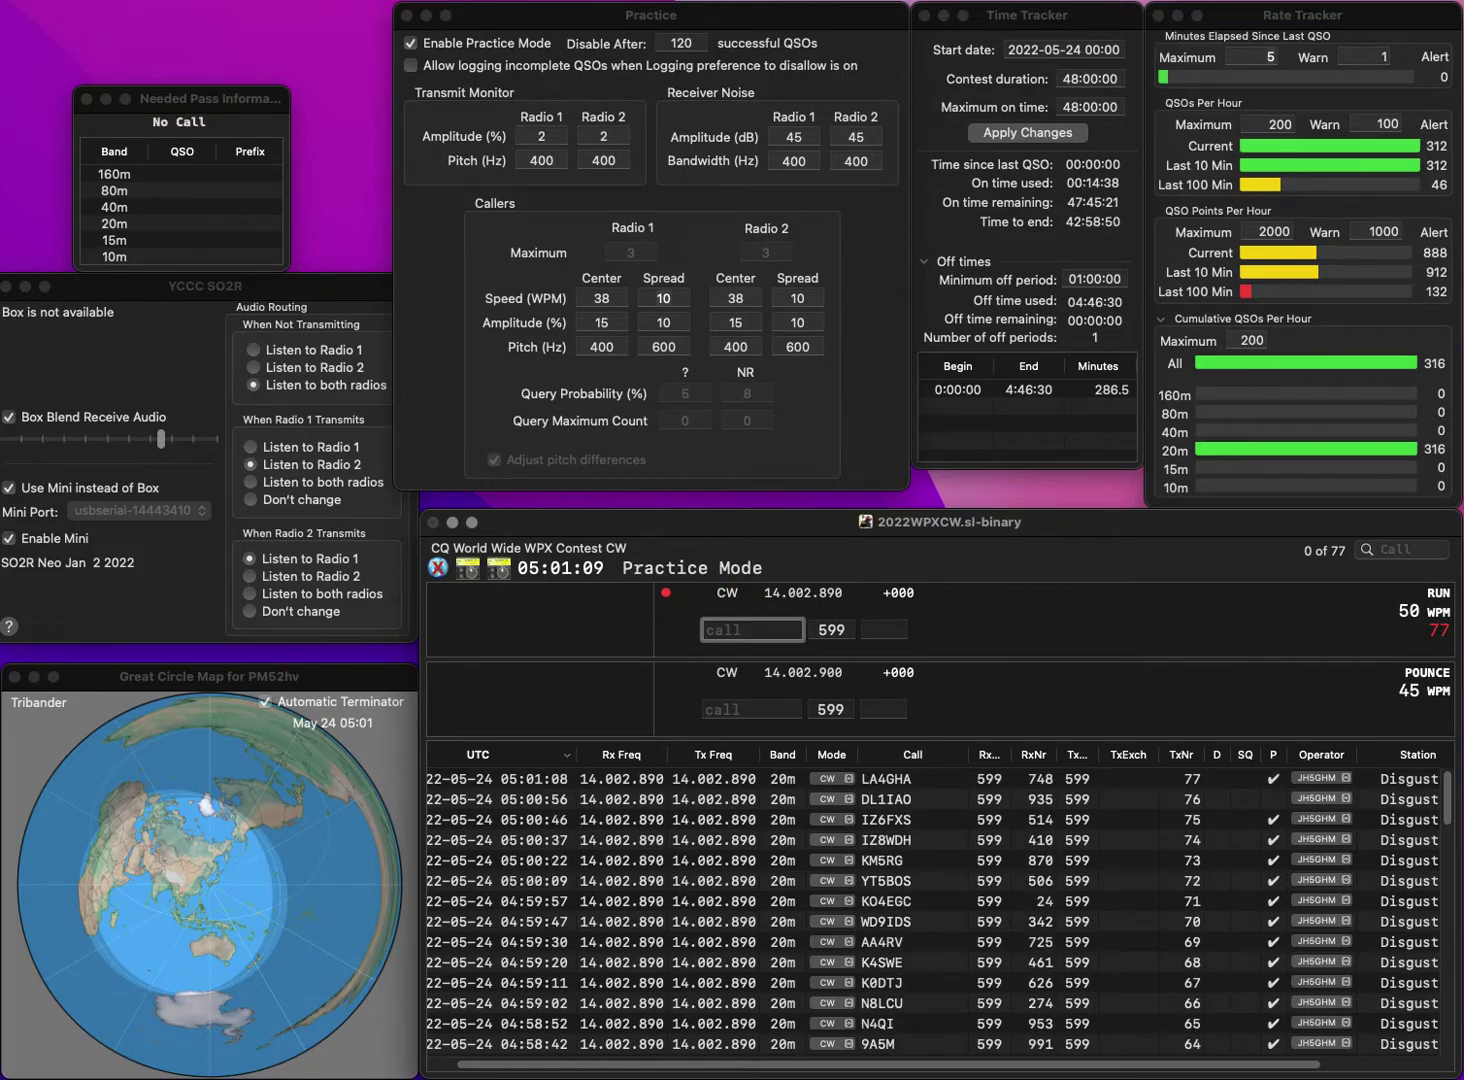
- Log a contact with RW3QM on the run radio with received number 297
{"action": "type", "text": "RW3QM"}
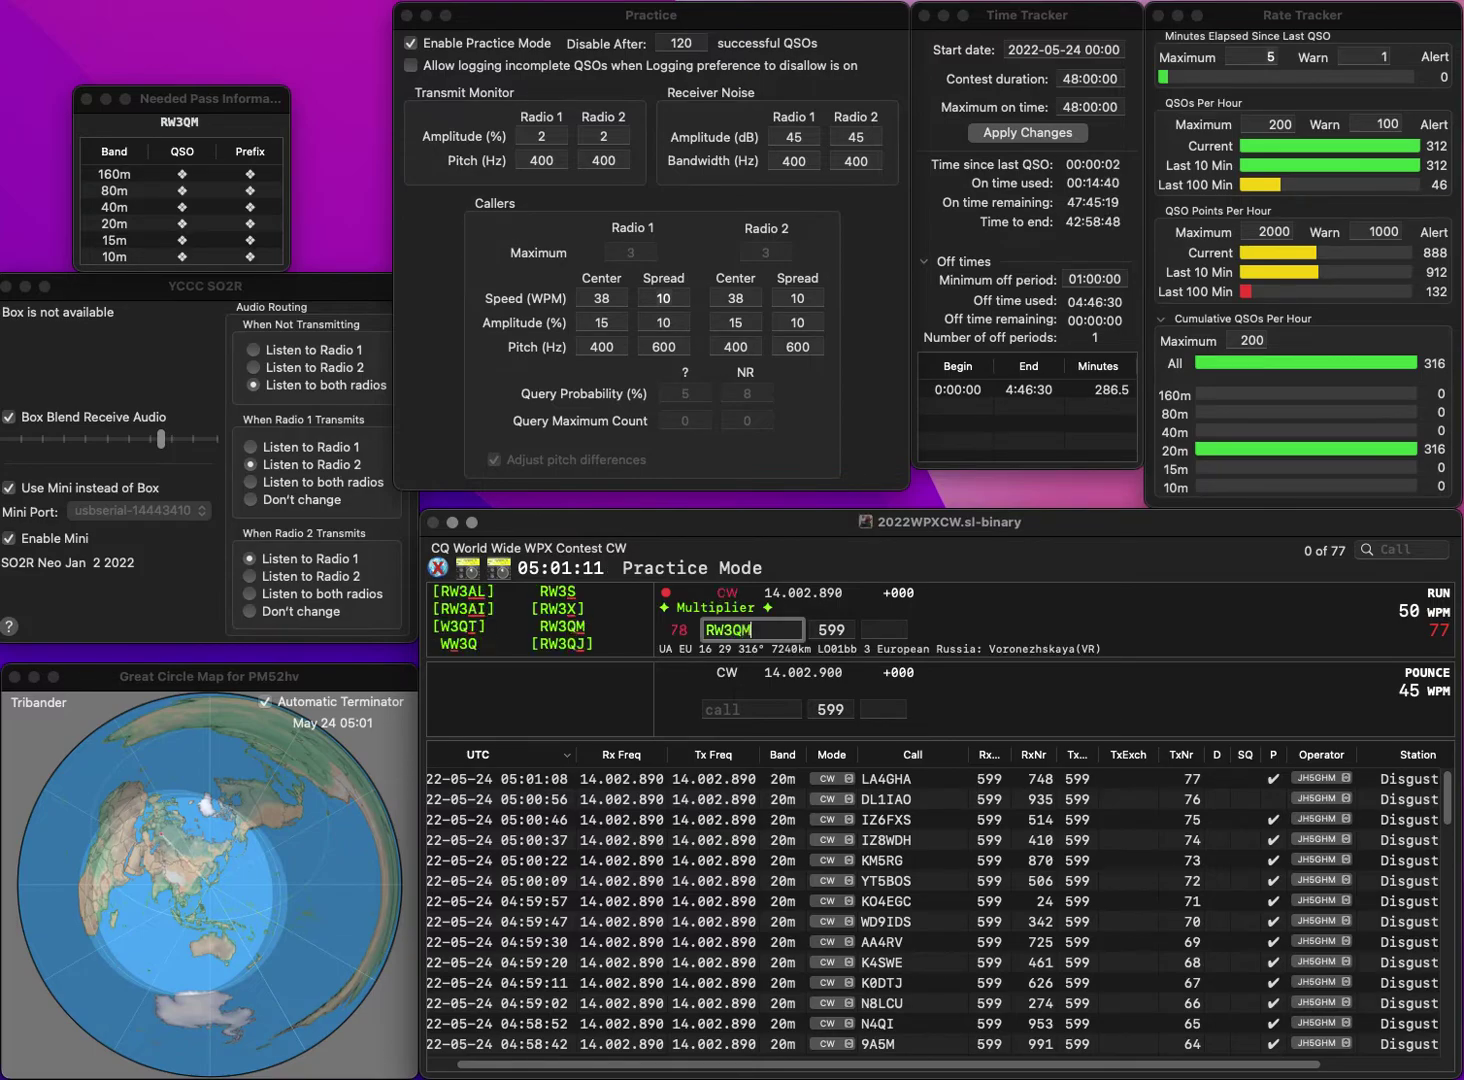
{"action": "key", "text": "Return"}
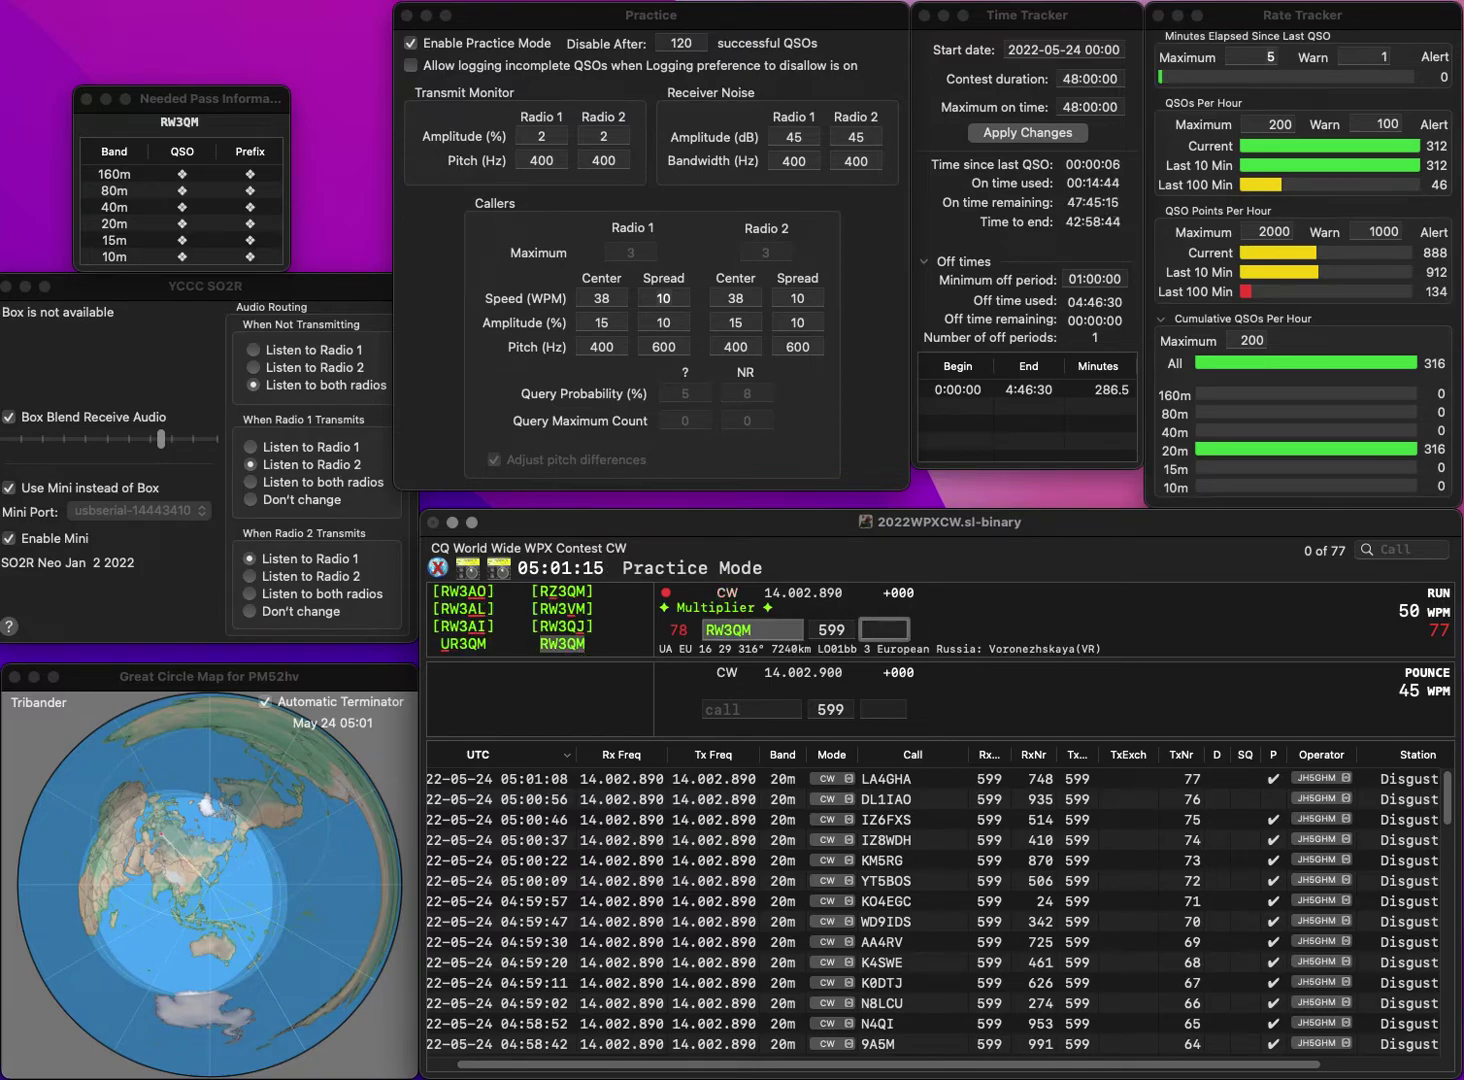
{"action": "type", "text": "297"}
{"action": "key", "text": "Return"}
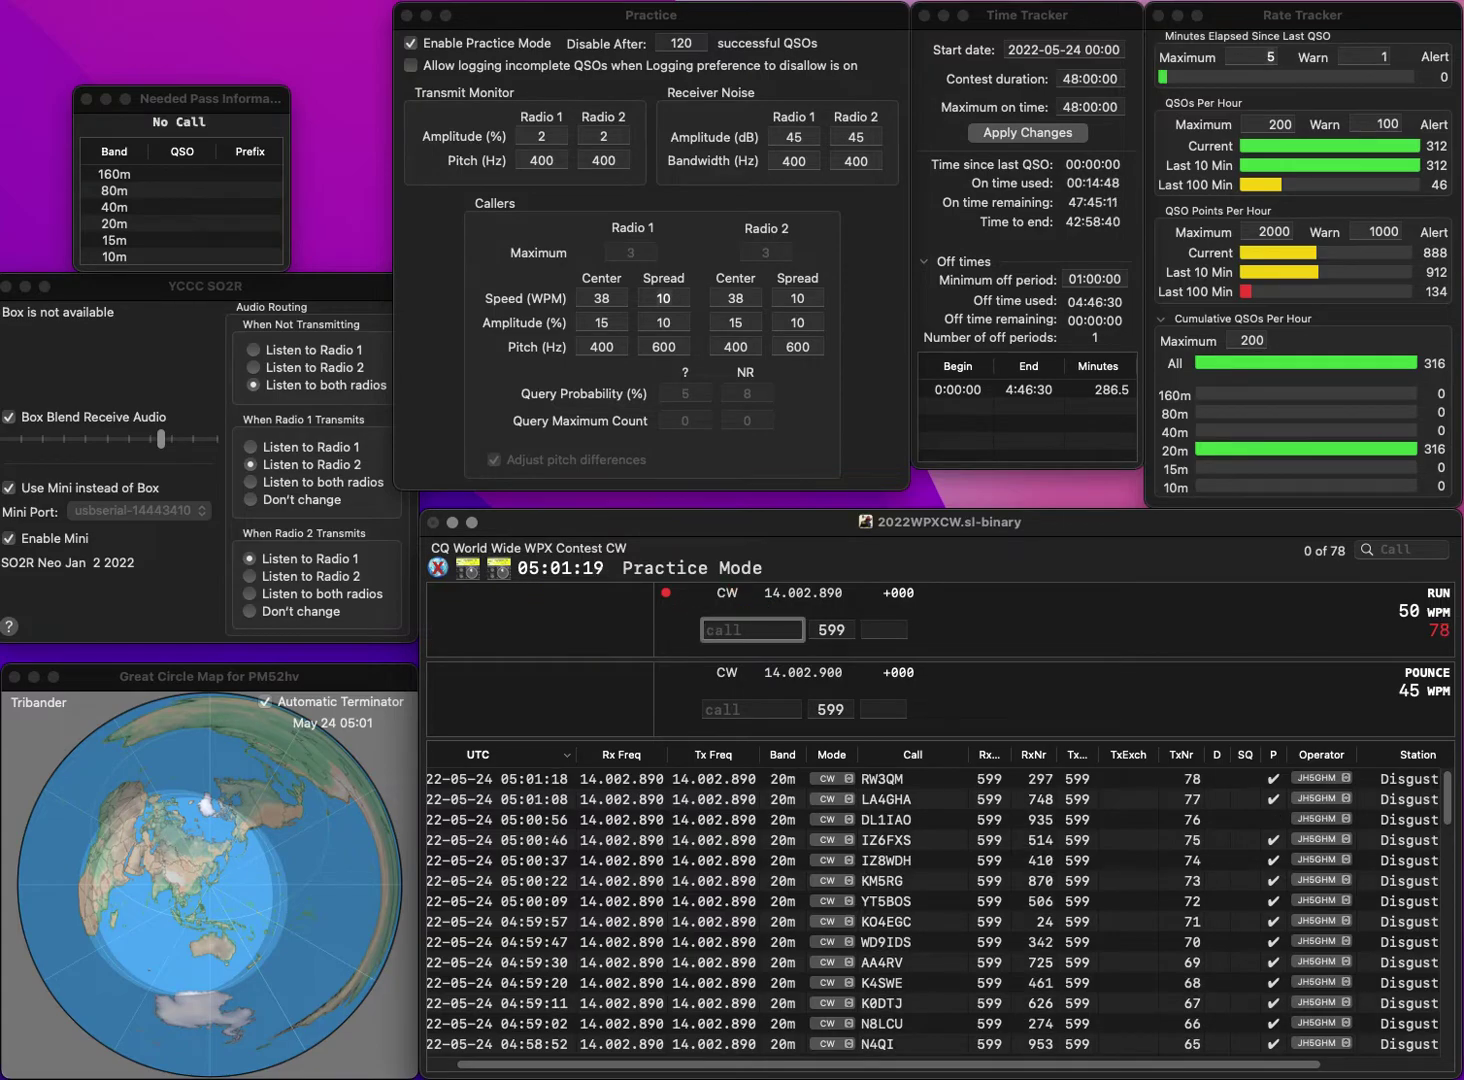
{"action": "type", "text": "2GJ"}
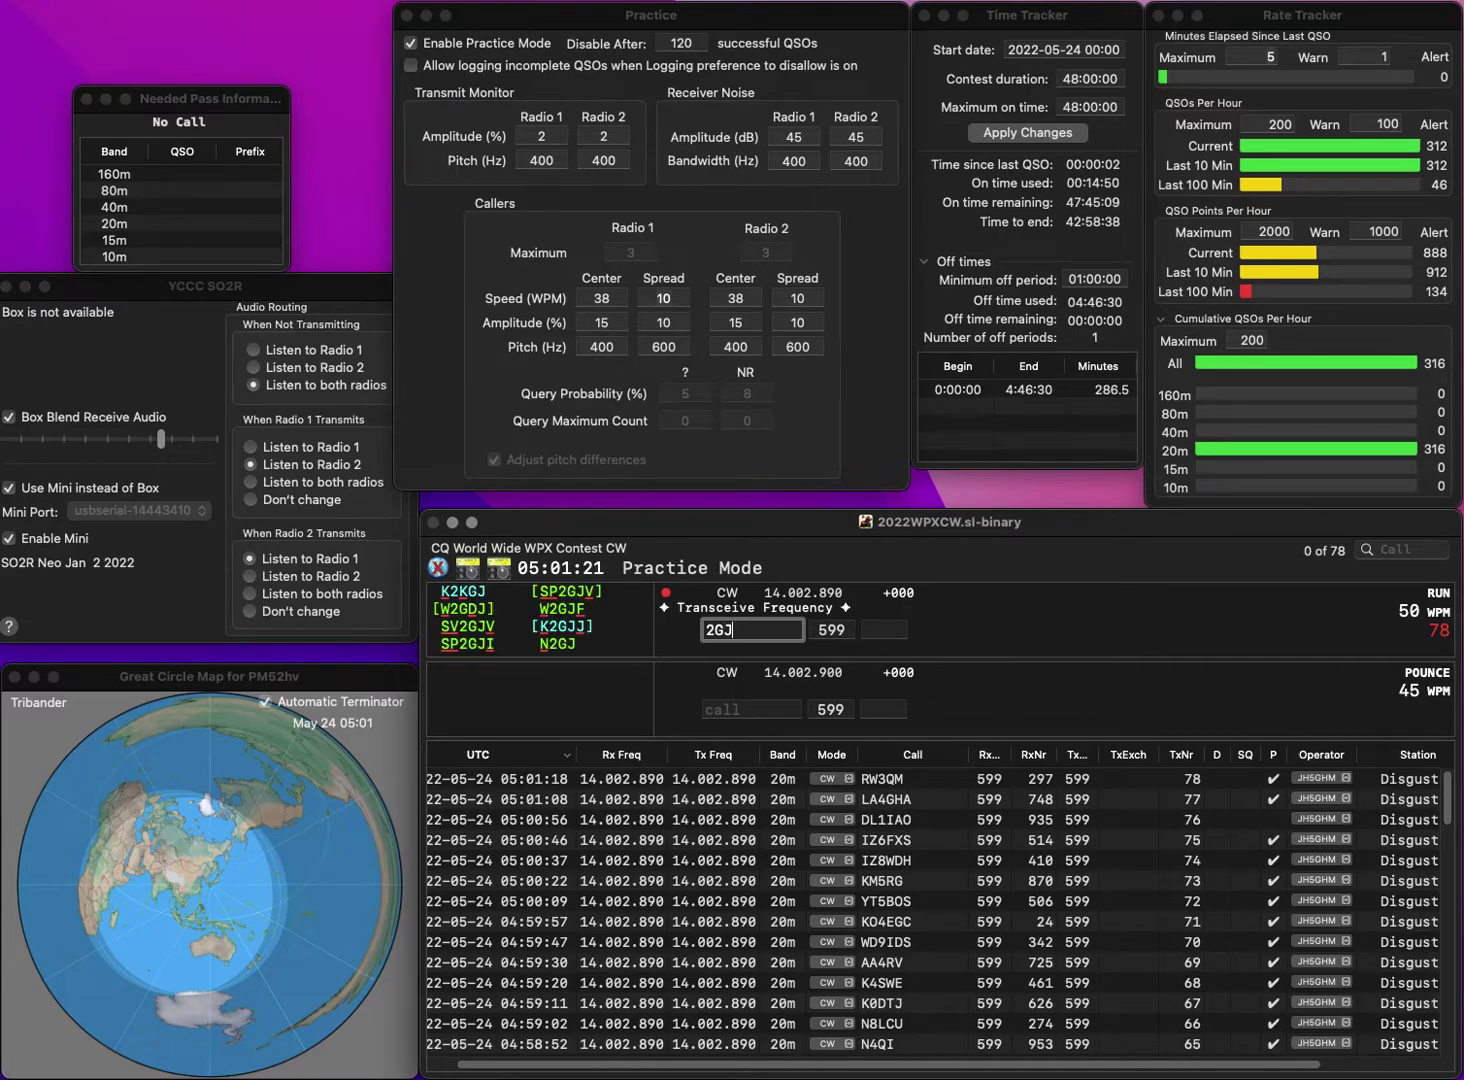
{"action": "key", "text": "BackSpace"}
{"action": "type", "text": "P"}
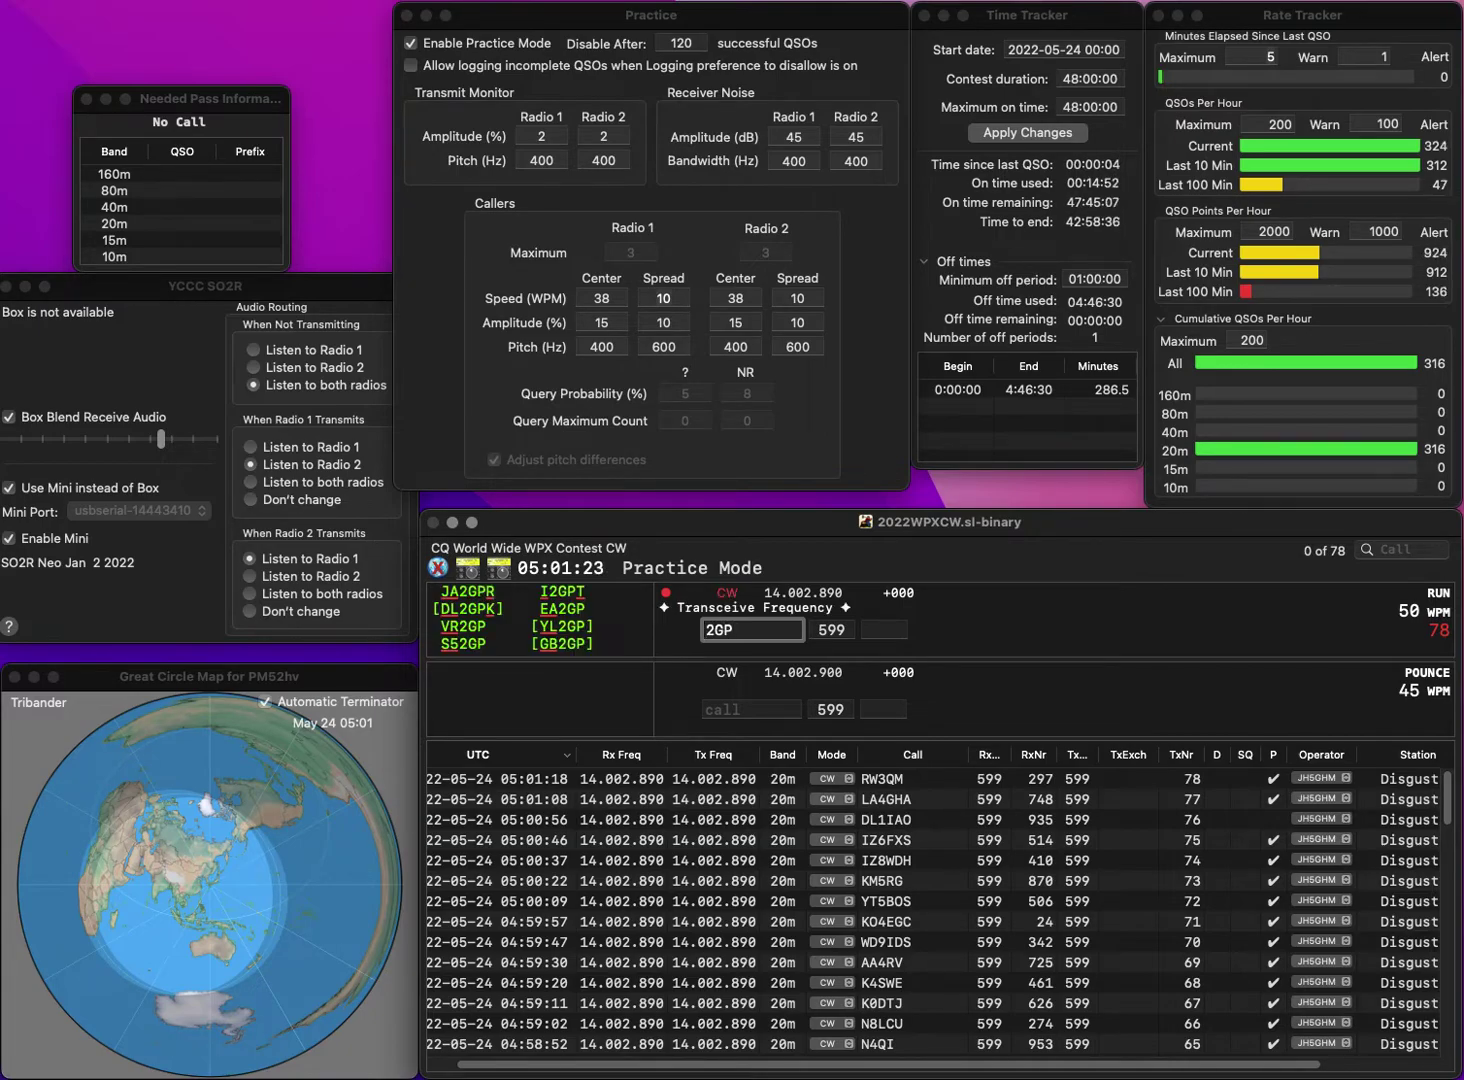
{"action": "key", "text": "Home"}
{"action": "type", "text": "S5"}
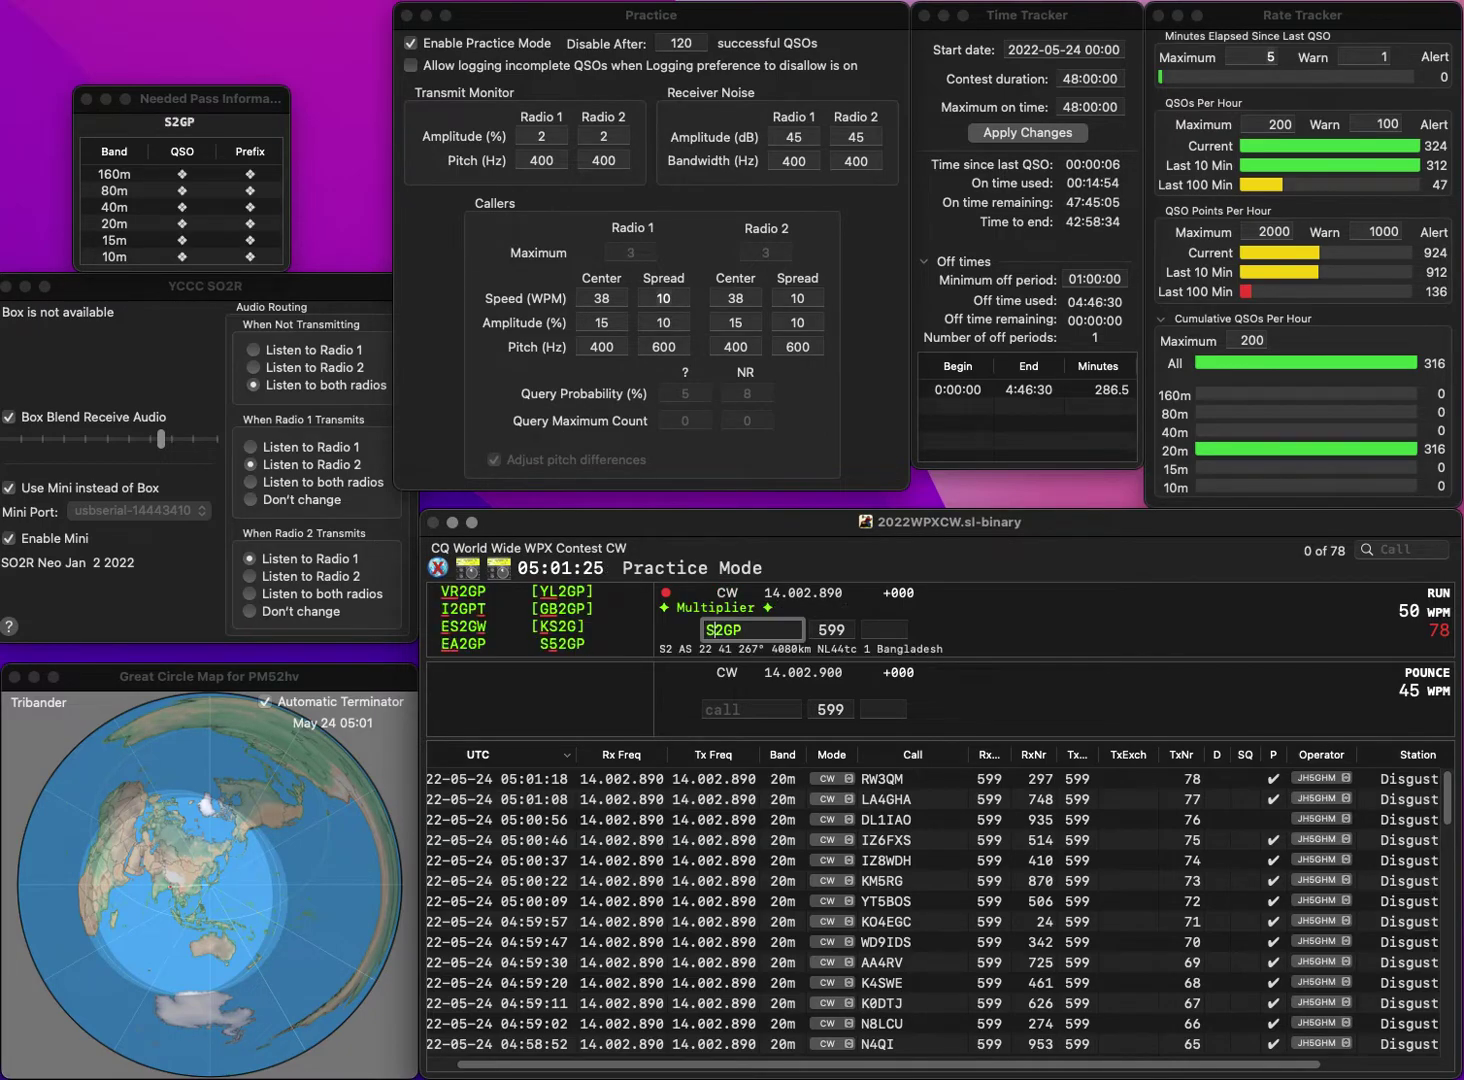
{"action": "key", "text": "Return"}
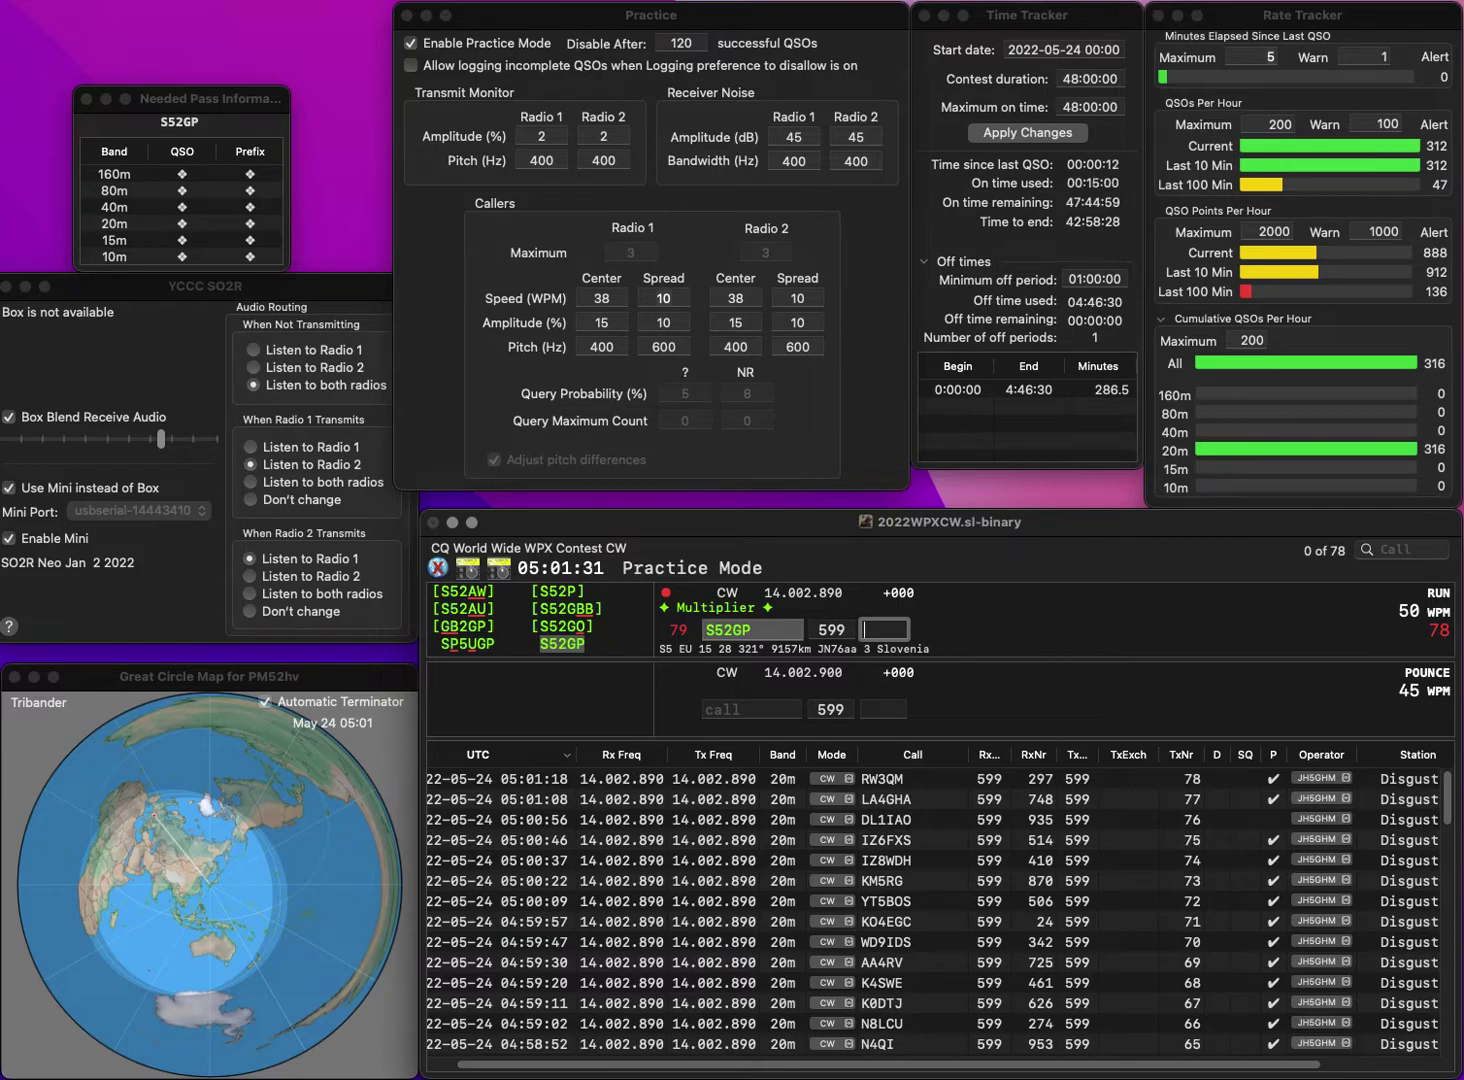
{"action": "type", "text": "753"}
{"action": "key", "text": "Return"}
- Copy the caller's ending 5DF on the run radio, try R5DF and RU4DF, and revise the call to RU5DF
{"action": "type", "text": "5DF"}
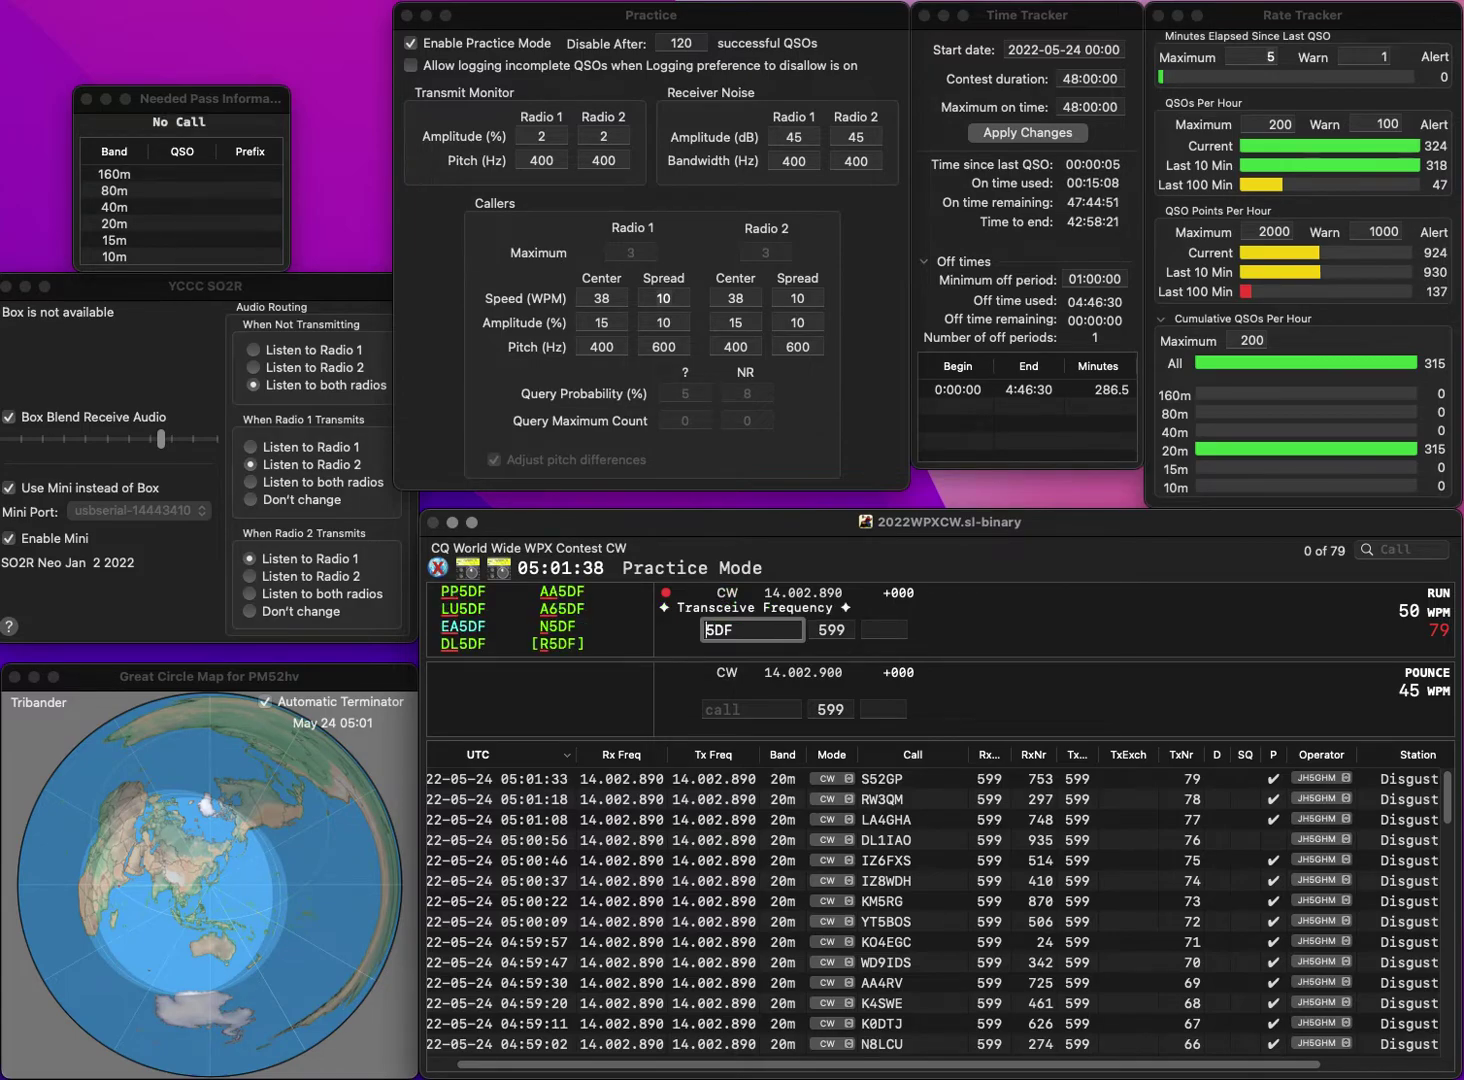
{"action": "type", "text": "R"}
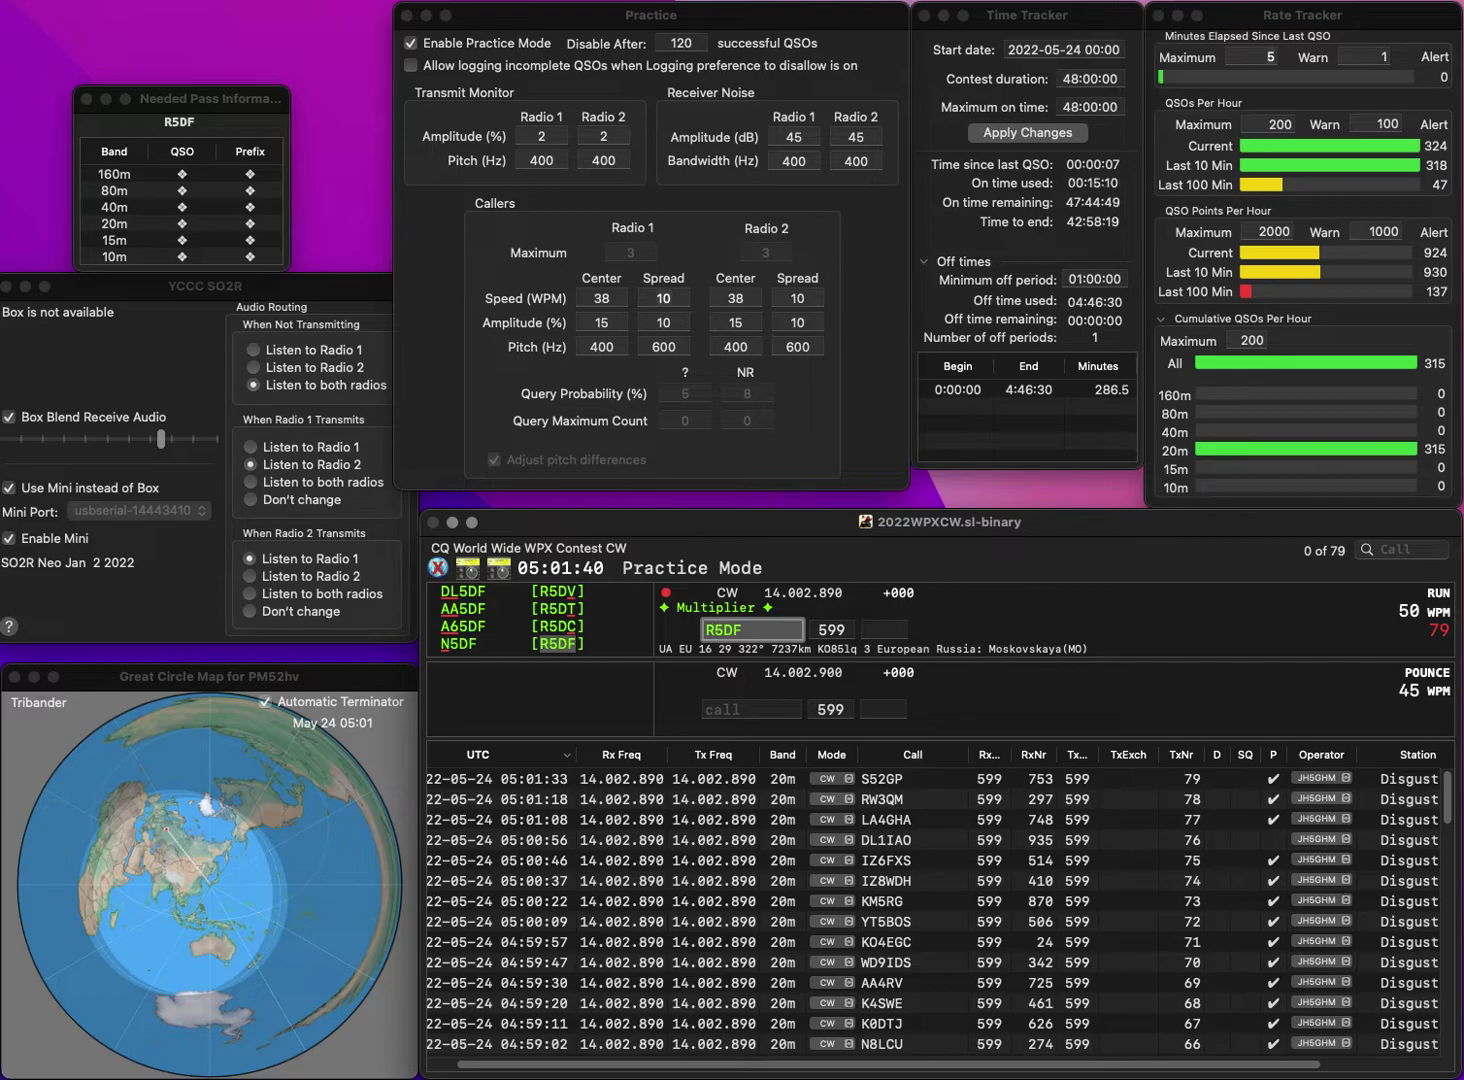
{"action": "type", "text": "U"}
{"action": "key", "text": "Delete"}
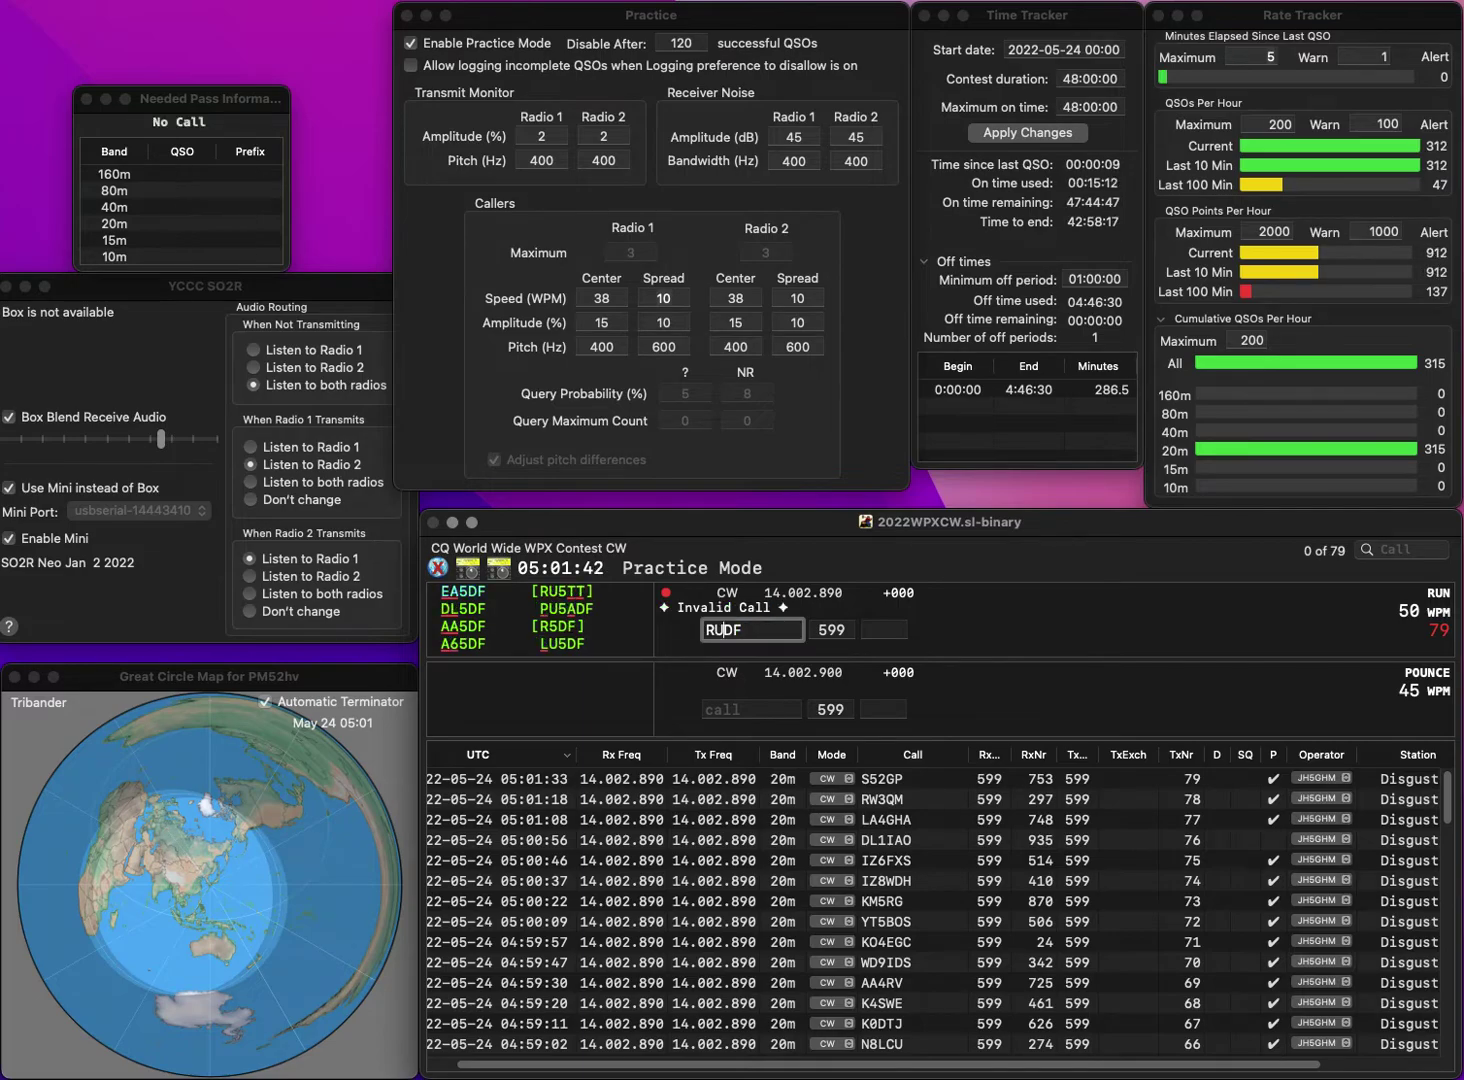
{"action": "type", "text": "4"}
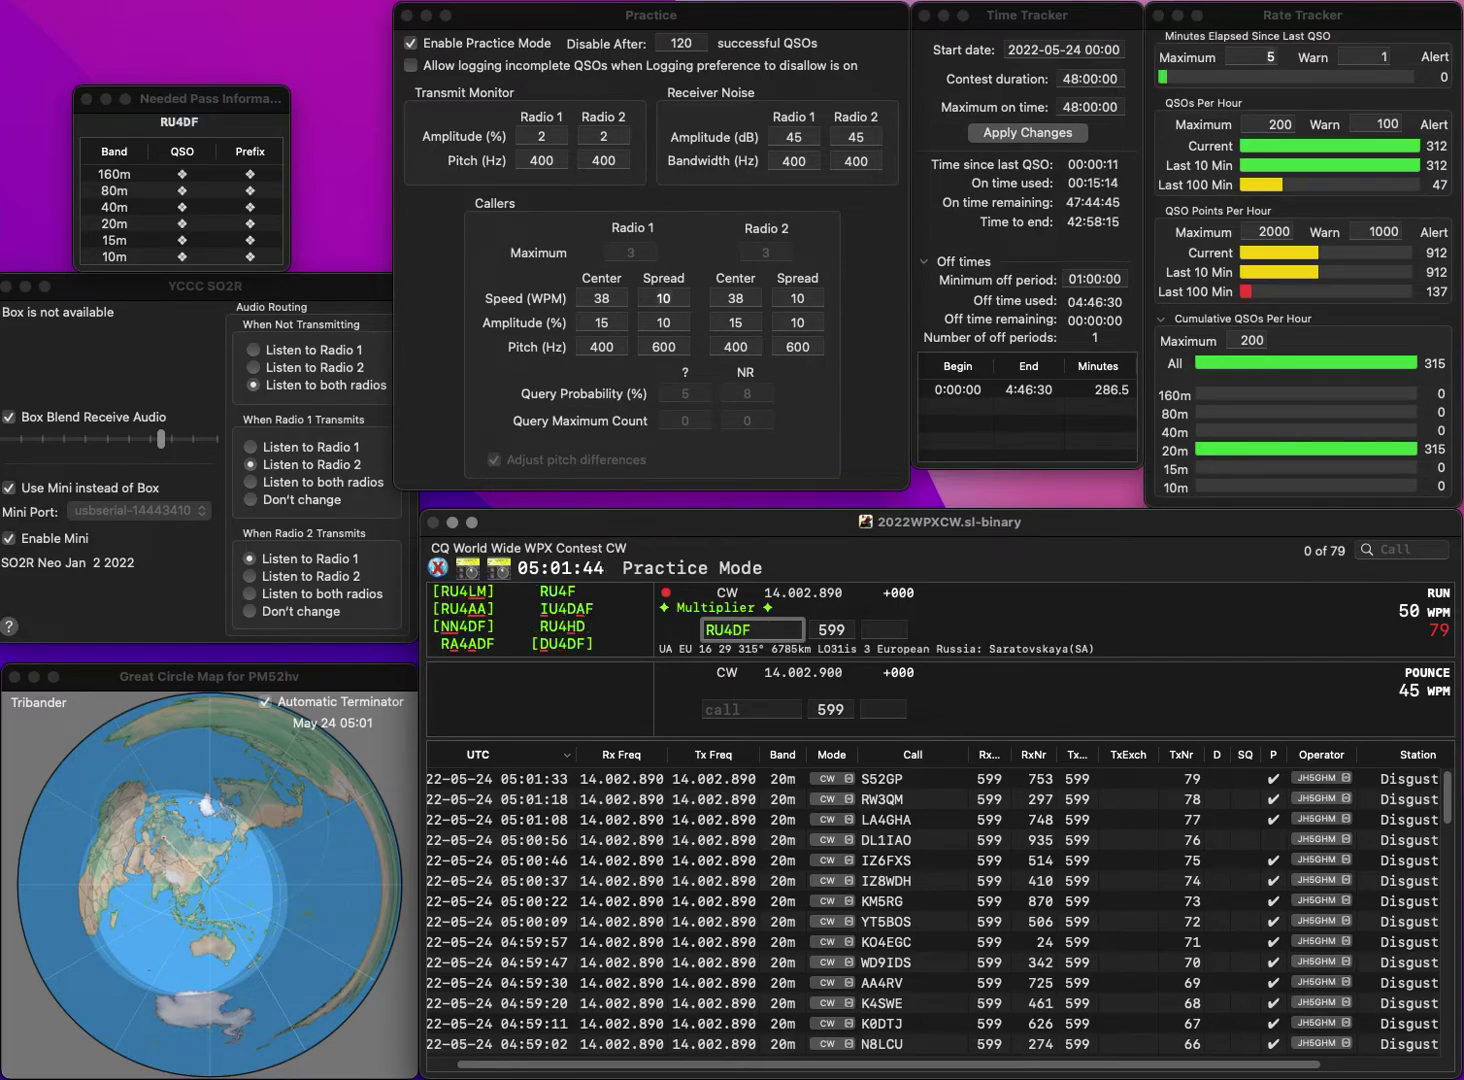
{"action": "key", "text": "Delete"}
{"action": "key", "text": "Delete"}
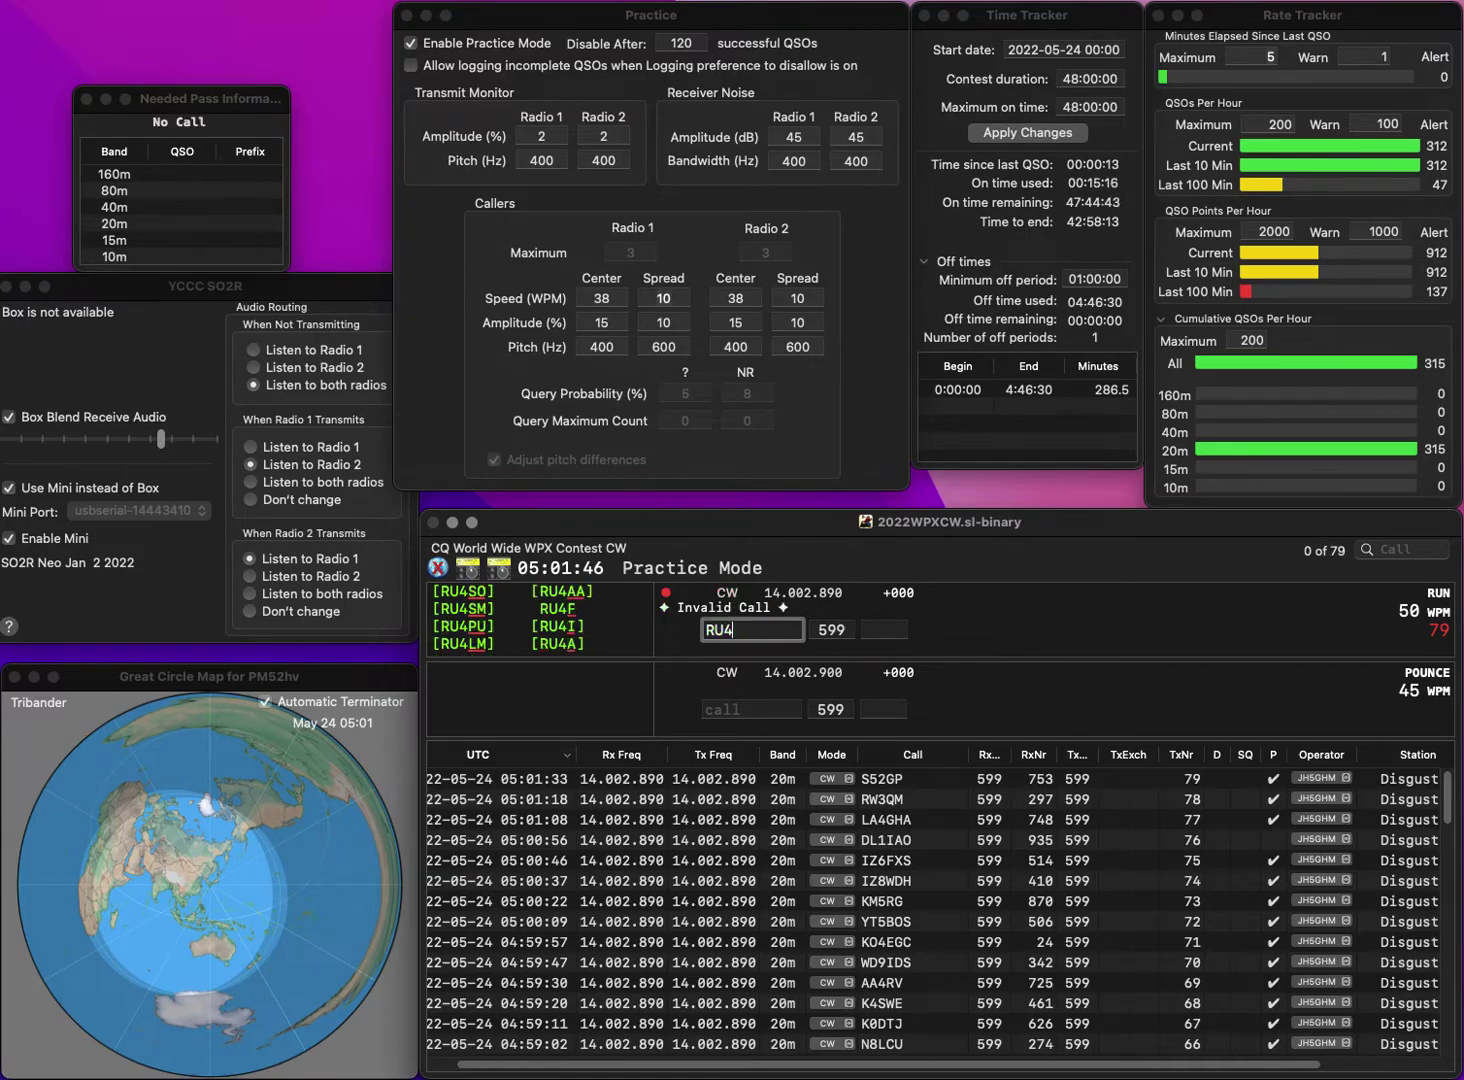
{"action": "key", "text": "BackSpace"}
{"action": "type", "text": "5DF"}
- Correct the call's prefix to make it LU5DF and log the contact on the run radio with received number 872
{"action": "left_click", "coordinate": [719, 629]}
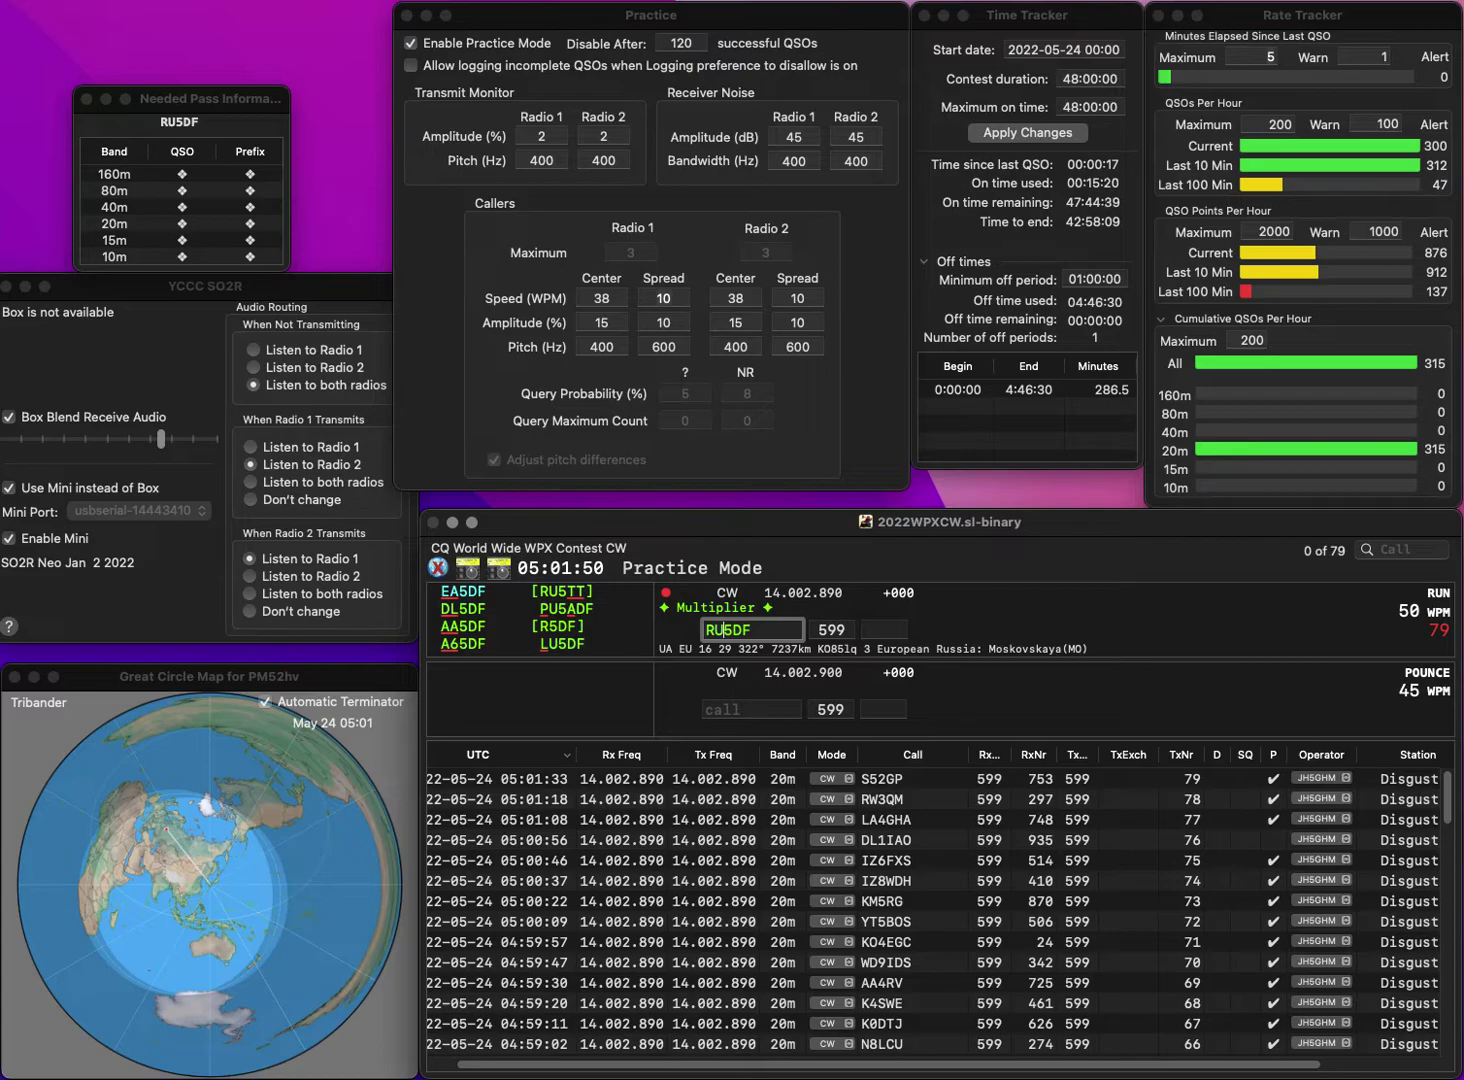
{"action": "key", "text": "BackSpace"}
{"action": "key", "text": "BackSpace"}
{"action": "type", "text": "LU"}
{"action": "key", "text": "Return"}
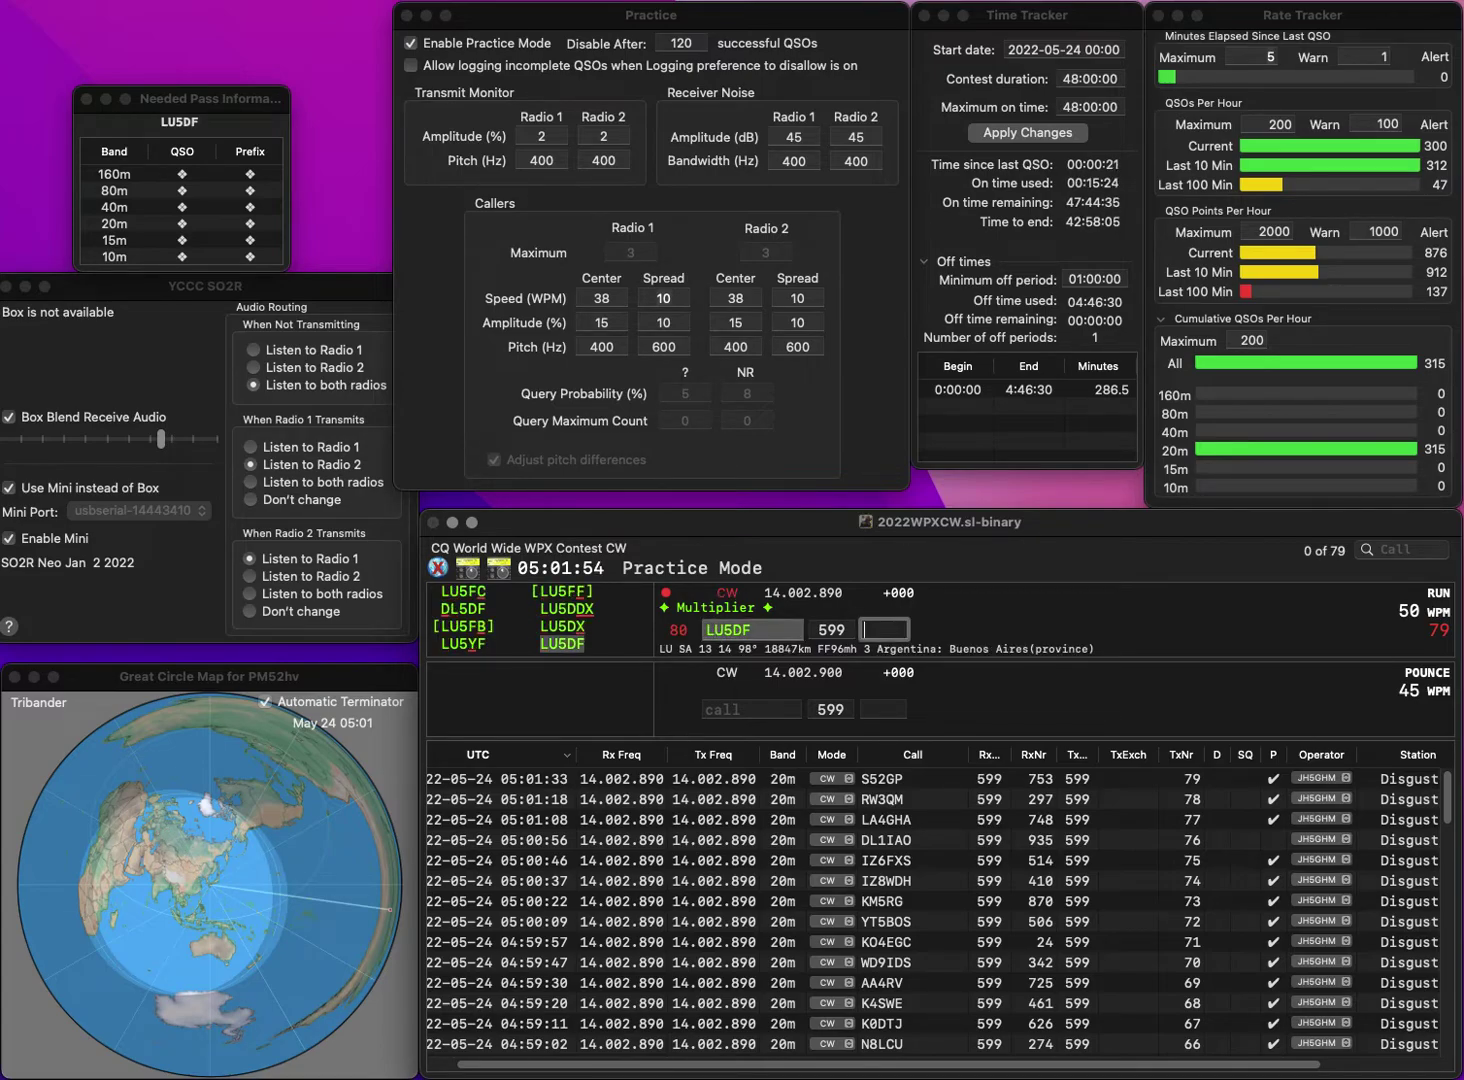
{"action": "type", "text": "872"}
{"action": "key", "text": "Return"}
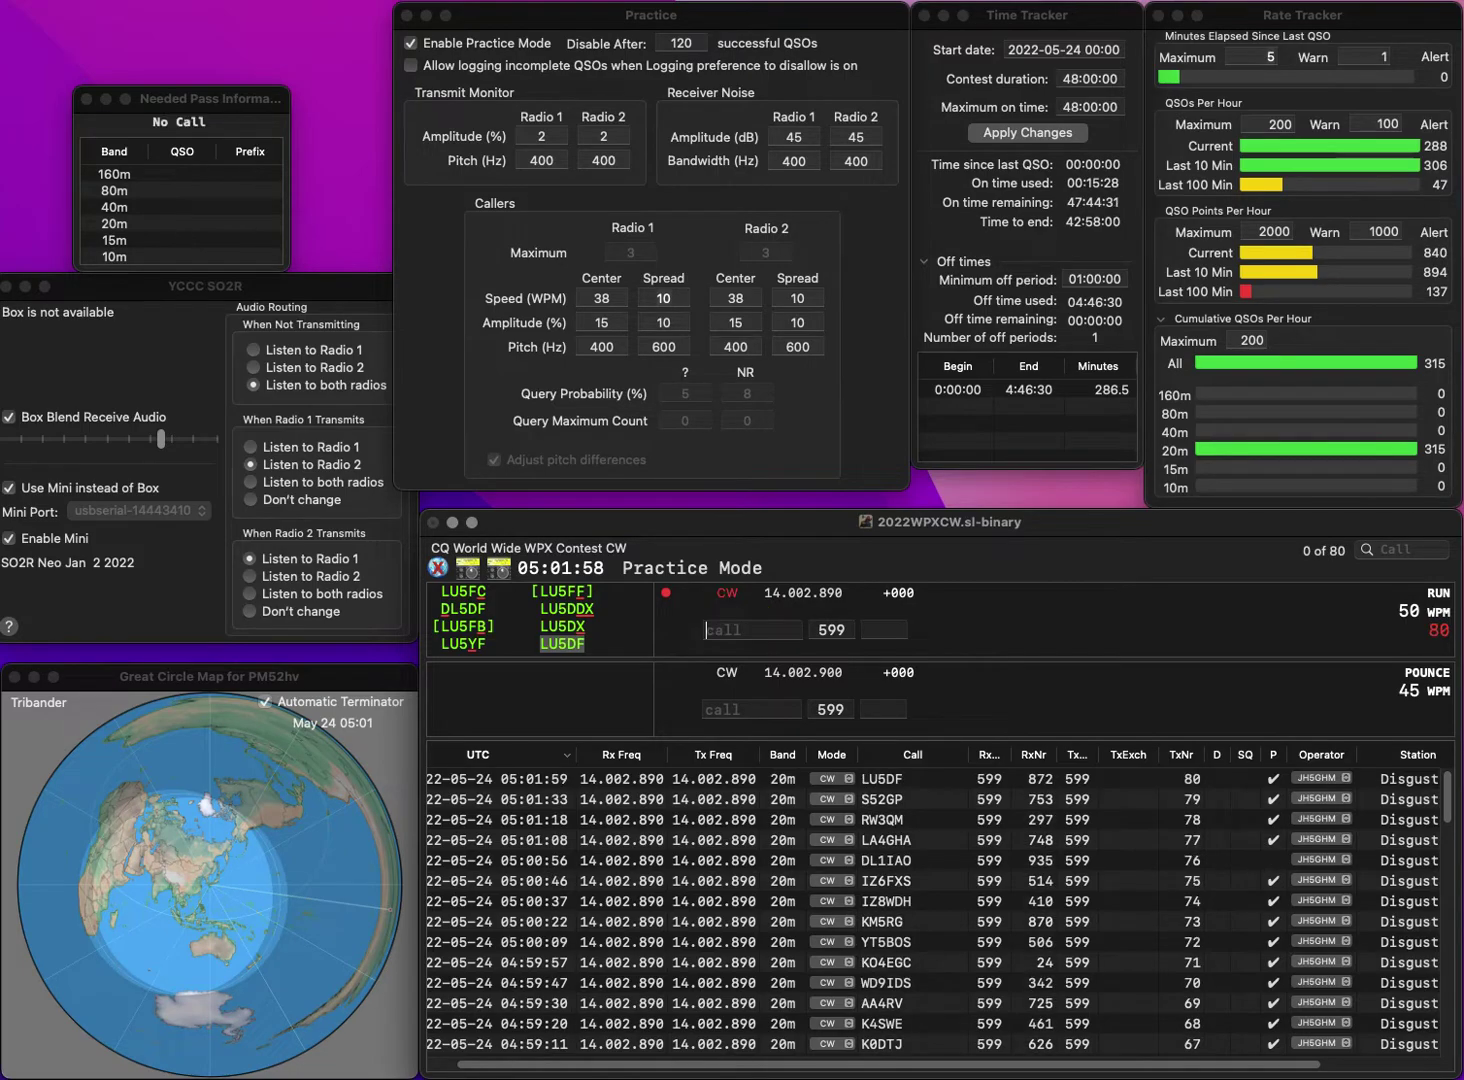
{"action": "type", "text": "F5"}
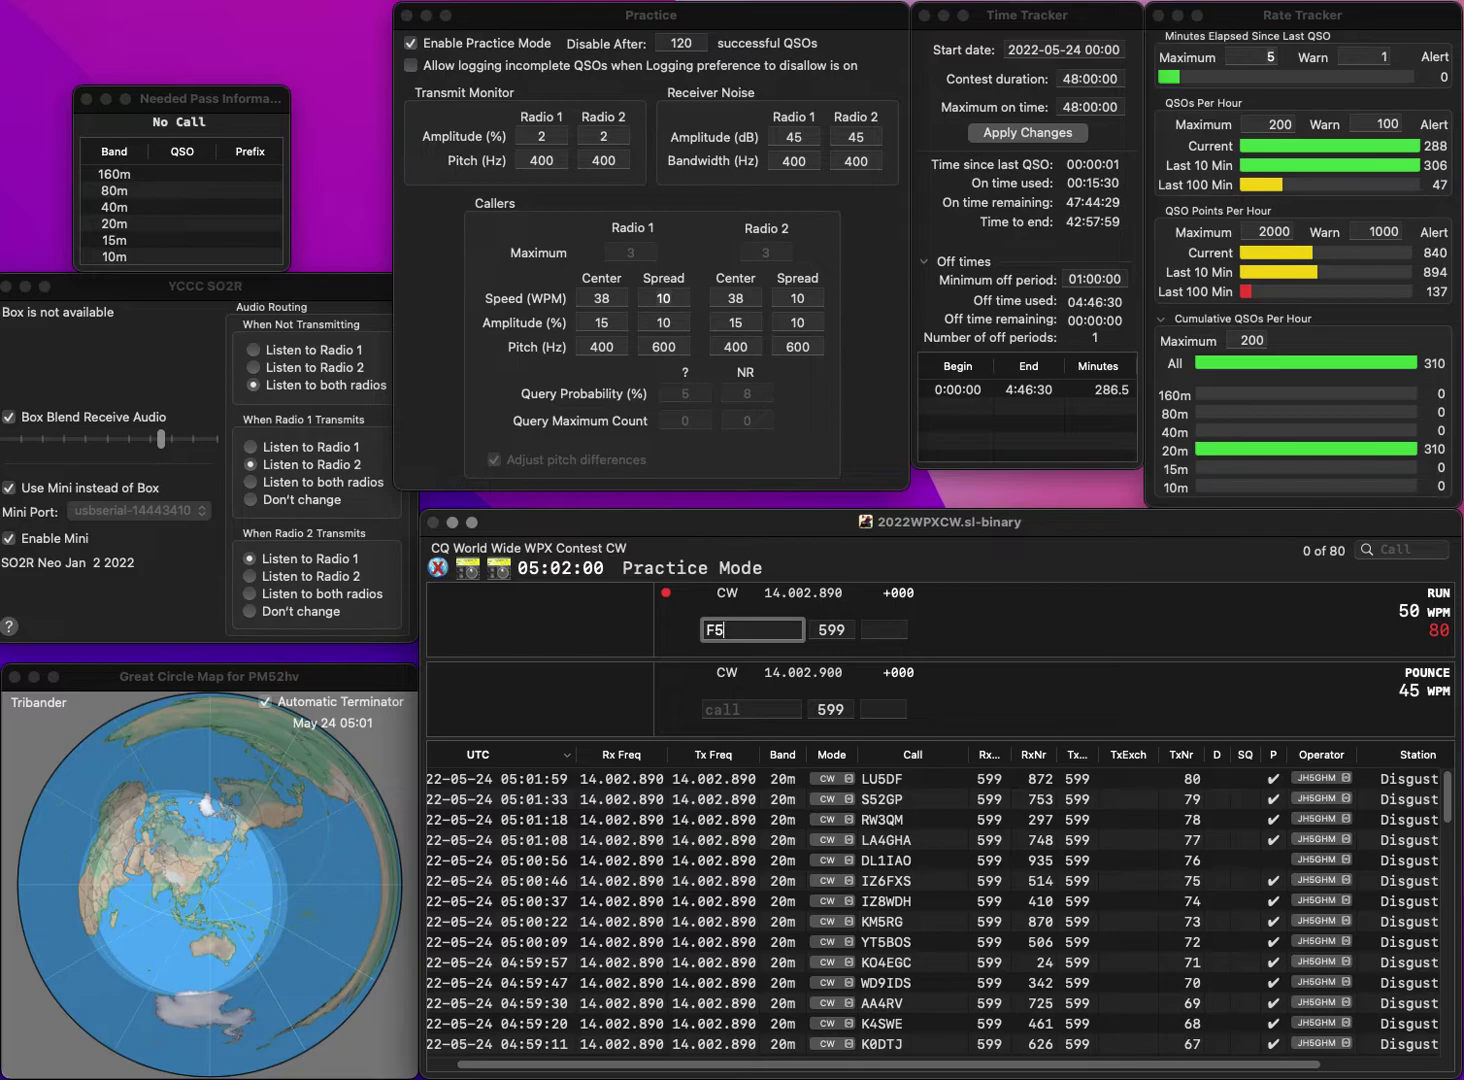
{"action": "type", "text": "XX"}
{"action": "key", "text": "Return"}
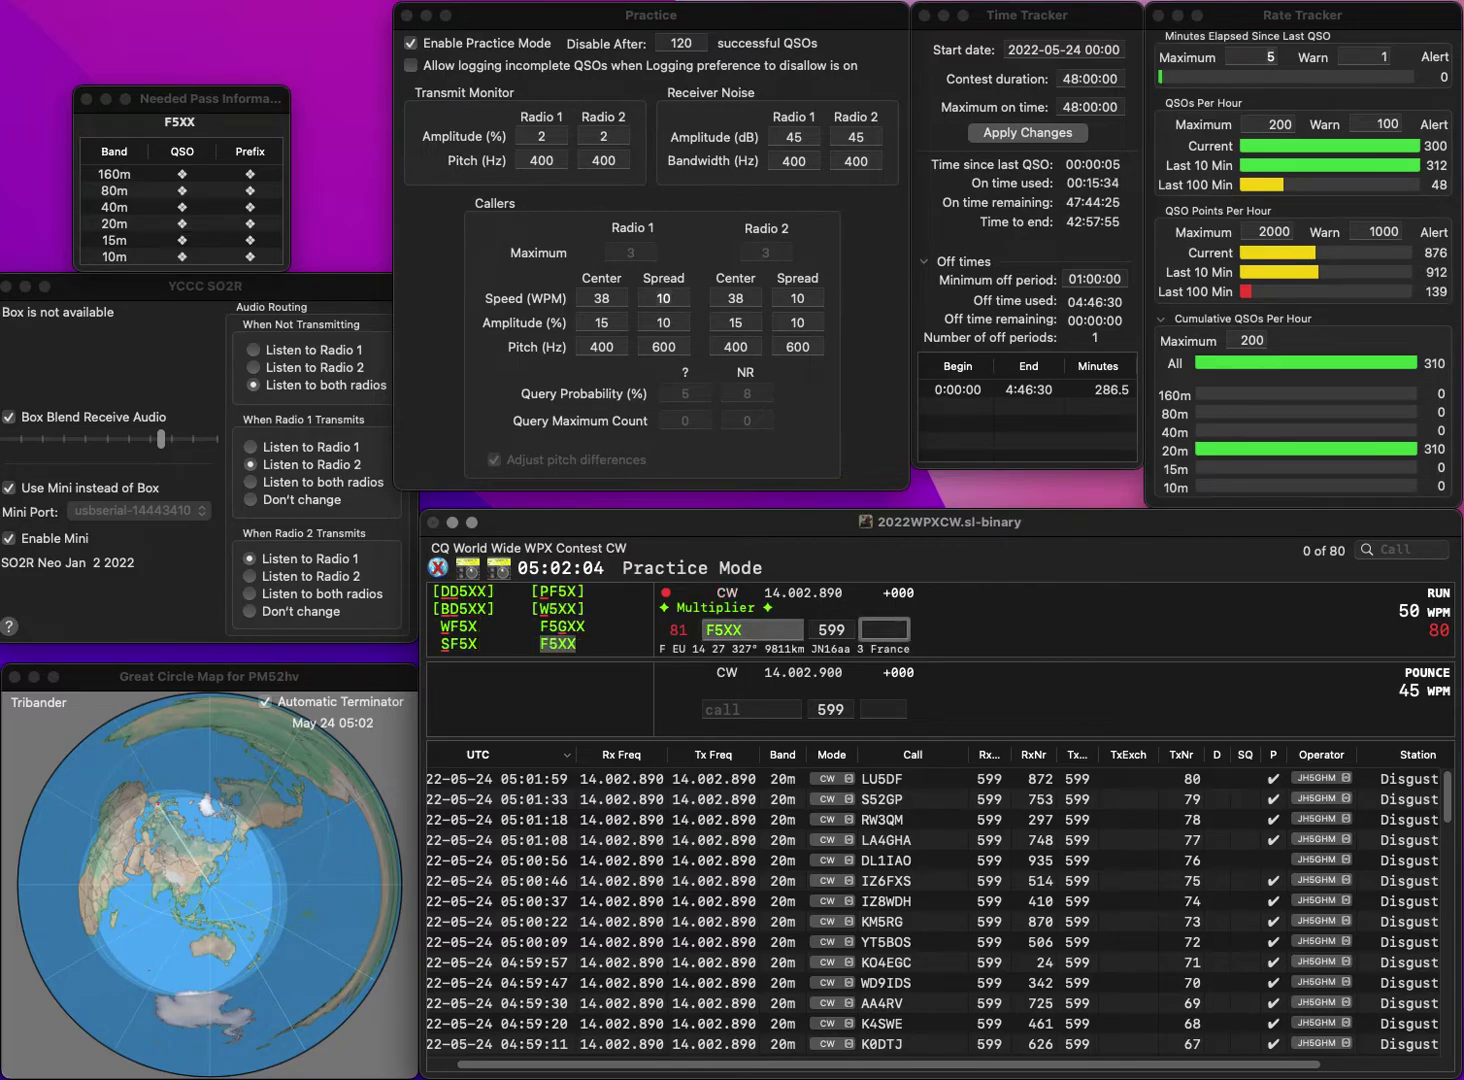
{"action": "type", "text": "522"}
{"action": "key", "text": "Return"}
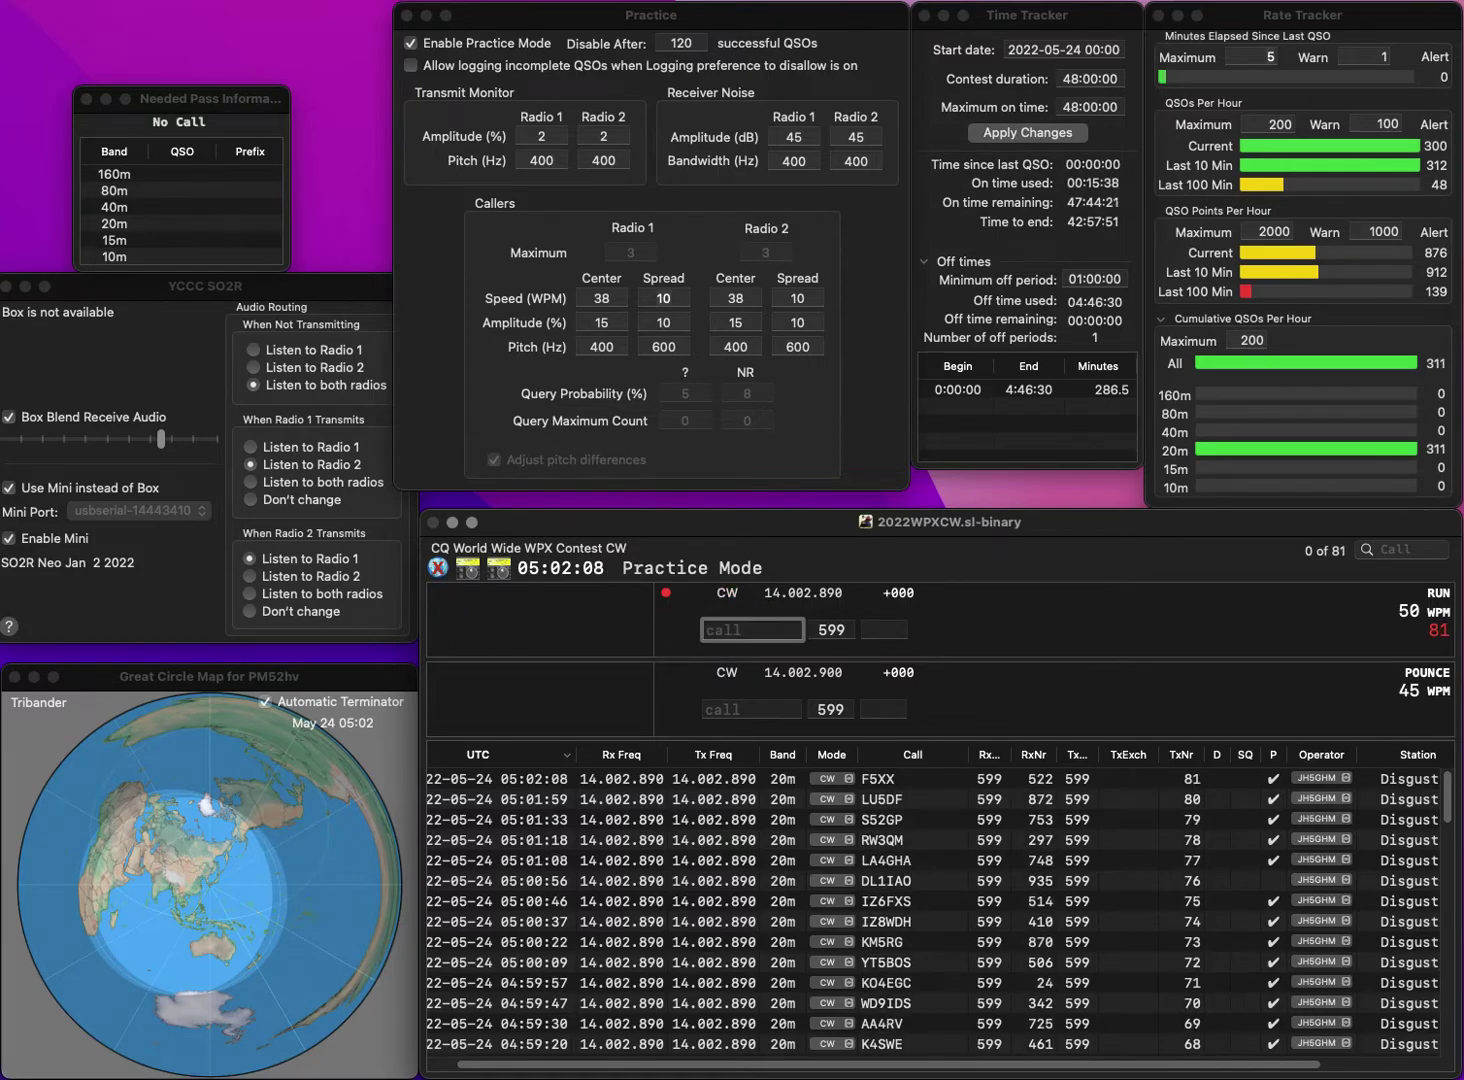
{"action": "type", "text": "DG1"}
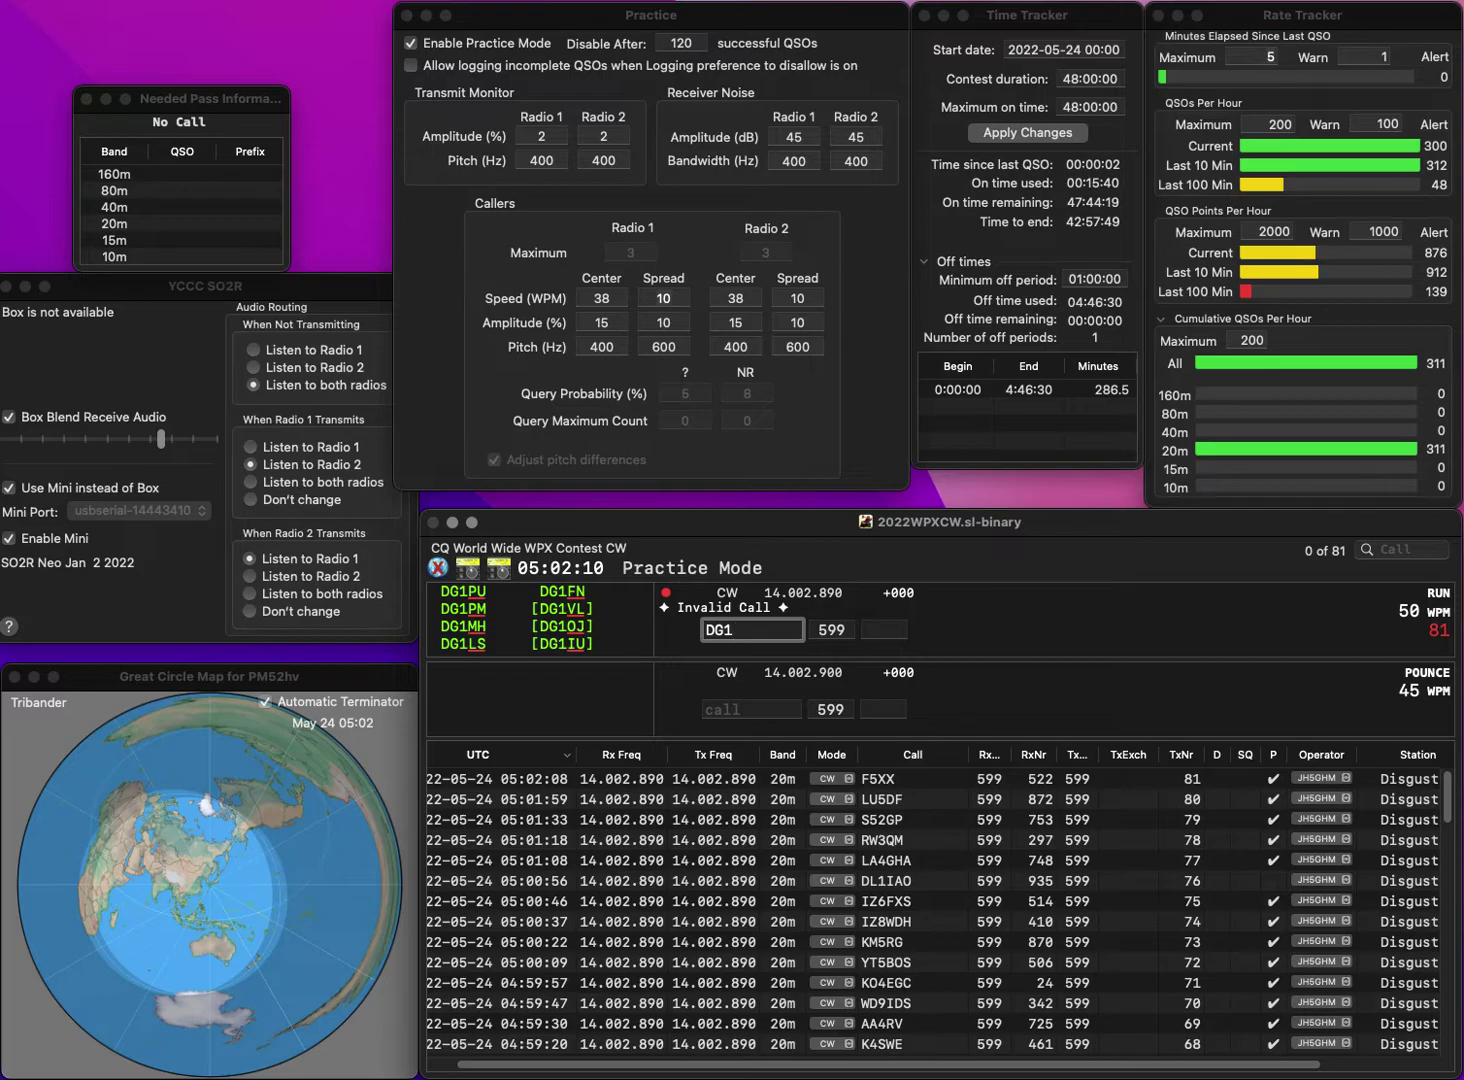
{"action": "type", "text": "YFV"}
{"action": "key", "text": "Return"}
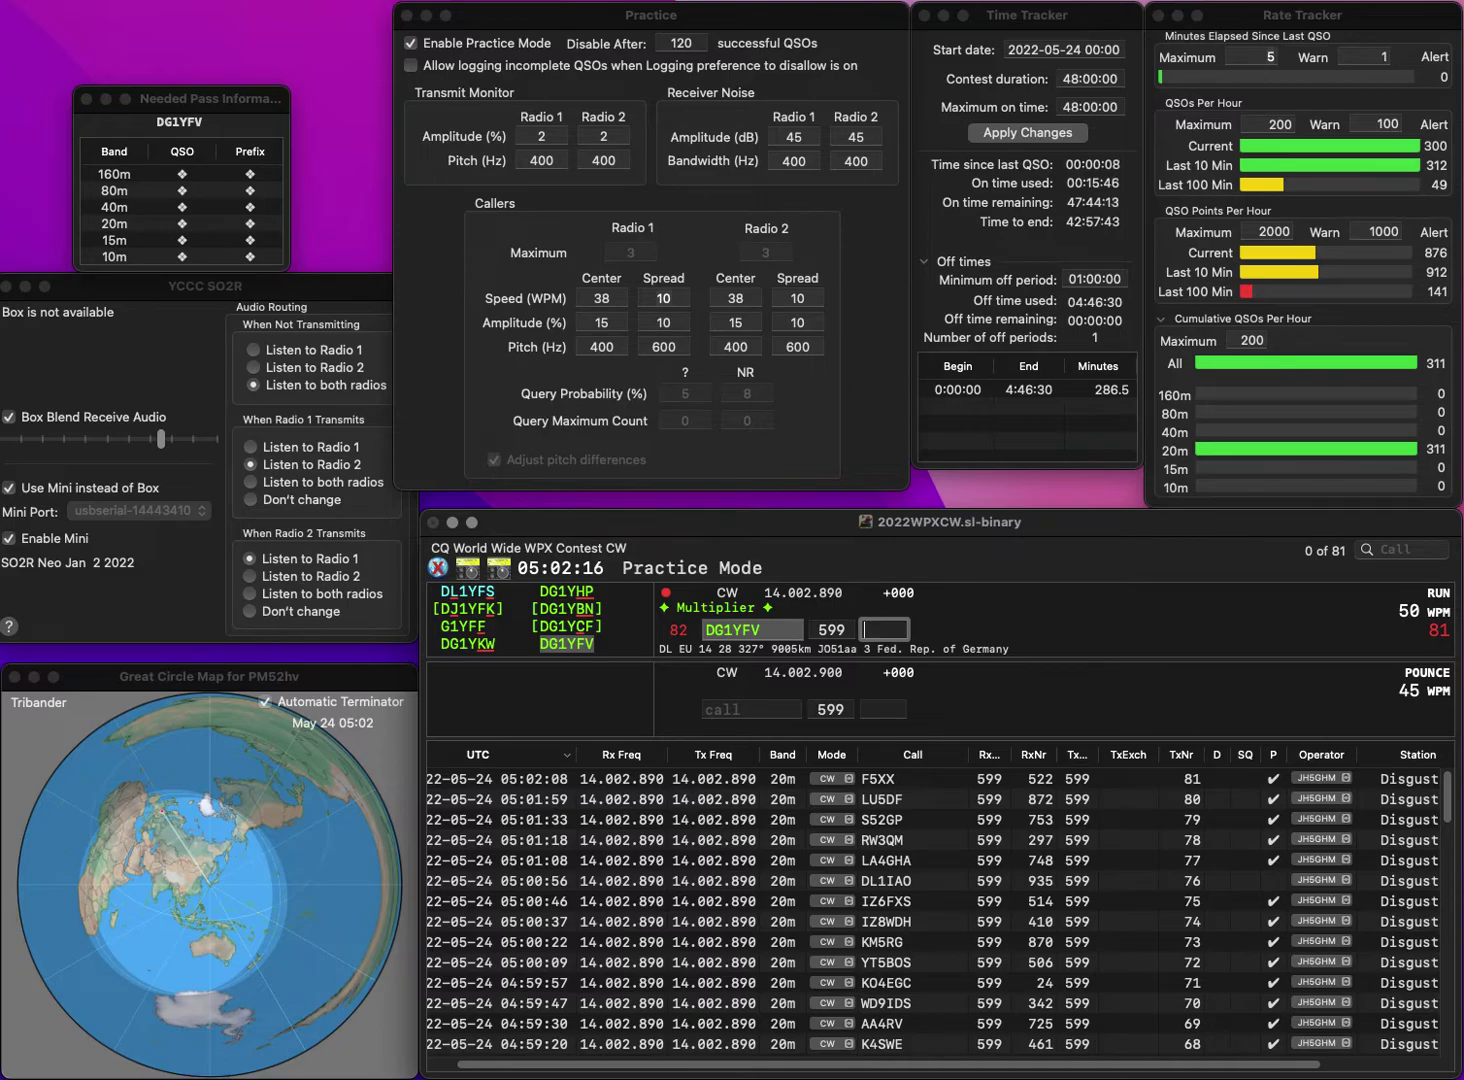
{"action": "type", "text": "297"}
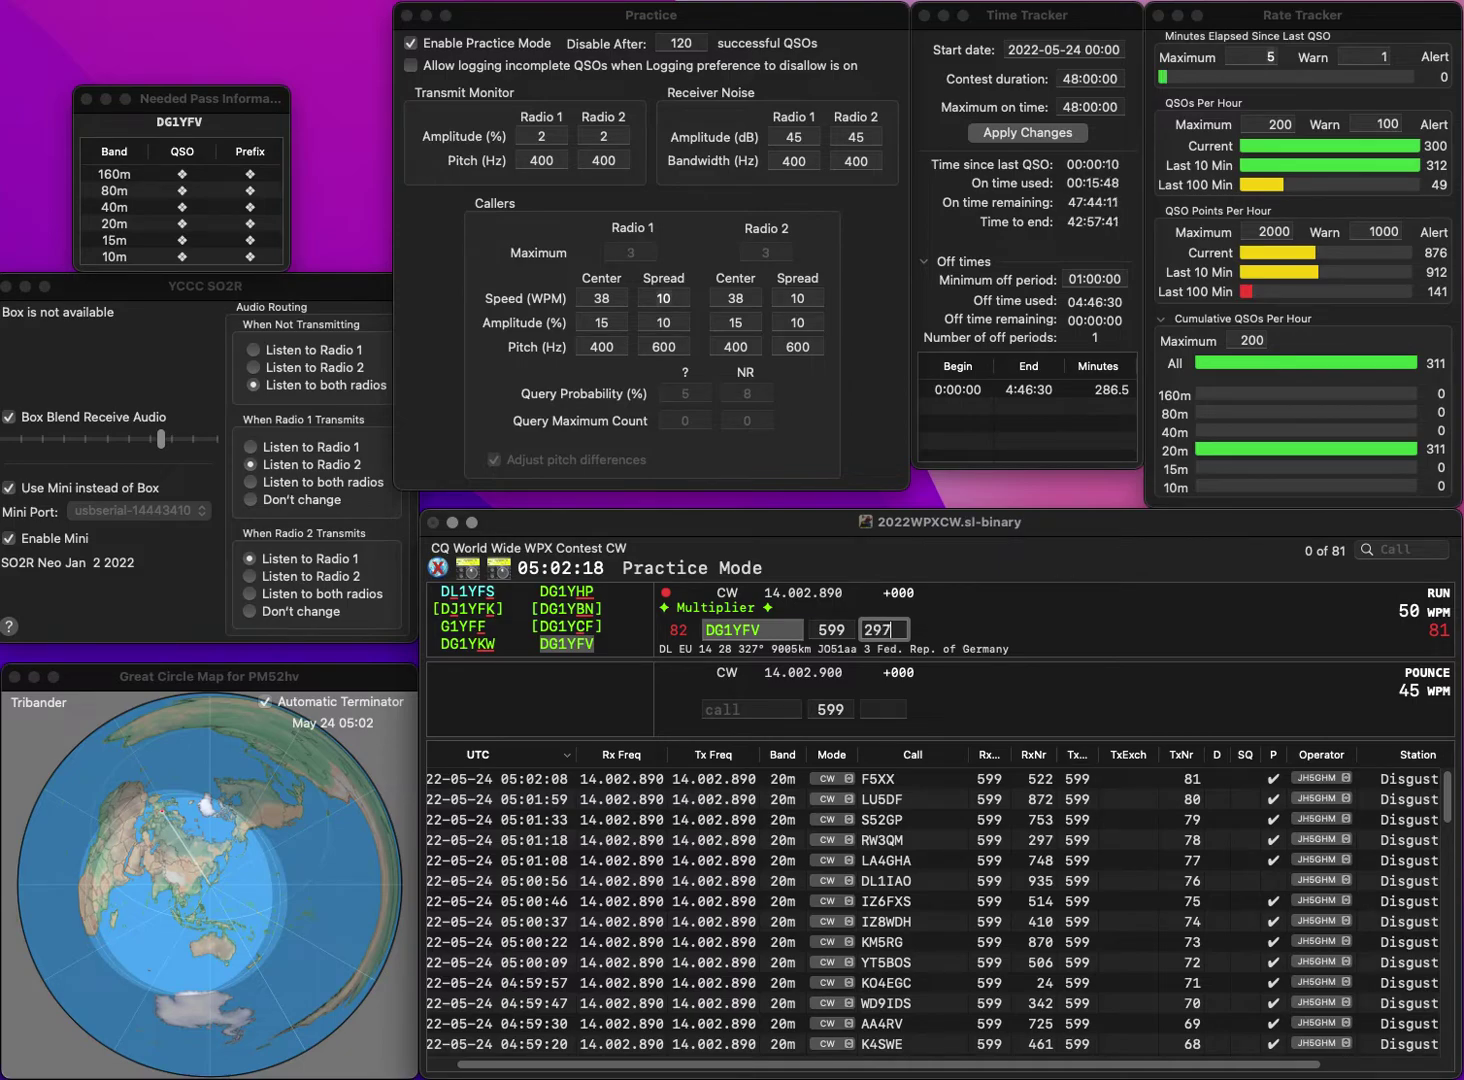
{"action": "key", "text": "Return"}
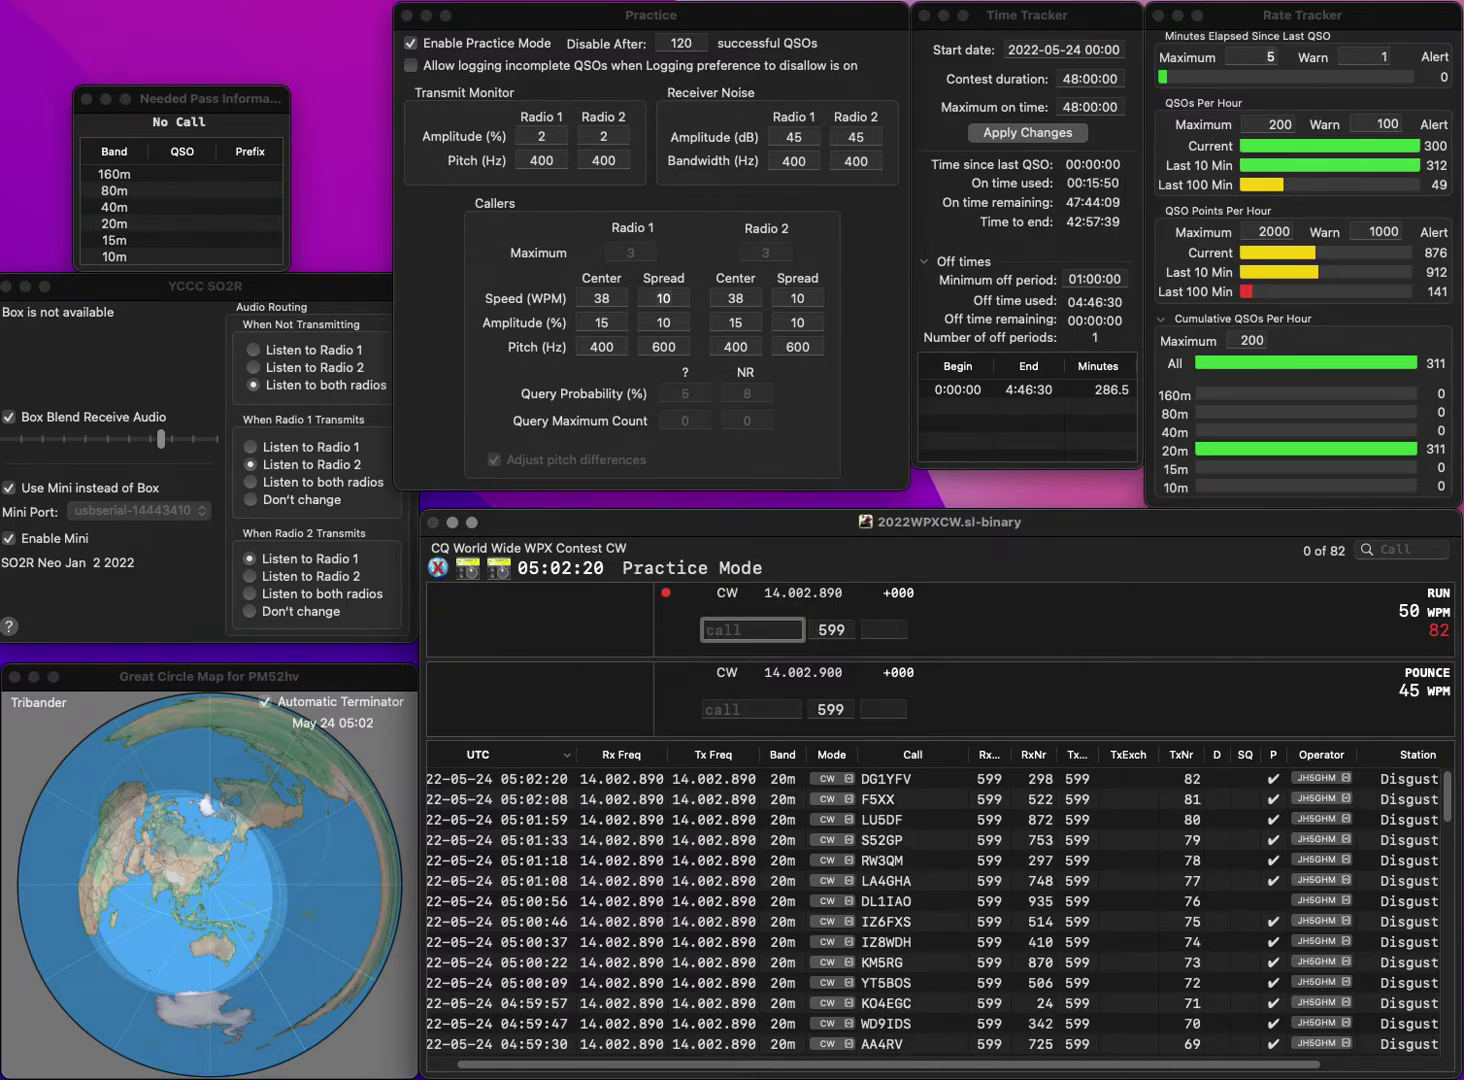
{"action": "type", "text": "N4IDH"}
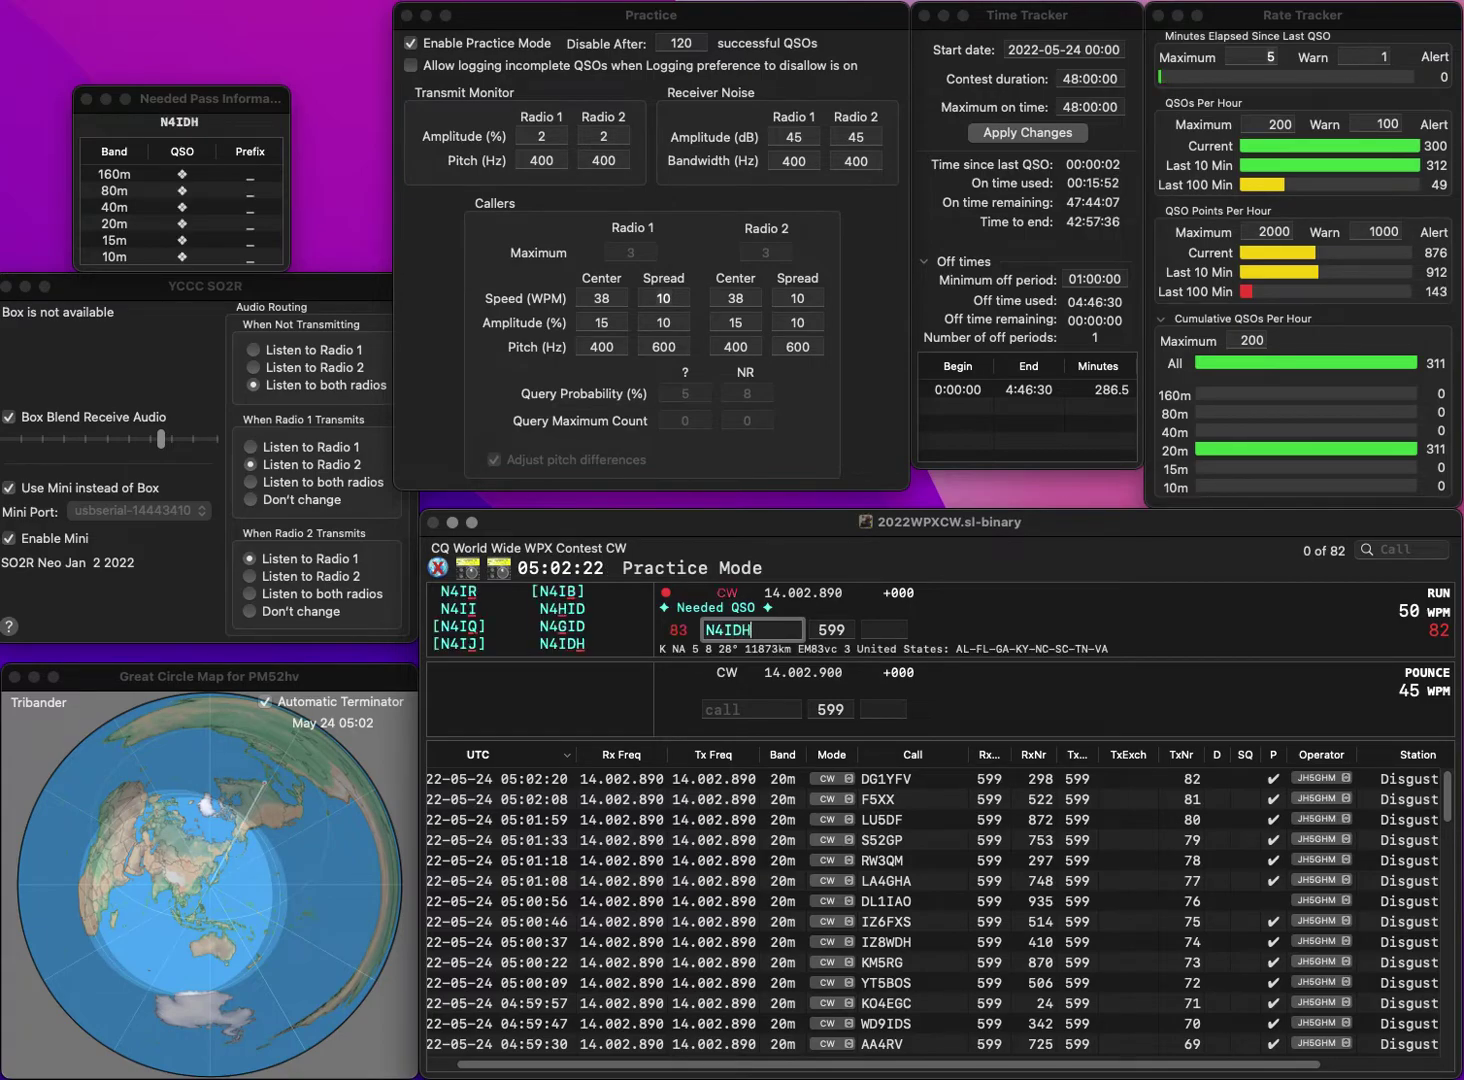
{"action": "key", "text": "Return"}
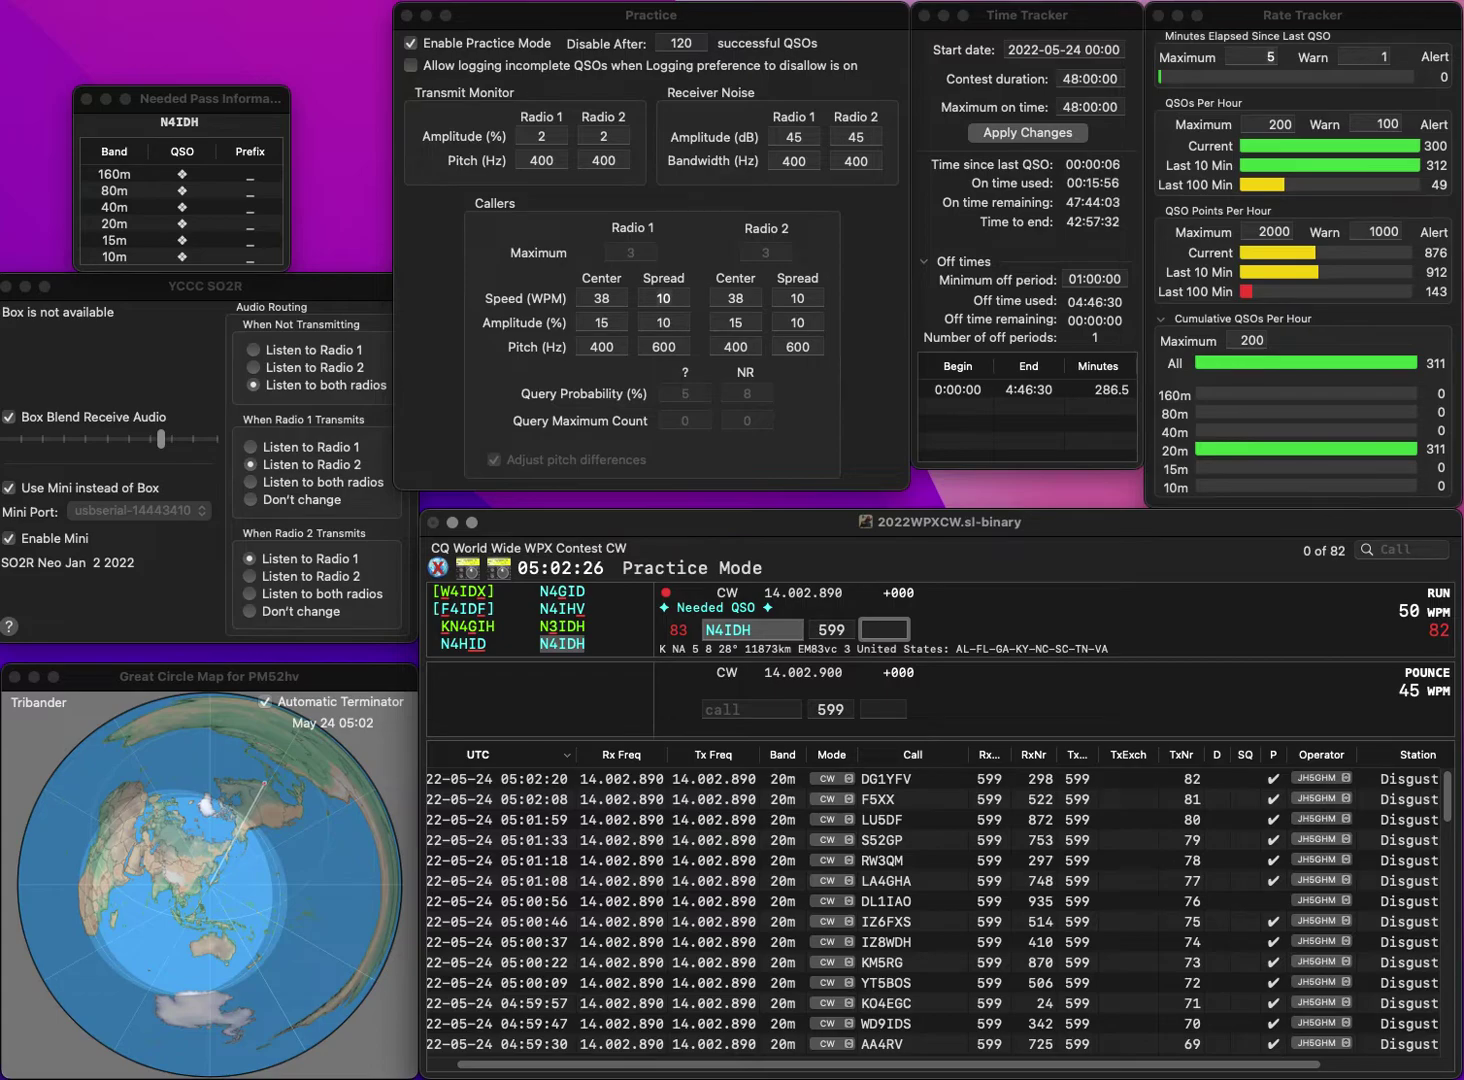
{"action": "type", "text": "876"}
{"action": "key", "text": "Return"}
- Log a contact with HG5PS on the run radio with received number 595
{"action": "type", "text": "HG"}
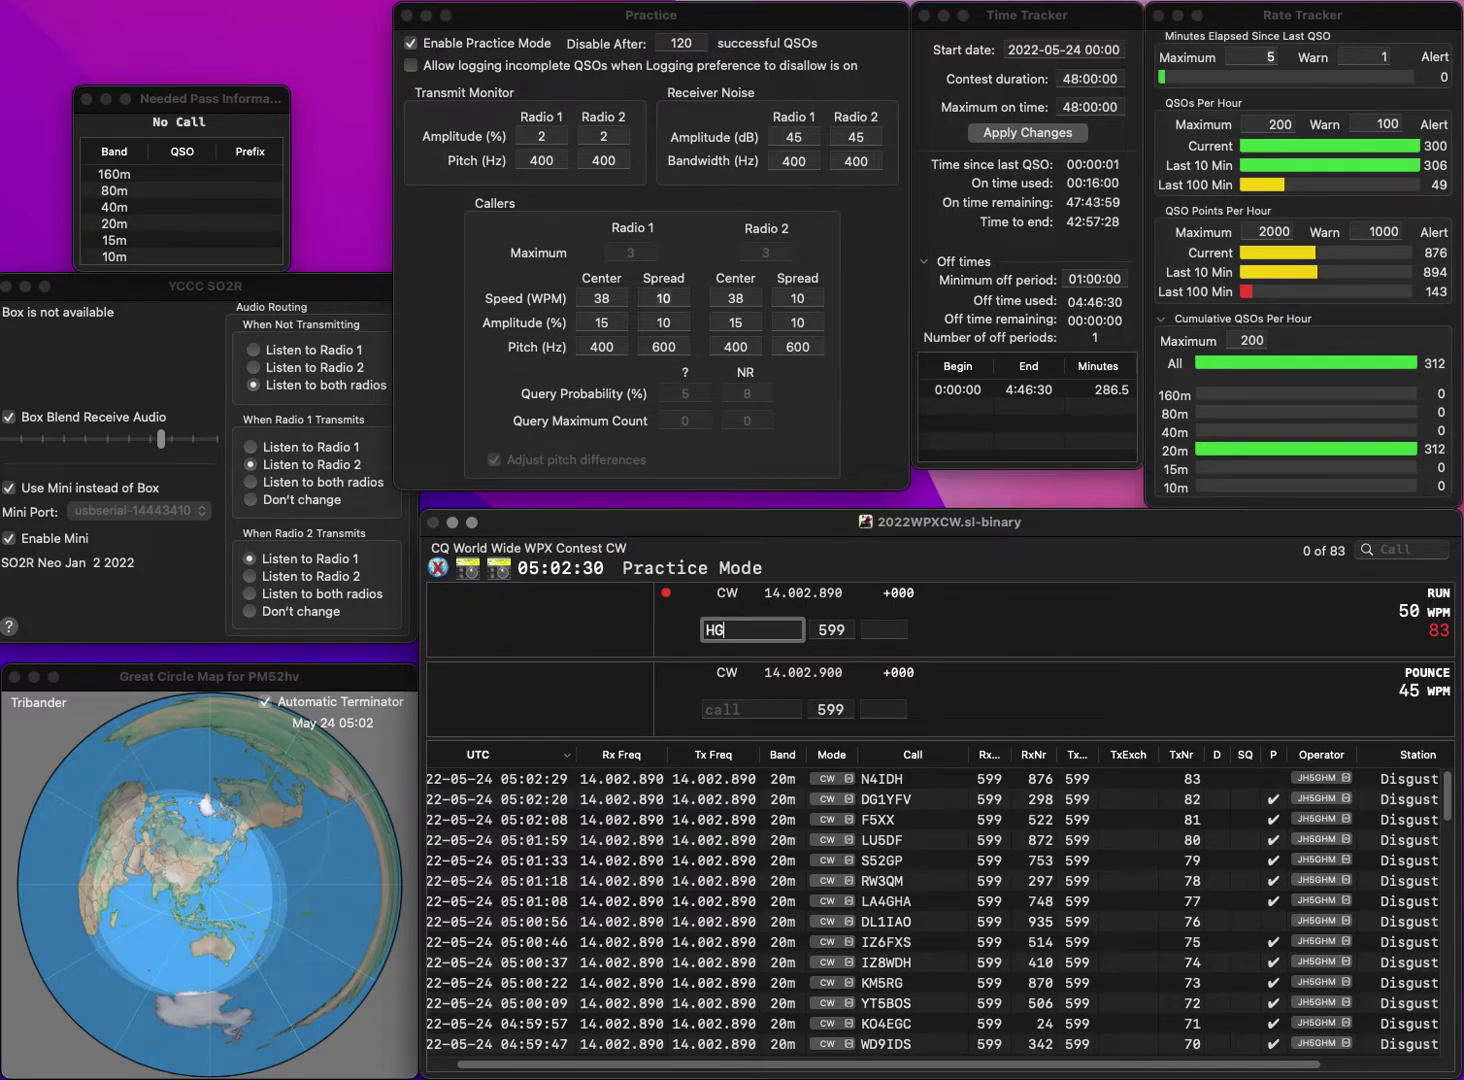
{"action": "type", "text": "5PS"}
{"action": "key", "text": "space"}
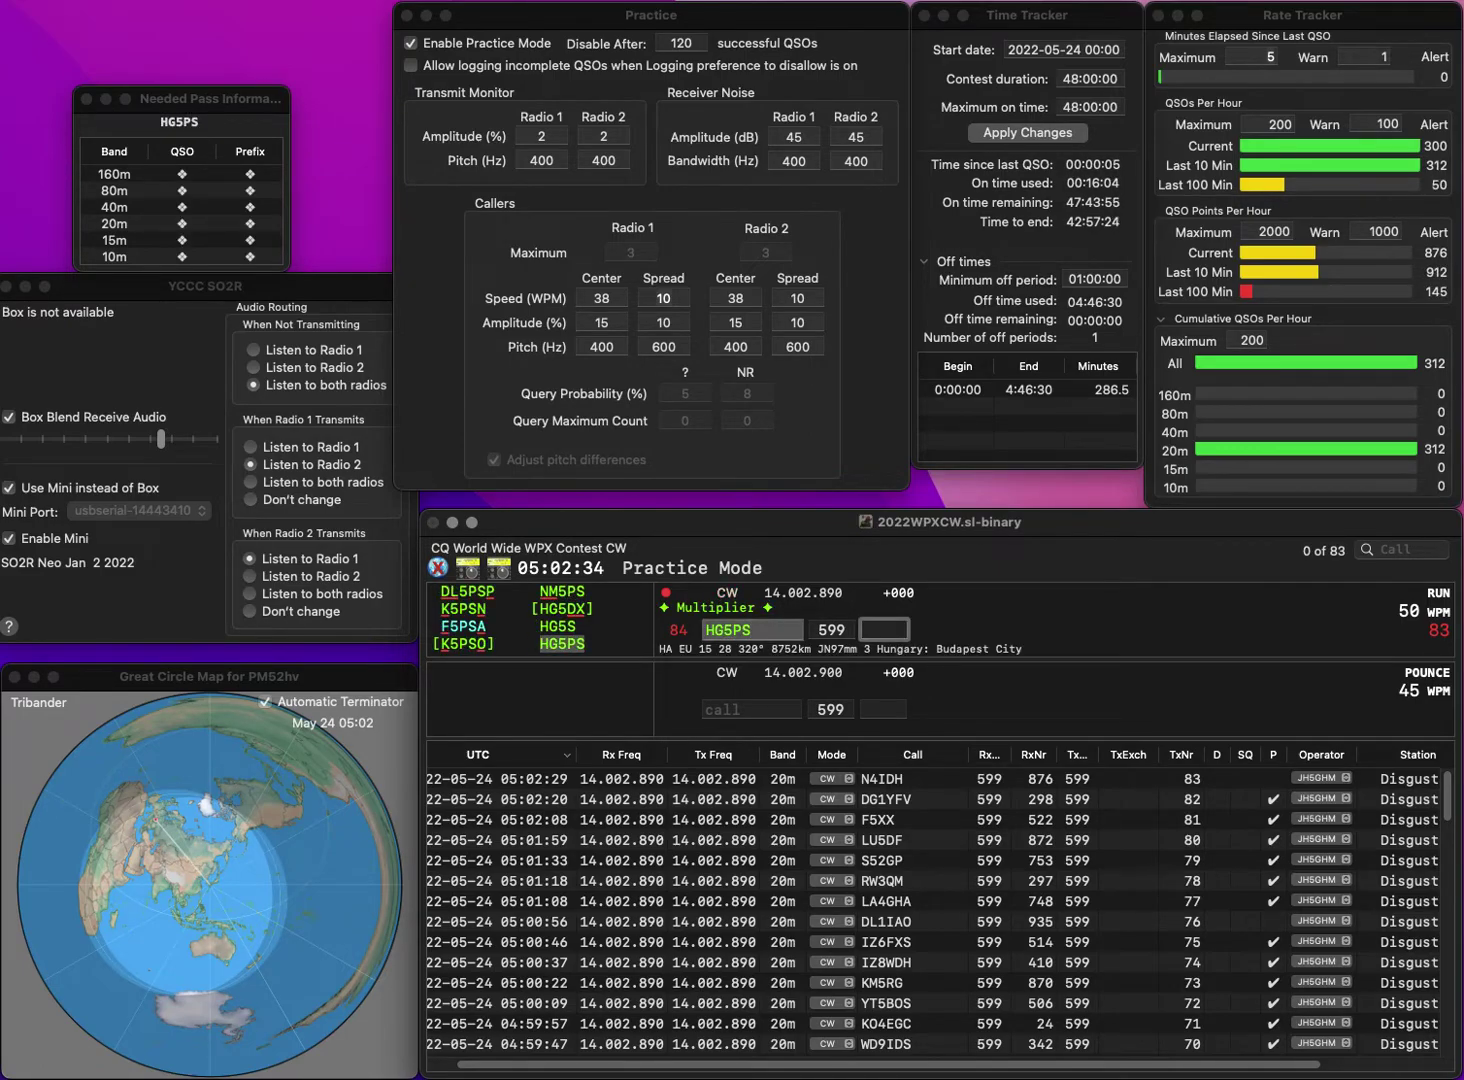
{"action": "type", "text": "595"}
{"action": "key", "text": "Return"}
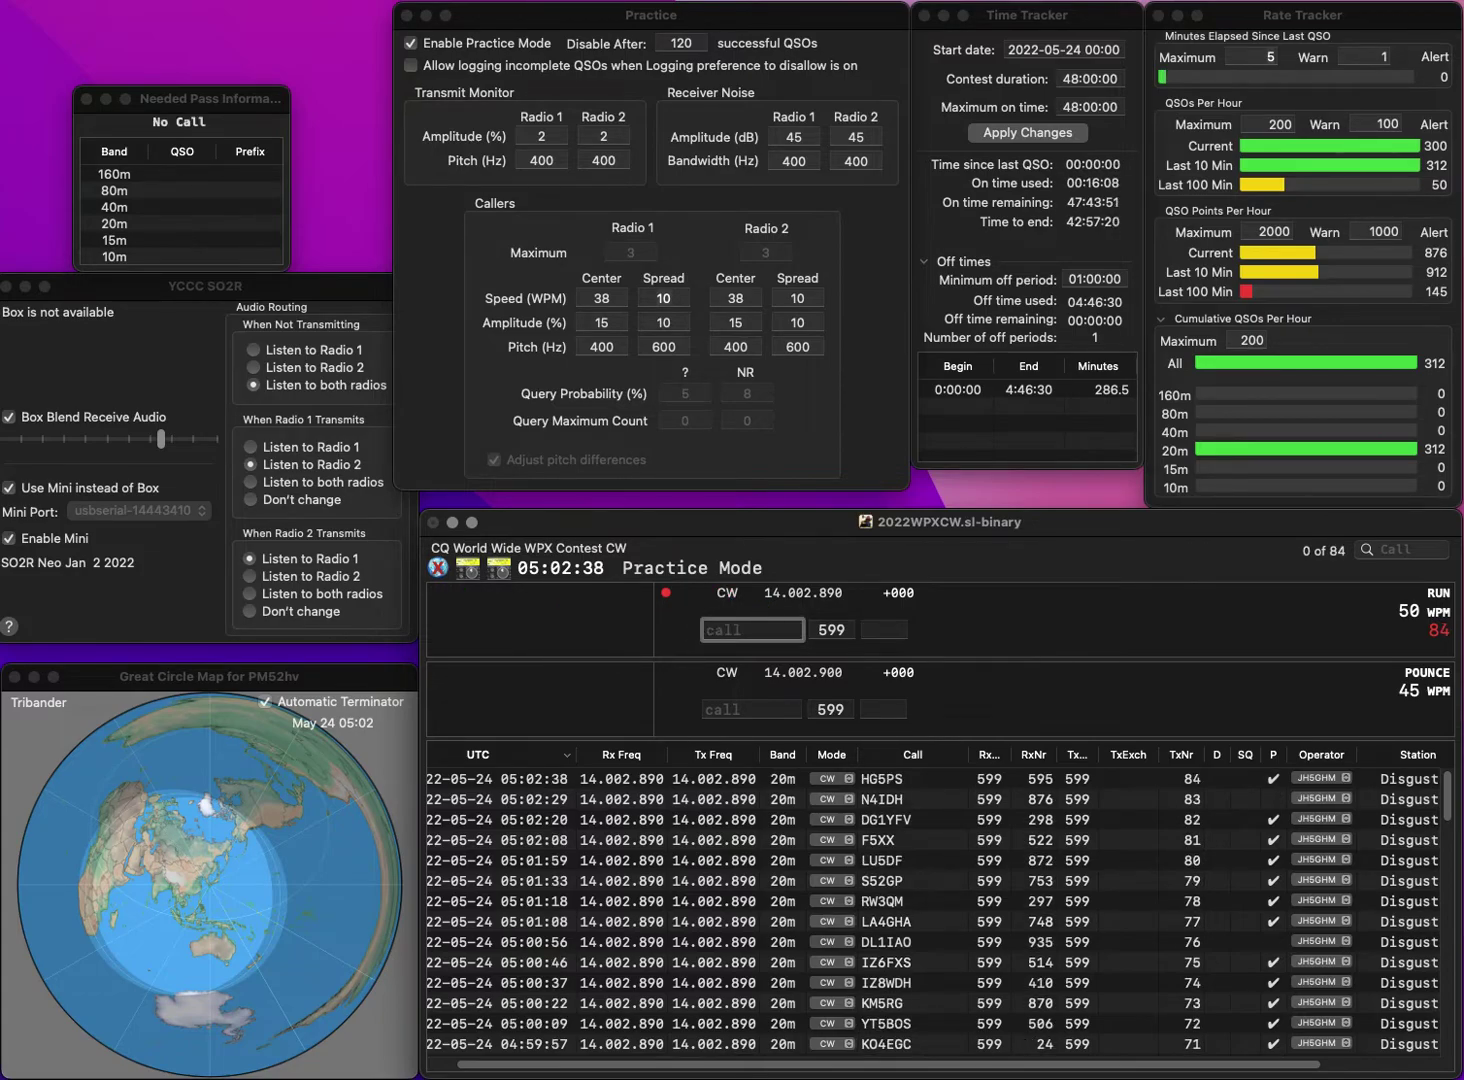
- Correct the miscopied 9HR to 9A2R and log the contact on the run radio with received number 570
{"action": "type", "text": "9H"}
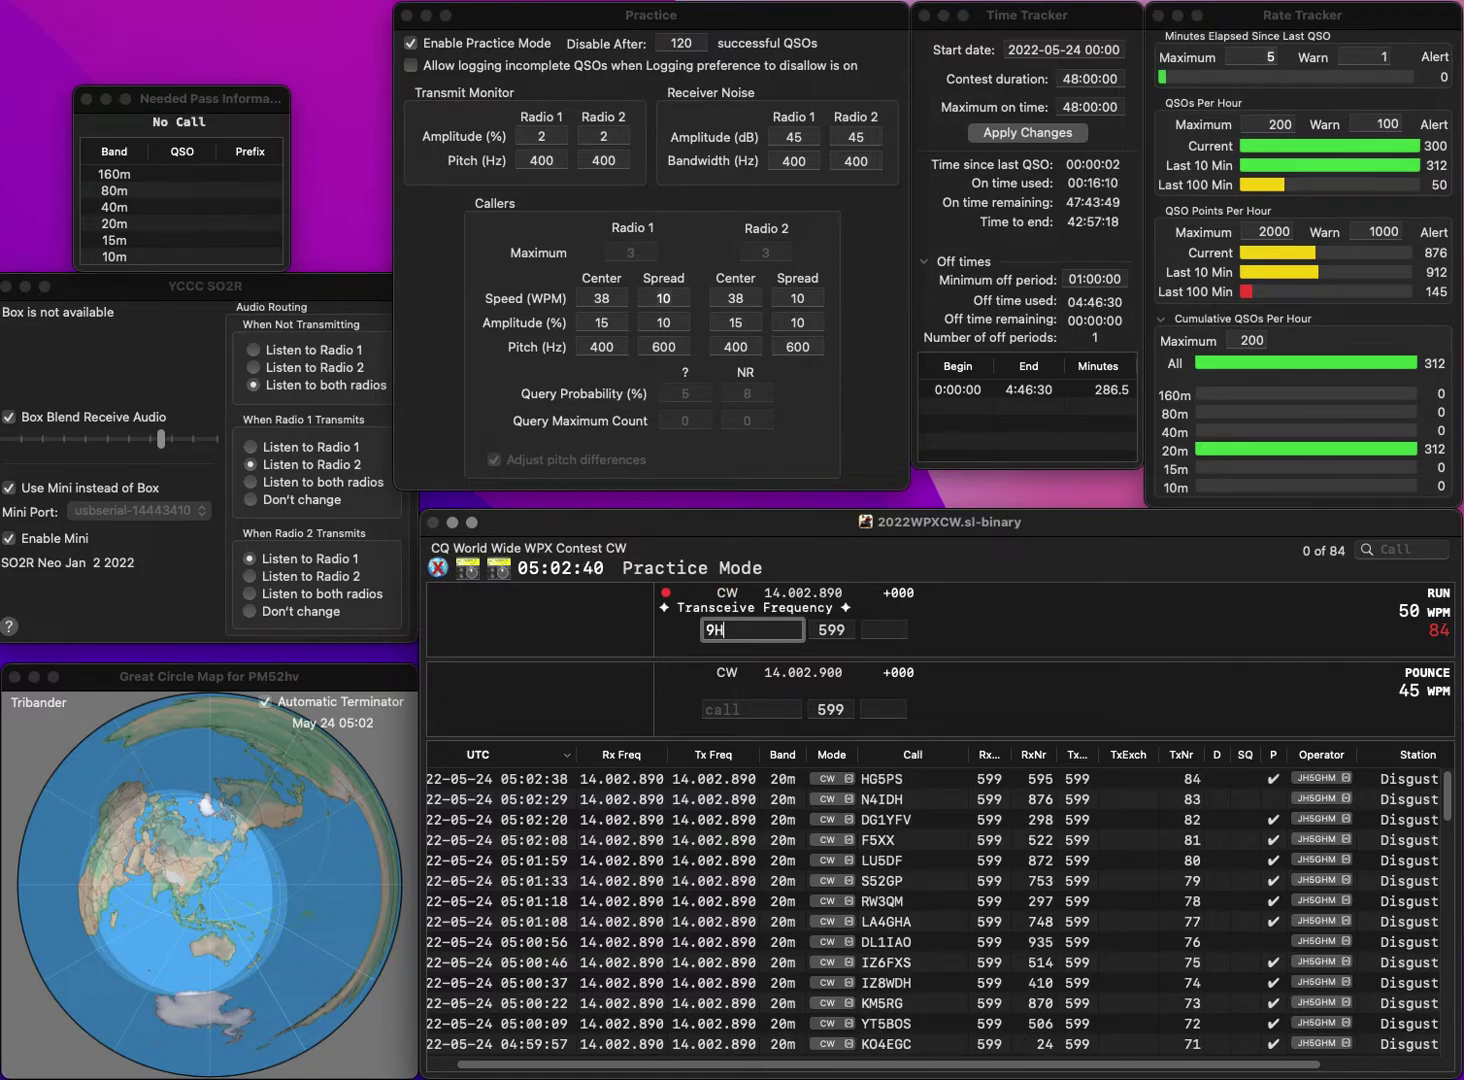
{"action": "type", "text": "R"}
{"action": "key", "text": "BackSpace"}
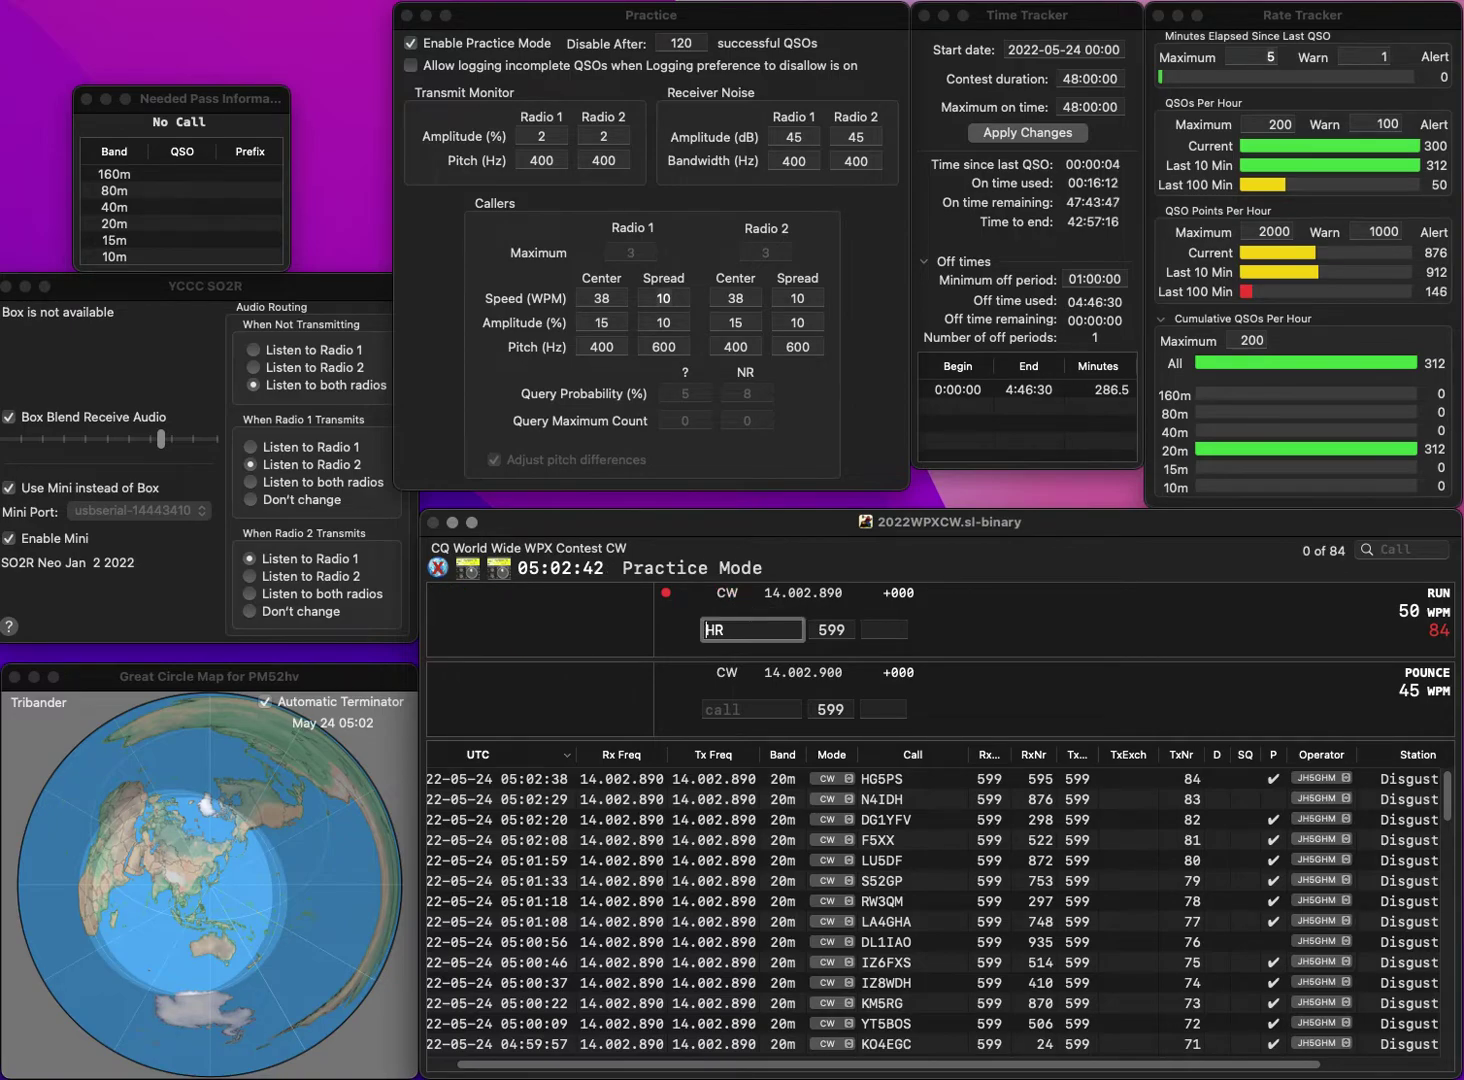
{"action": "type", "text": "9"}
{"action": "key", "text": "Delete"}
{"action": "type", "text": "A"}
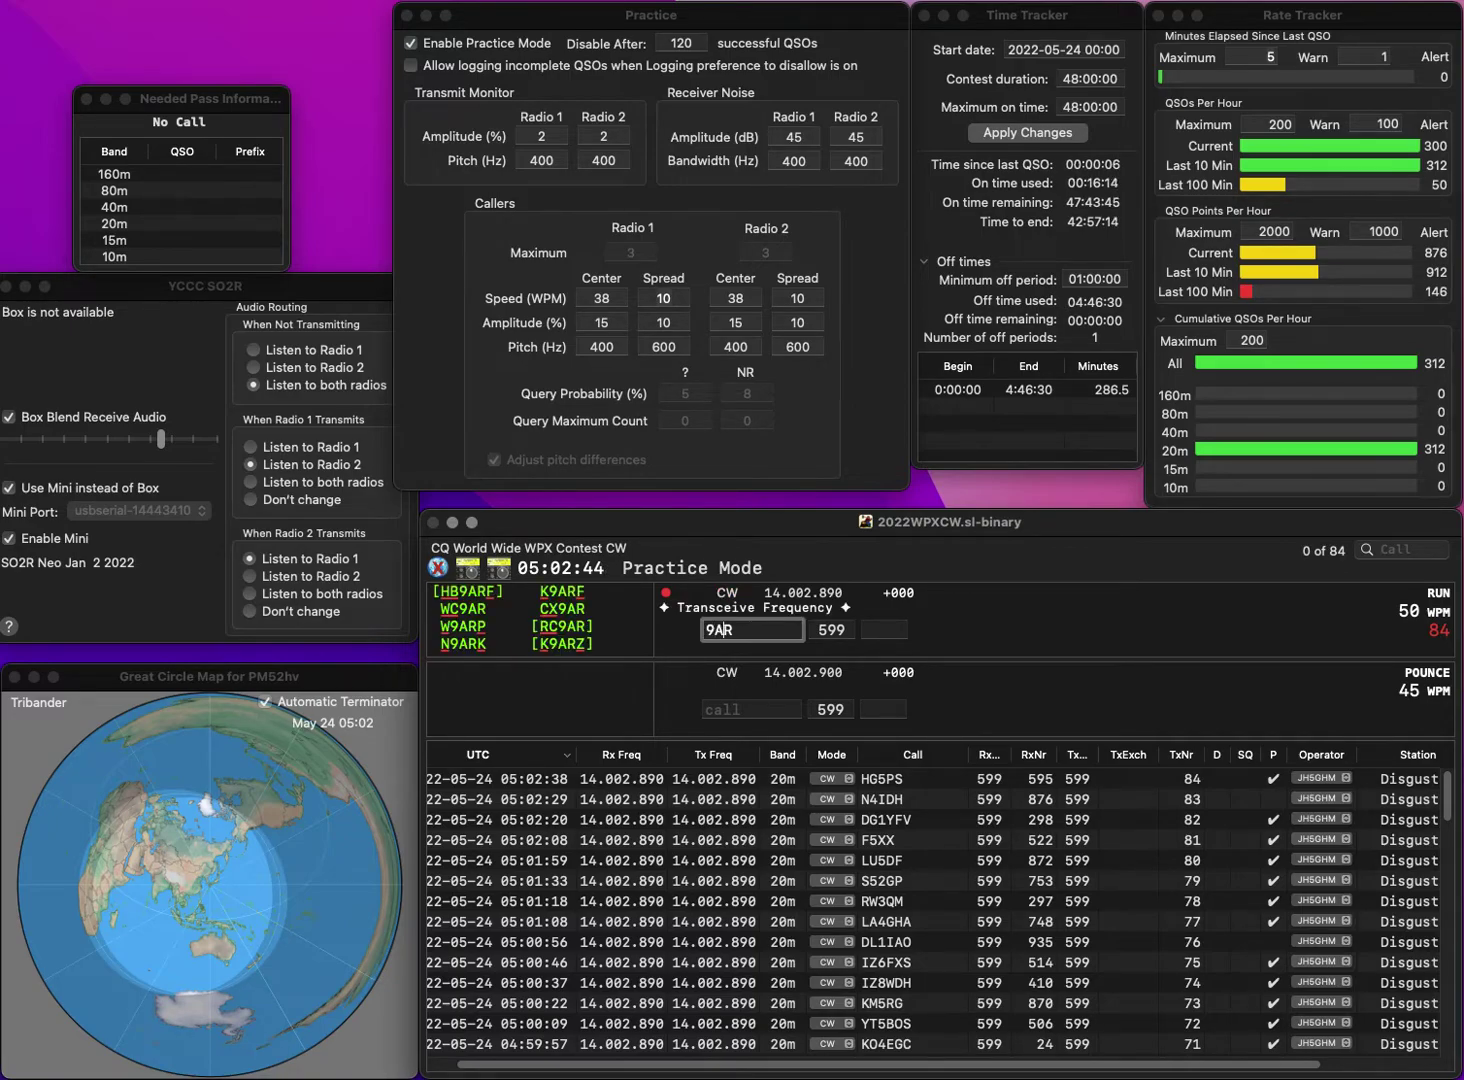
{"action": "type", "text": "2"}
{"action": "key", "text": "Tab"}
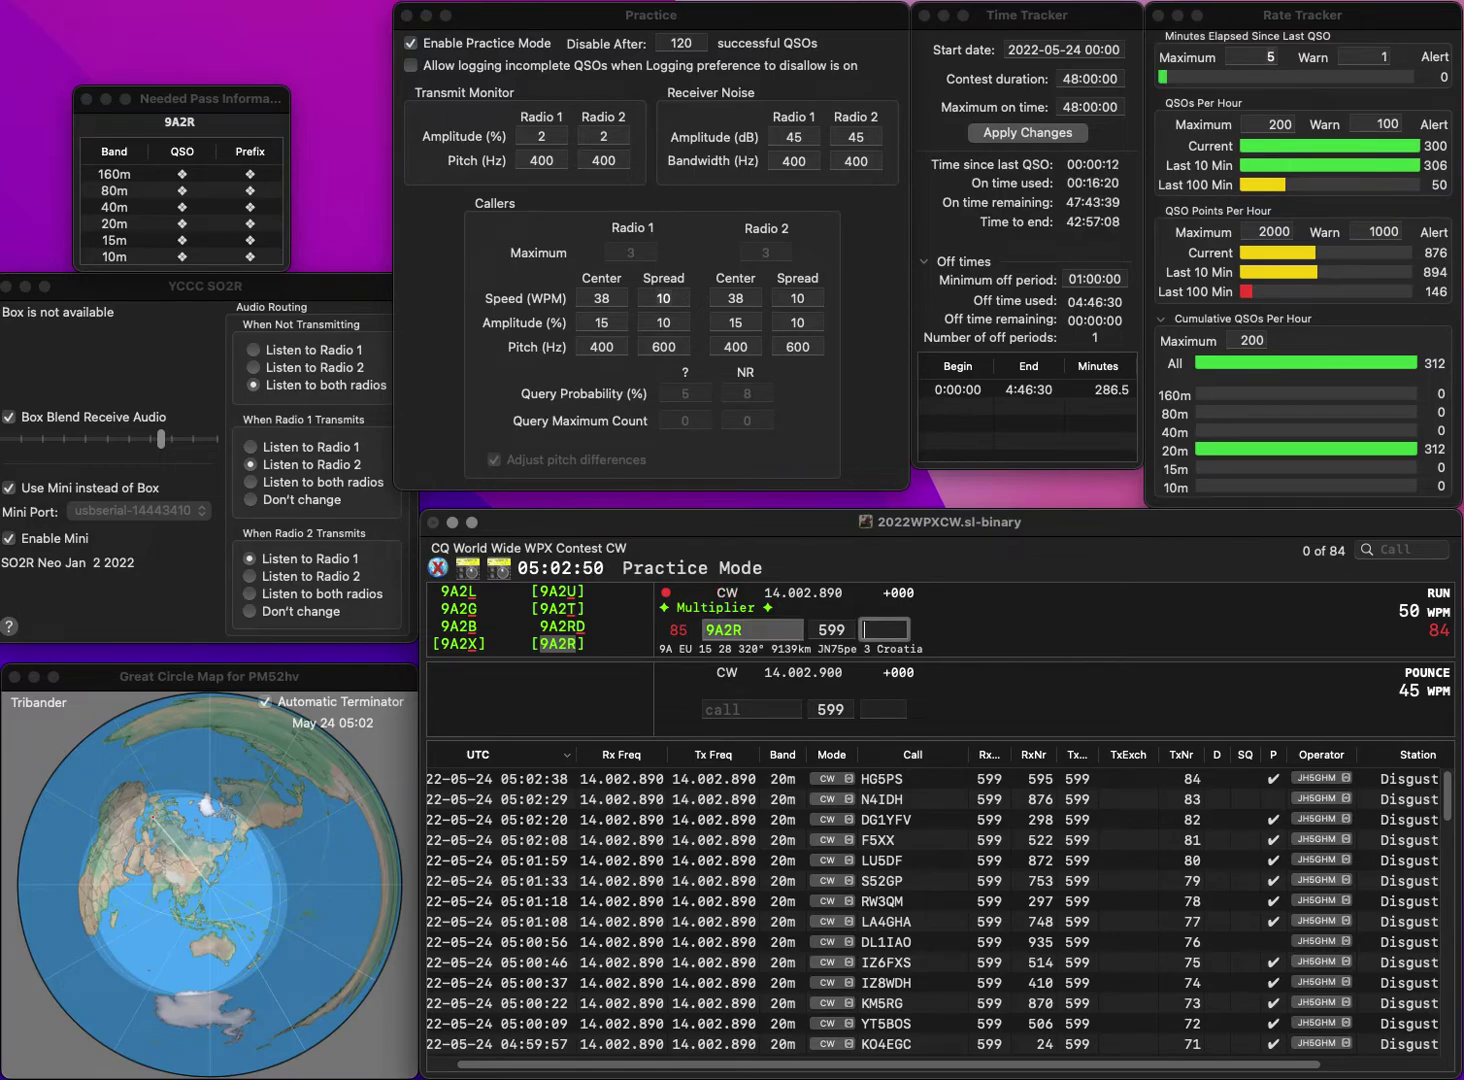
{"action": "type", "text": "70"}
{"action": "key", "text": "Return"}
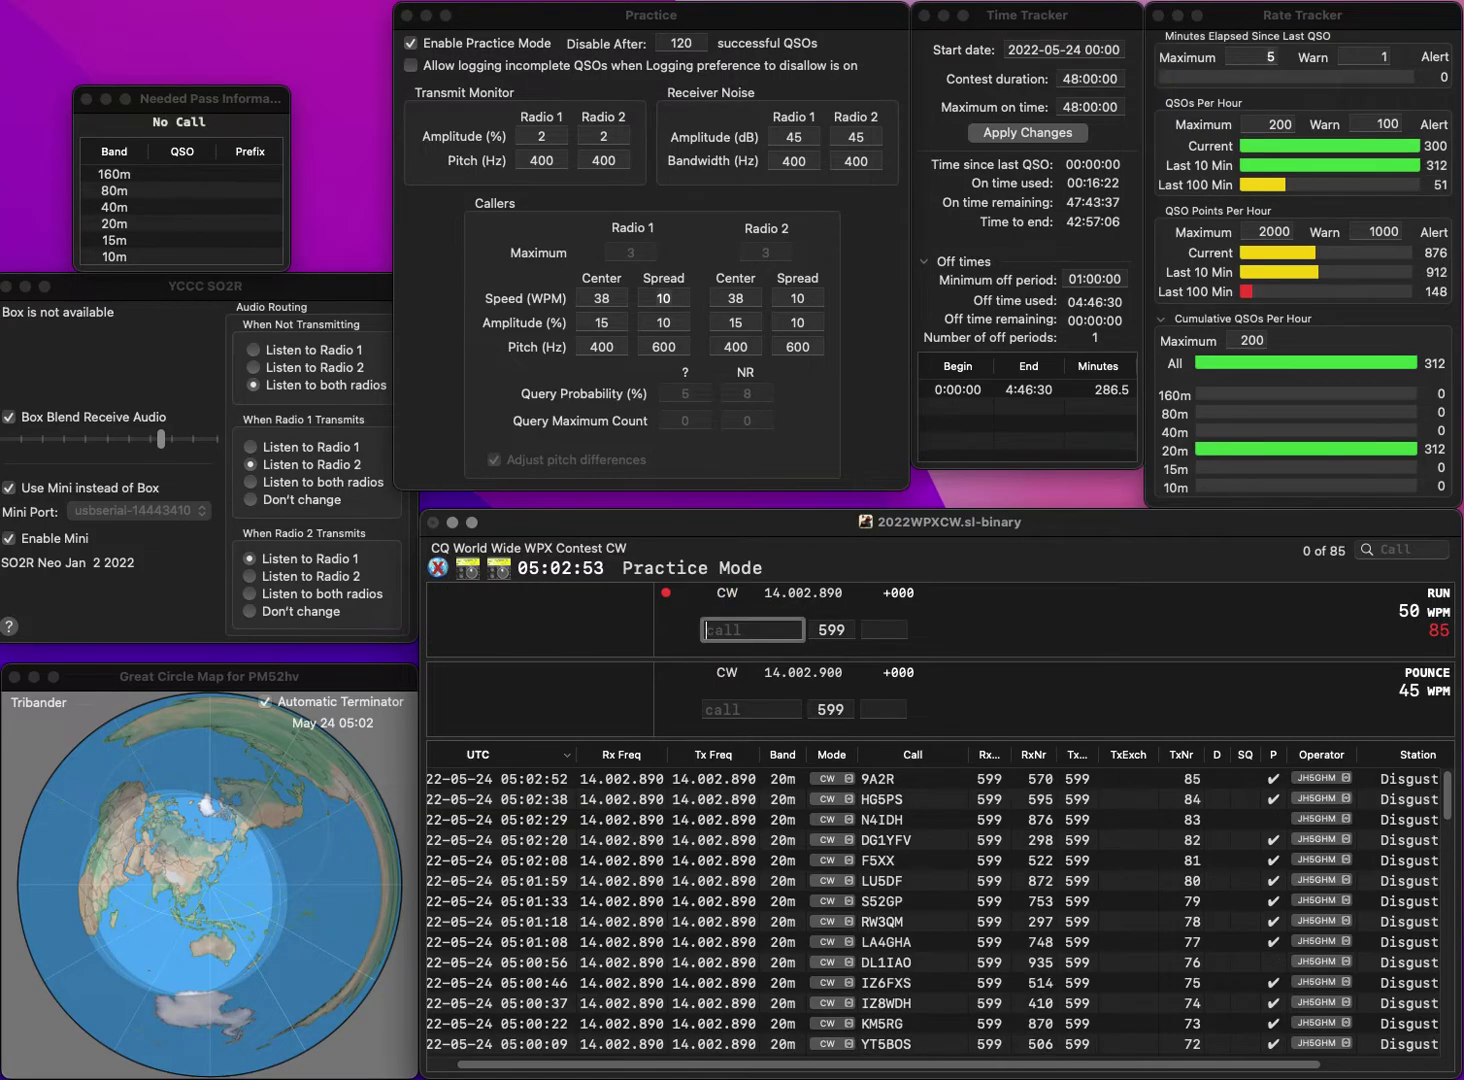
- Correct the miscopied UAAK to UA6AK and log the contact on the run radio with received number 509
{"action": "type", "text": "UAAK"}
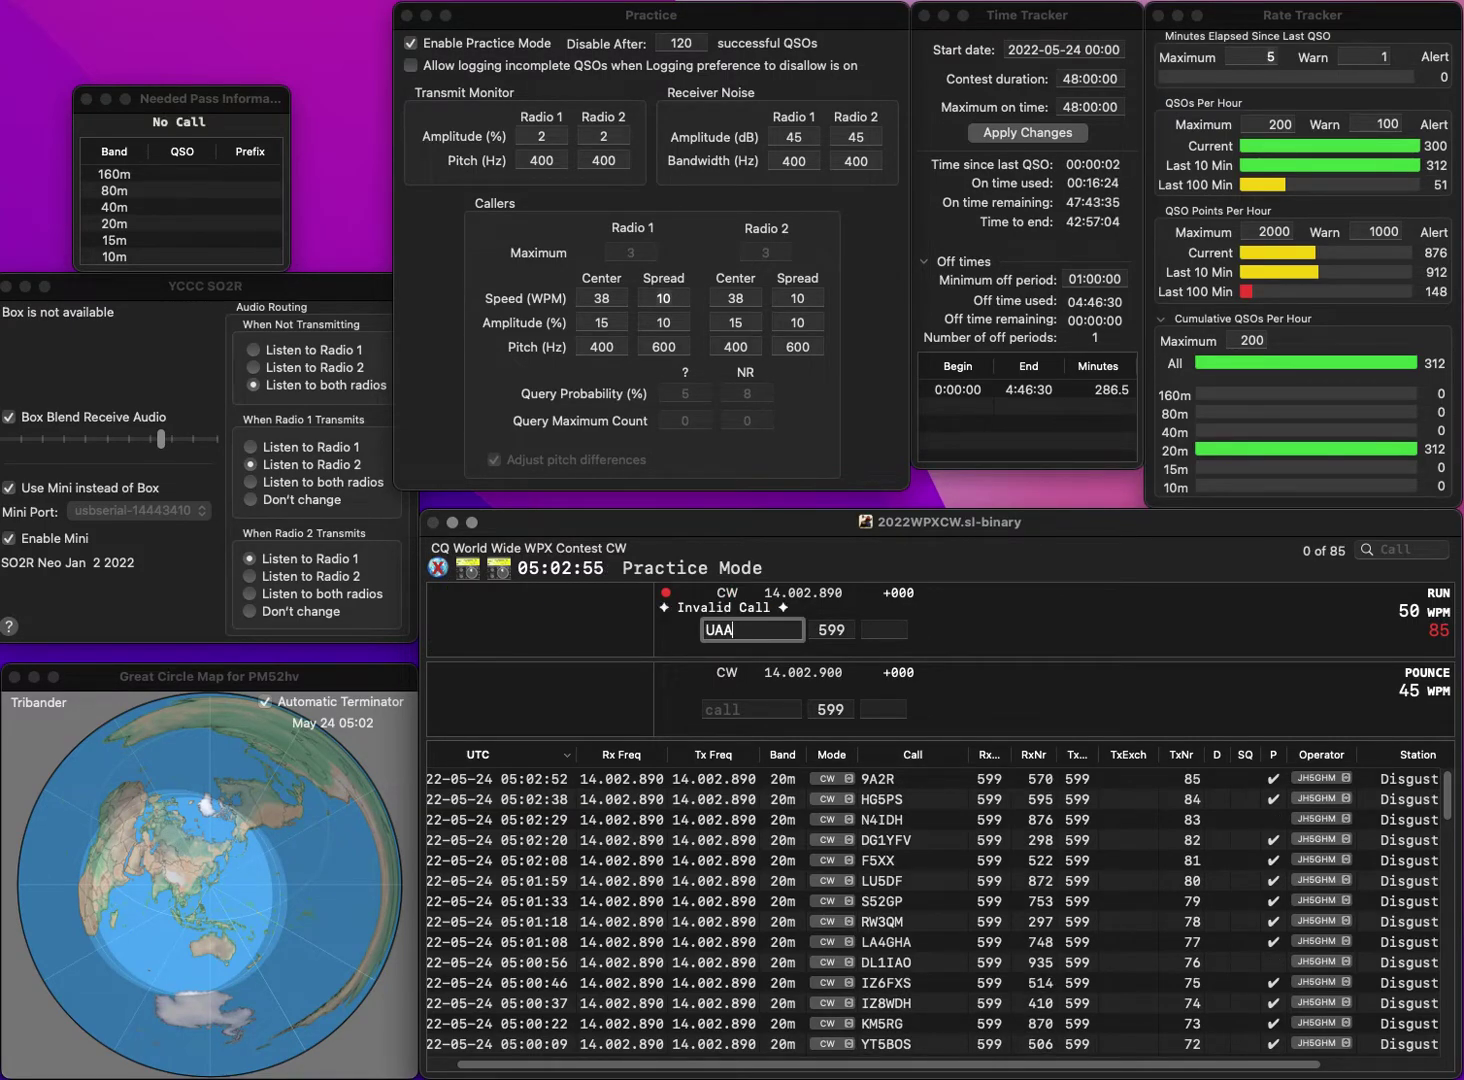
{"action": "key", "text": "Left"}
{"action": "key", "text": "Left"}
{"action": "type", "text": "6"}
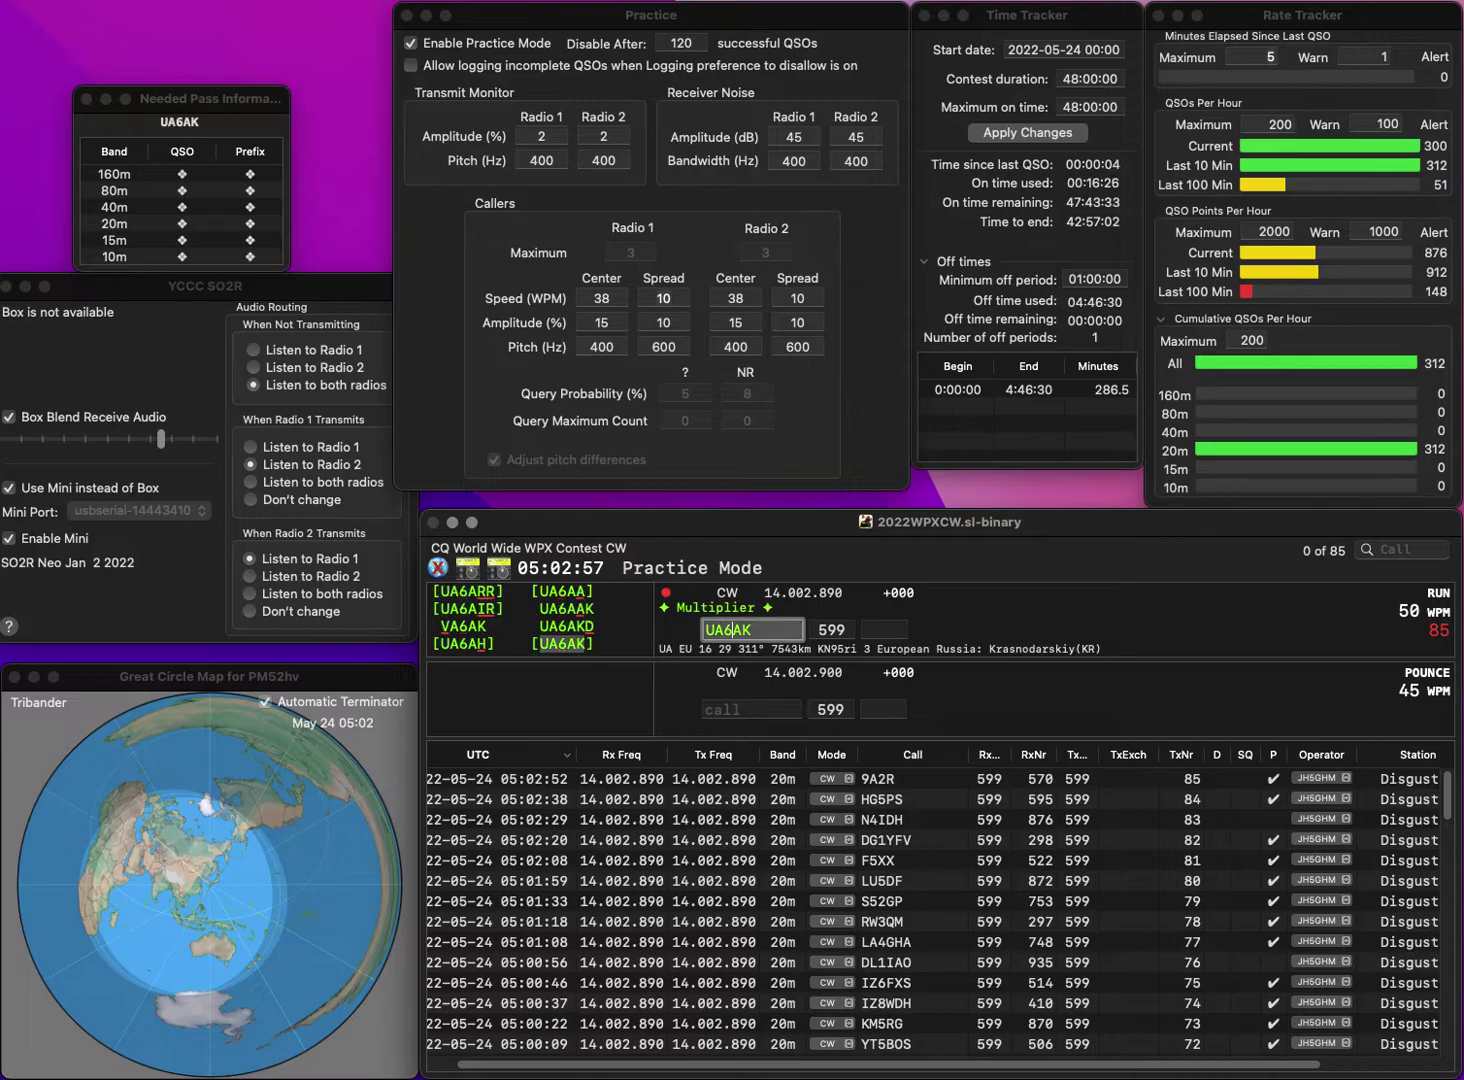
{"action": "key", "text": "Return"}
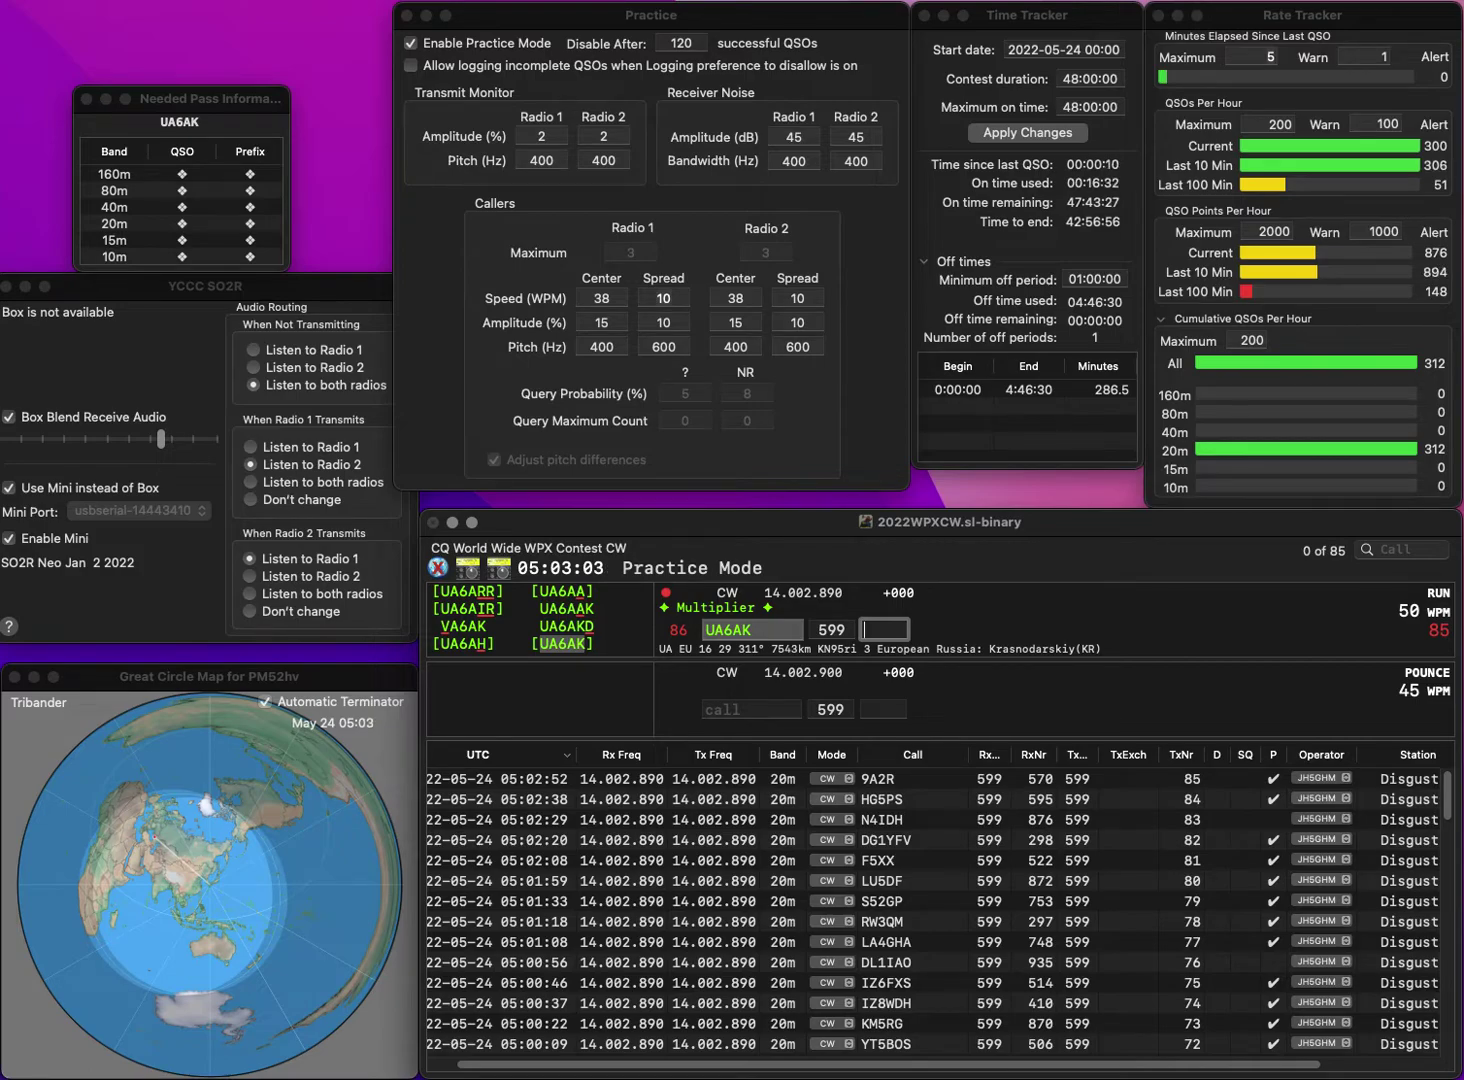
{"action": "type", "text": "509"}
{"action": "key", "text": "Return"}
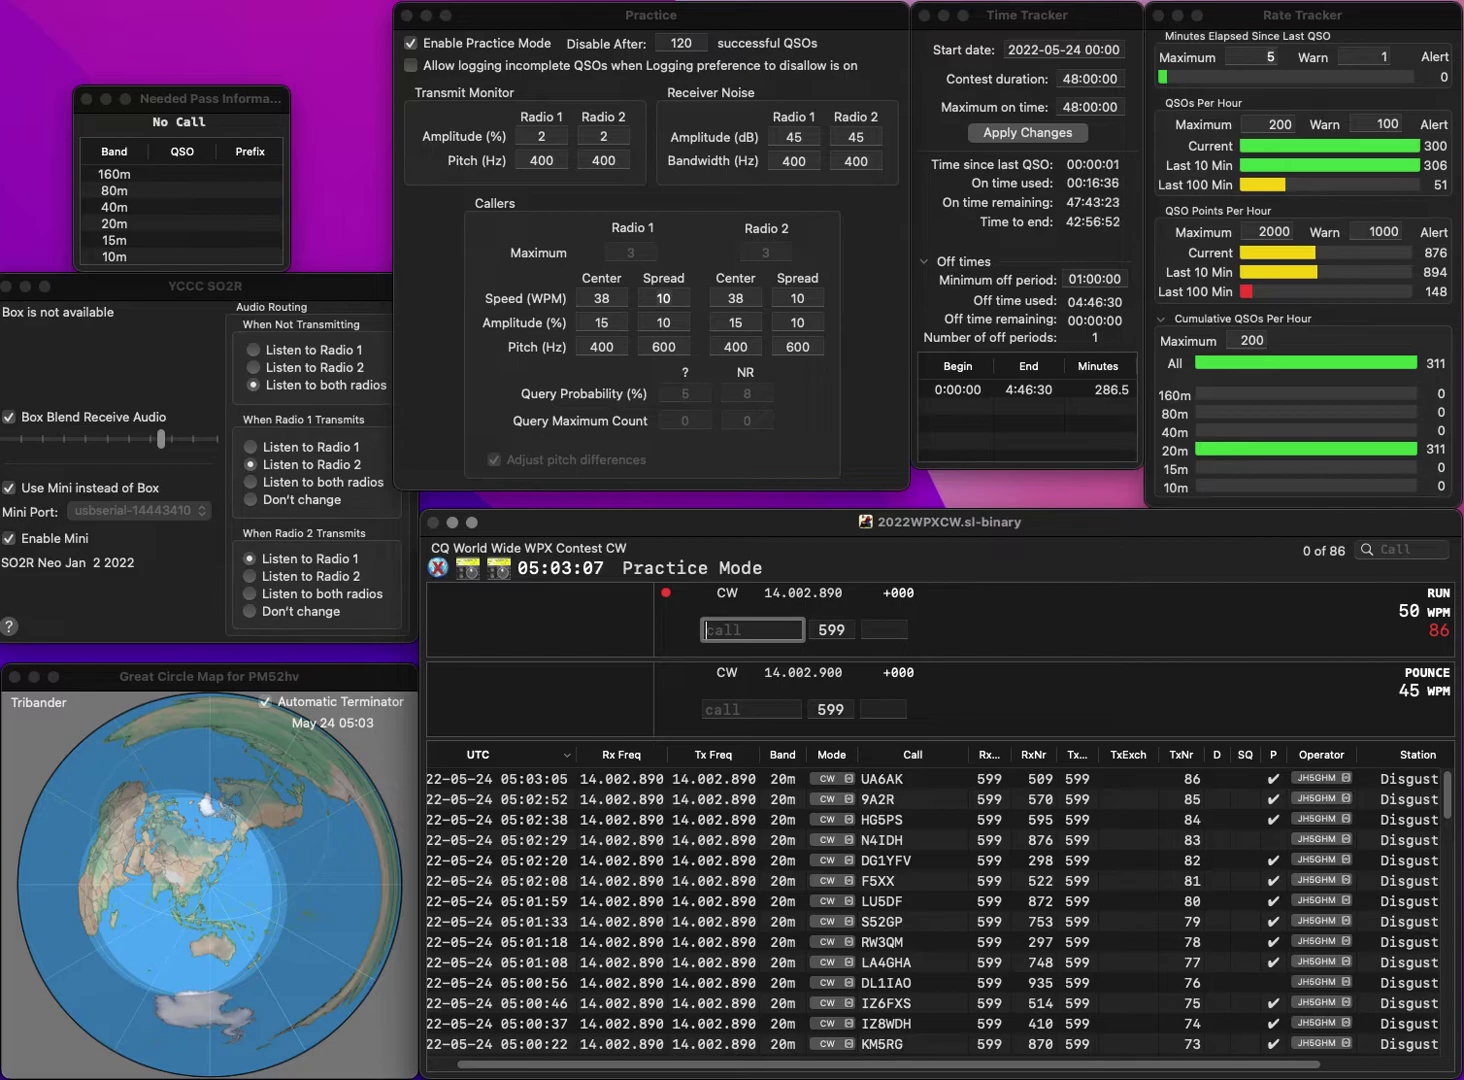
- Correct the miscopied W0DOE to 2W0DOE and log the contact on the run radio with received number 878
{"action": "type", "text": "W0"}
{"action": "type", "text": "DOE"}
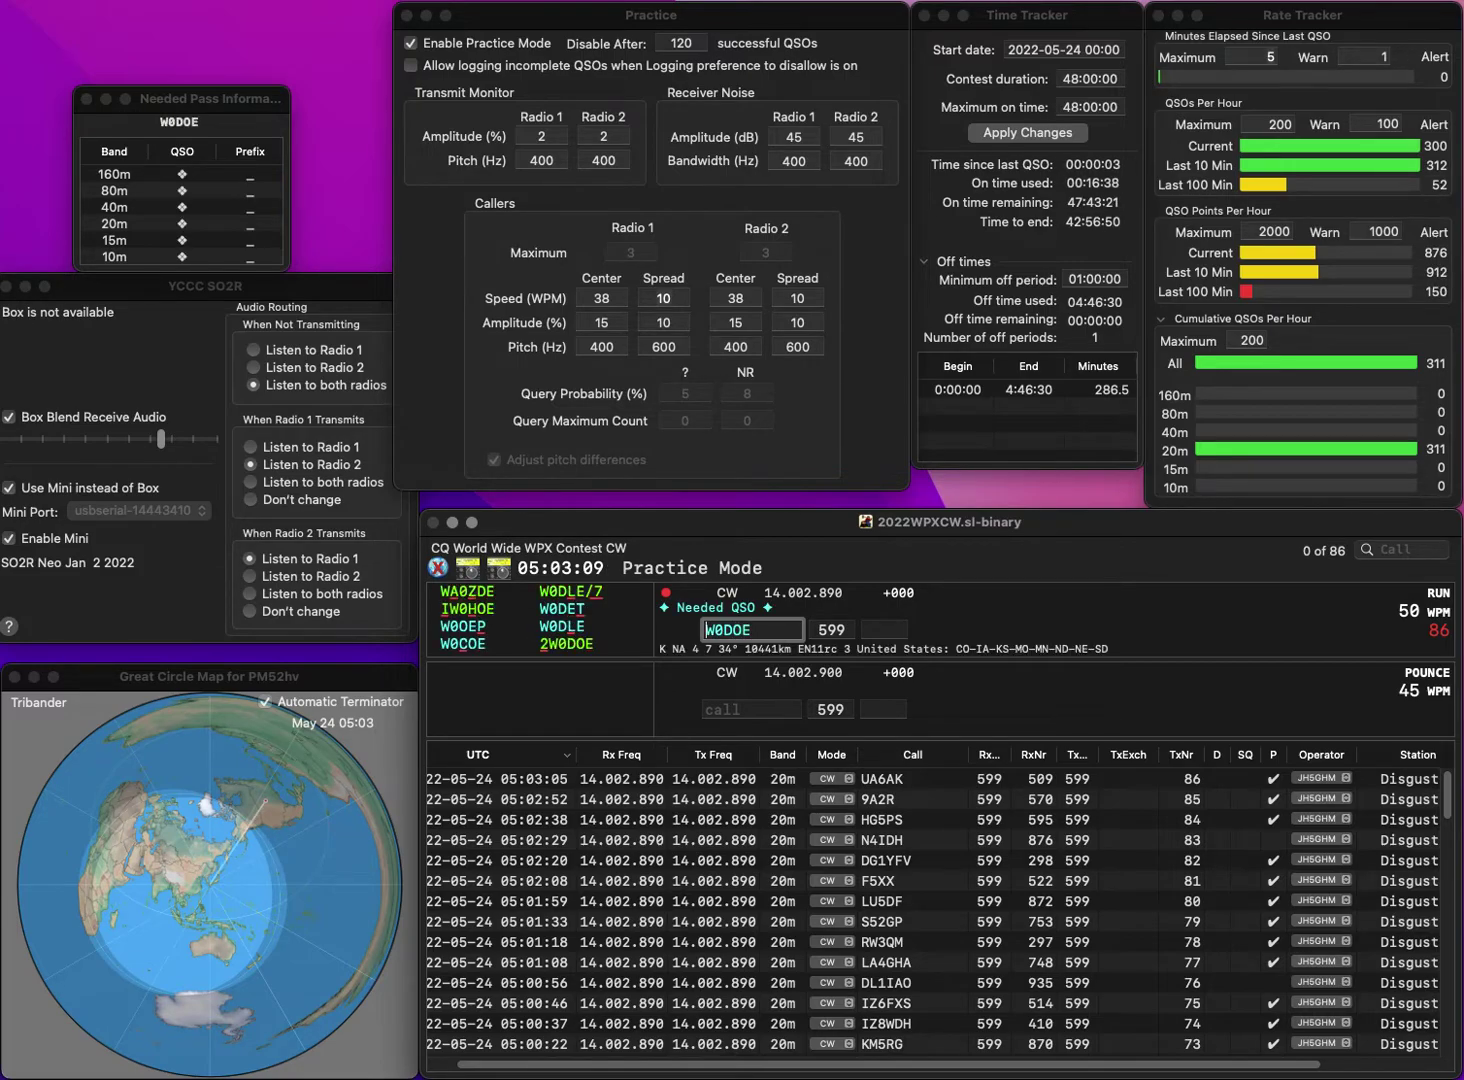
{"action": "key", "text": "Home"}
{"action": "type", "text": "2"}
{"action": "key", "text": "space"}
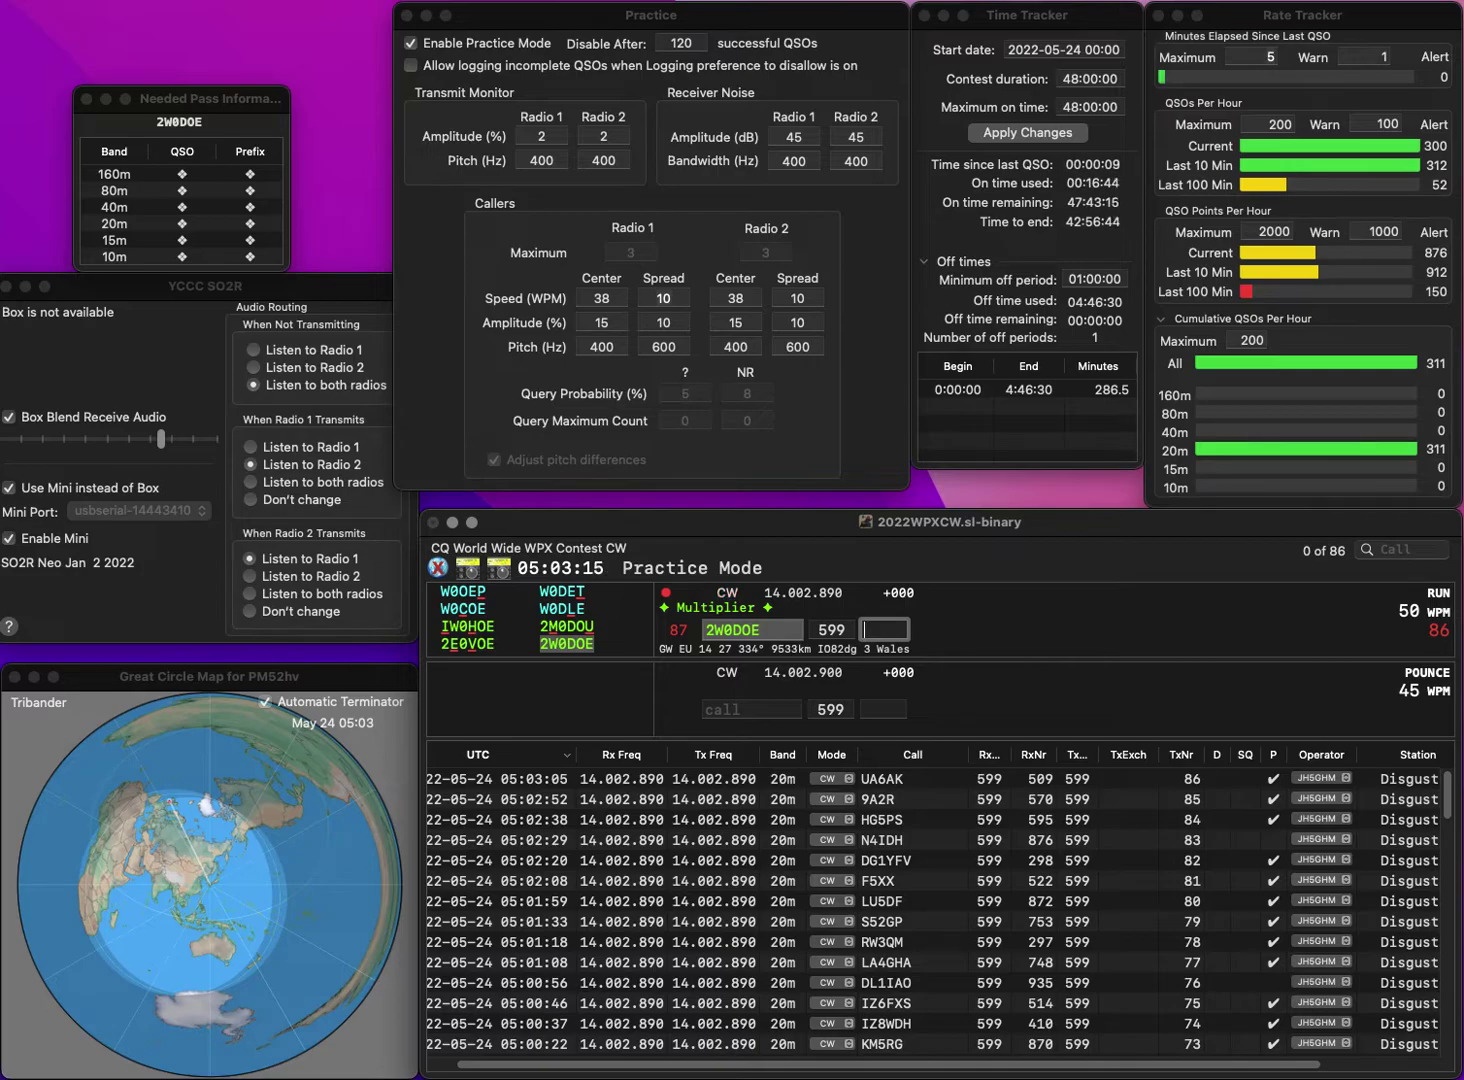
{"action": "type", "text": "878"}
{"action": "key", "text": "Return"}
{"action": "type", "text": "B3D"}
{"action": "key", "text": "BackSpace"}
{"action": "key", "text": "BackSpace"}
{"action": "key", "text": "BackSpace"}
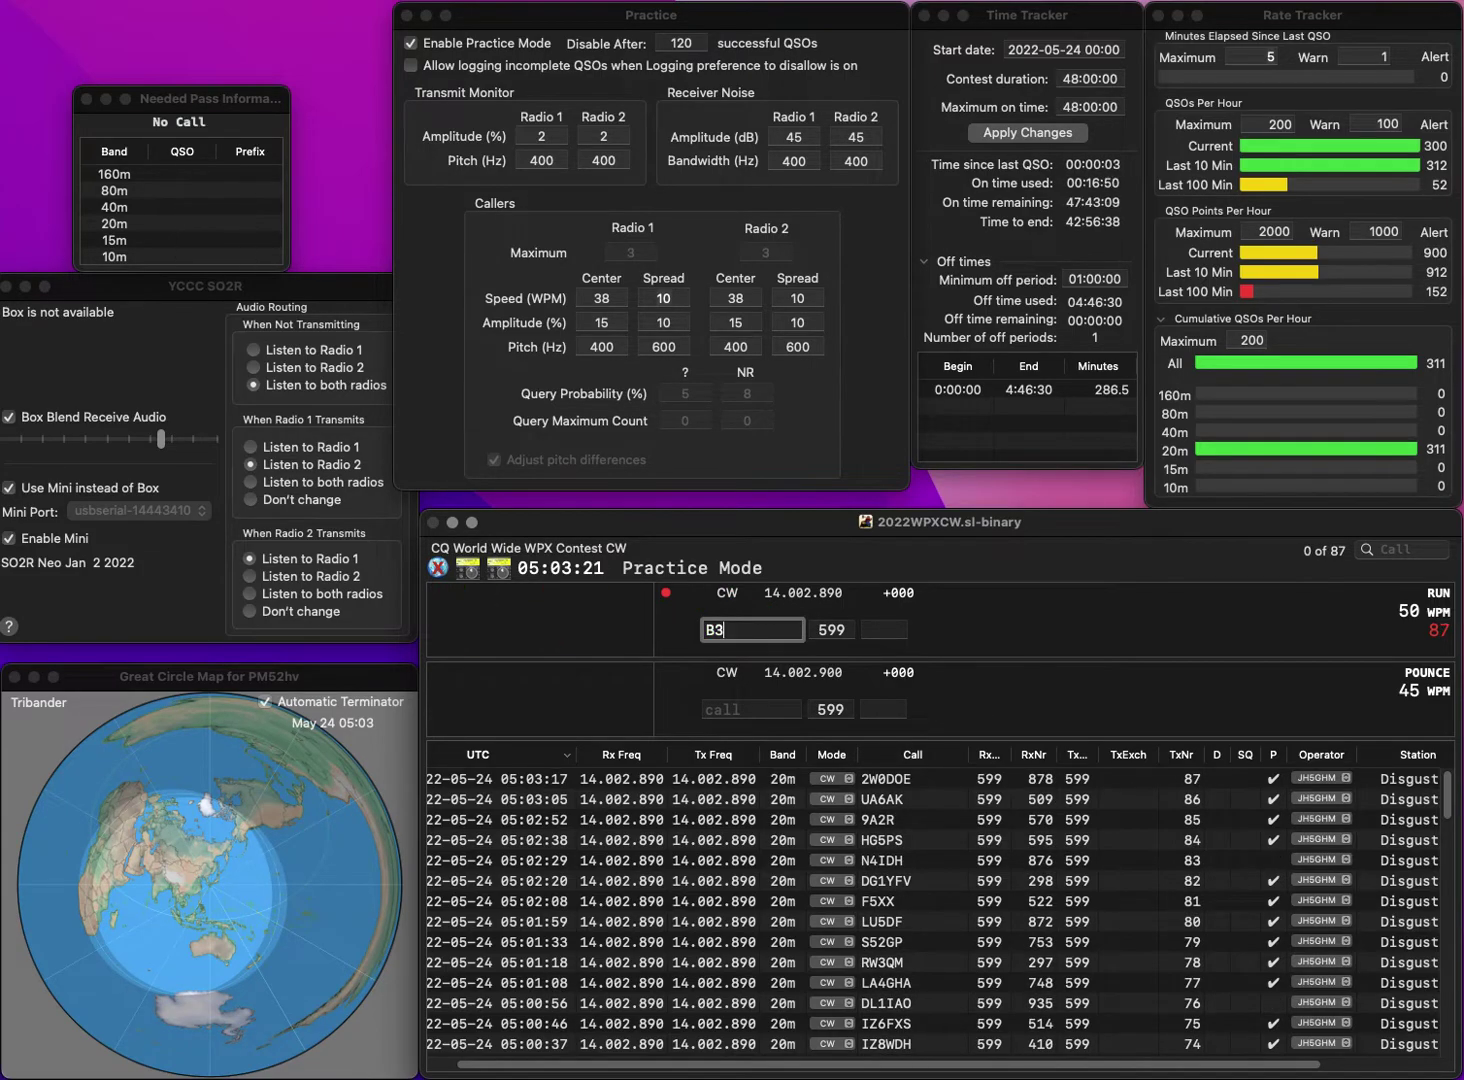
{"action": "type", "text": "B3BS"}
{"action": "key", "text": "Left"}
{"action": "key", "text": "Left"}
{"action": "key", "text": "Left"}
{"action": "key", "text": "Left"}
{"action": "type", "text": "D"}
{"action": "key", "text": "Return"}
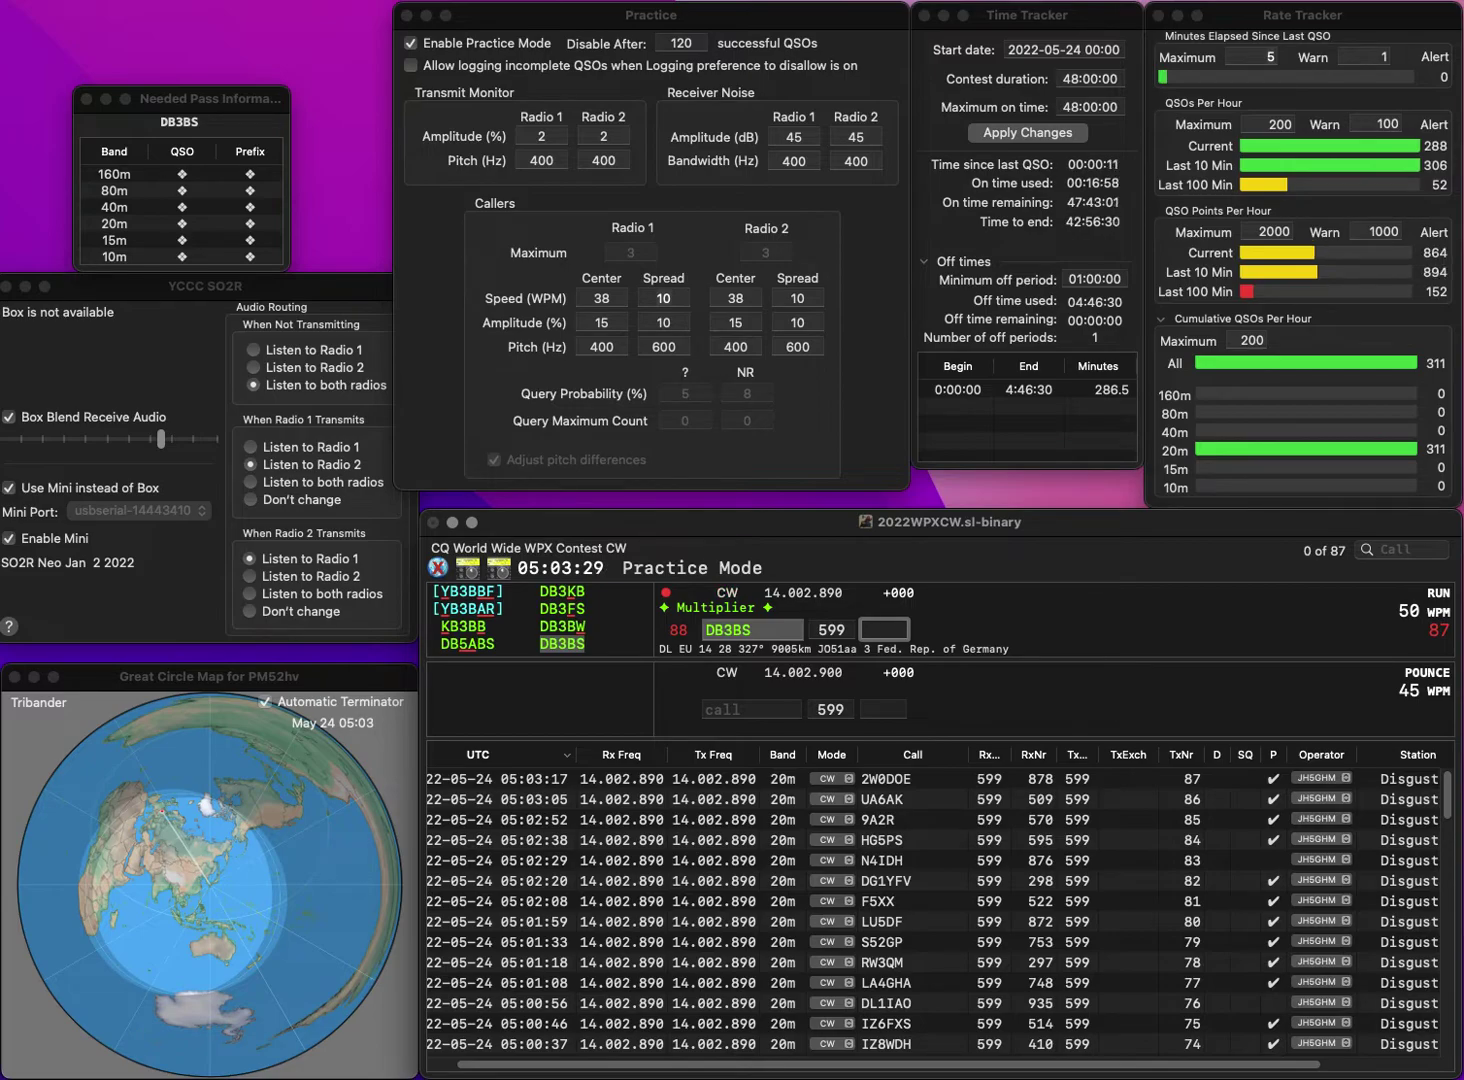
{"action": "type", "text": "864"}
{"action": "key", "text": "Return"}
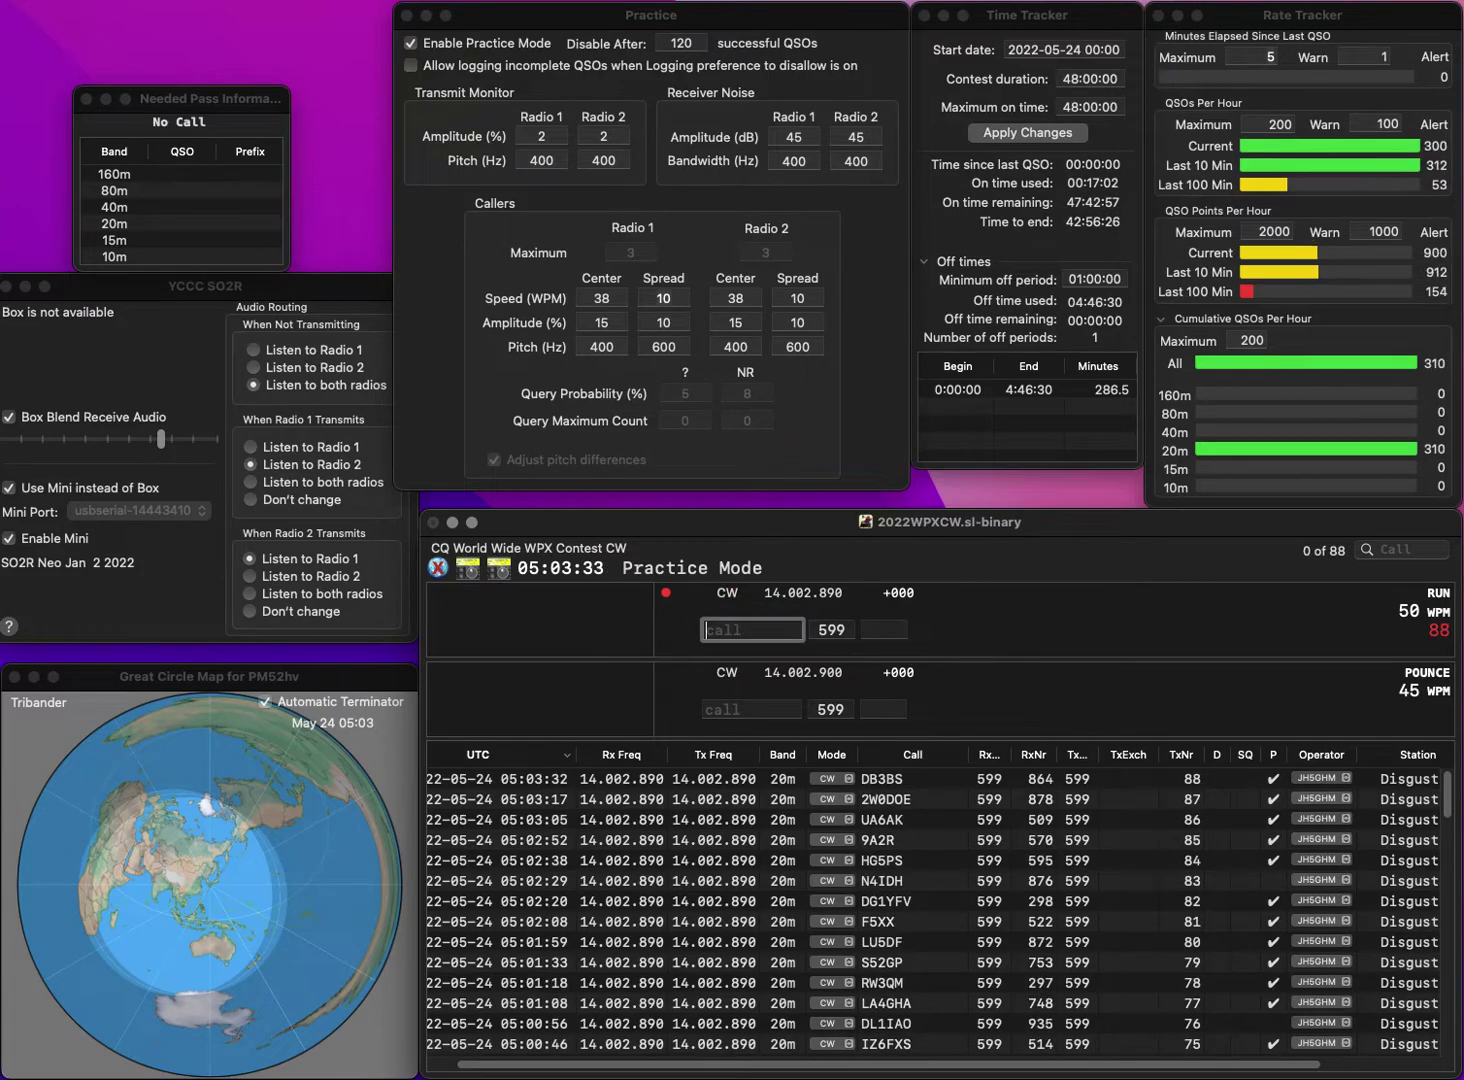
{"action": "type", "text": "SQ8L"}
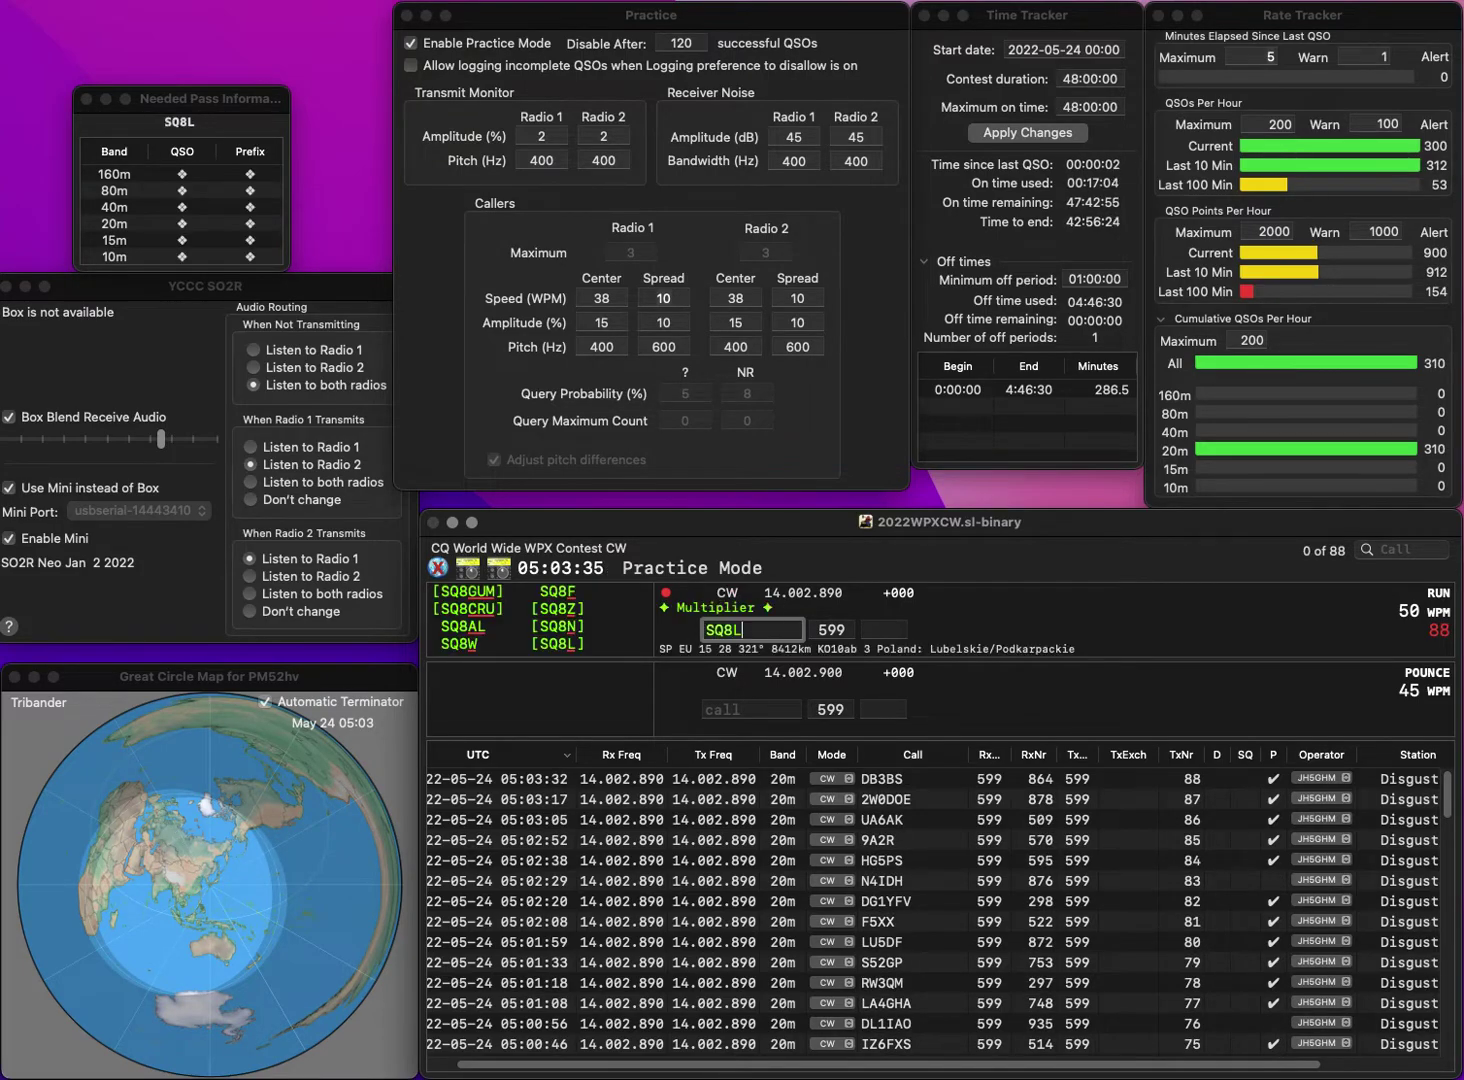
{"action": "type", "text": "UU"}
{"action": "key", "text": "space"}
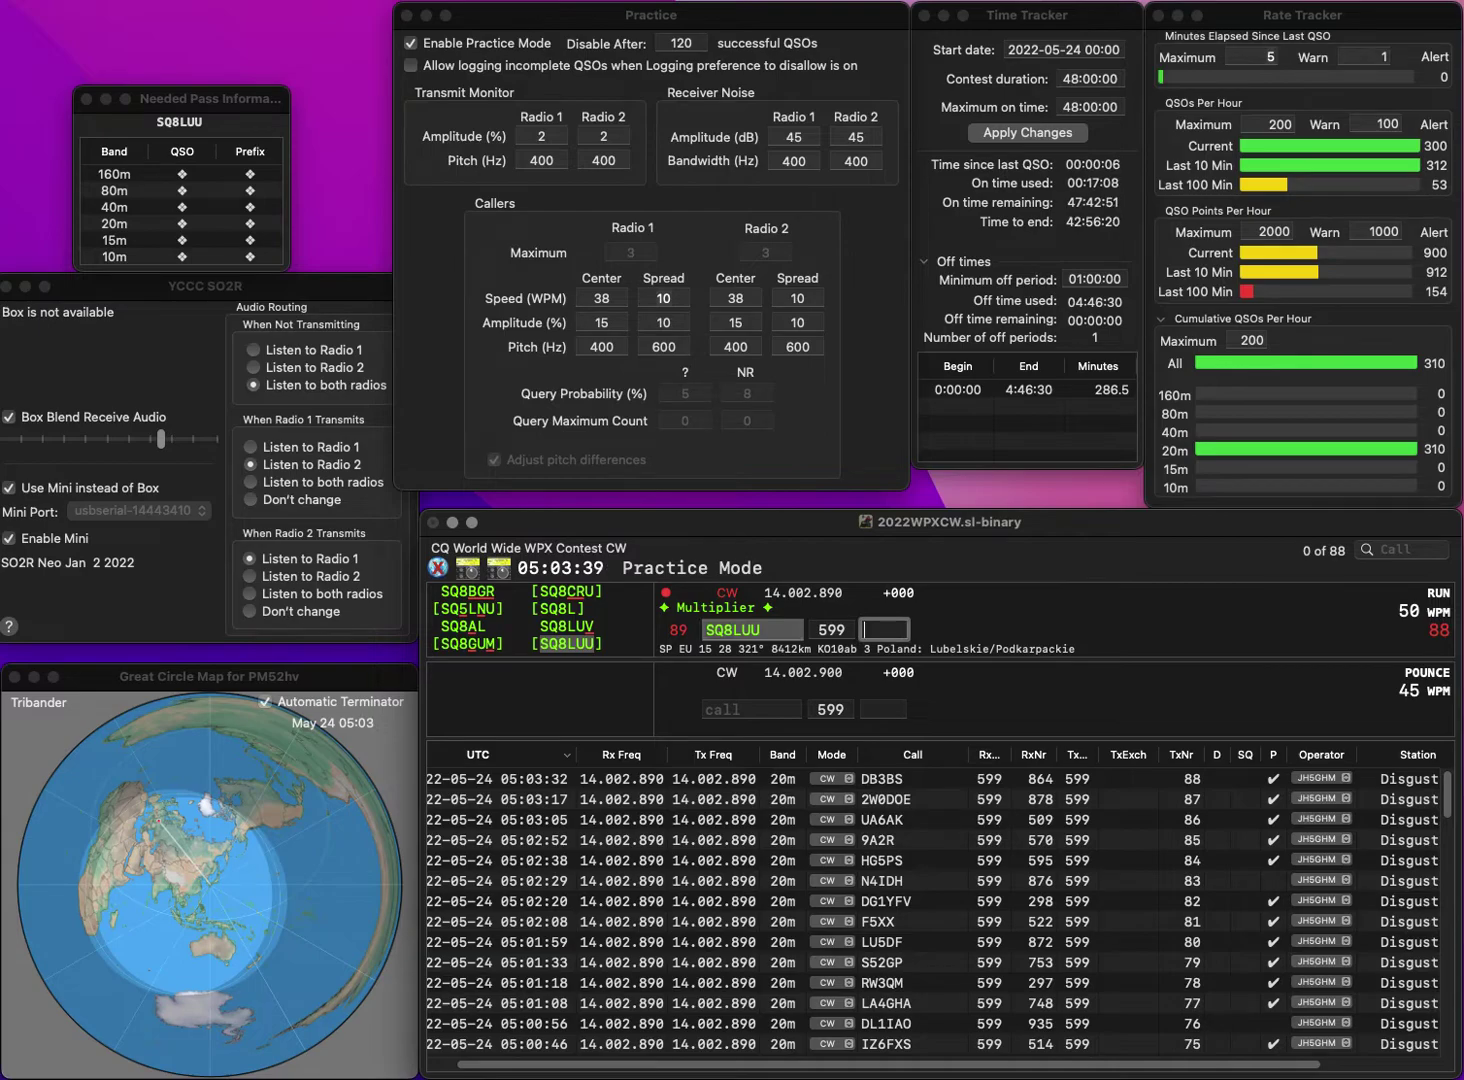
{"action": "type", "text": "204"}
{"action": "key", "text": "Return"}
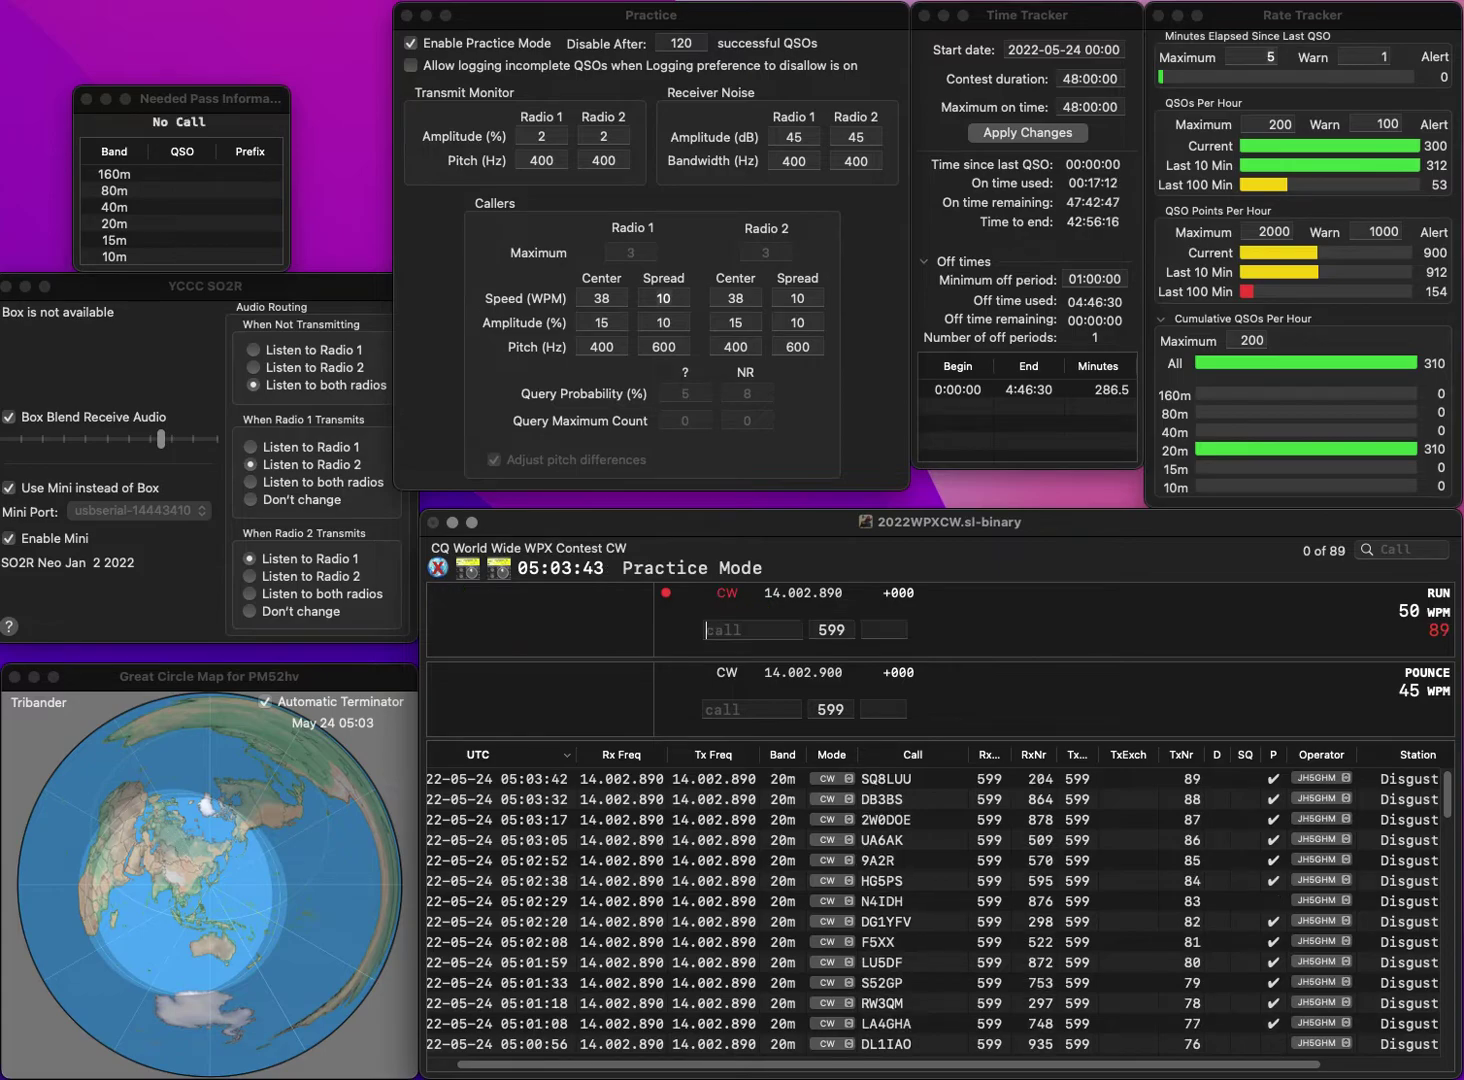
{"action": "type", "text": "R"}
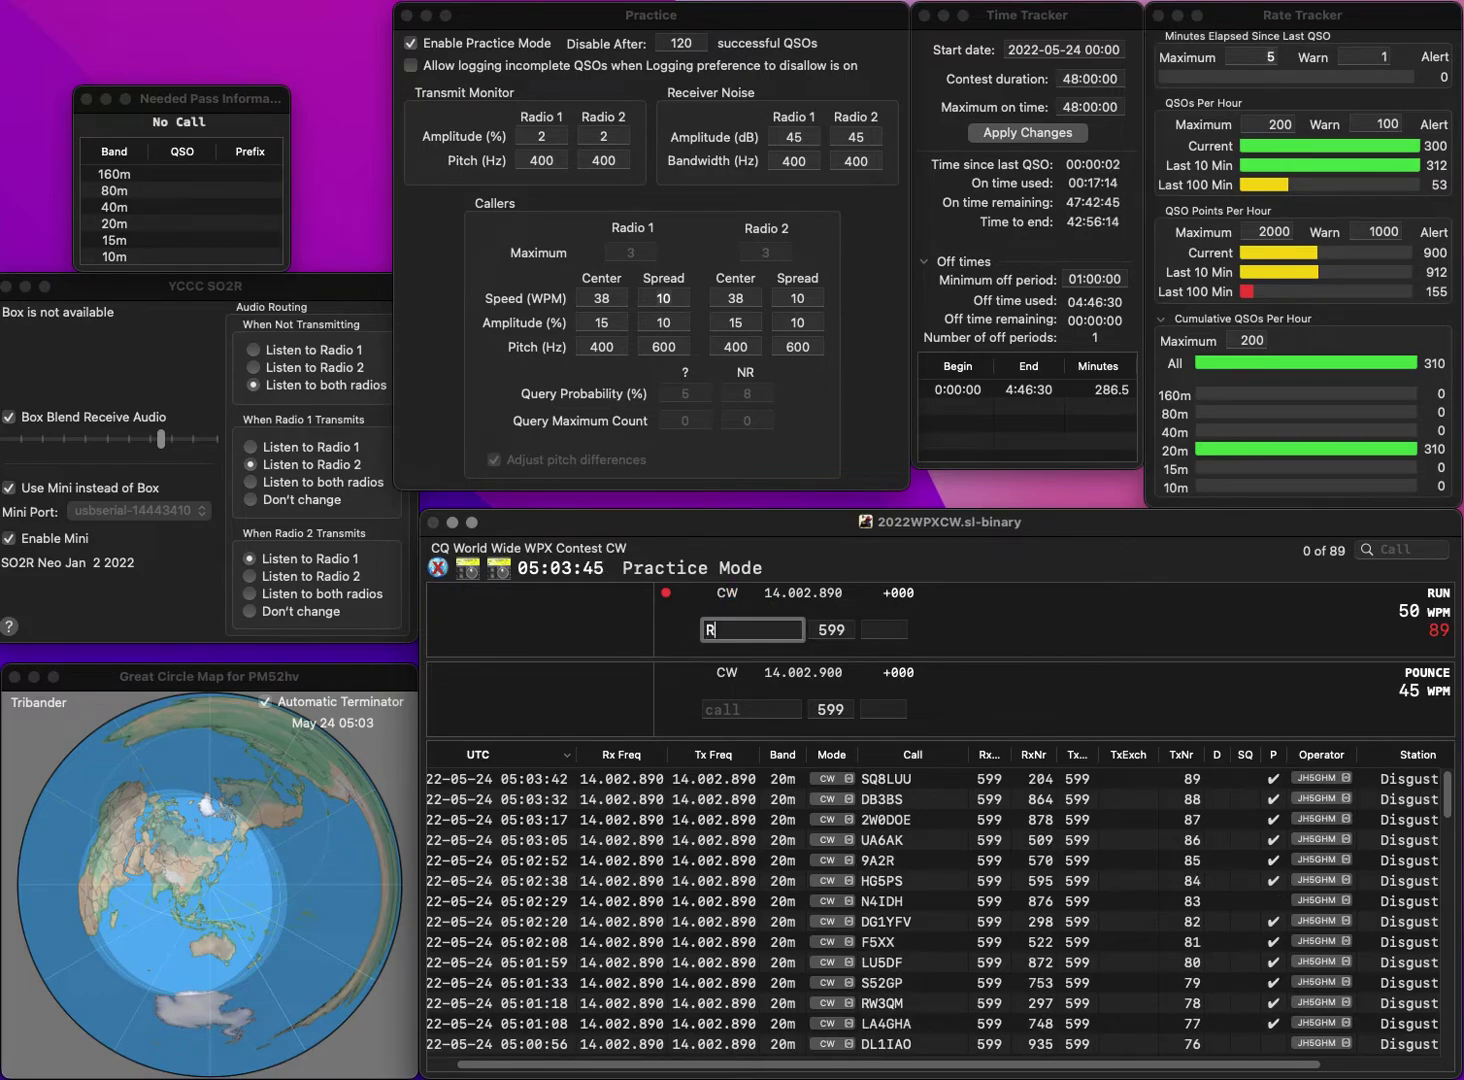
{"action": "type", "text": "J9U"}
{"action": "key", "text": "Return"}
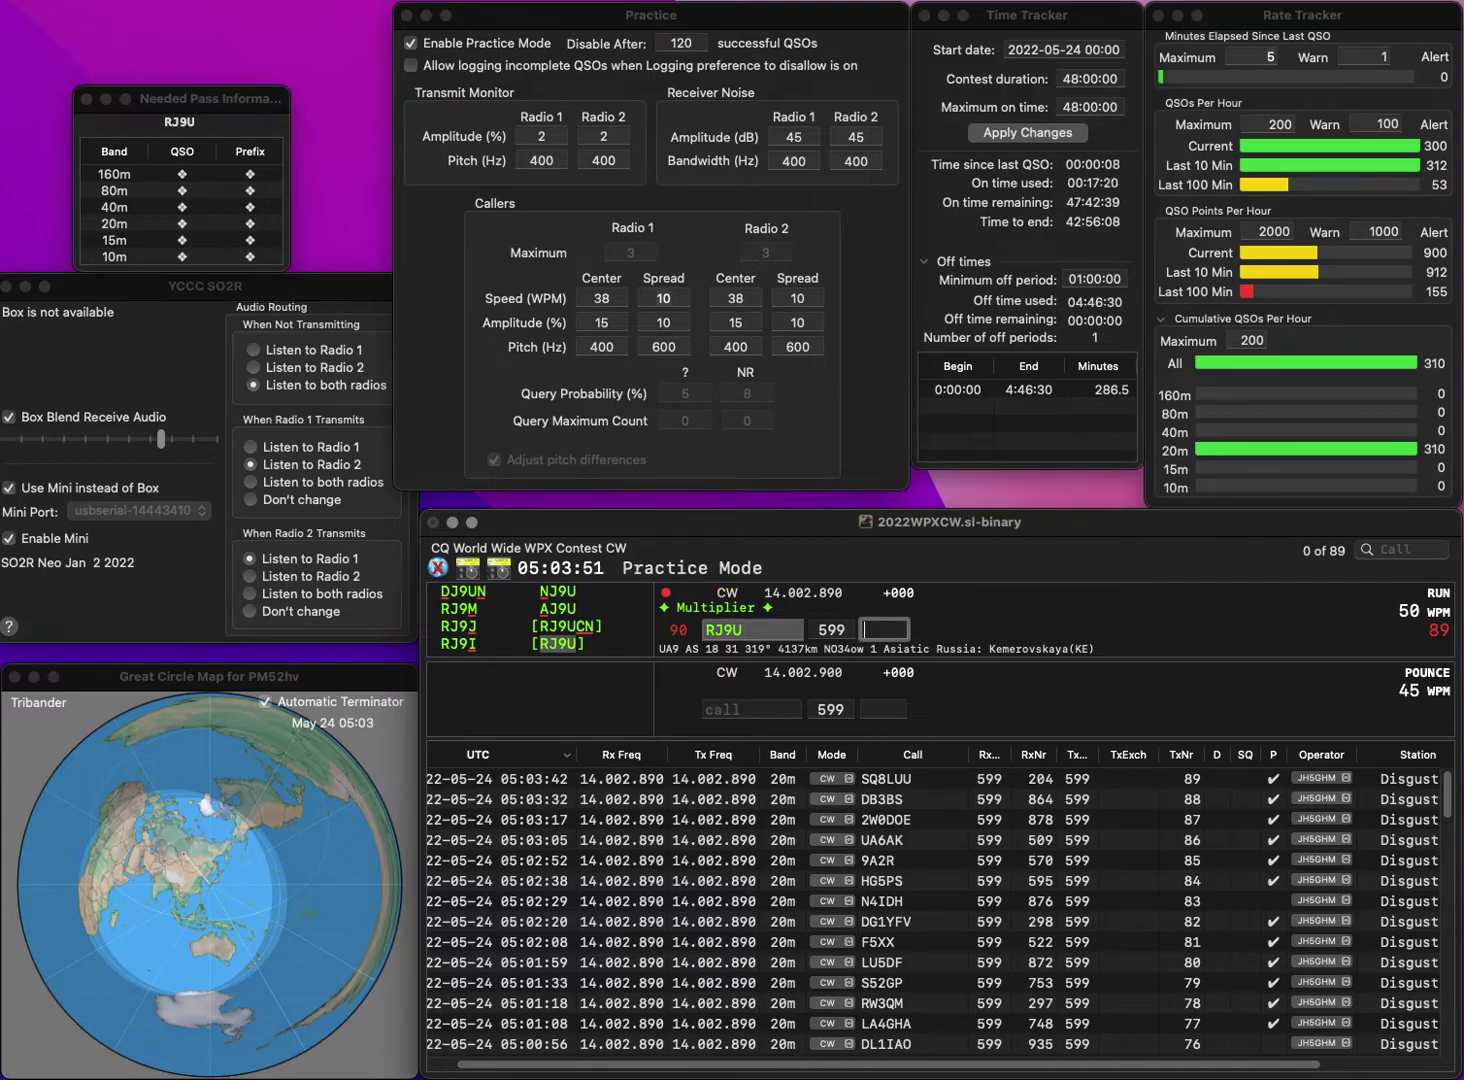
{"action": "type", "text": "645"}
{"action": "key", "text": "Return"}
{"action": "type", "text": "IW"}
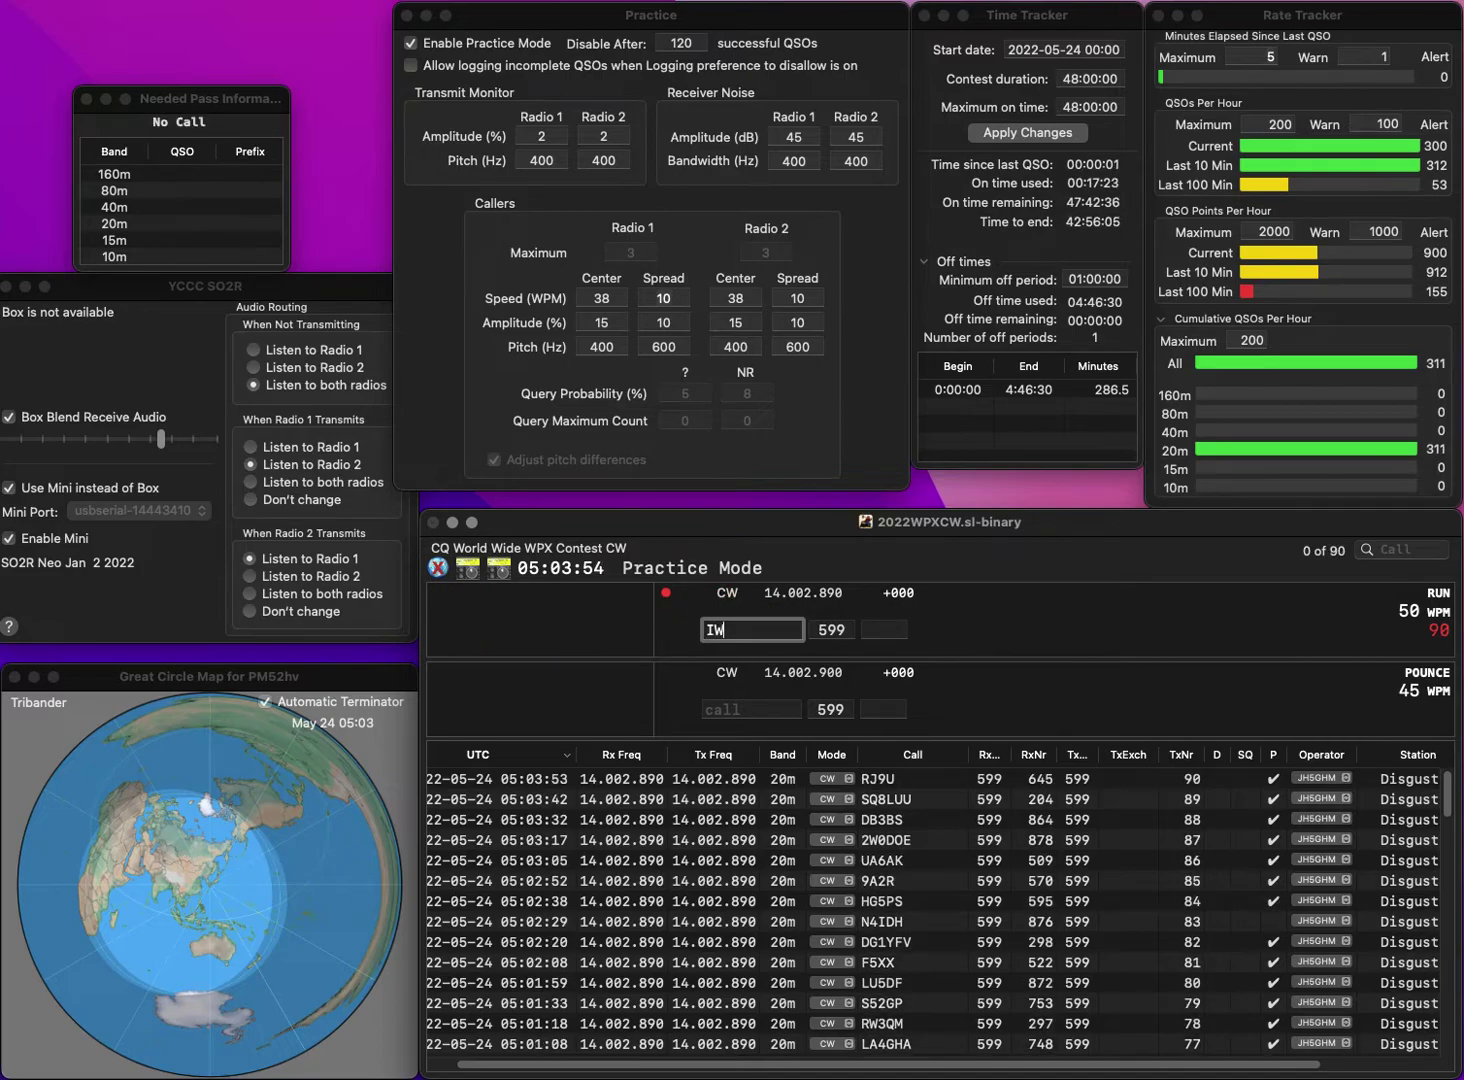
{"action": "type", "text": "3QRM"}
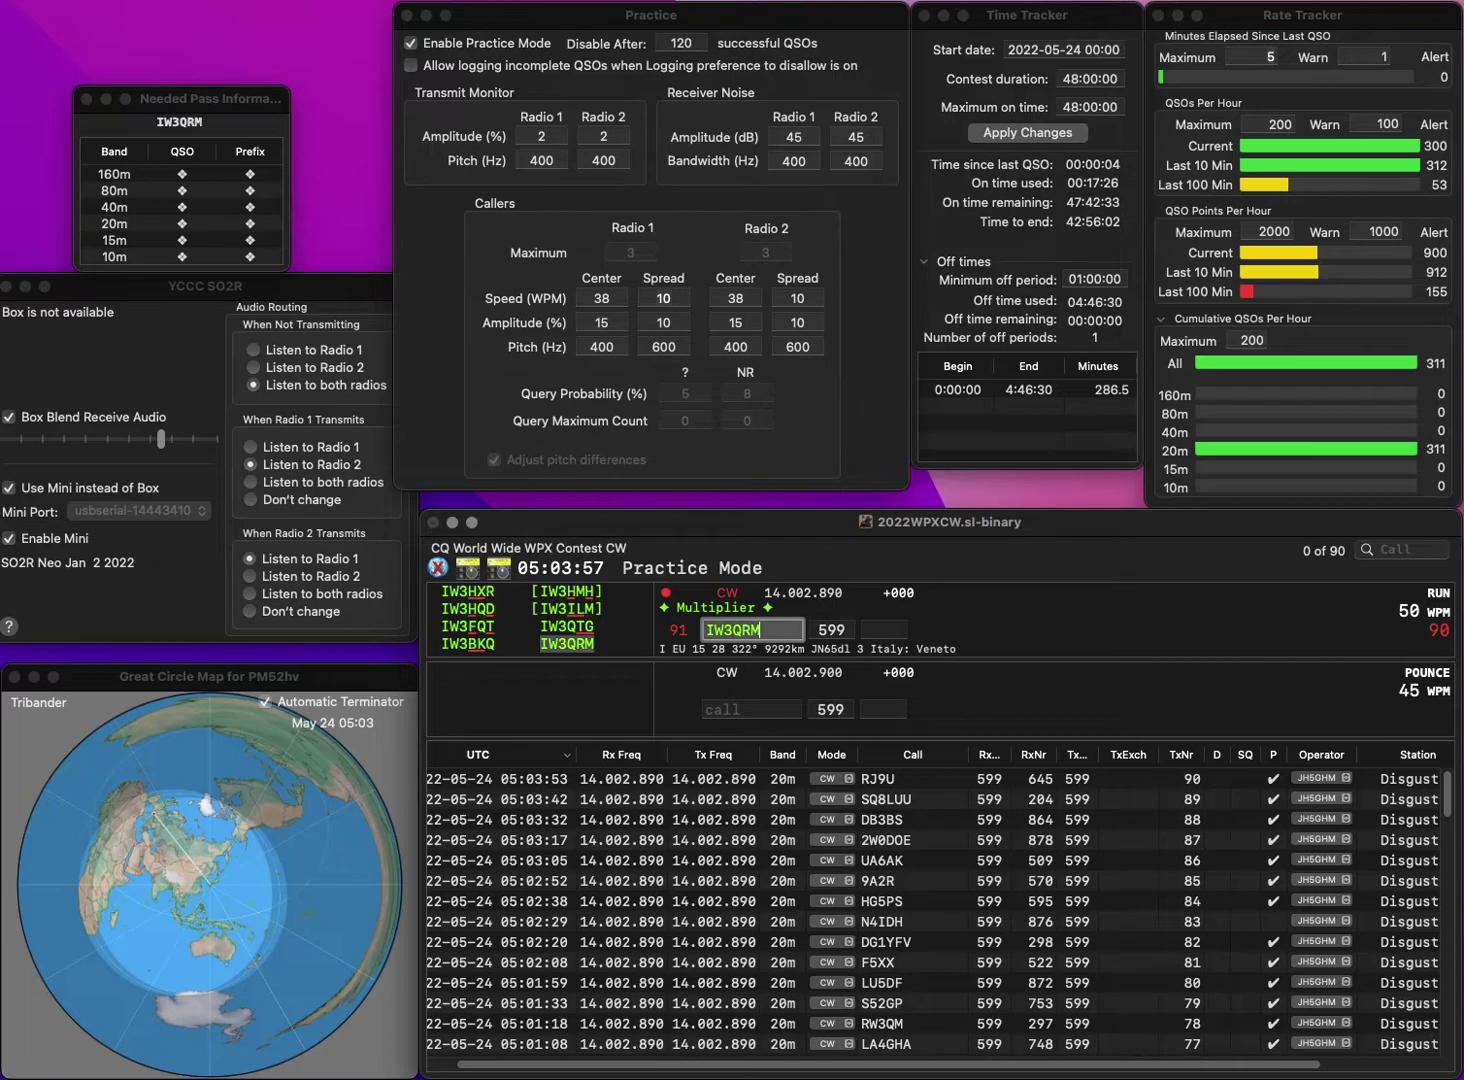
{"action": "key", "text": "Return"}
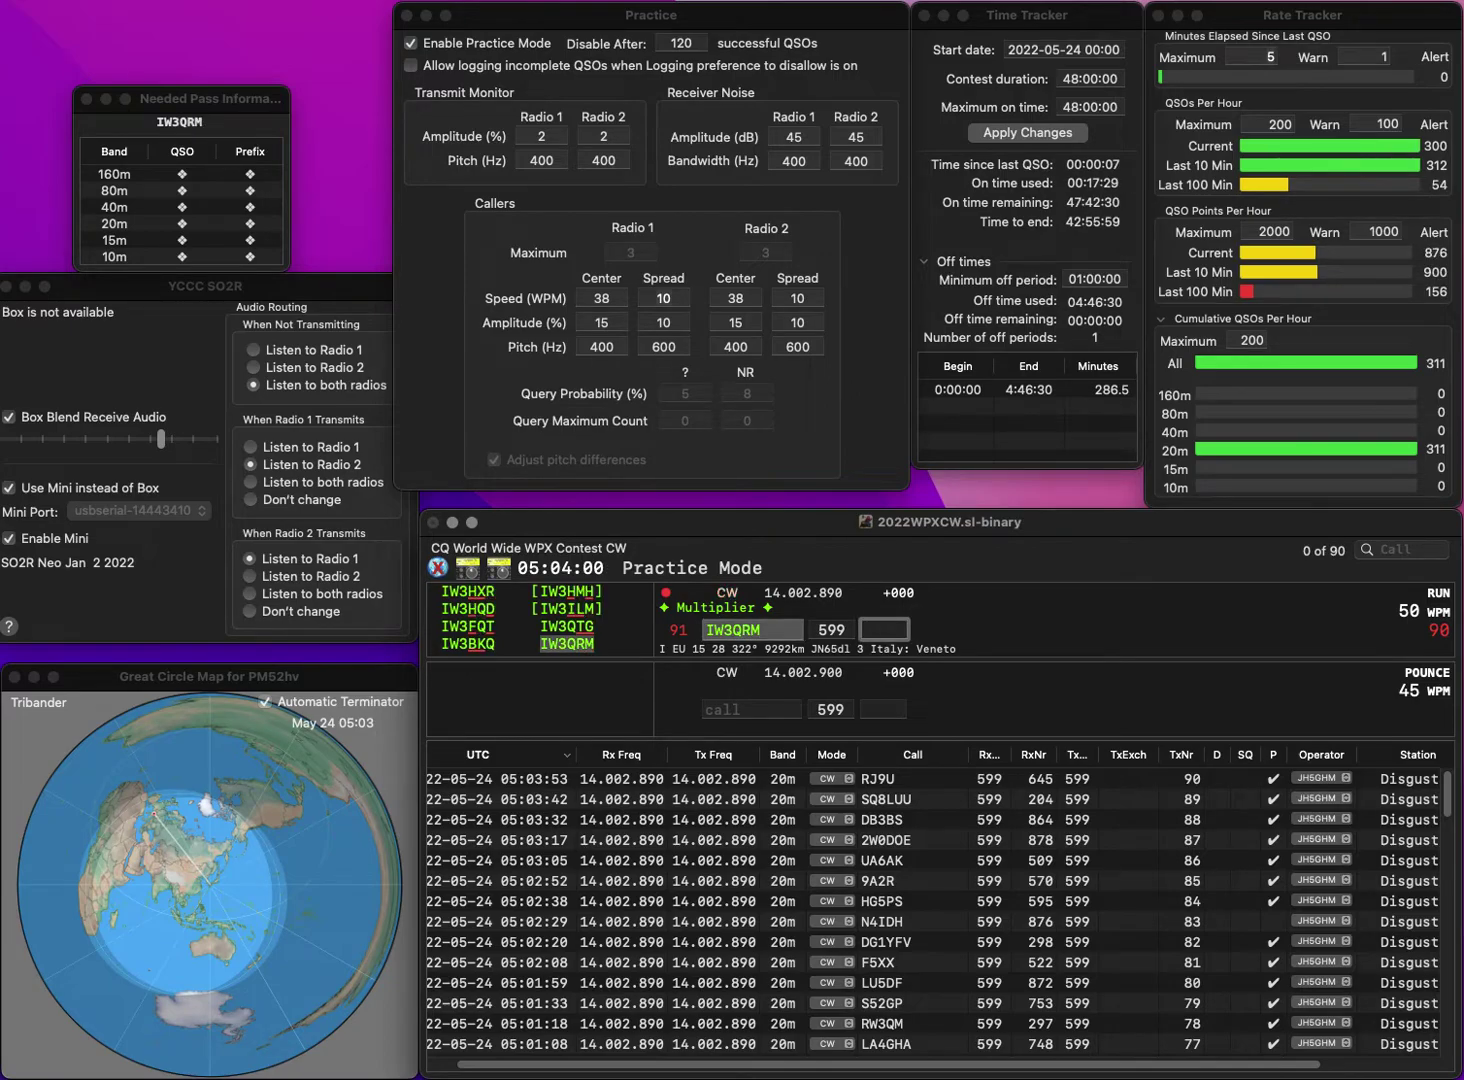
{"action": "type", "text": "948"}
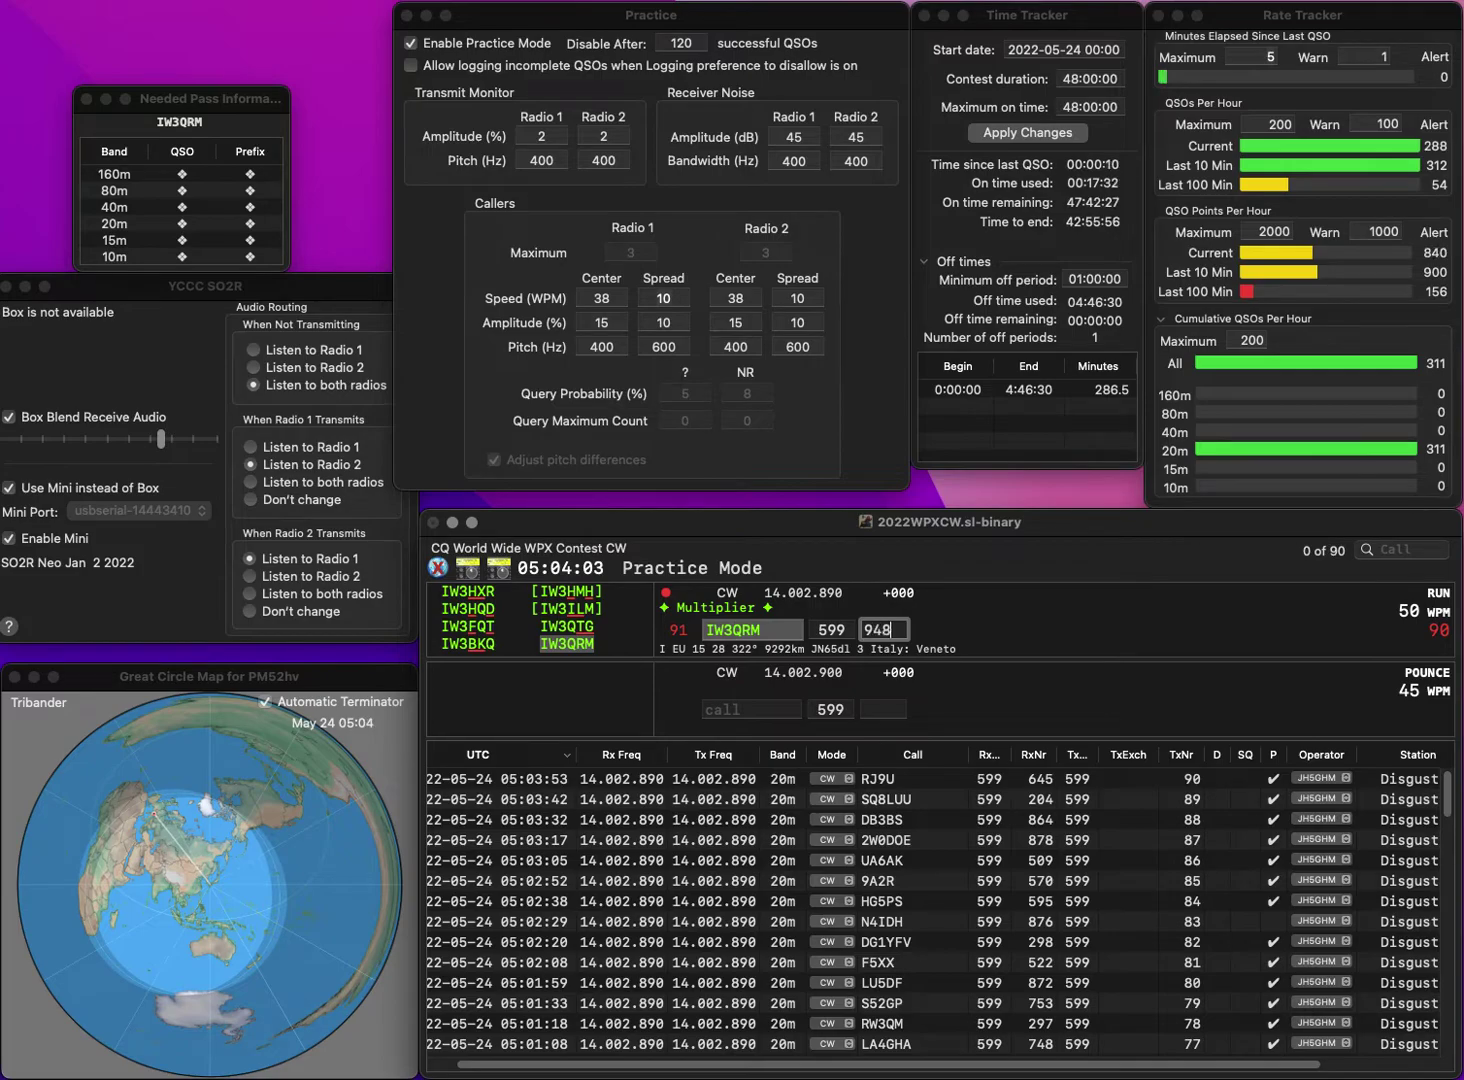
{"action": "key", "text": "Return"}
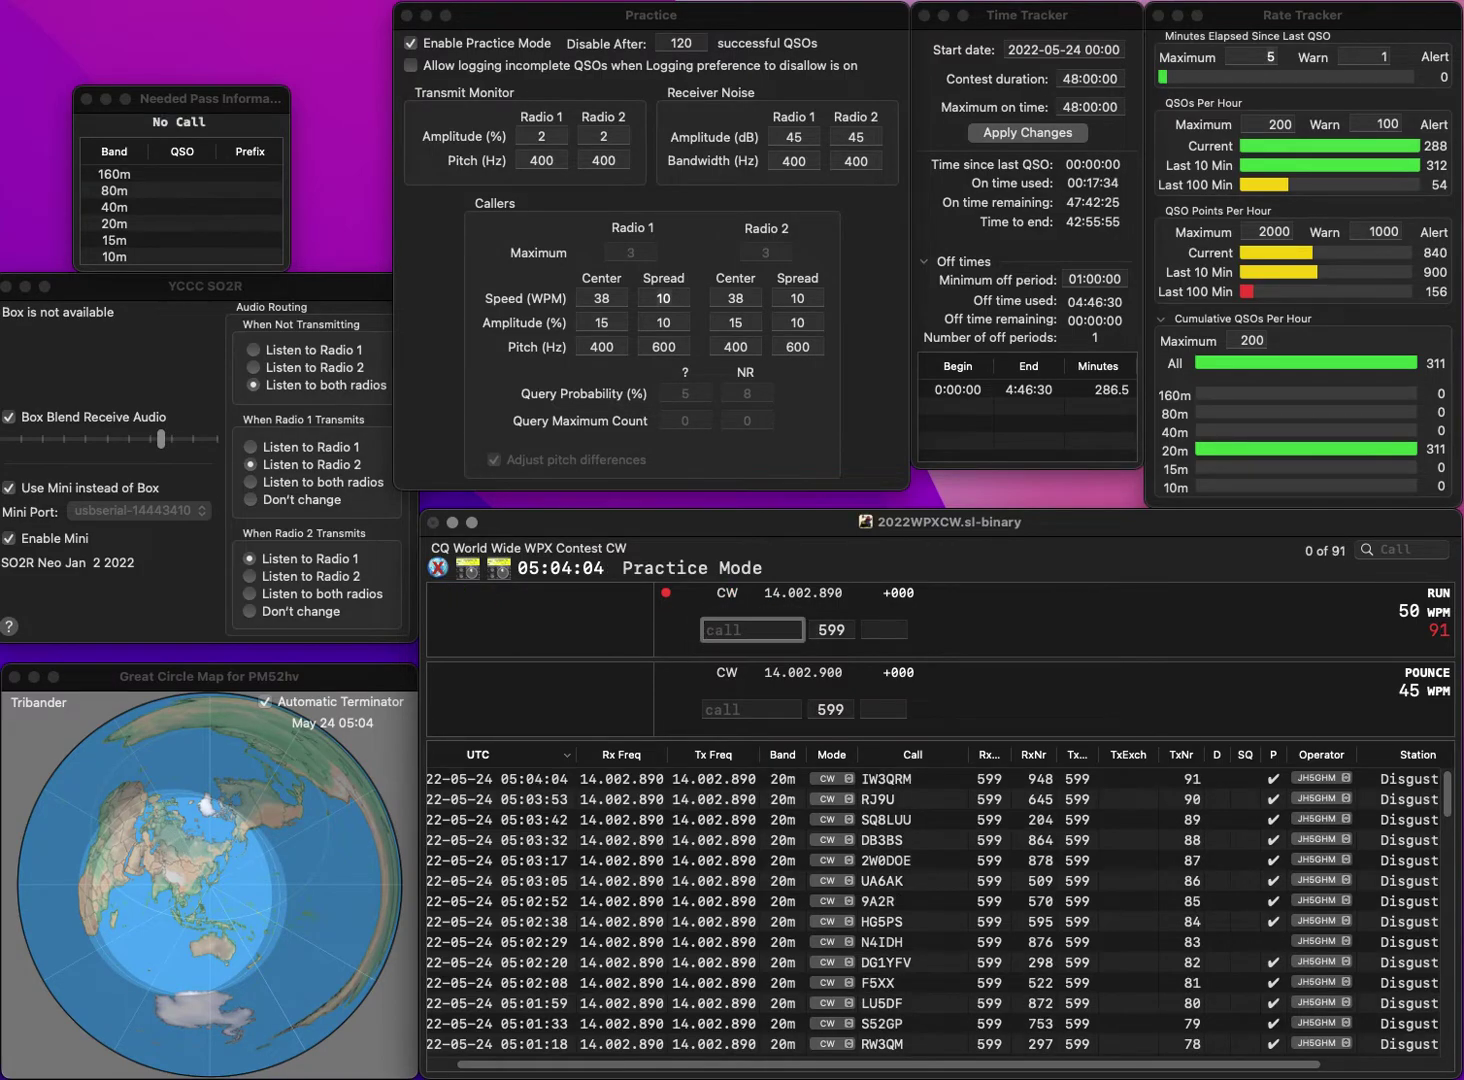
{"action": "type", "text": "JJ5IYC"}
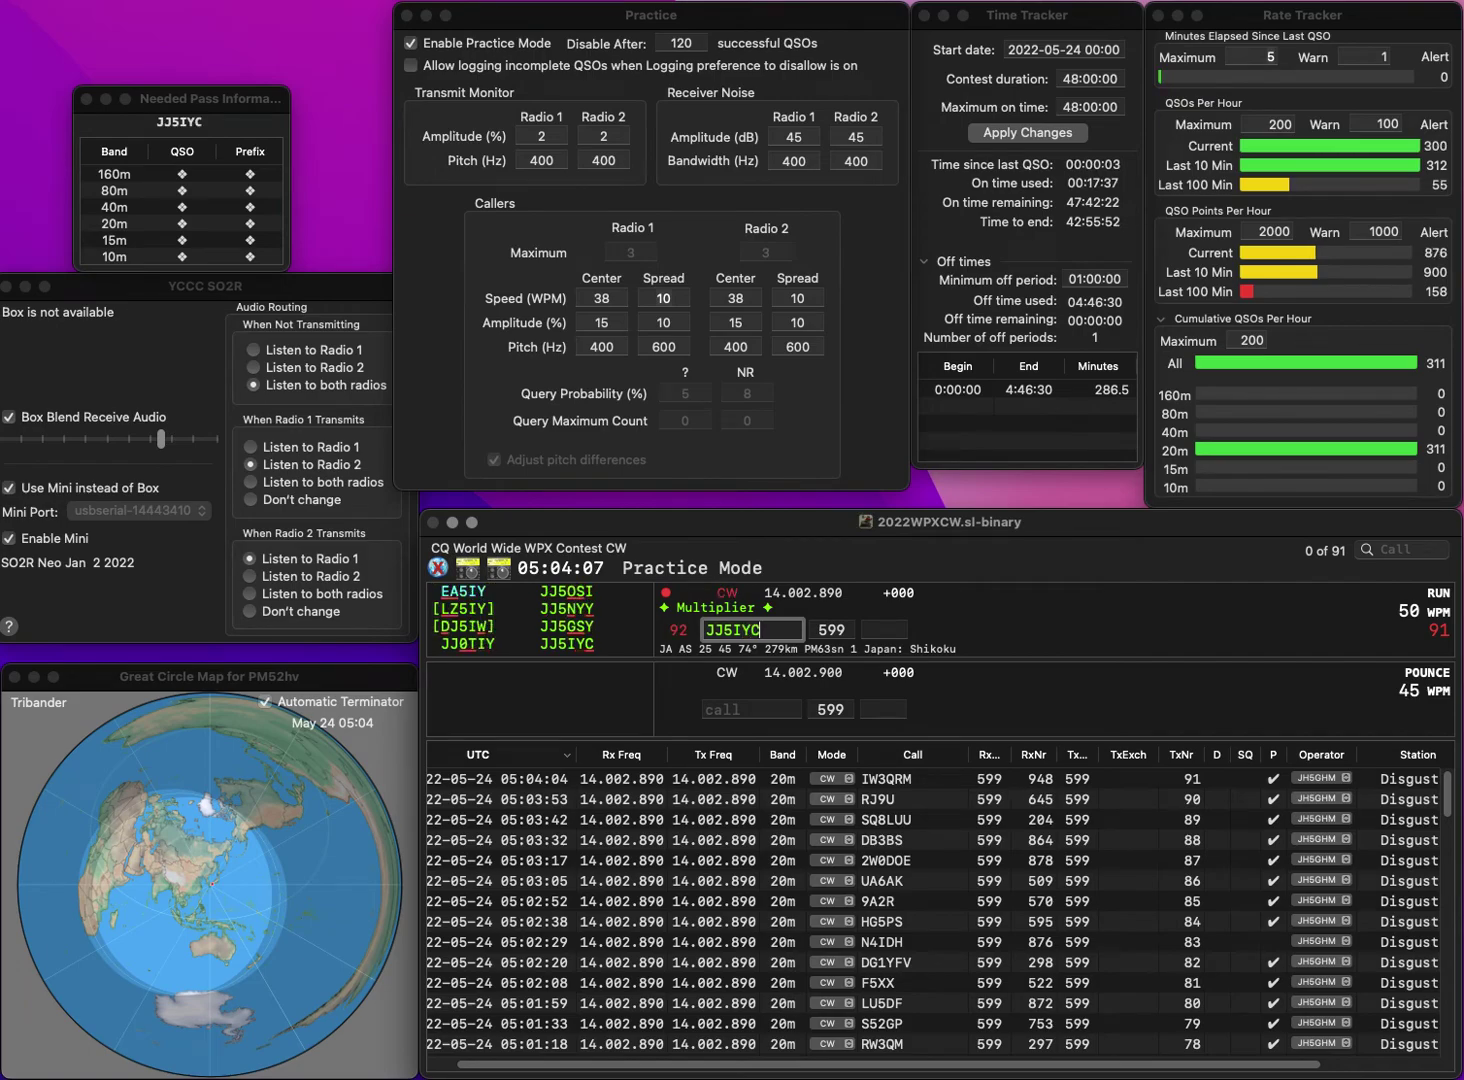
{"action": "key", "text": "Return"}
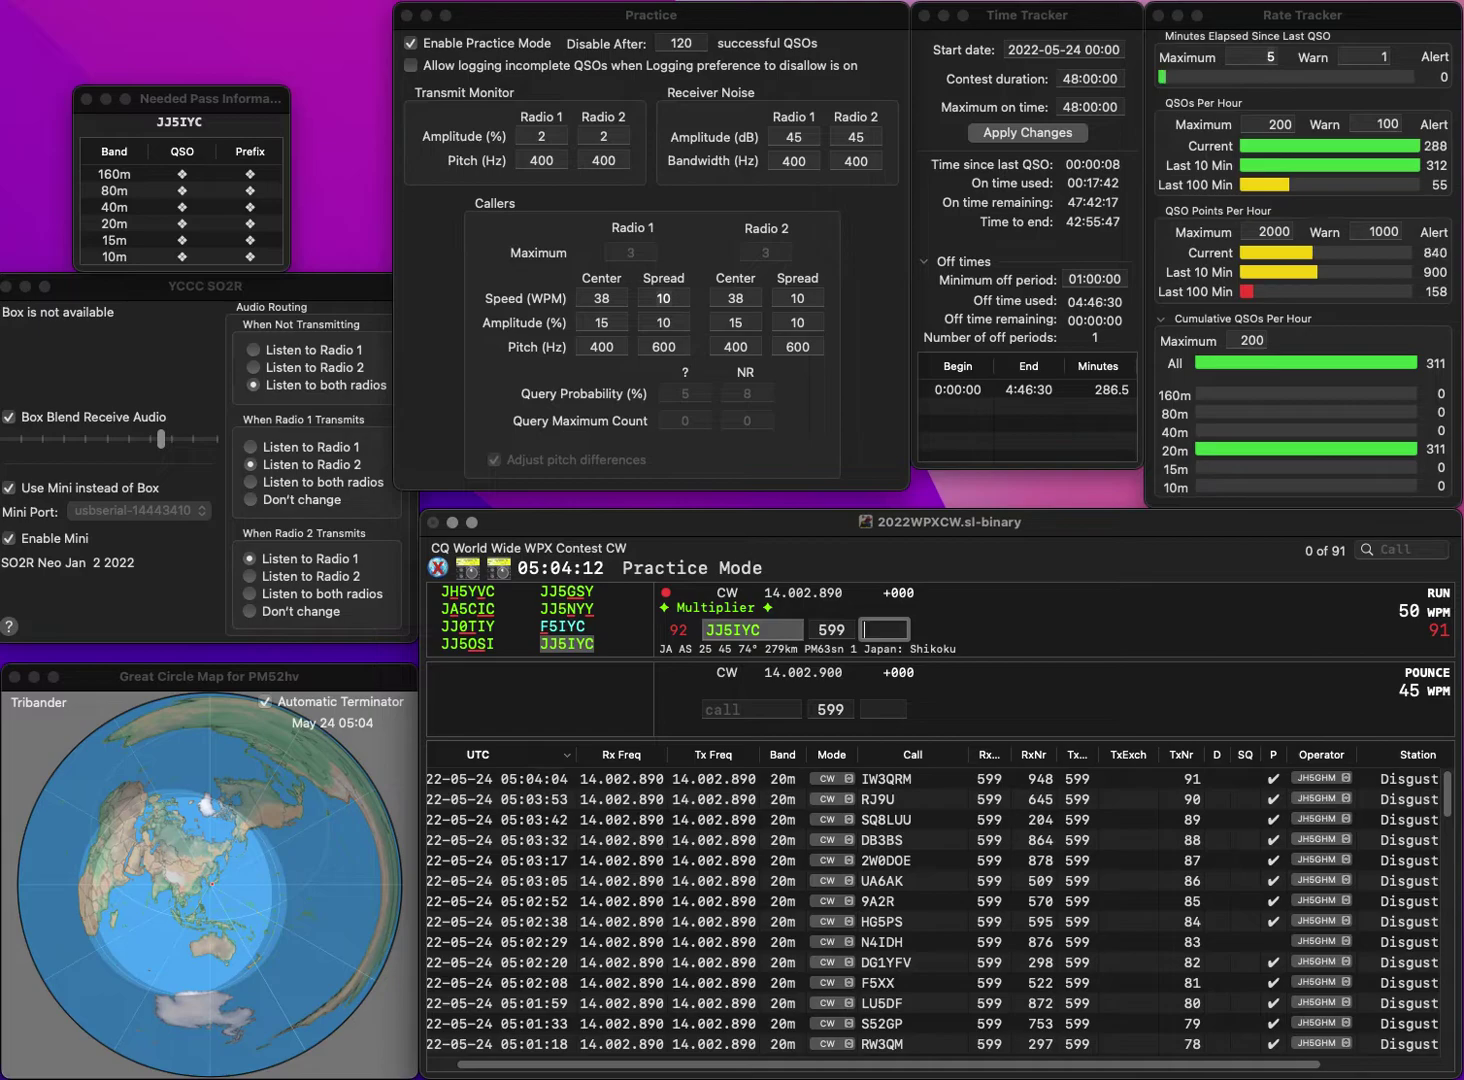
{"action": "type", "text": "999"}
{"action": "key", "text": "Return"}
{"action": "type", "text": "K"}
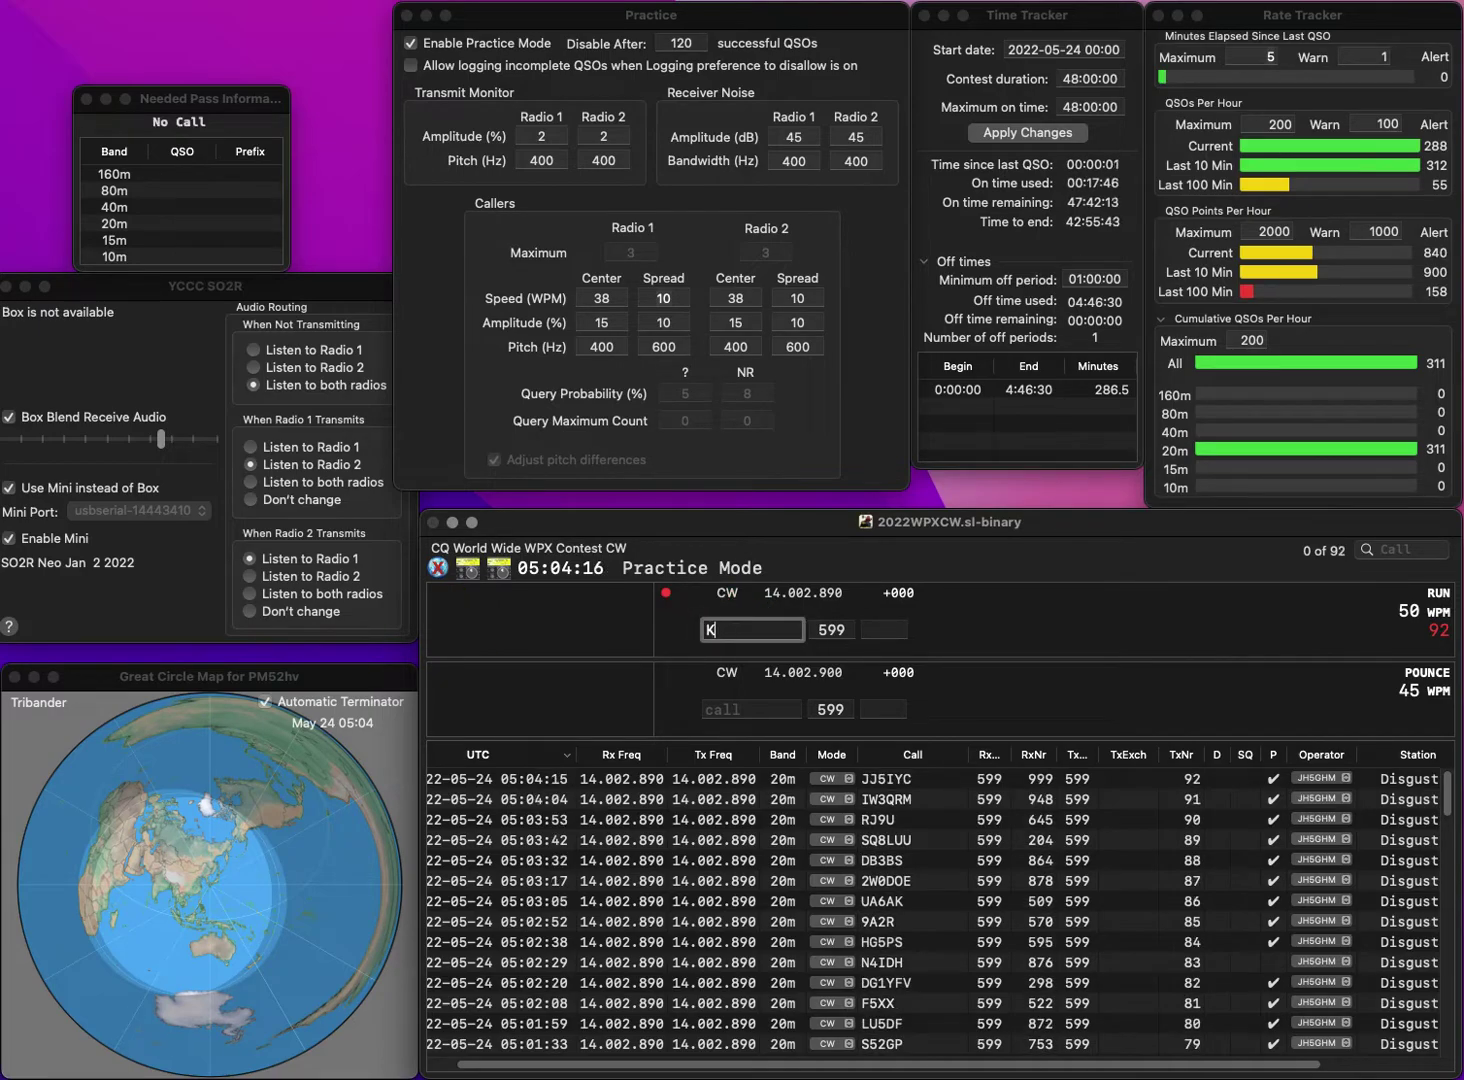
{"action": "type", "text": "B2YIO"}
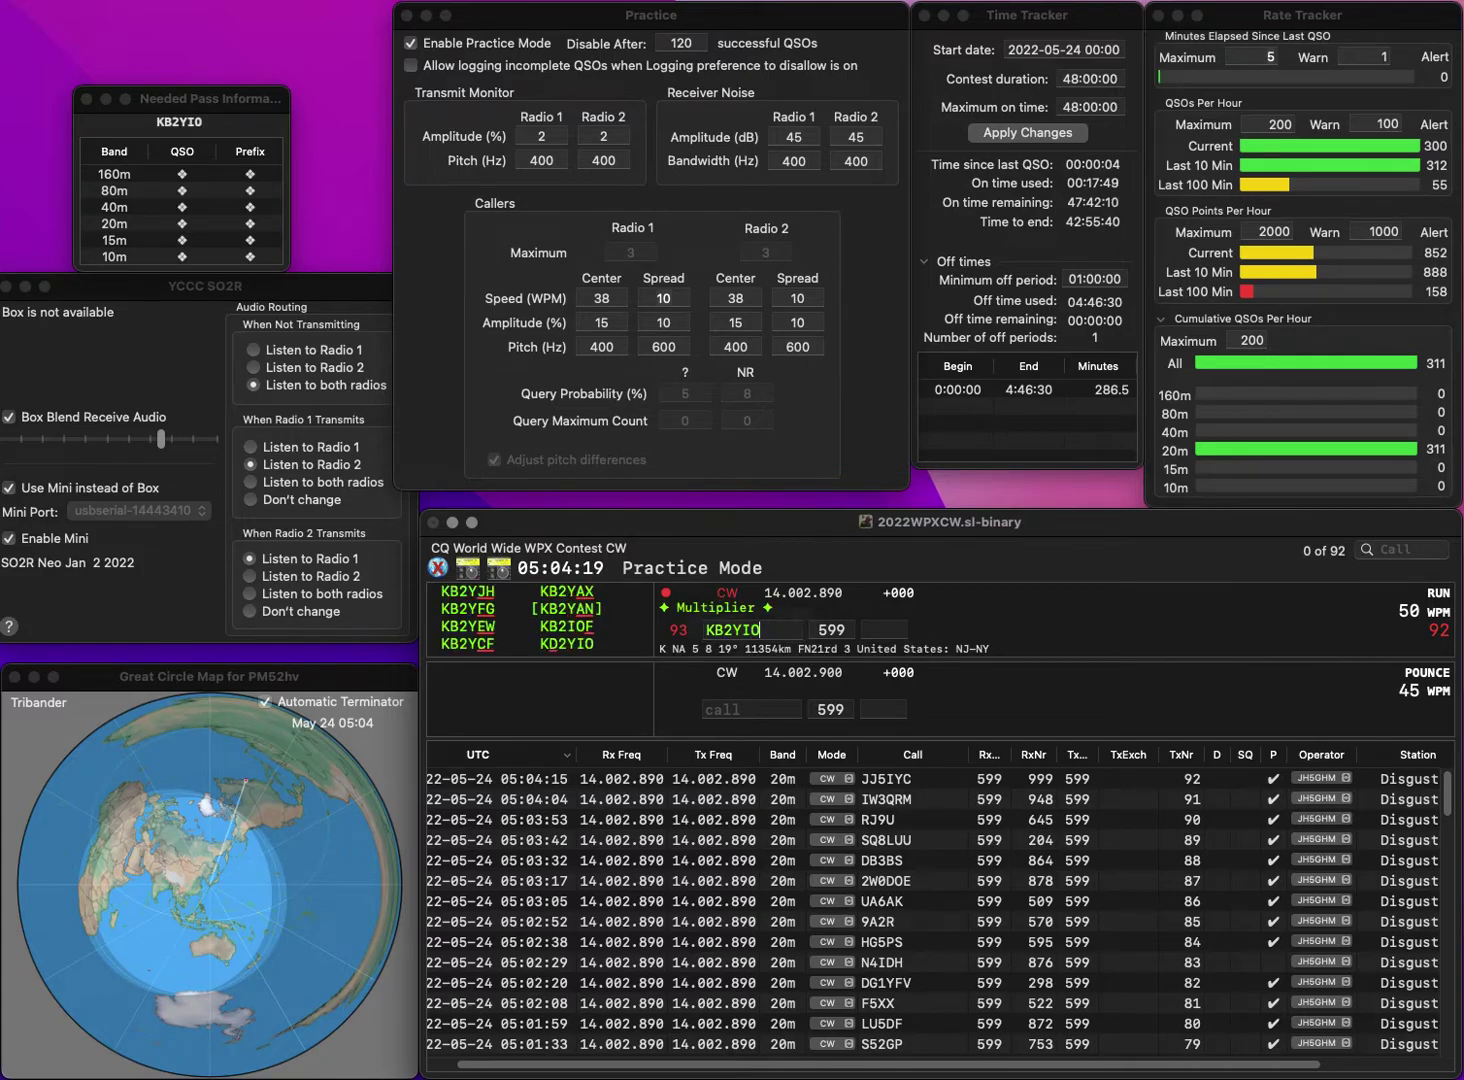
{"action": "key", "text": "Return"}
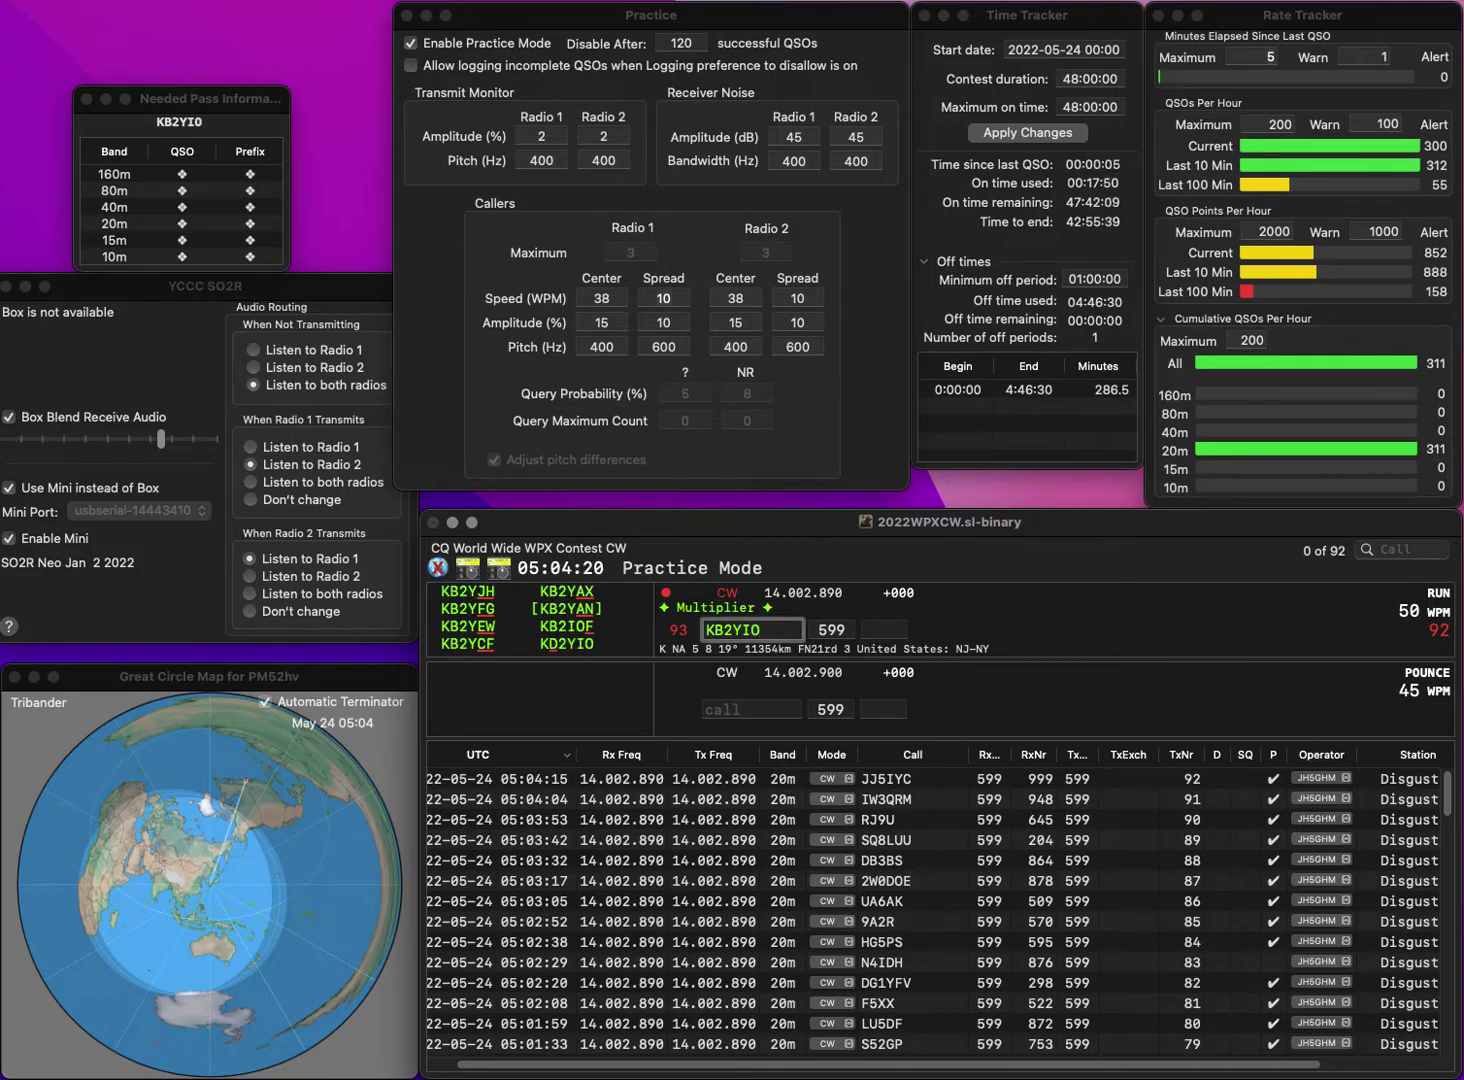
{"action": "key", "text": "Left"}
{"action": "key", "text": "Left"}
{"action": "key", "text": "Left"}
{"action": "key", "text": "BackSpace"}
{"action": "type", "text": "D"}
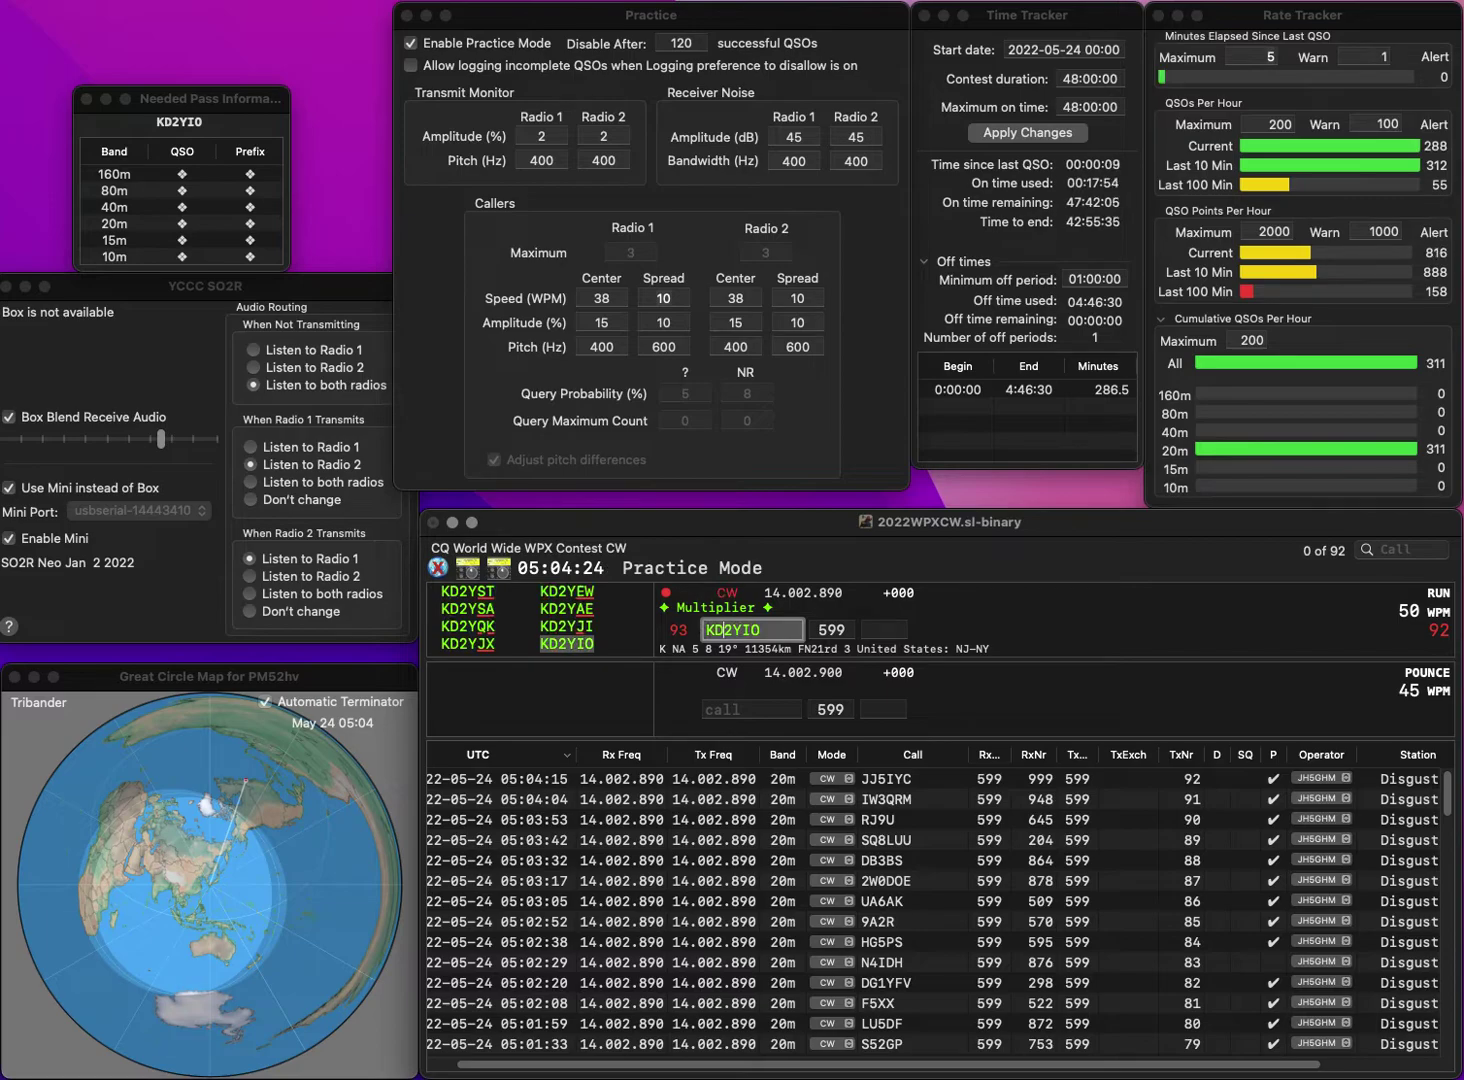
{"action": "left_click", "coordinate": [885, 630]}
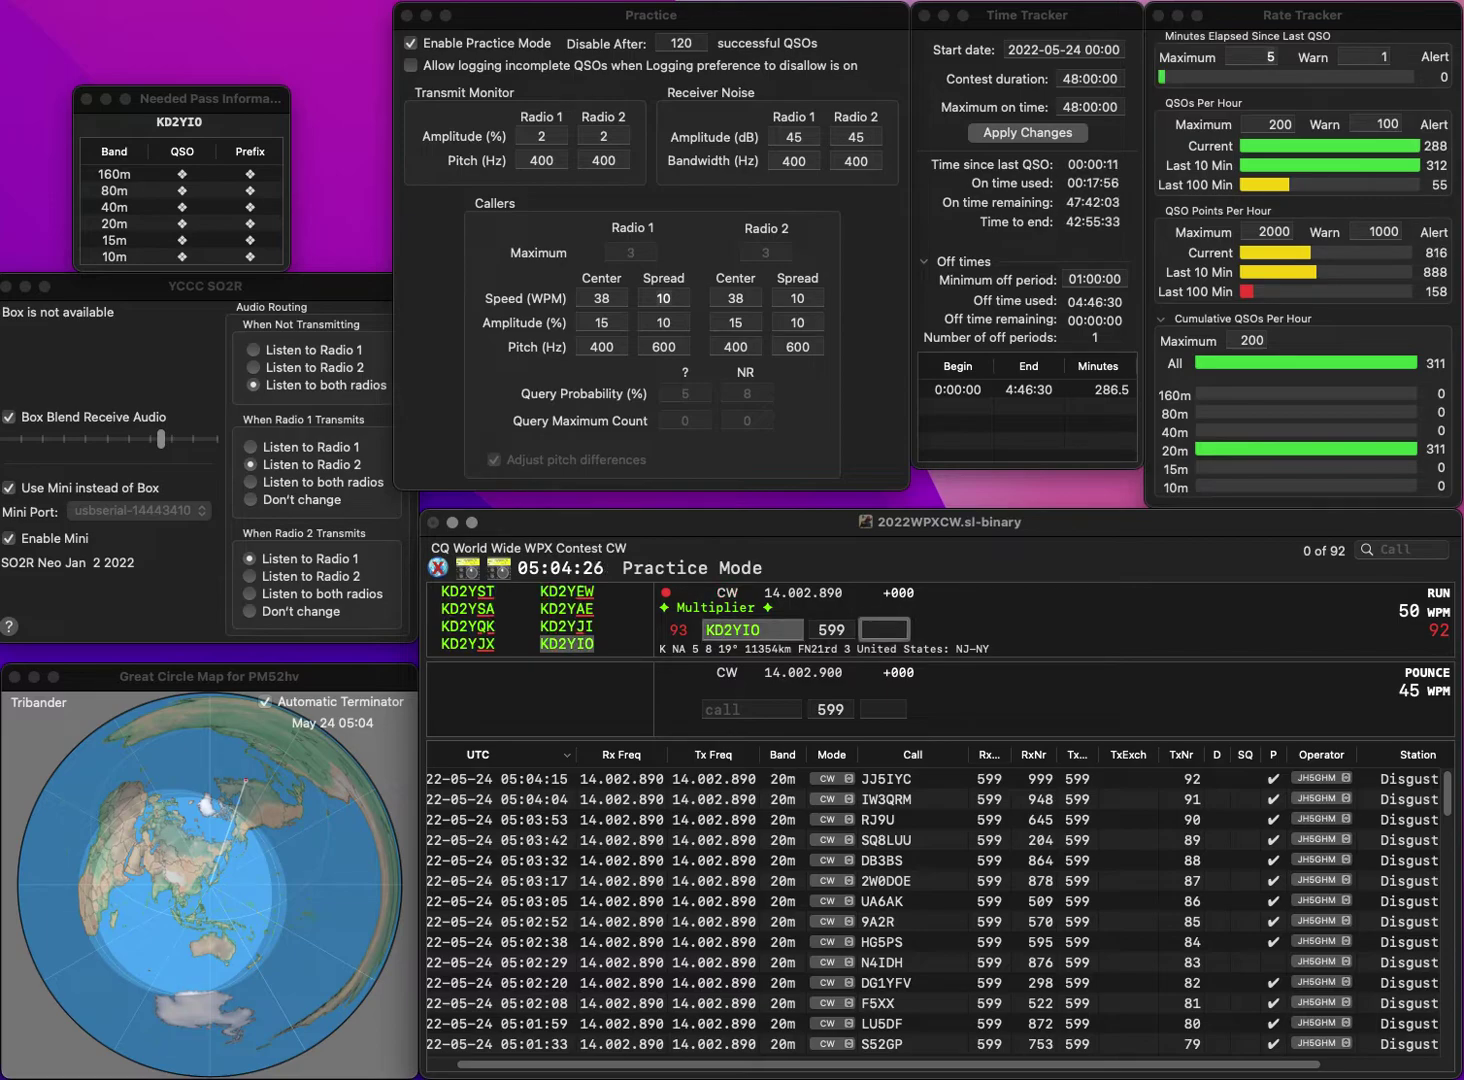
{"action": "type", "text": "908"}
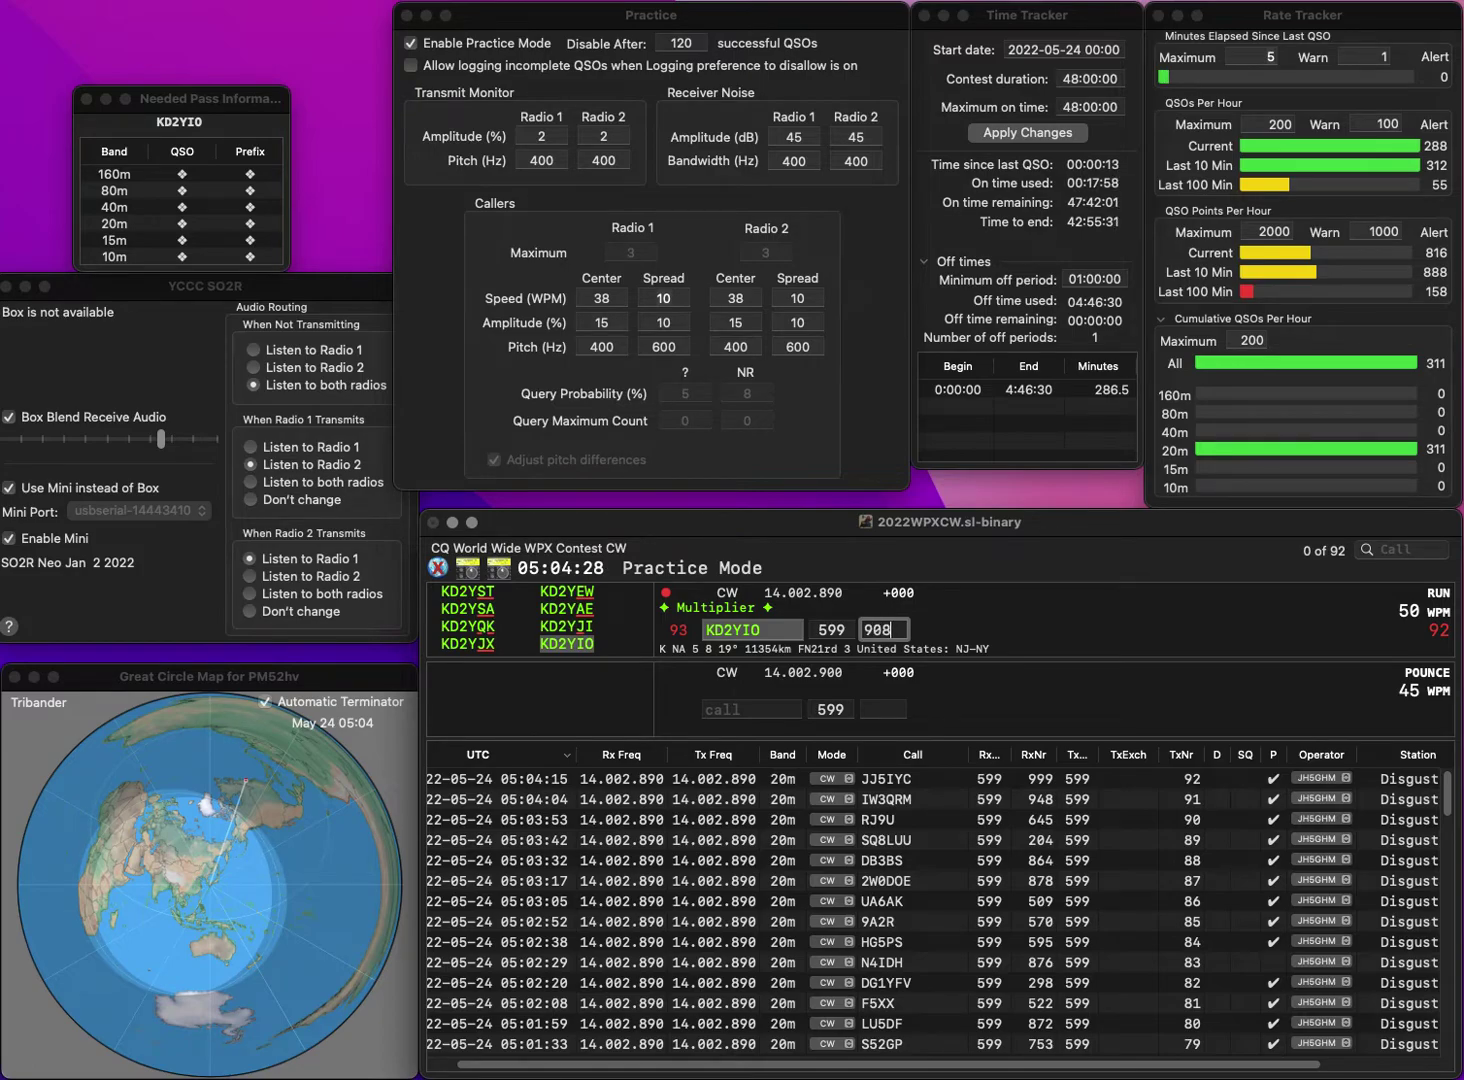
{"action": "key", "text": "Return"}
{"action": "type", "text": "UZ7M"}
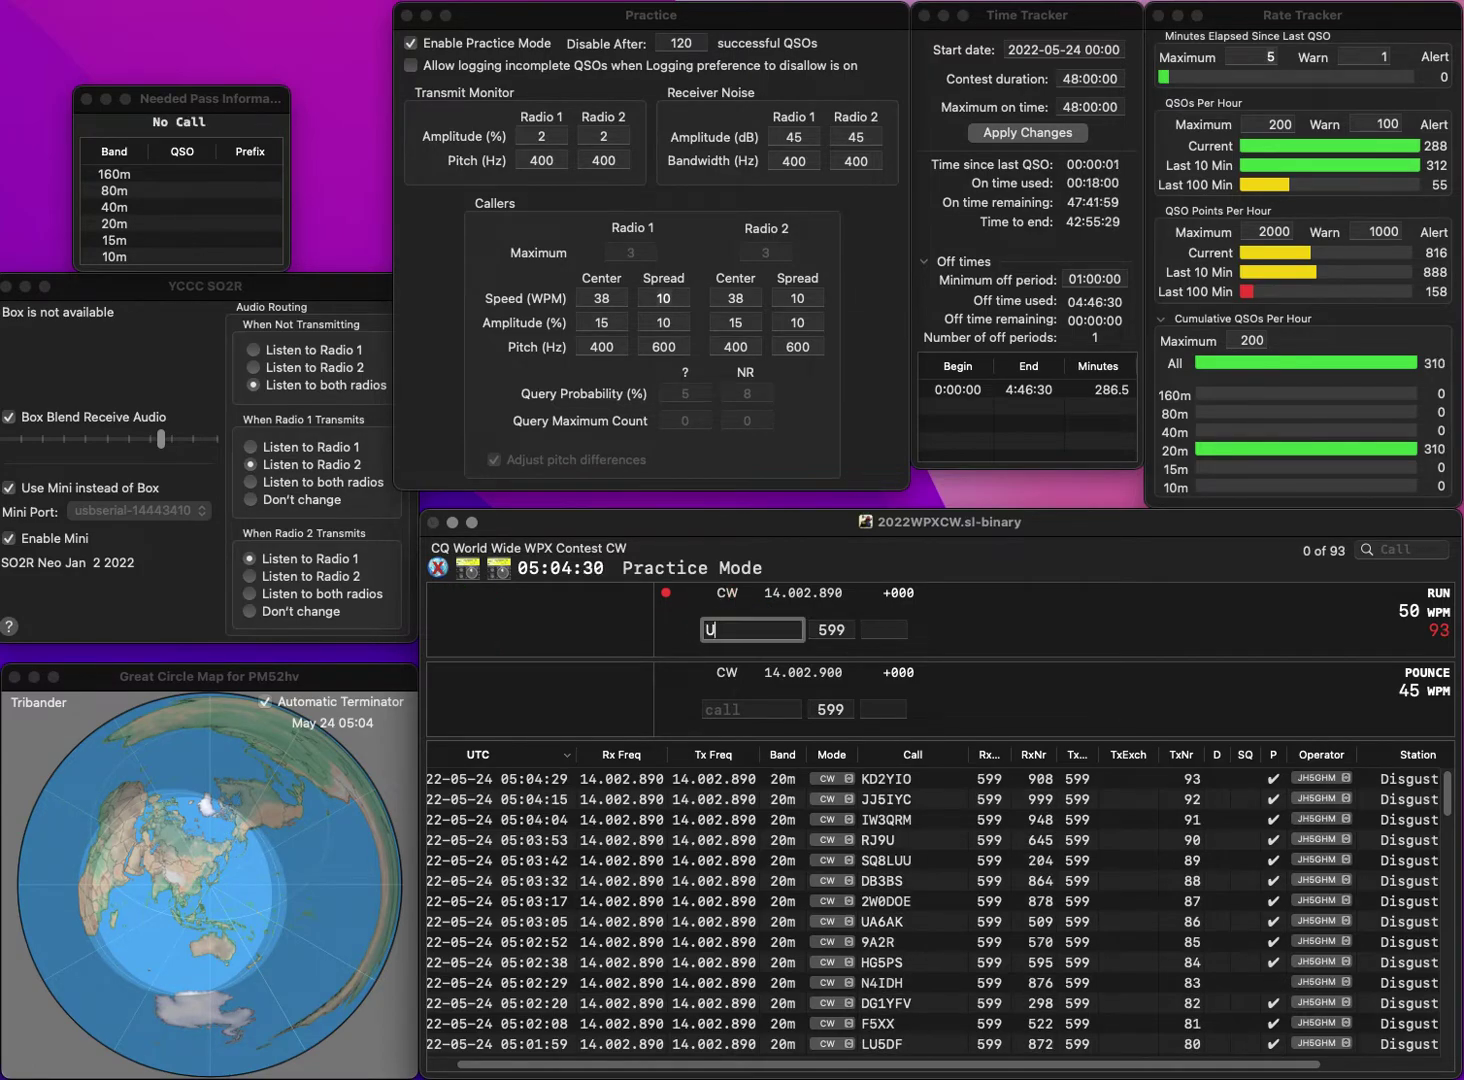
{"action": "key", "text": "space"}
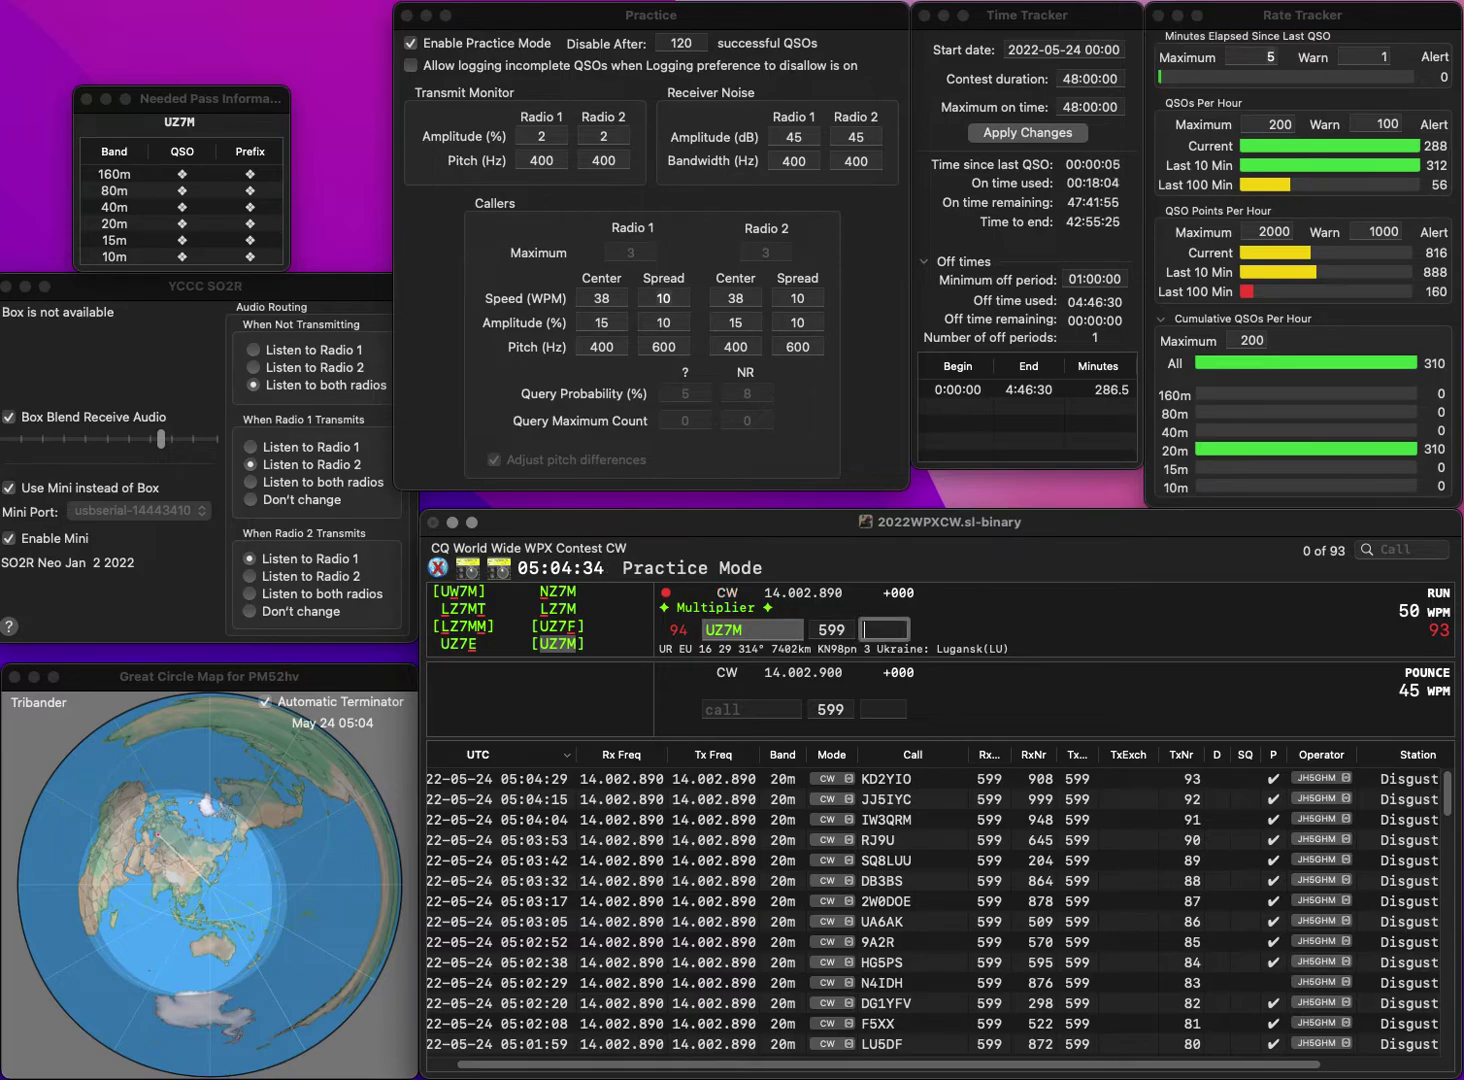
{"action": "type", "text": "701"}
{"action": "key", "text": "Return"}
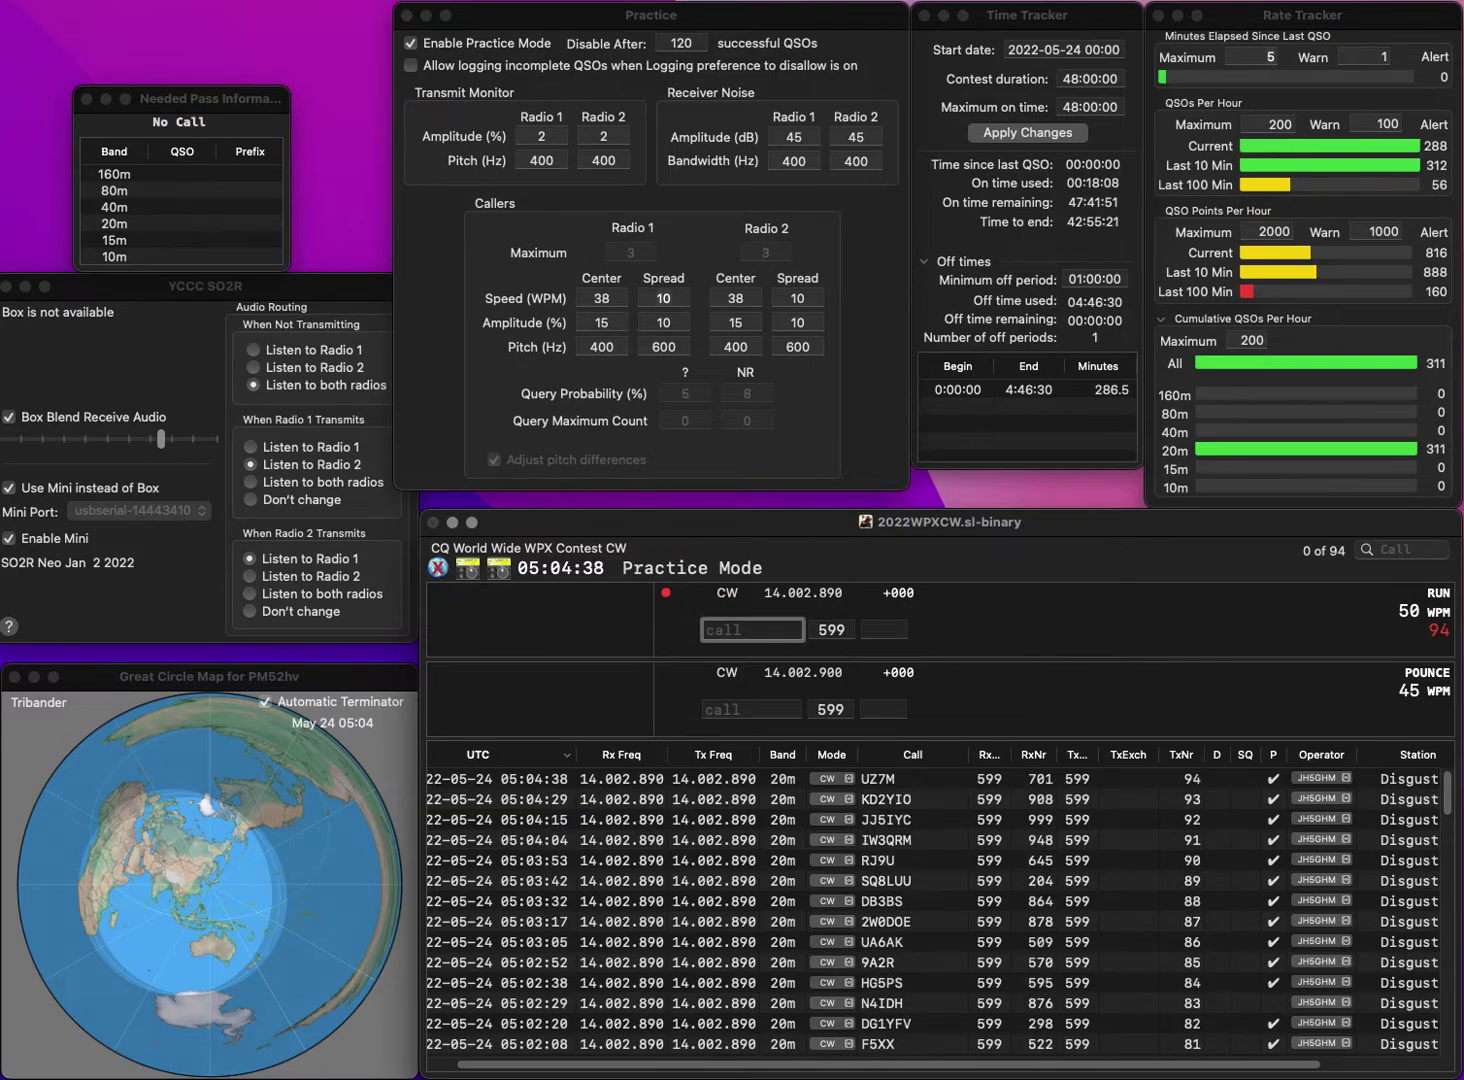
{"action": "type", "text": "K5"}
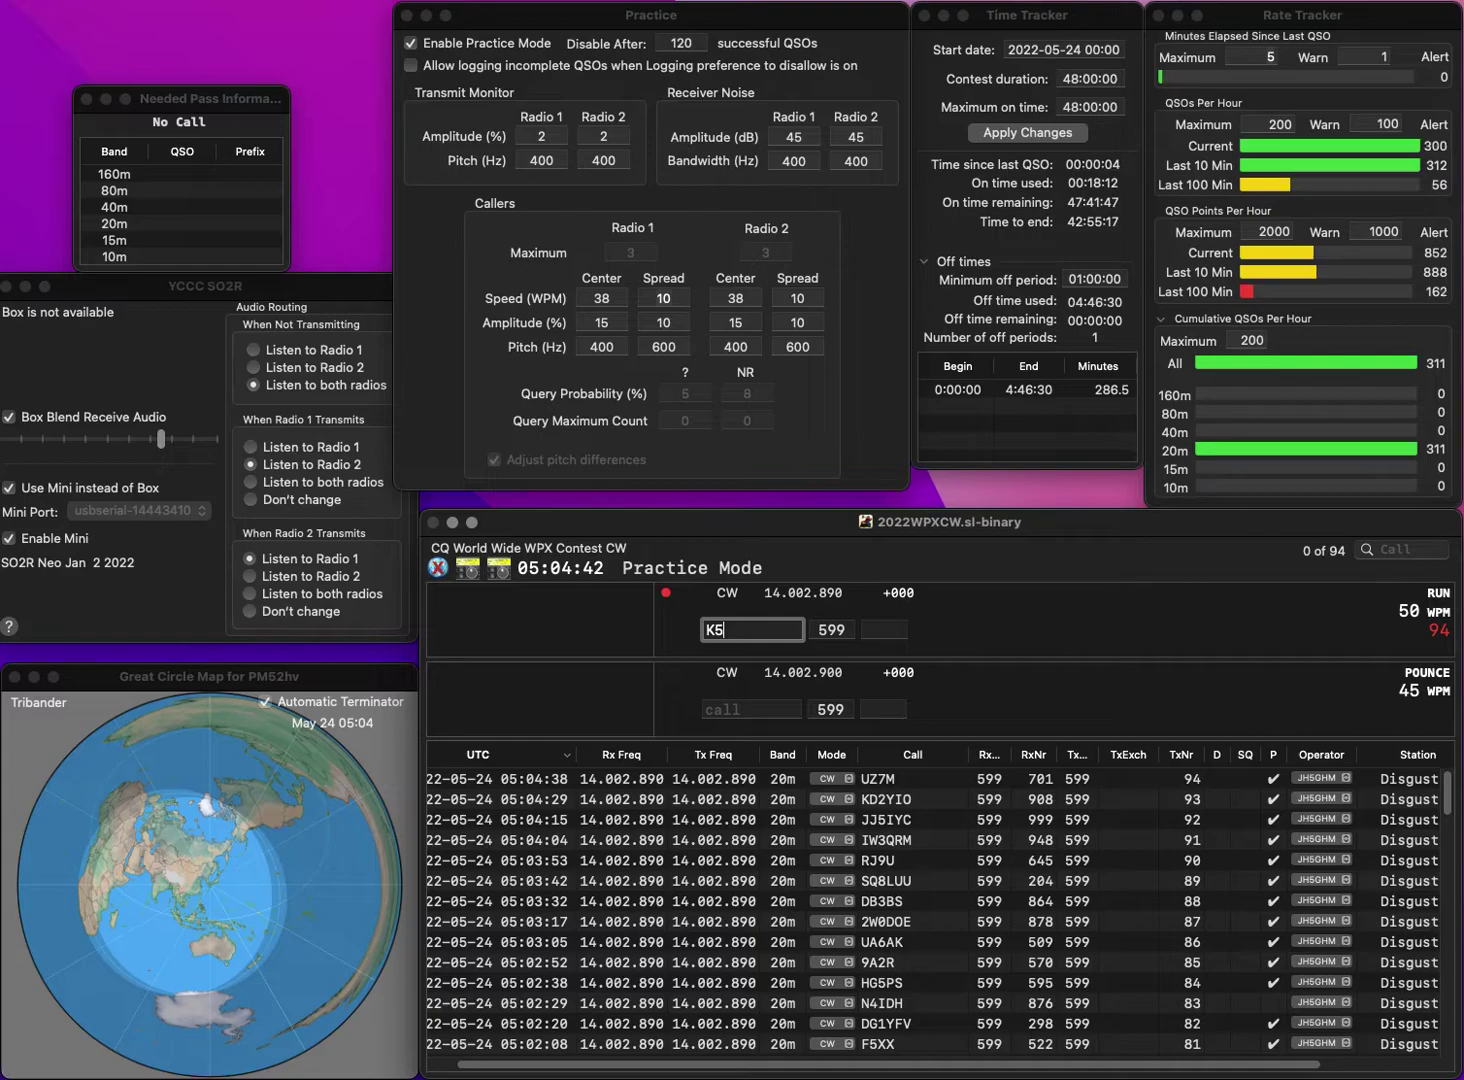
{"action": "type", "text": "EPD"}
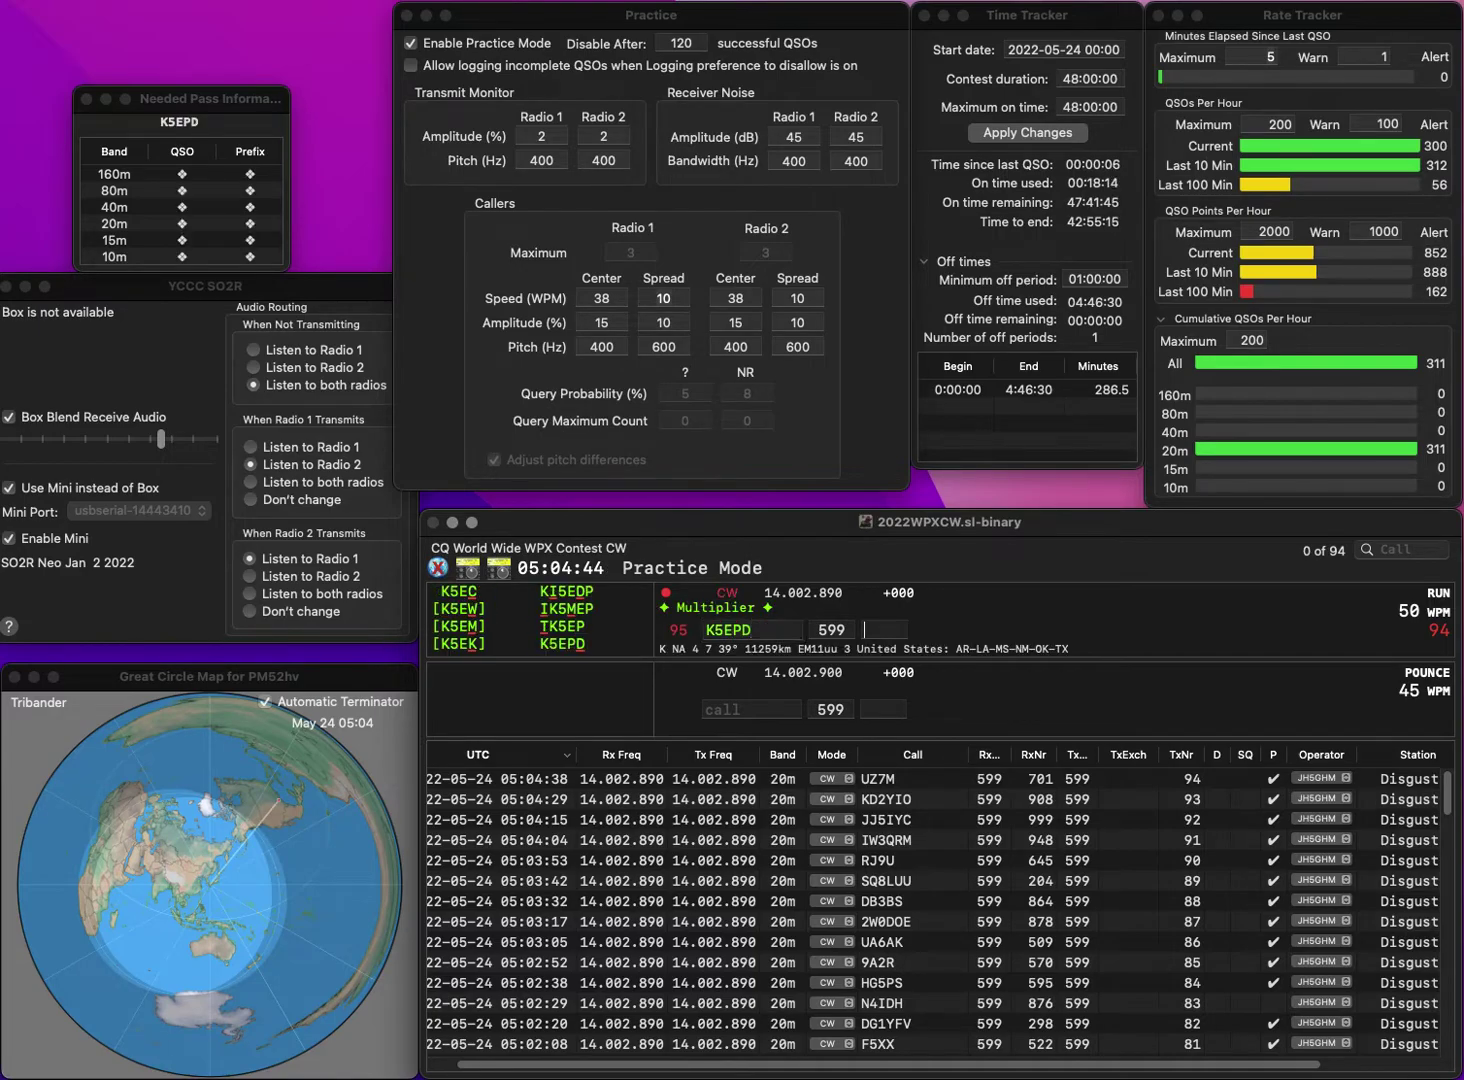
{"action": "key", "text": "Tab"}
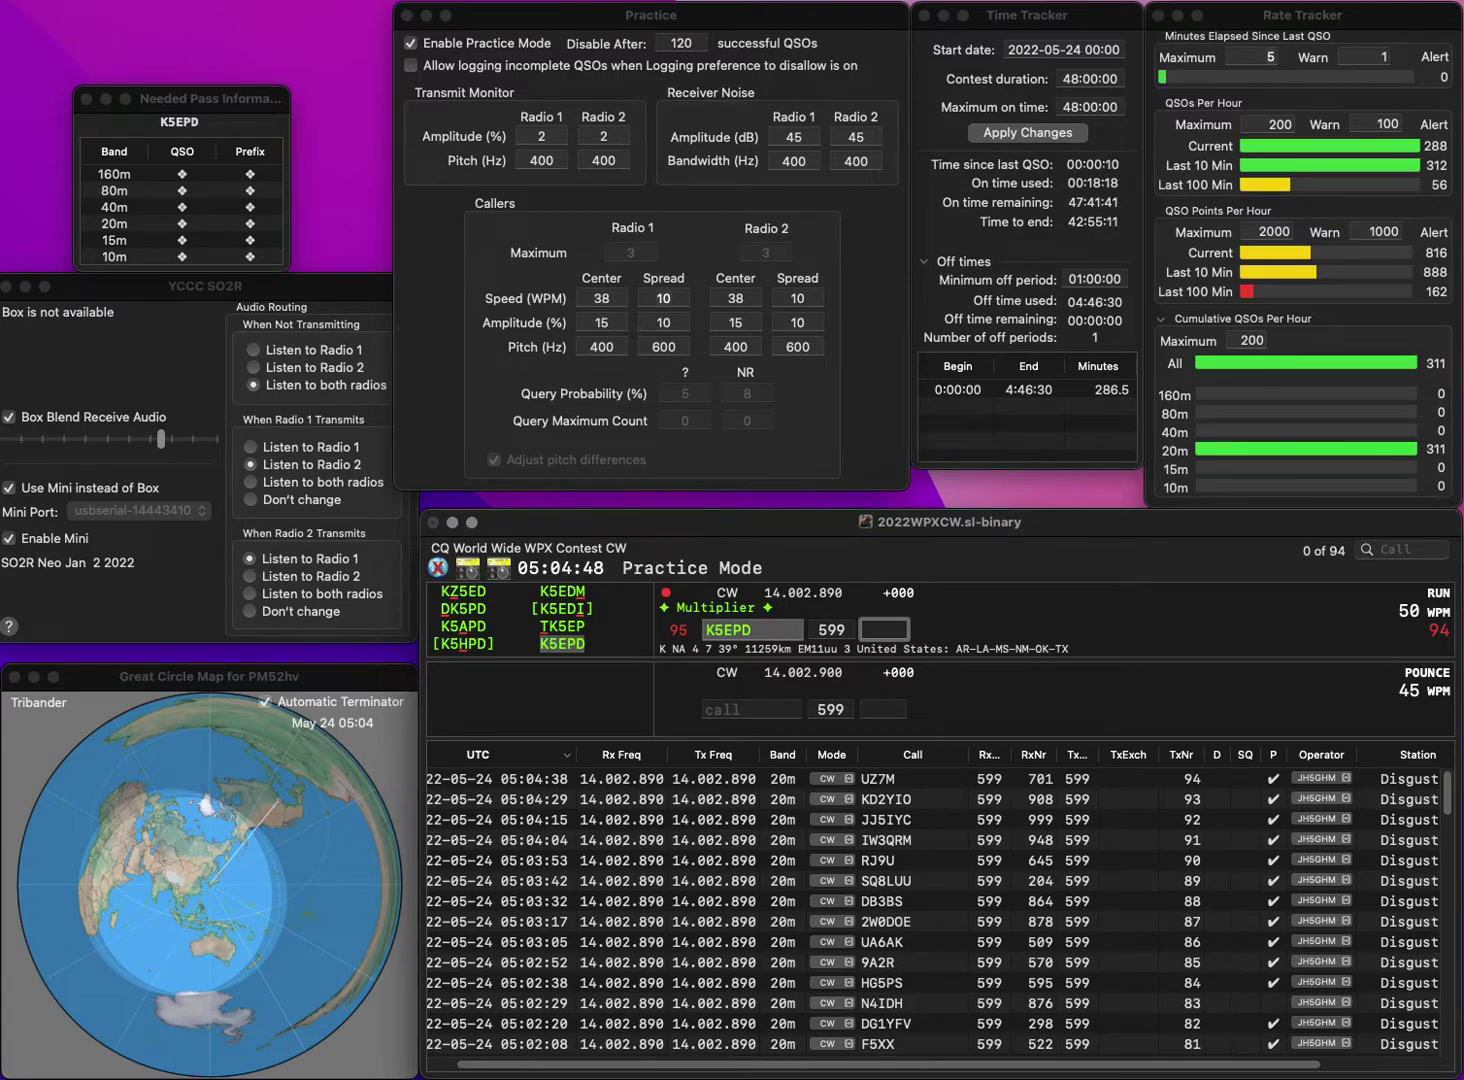
{"action": "type", "text": "910"}
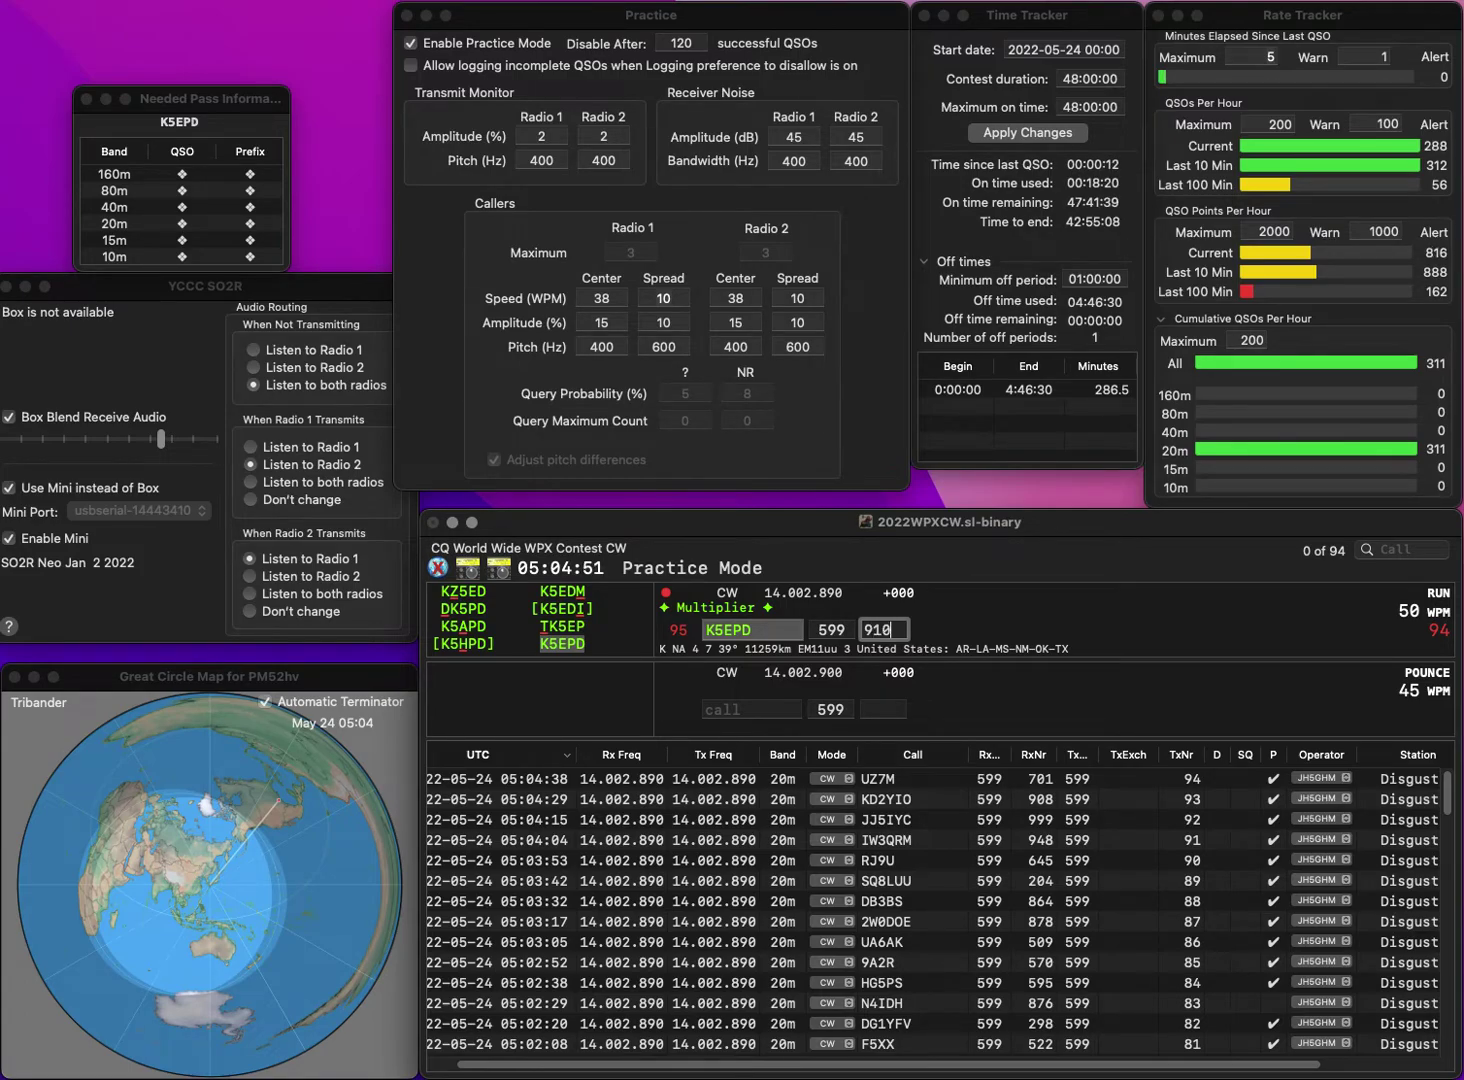
{"action": "key", "text": "Return"}
- Log a contact with NU7R on the run radio with received number 760
{"action": "type", "text": "NU7R"}
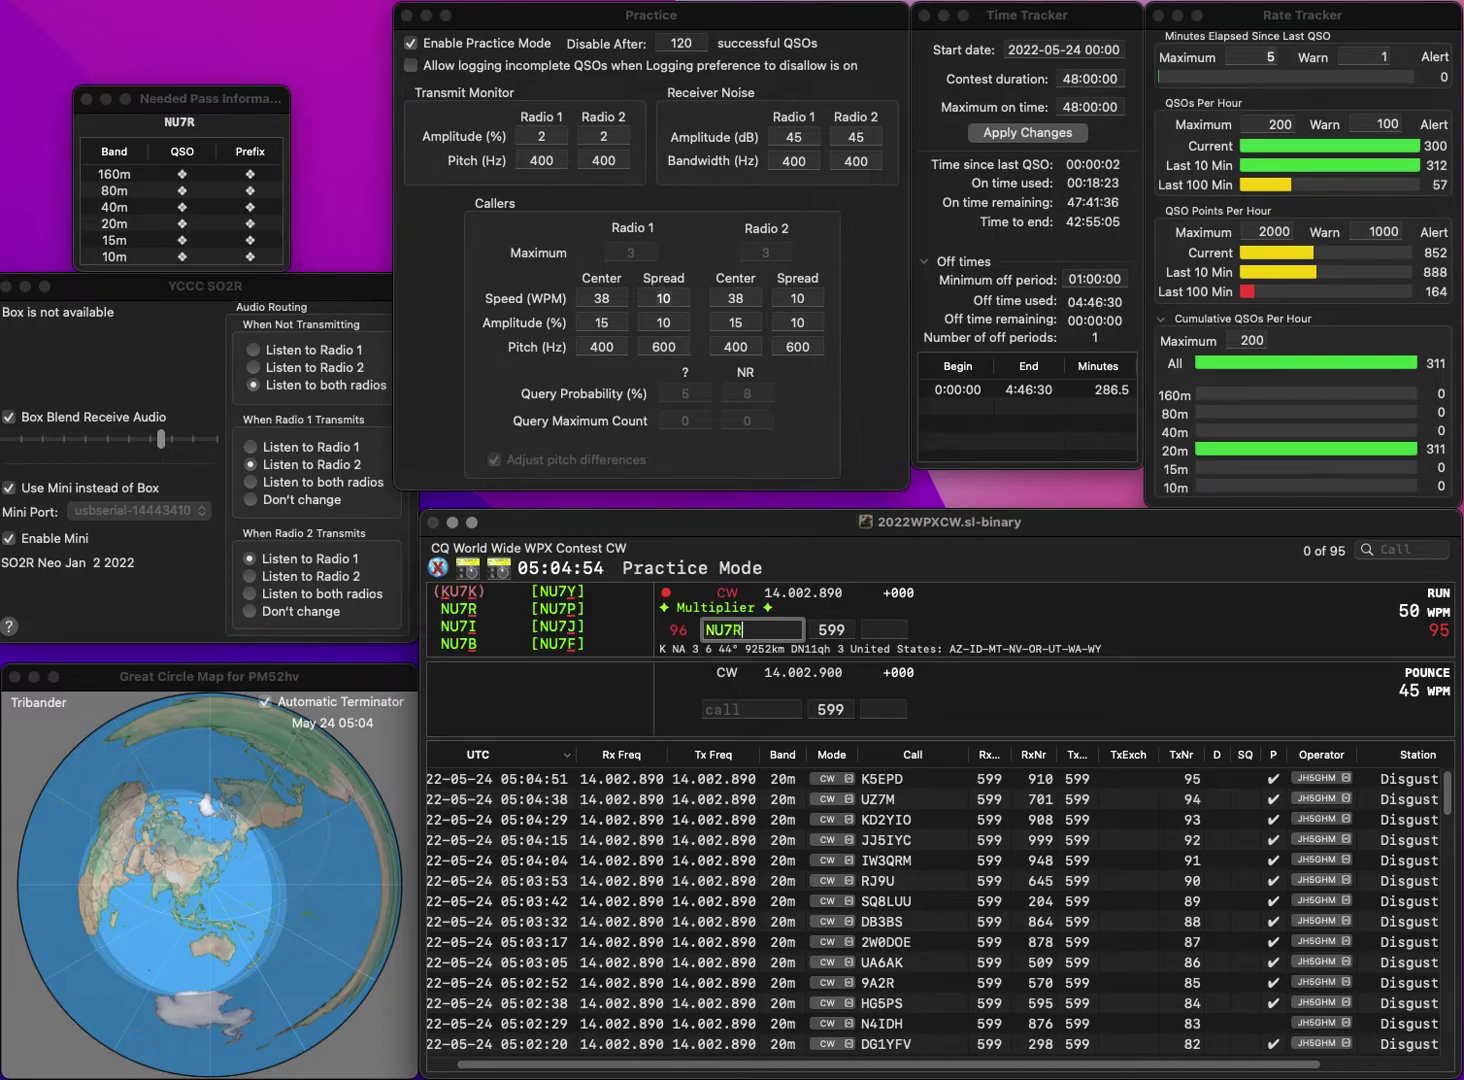
{"action": "key", "text": "Return"}
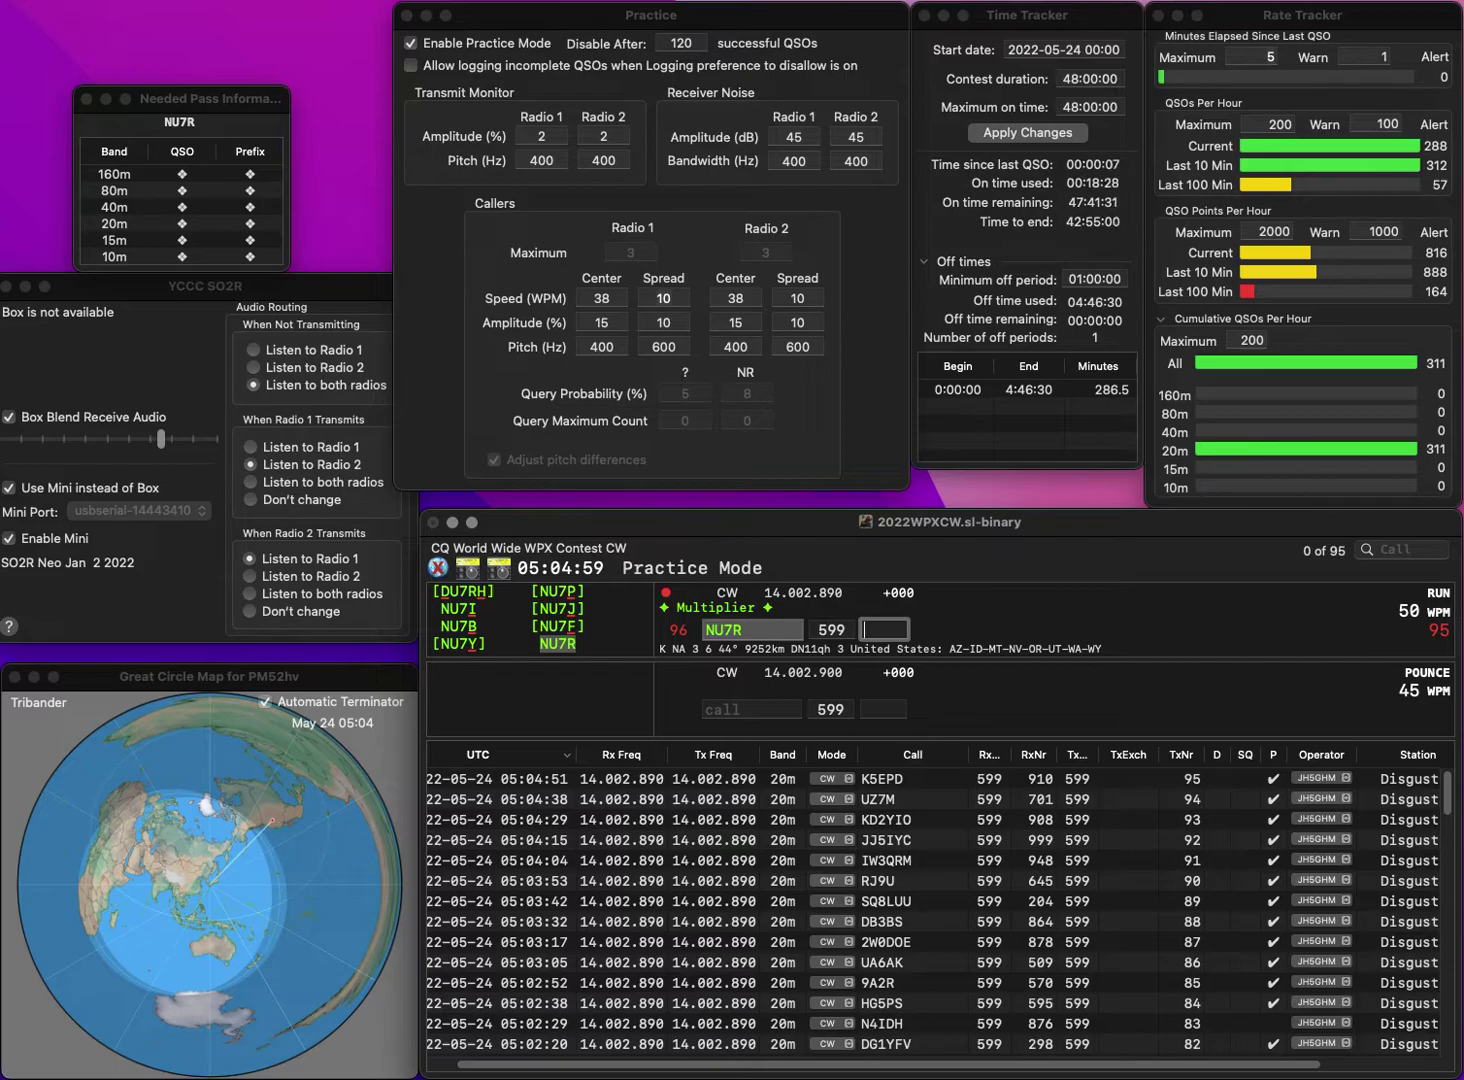
{"action": "type", "text": "76"}
{"action": "key", "text": "Return"}
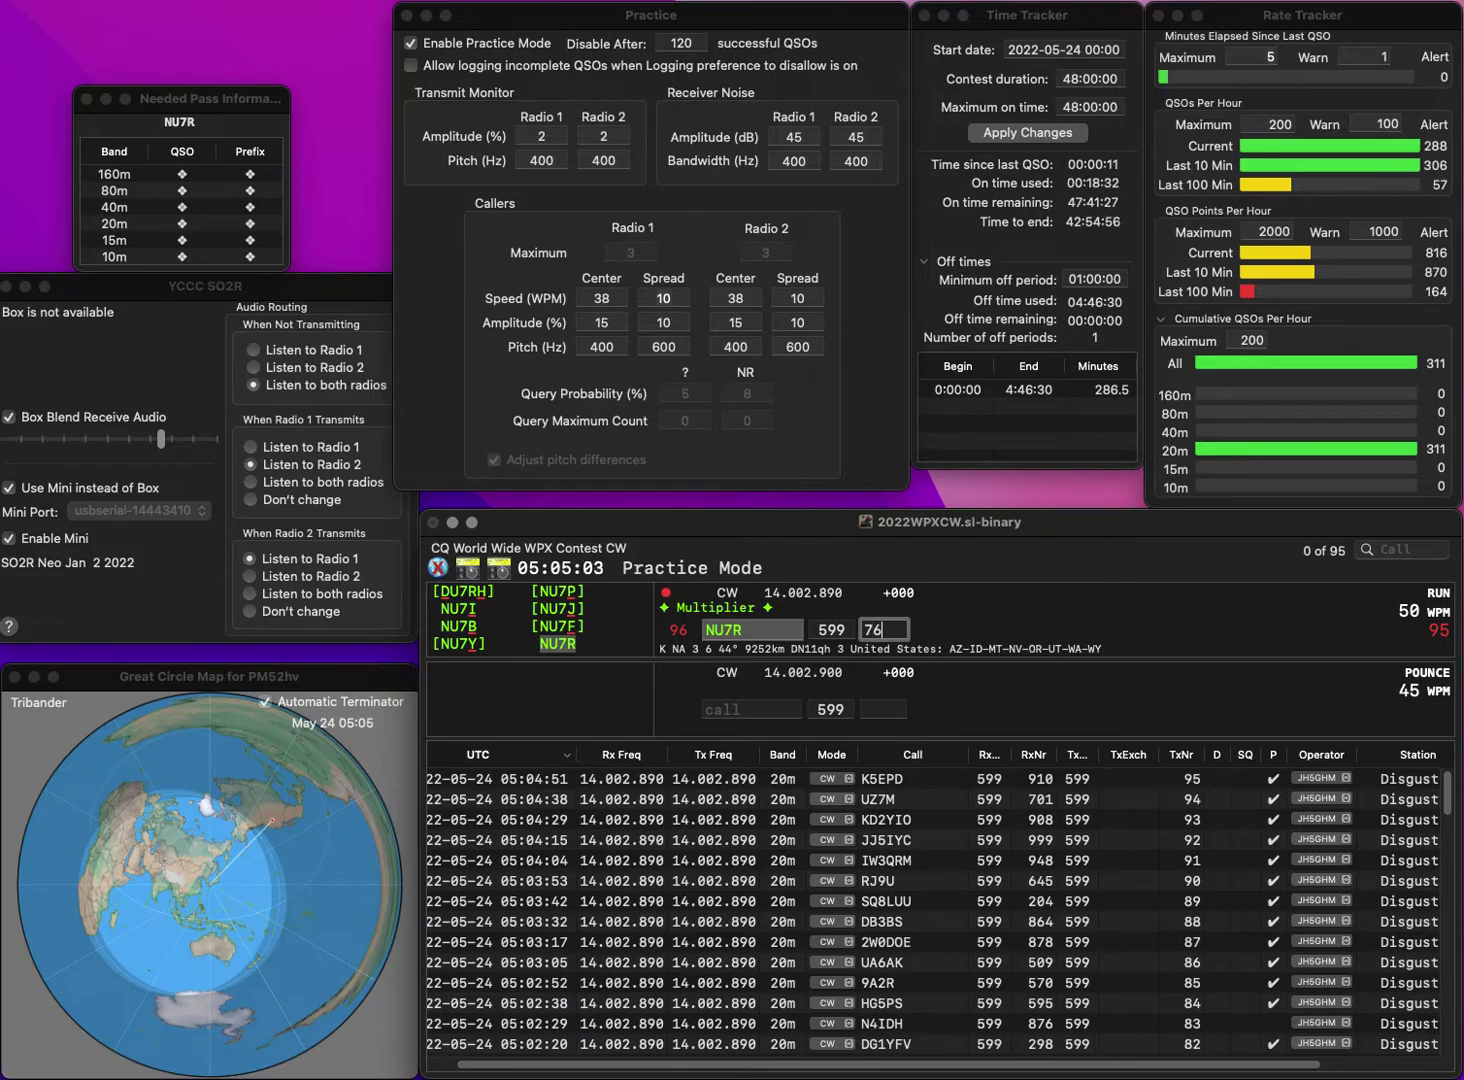
{"action": "type", "text": "NC6Q"}
{"action": "key", "text": "Return"}
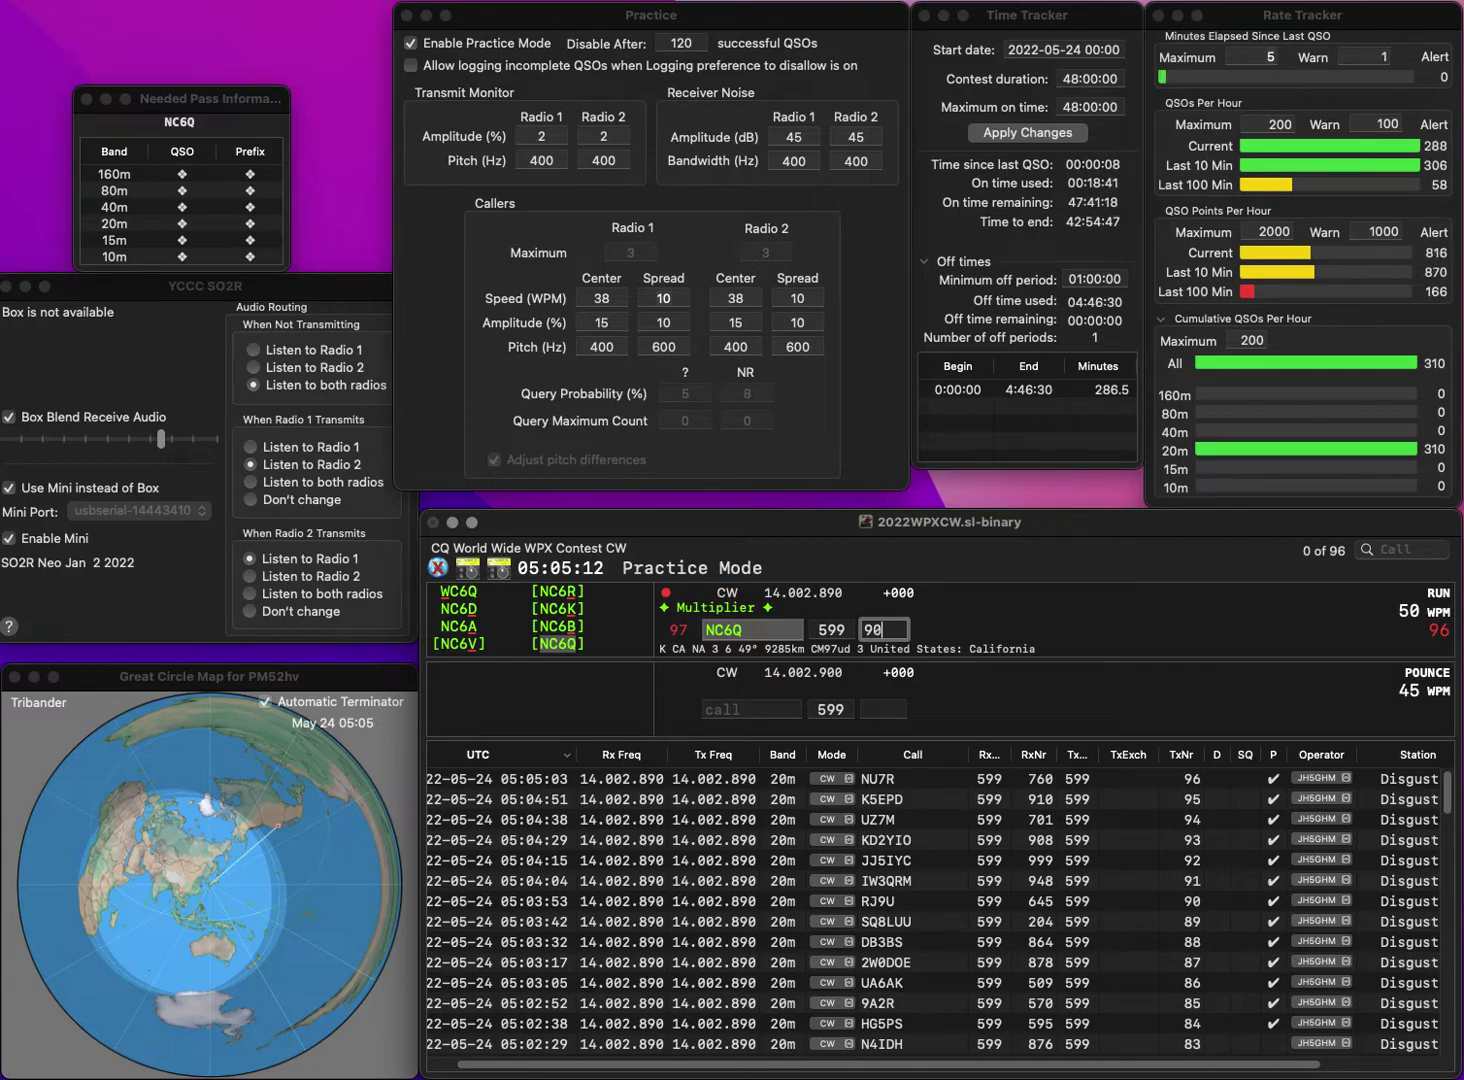
{"action": "type", "text": "90"}
{"action": "key", "text": "Return"}
{"action": "type", "text": "O"}
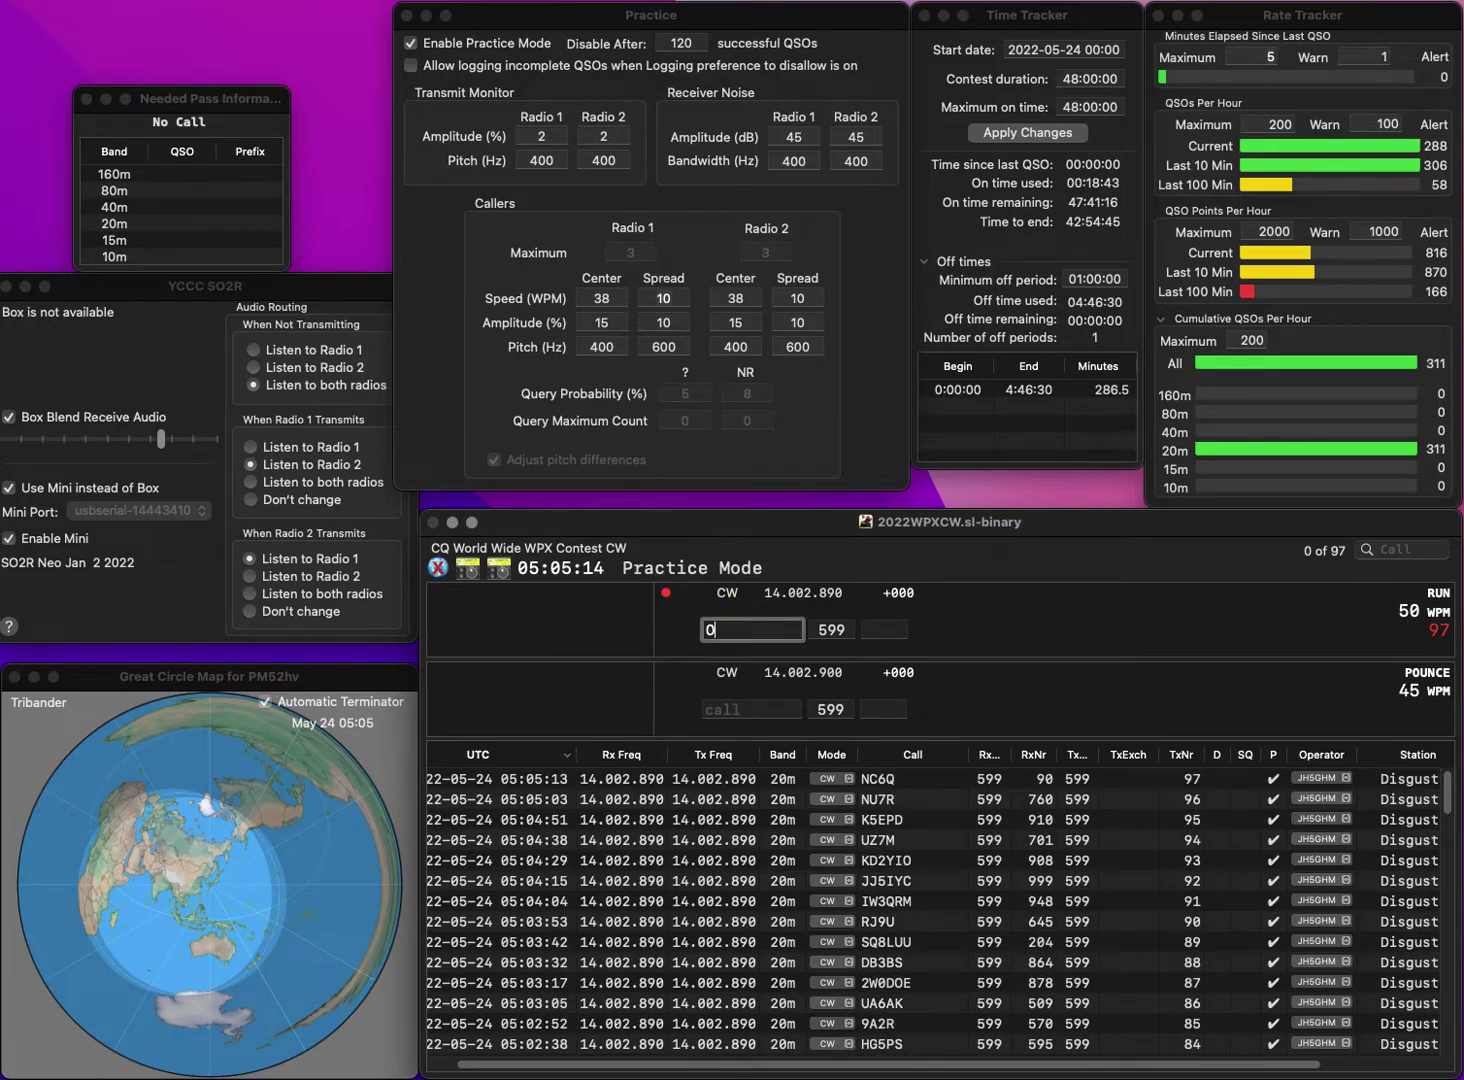
{"action": "type", "text": "M3RJB"}
{"action": "key", "text": "Return"}
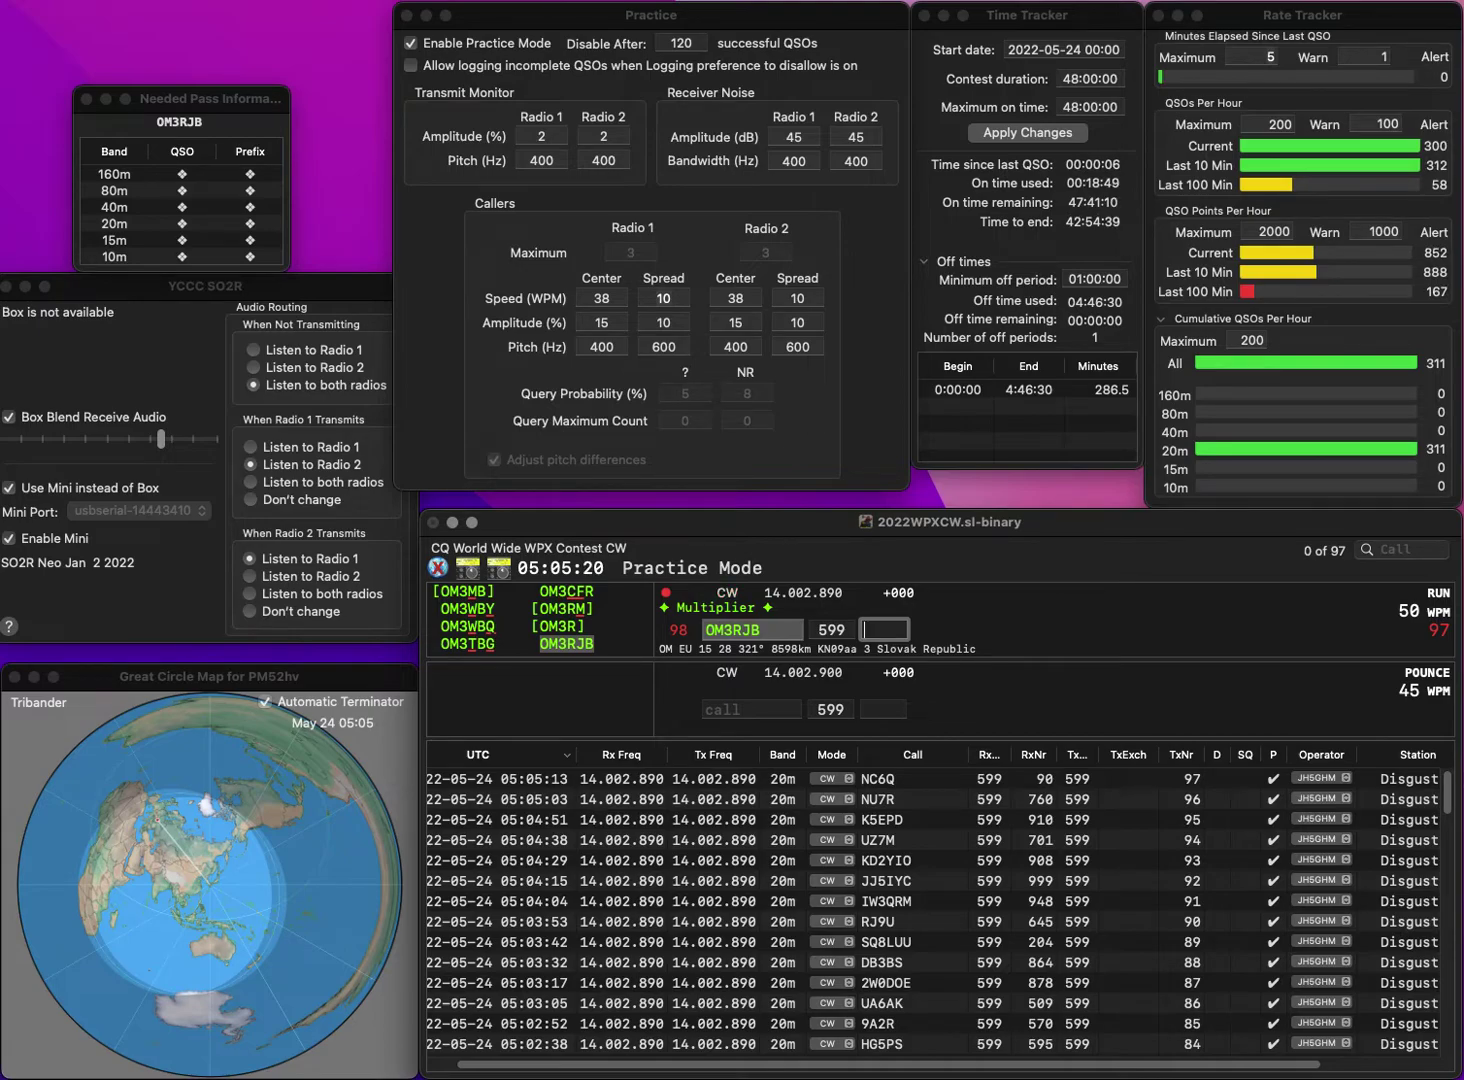
{"action": "type", "text": "655"}
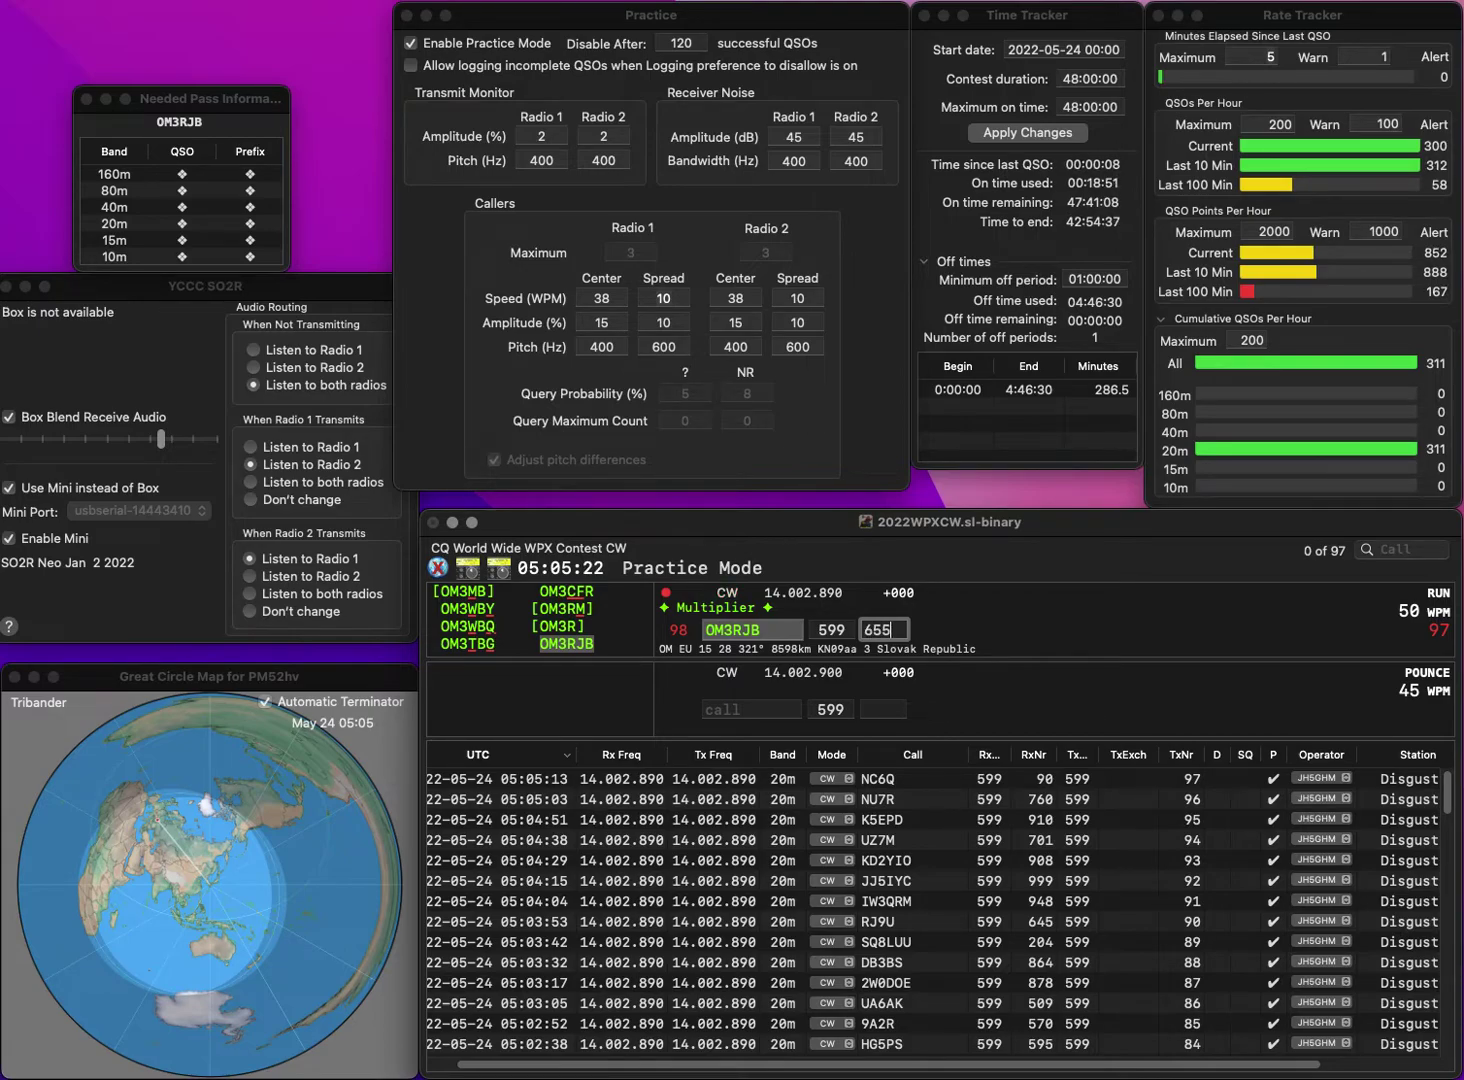
{"action": "key", "text": "Return"}
- Correct the miscopied HA5DDB to HA5DDX and log the contact on the run radio with received number 518
{"action": "type", "text": "HA"}
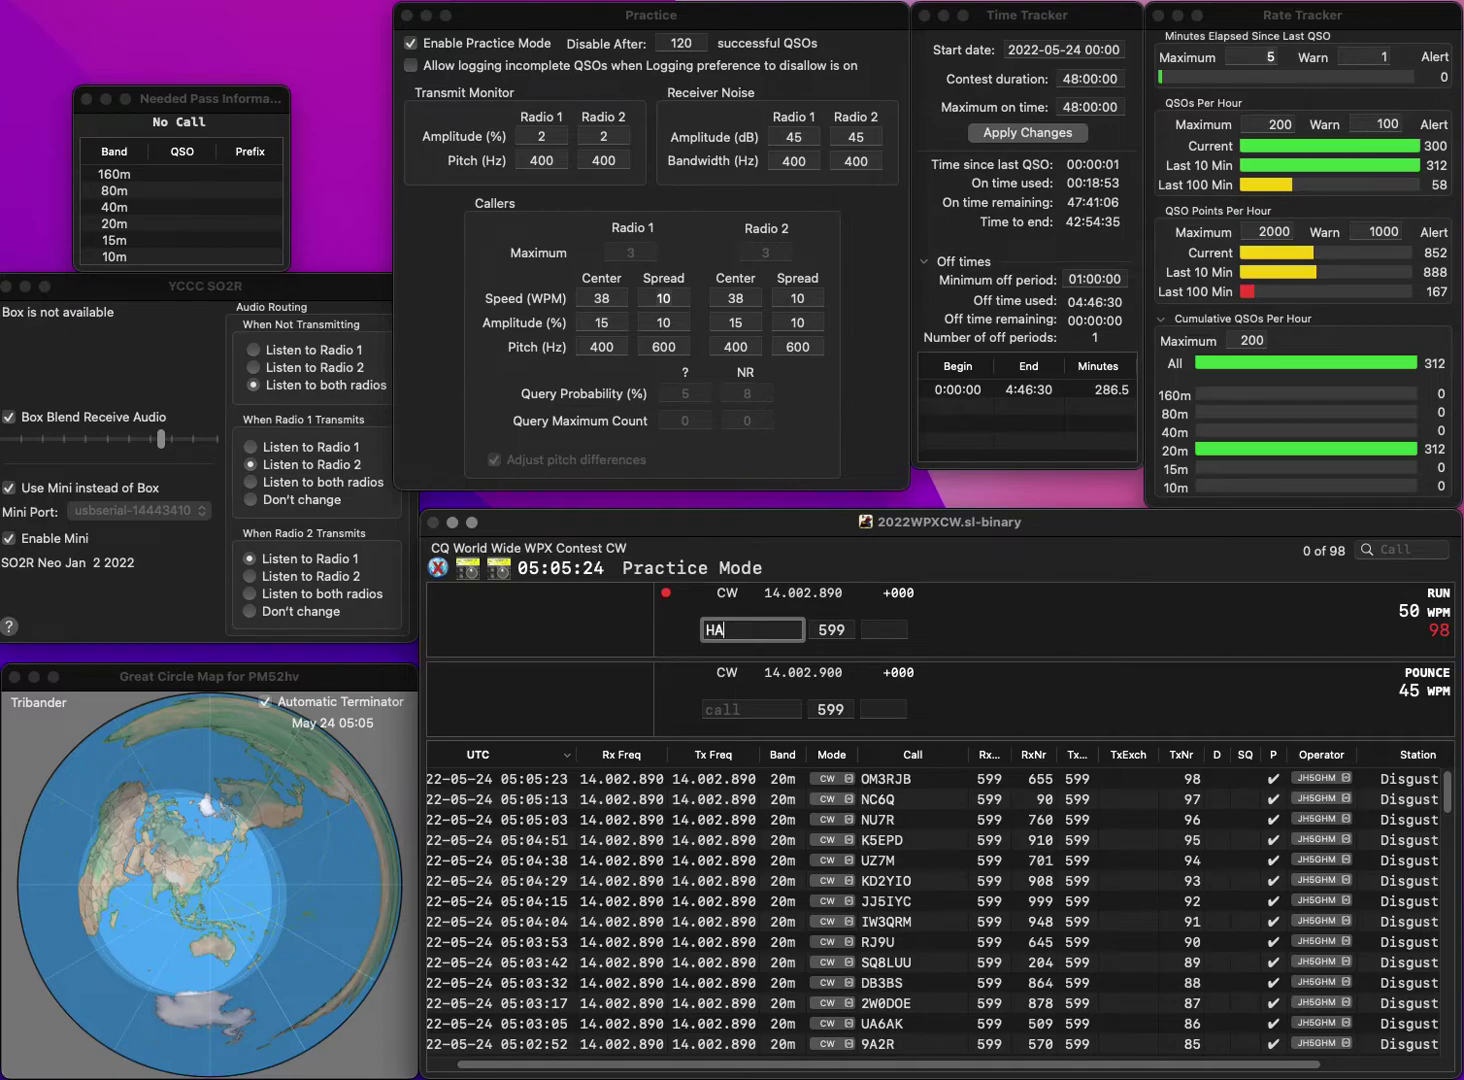
{"action": "type", "text": "5DDB"}
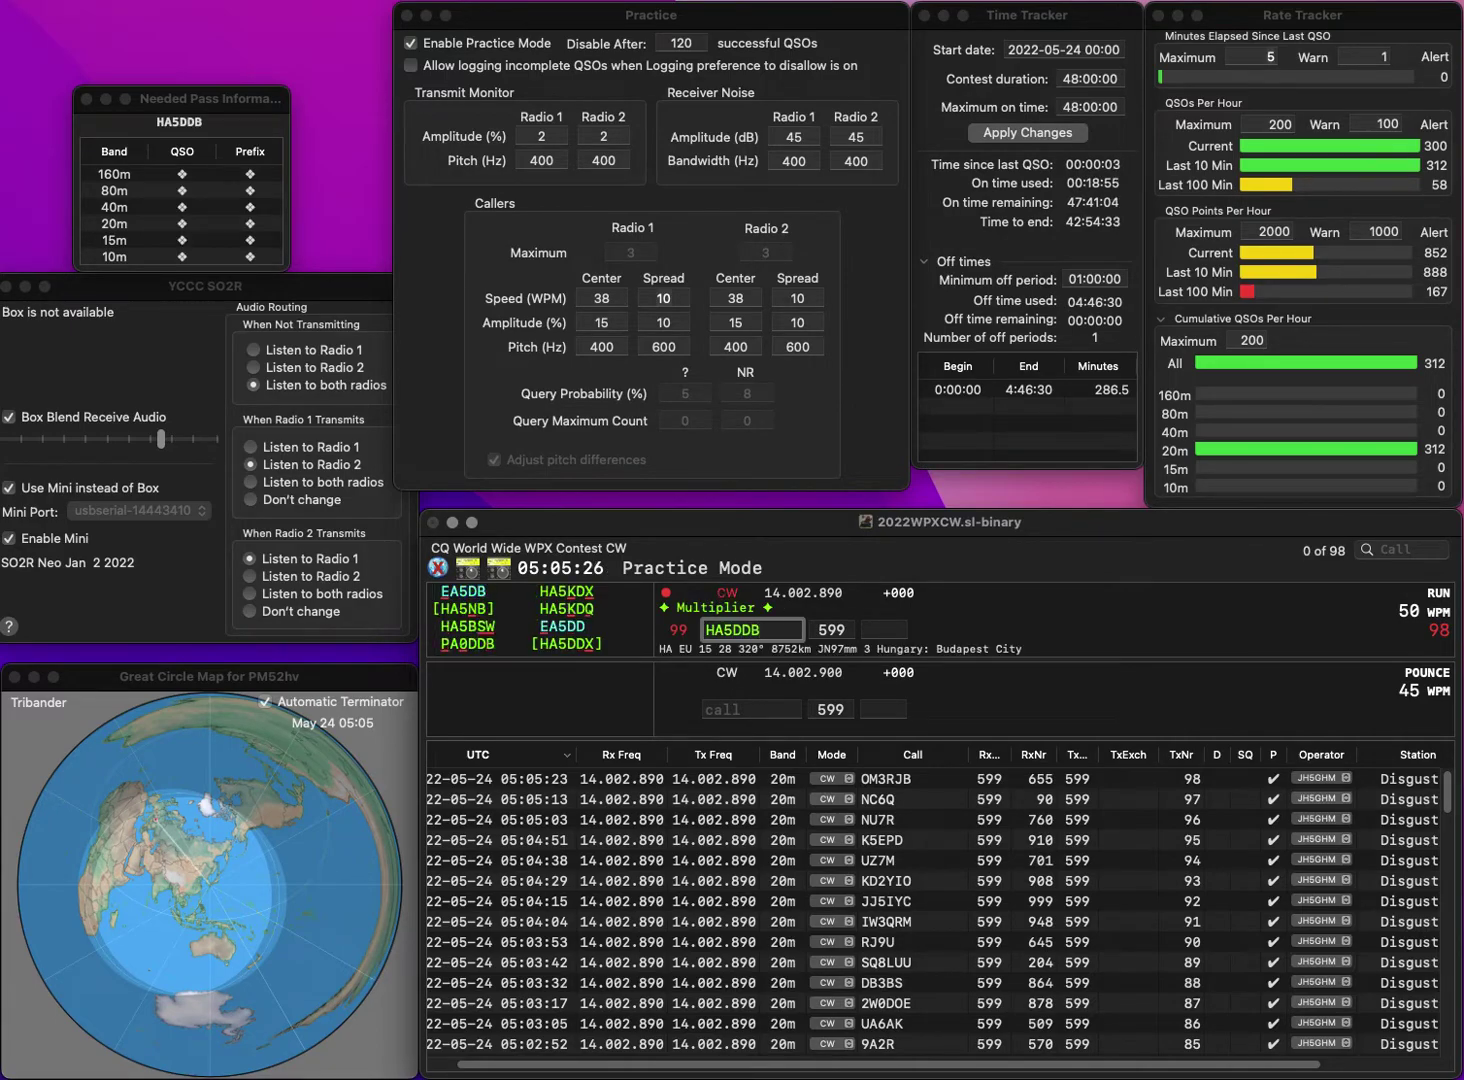
{"action": "key", "text": "BackSpace"}
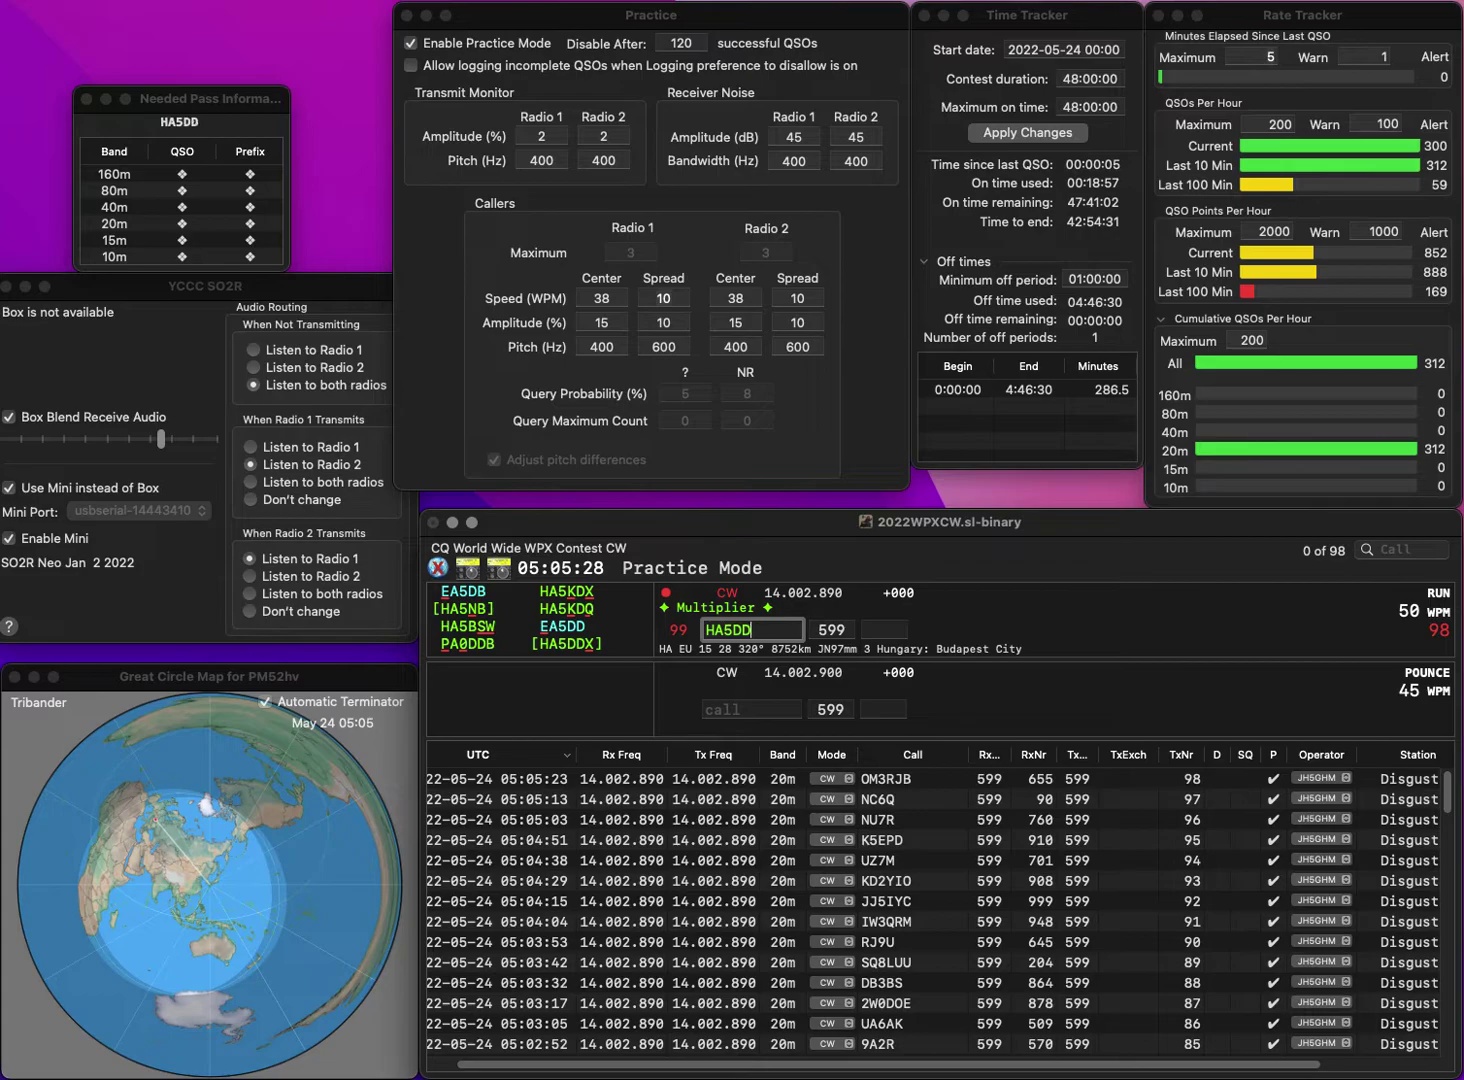
{"action": "type", "text": "X"}
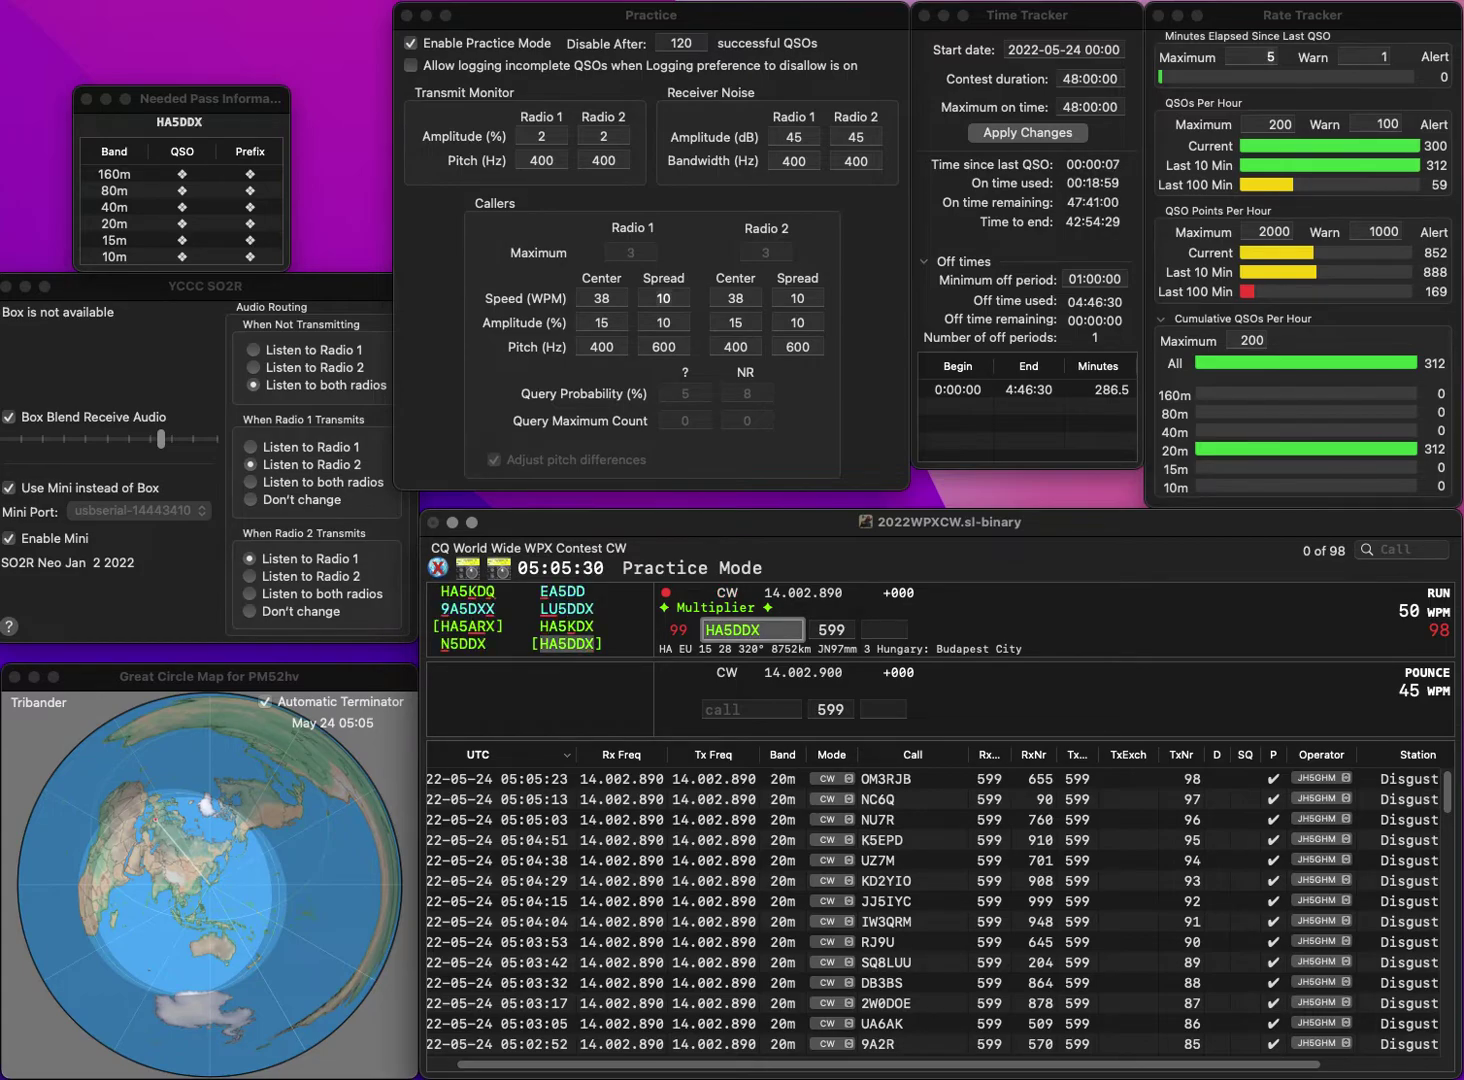
{"action": "key", "text": "Return"}
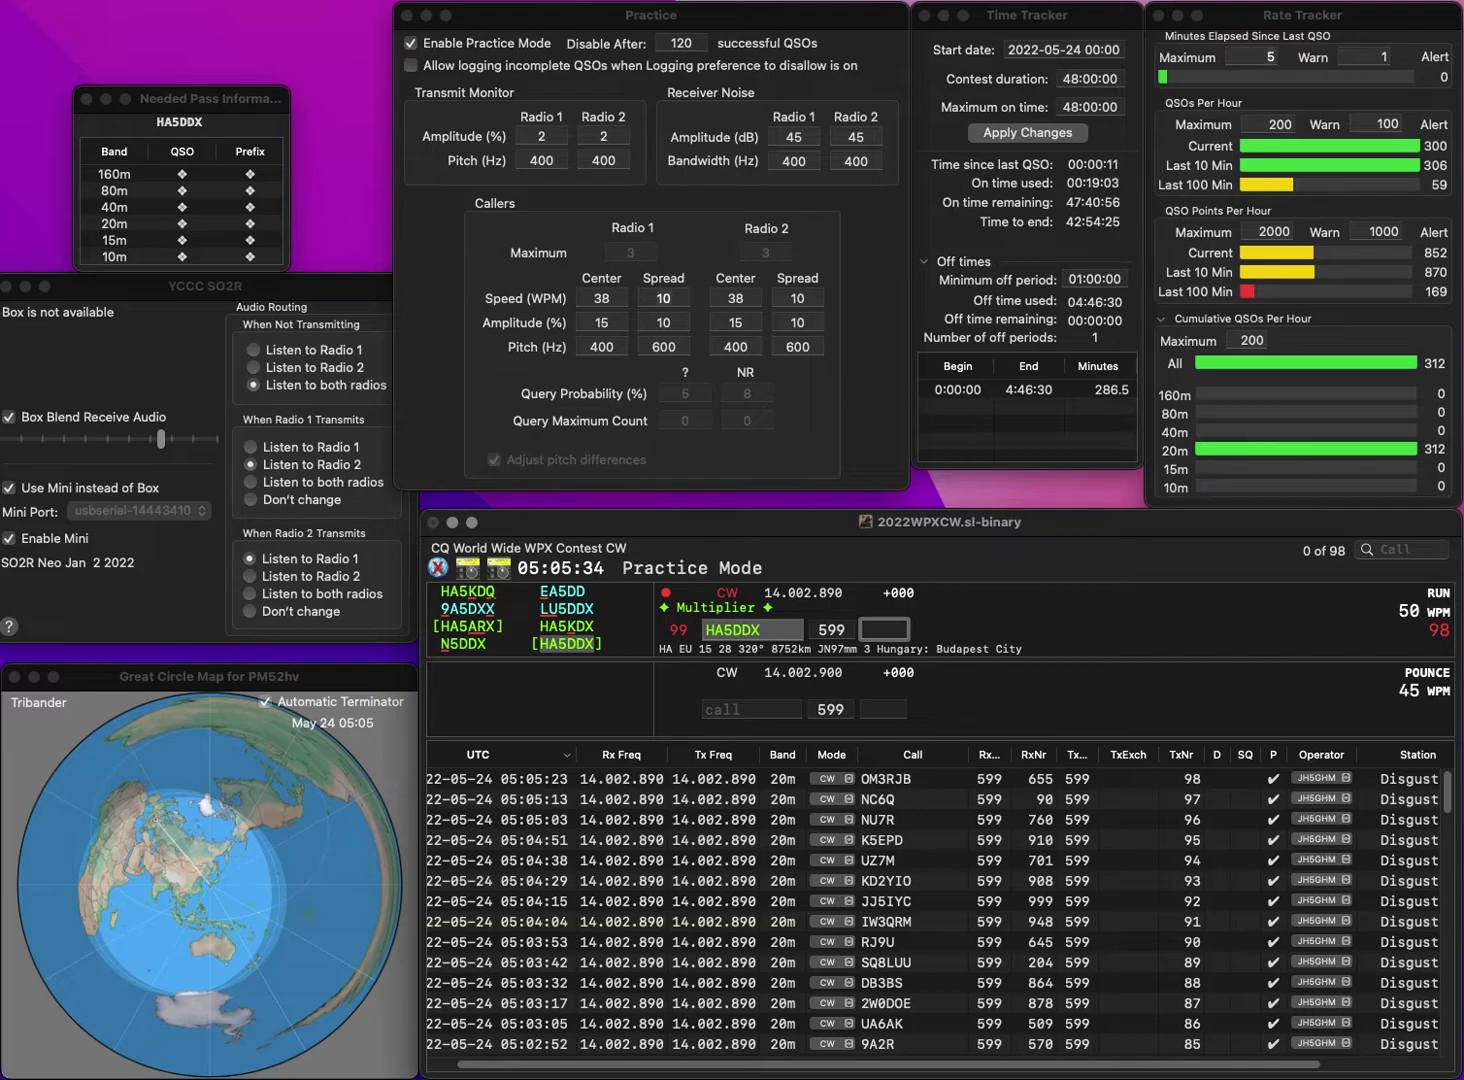
{"action": "type", "text": "518"}
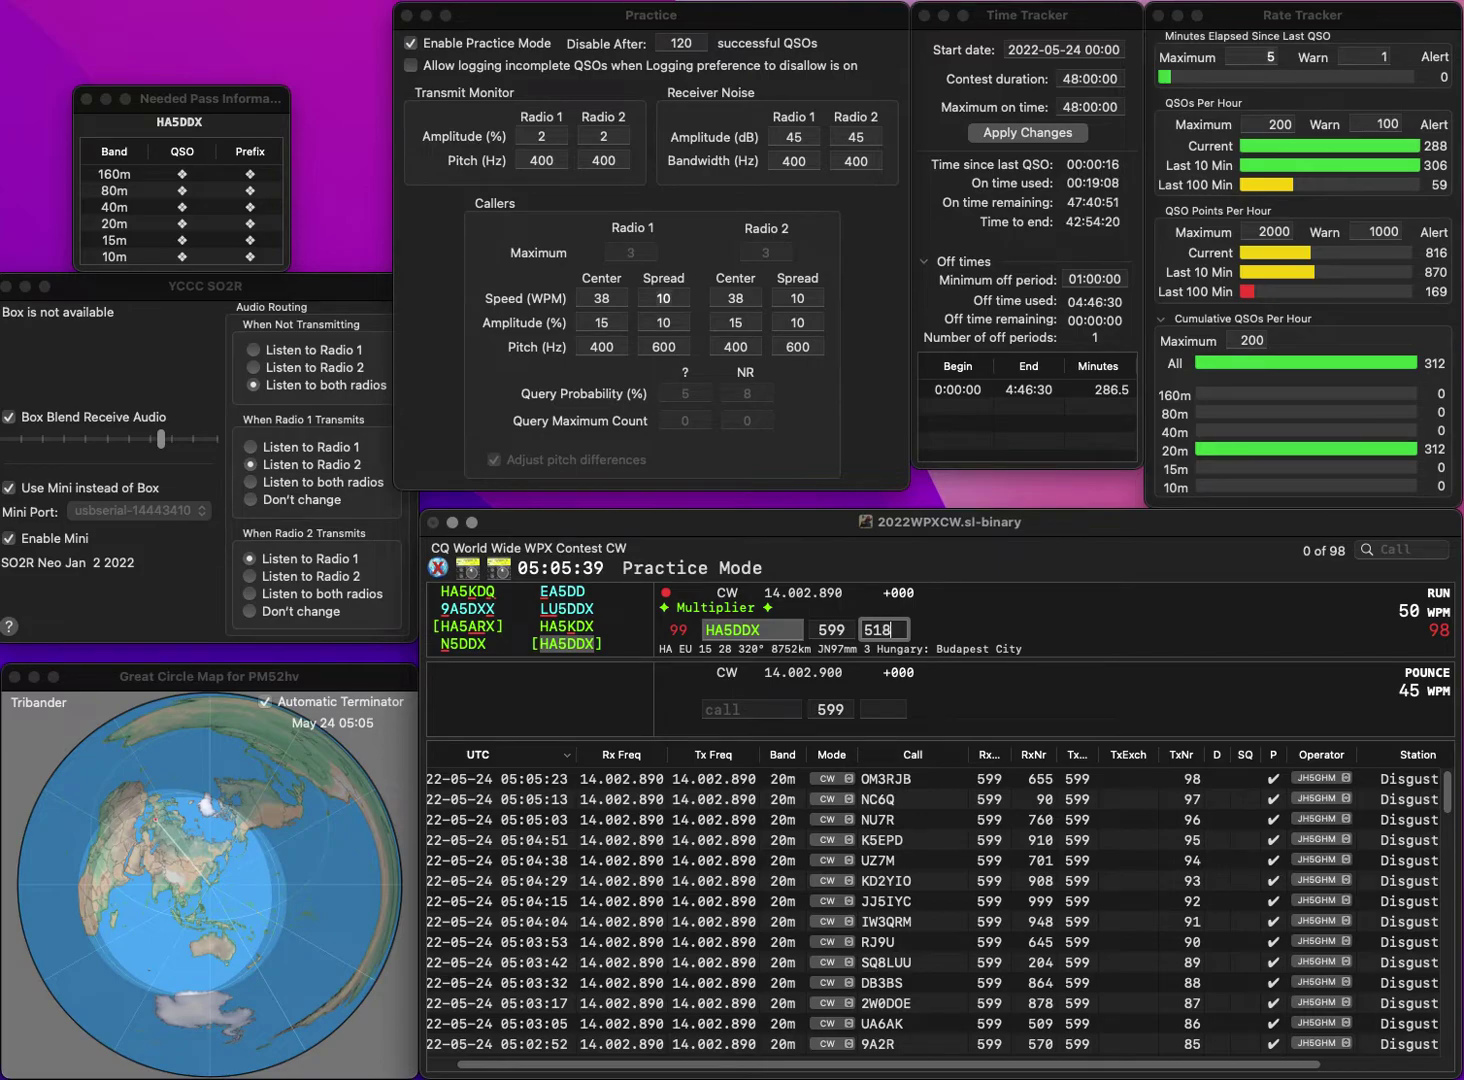
{"action": "key", "text": "Return"}
{"action": "type", "text": "HG6C"}
{"action": "key", "text": "space"}
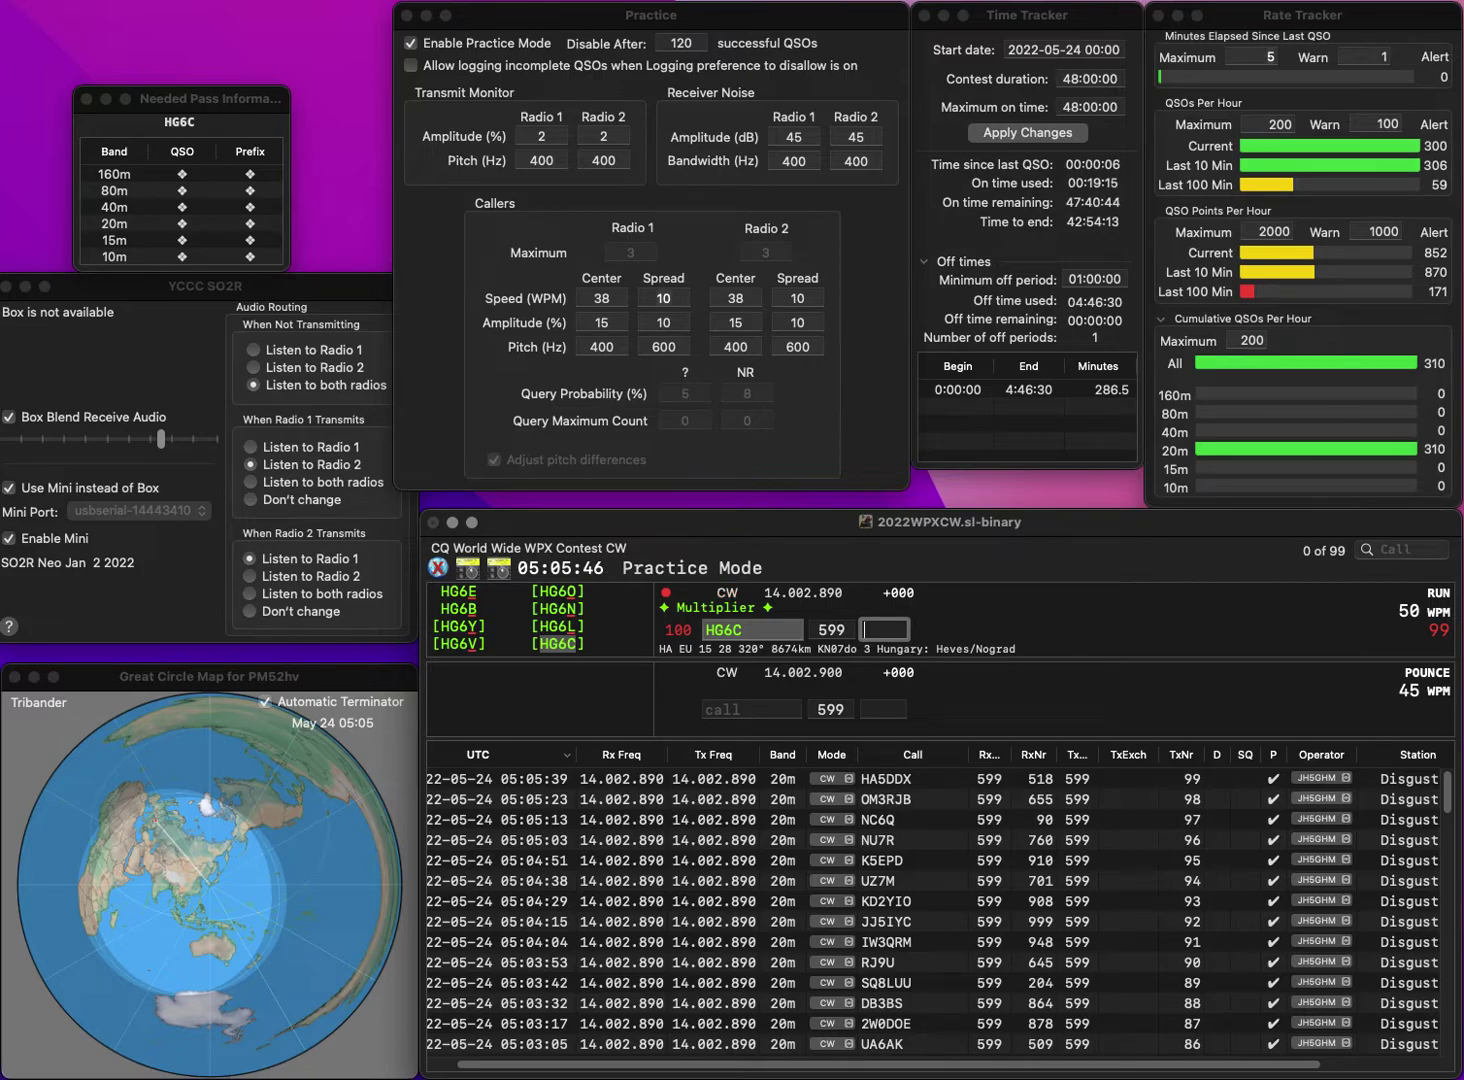
{"action": "type", "text": "340"}
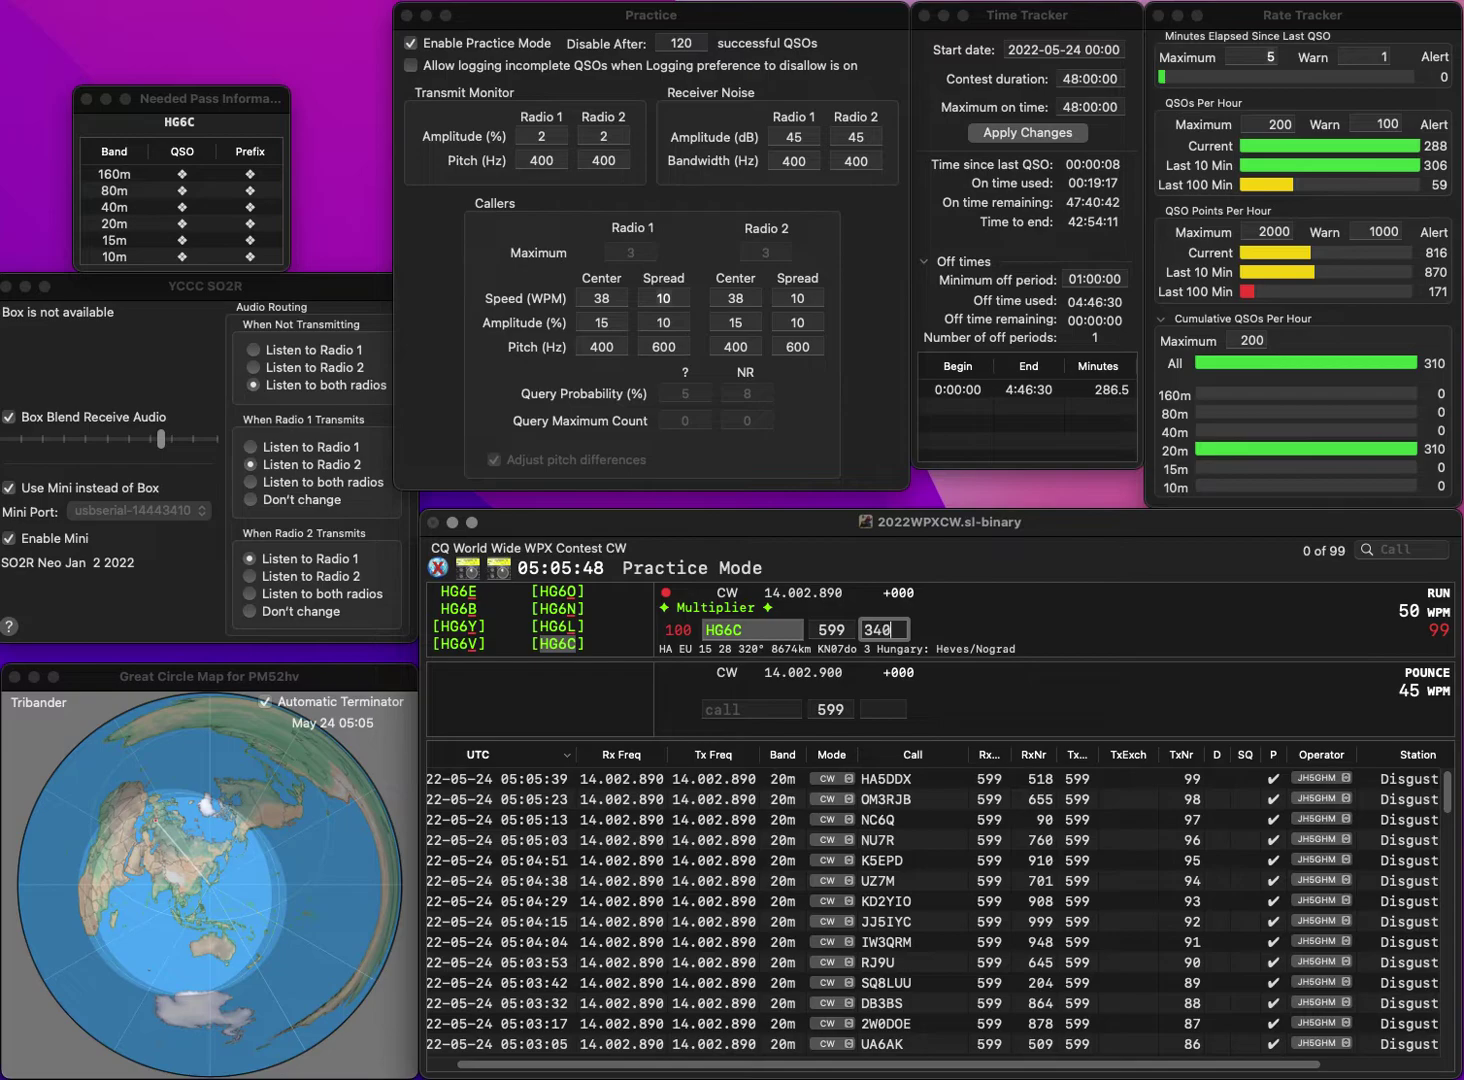
{"action": "key", "text": "Return"}
- Complete the partial call WNT as WN3T and log the contact on the run radio with received number 81
{"action": "type", "text": "WNT"}
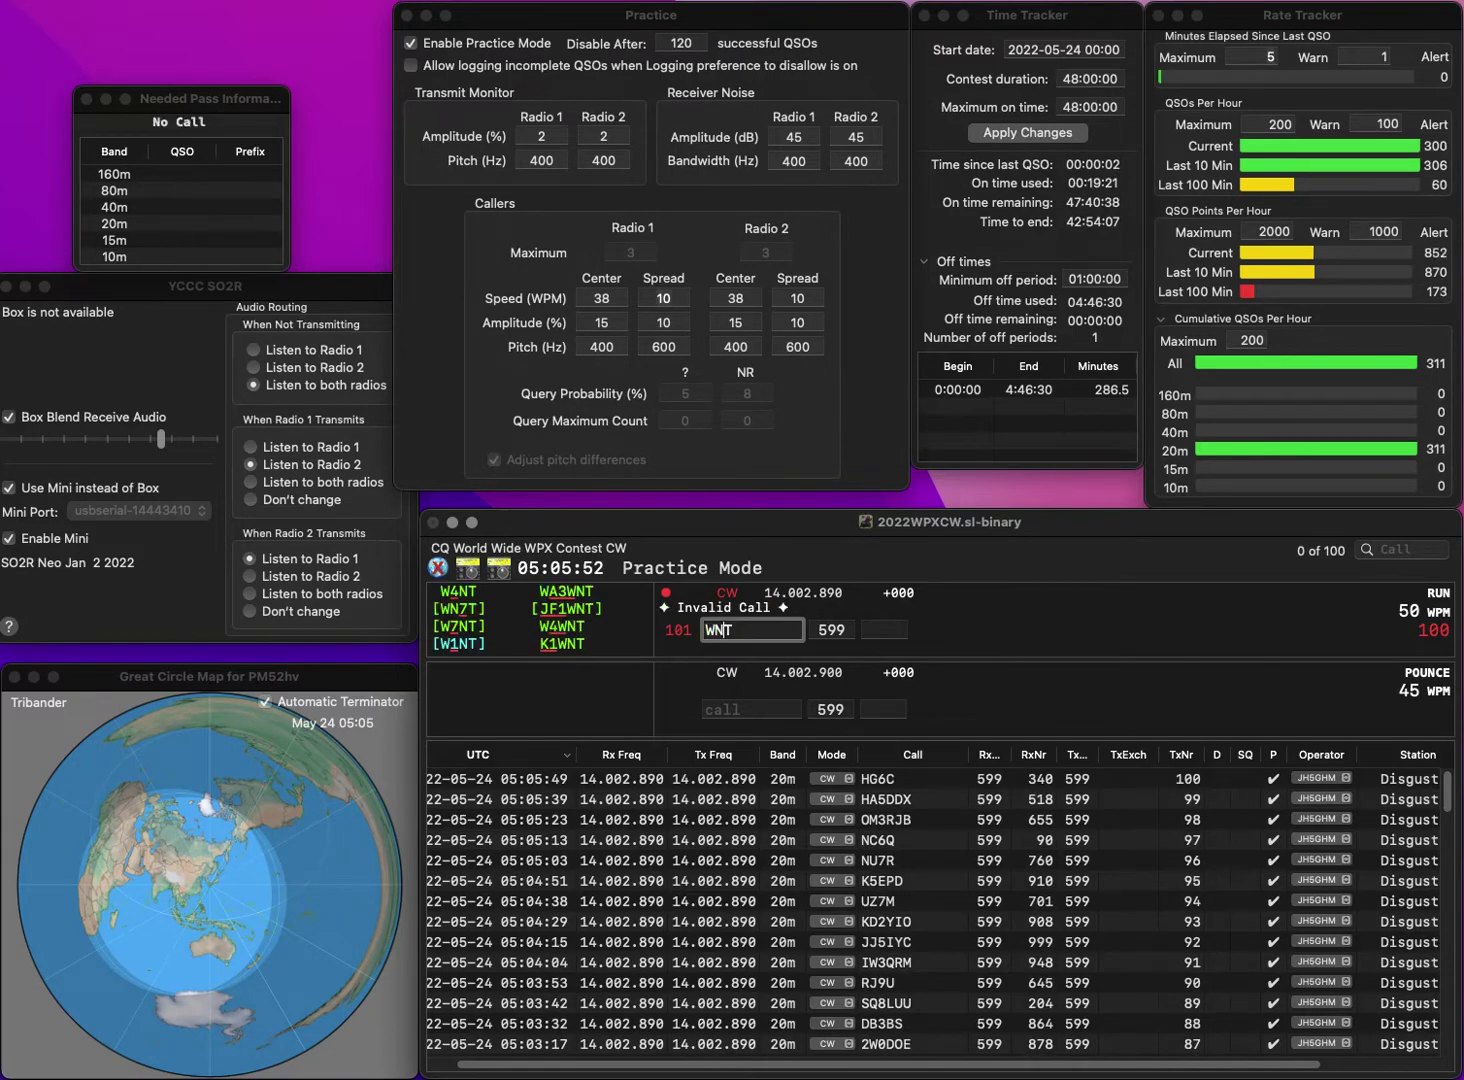
{"action": "type", "text": "3"}
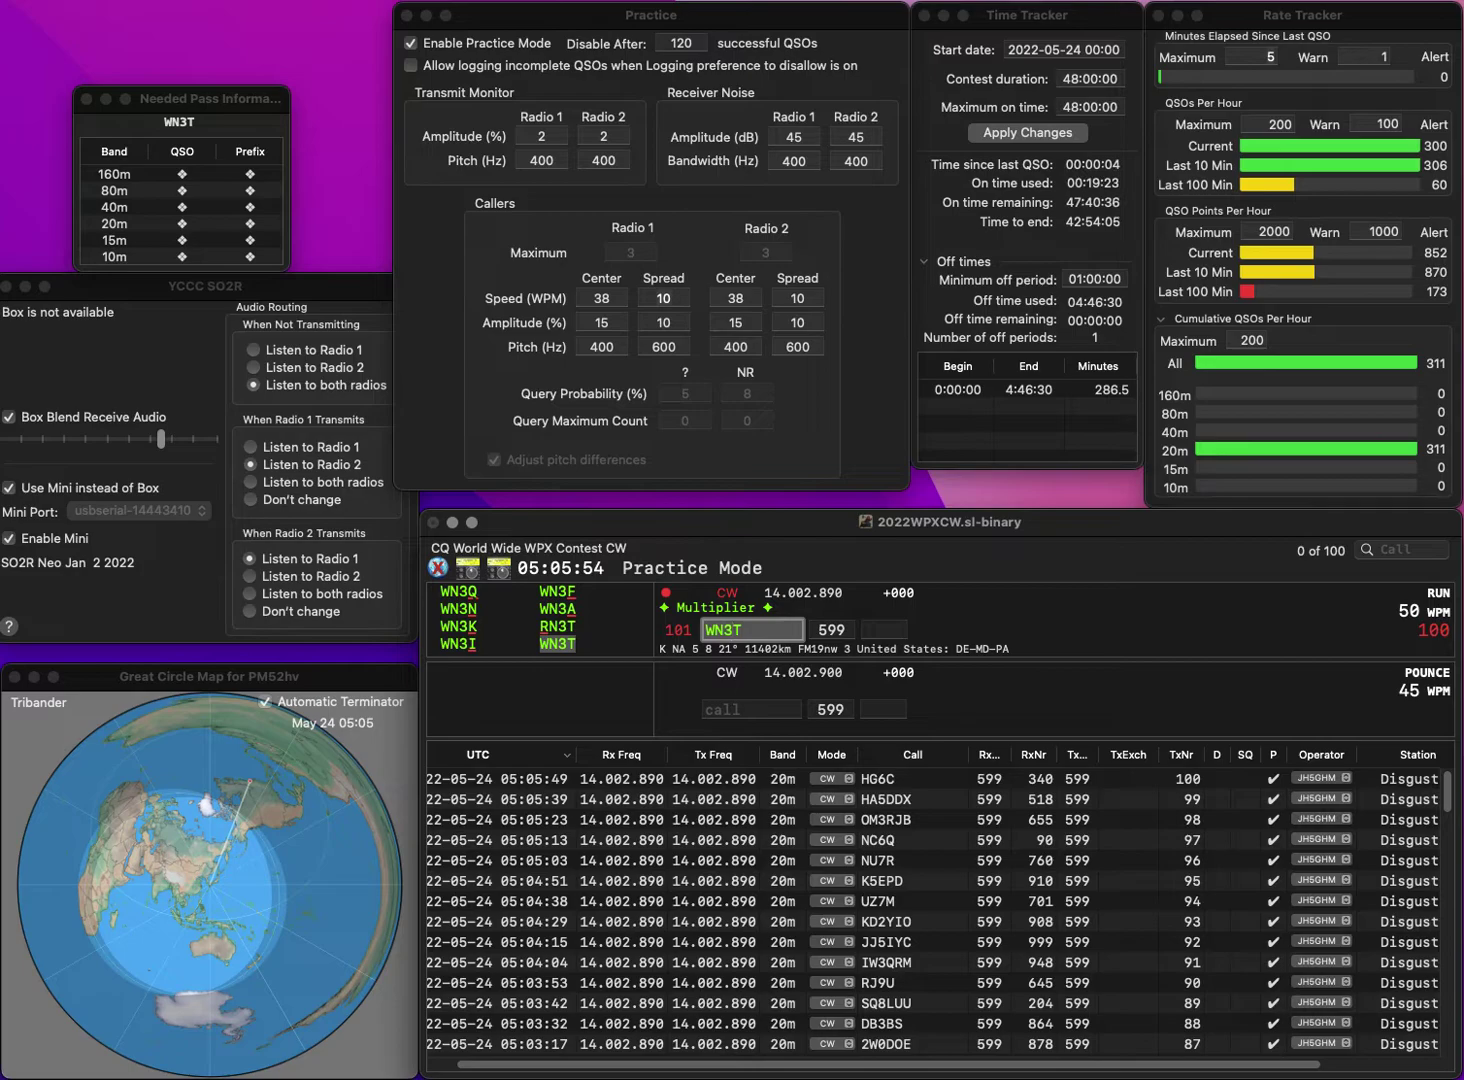
{"action": "key", "text": "Return"}
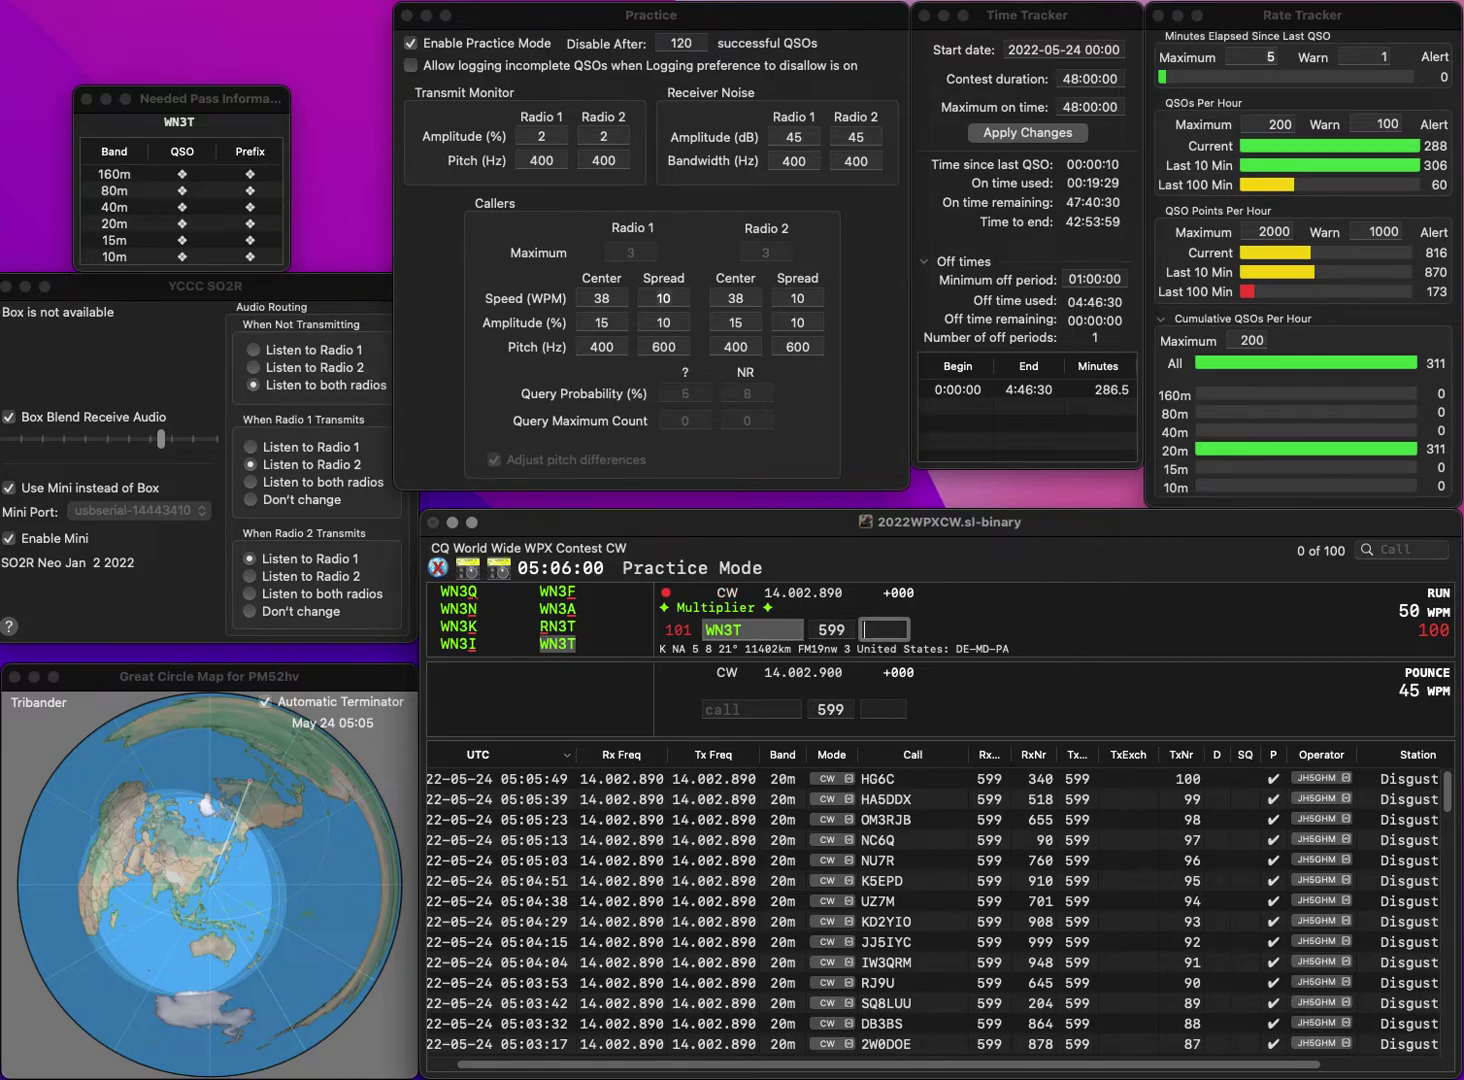
{"action": "type", "text": "81"}
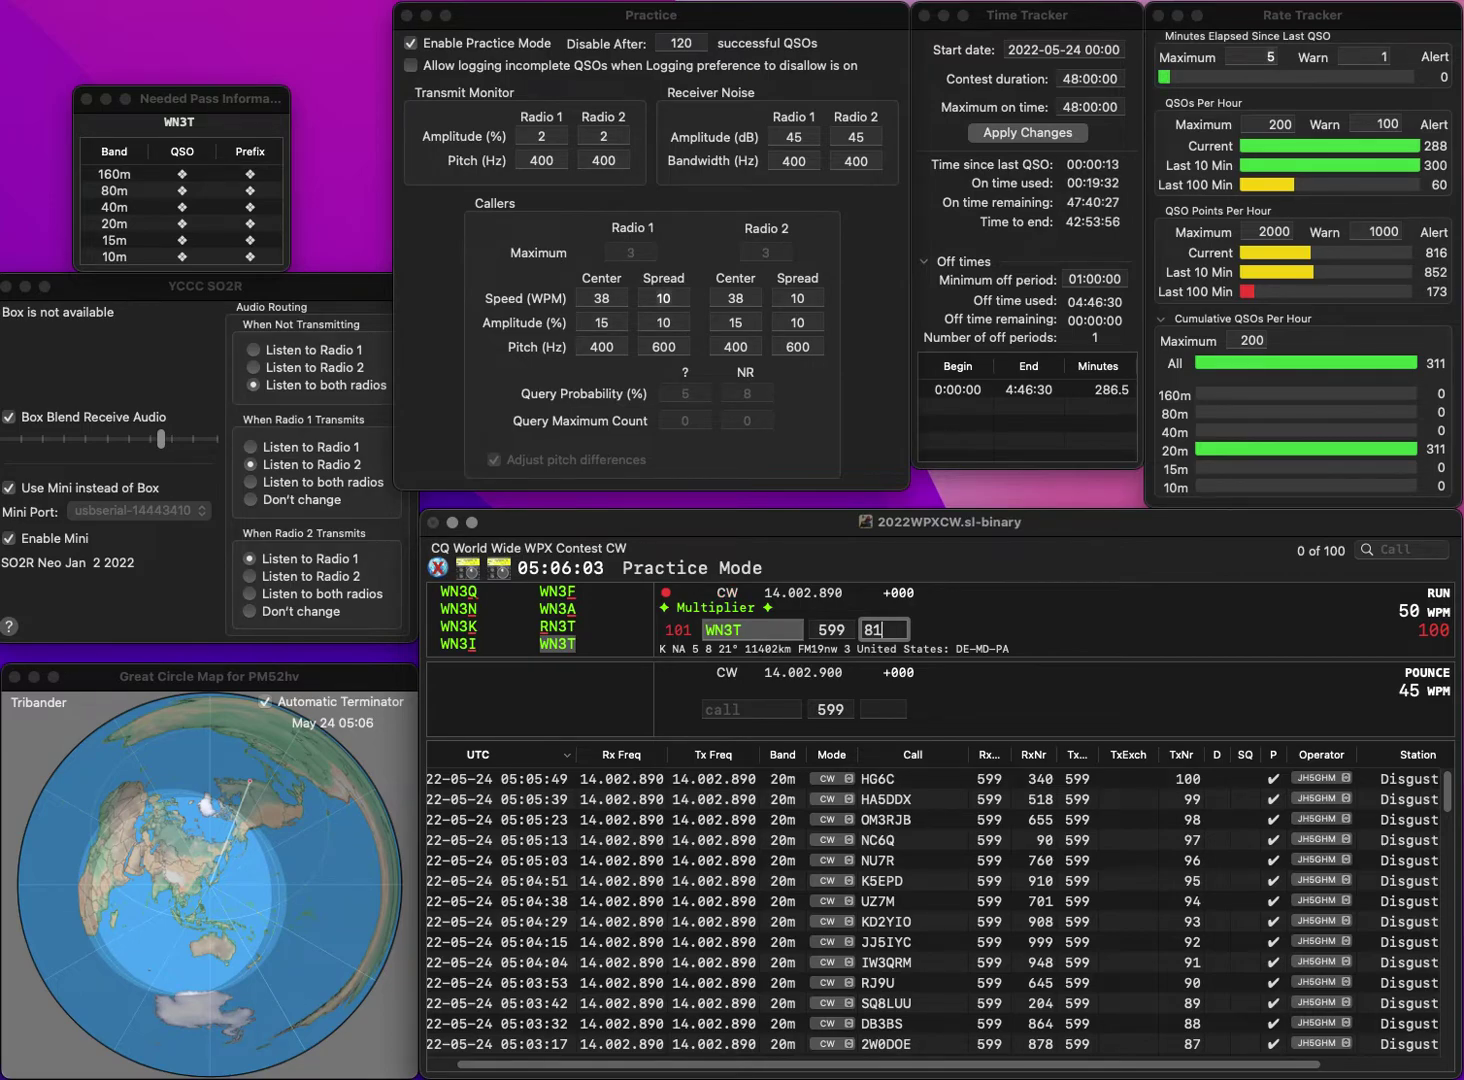
{"action": "key", "text": "Return"}
{"action": "type", "text": "IK6CLX"}
{"action": "key", "text": "Return"}
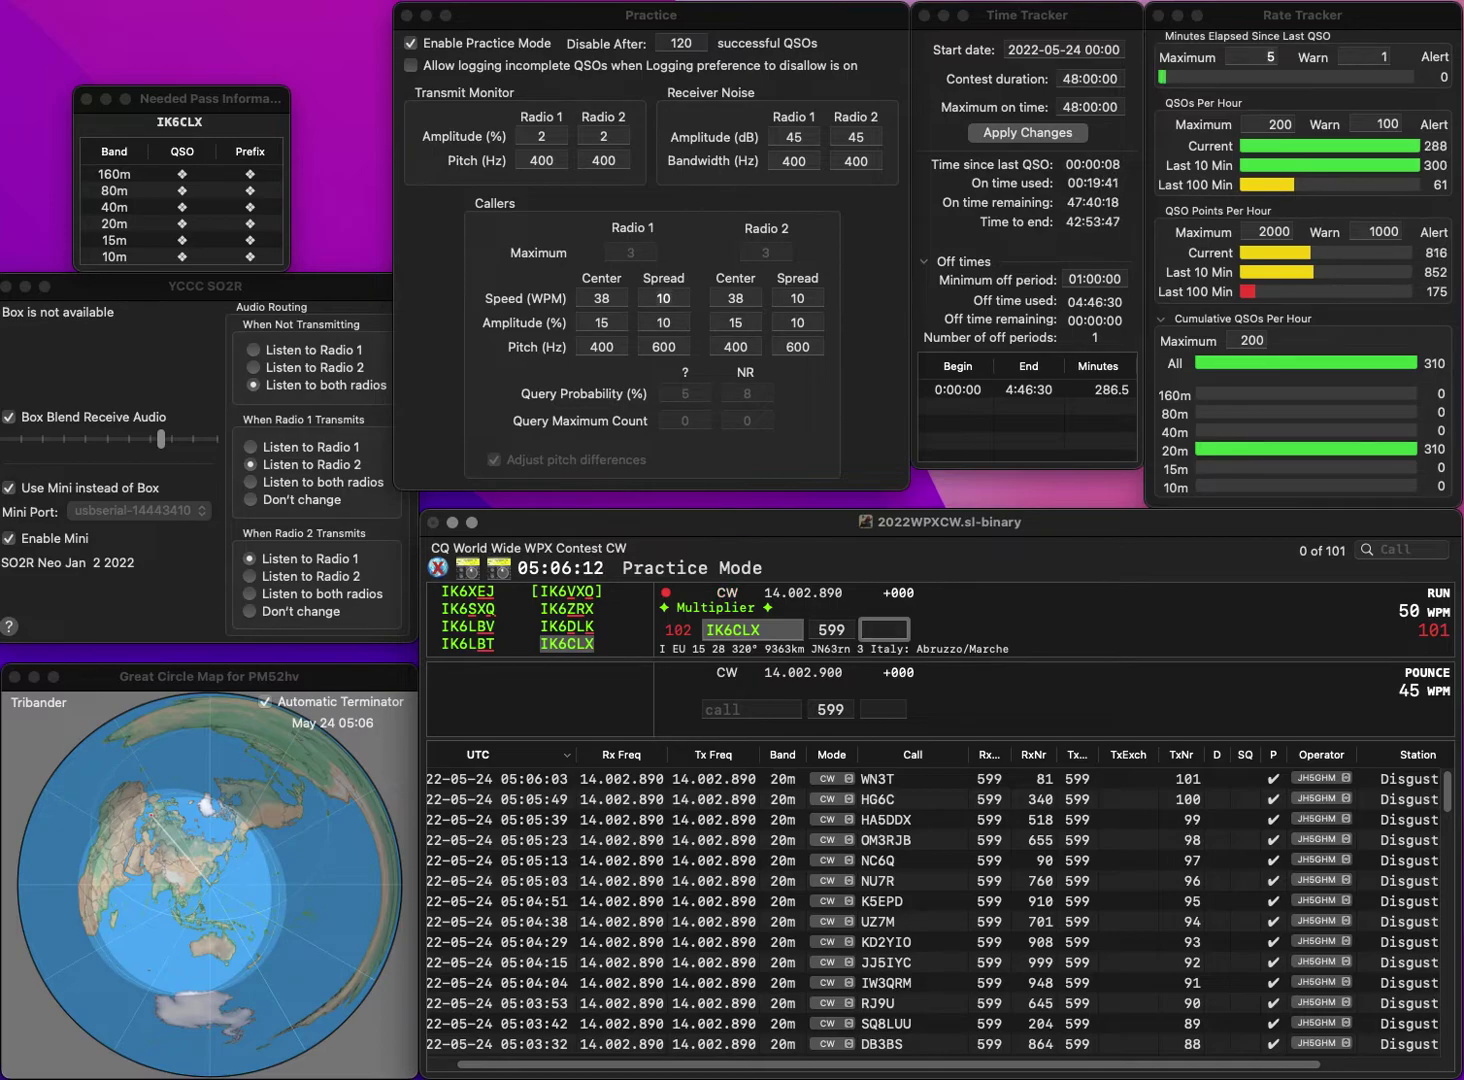
{"action": "type", "text": "227"}
{"action": "key", "text": "Return"}
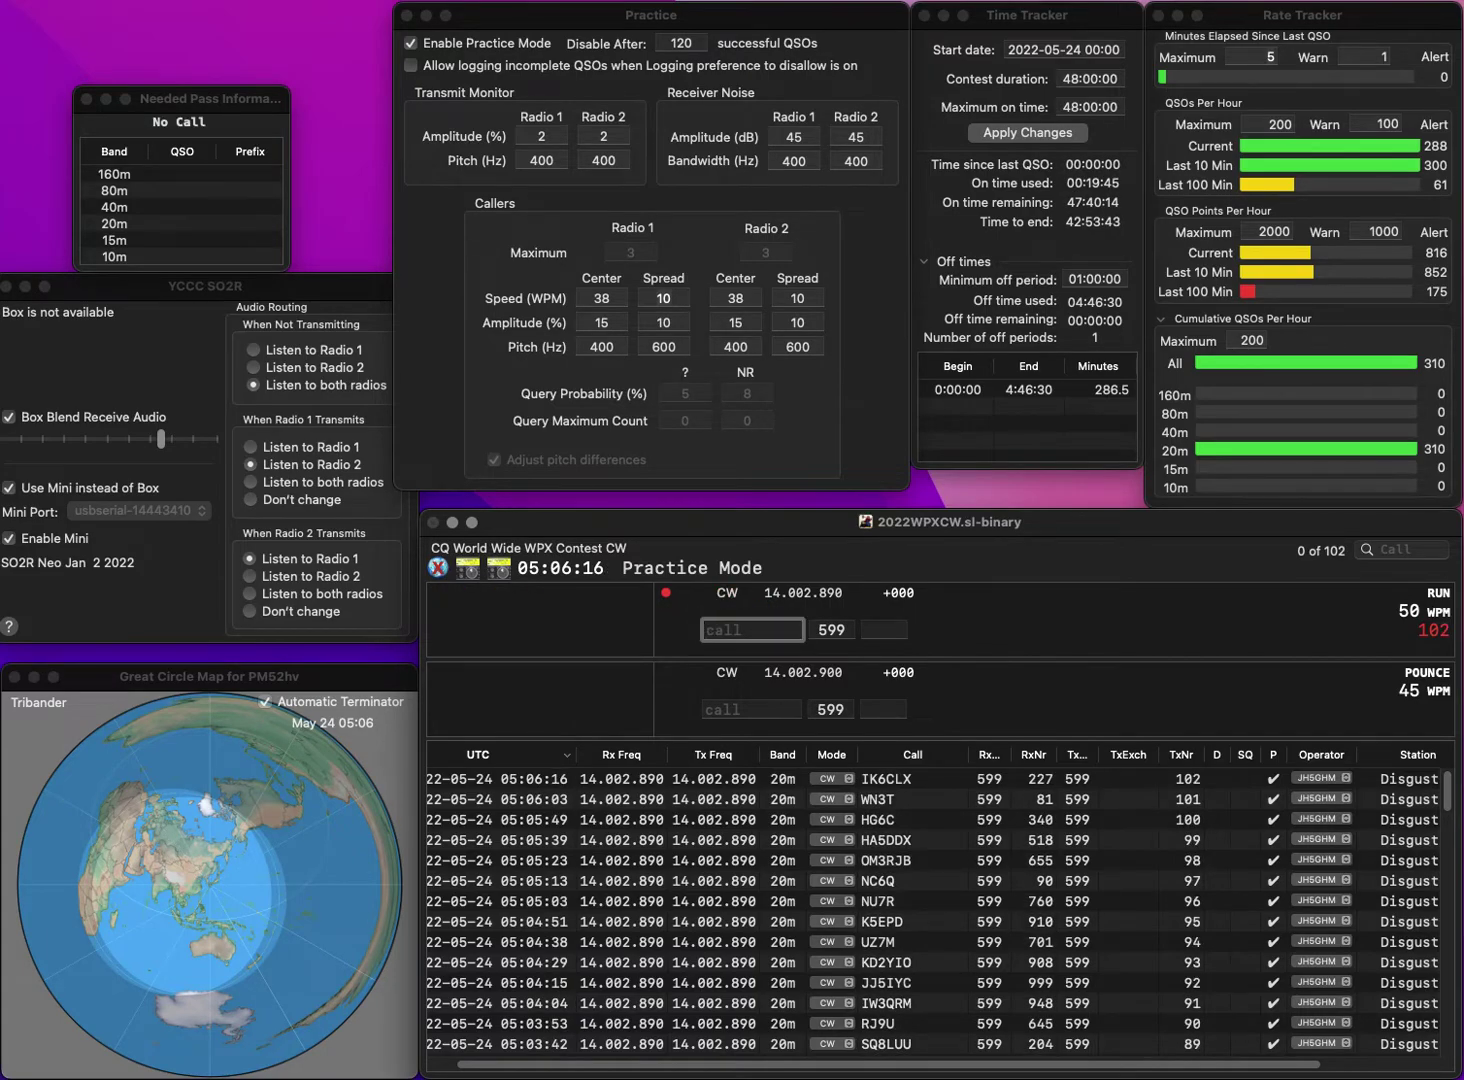
{"action": "type", "text": "R8AA"}
{"action": "key", "text": "space"}
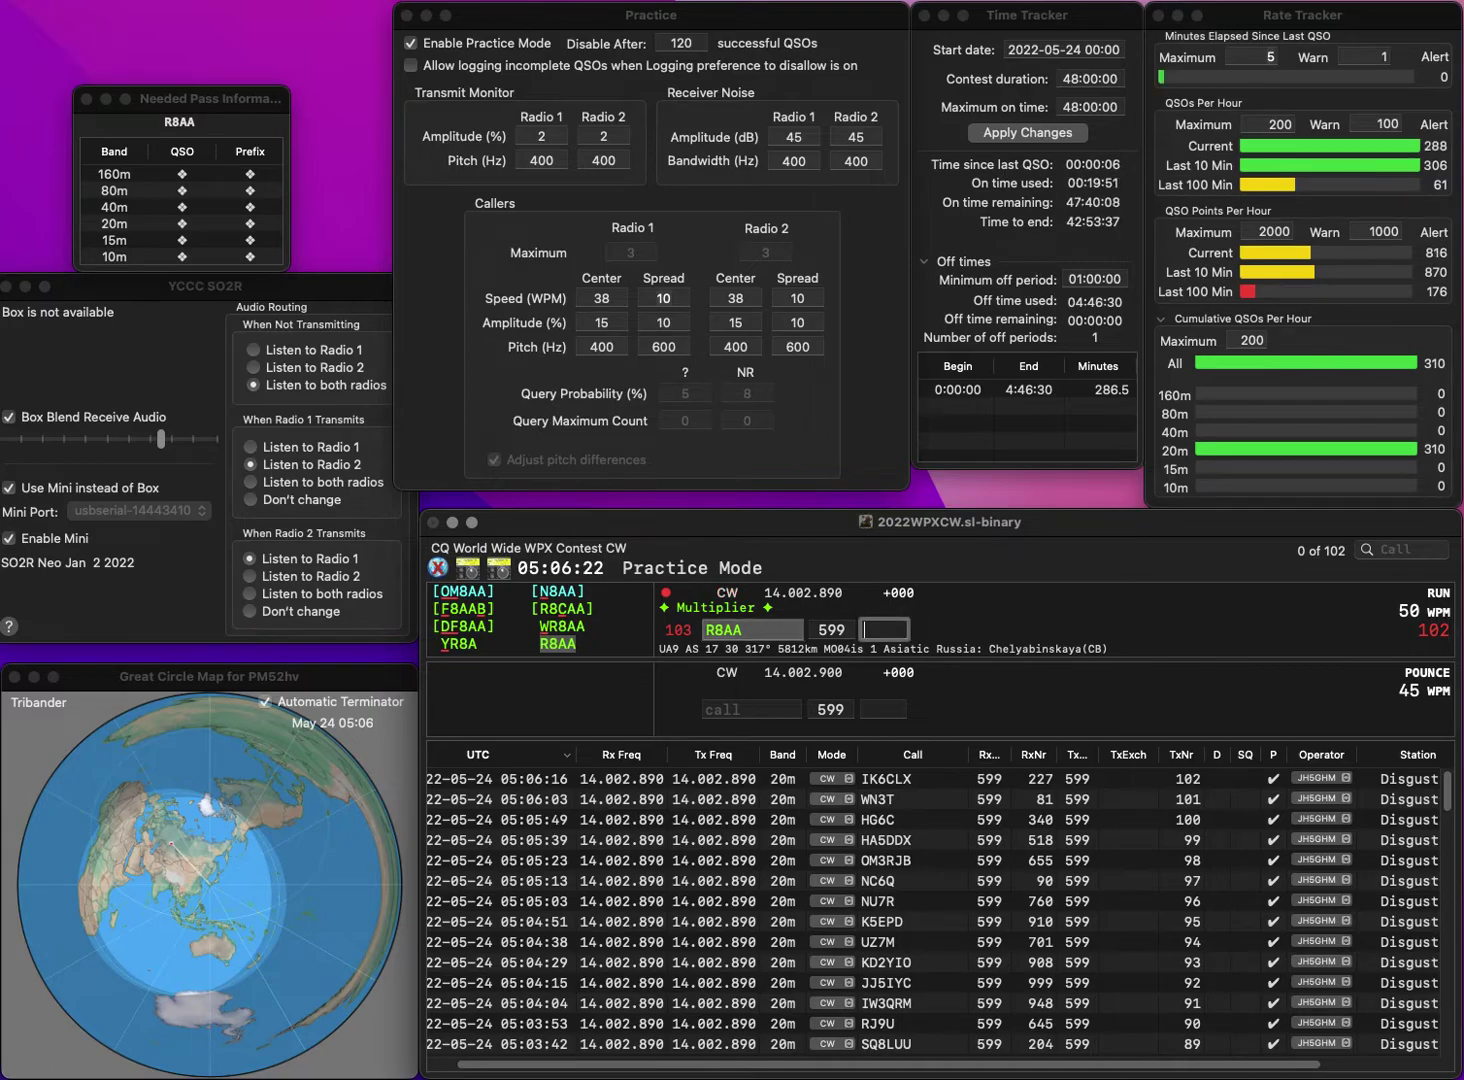
{"action": "type", "text": "558"}
{"action": "key", "text": "Return"}
{"action": "type", "text": "KC9"}
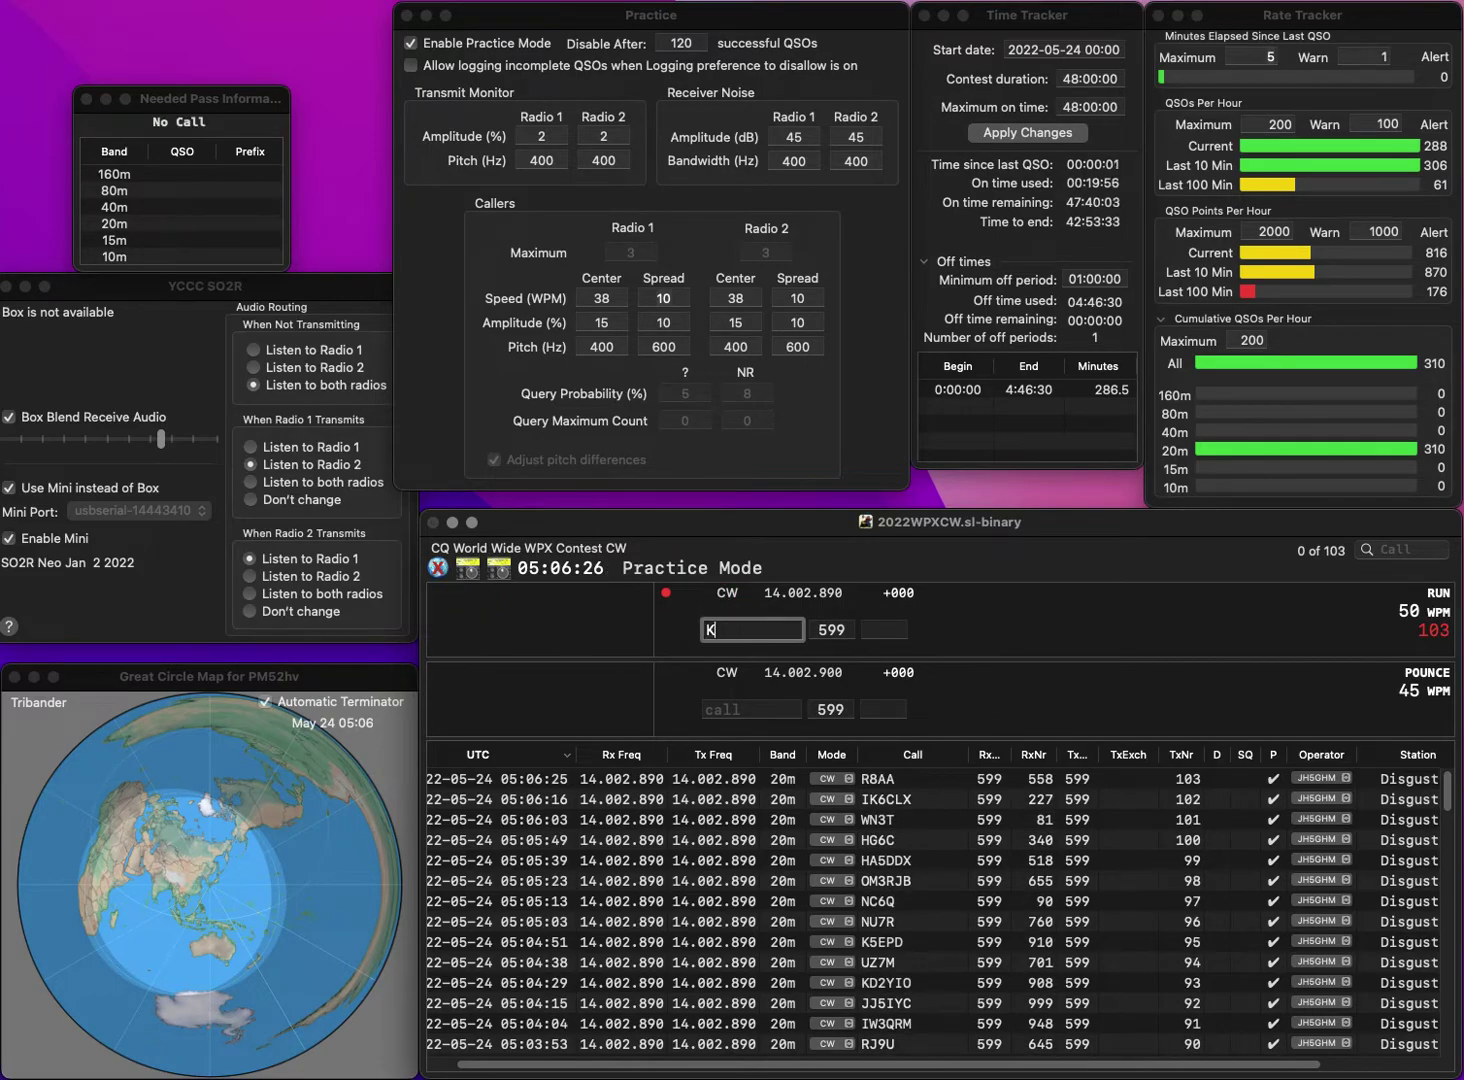
{"action": "type", "text": "XP"}
{"action": "key", "text": "Return"}
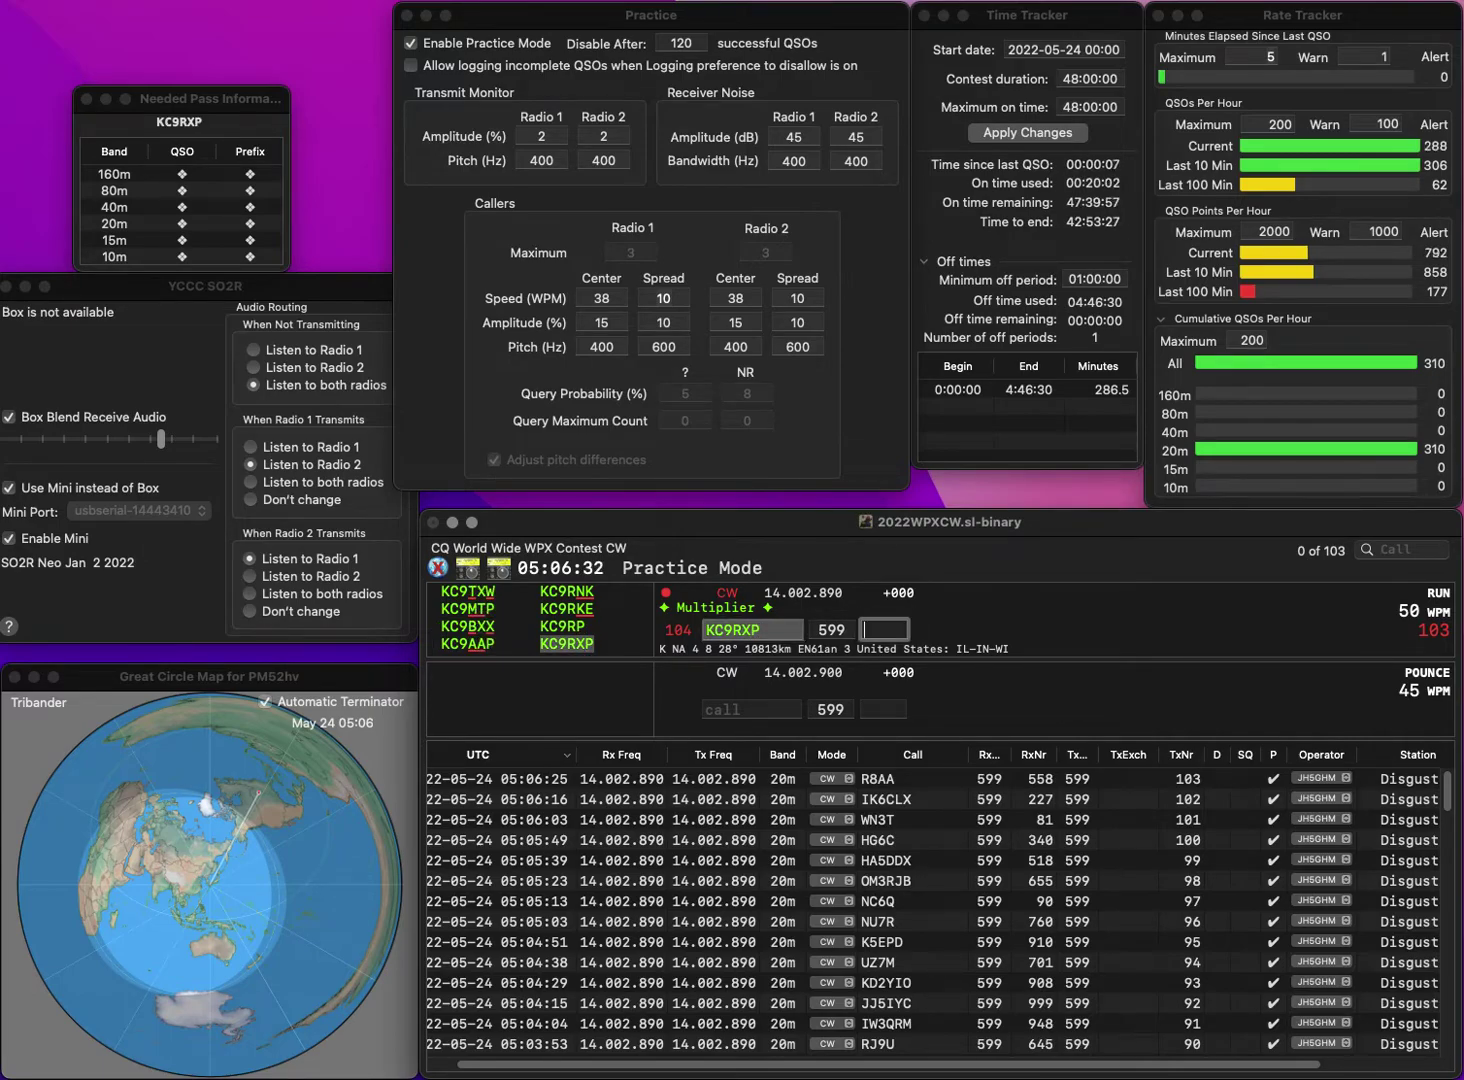
{"action": "type", "text": "663"}
{"action": "key", "text": "Return"}
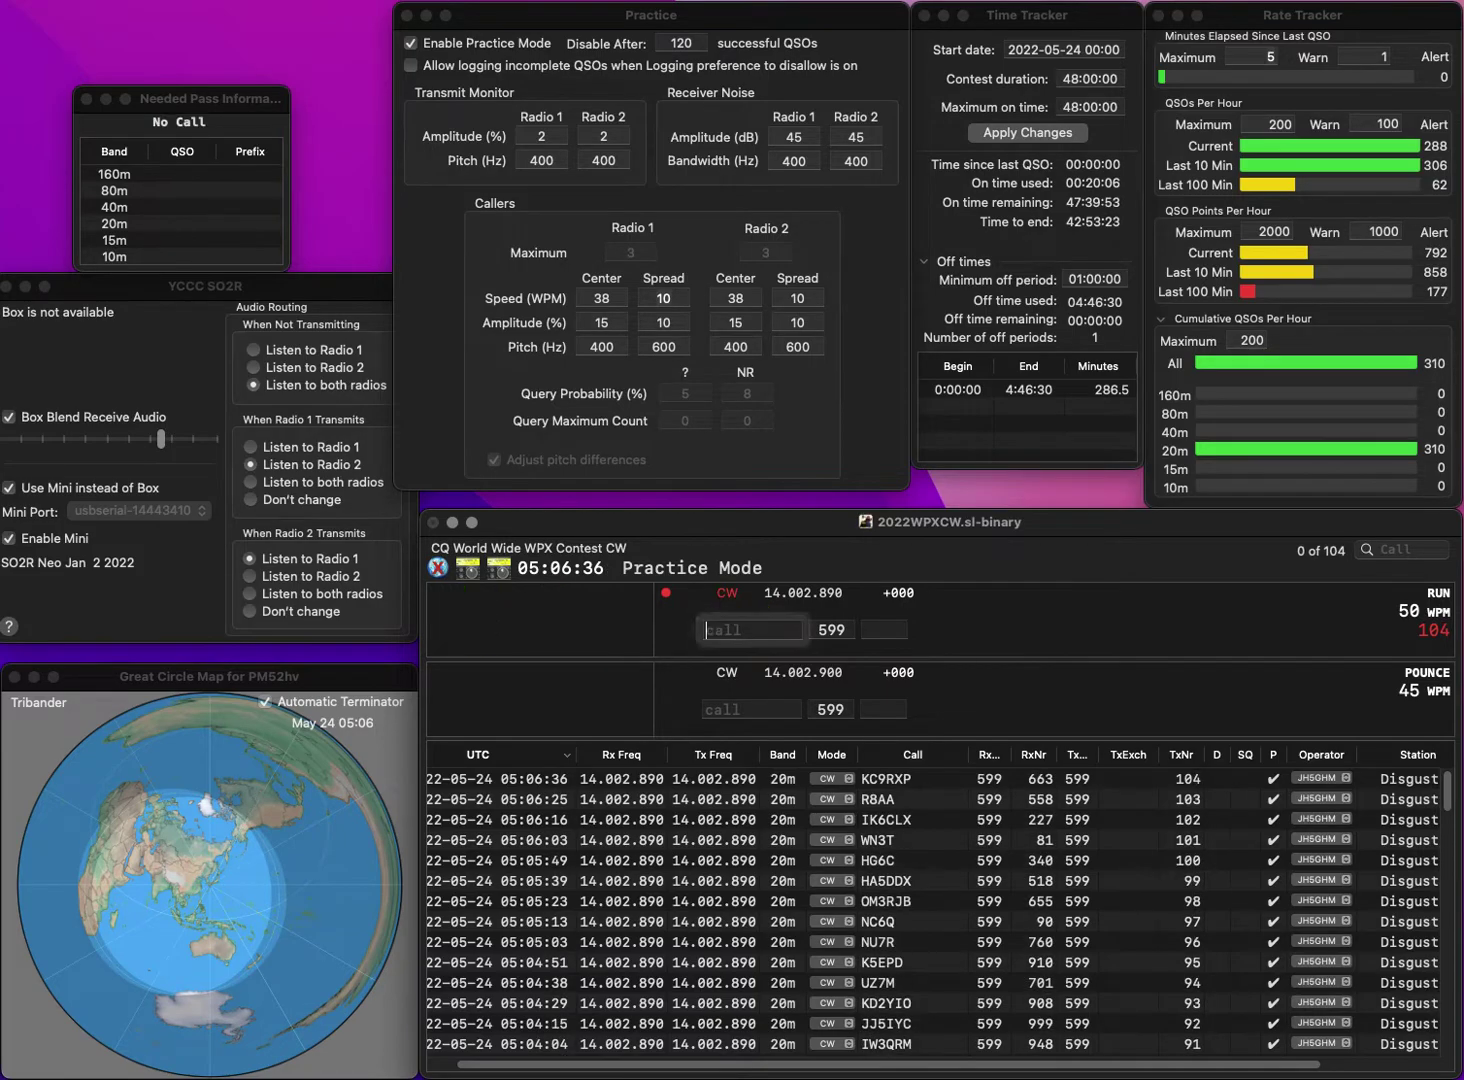
{"action": "type", "text": "VE0B"}
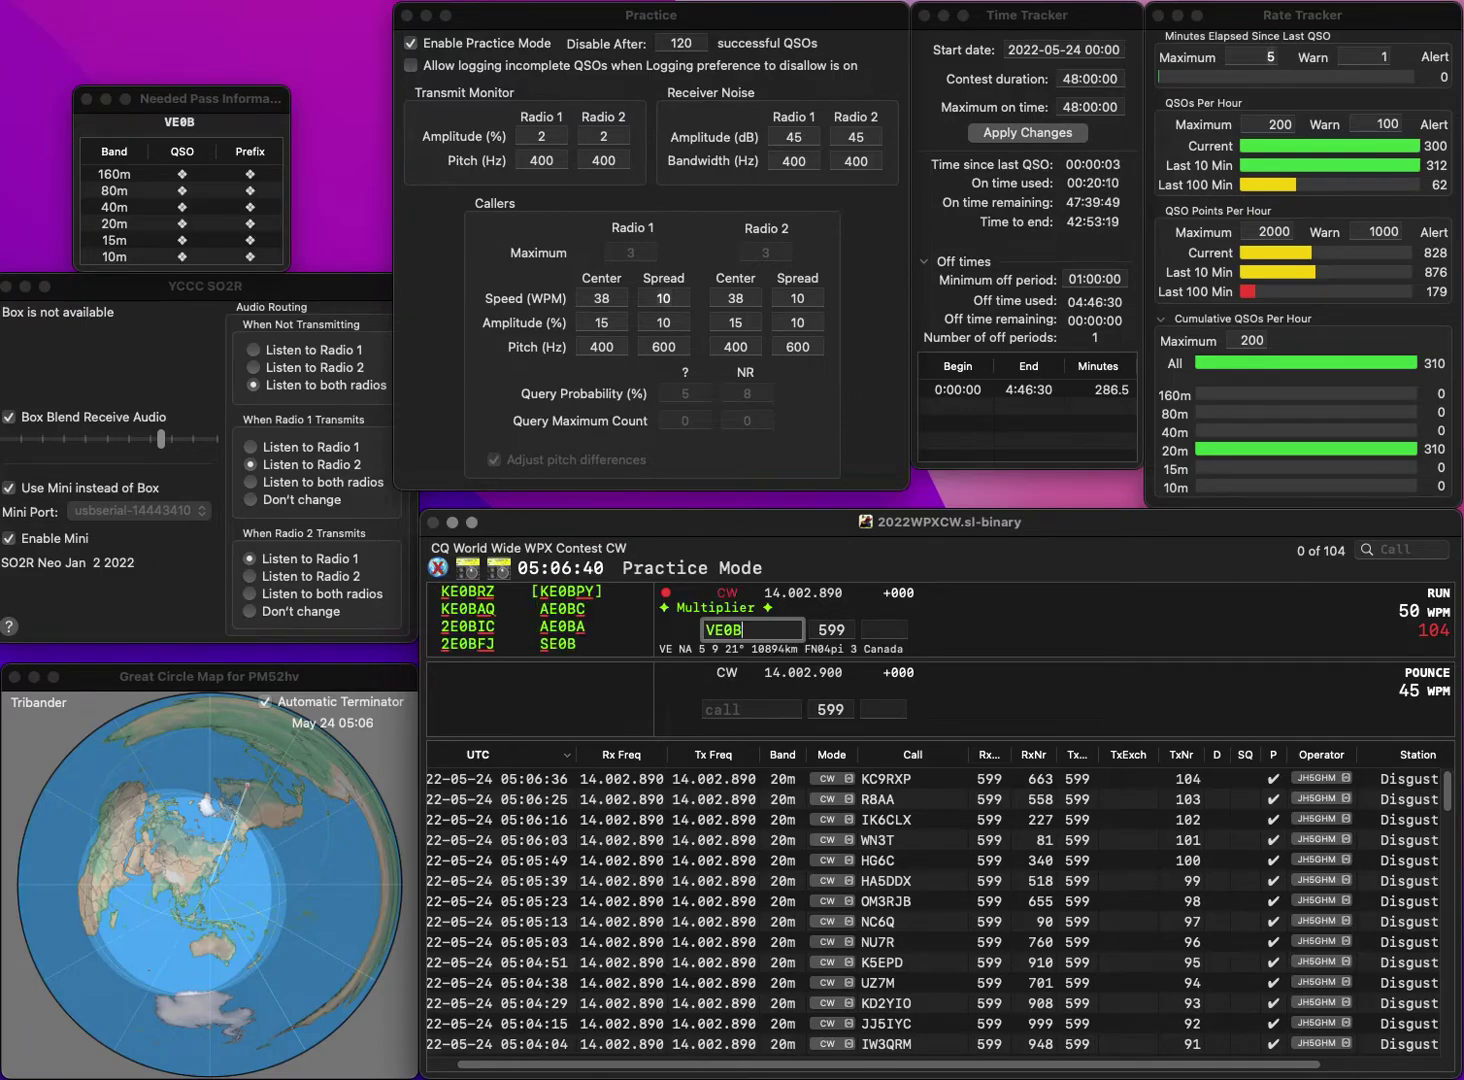
{"action": "type", "text": "K"}
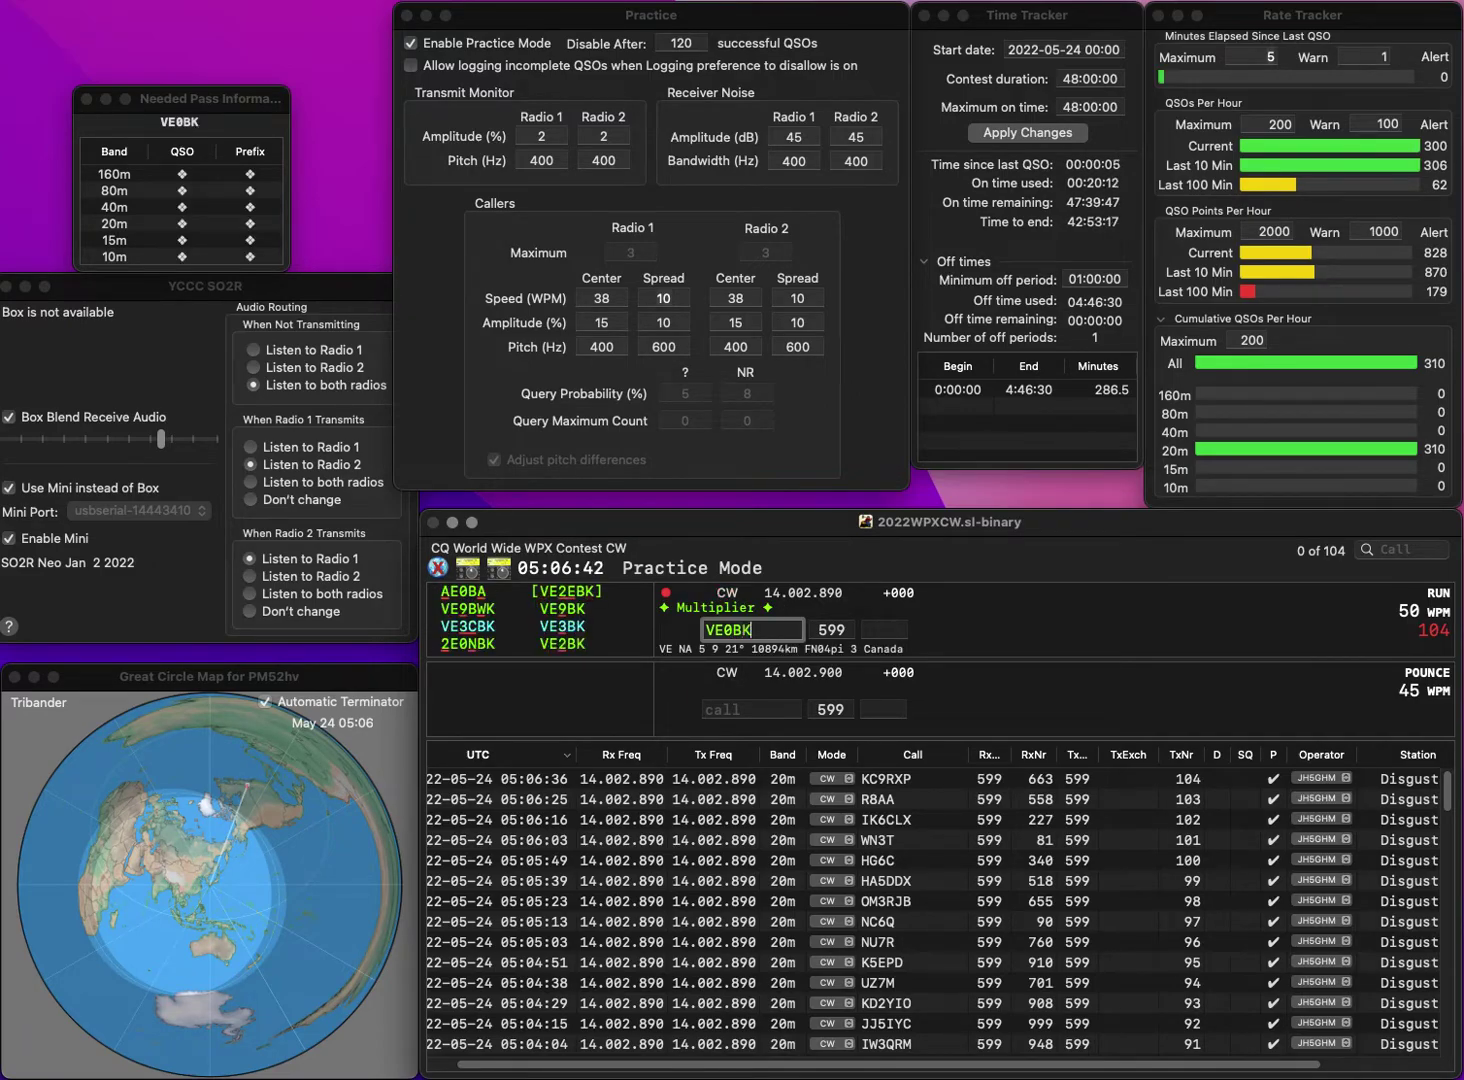
{"action": "type", "text": "W"}
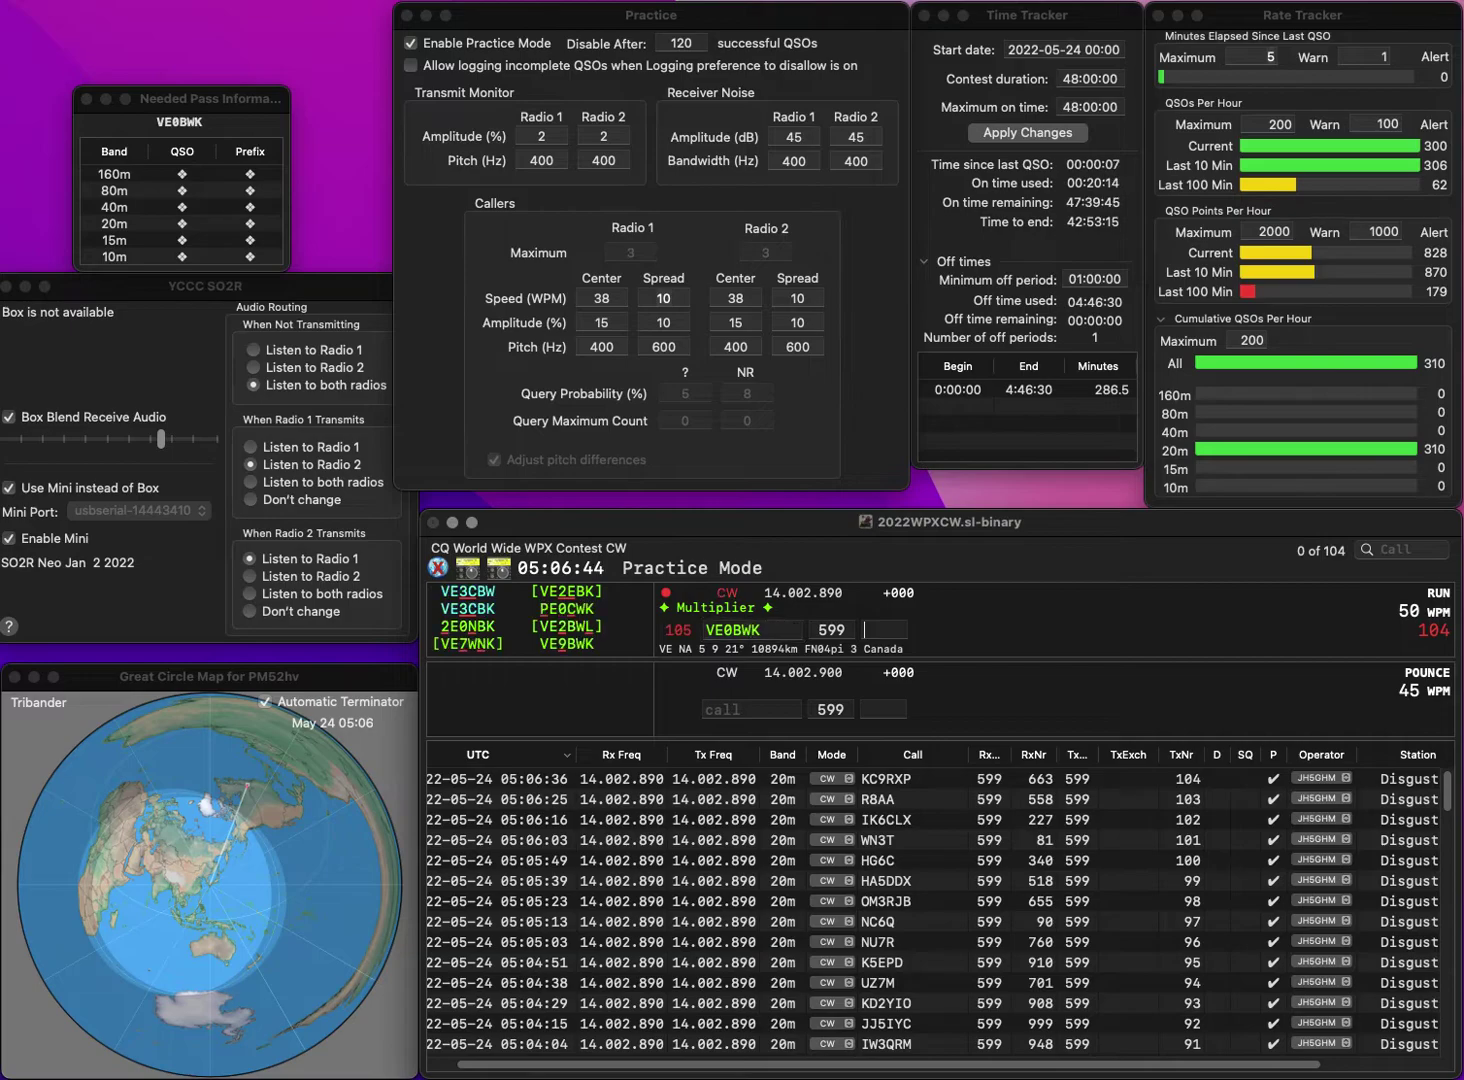
{"action": "key", "text": "Delete"}
{"action": "type", "text": "9"}
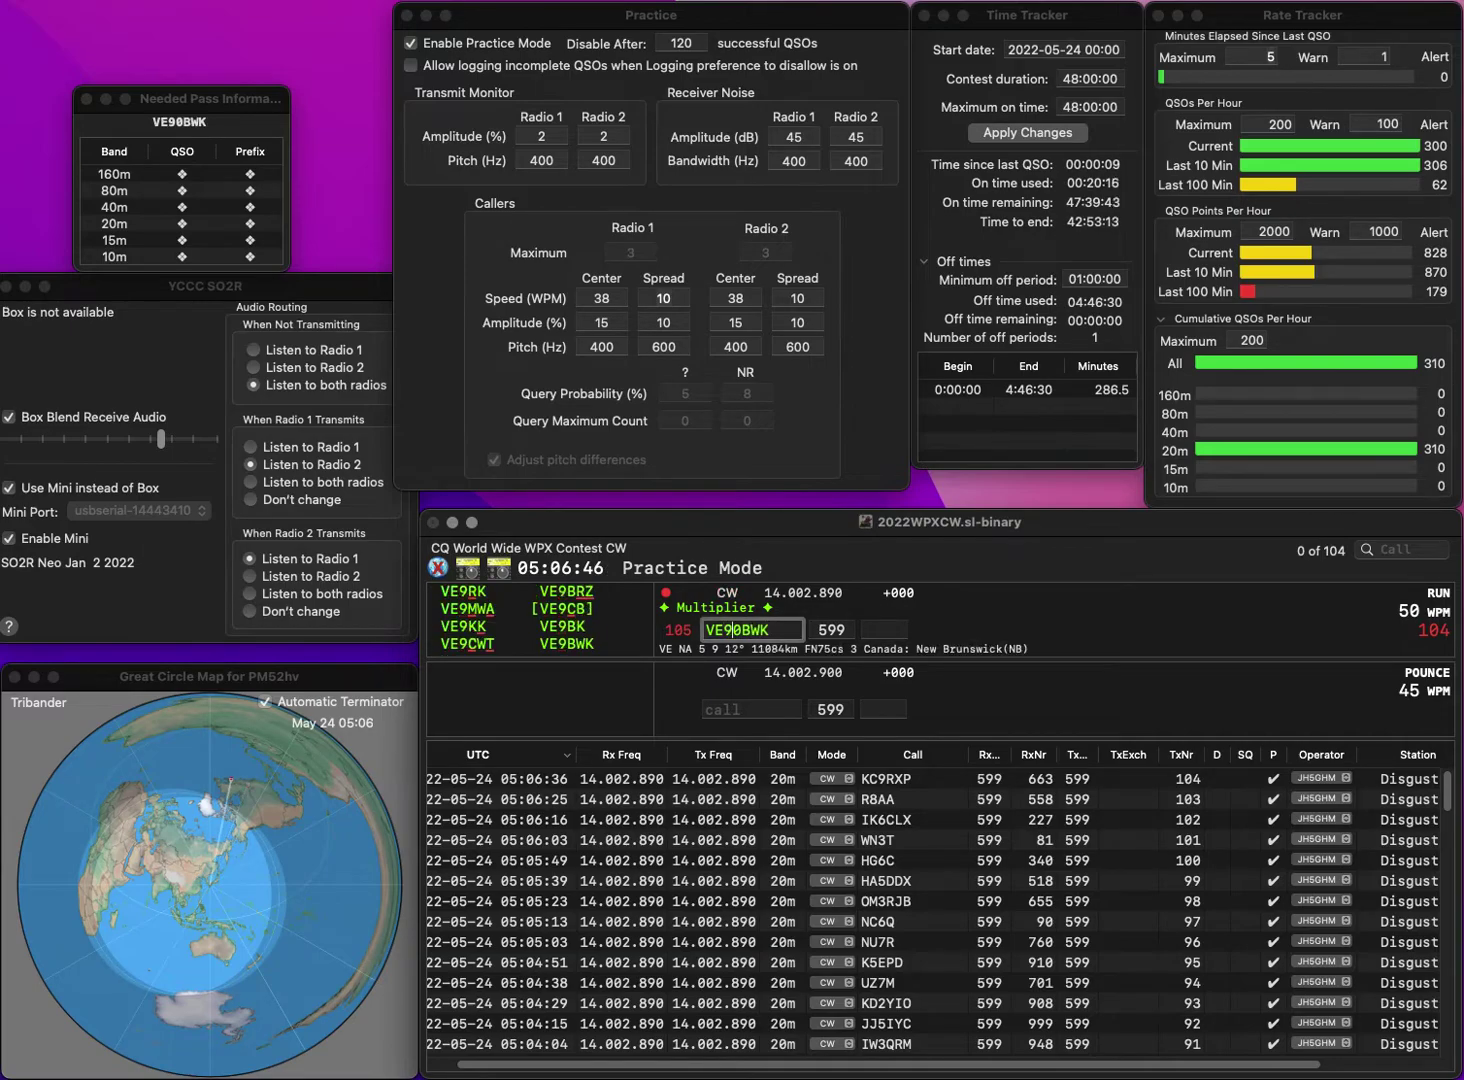
{"action": "key", "text": "Tab"}
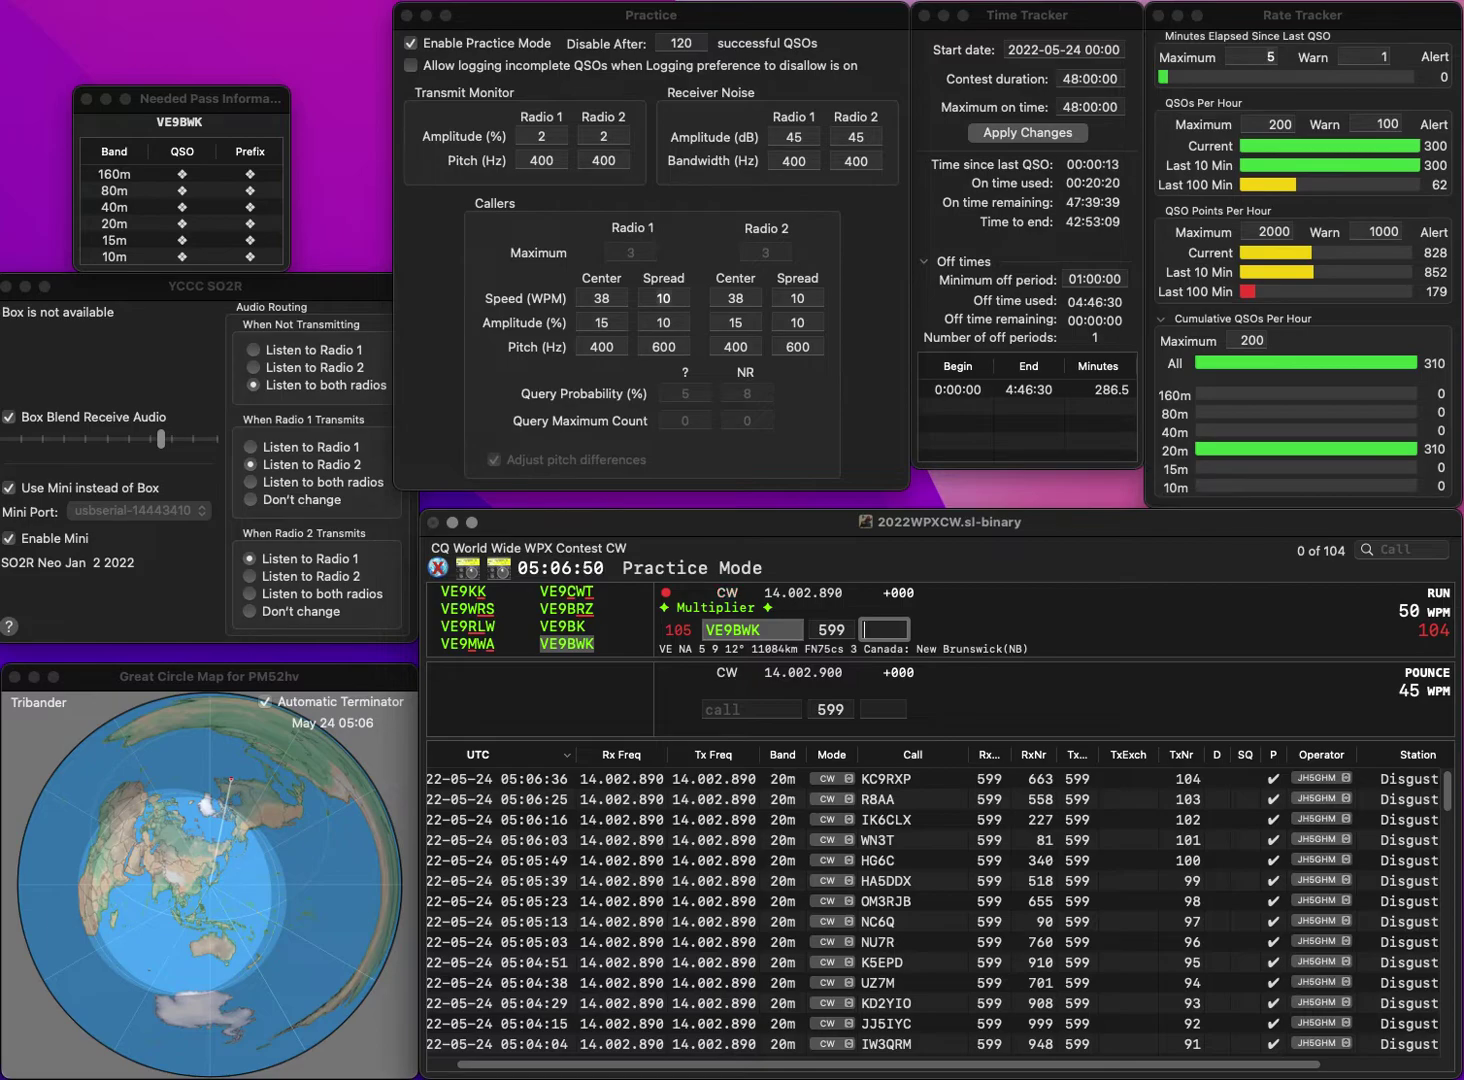
{"action": "type", "text": "215"}
{"action": "key", "text": "Return"}
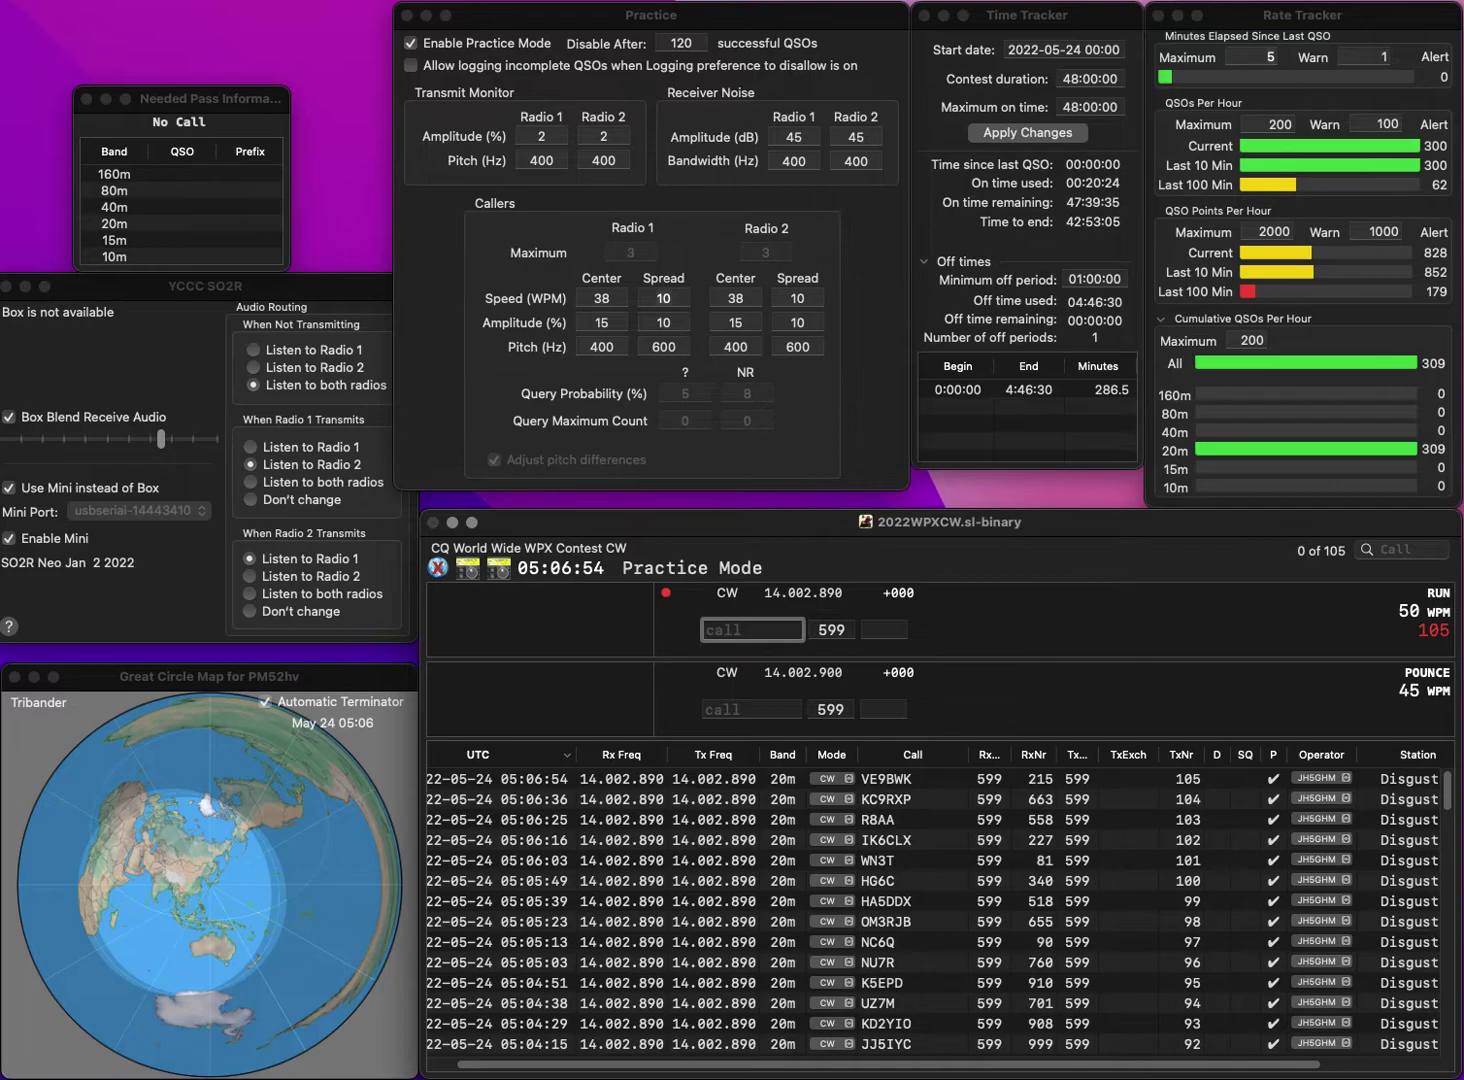
{"action": "type", "text": "DKID"}
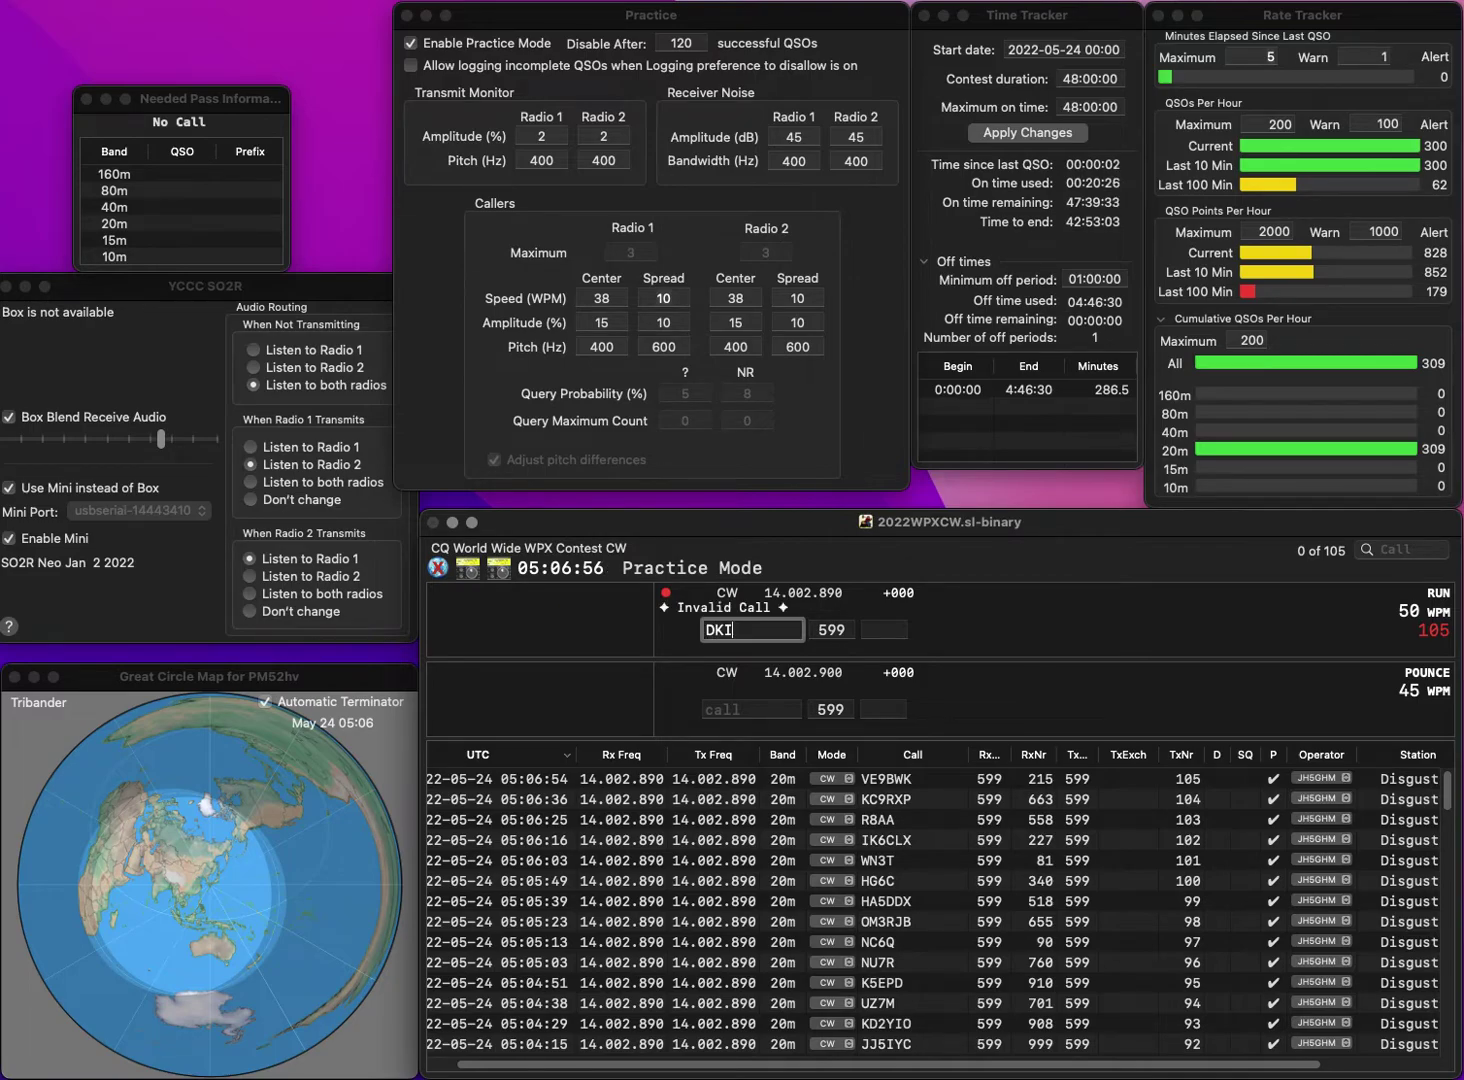
{"action": "key", "text": "BackSpace"}
{"action": "key", "text": "BackSpace"}
{"action": "key", "text": "BackSpace"}
{"action": "key", "text": "BackSpace"}
{"action": "type", "text": "KC3IBJ"}
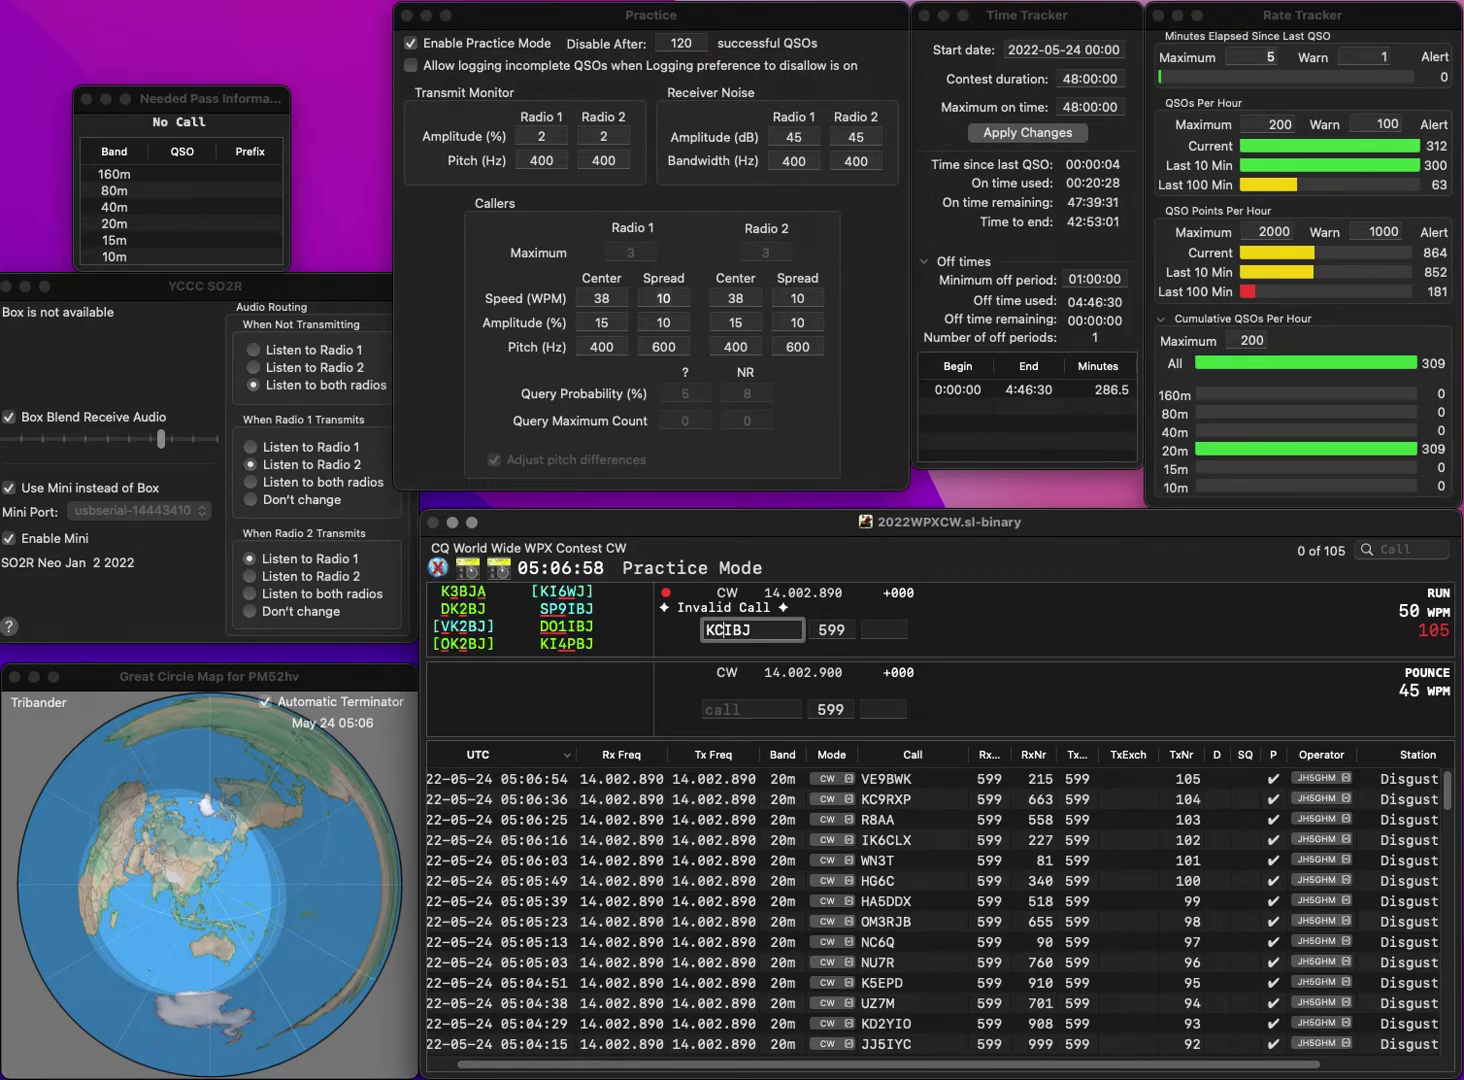
{"action": "key", "text": "Tab"}
{"action": "key", "text": "shift+Tab"}
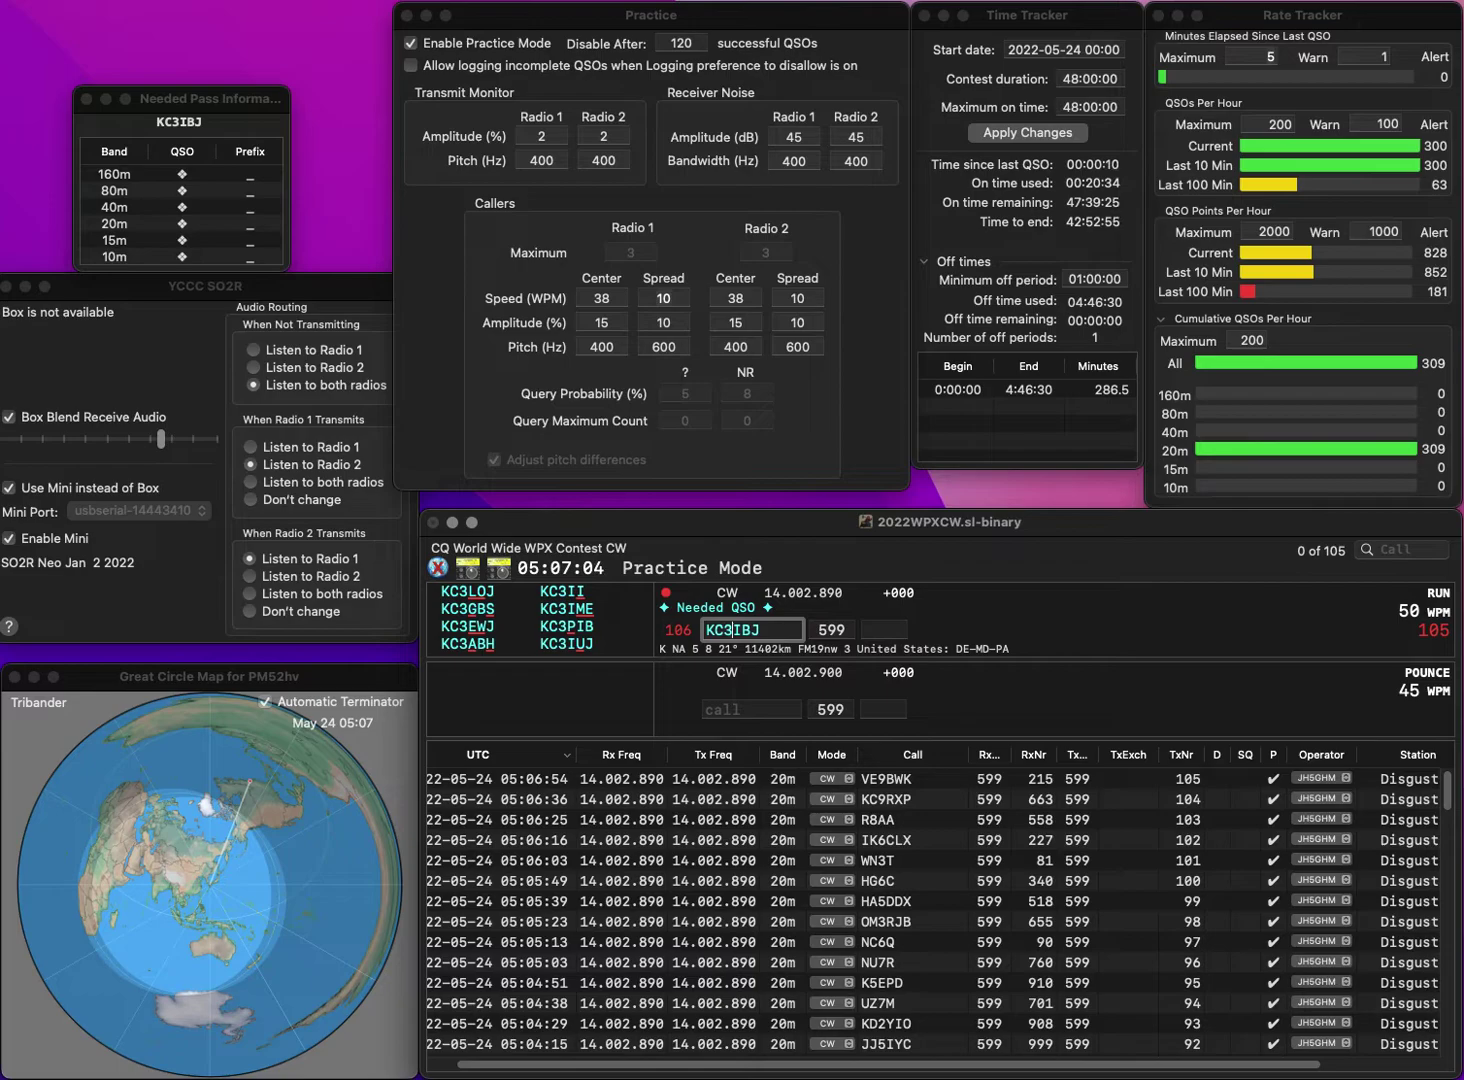
{"action": "type", "text": "SD"}
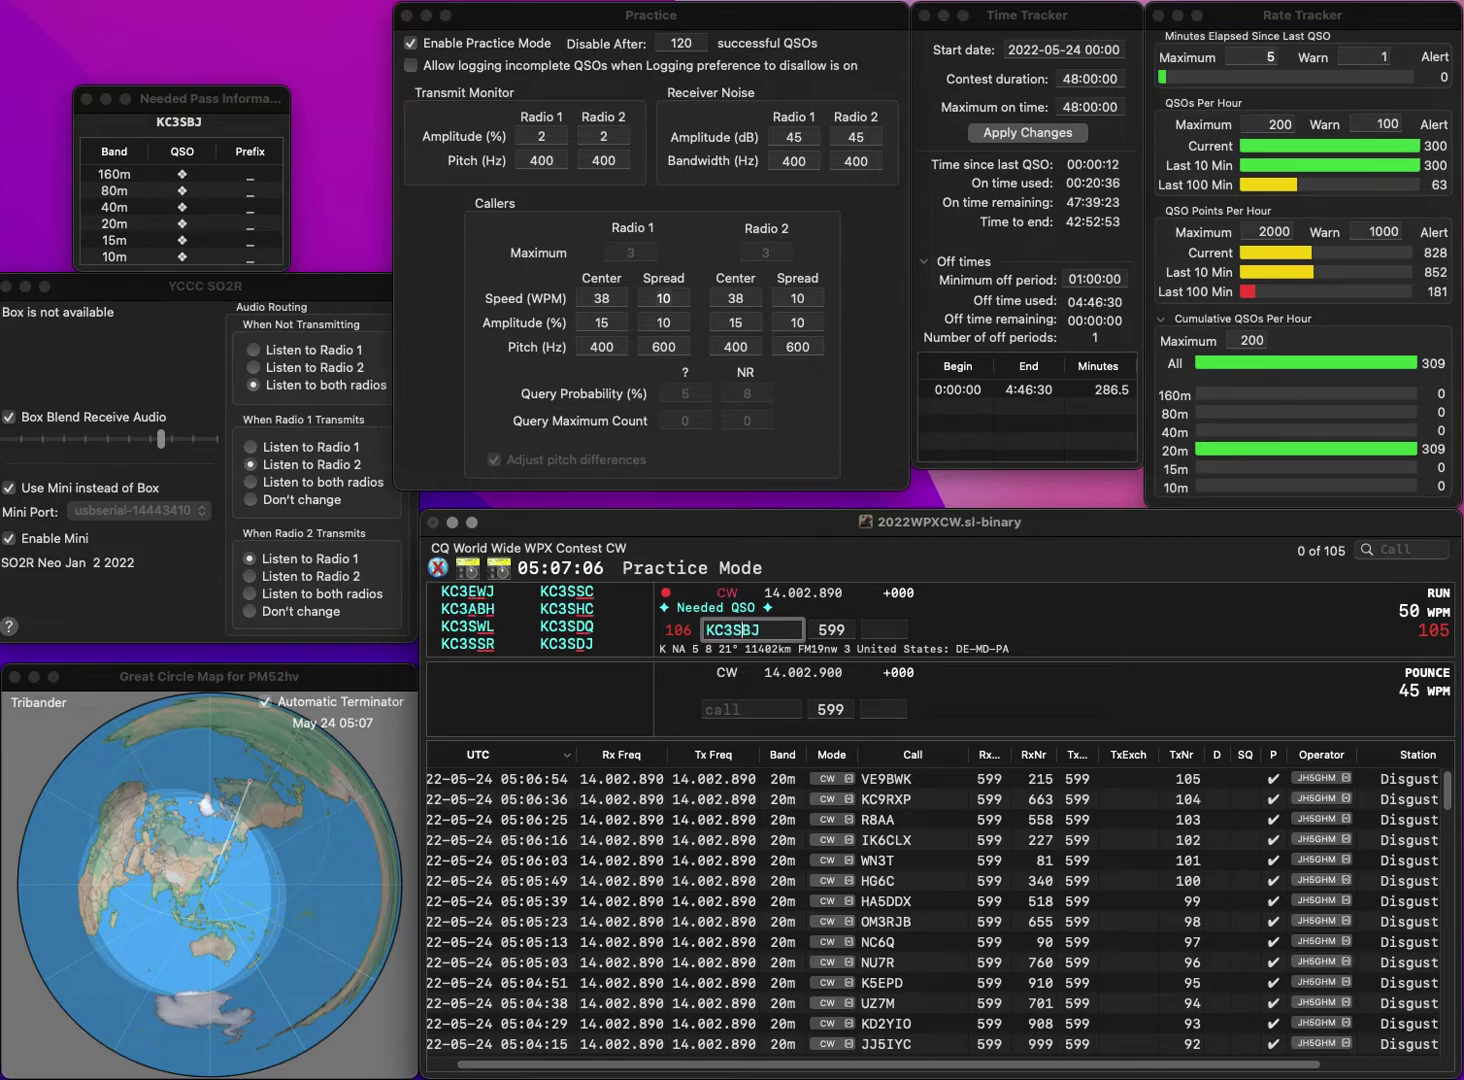
{"action": "key", "text": "Tab"}
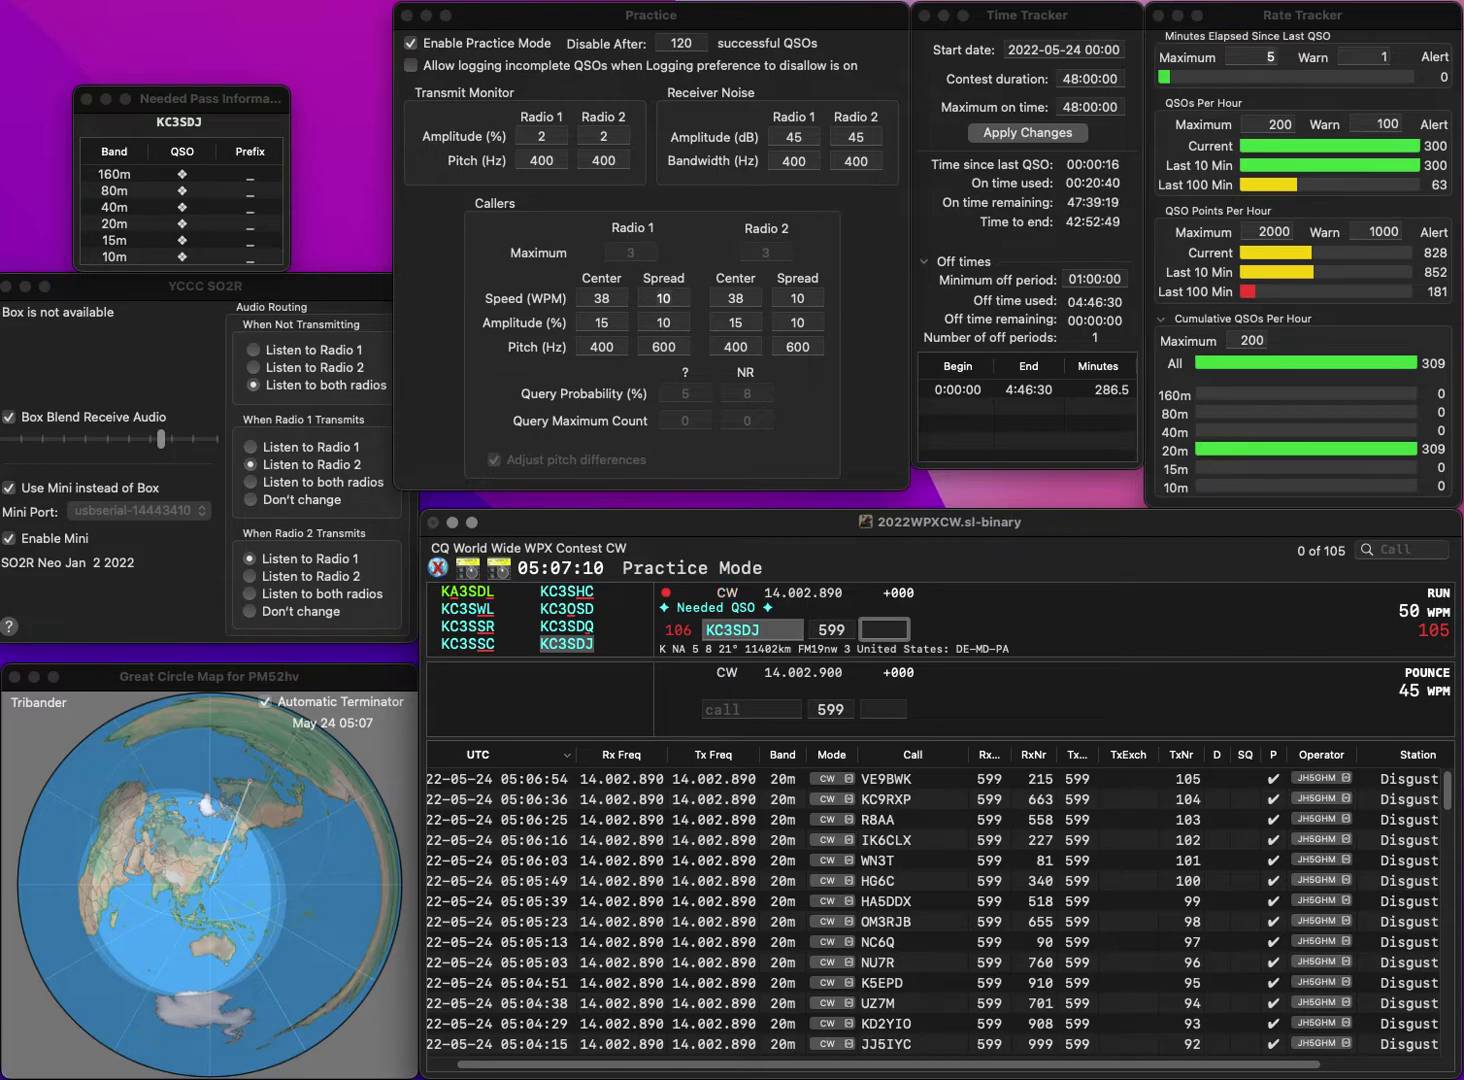
{"action": "type", "text": "2"}
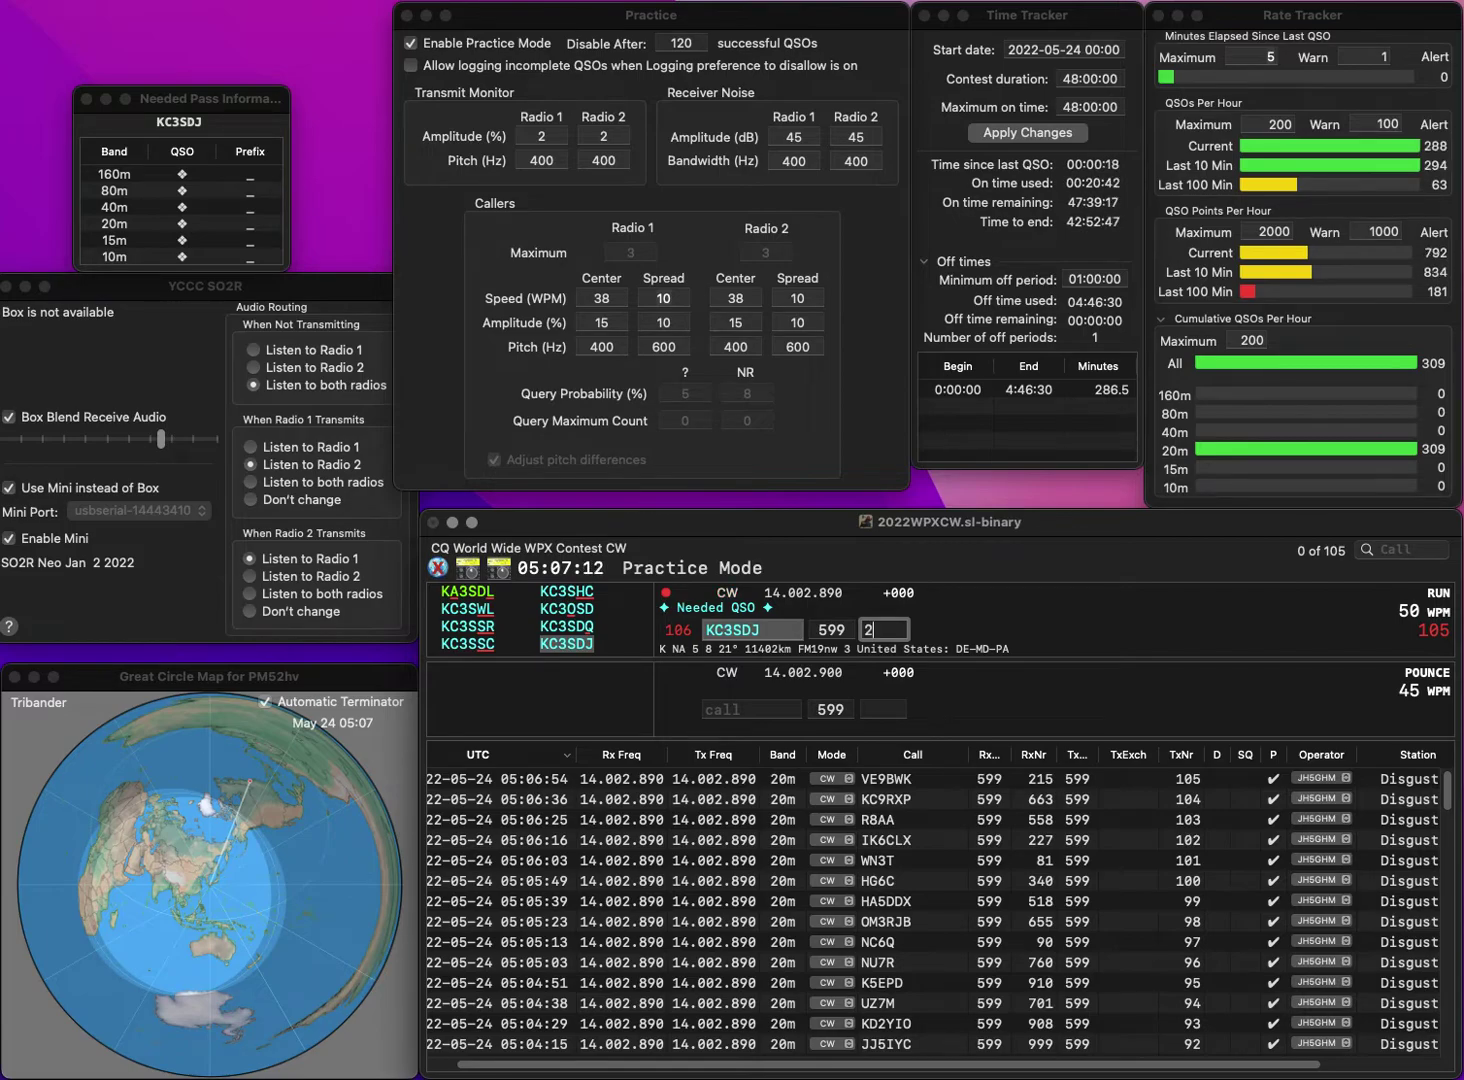
{"action": "type", "text": "29"}
{"action": "key", "text": "Return"}
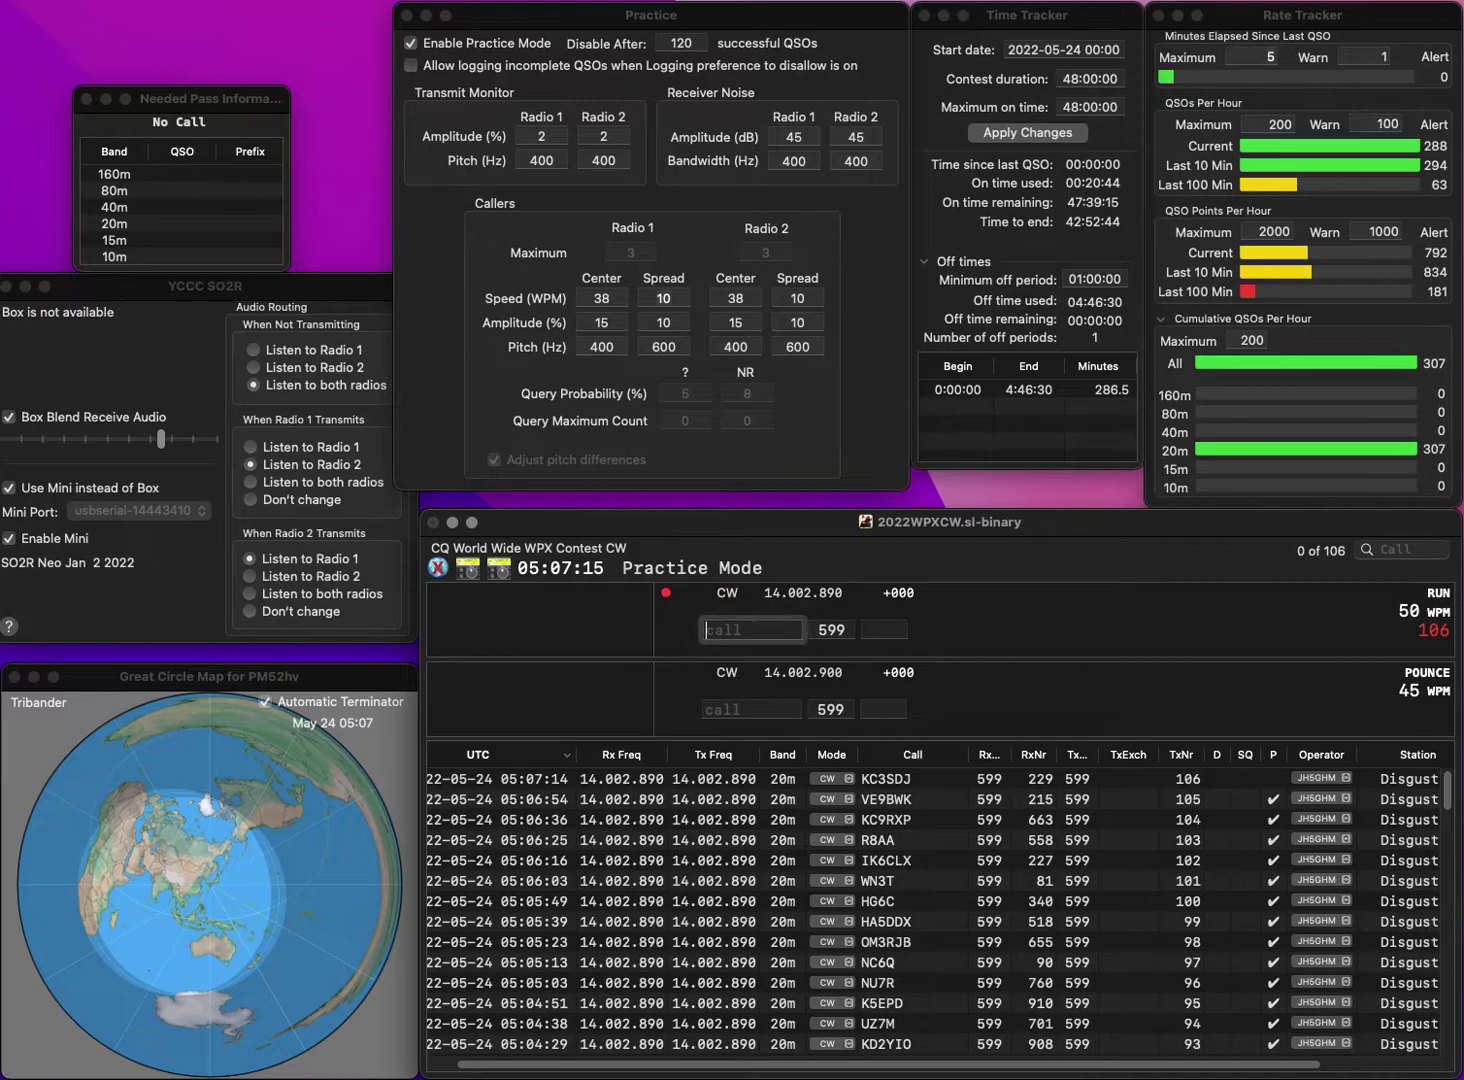
{"action": "type", "text": "SP"}
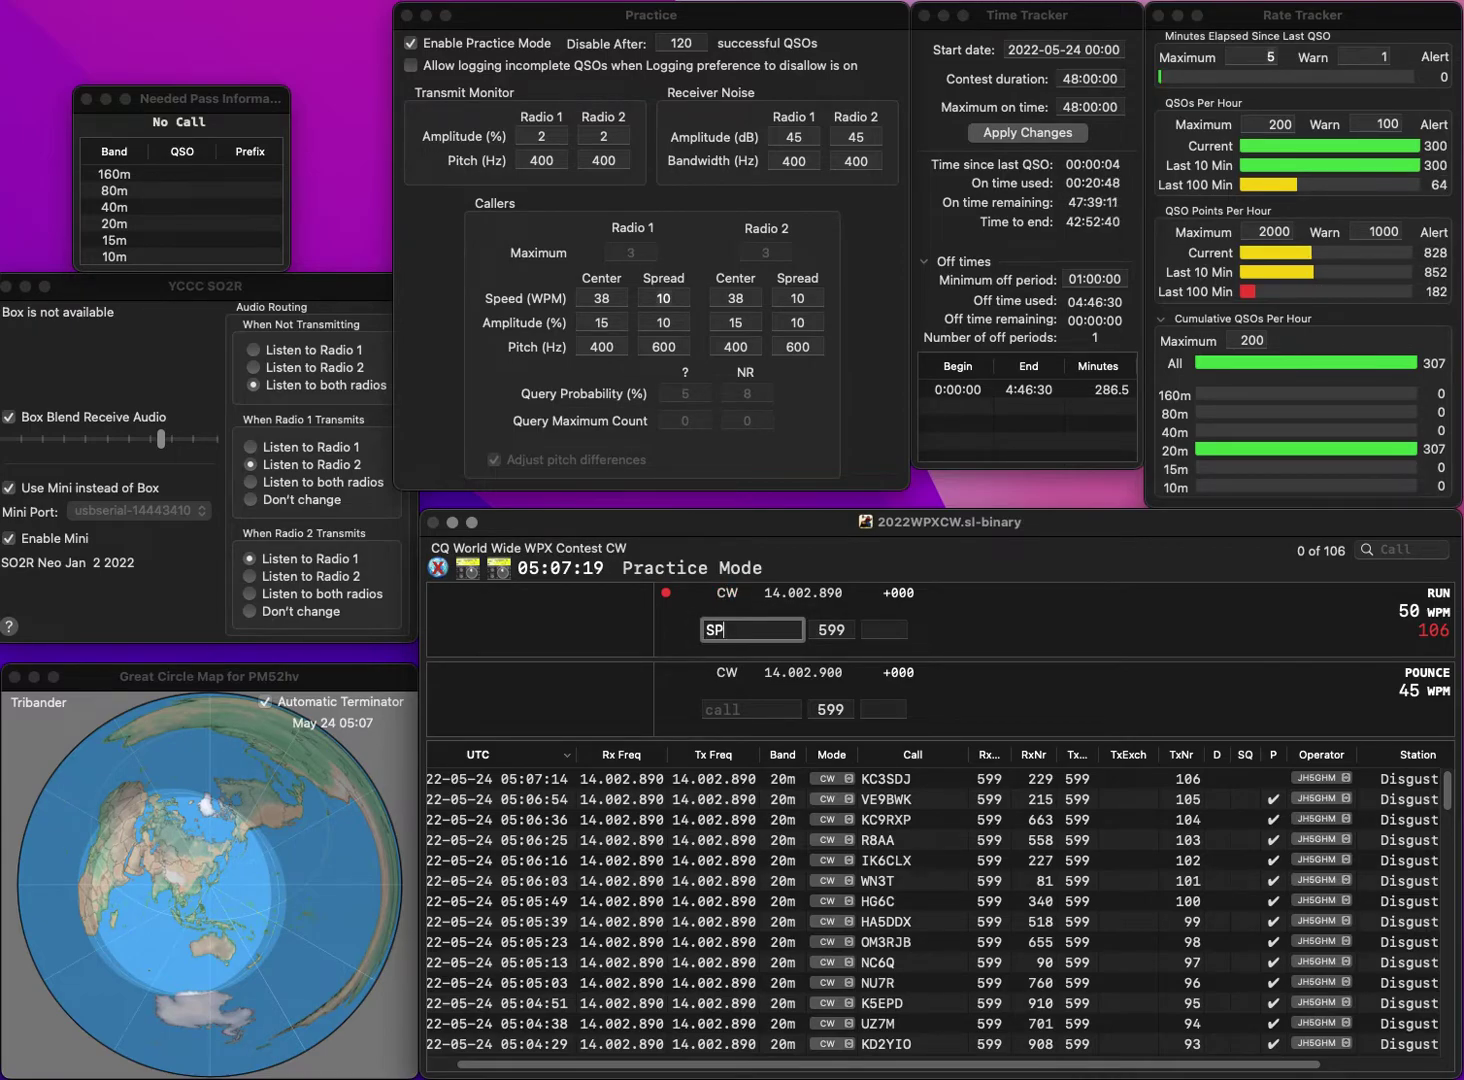
{"action": "type", "text": "7MU"}
{"action": "key", "text": "Return"}
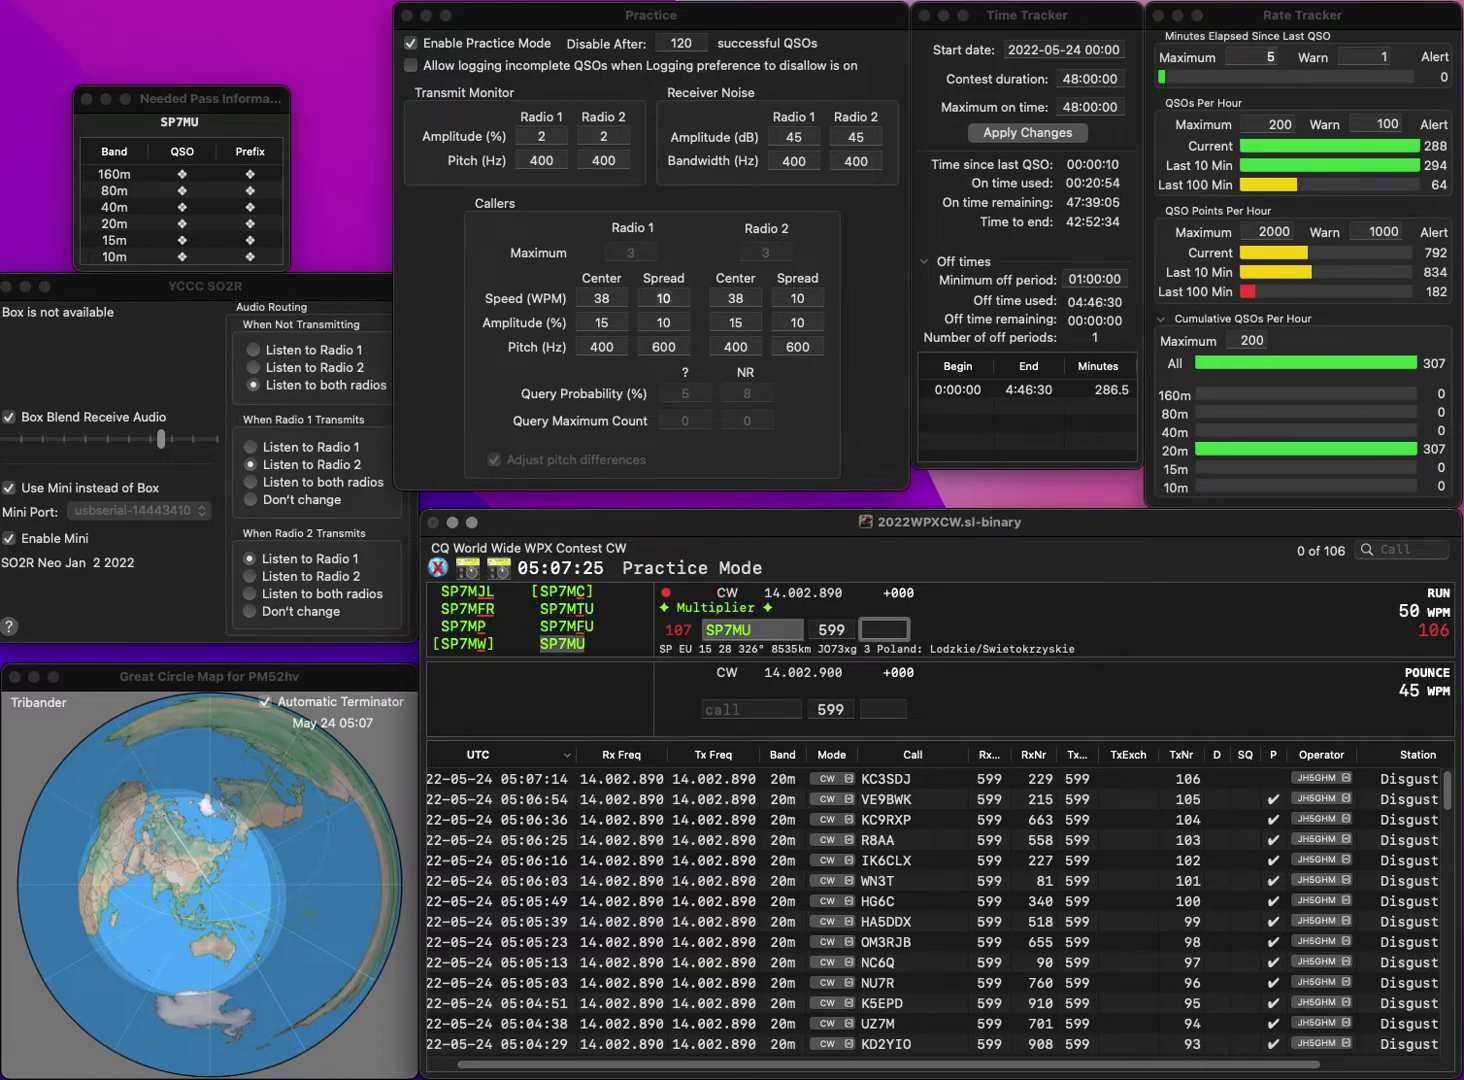
{"action": "type", "text": "44"}
{"action": "key", "text": "Return"}
{"action": "type", "text": "NS"}
{"action": "key", "text": "BackSpace"}
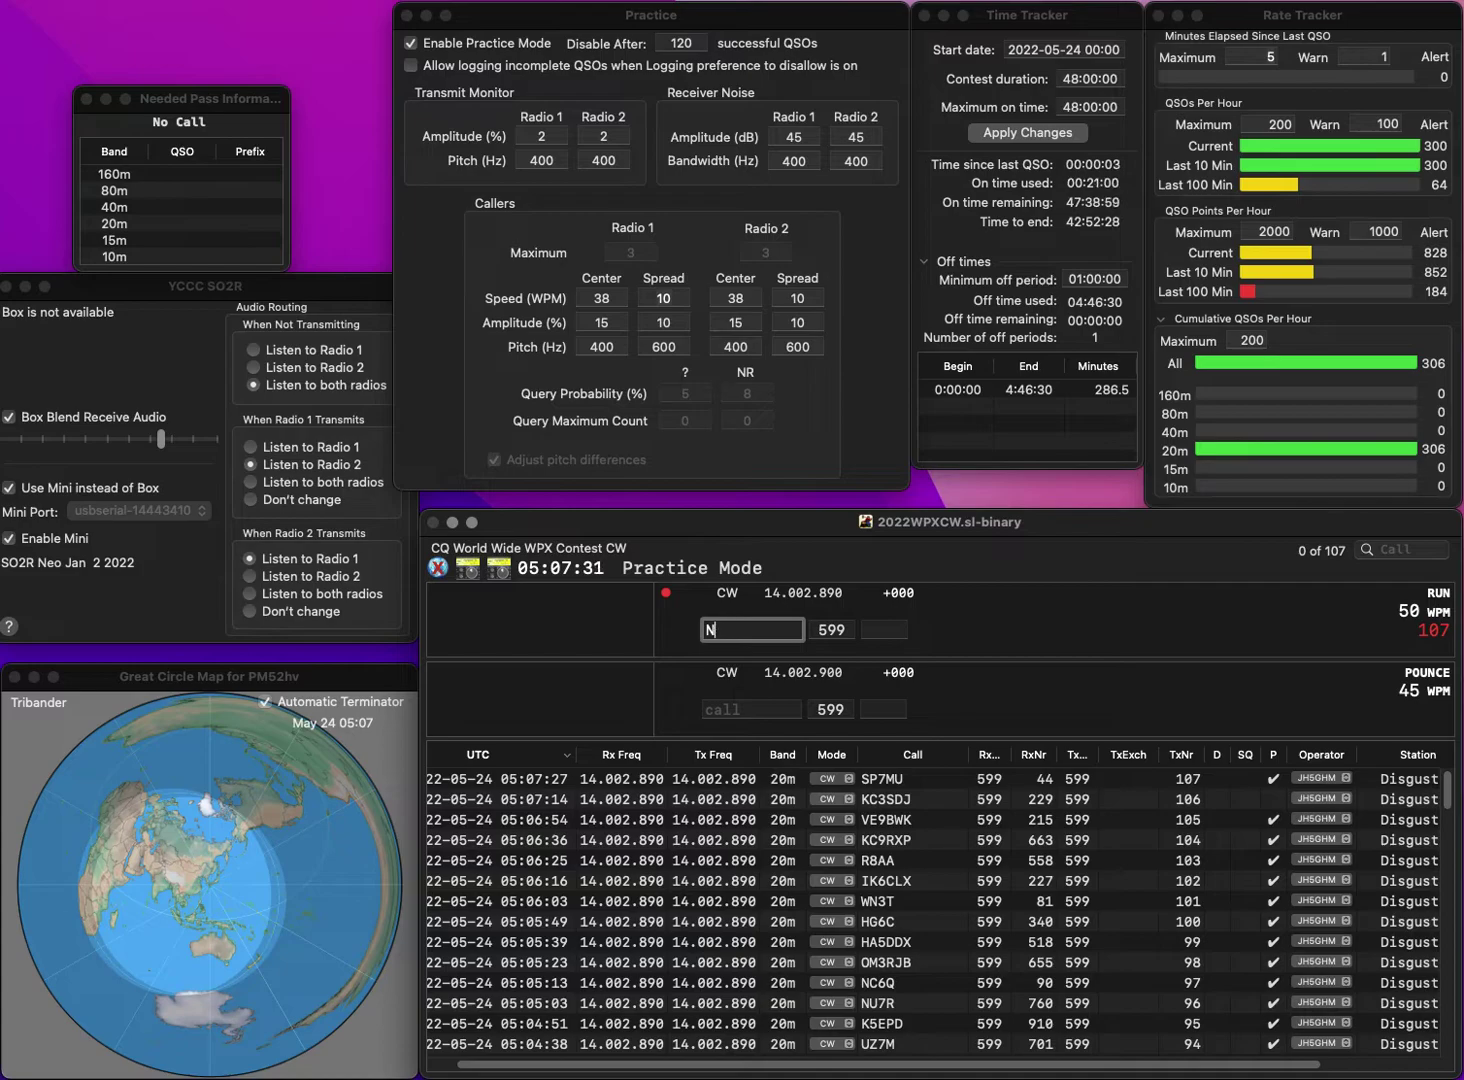
{"action": "type", "text": "3JON"}
{"action": "key", "text": "Return"}
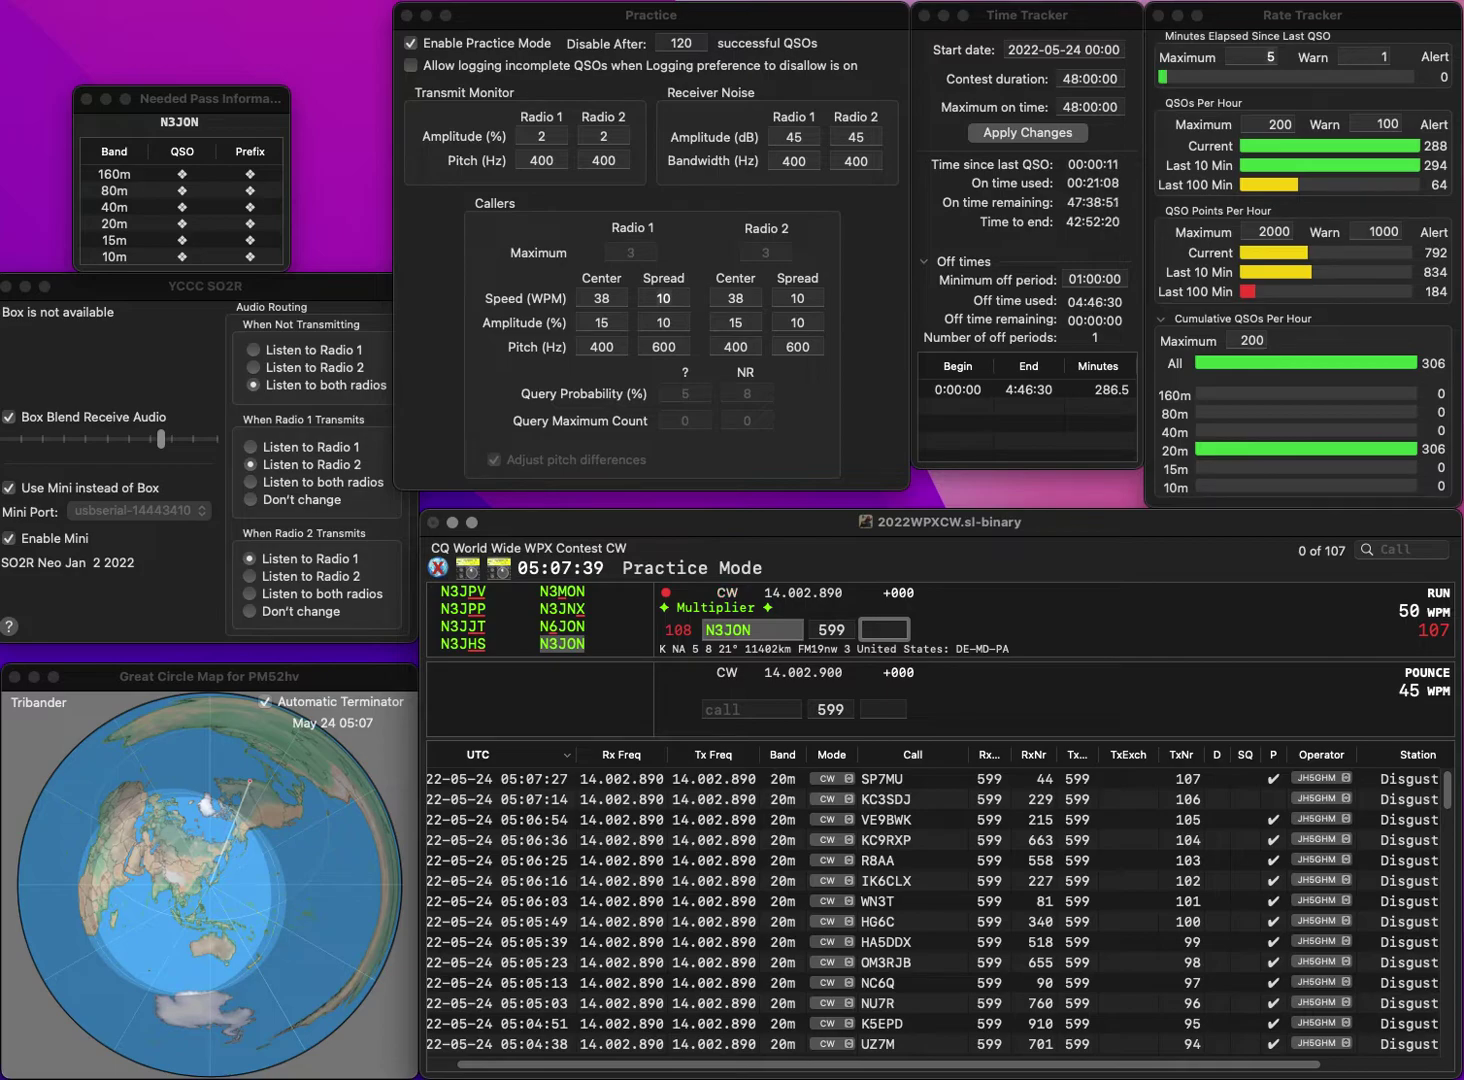
{"action": "type", "text": "07"}
{"action": "key", "text": "Return"}
- Log a contact with K3DO on the run radio with received number 922
{"action": "type", "text": "K3D"}
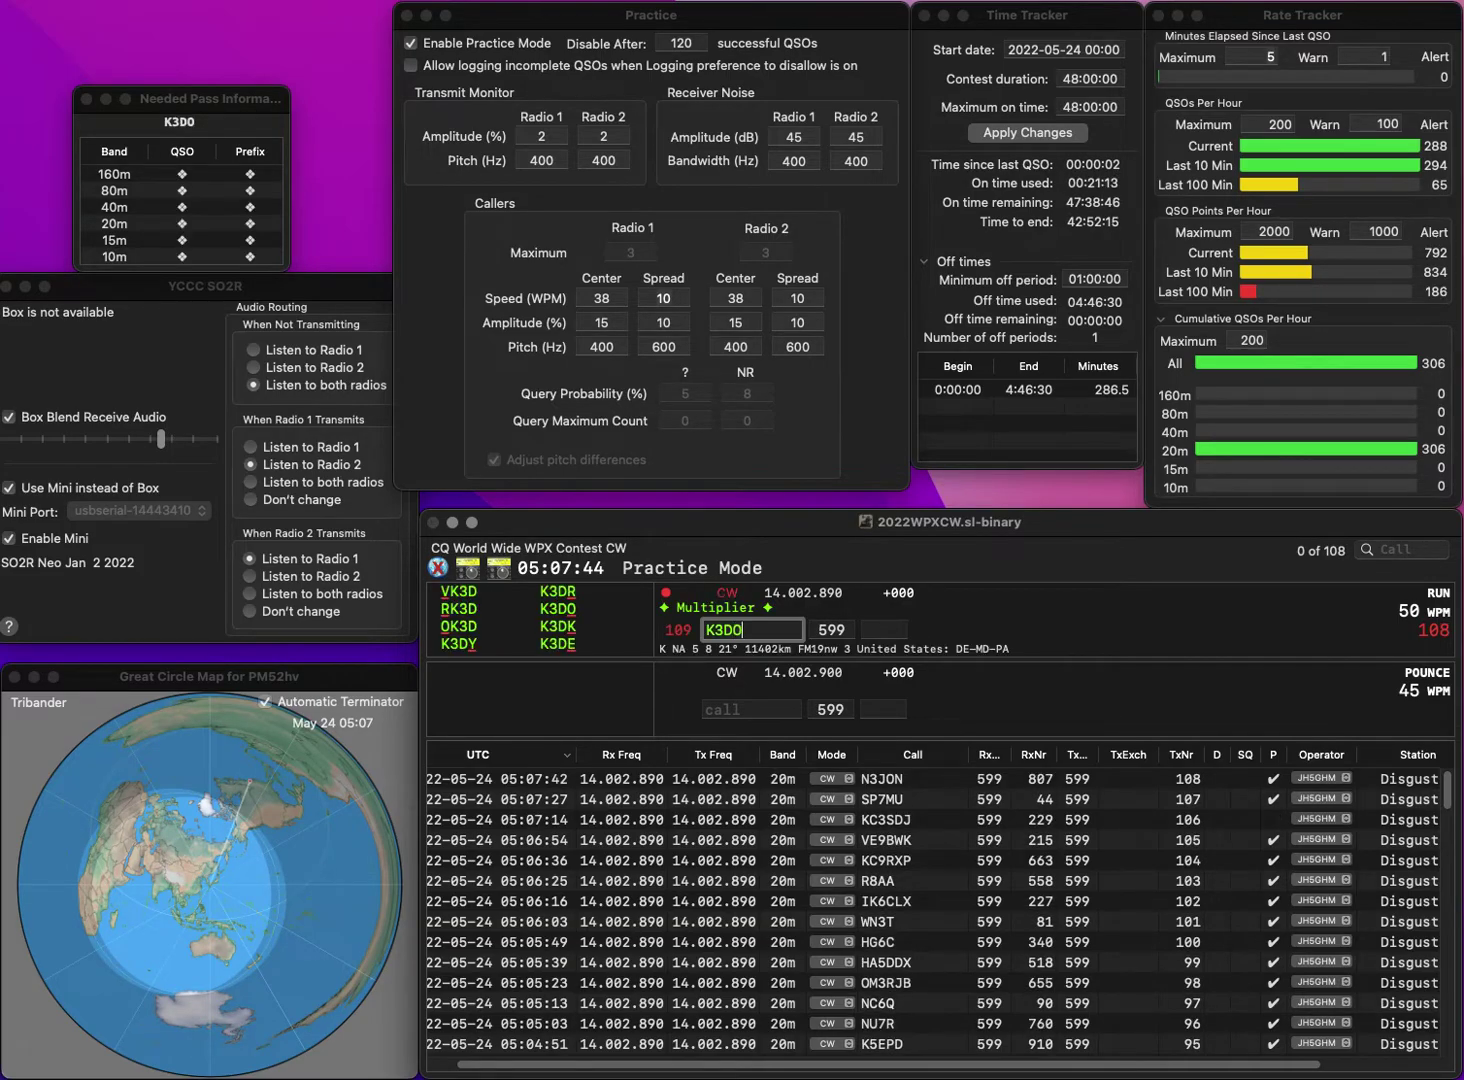
{"action": "type", "text": "O"}
{"action": "key", "text": "Return"}
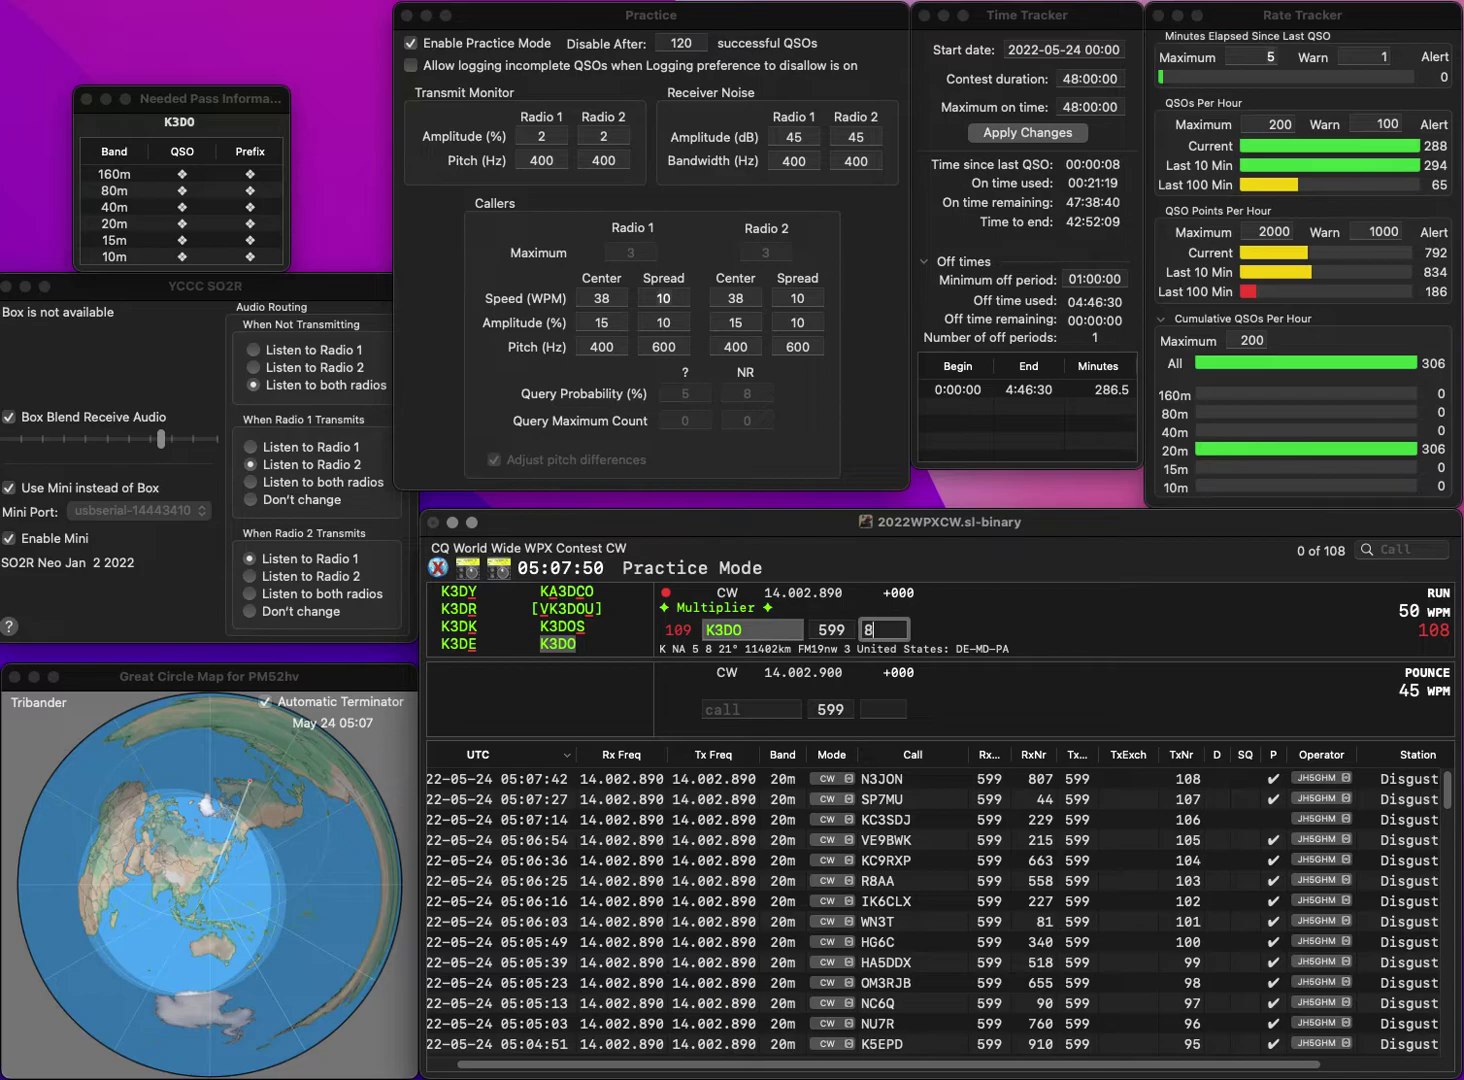
{"action": "type", "text": "9"}
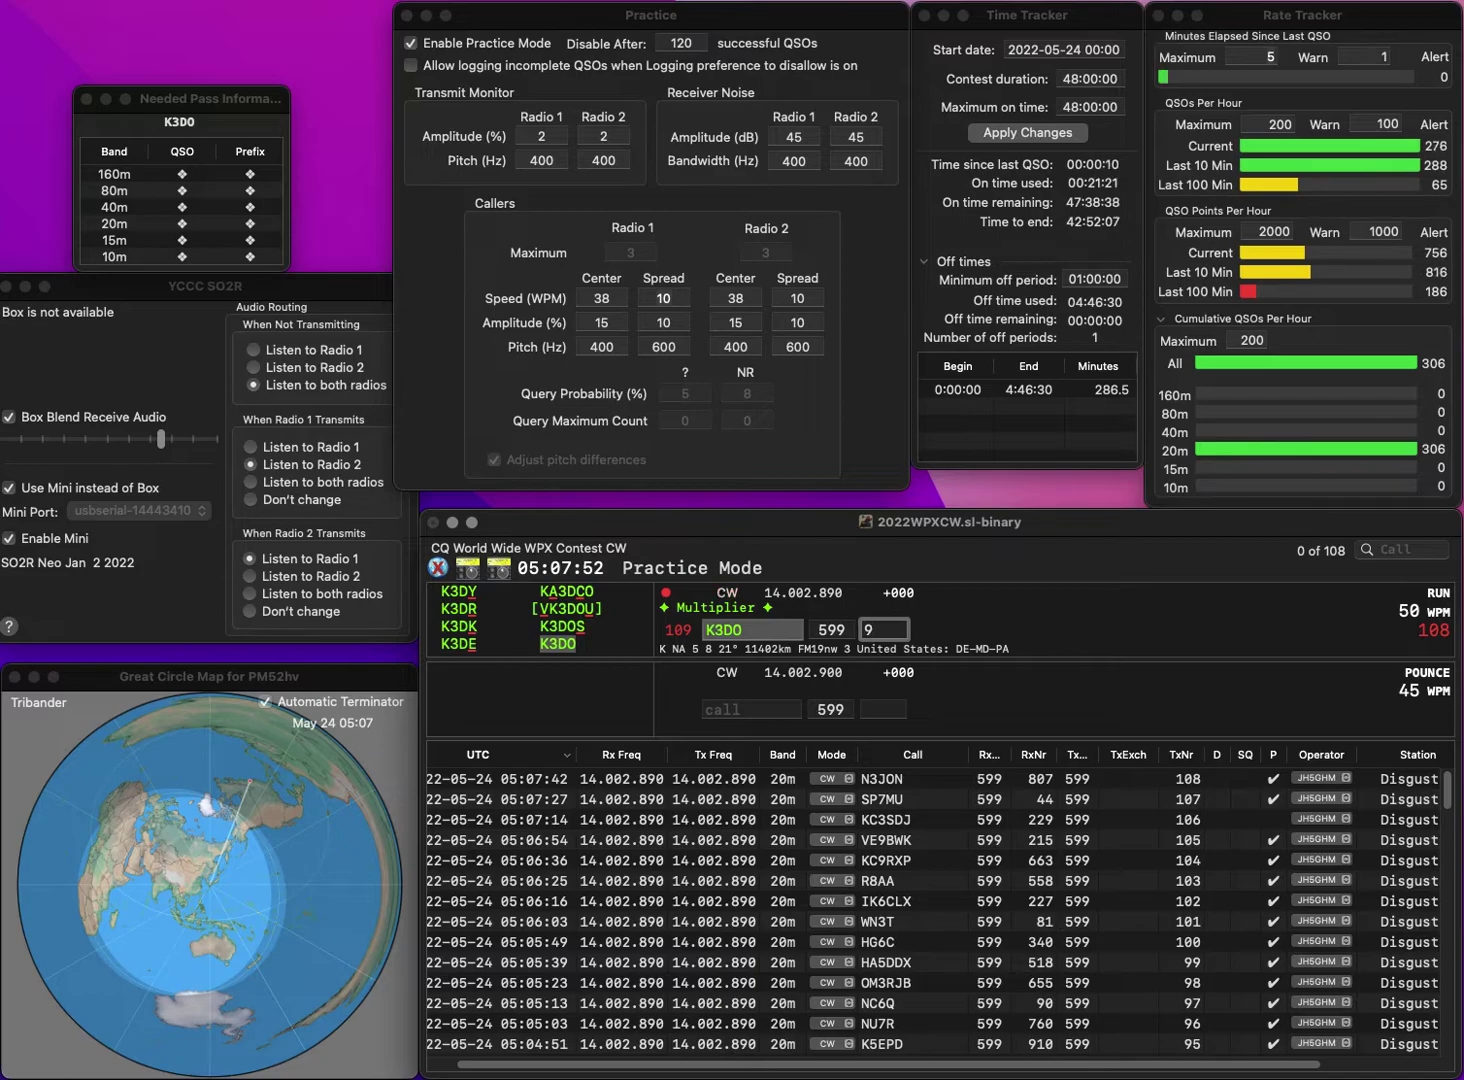
{"action": "type", "text": "22"}
{"action": "key", "text": "Return"}
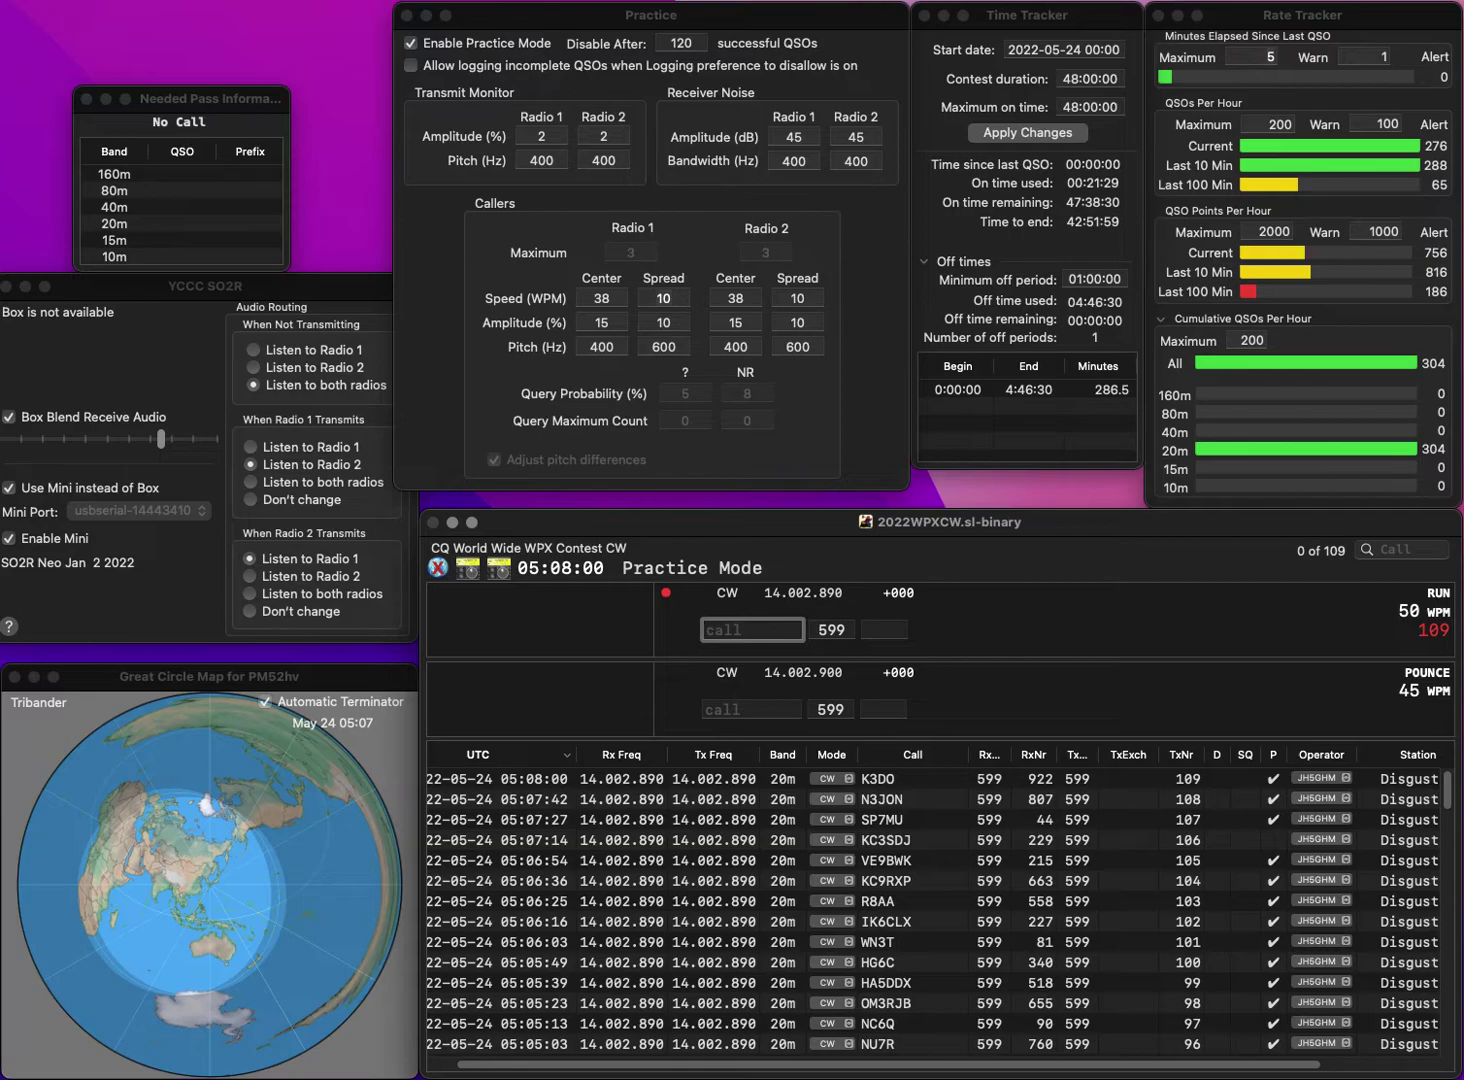
{"action": "type", "text": "BG"}
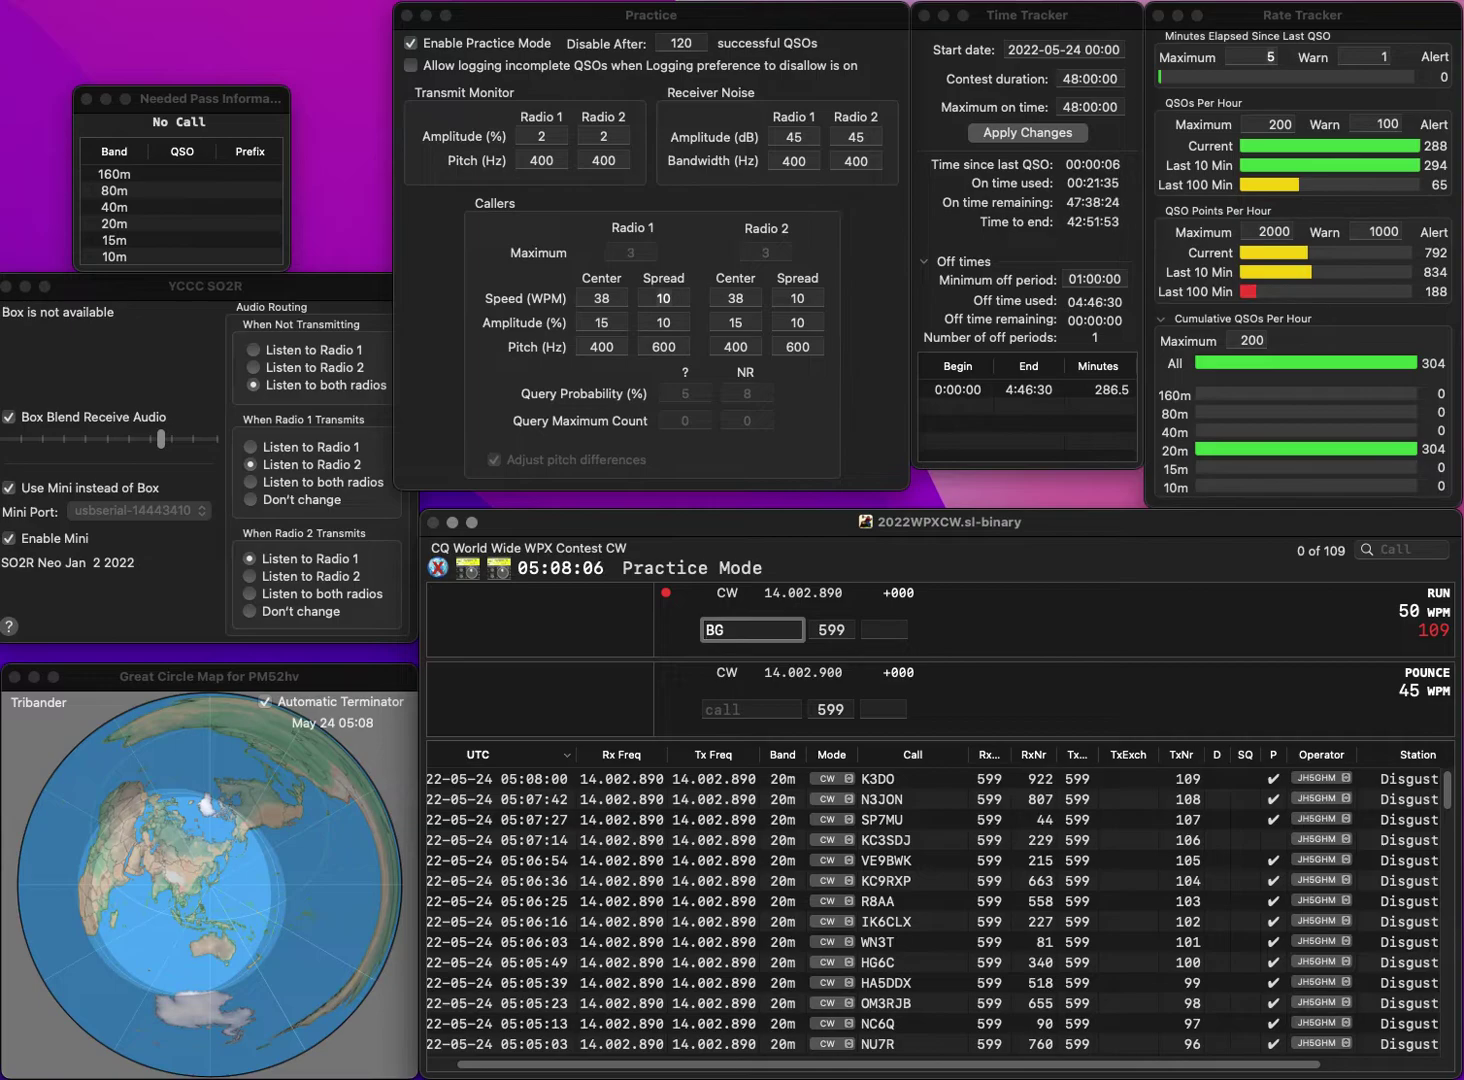
{"action": "key", "text": "BackSpace"}
{"action": "key", "text": "BackSpace"}
- Log a contact with ZV6G on the run radio with received number 544
{"action": "type", "text": "ZV"}
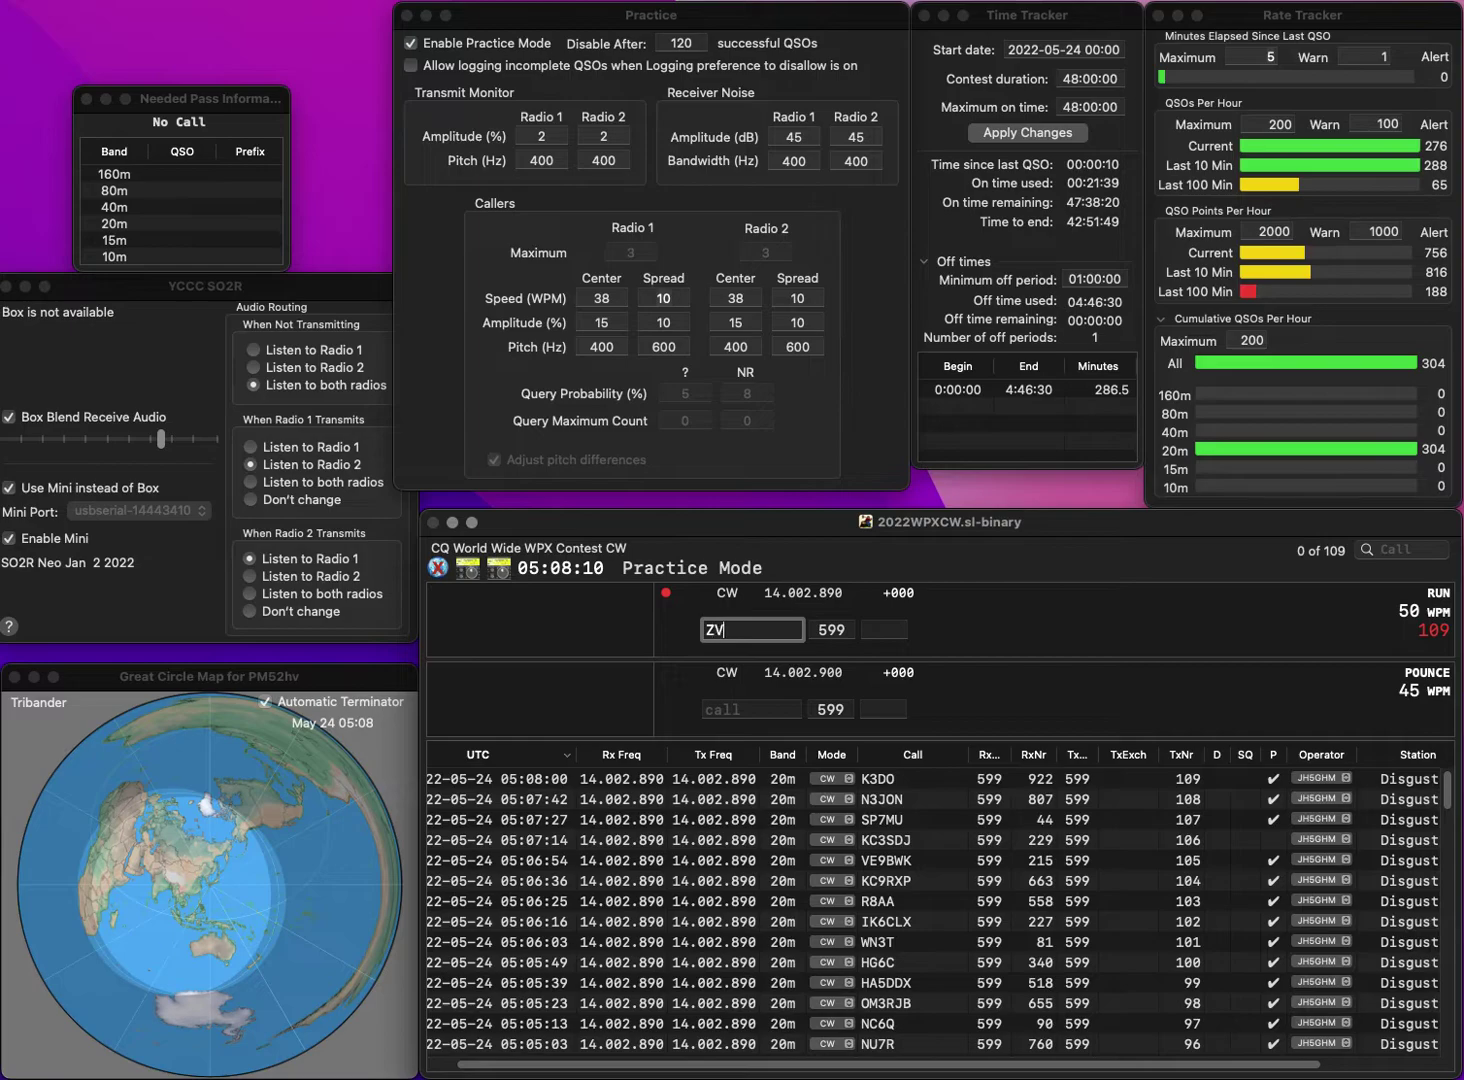
{"action": "type", "text": "6G"}
{"action": "key", "text": "Return"}
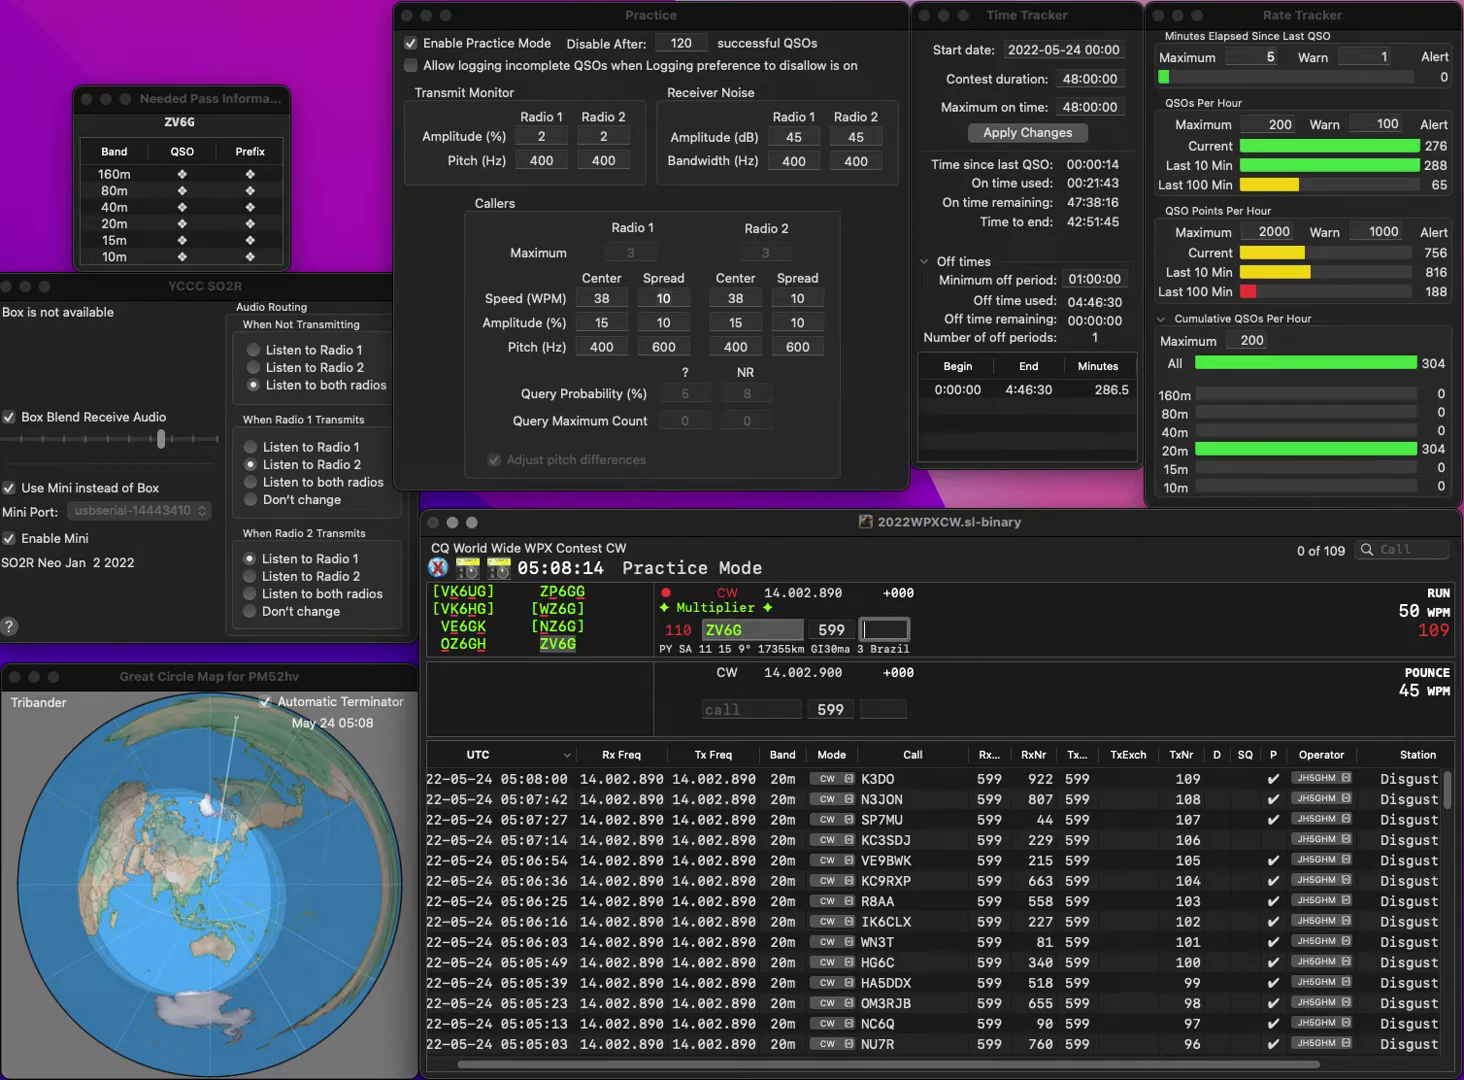
{"action": "type", "text": "44"}
{"action": "key", "text": "Return"}
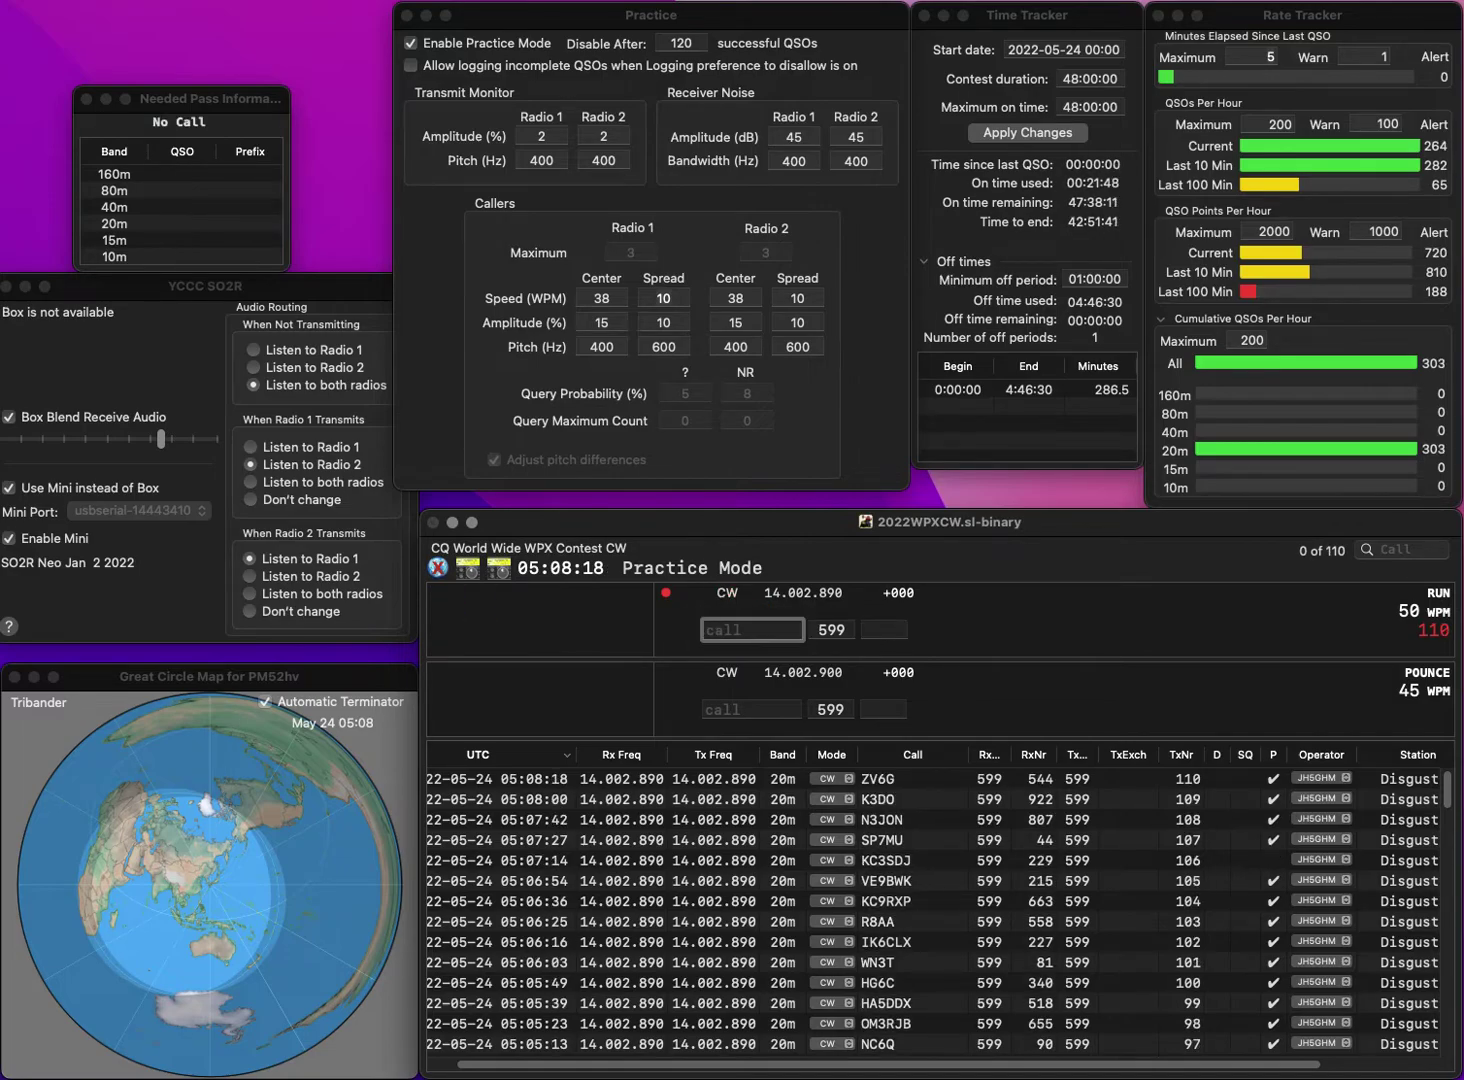
{"action": "type", "text": "S53"}
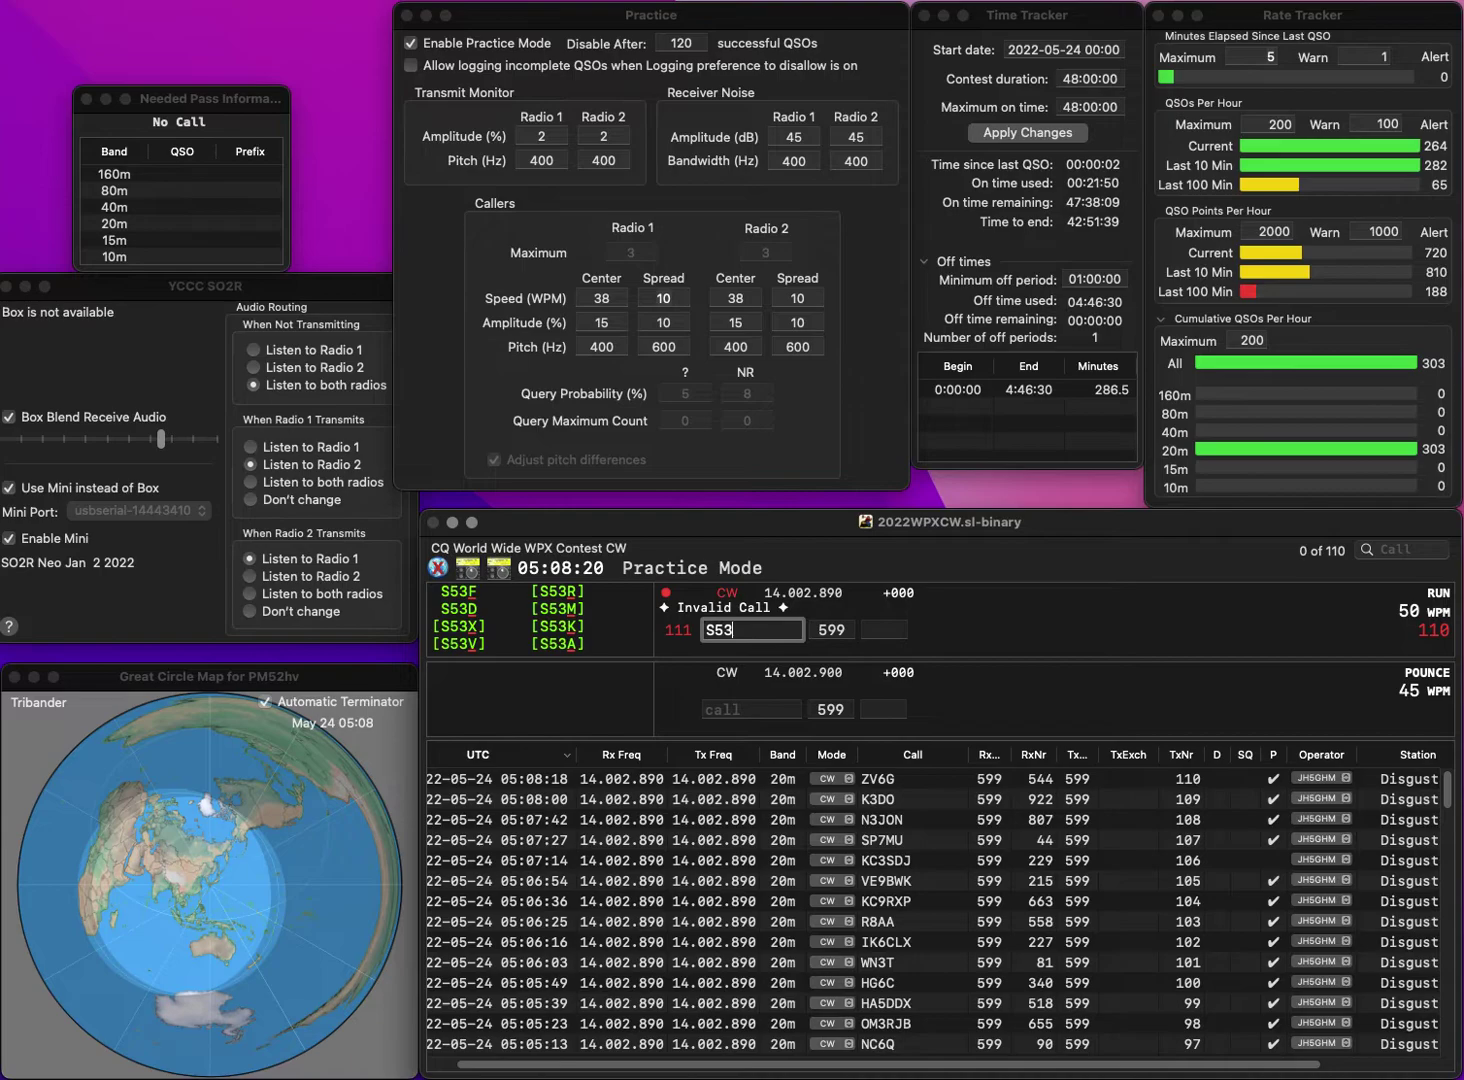
{"action": "type", "text": "MR"}
{"action": "key", "text": "space"}
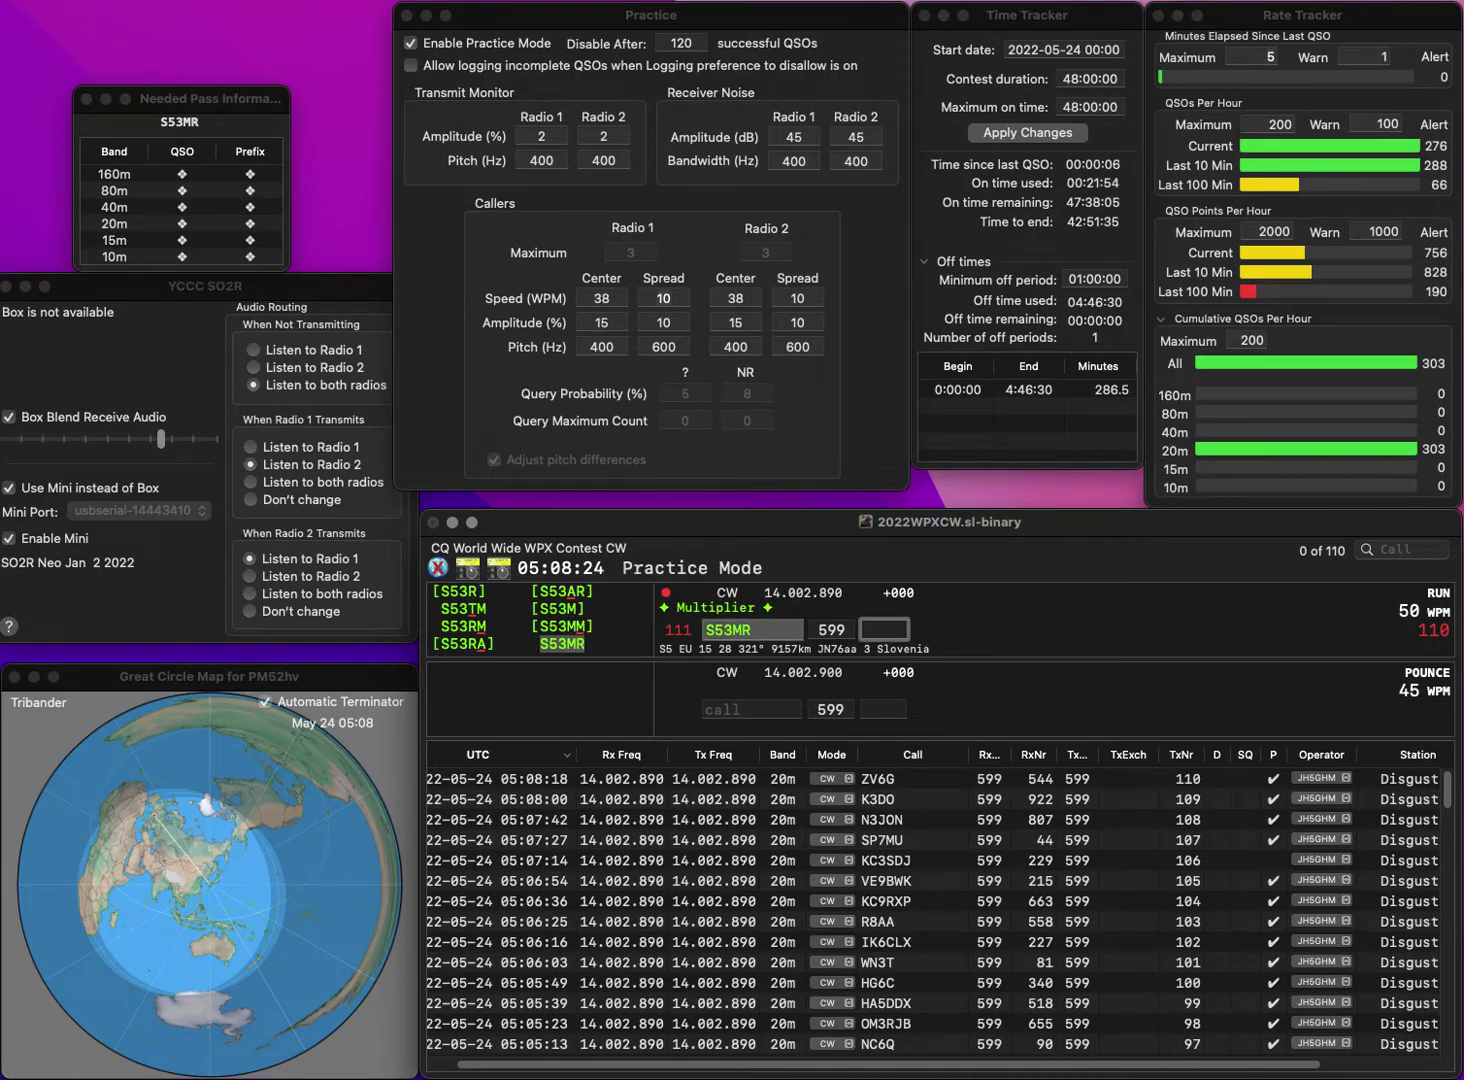
{"action": "type", "text": "592"}
{"action": "key", "text": "Return"}
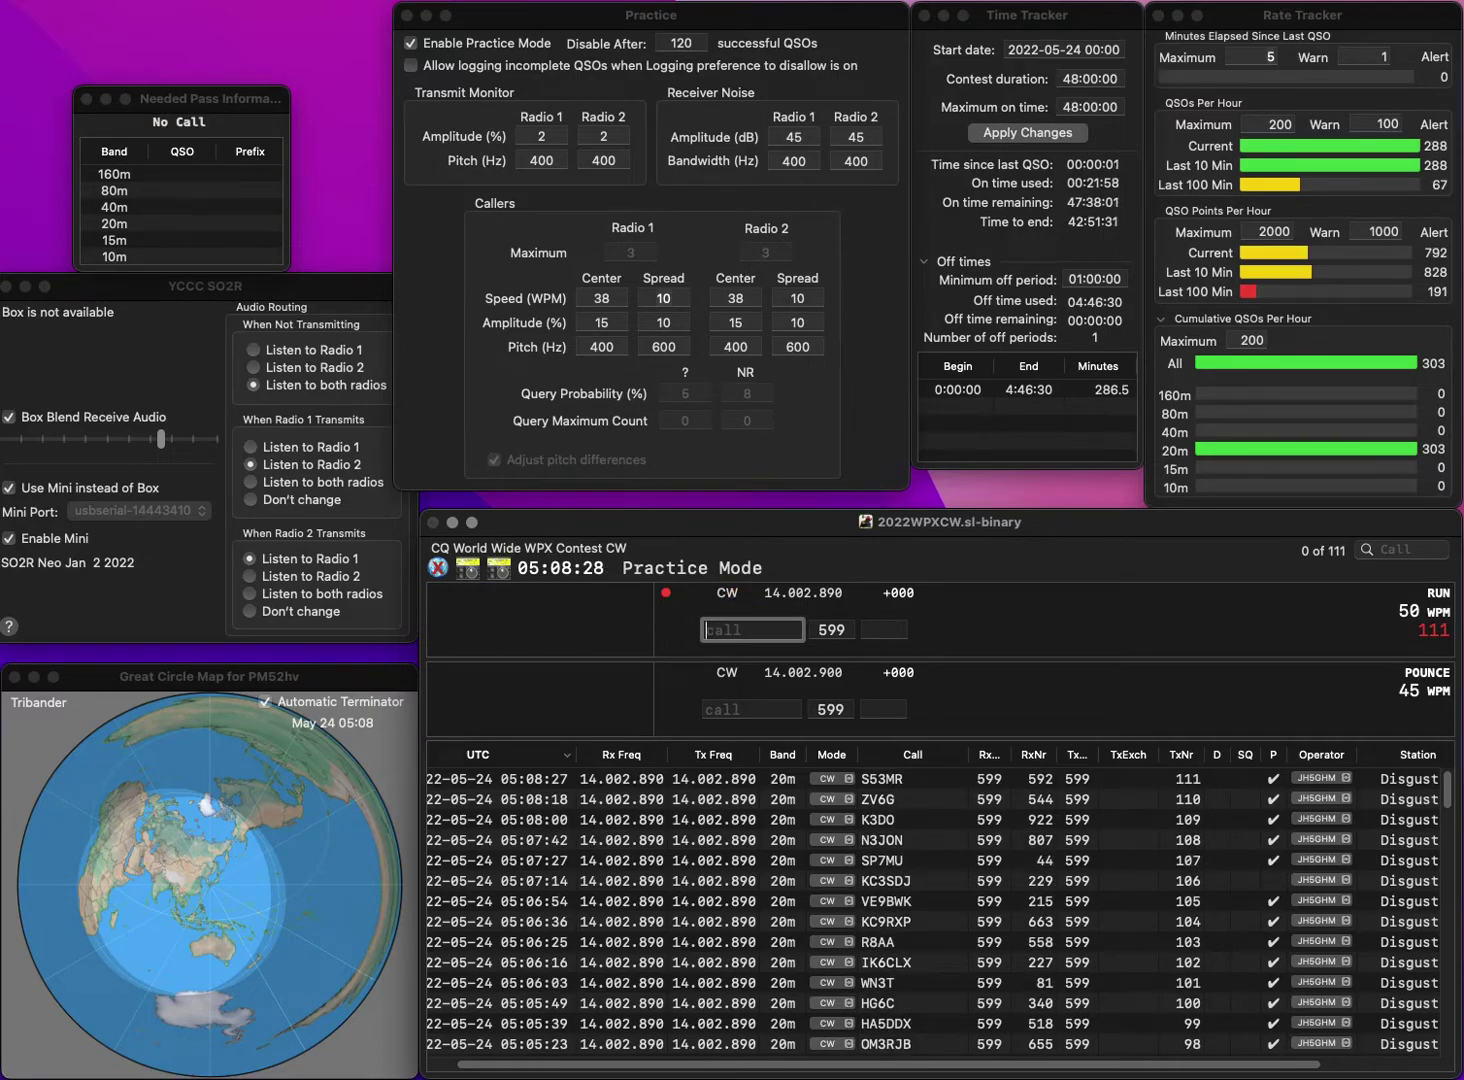
{"action": "type", "text": "DI"}
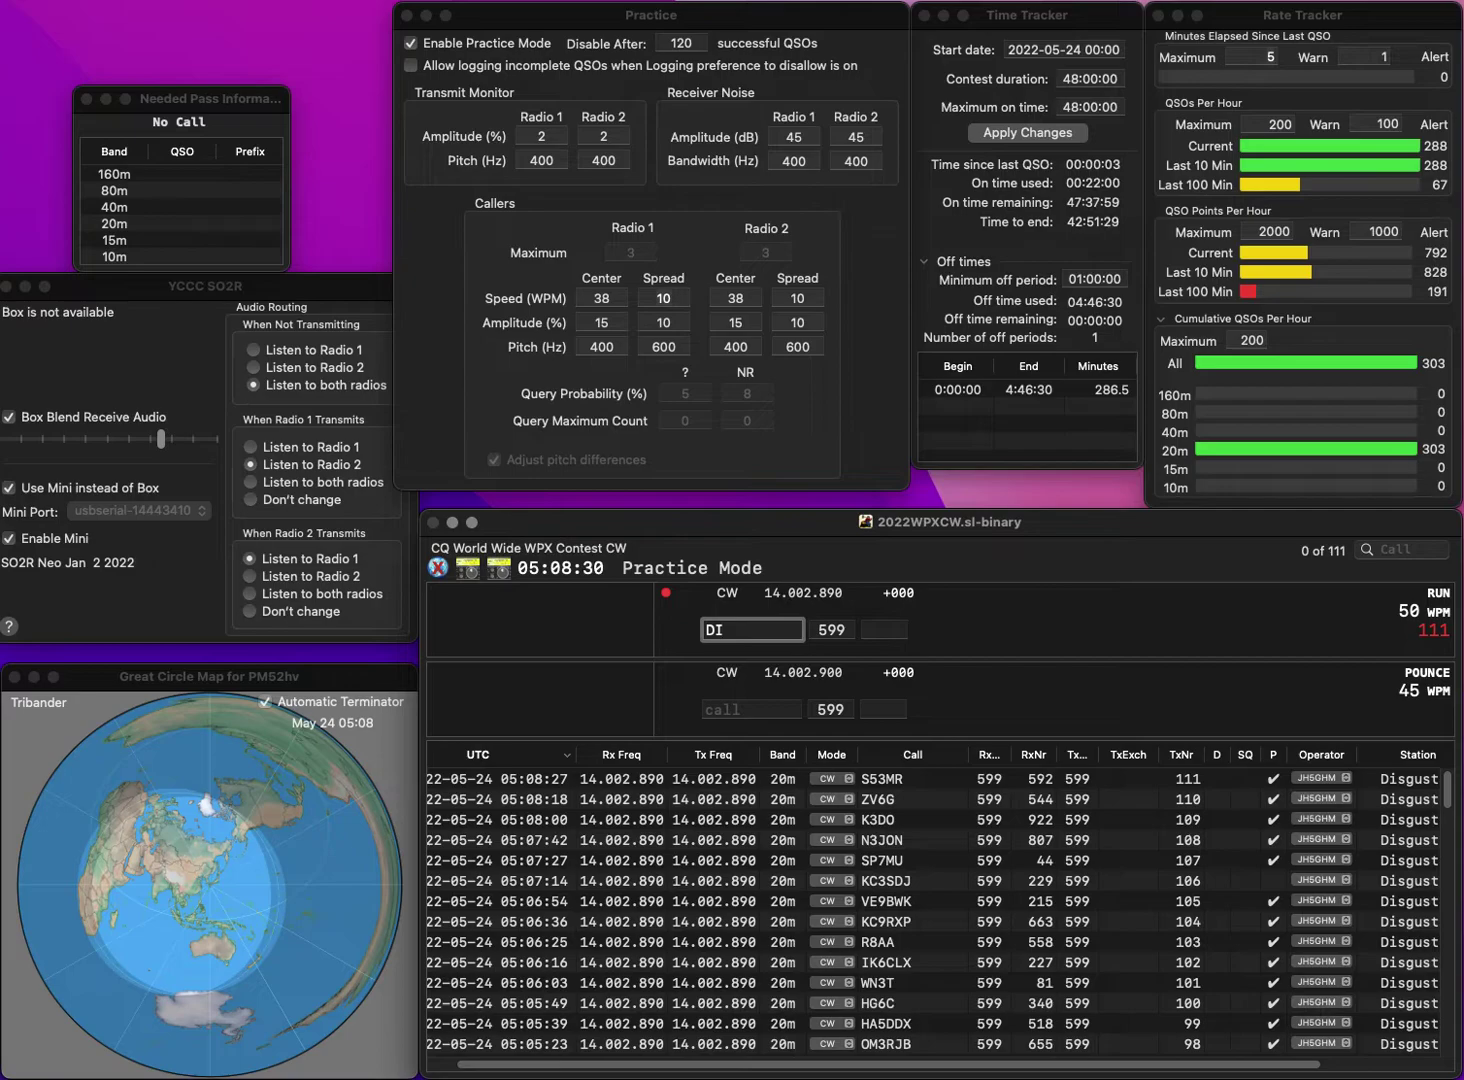
{"action": "type", "text": "/P"}
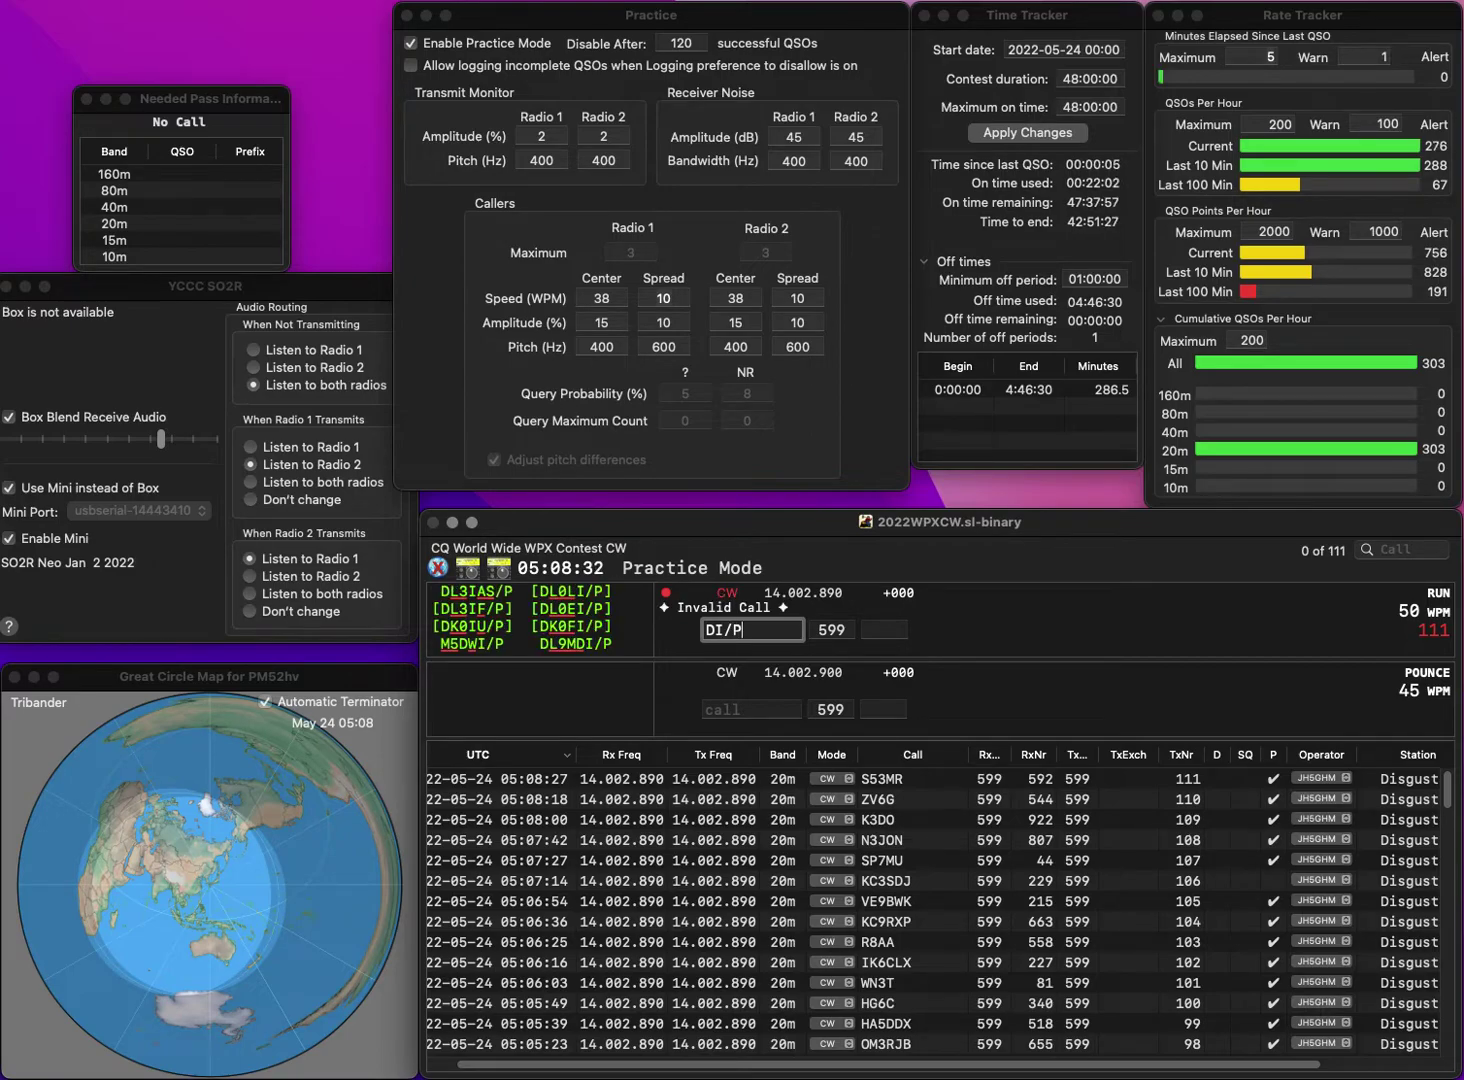
{"action": "key", "text": "Escape"}
{"action": "type", "text": "OE6"}
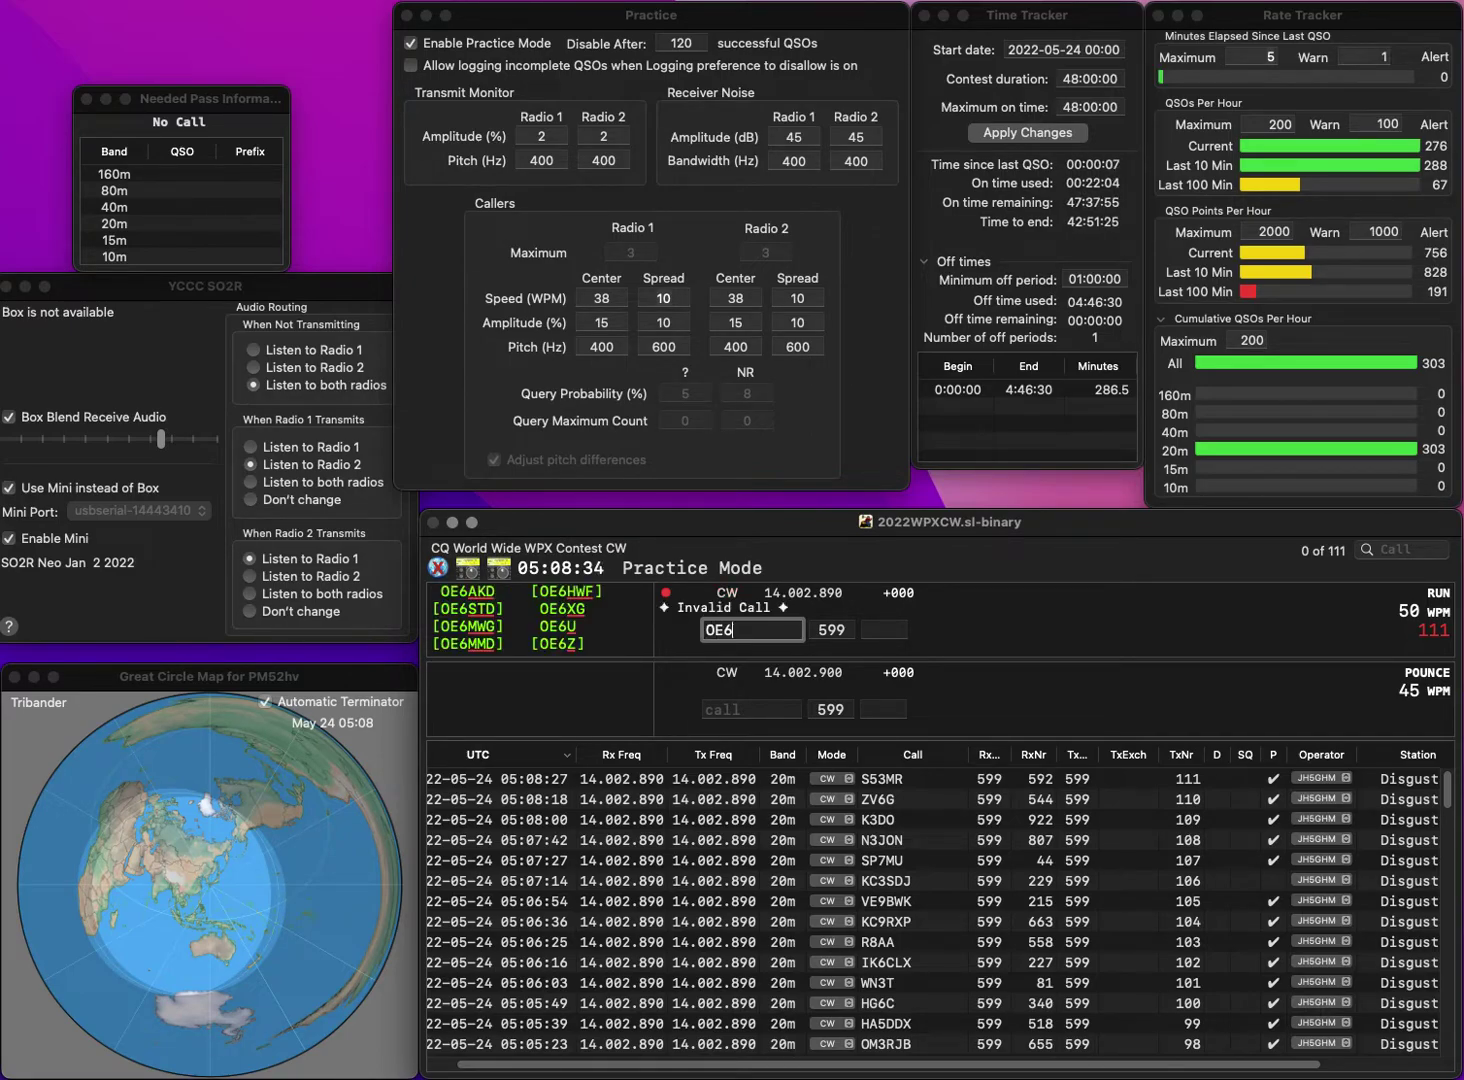
{"action": "type", "text": "SWG/P"}
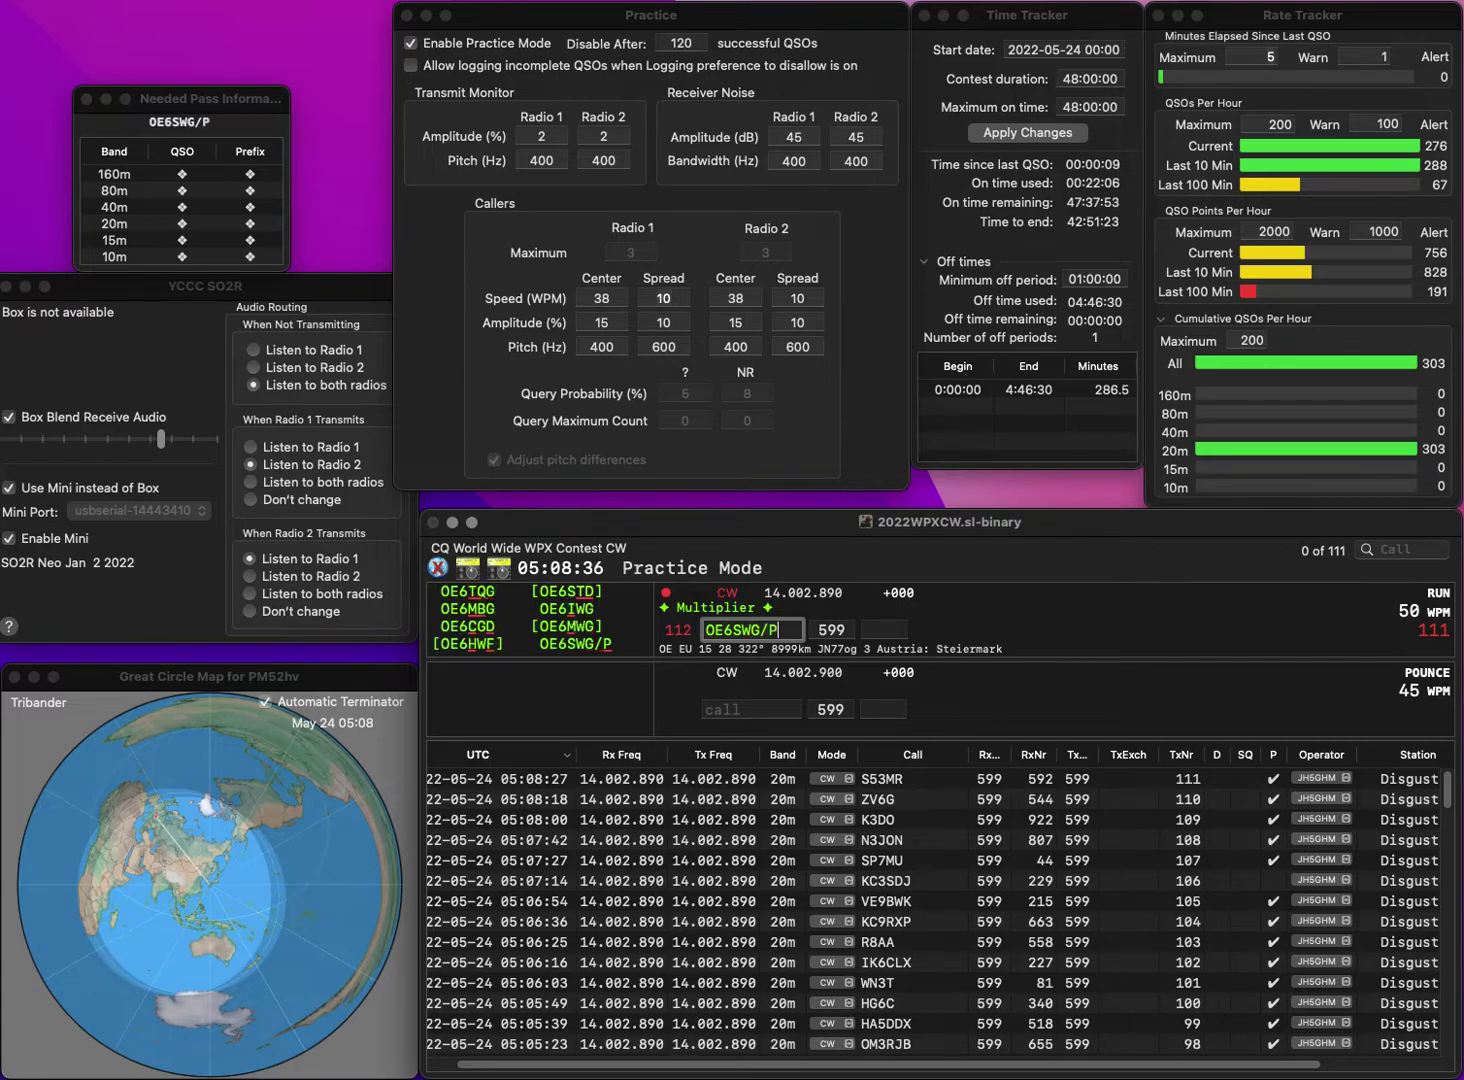
{"action": "key", "text": "Return"}
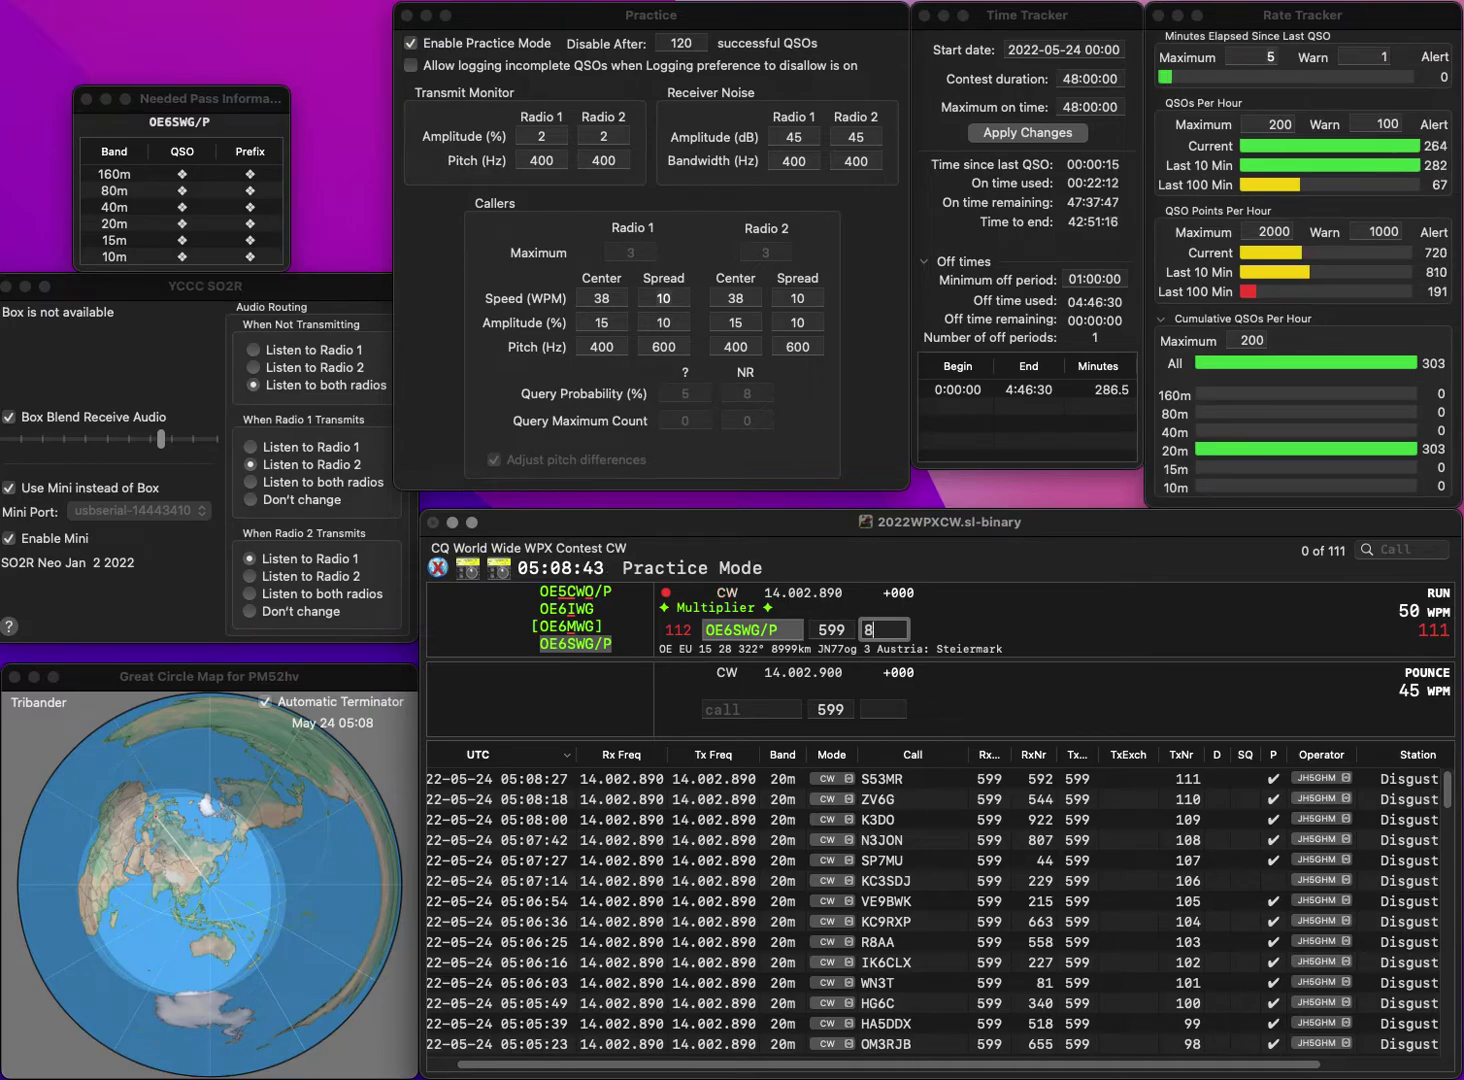
{"action": "key", "text": "Return"}
{"action": "type", "text": "UV35"}
{"action": "key", "text": "BackSpace"}
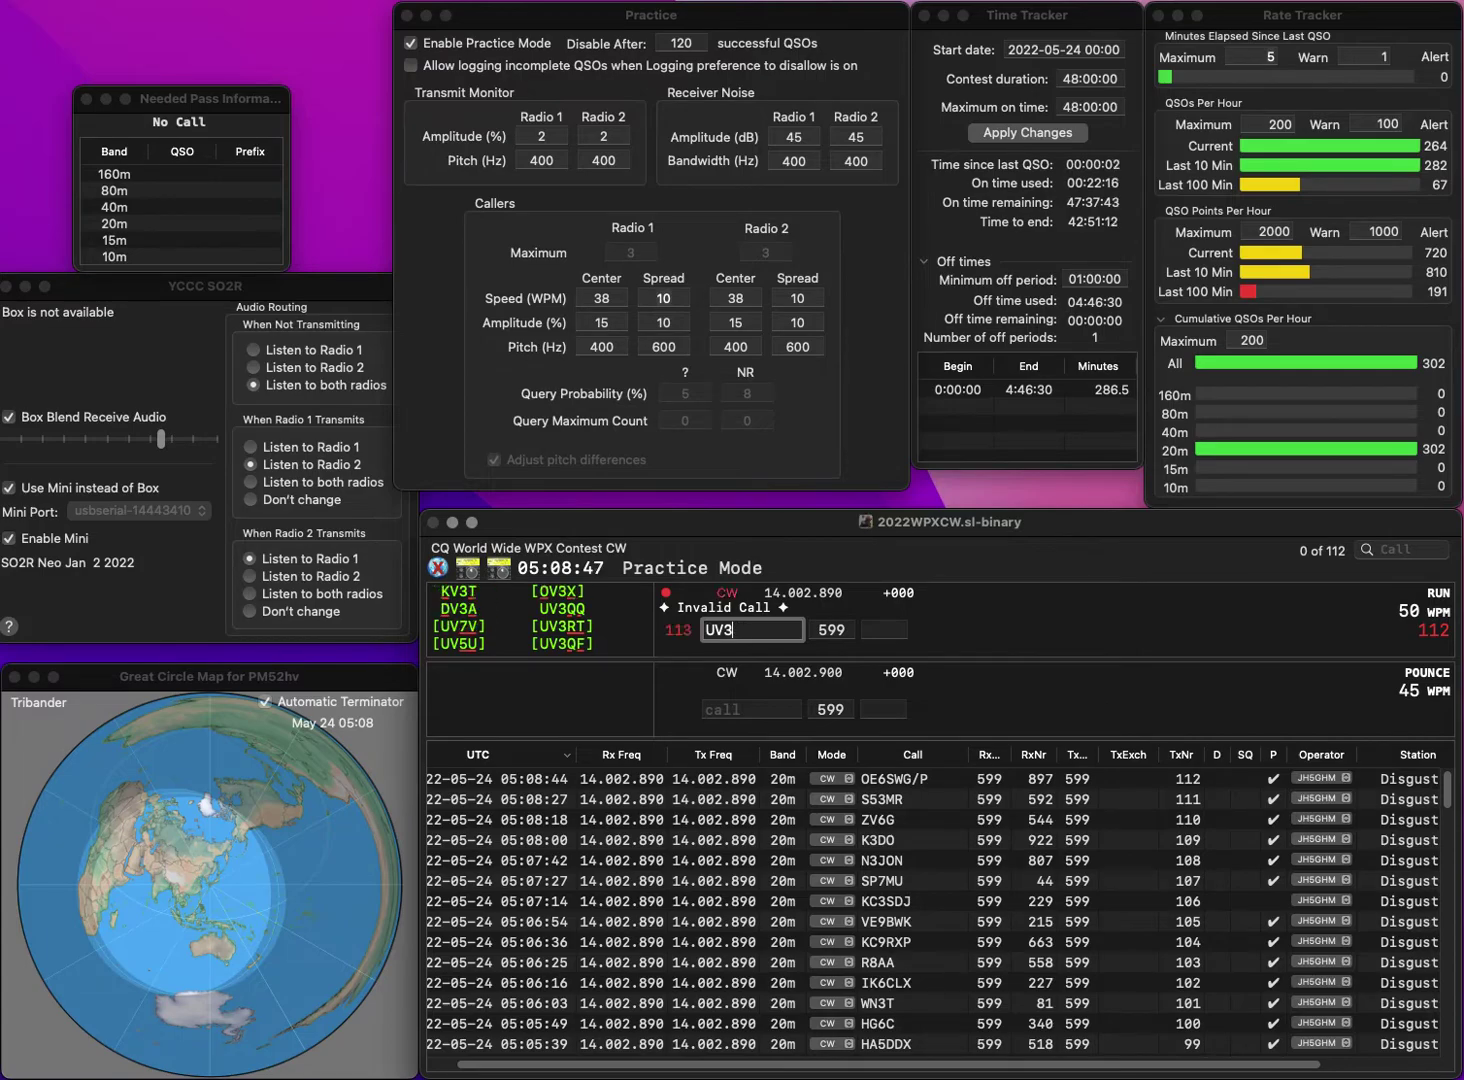
{"action": "type", "text": "QQ"}
{"action": "key", "text": "space"}
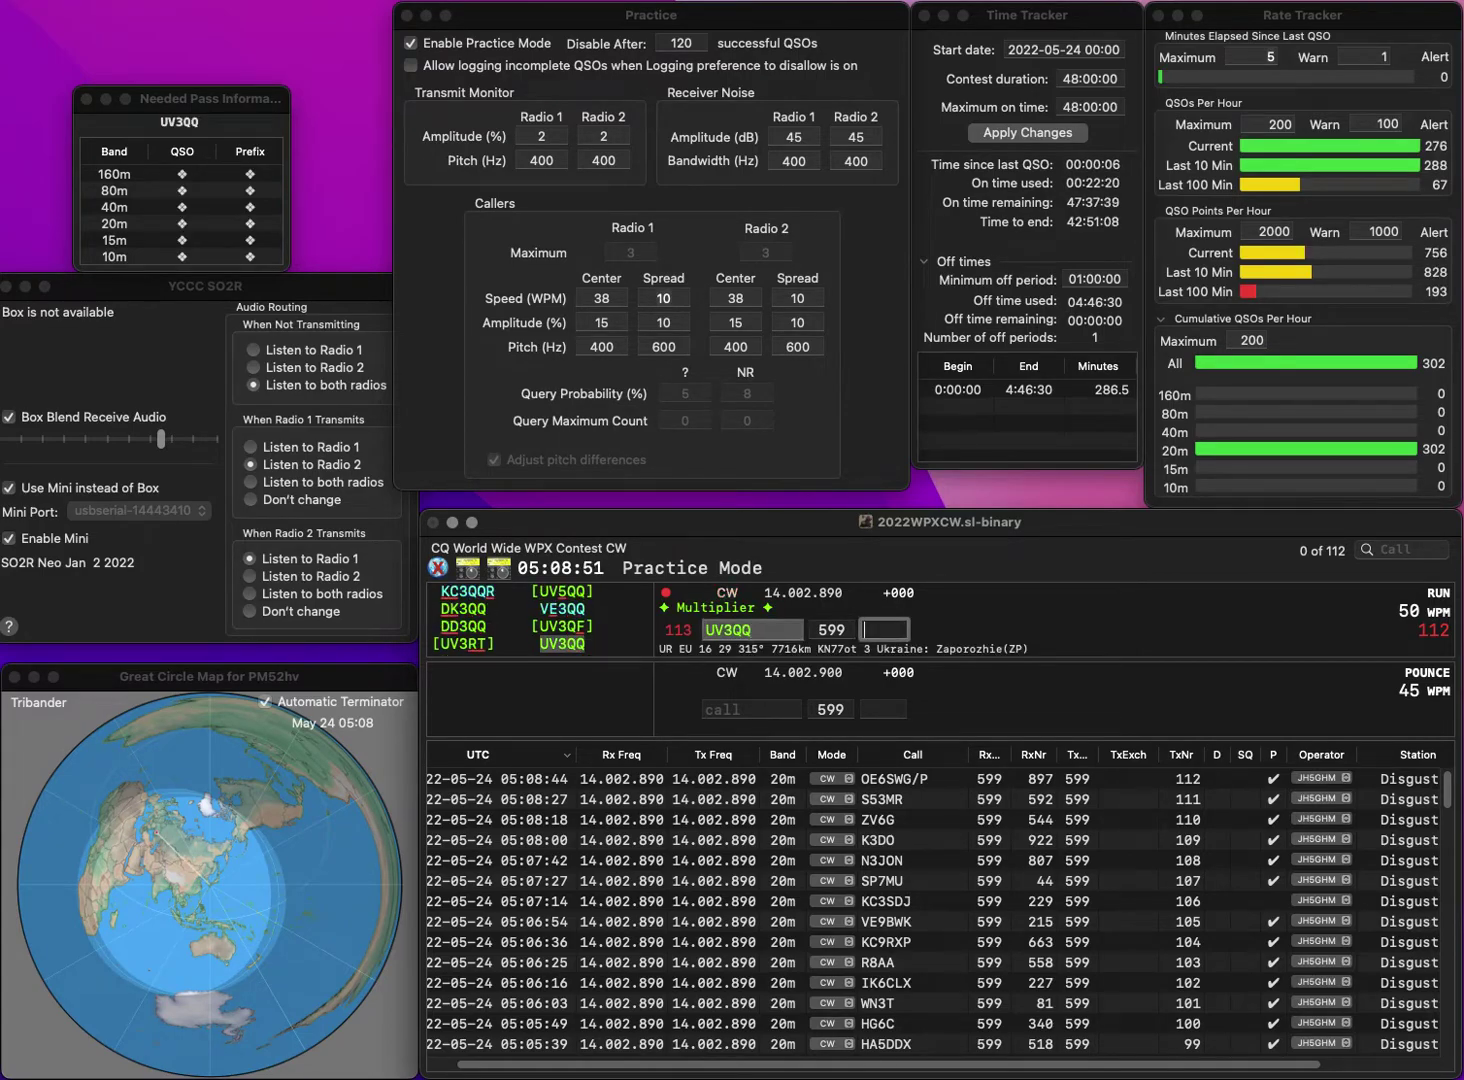
{"action": "key", "text": "shift+Tab"}
{"action": "type", "text": "UV5QQ"}
{"action": "key", "text": "Tab"}
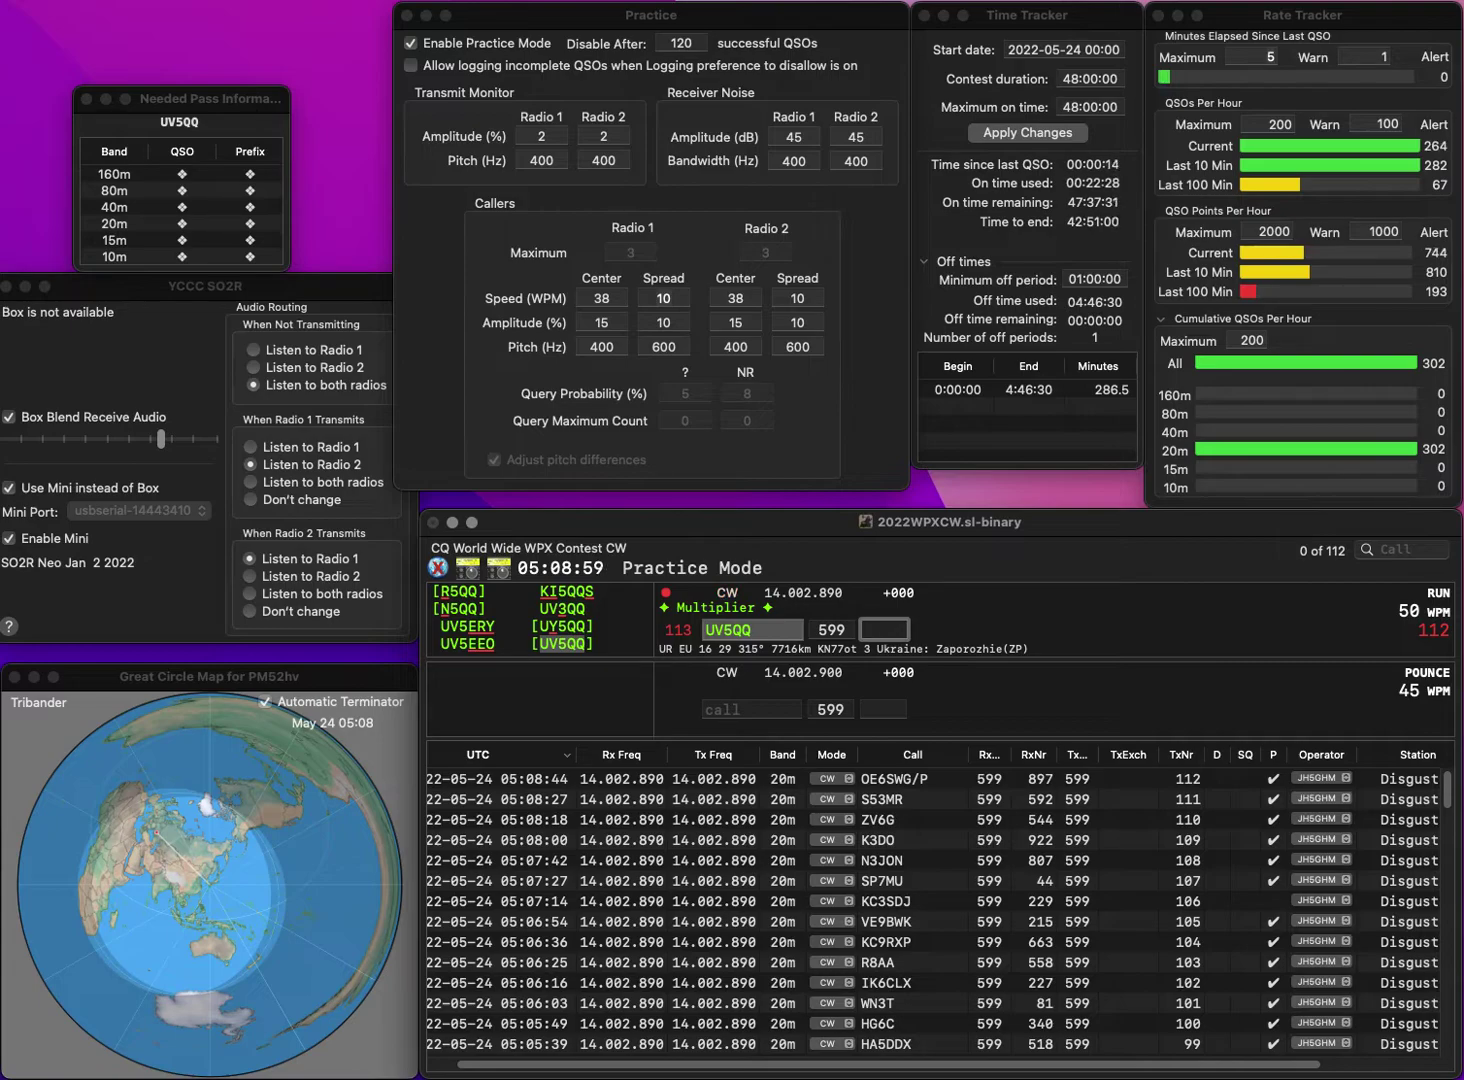
{"action": "type", "text": "227"}
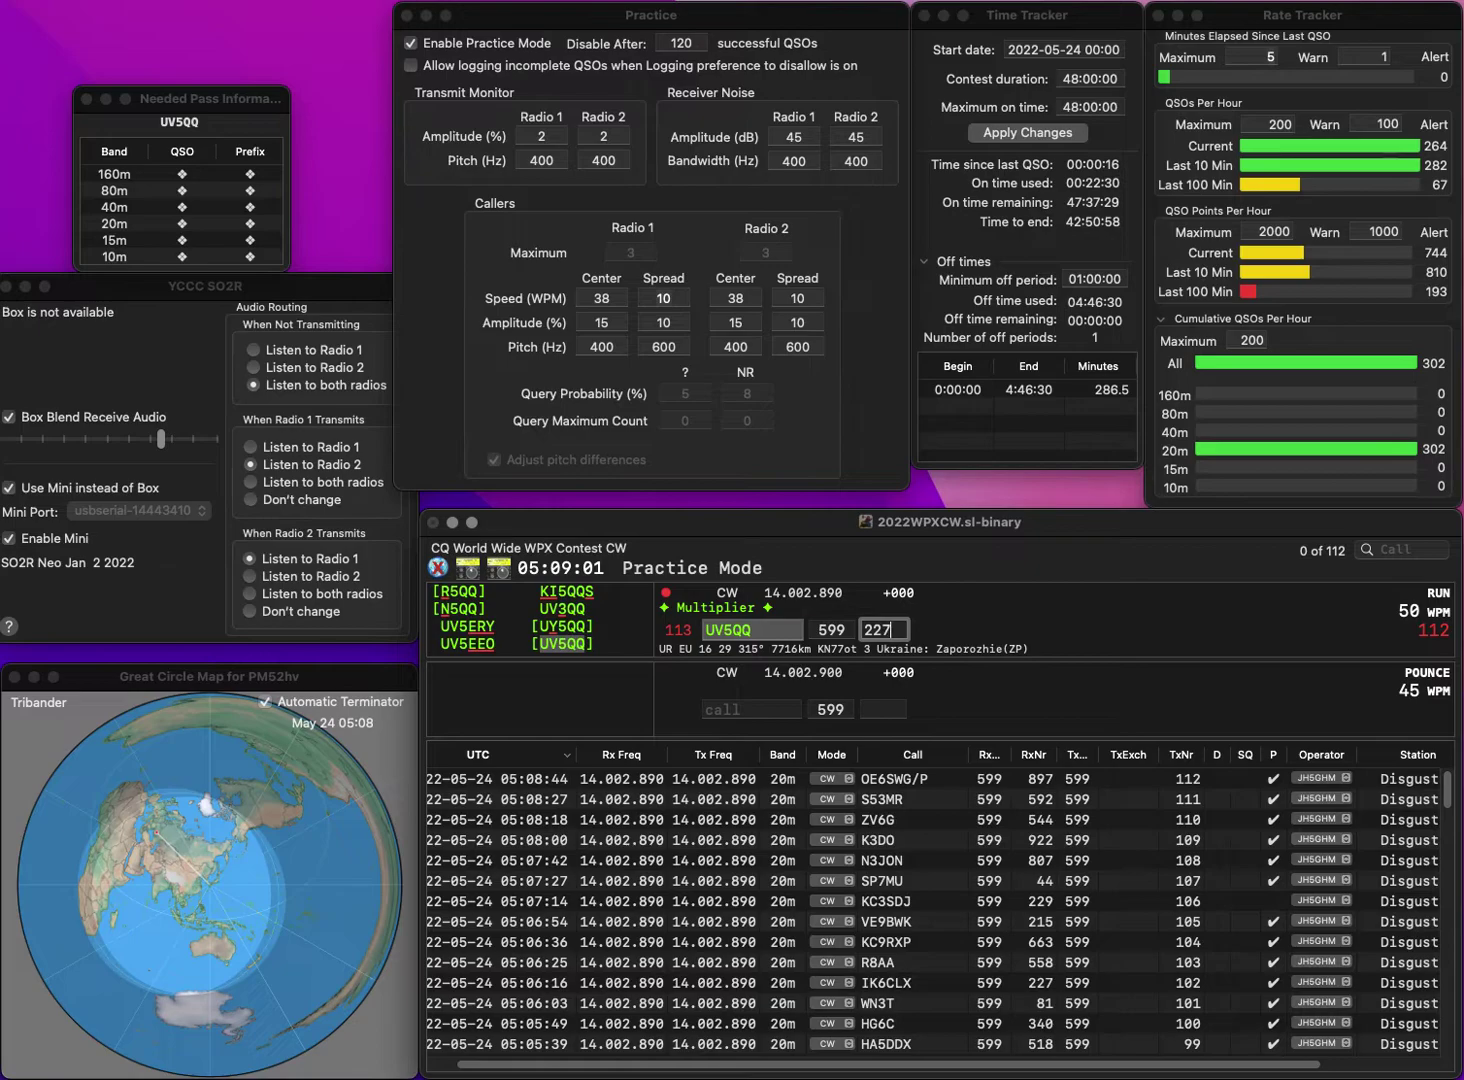
{"action": "key", "text": "Return"}
{"action": "type", "text": "EI8JE"}
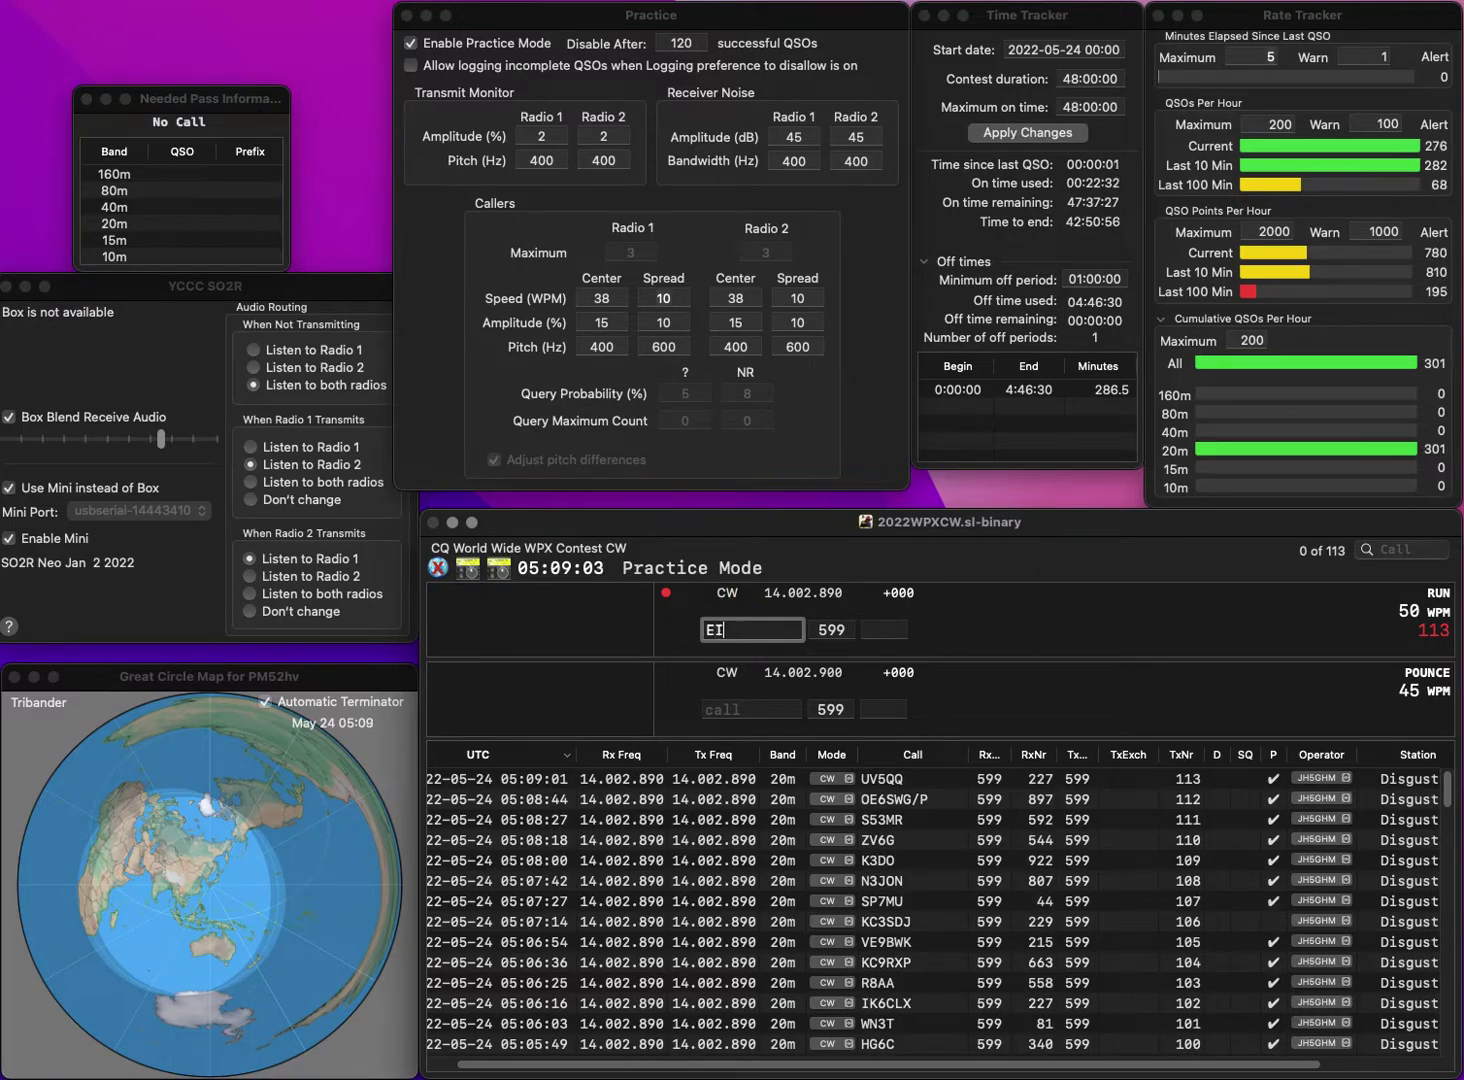
{"action": "key", "text": "space"}
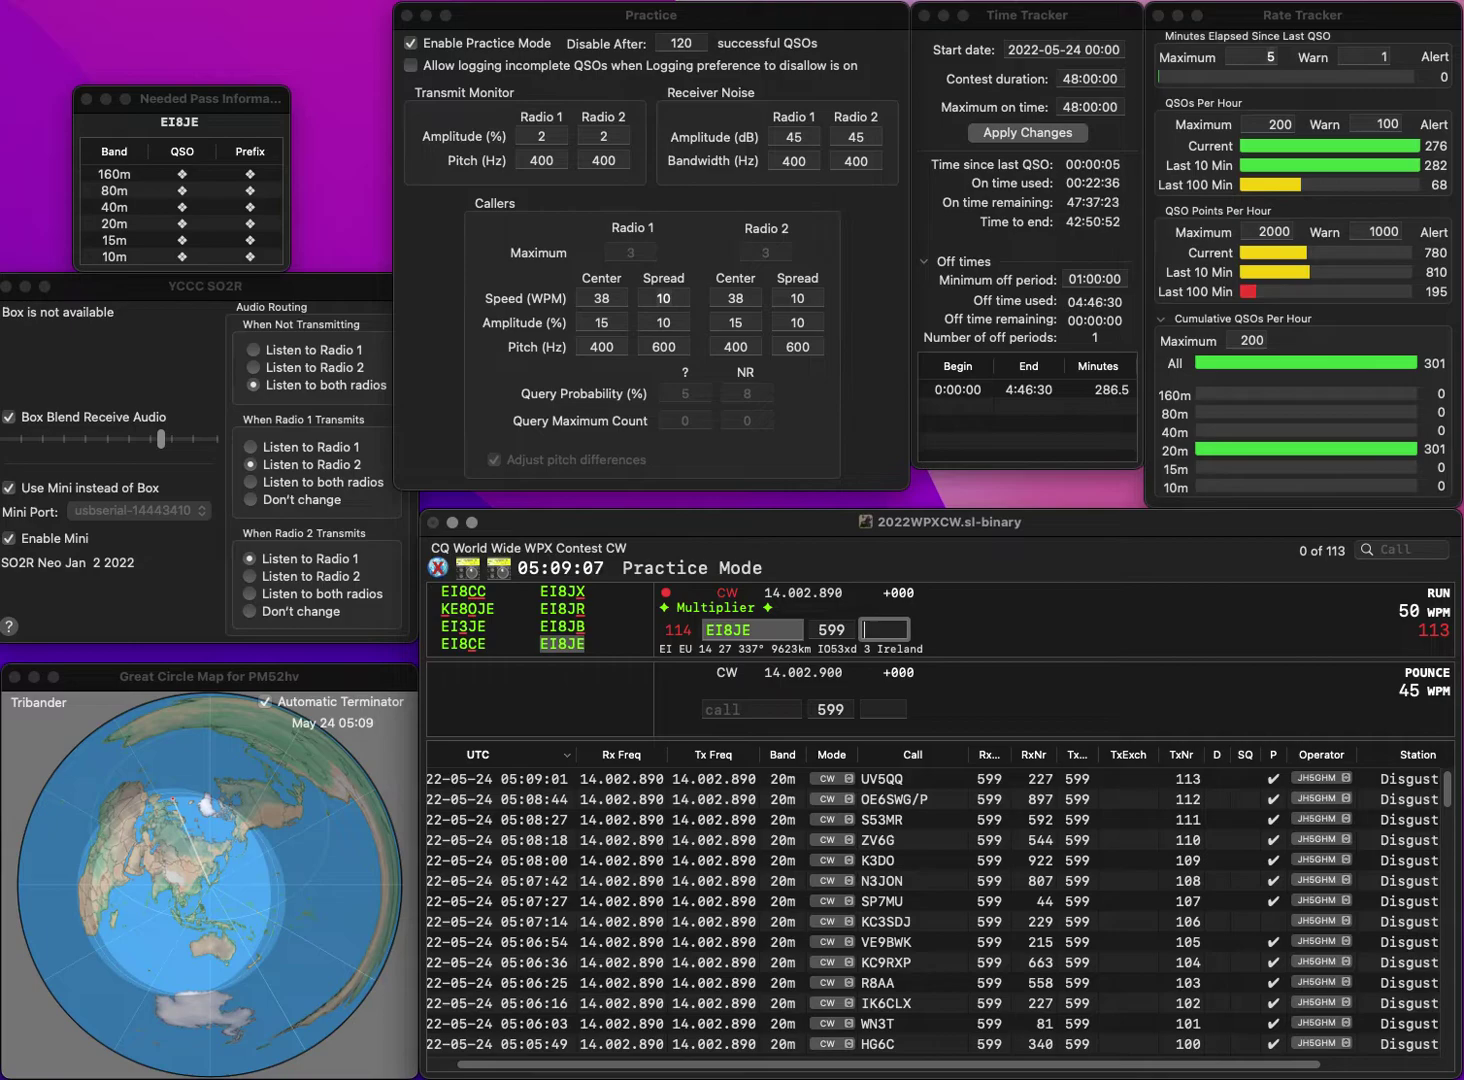
{"action": "type", "text": "296"}
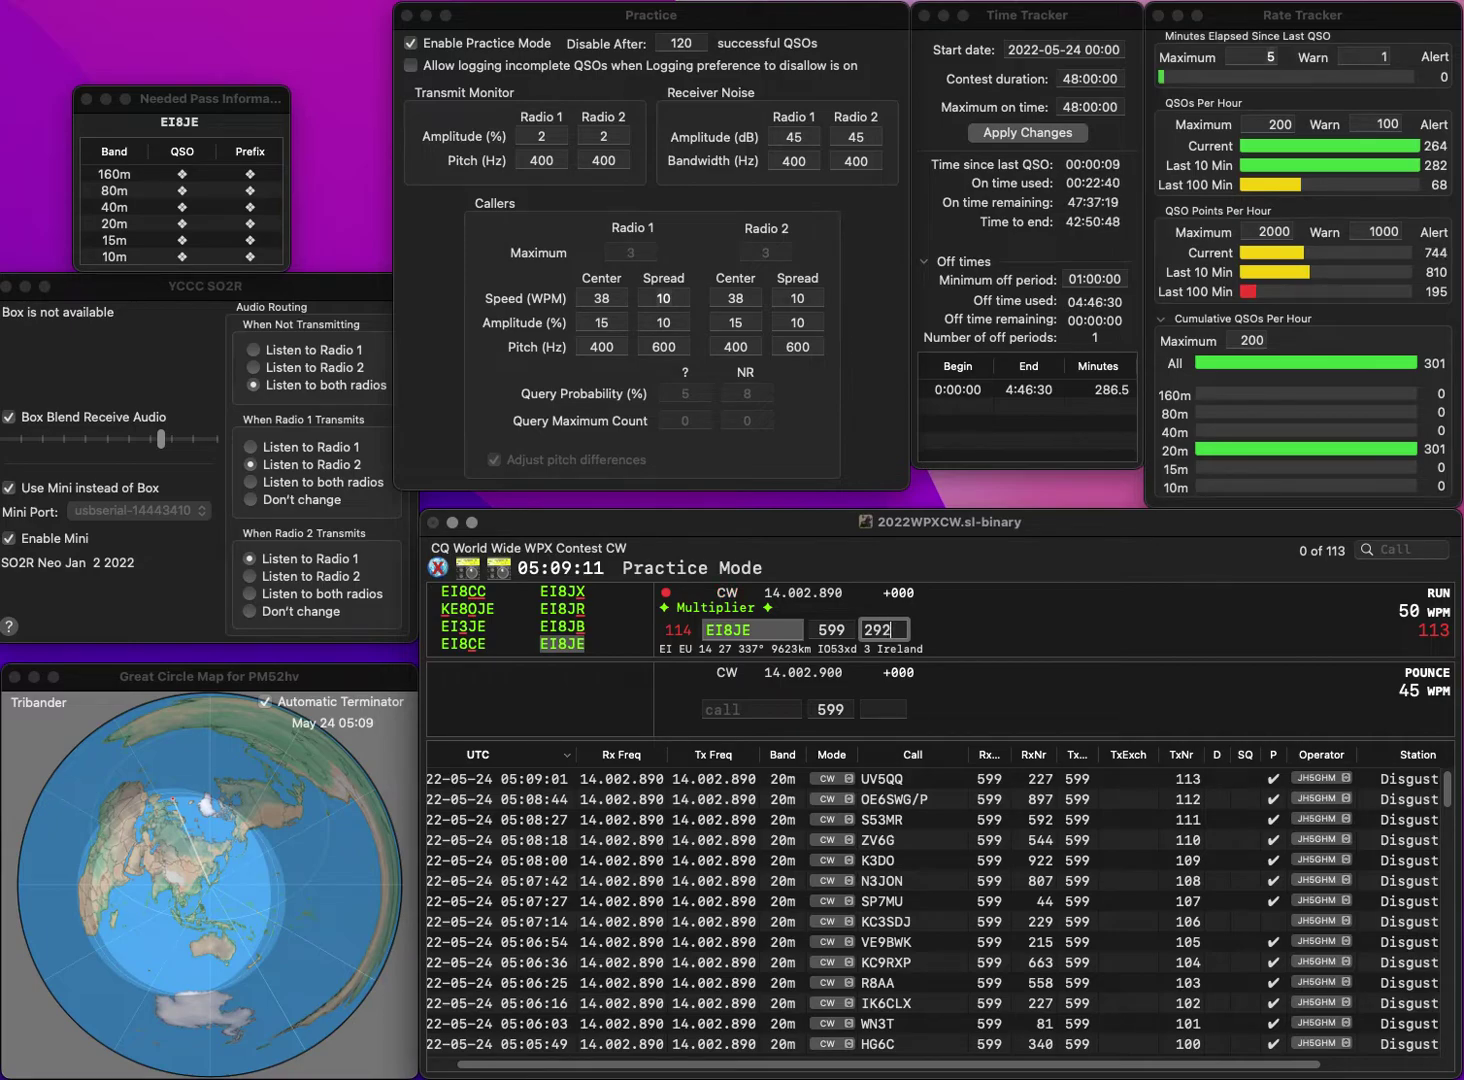
{"action": "key", "text": "Return"}
- Correct the partial copy 0IXS to IK0IXI and log the contact on the run radio with received number 688
{"action": "type", "text": "W"}
{"action": "key", "text": "BackSpace"}
{"action": "type", "text": "0IXS"}
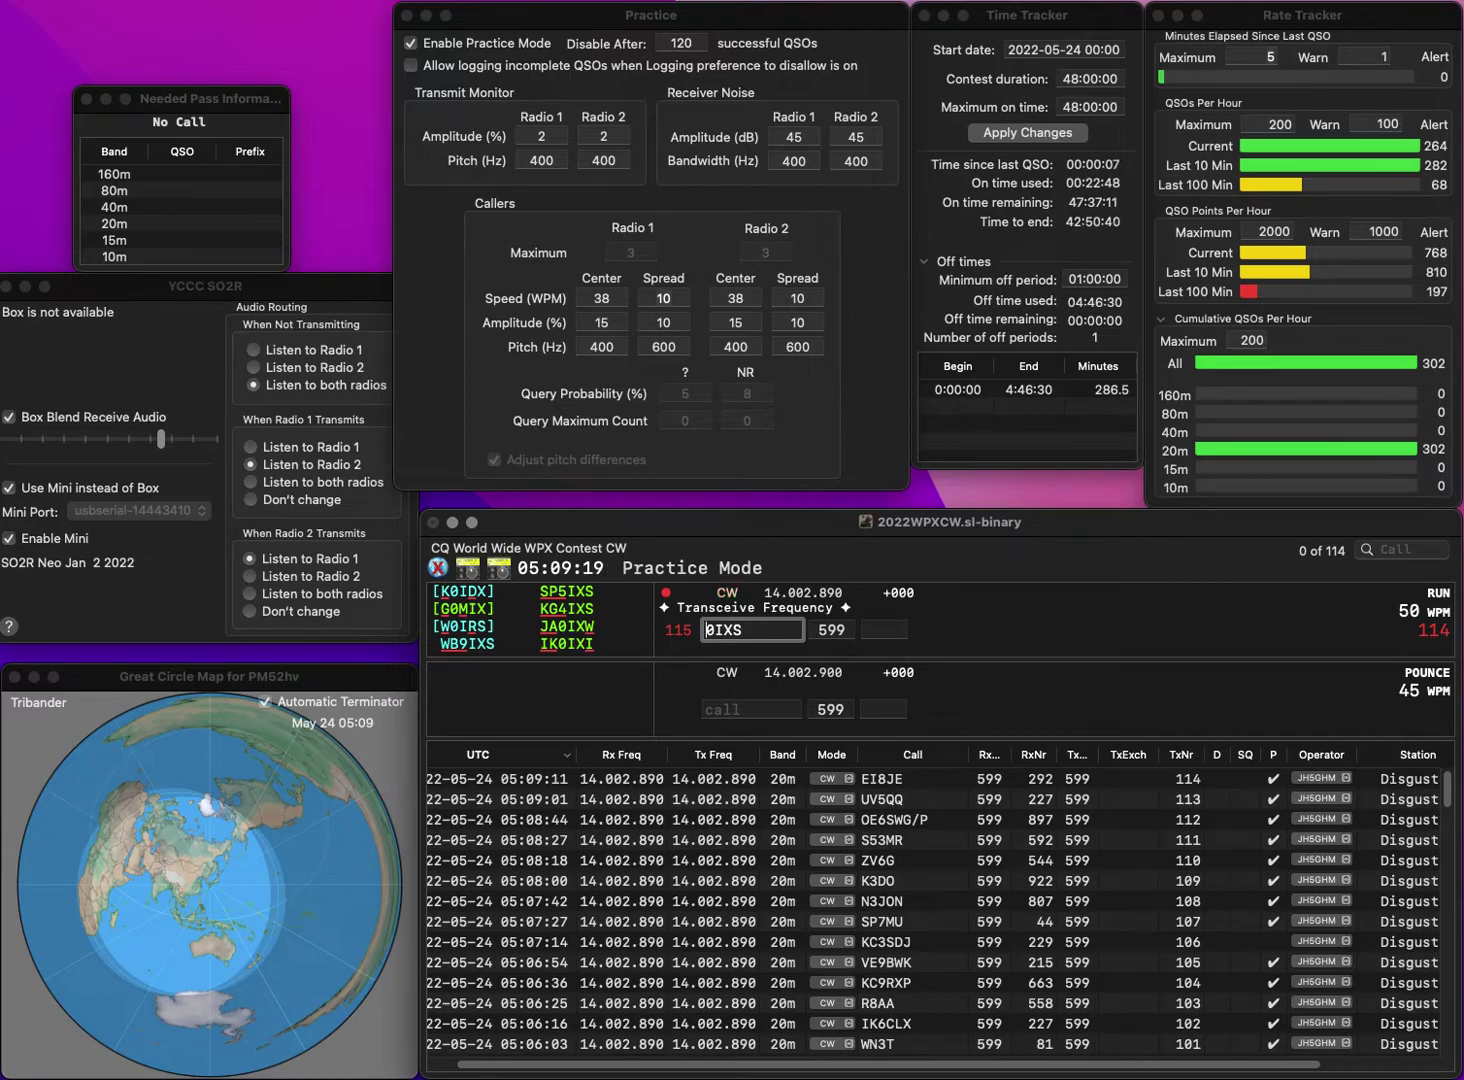
{"action": "key", "text": "Home"}
{"action": "type", "text": "IK"}
{"action": "key", "text": "BackSpace"}
{"action": "type", "text": "I"}
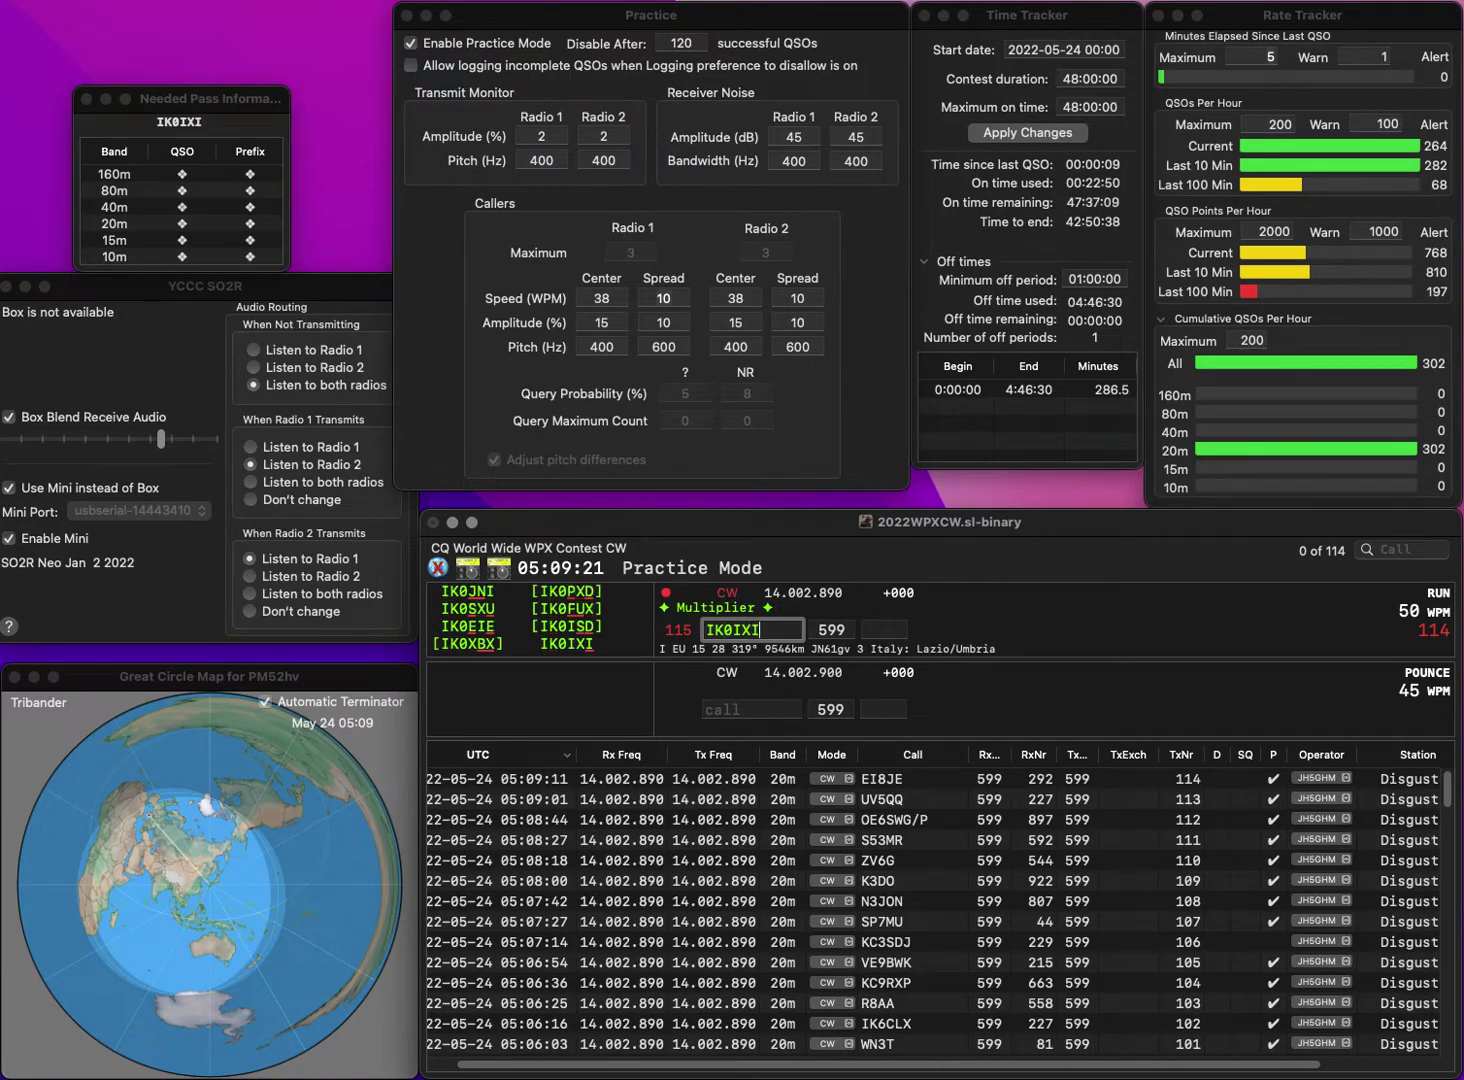
{"action": "key", "text": "Return"}
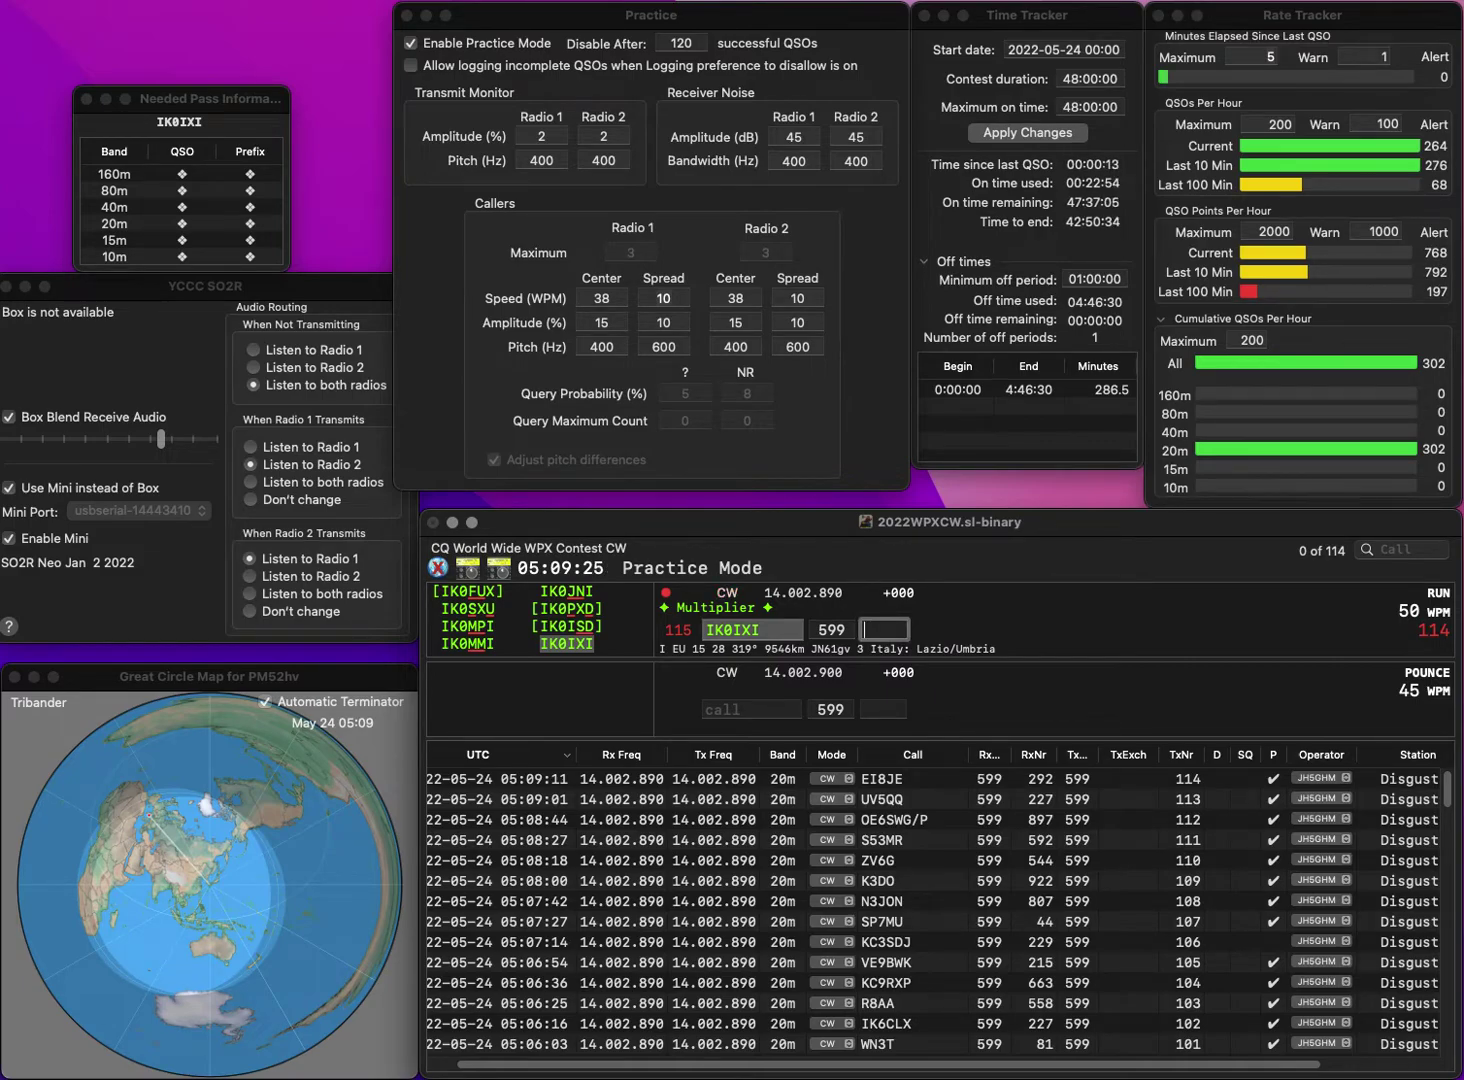
{"action": "type", "text": "688"}
{"action": "key", "text": "Return"}
{"action": "type", "text": "WA1BD"}
{"action": "key", "text": "Return"}
{"action": "key", "text": "Home"}
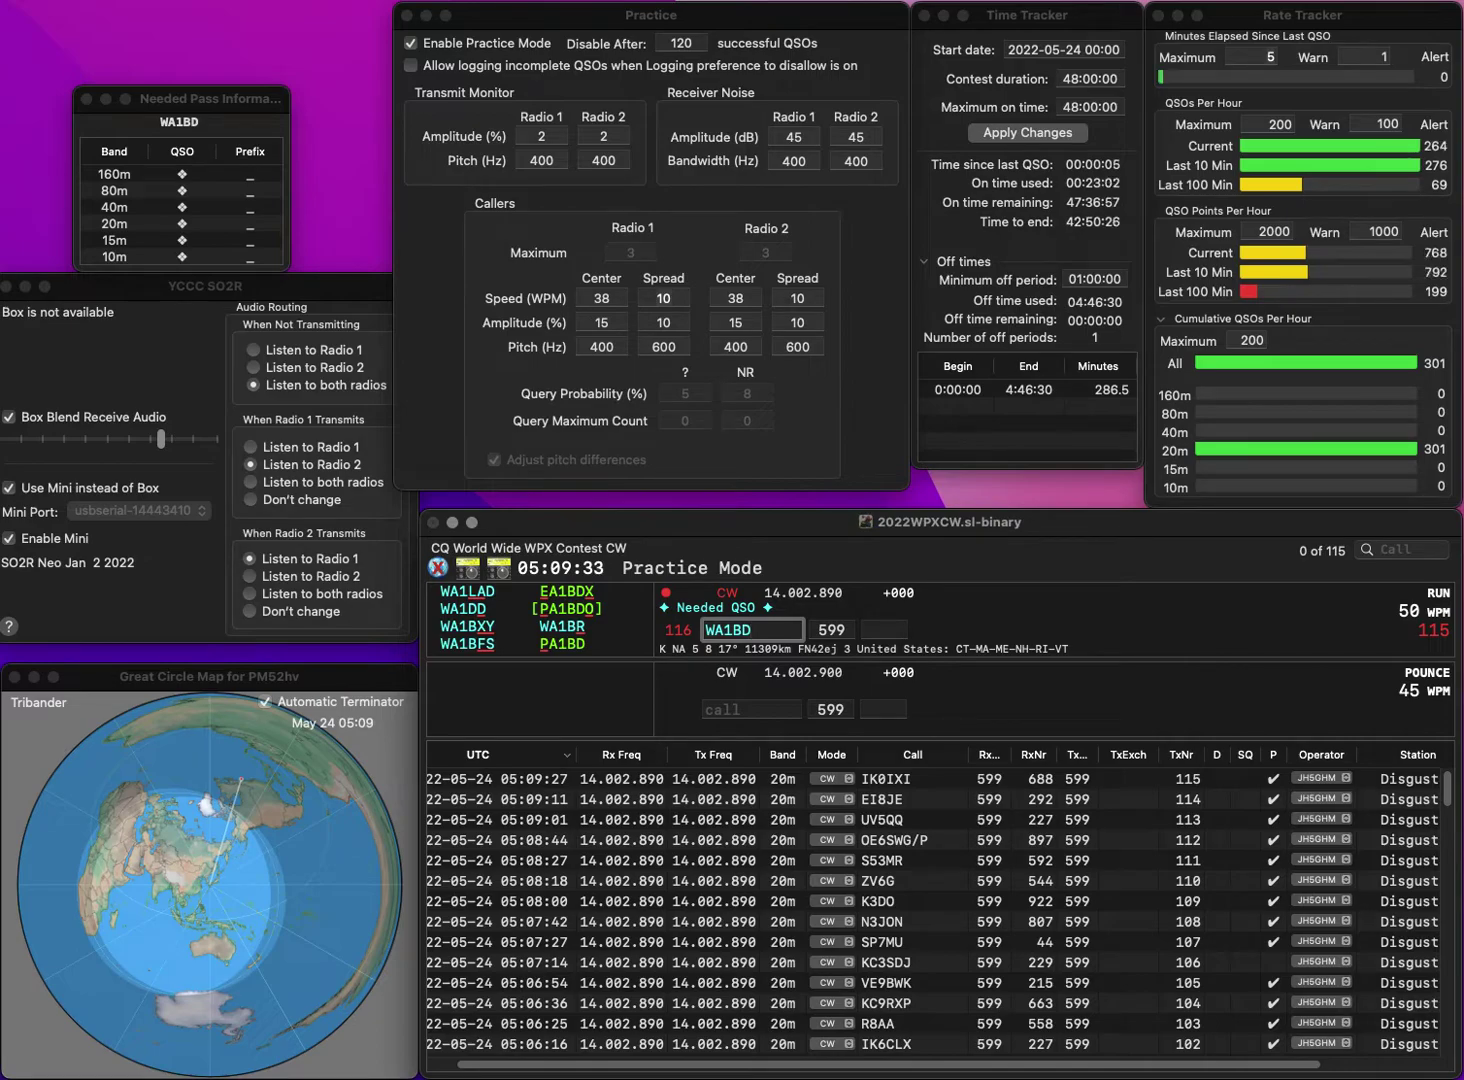
{"action": "key", "text": "Delete"}
{"action": "type", "text": "P"}
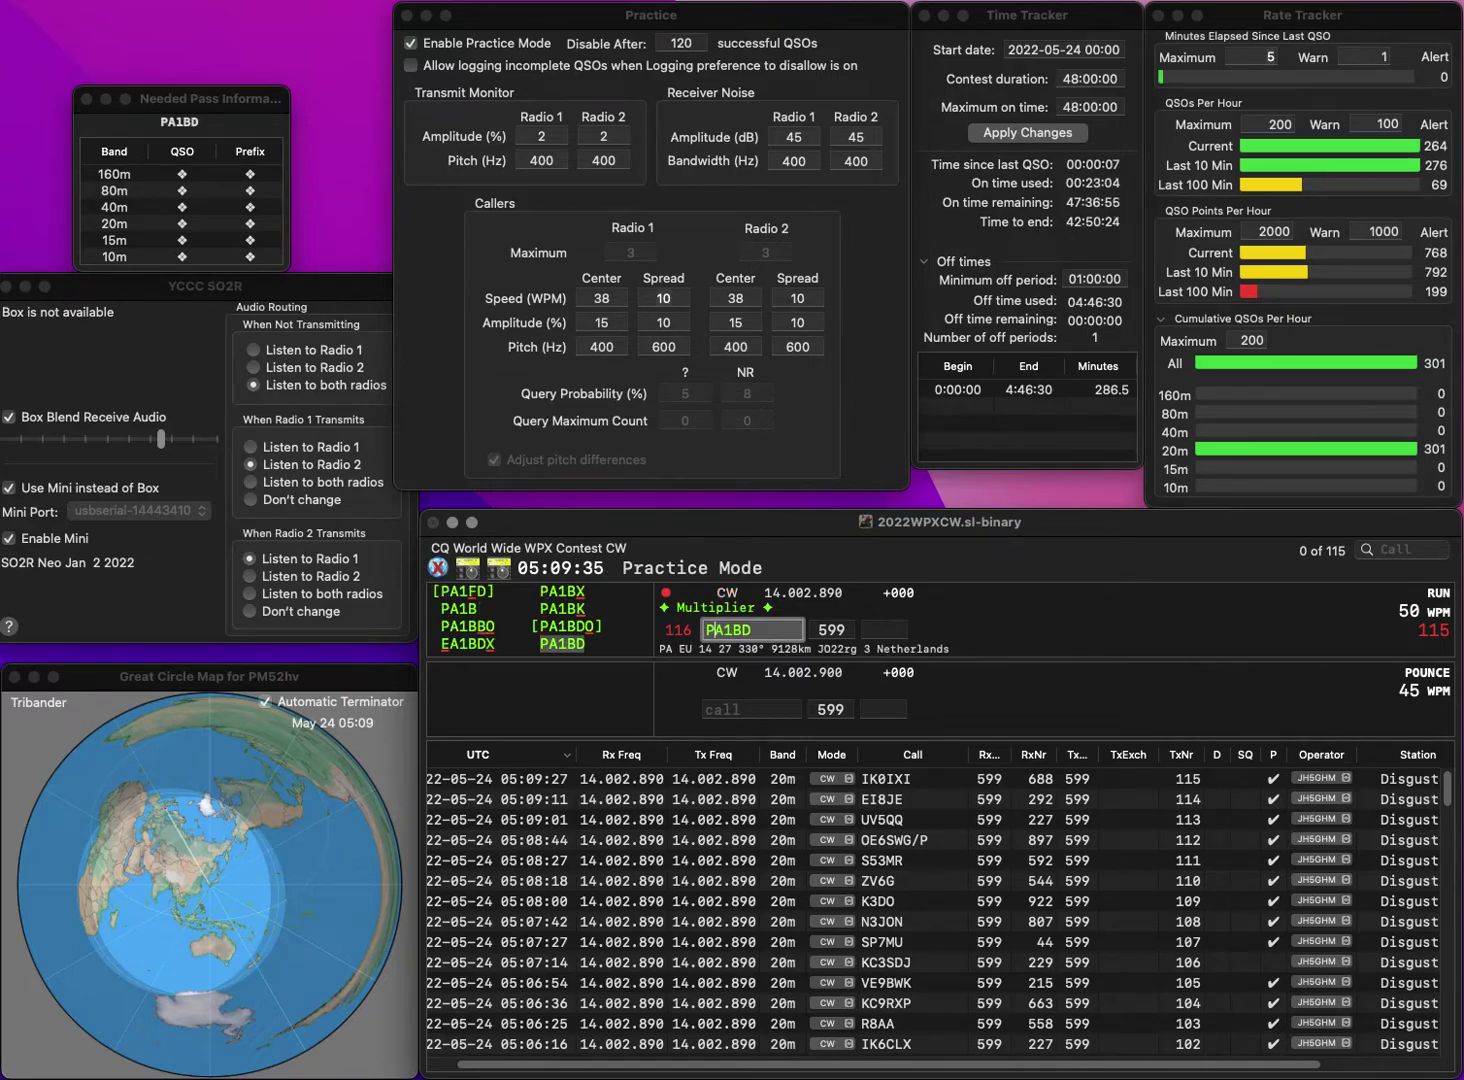
{"action": "key", "text": "BackSpace"}
{"action": "type", "text": "W"}
{"action": "key", "text": "End"}
{"action": "key", "text": "BackSpace"}
{"action": "key", "text": "BackSpace"}
{"action": "type", "text": "DD"}
{"action": "key", "text": "Tab"}
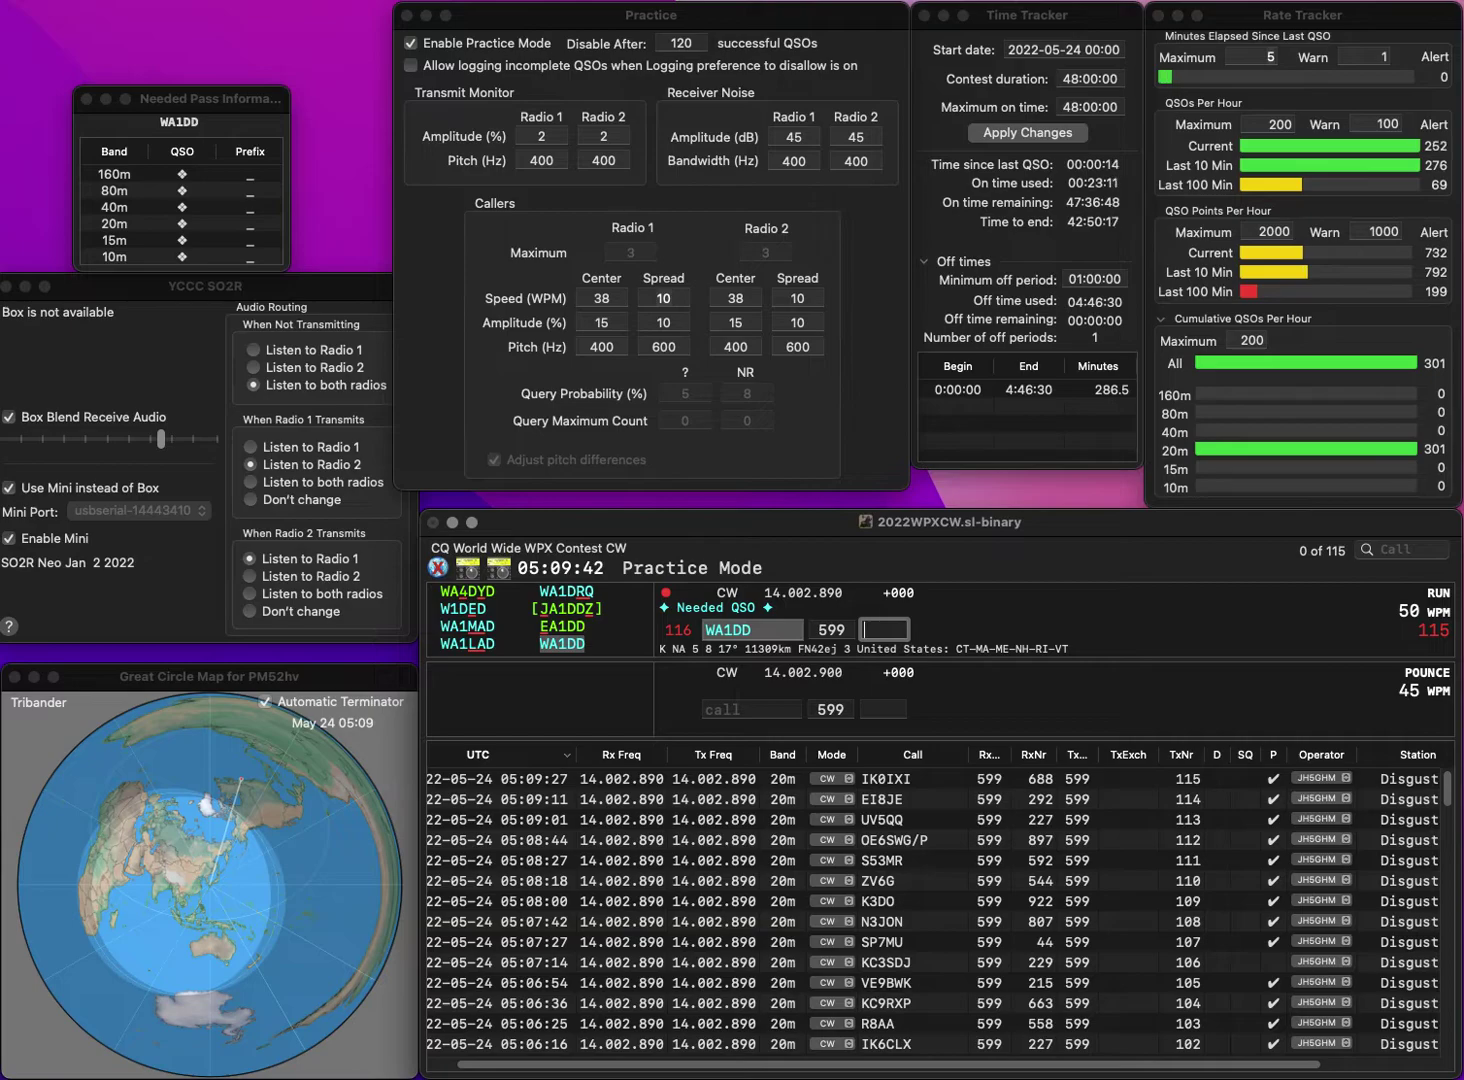
{"action": "type", "text": "91"}
{"action": "key", "text": "Return"}
- Log a contact with UN7FW on the run radio with received number 199
{"action": "type", "text": "UN7FW"}
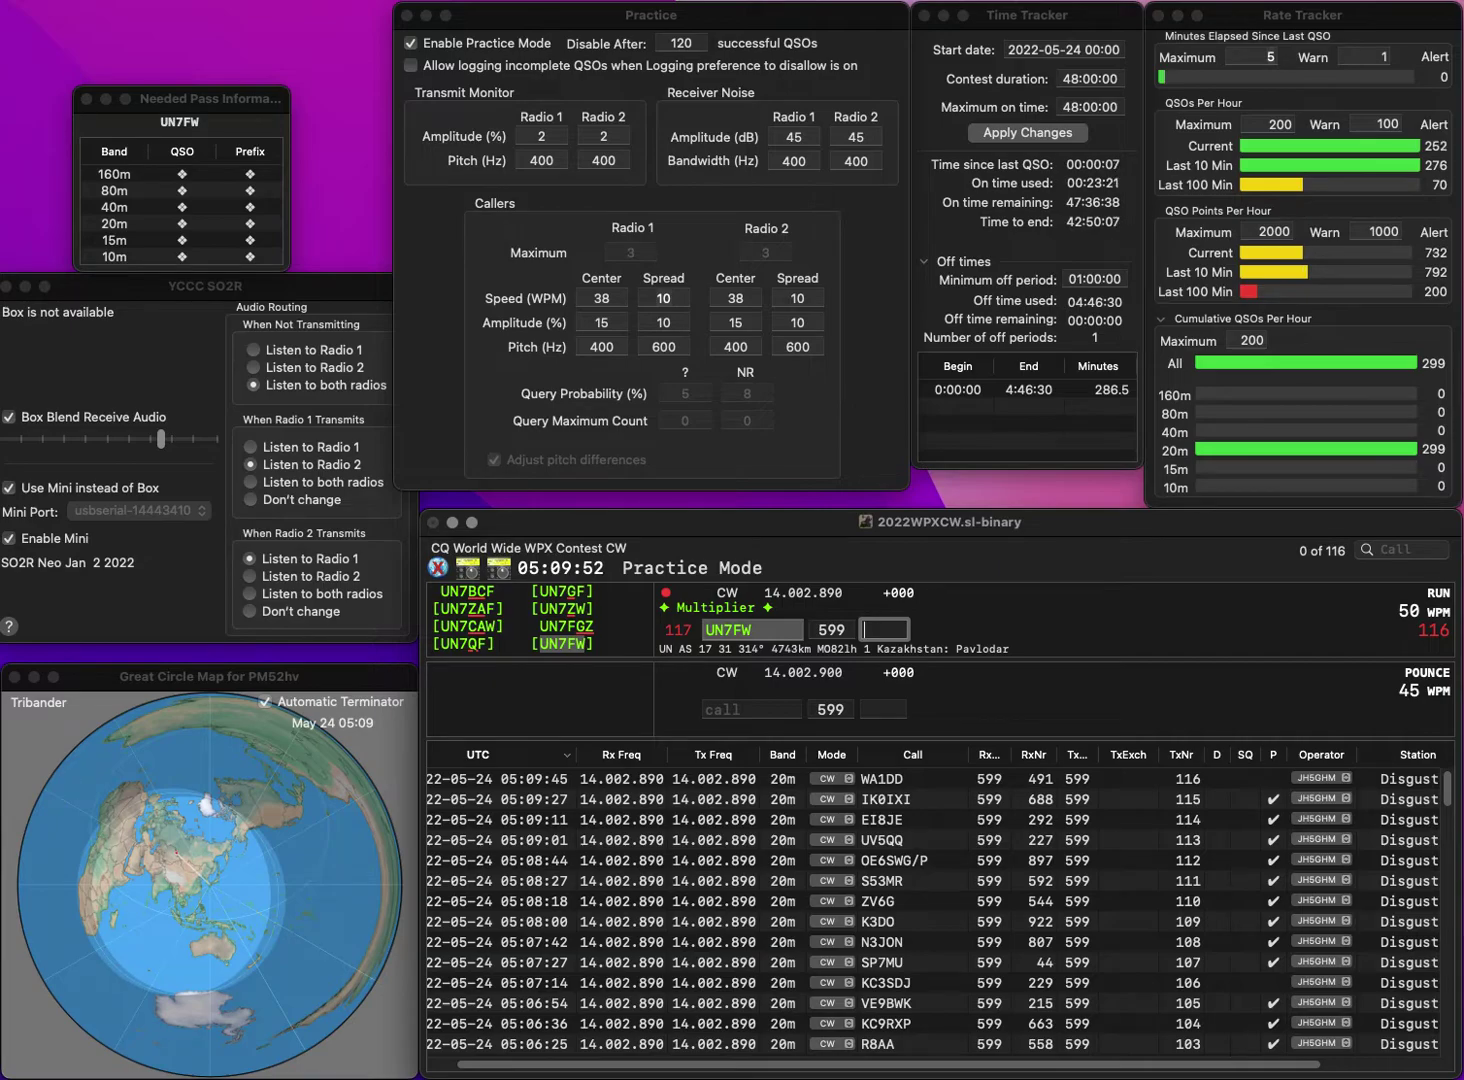
{"action": "type", "text": "199"}
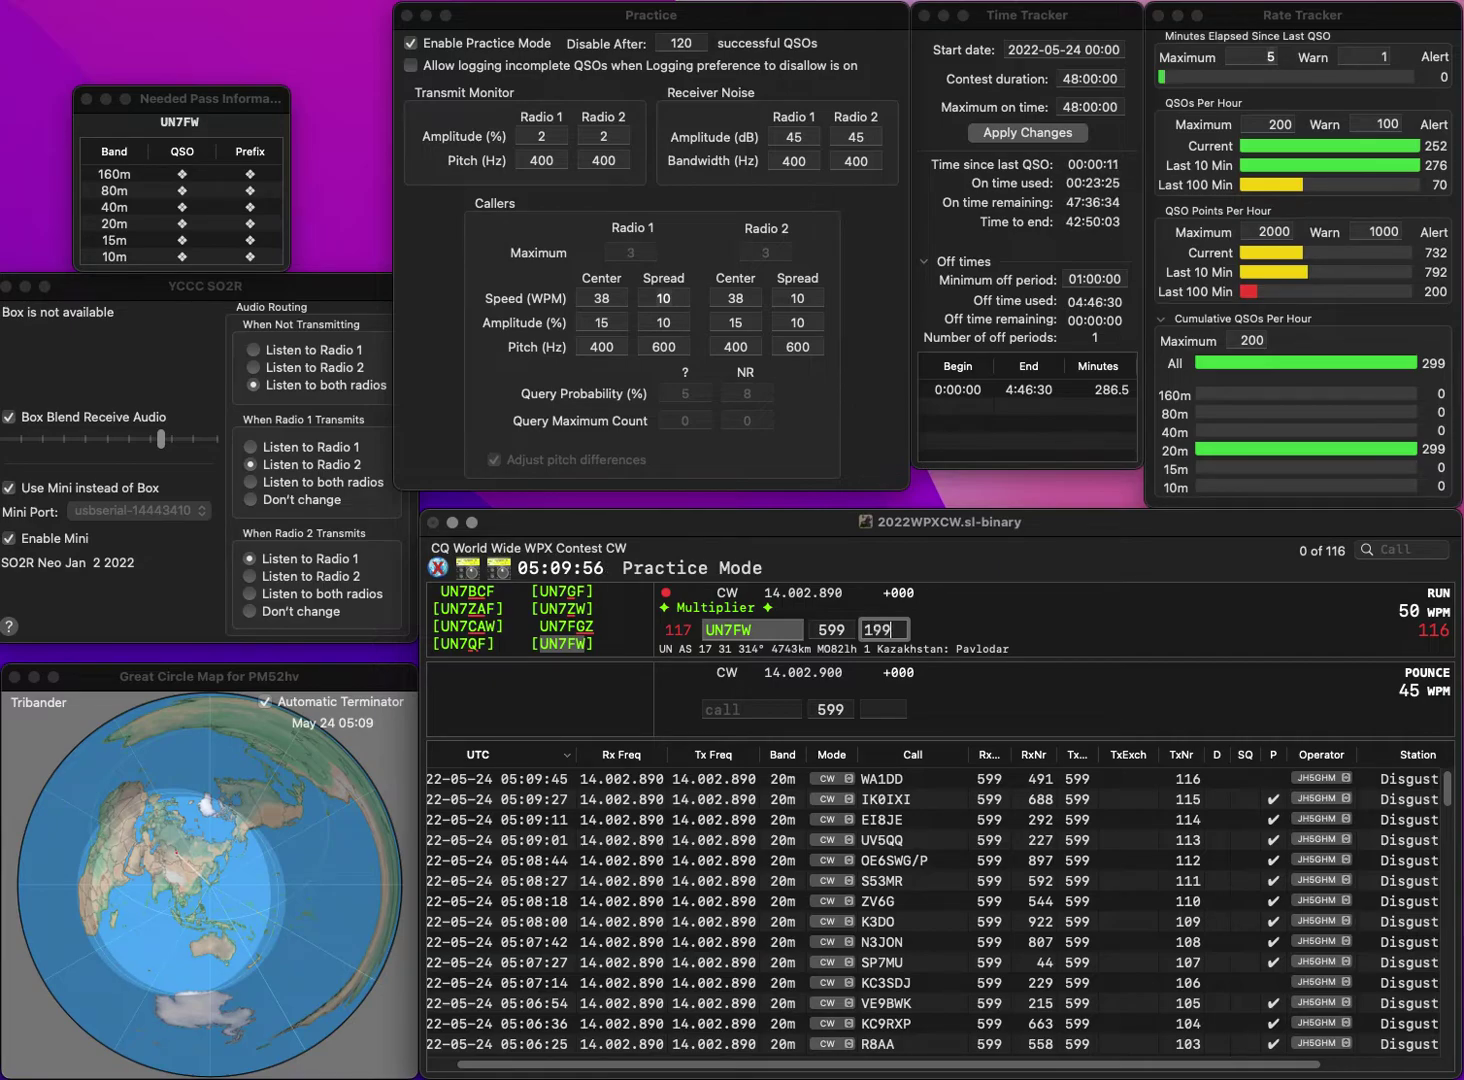
{"action": "key", "text": "Return"}
{"action": "type", "text": "EA"}
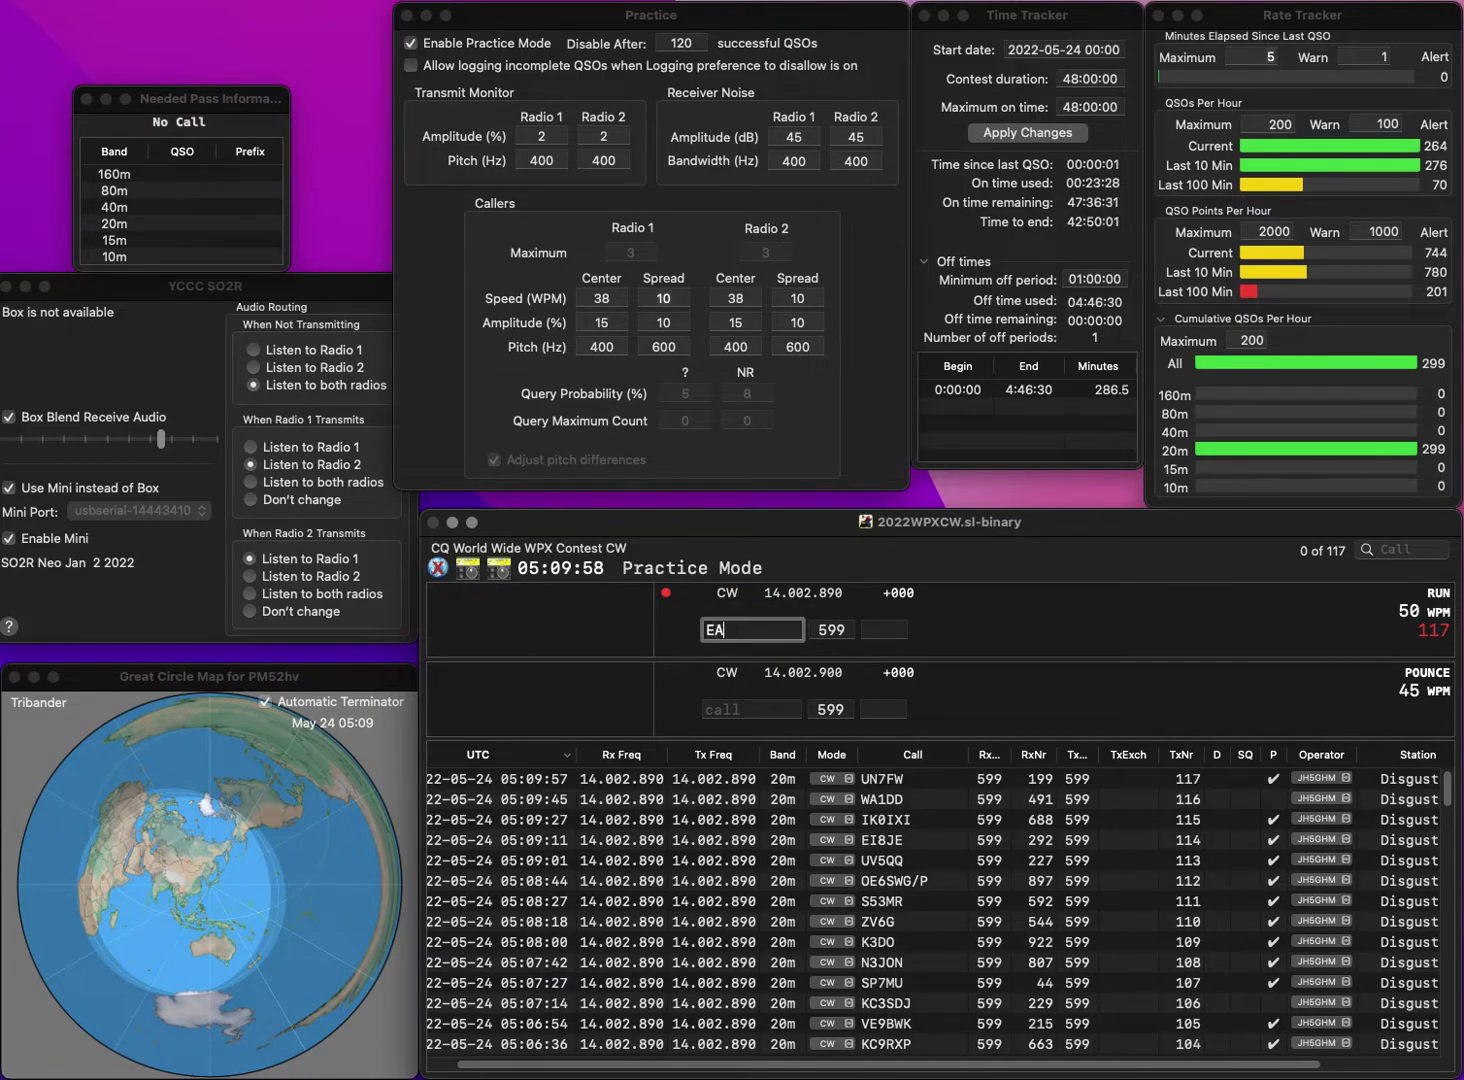
{"action": "type", "text": "3AVV"}
{"action": "key", "text": "Return"}
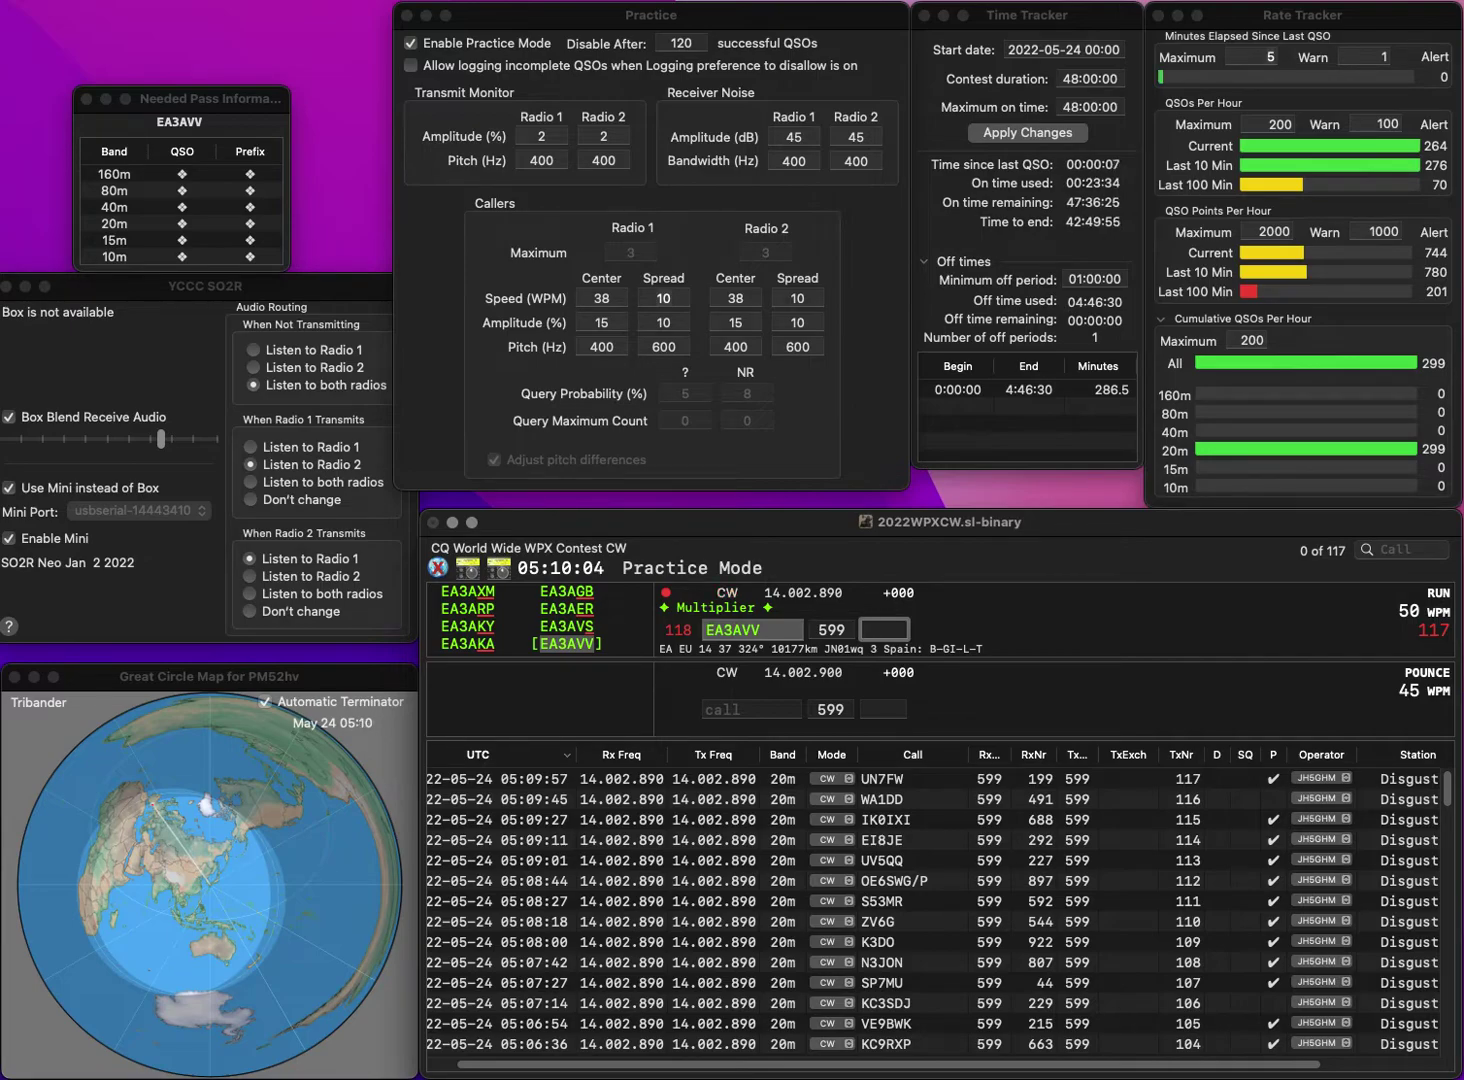
{"action": "type", "text": "55"}
{"action": "key", "text": "Return"}
{"action": "type", "text": "I"}
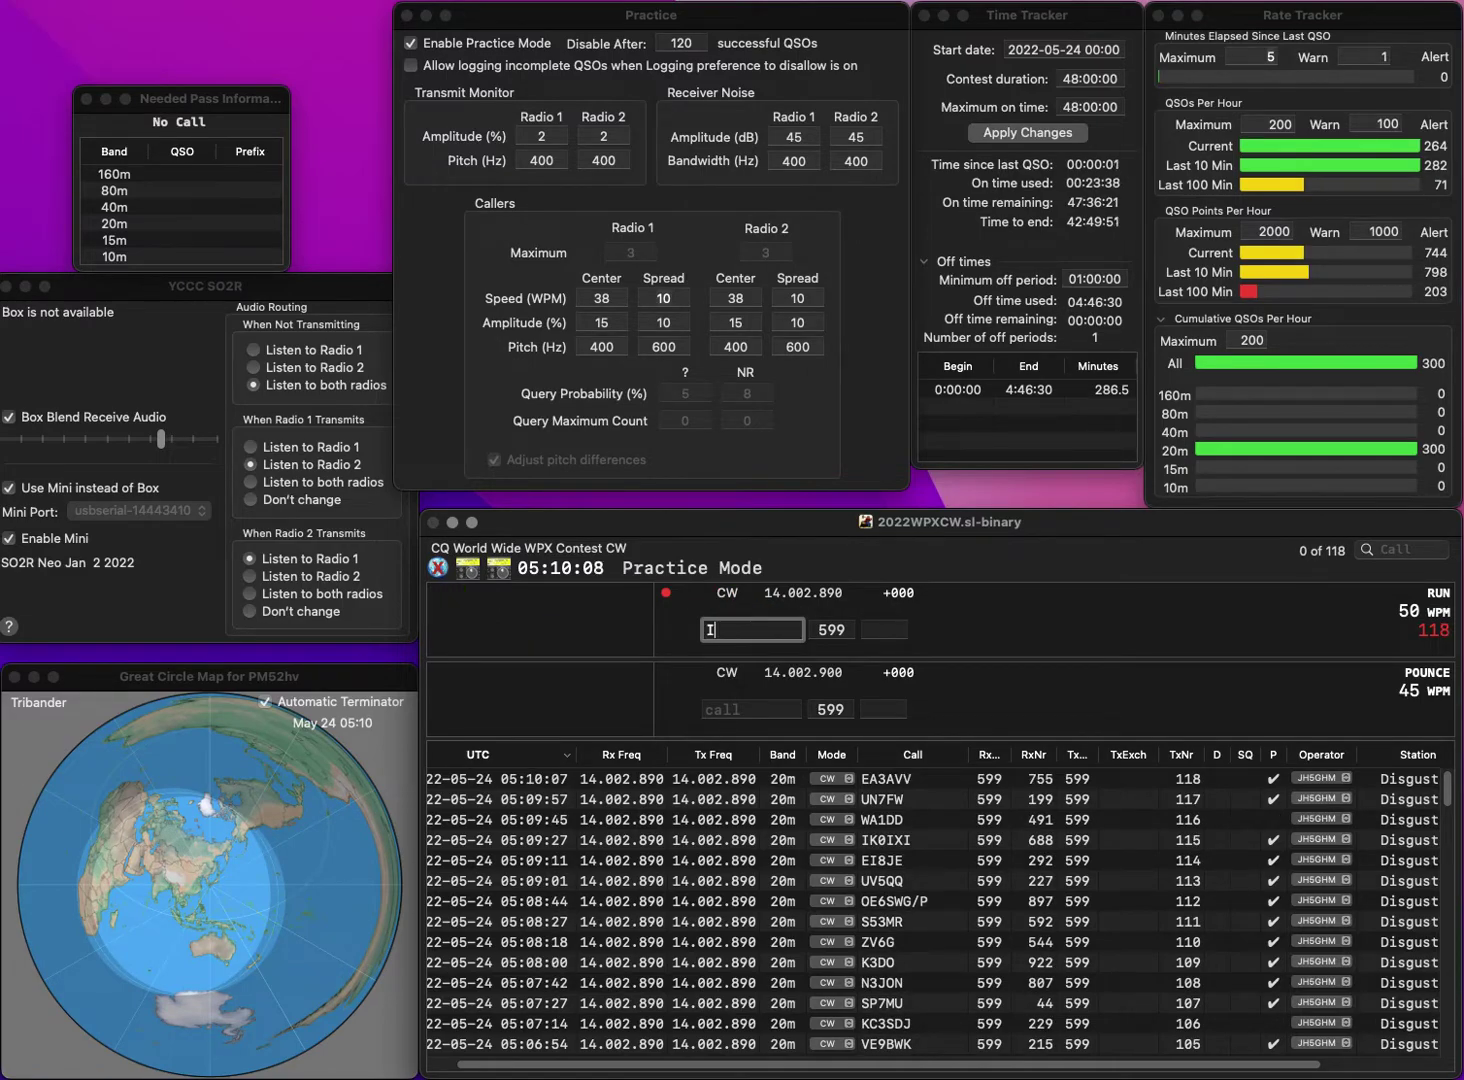
{"action": "type", "text": "Z2ZOZ"}
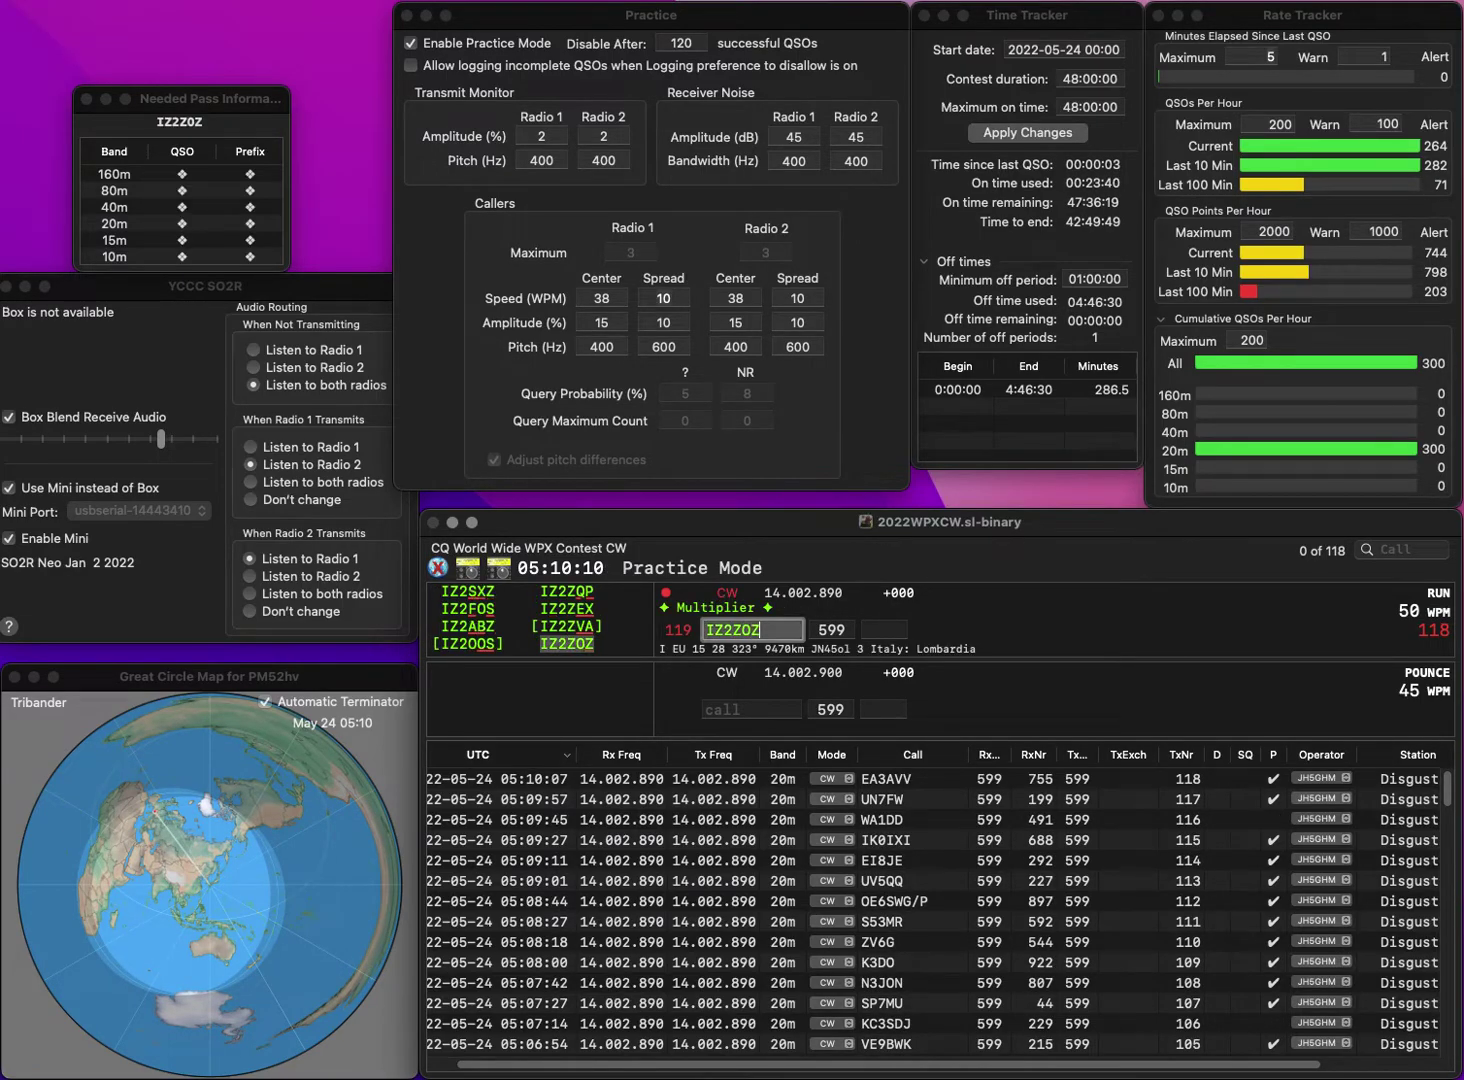
{"action": "key", "text": "Return"}
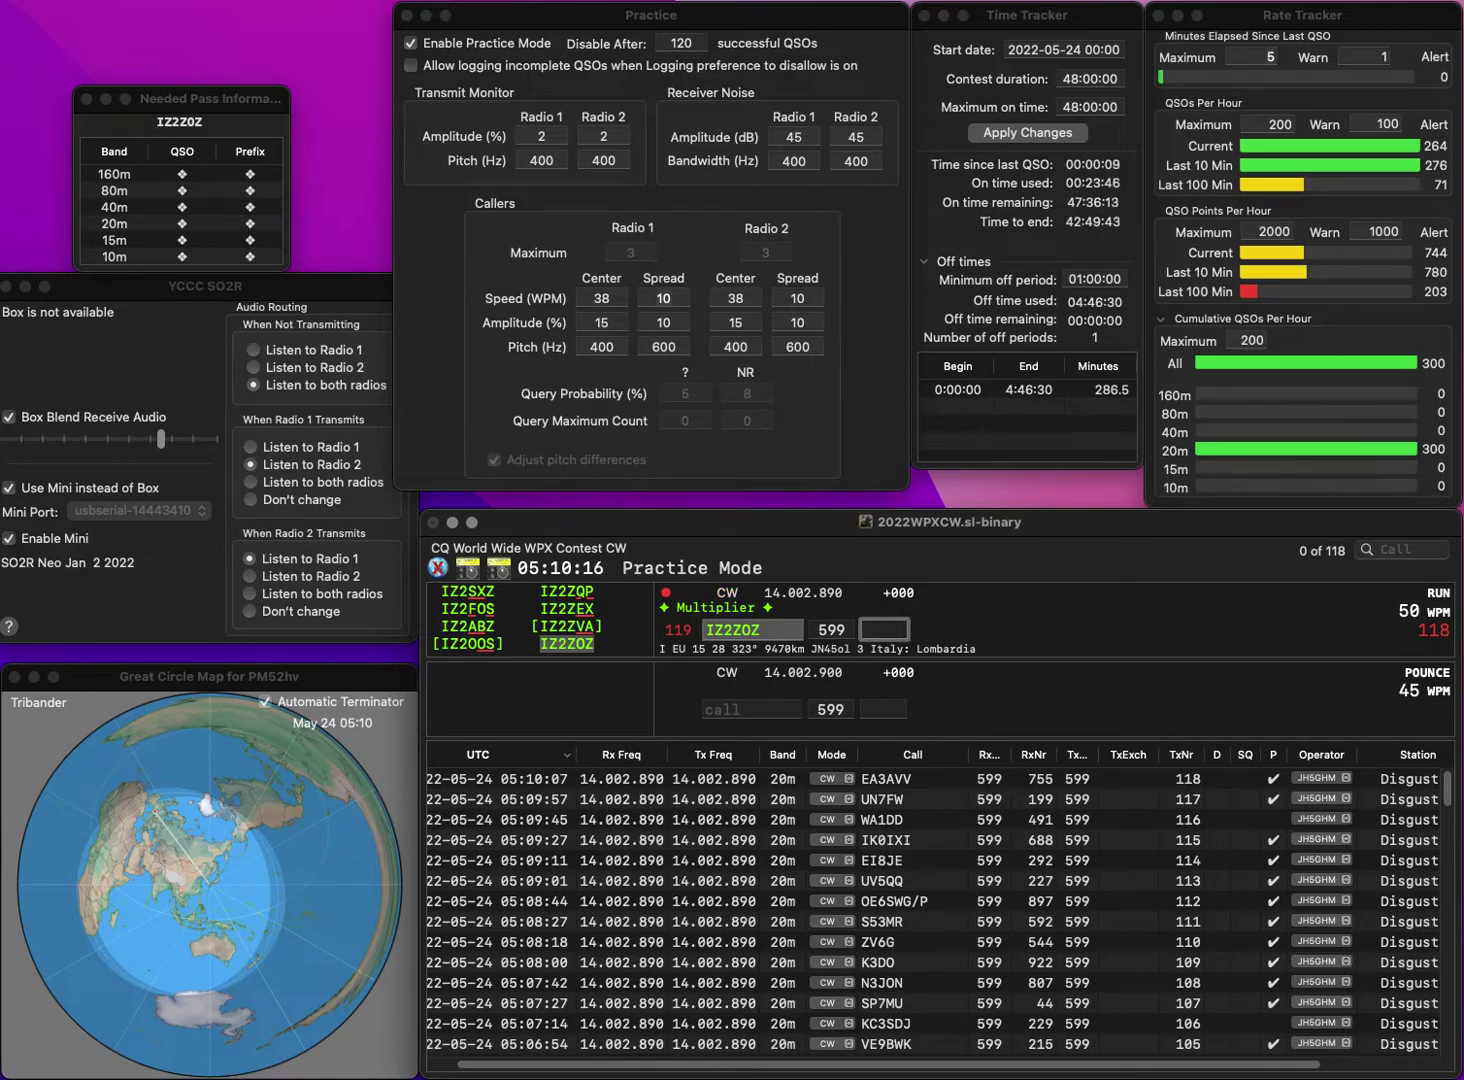
{"action": "type", "text": "414"}
{"action": "key", "text": "Return"}
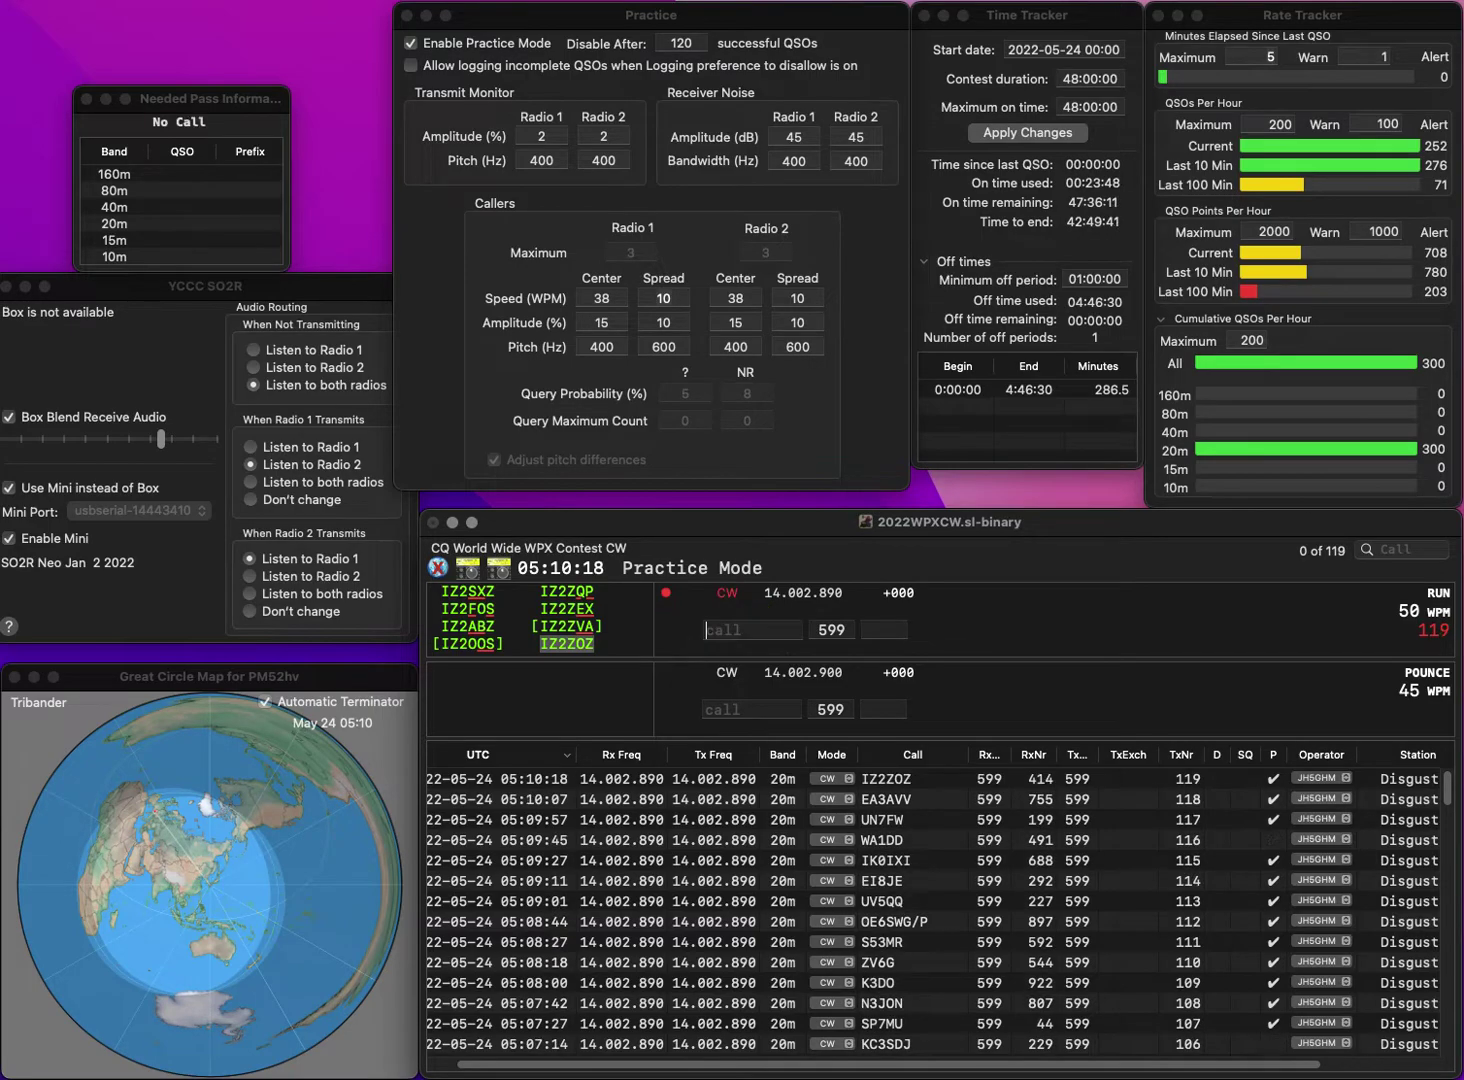
{"action": "type", "text": "N7"}
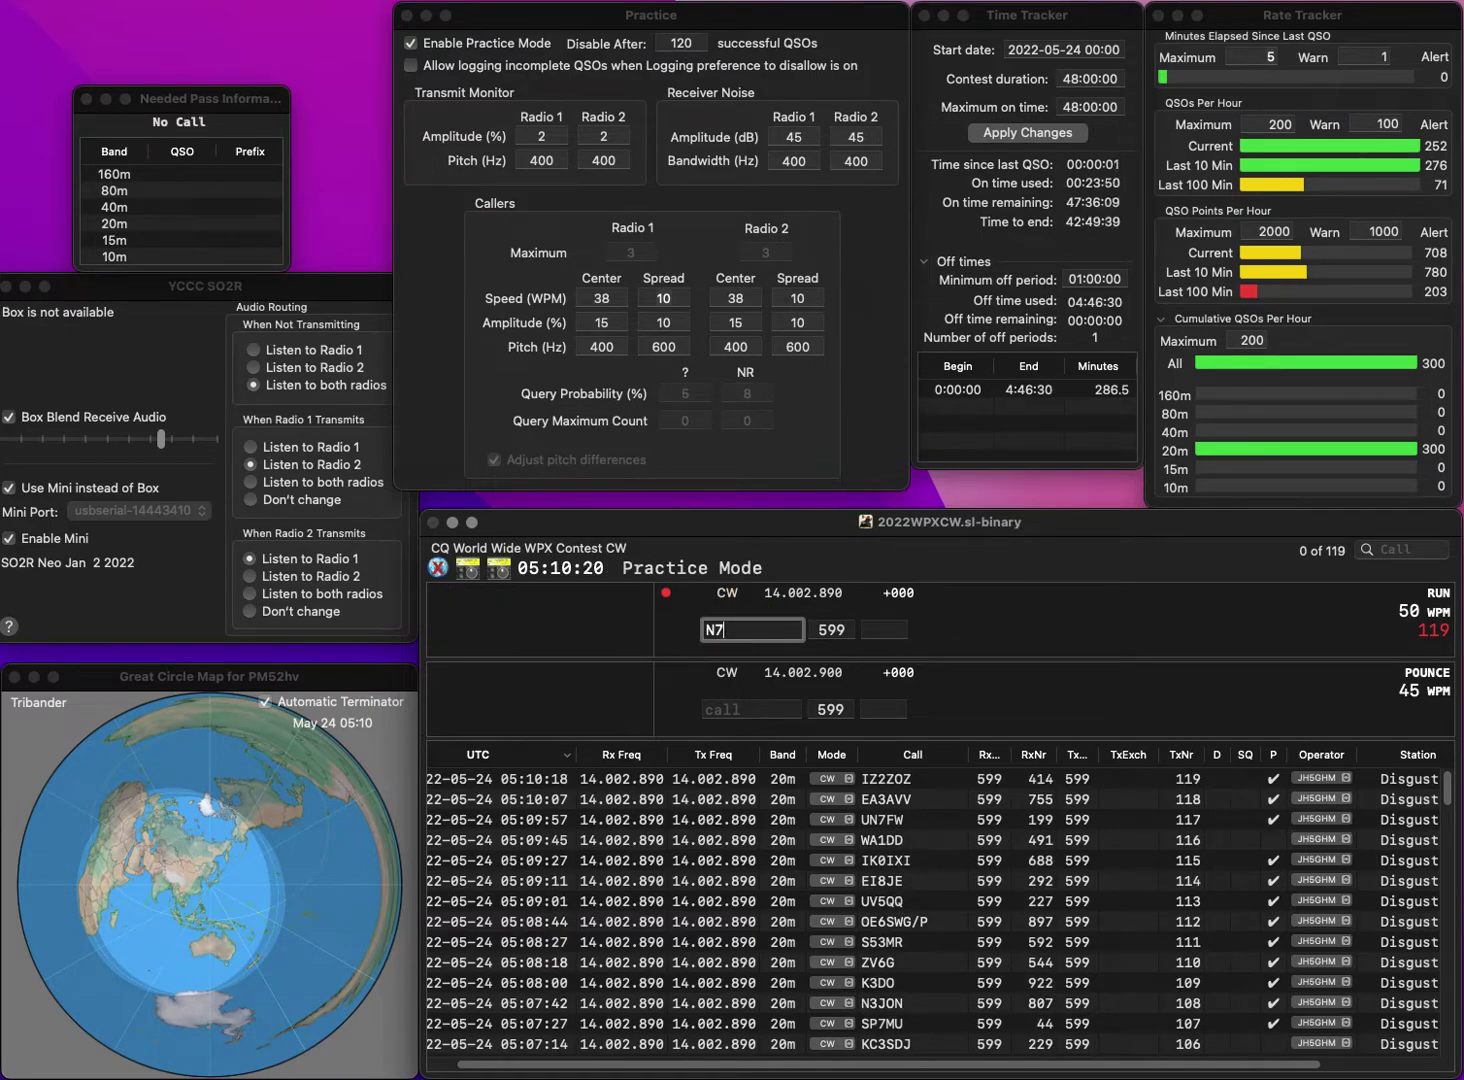
{"action": "key", "text": "BackSpace"}
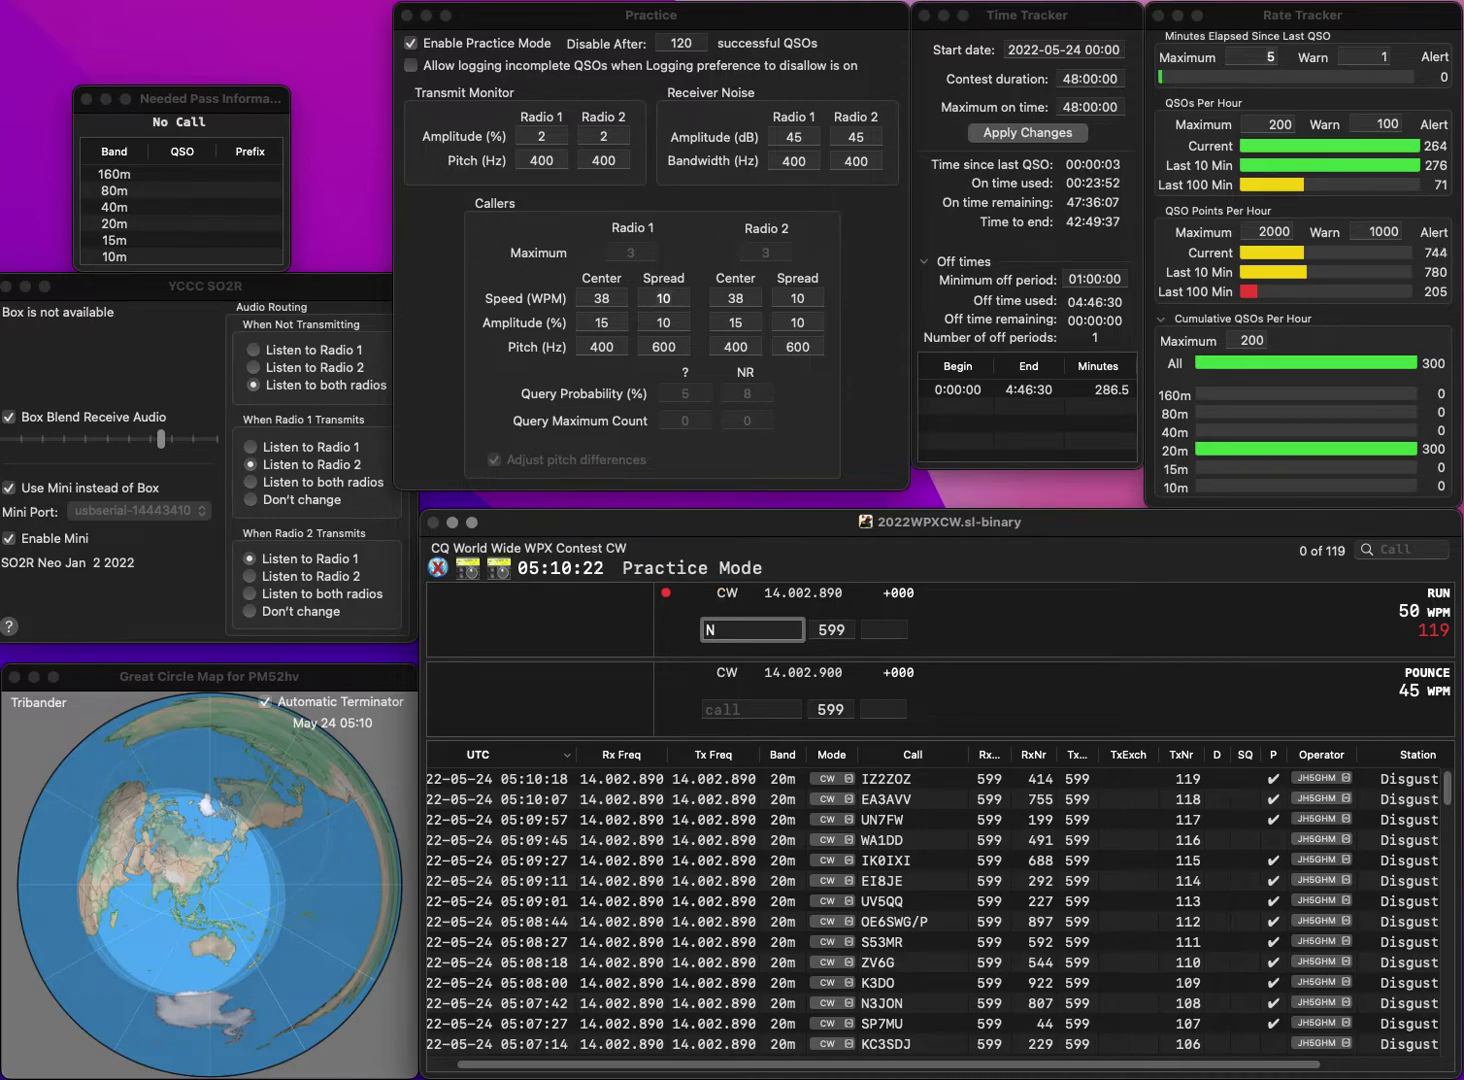
{"action": "type", "text": "7DUX"}
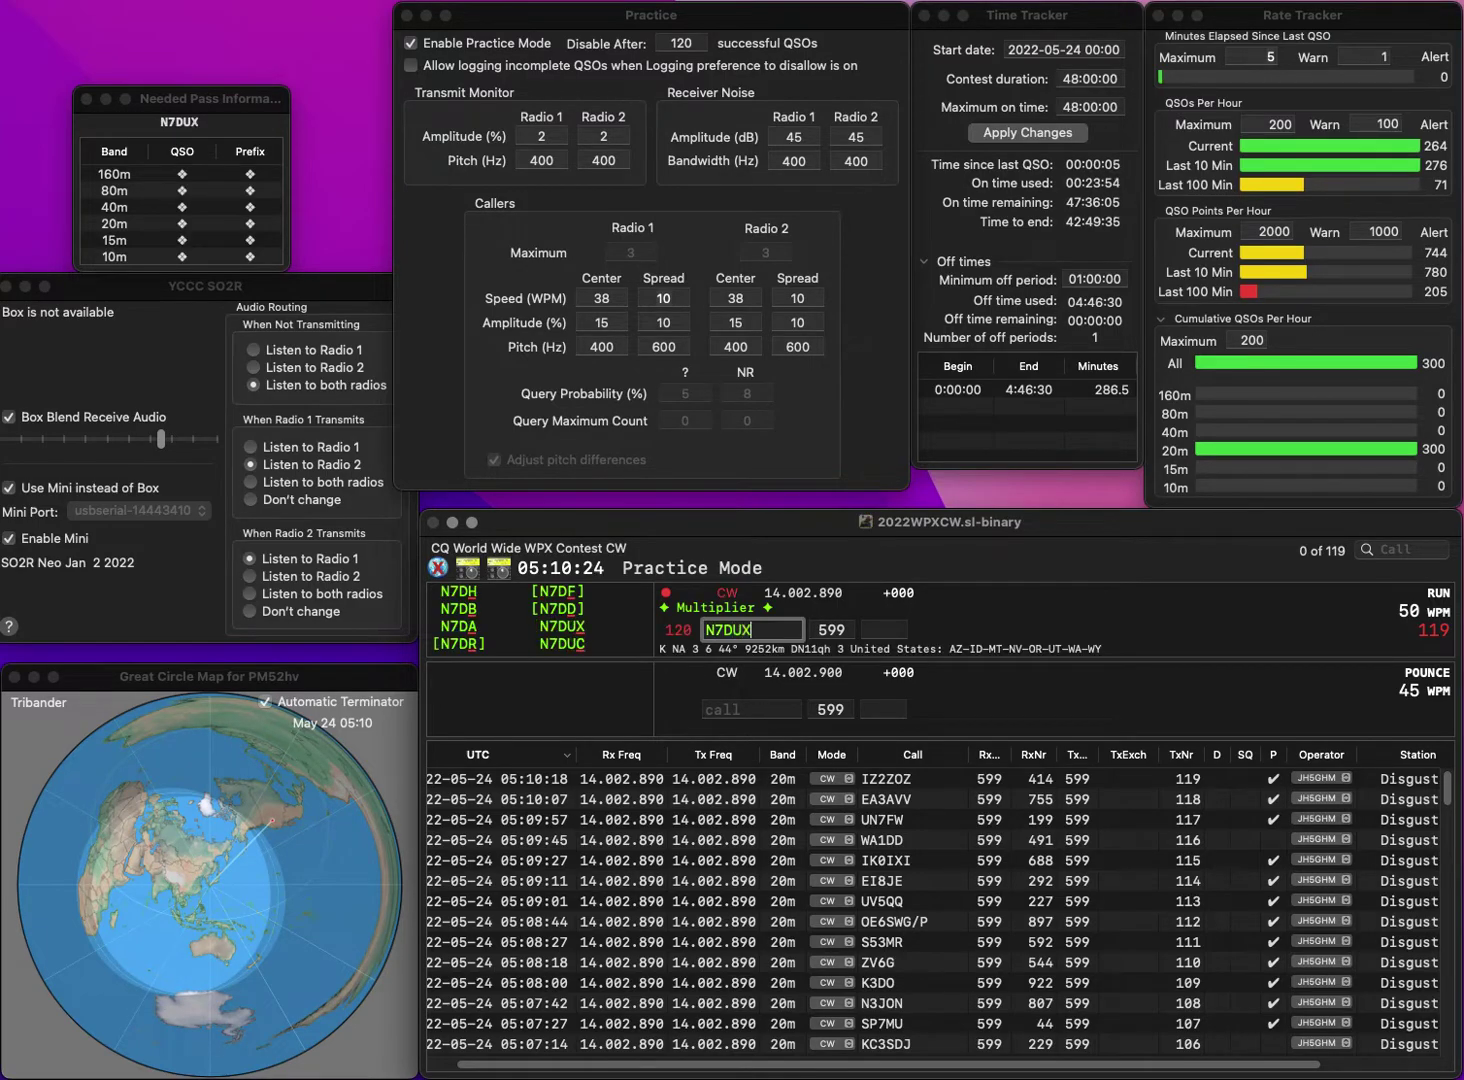
{"action": "key", "text": "space"}
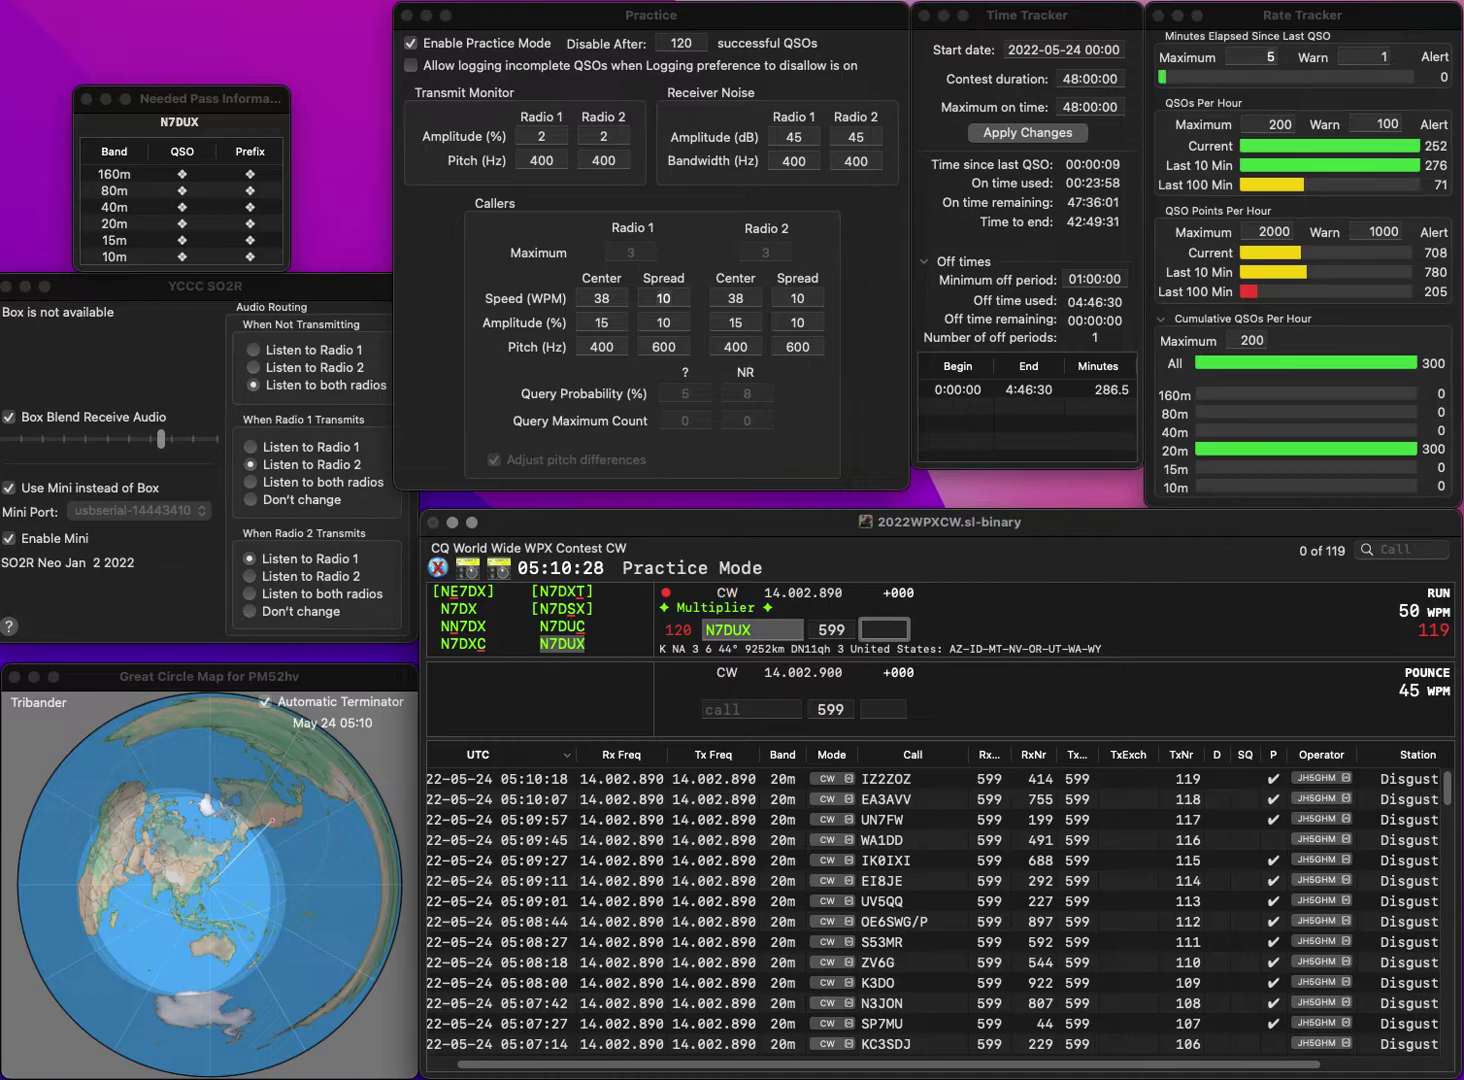
{"action": "type", "text": "221"}
{"action": "key", "text": "Return"}
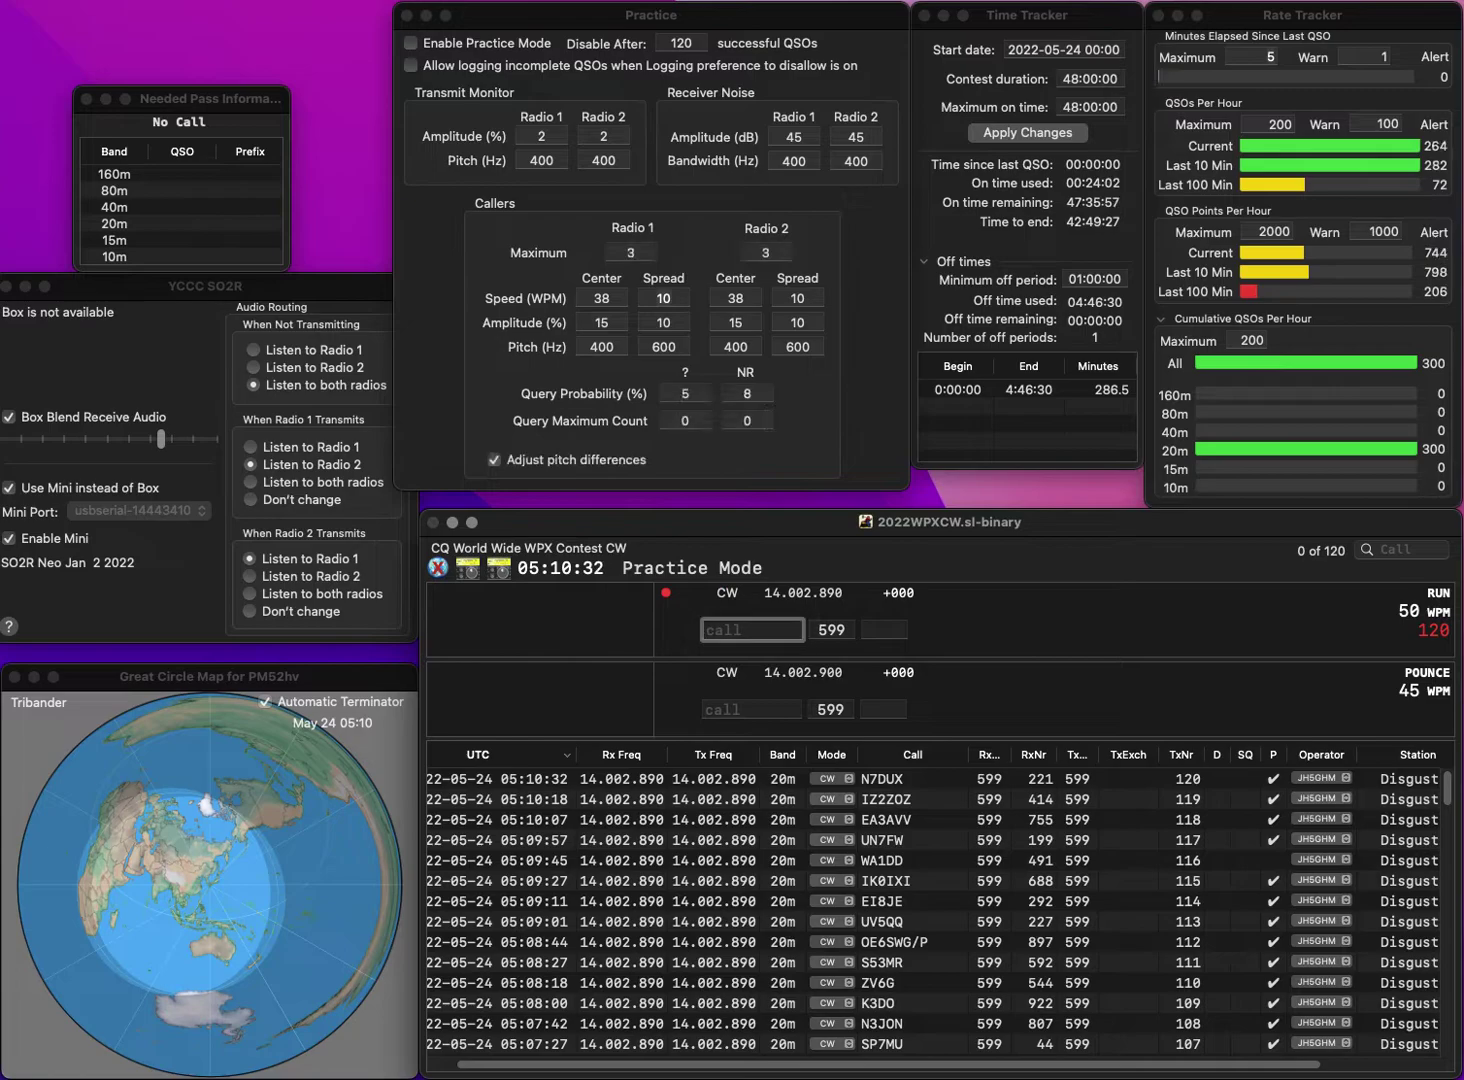